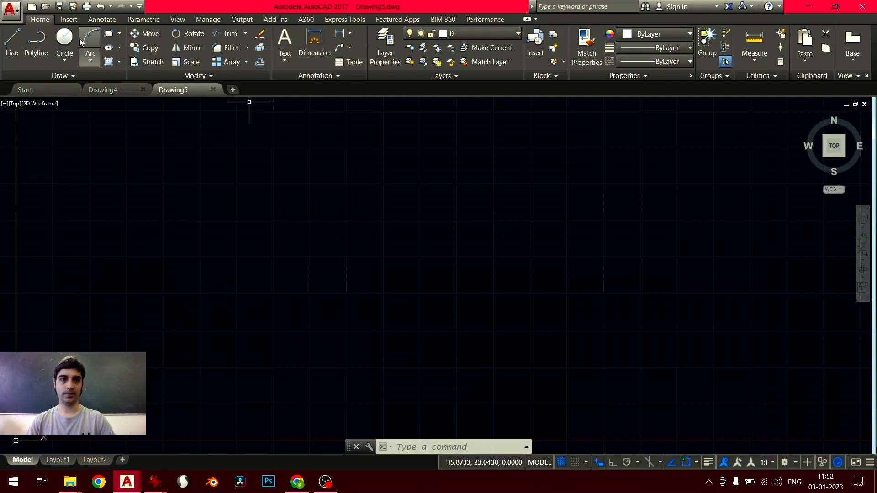
click(75, 21)
click(102, 19)
click(177, 20)
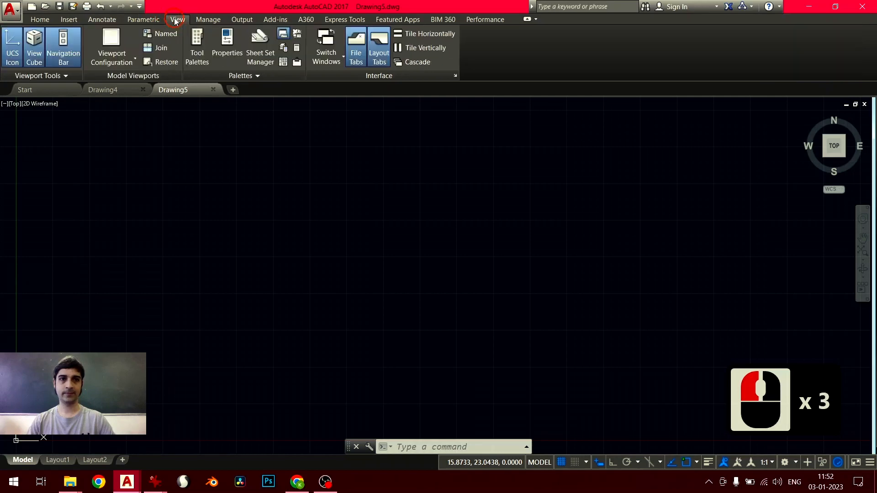
click(209, 19)
click(47, 20)
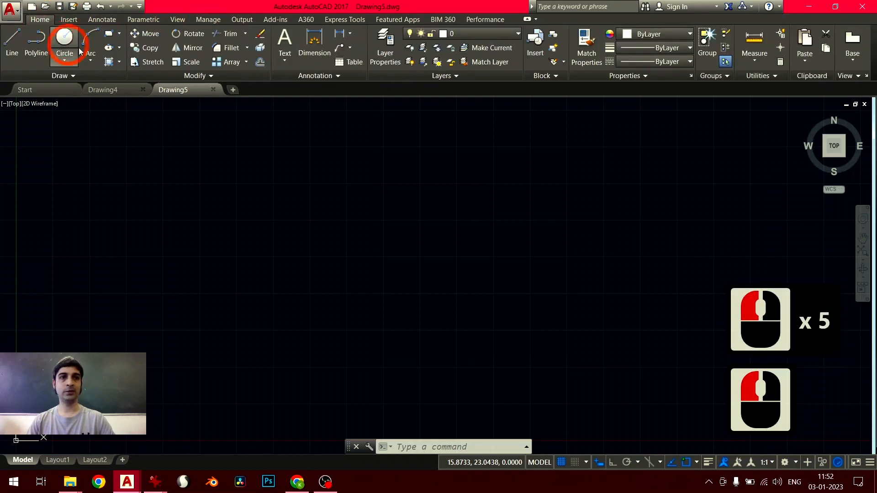
- Cycle the ribbon through its minimized display states and restore the full ribbon
click(527, 19)
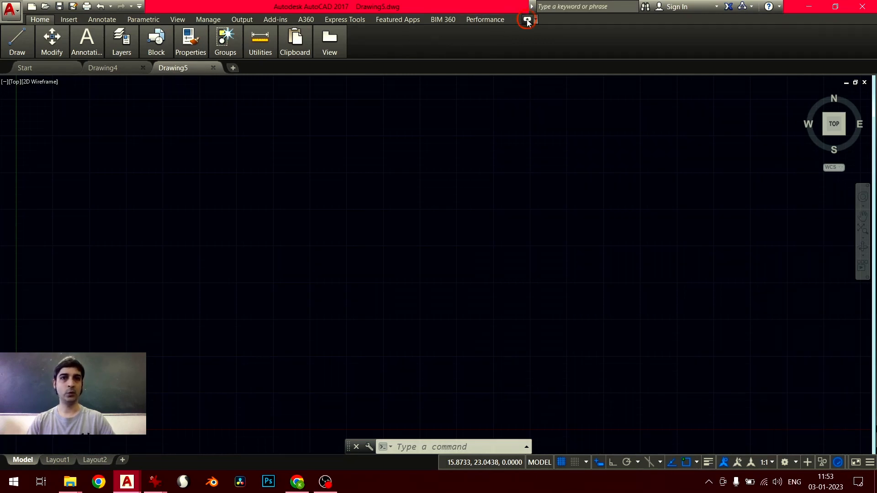
click(527, 20)
click(527, 20)
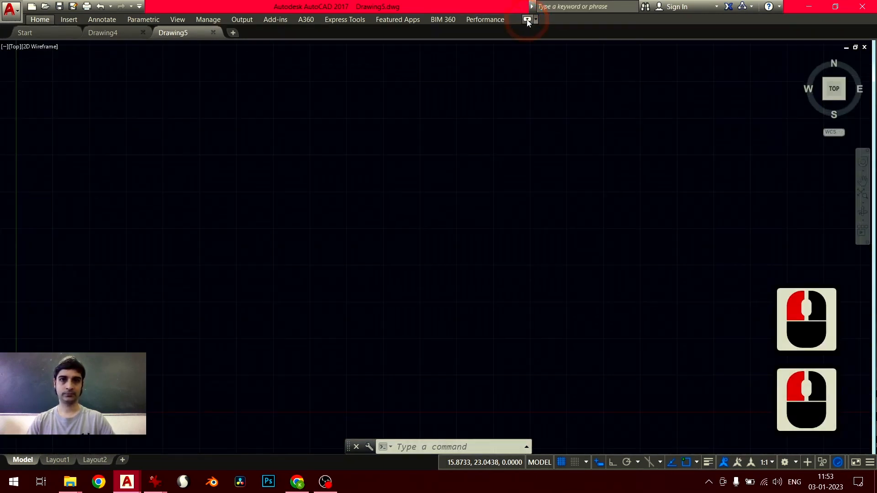
click(527, 20)
click(527, 20)
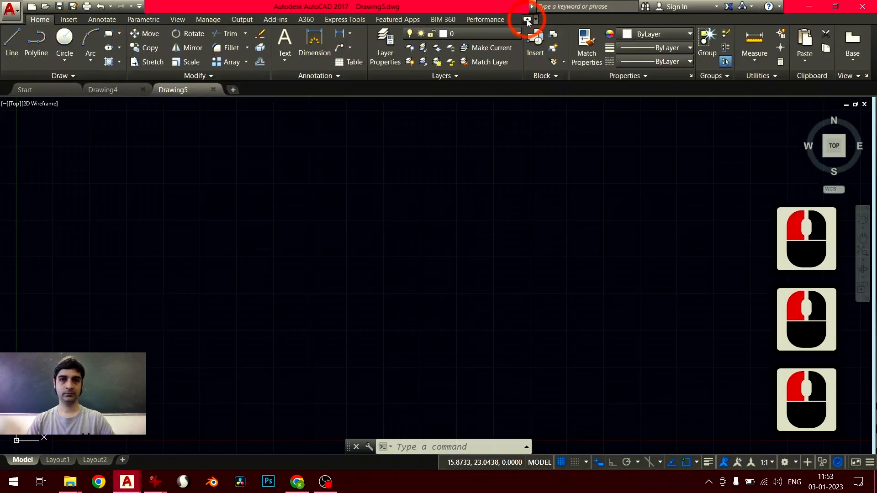
click(528, 20)
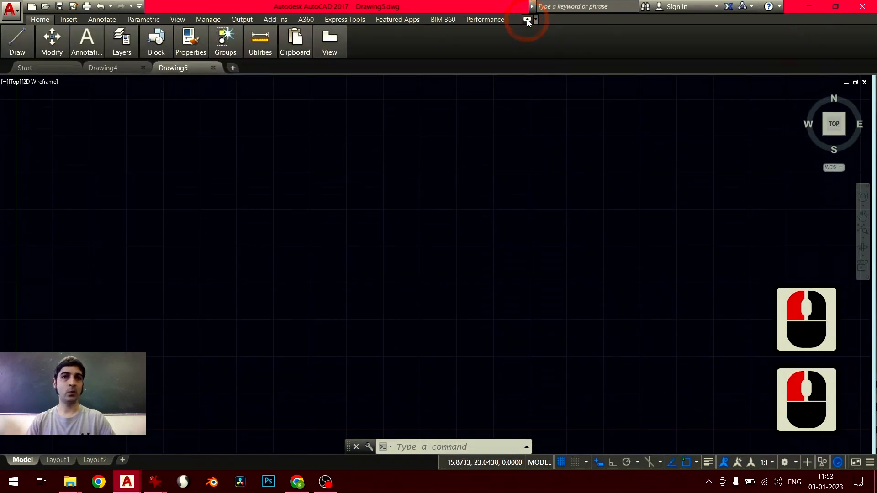
click(527, 19)
click(527, 20)
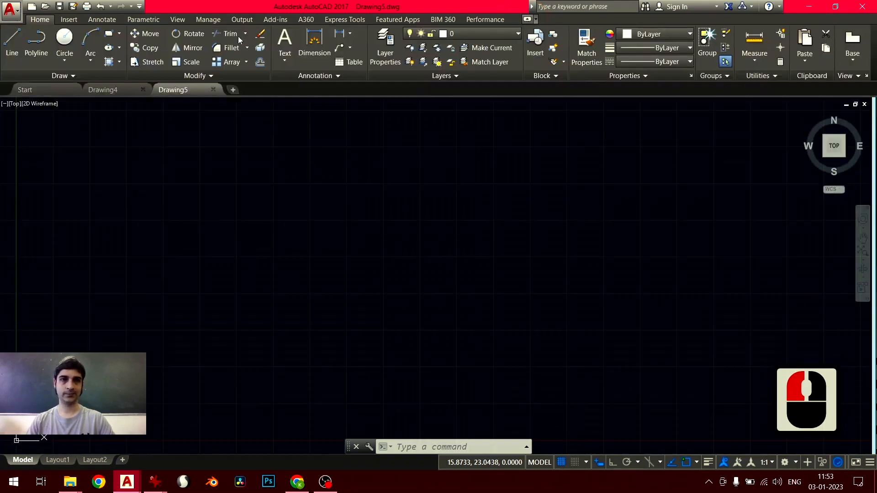
click(148, 211)
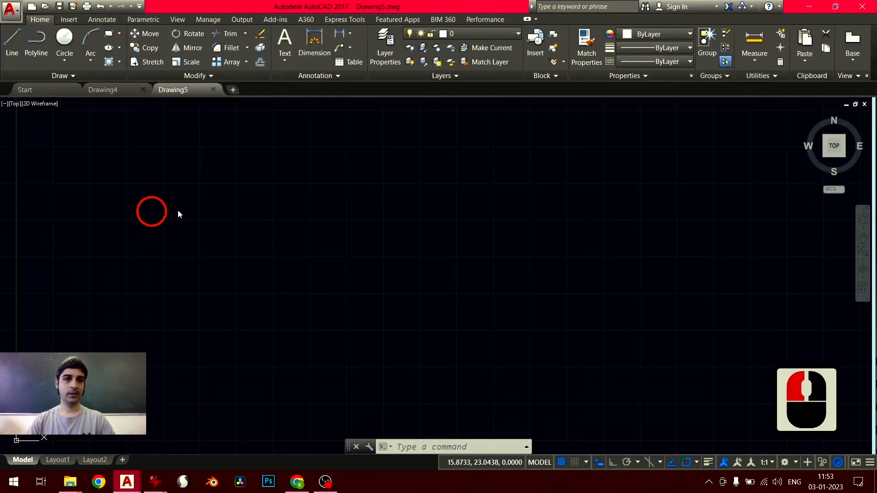
click(319, 252)
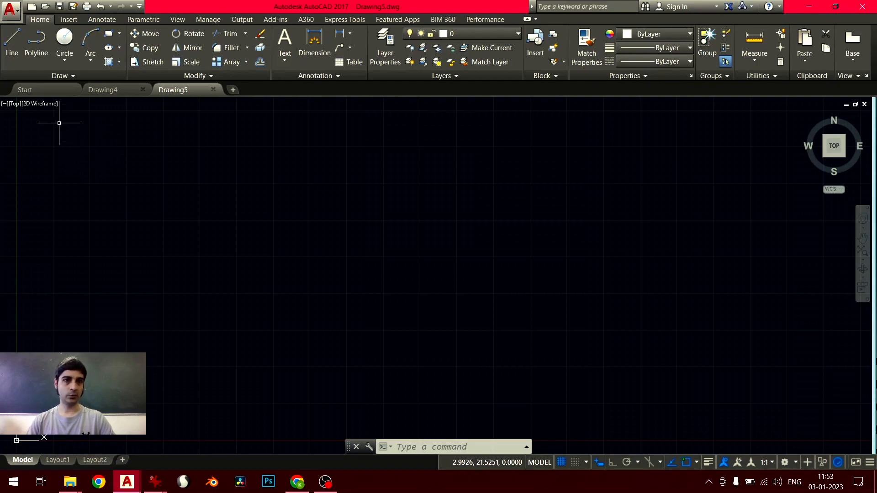
- Preview the Realistic and Shaded visual styles in the viewport, and return it to 2D Wireframe
click(43, 106)
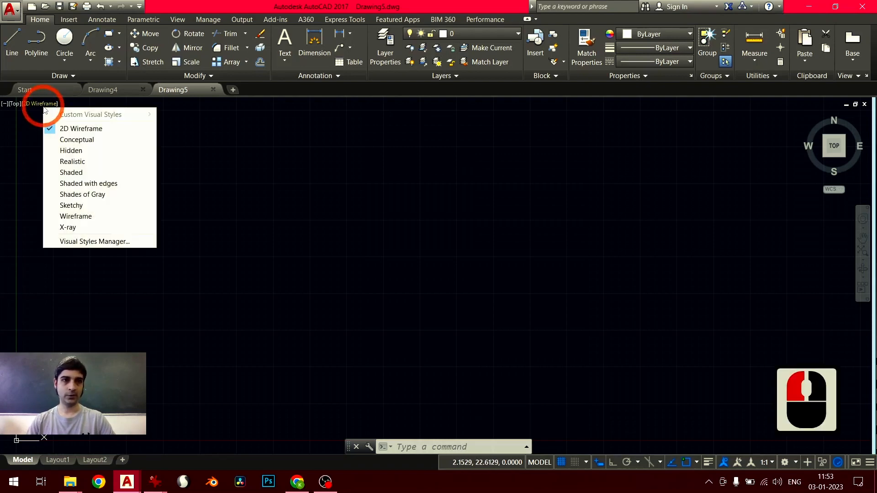
click(73, 128)
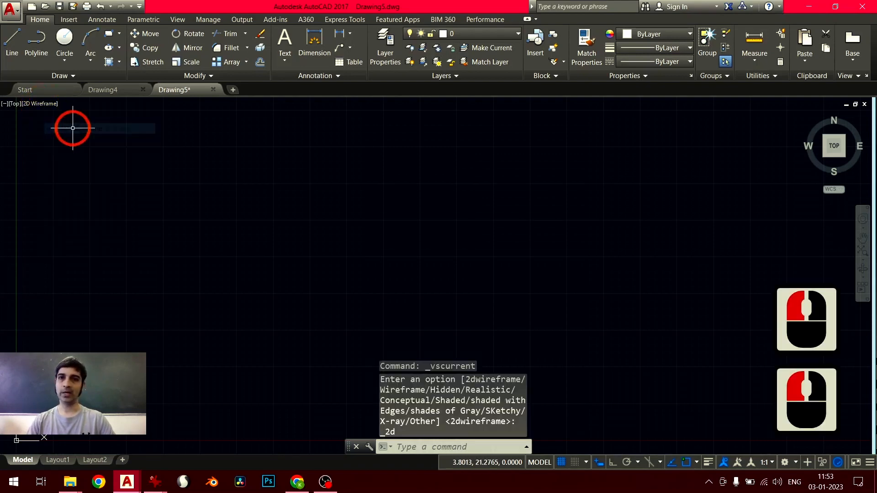
click(44, 105)
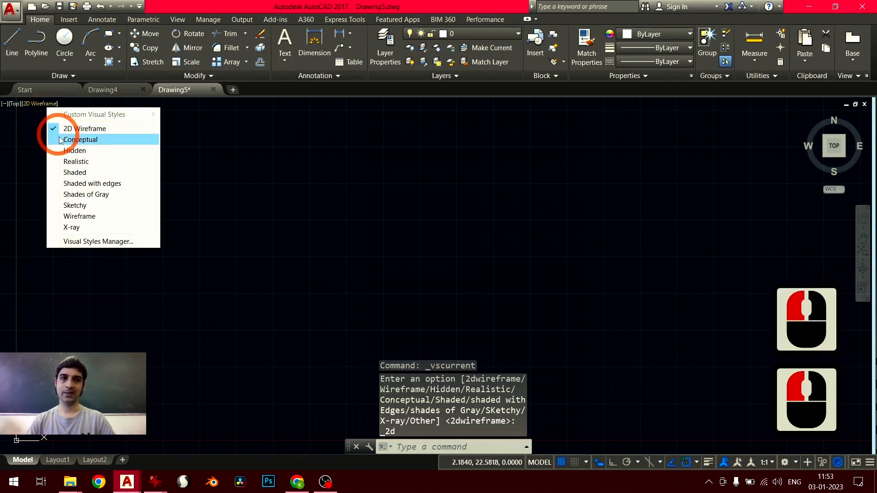
click(73, 165)
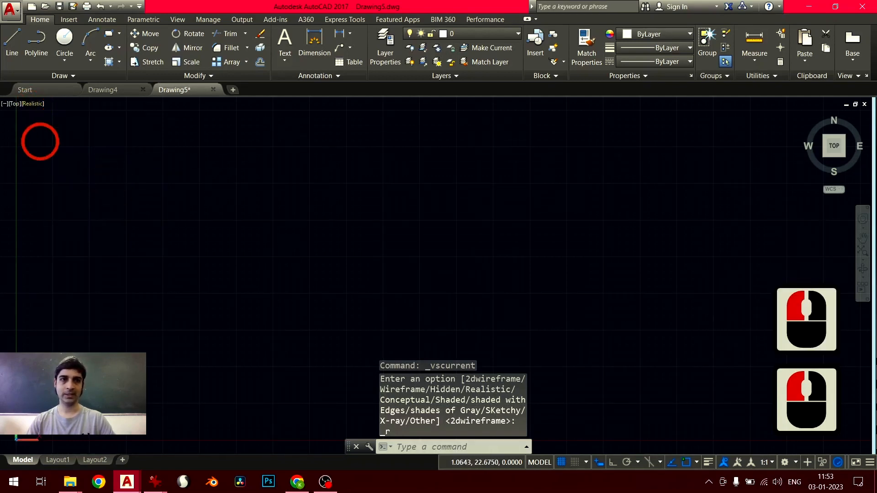
click(35, 104)
click(51, 156)
click(30, 104)
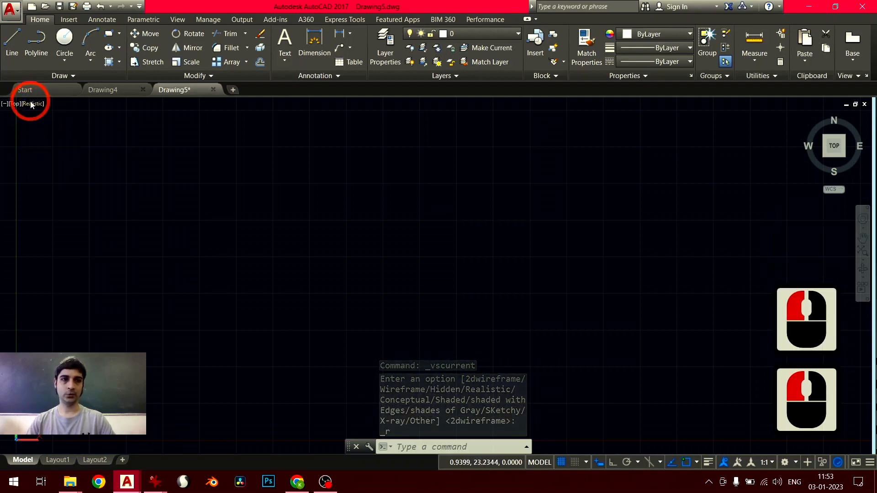
click(63, 172)
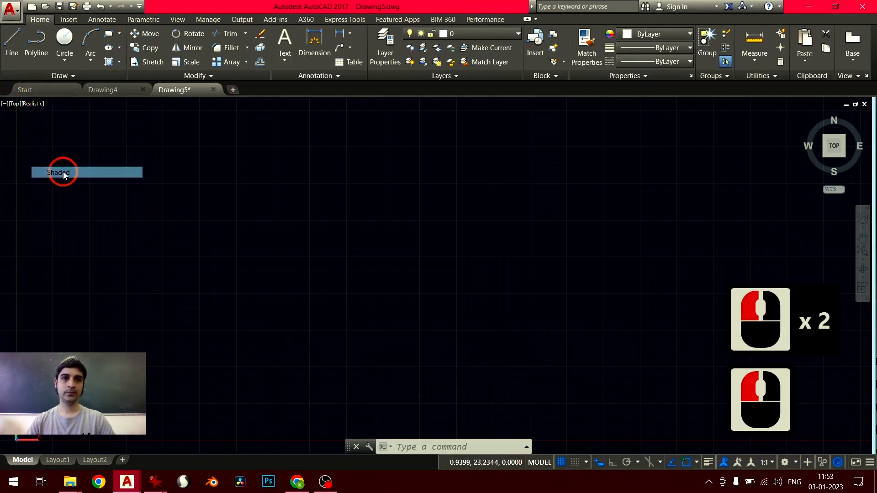
click(27, 104)
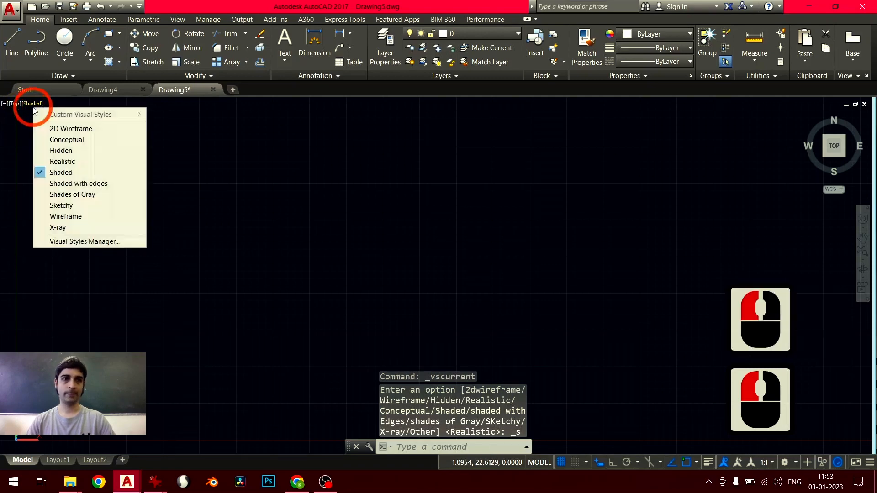
click(50, 127)
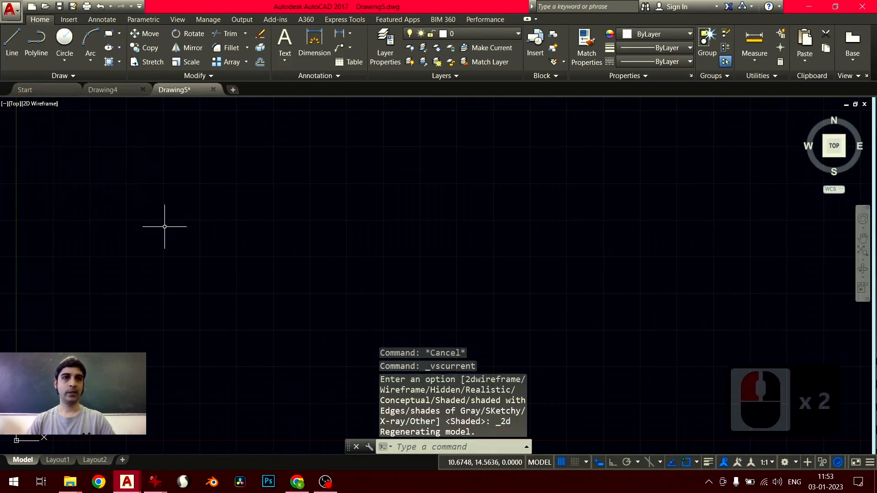
- Set the viewport to the Top view
click(15, 104)
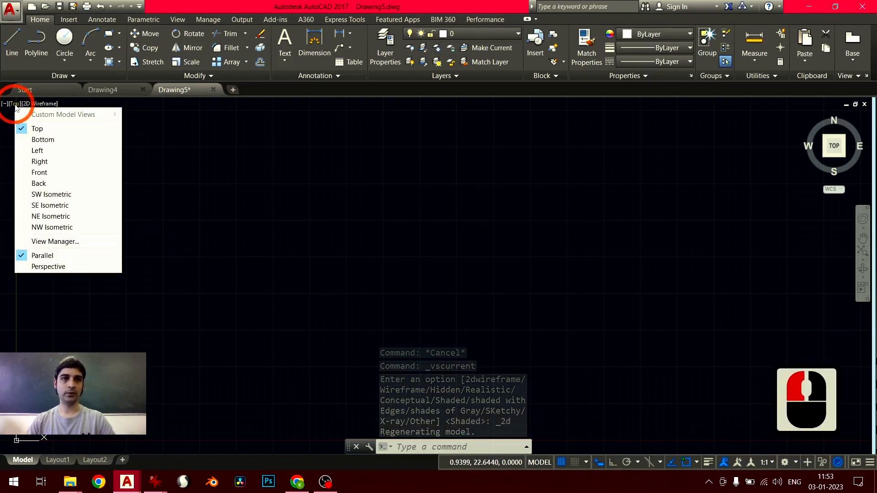
click(47, 129)
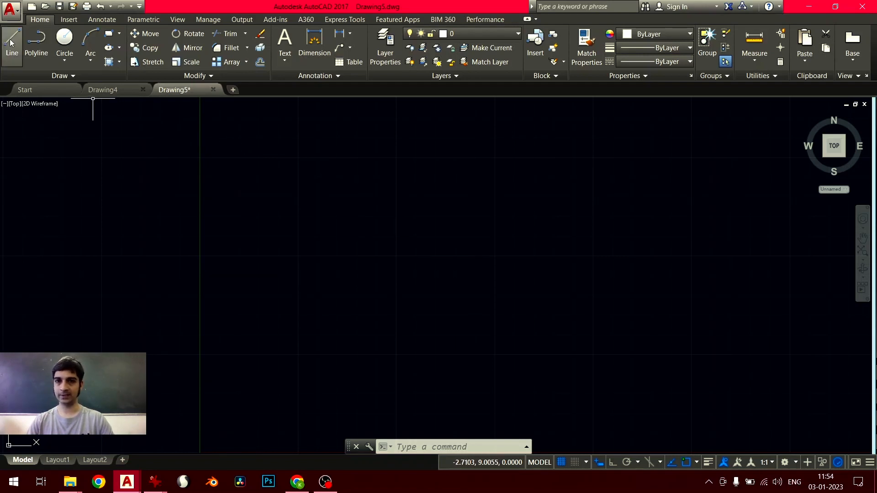
- Draw a freehand chain of ten connected line segments that crosses itself across the empty drawing area
click(63, 22)
click(48, 20)
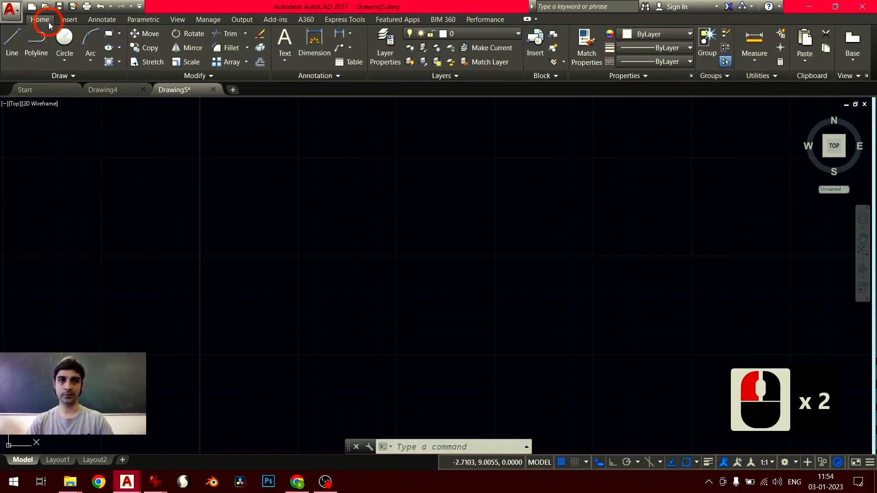
click(14, 40)
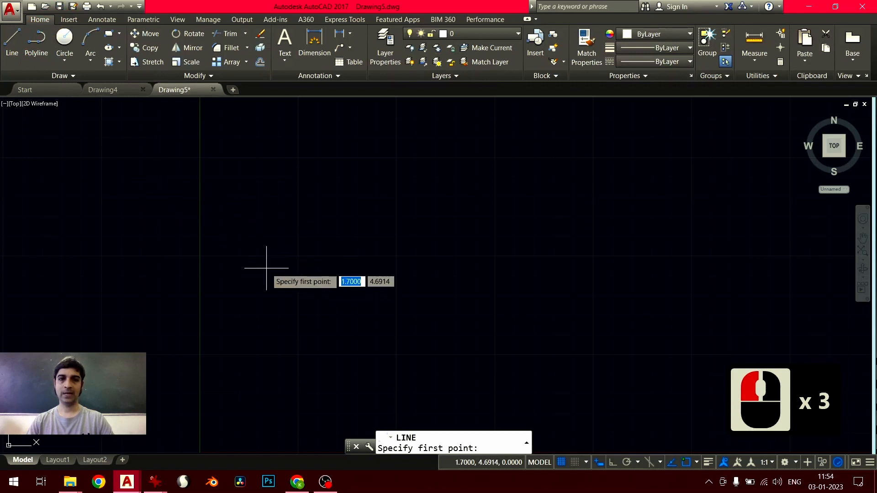
click(272, 288)
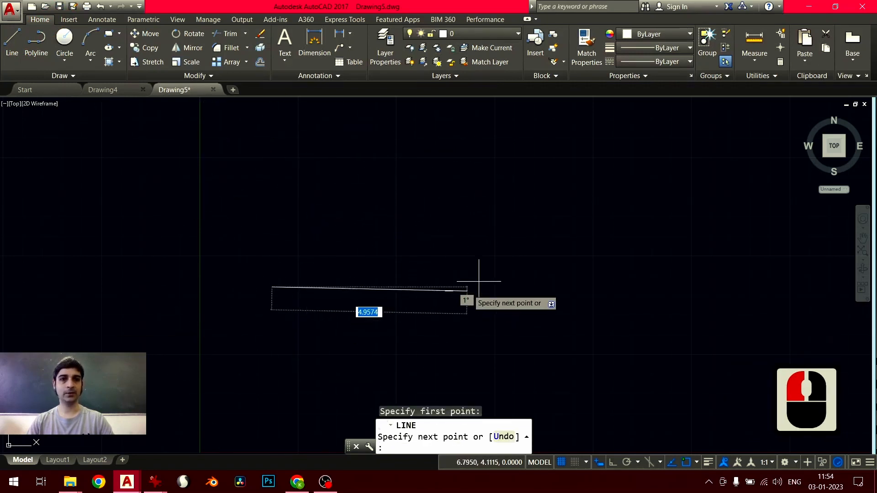
click(777, 212)
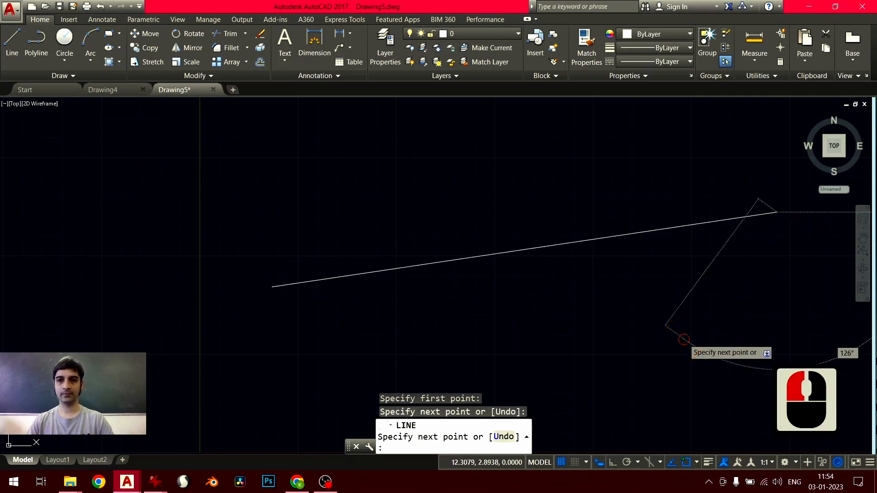
click(684, 338)
click(402, 146)
click(280, 145)
click(197, 261)
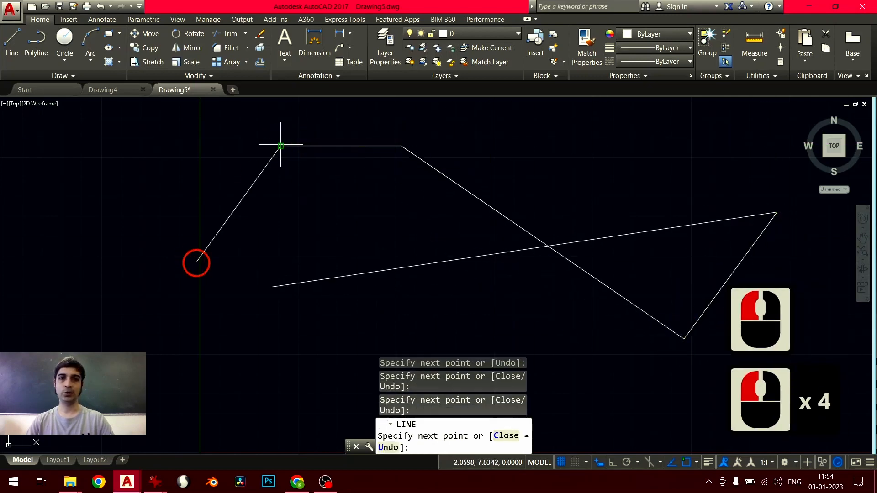
click(195, 333)
click(260, 368)
click(414, 331)
click(584, 171)
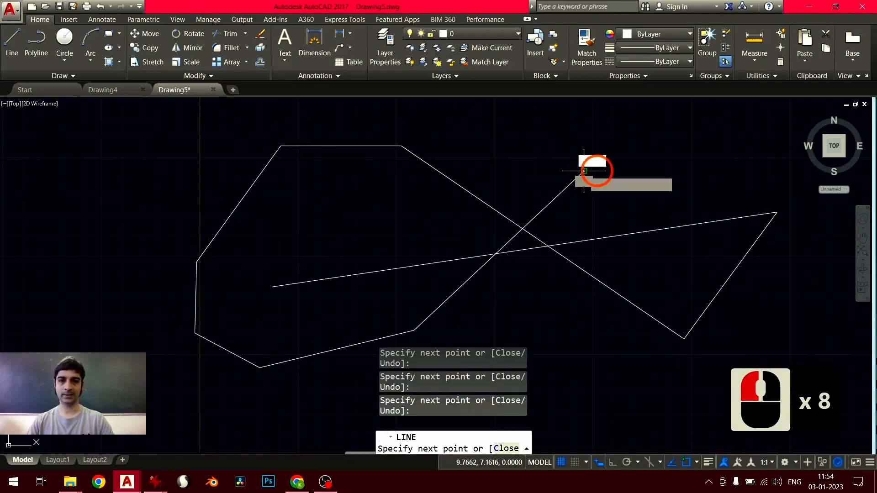
click(675, 174)
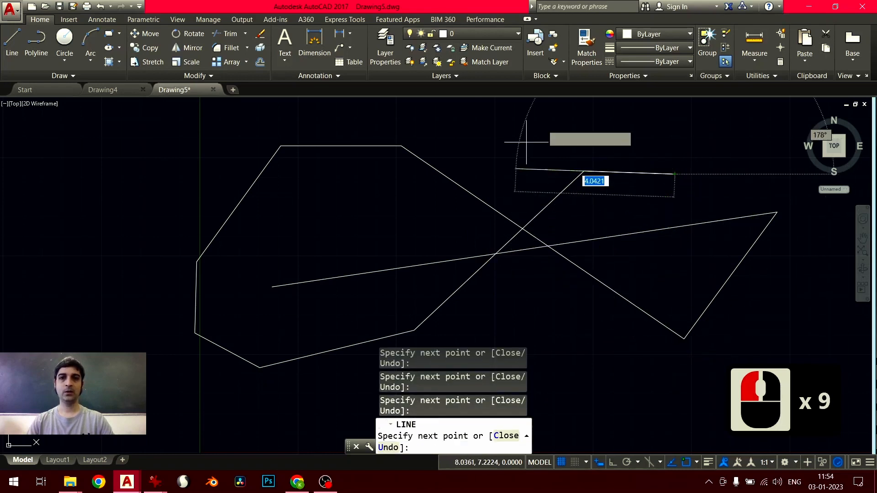
key(Escape)
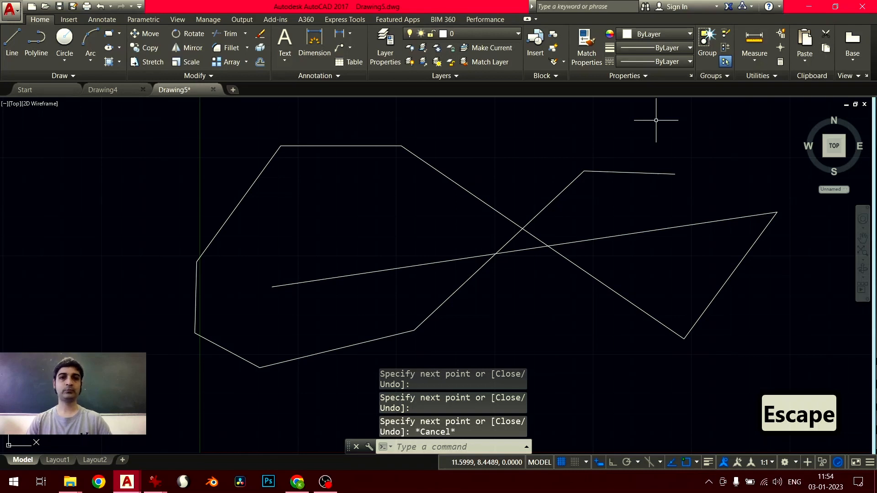
- Draw a freehand circle in the empty space to the right of the line chain
middle_drag(618, 229, 568, 226)
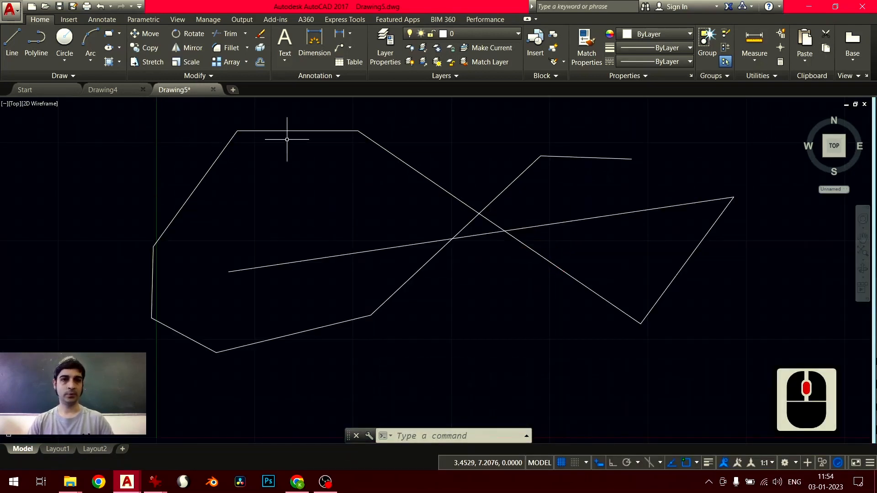
click(64, 39)
middle_drag(432, 221, 232, 240)
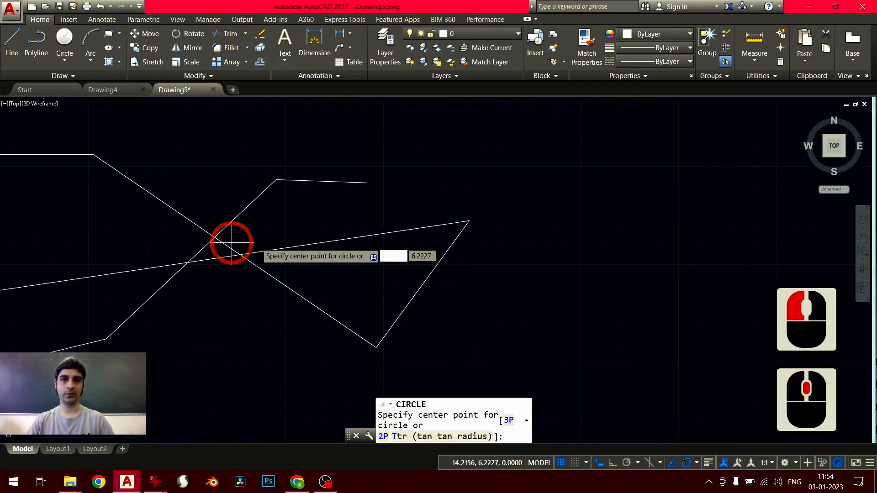
click(611, 211)
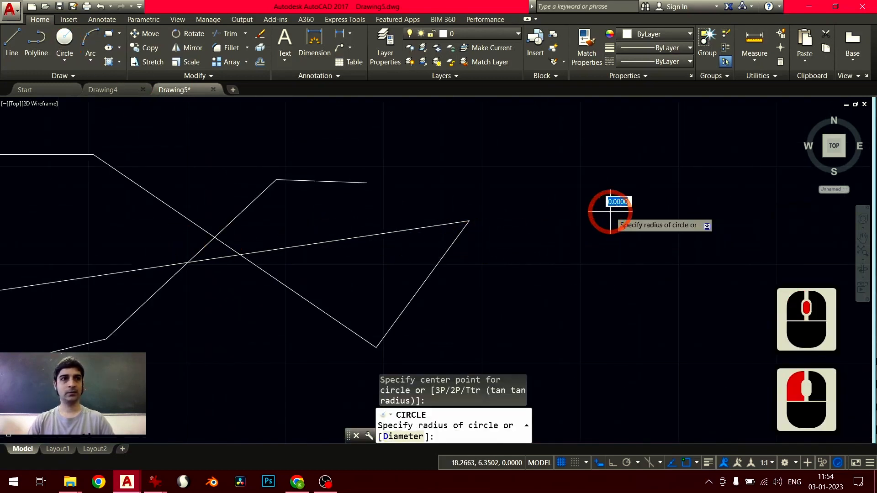
click(664, 249)
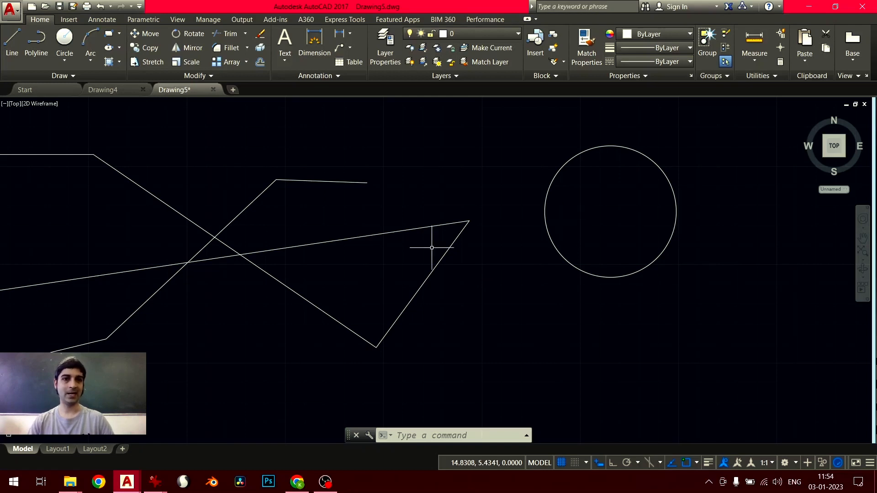
- Switch the workspace from Drafting & Annotation to 3D Modeling
scroll(467, 184, down, 2)
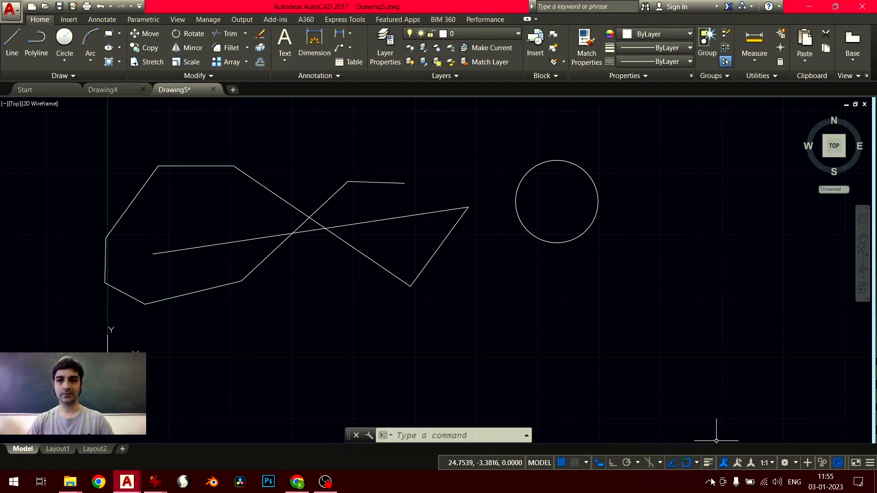
click(794, 463)
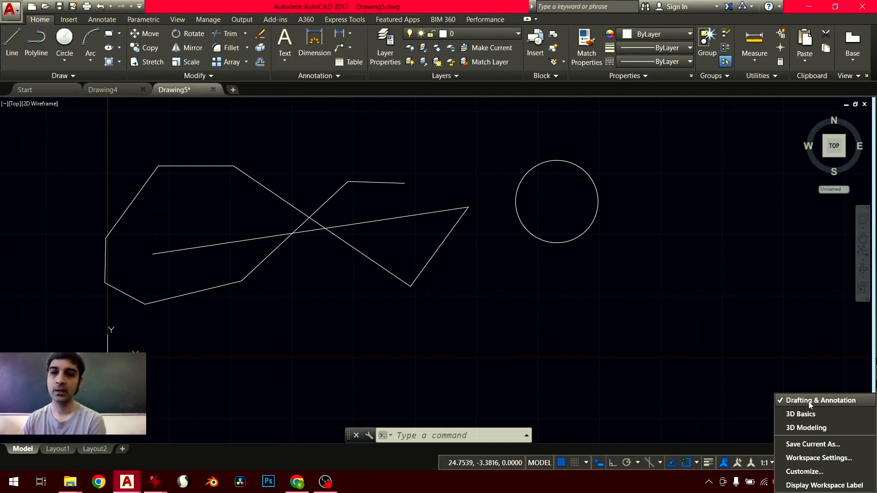
click(811, 428)
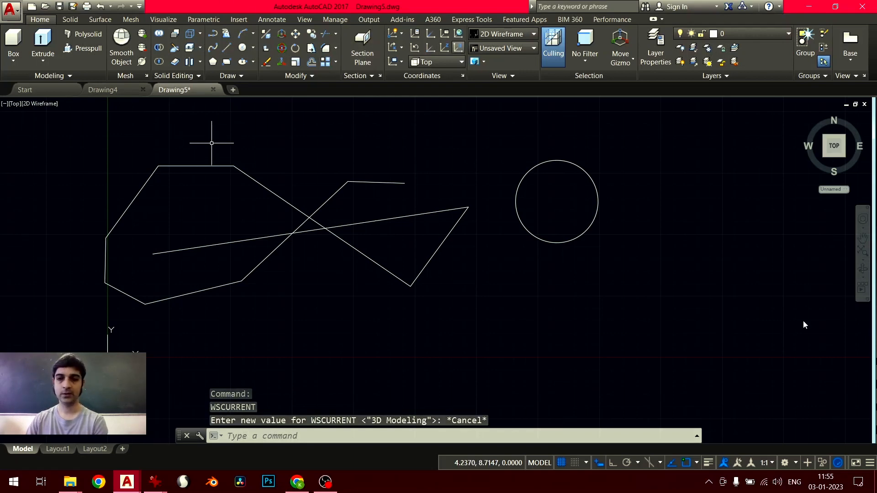
- Switch the workspace back to Drafting & Annotation
click(795, 461)
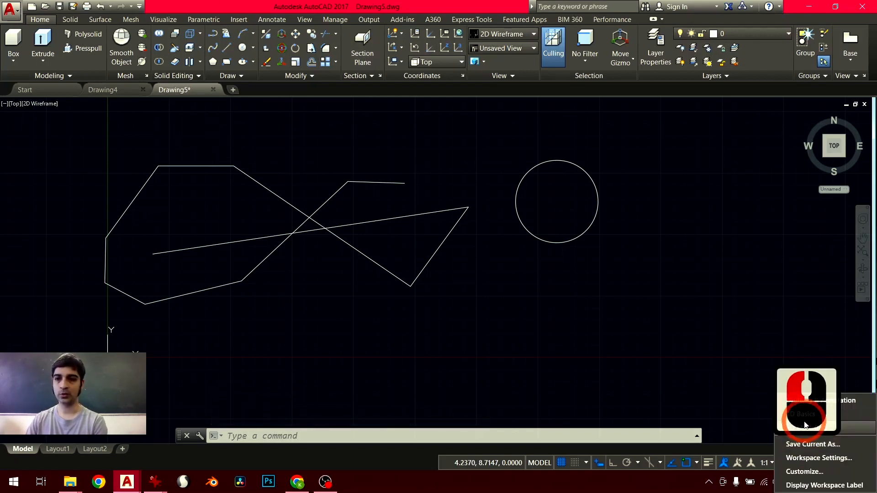
click(843, 401)
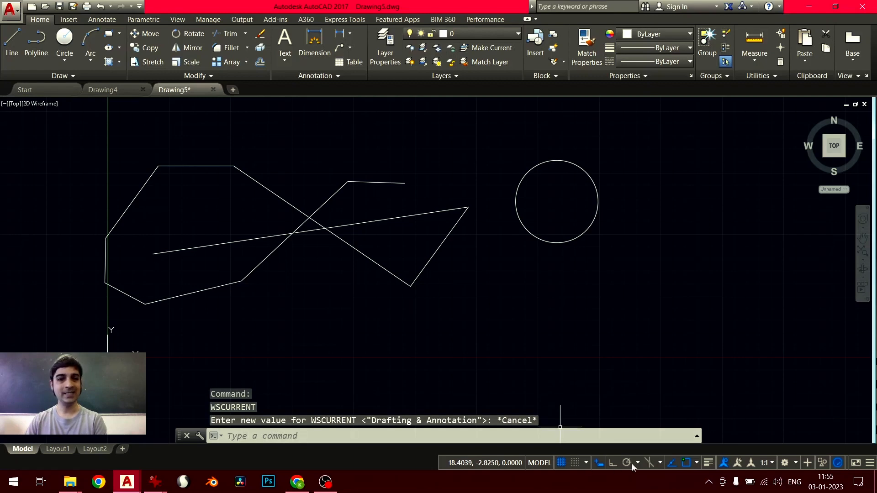
- Remove the Dynamic Input toggle from the status bar and add it back through the status bar customization
click(870, 466)
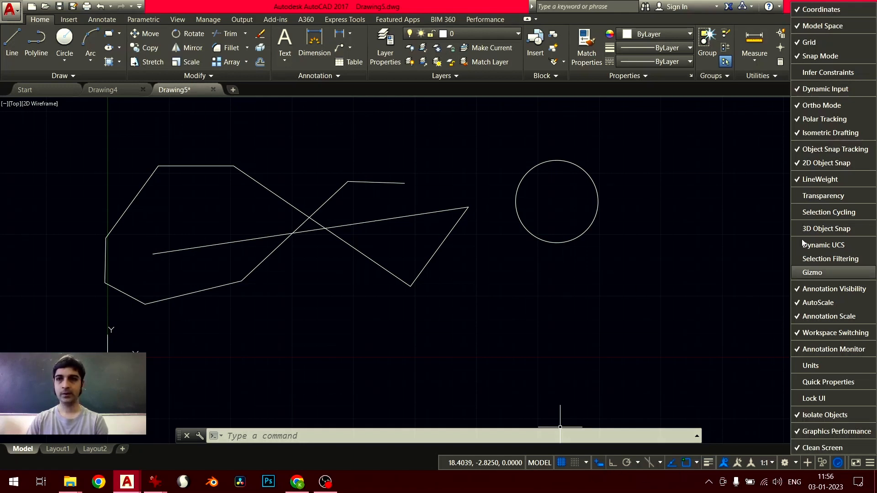
click(834, 90)
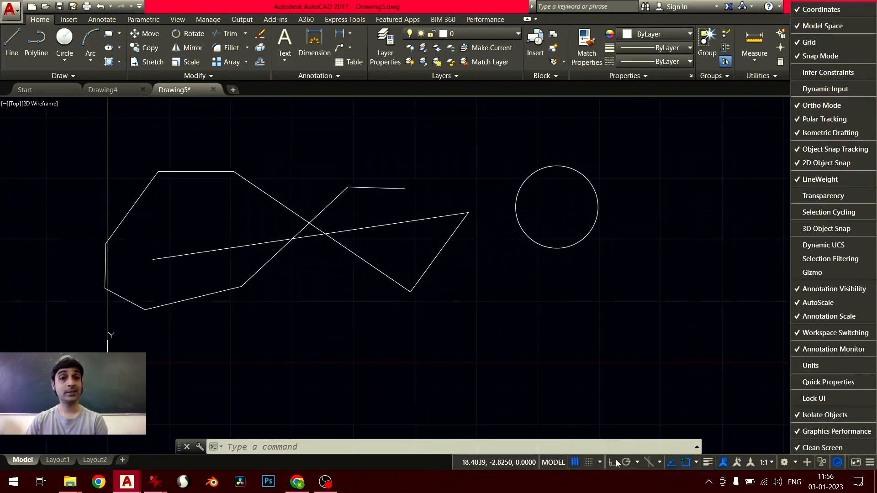
click(820, 93)
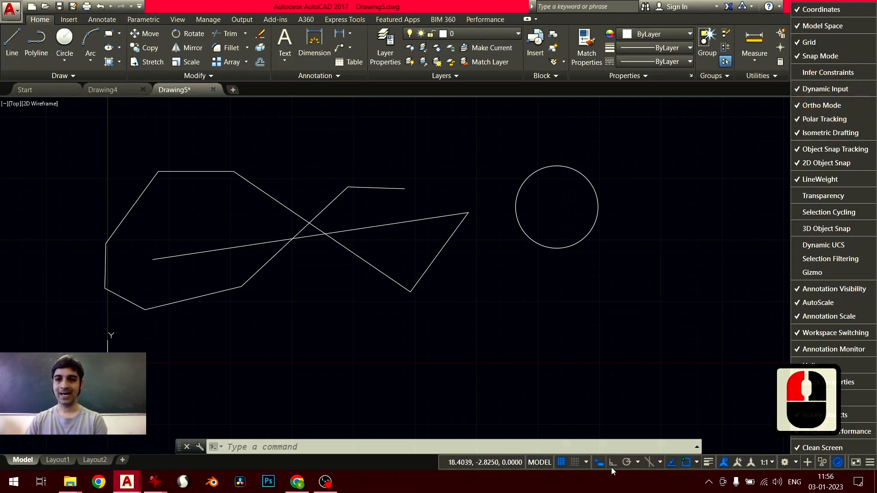
- Demonstrate the Dynamic Input toggle by switching it off and on several times, leaving it on
click(599, 465)
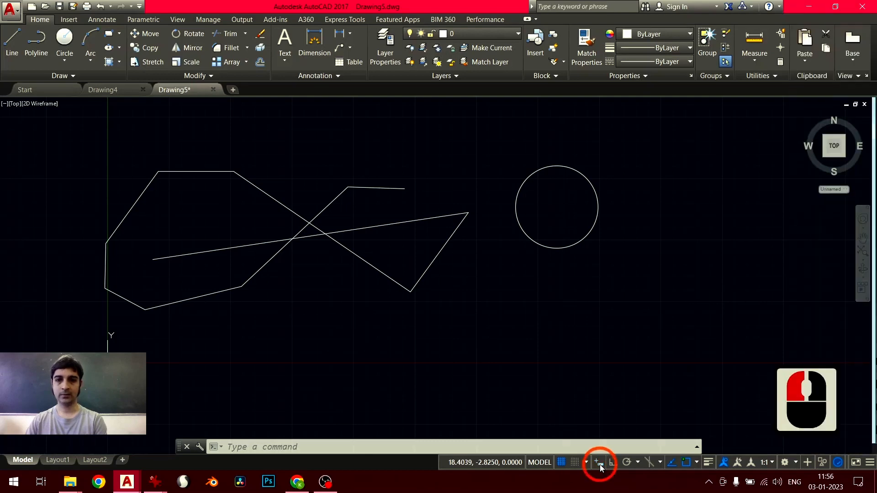
click(599, 464)
click(600, 464)
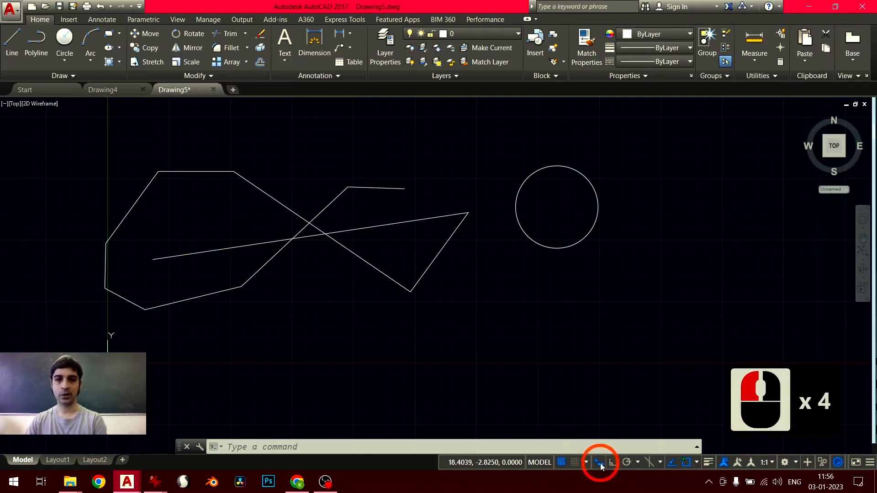
click(600, 464)
click(600, 464)
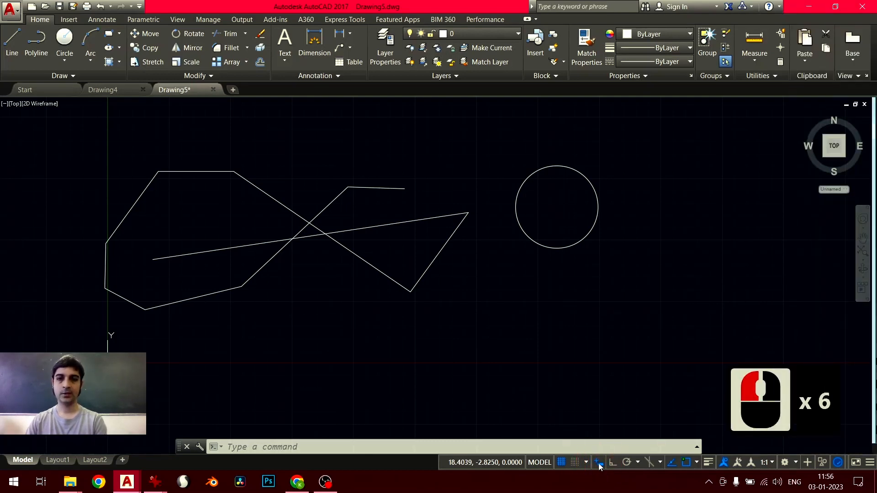
click(600, 466)
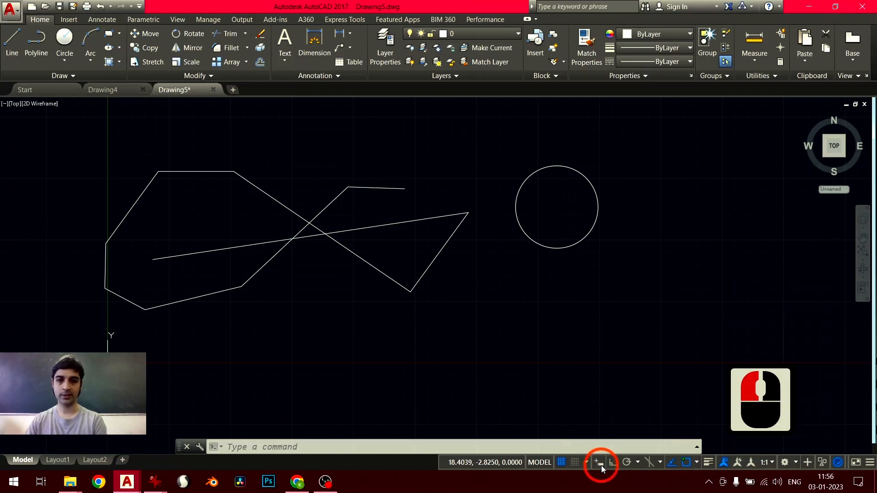
click(601, 465)
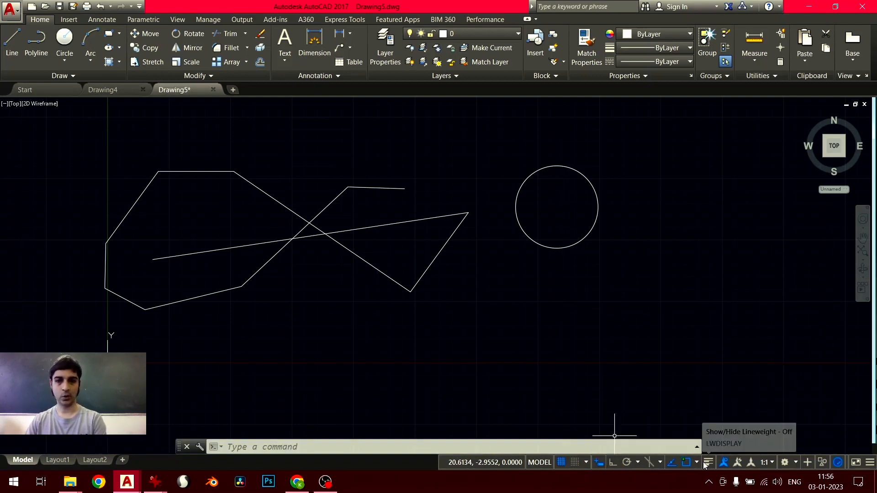
- Check the list of status bar items and turn on lineweight display
click(871, 462)
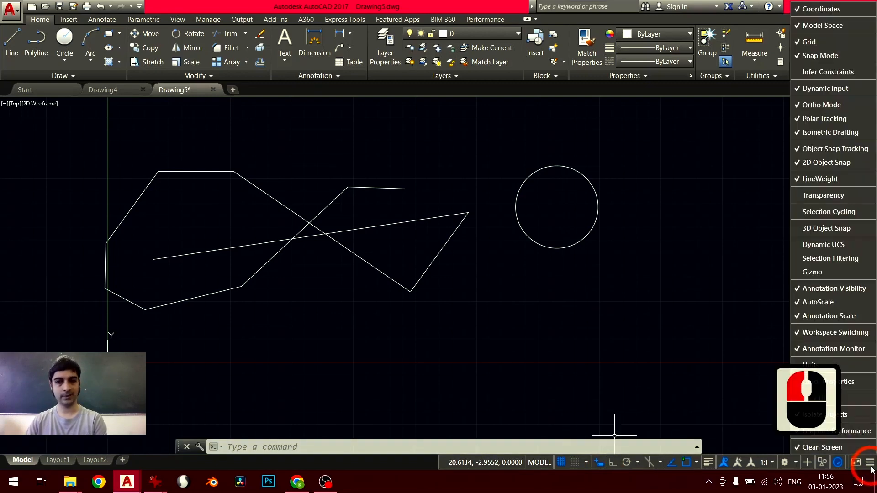
click(872, 467)
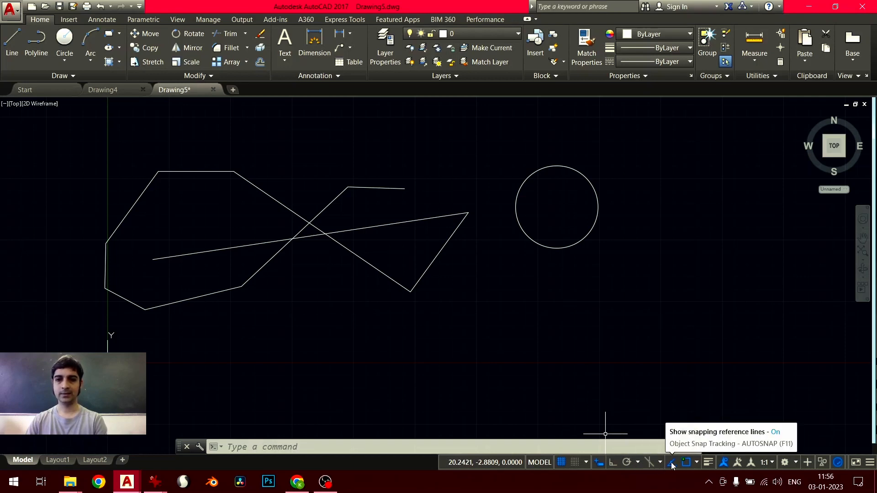
click(708, 462)
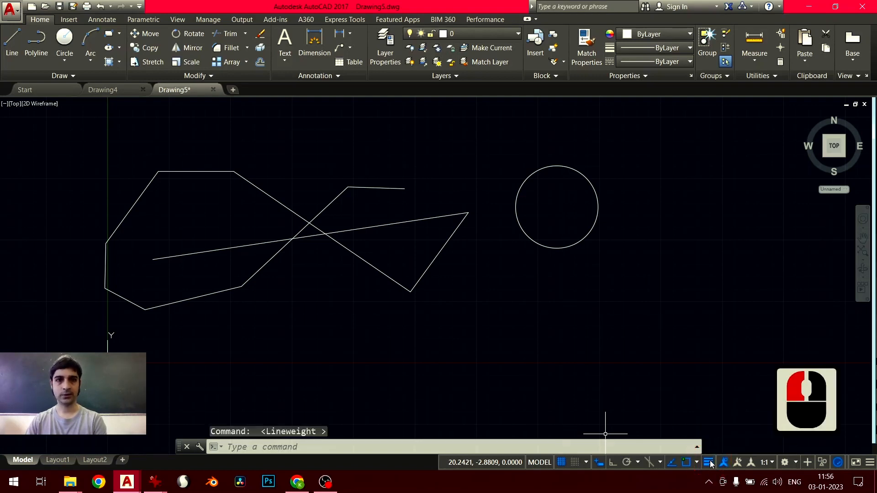
- Hide and restore the LineWeight toggle on the status bar, and switch lineweight display off and back on
click(870, 462)
click(829, 180)
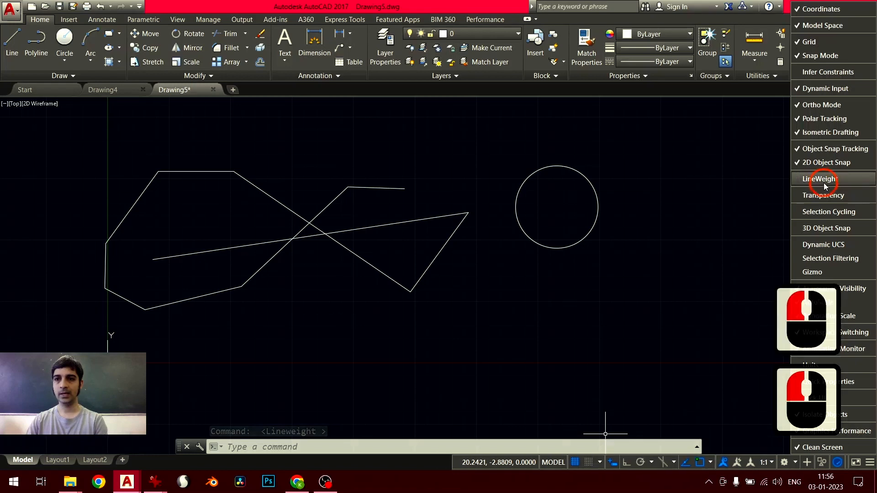
click(830, 183)
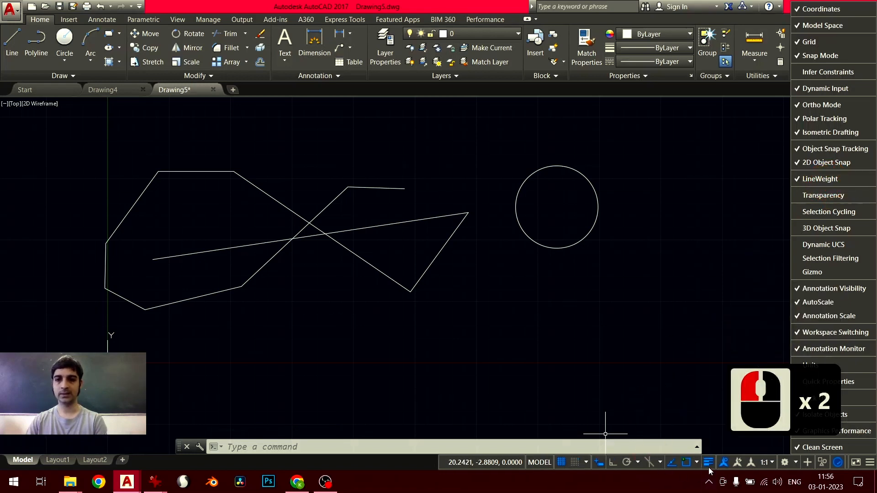
click(706, 464)
click(705, 464)
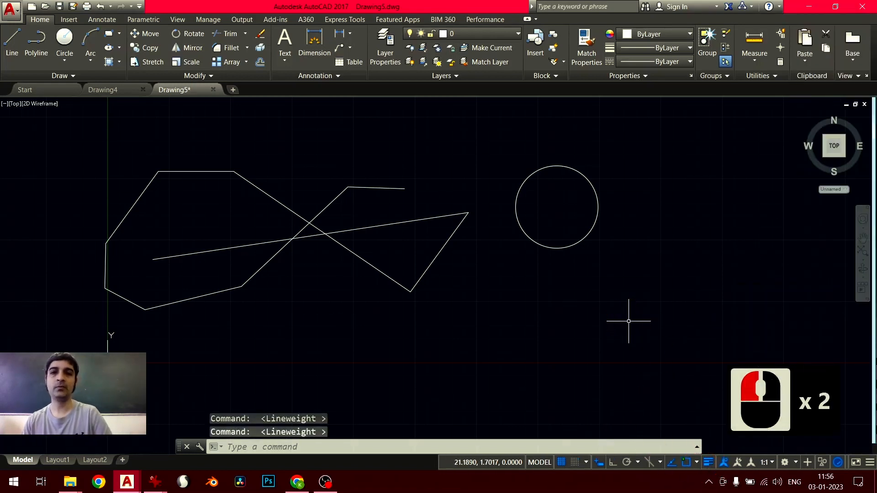
- Open the object snap settings and look through the Snap and Grid, Polar Tracking, 3D Object Snap and Object Snap pages
middle_drag(443, 334, 472, 341)
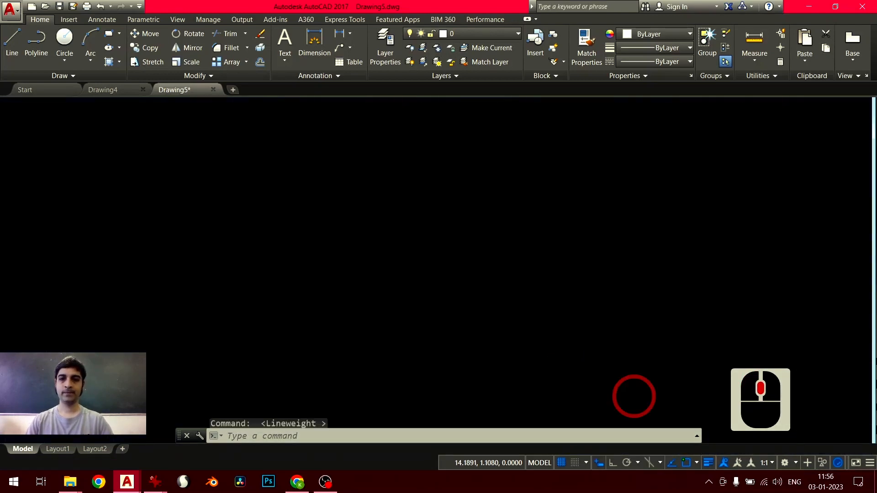
click(698, 464)
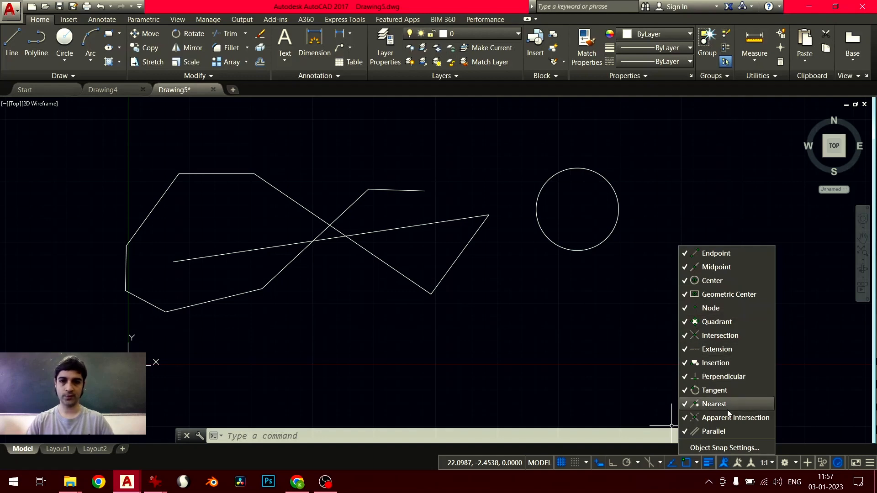
click(721, 448)
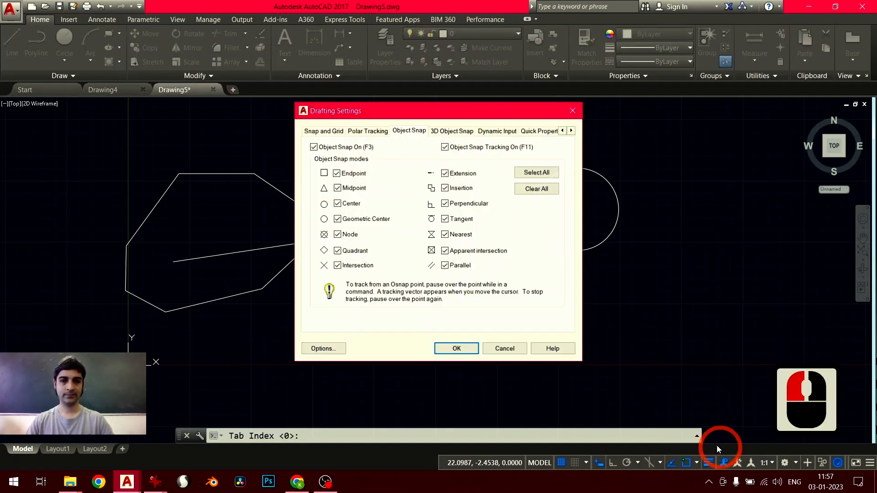
click(337, 131)
click(372, 131)
click(446, 131)
click(419, 131)
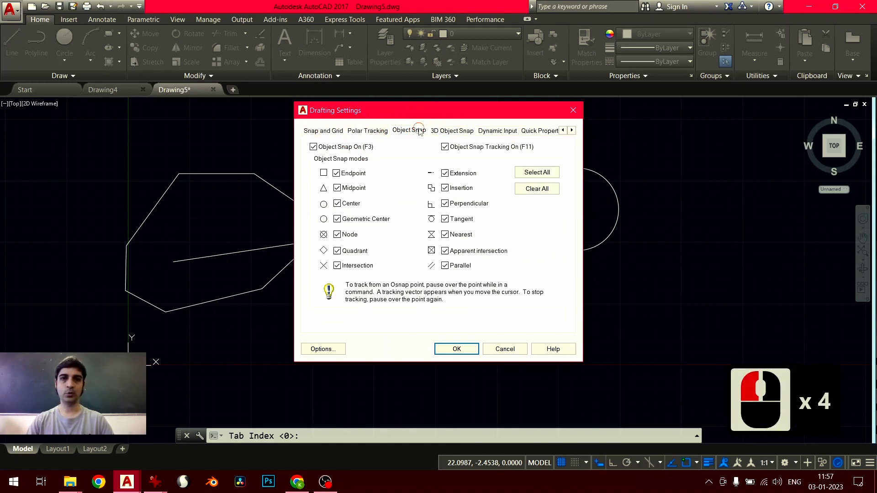
- Select all object snap modes in the Drafting Settings and accept them
click(419, 134)
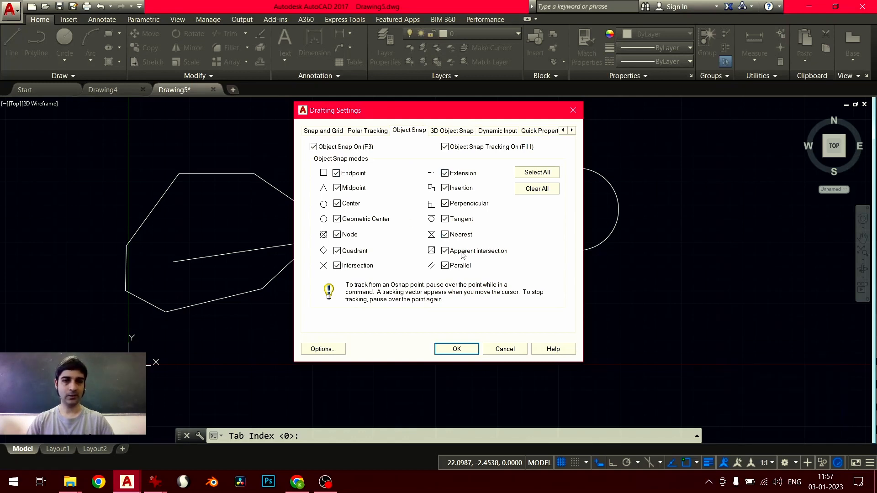
click(533, 173)
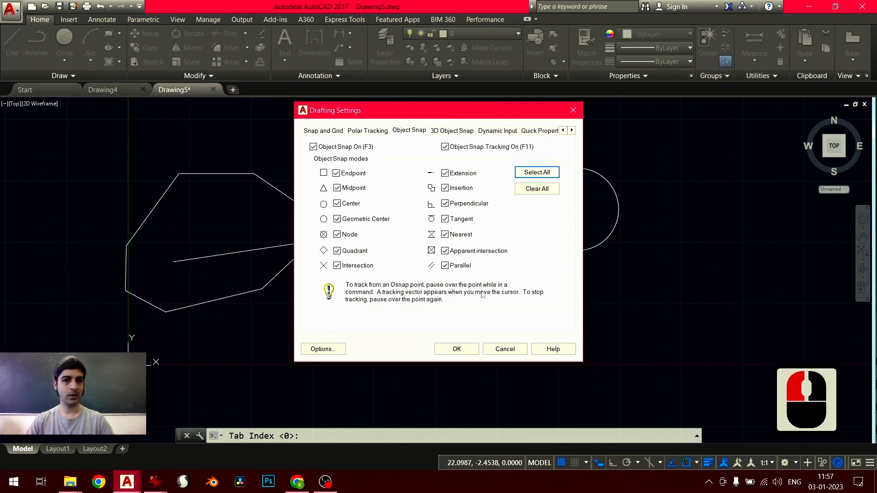
click(457, 350)
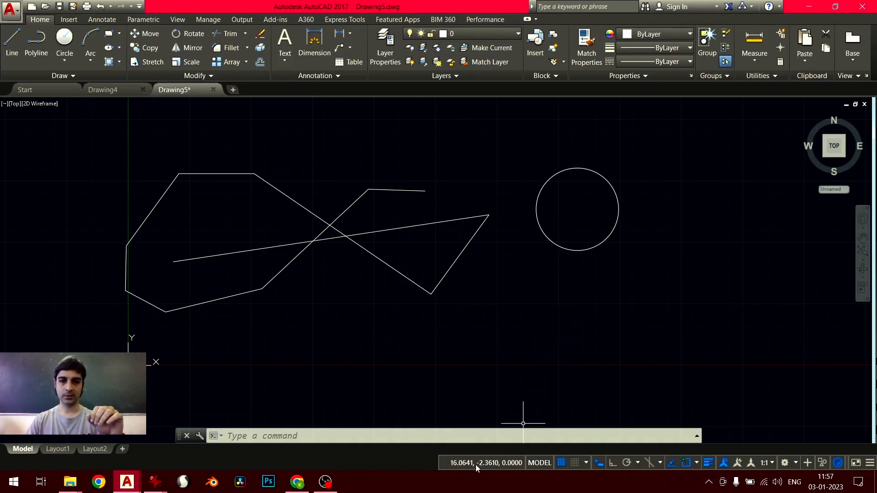
click(871, 463)
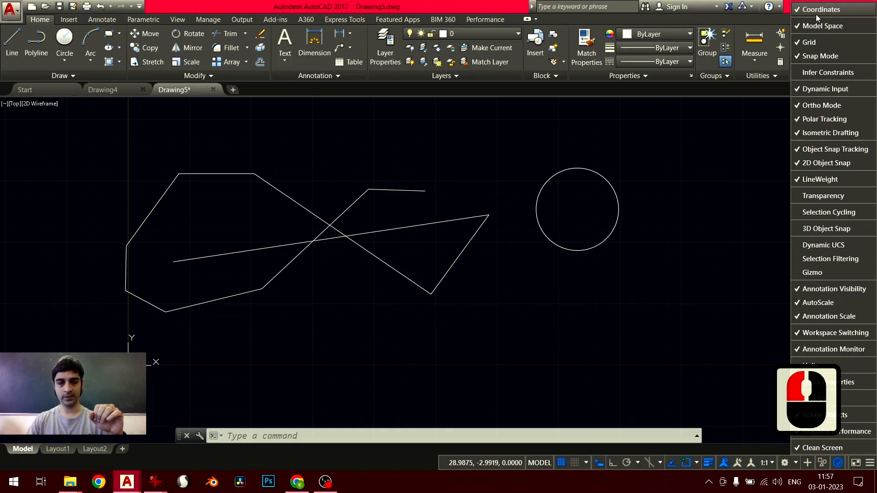
click(470, 2)
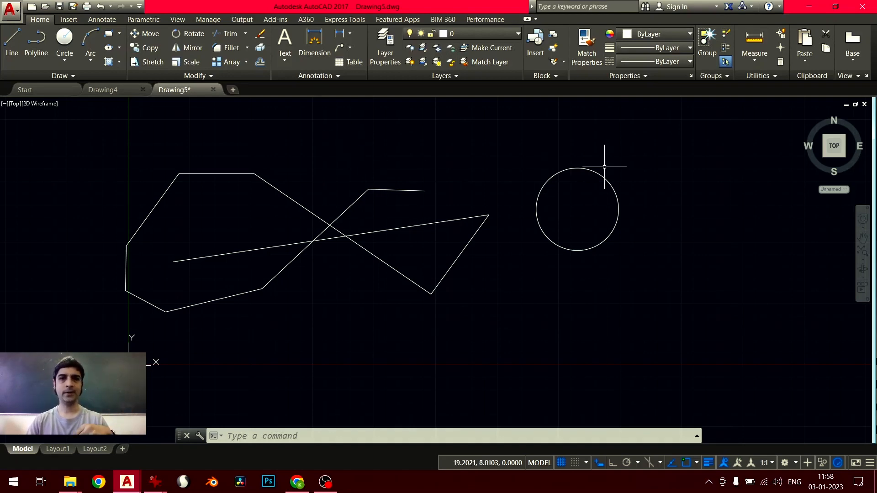
- Select the whole line chain and the circle with a crossing window and erase them
click(655, 146)
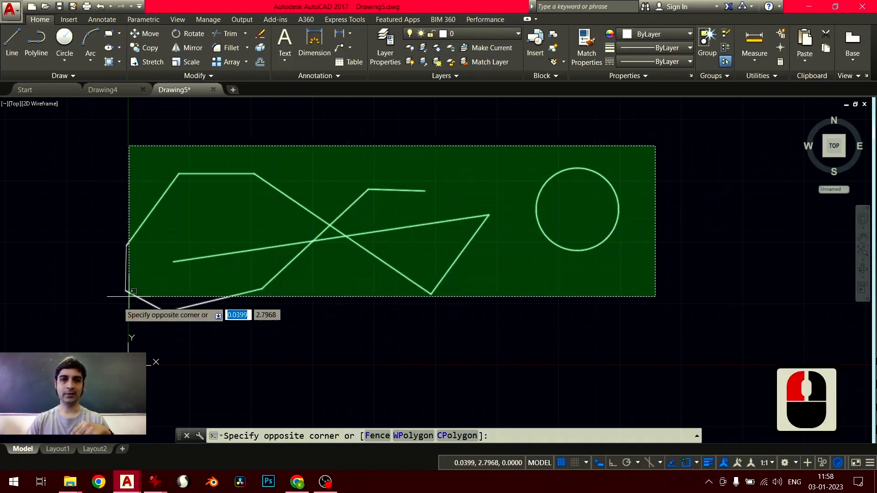
click(122, 311)
key(Delete)
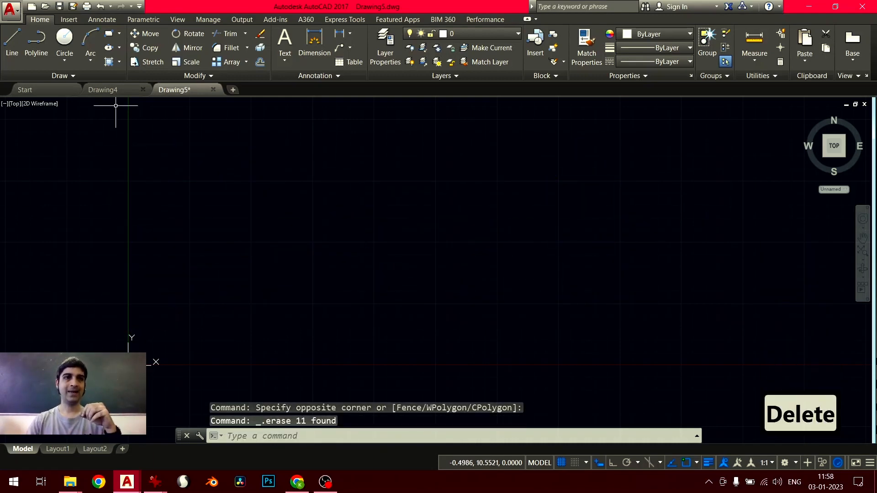
- Start saving the drawing to the Desktop with the file name "ACAD Intro"
click(60, 8)
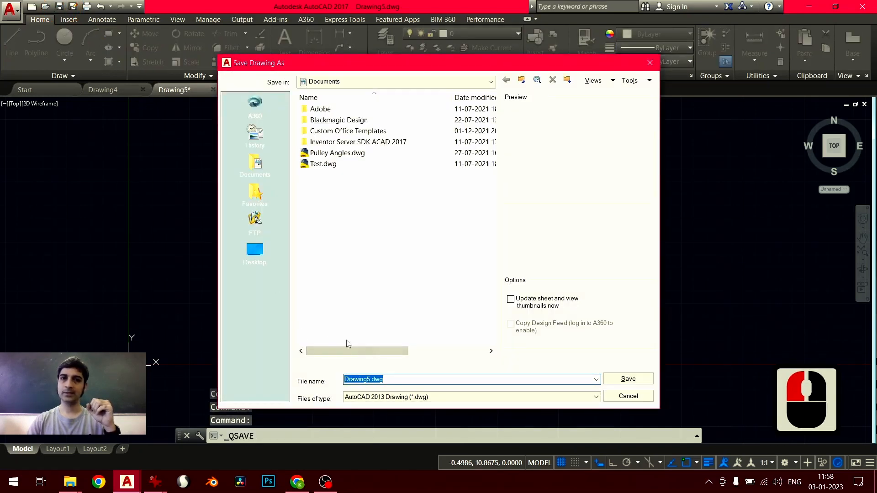
click(259, 250)
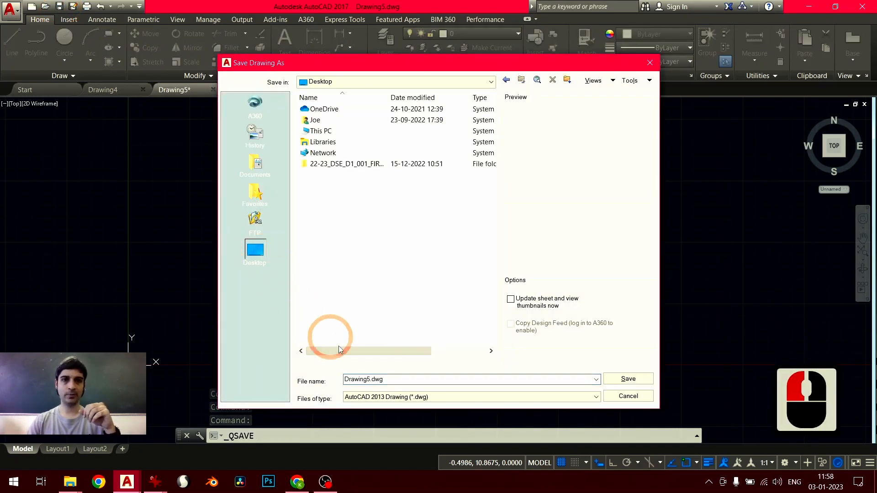
double_click(402, 381)
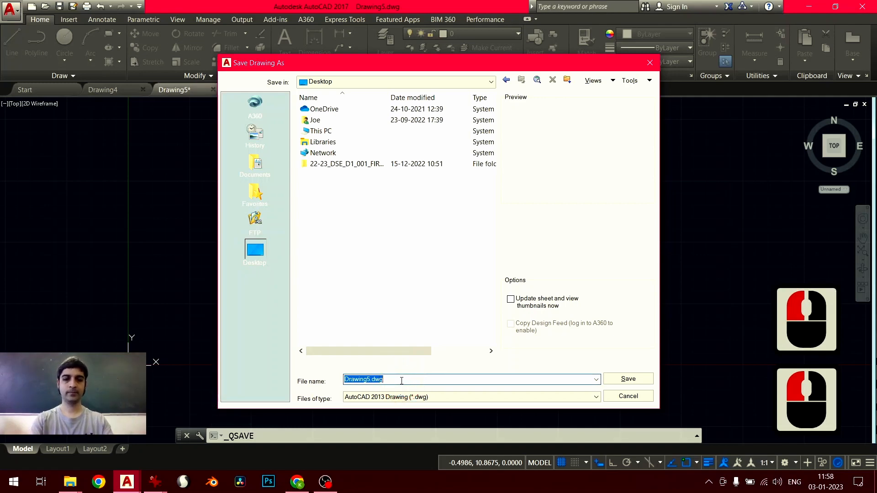
text(ACAD Intro)
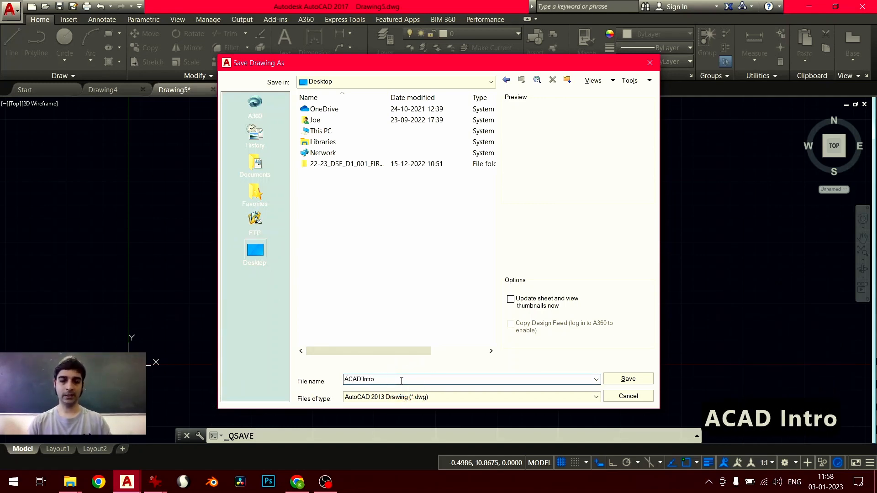
- Keep the file type AutoCAD 2013 Drawing (*.dwg) and save the drawing to the Desktop as ACAD Intro.dwg
click(411, 397)
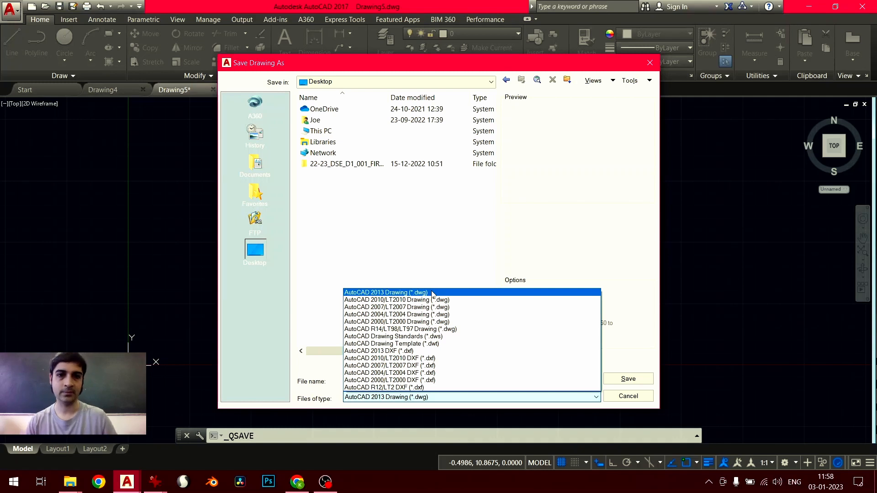
click(432, 293)
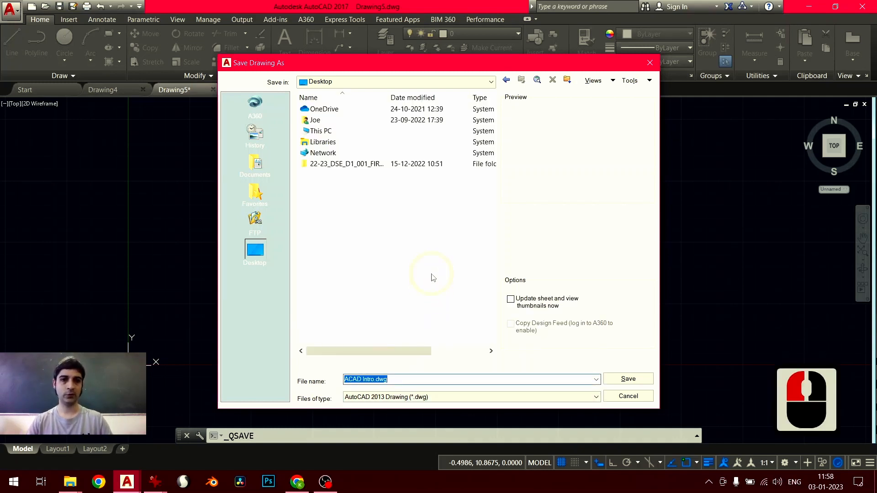
click(515, 382)
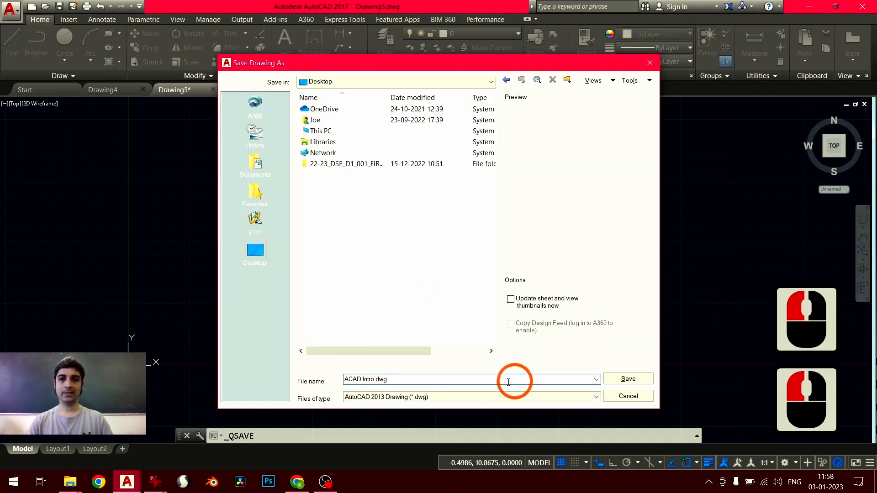
drag(376, 379, 396, 381)
click(410, 383)
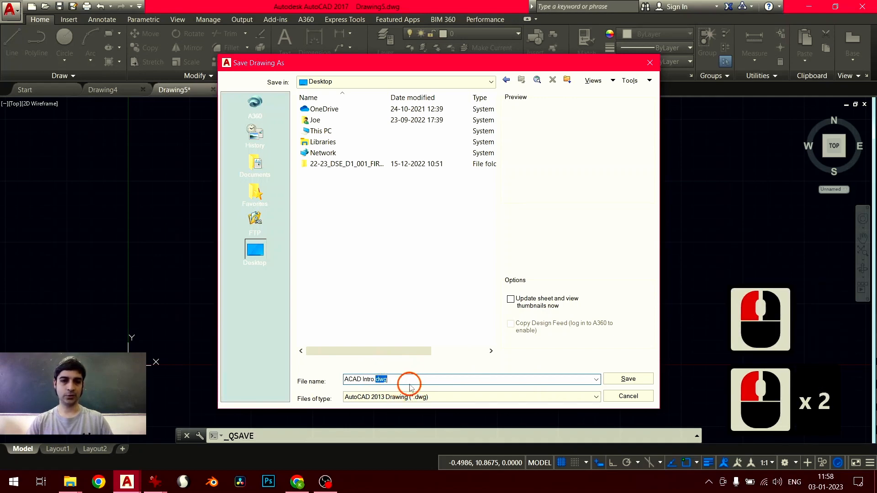
click(414, 382)
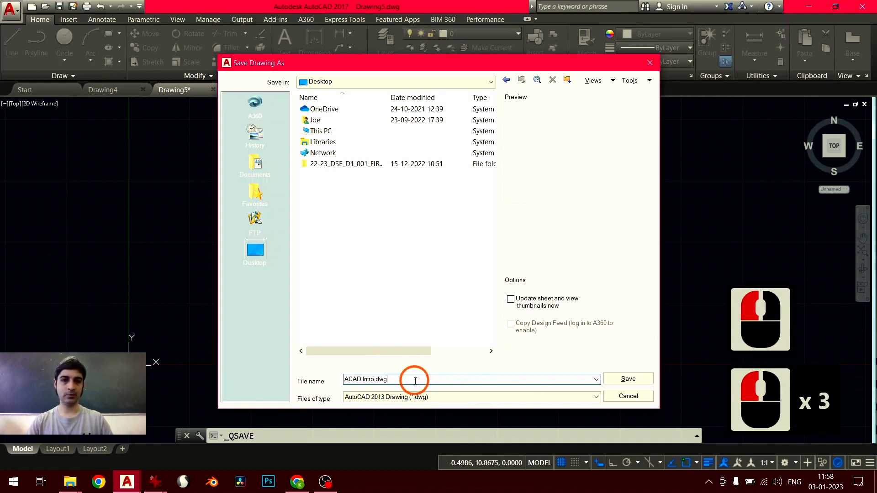
click(635, 380)
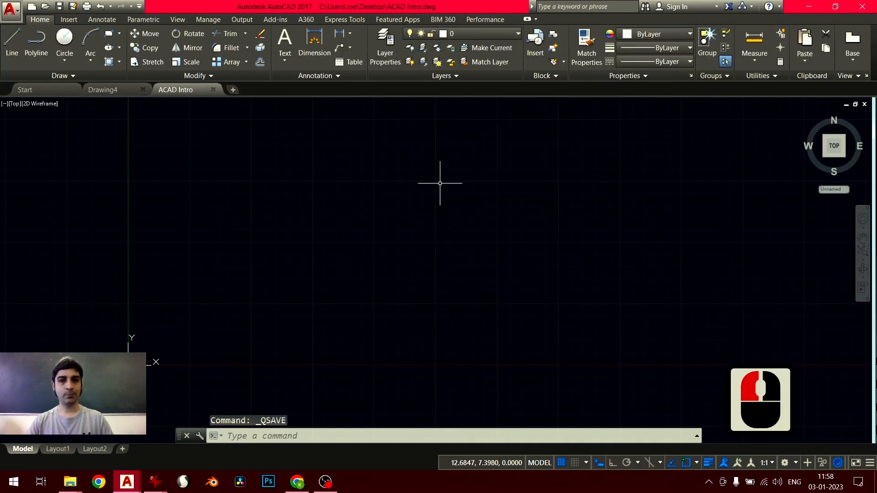
- Switch to Drawing4 and close it, leaving the ACAD Intro drawing open
click(132, 90)
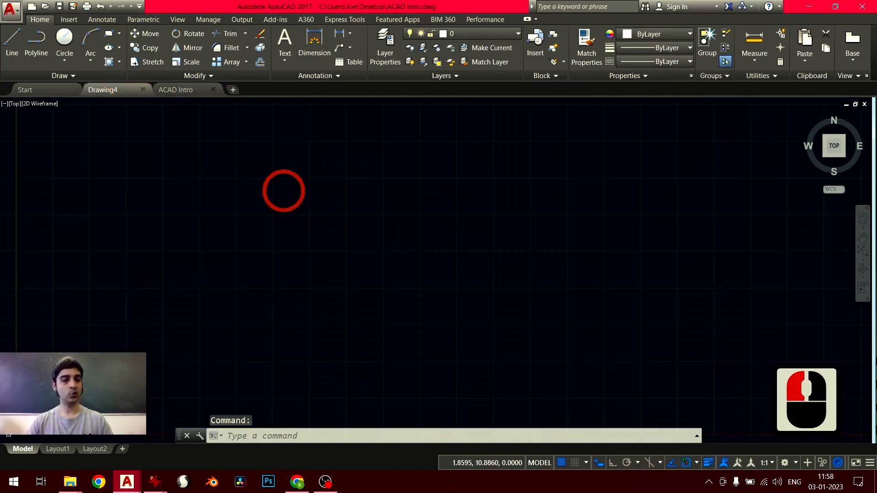
click(142, 90)
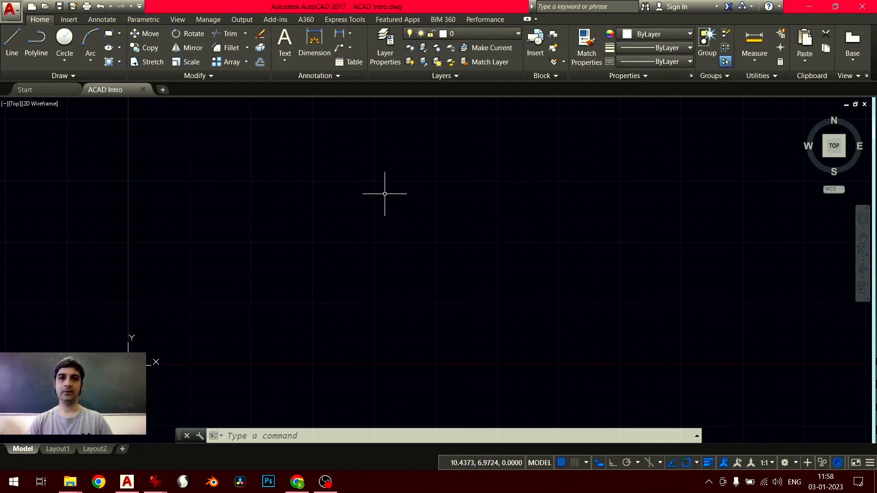
- Draw a single long line sloping gently downward to the right across the empty drawing area
middle_drag(388, 212, 336, 254)
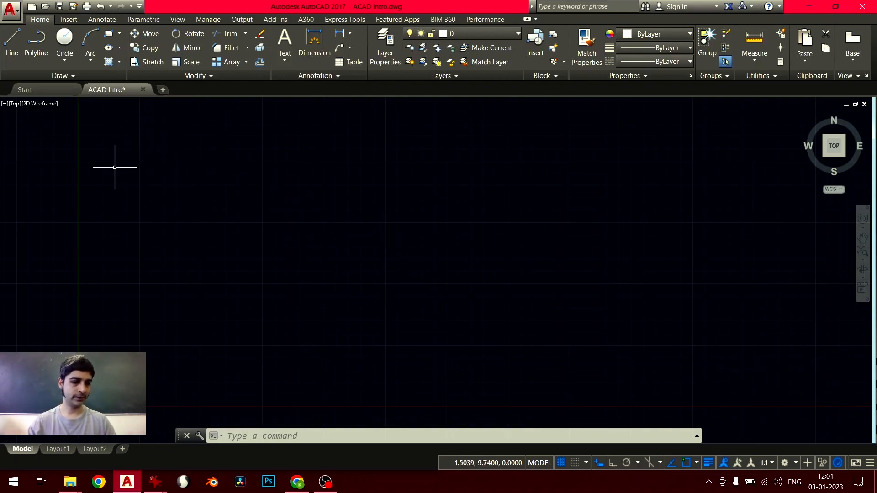
click(11, 41)
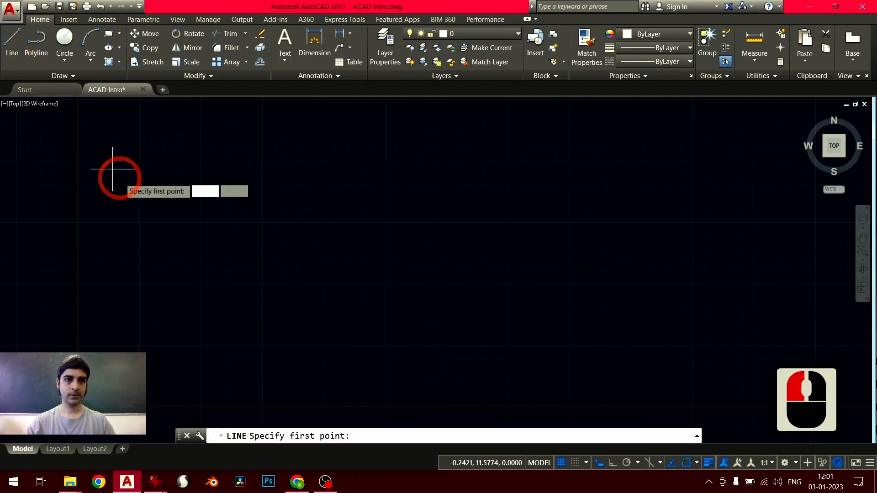
click(176, 230)
click(523, 263)
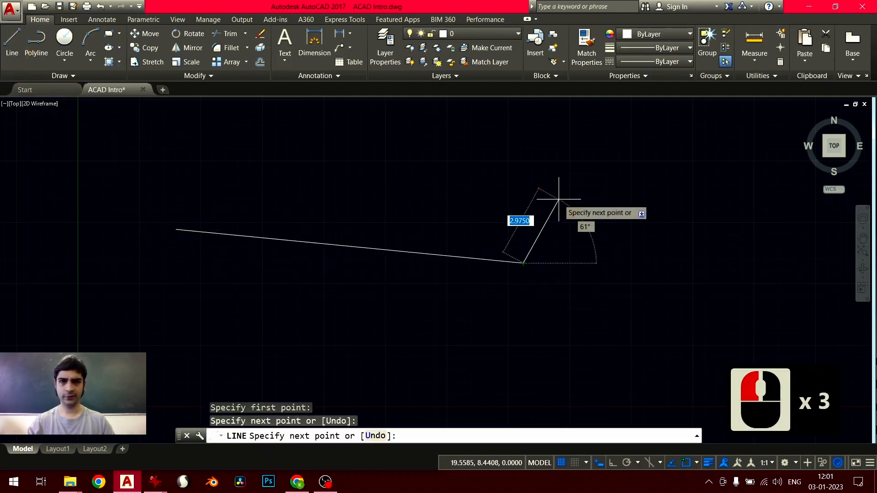
key(Return)
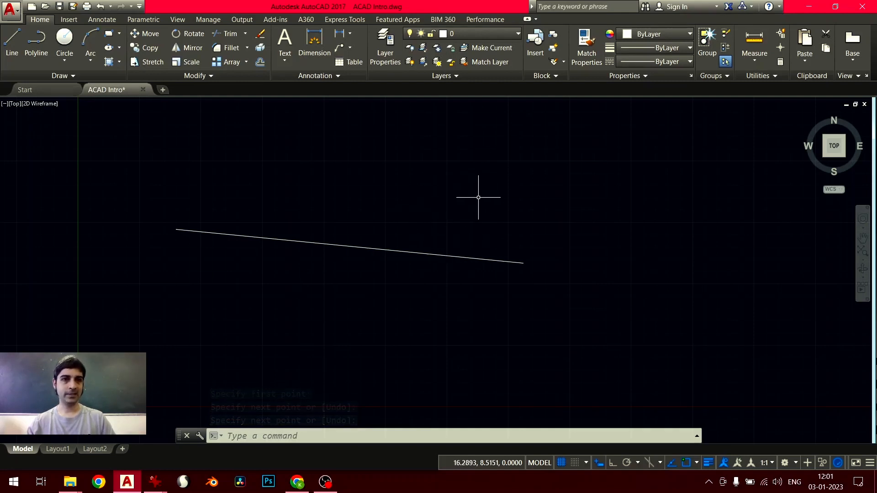
- Look through the available object colour, lineweight and linetype choices without changing any of them
click(654, 35)
click(654, 35)
click(662, 47)
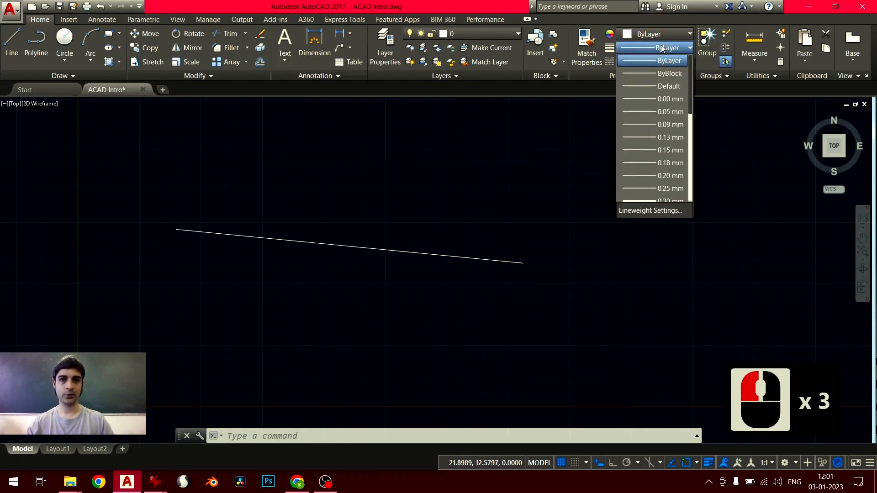
click(662, 49)
click(661, 62)
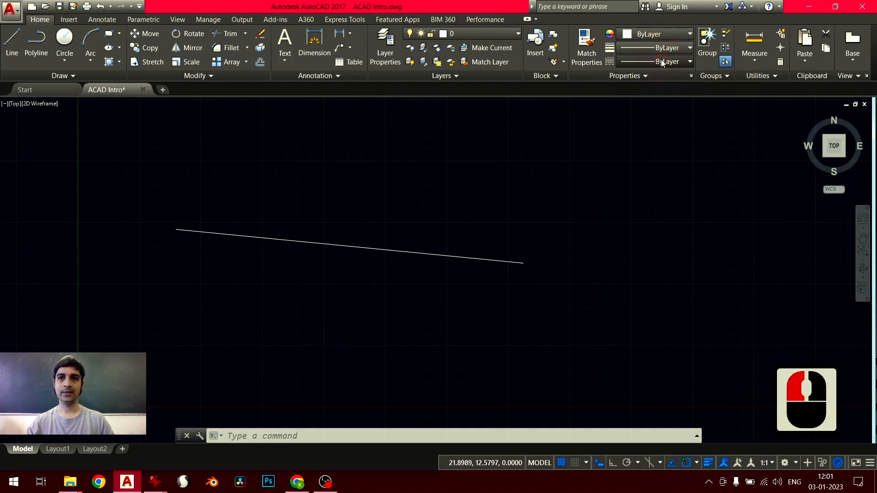
click(663, 62)
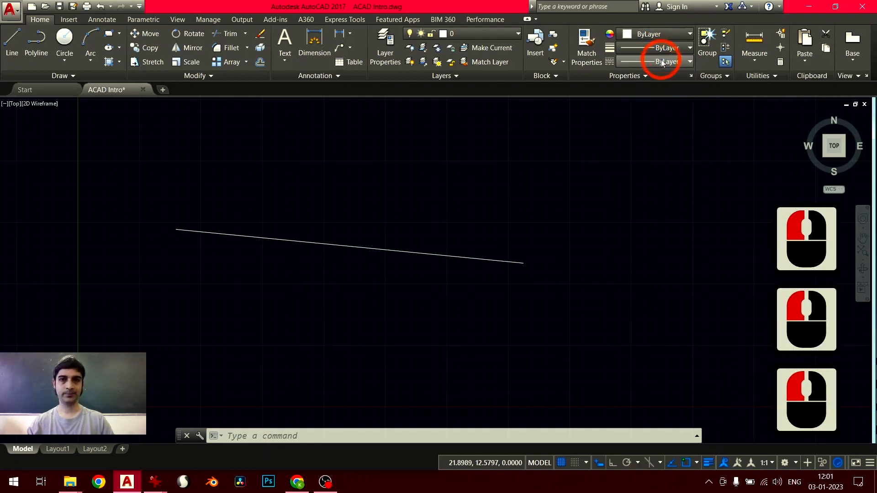
- Select the line with a crossing window, set its colour to Green and deselect it
click(475, 188)
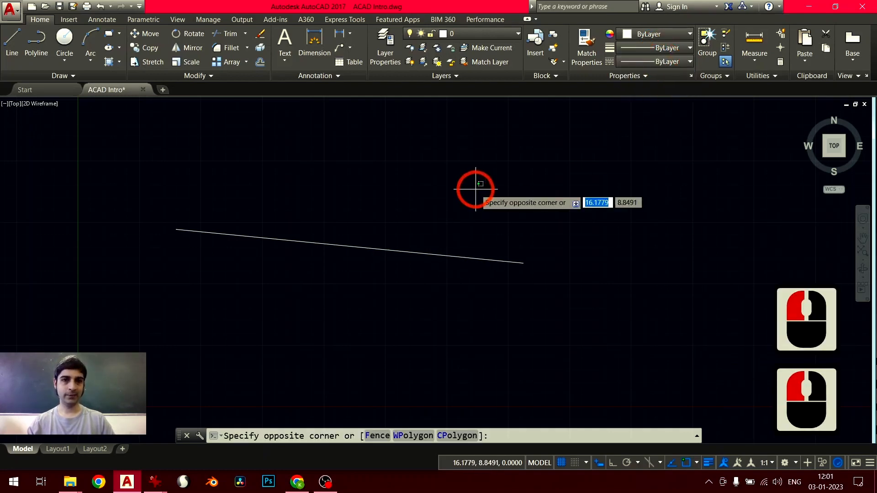
click(385, 273)
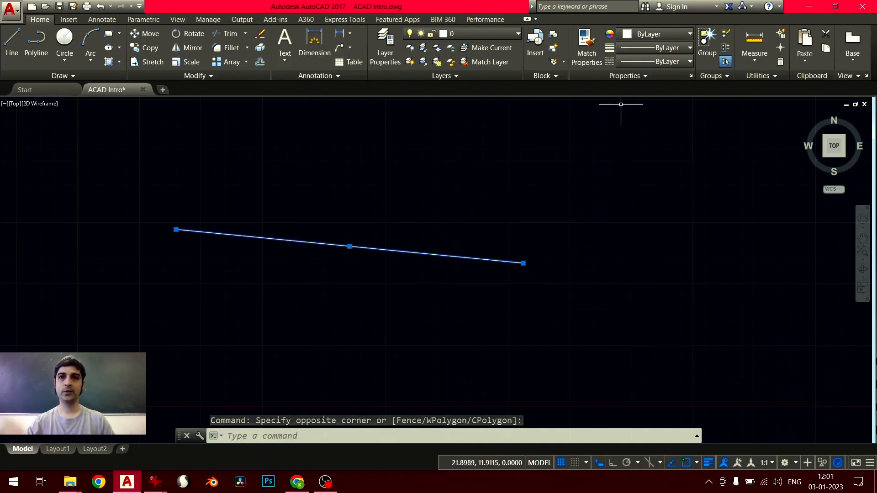
click(654, 34)
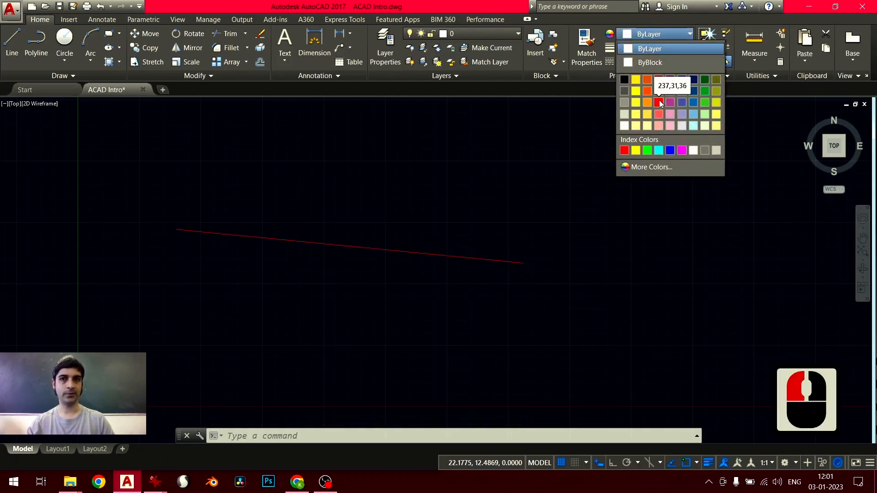
click(652, 38)
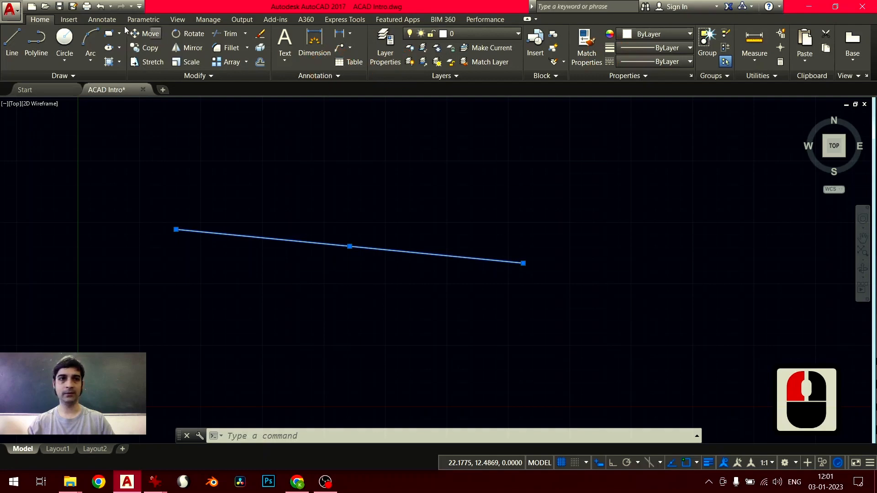
click(68, 19)
click(43, 19)
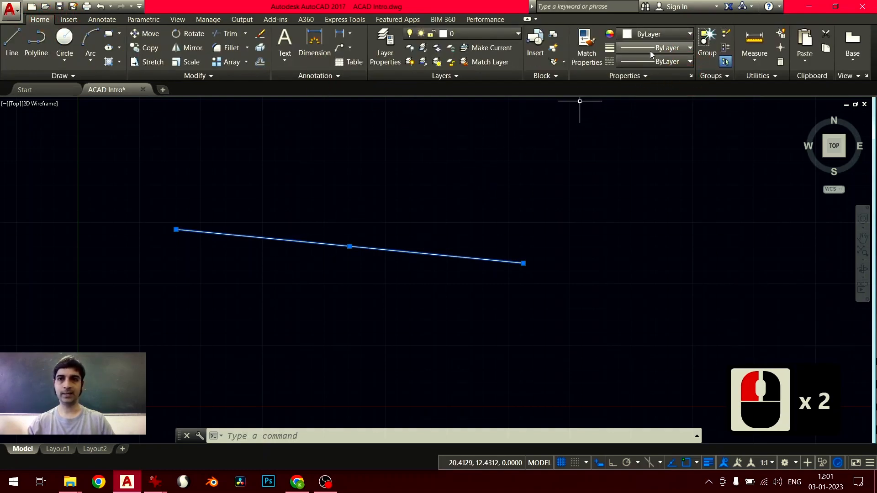
click(654, 35)
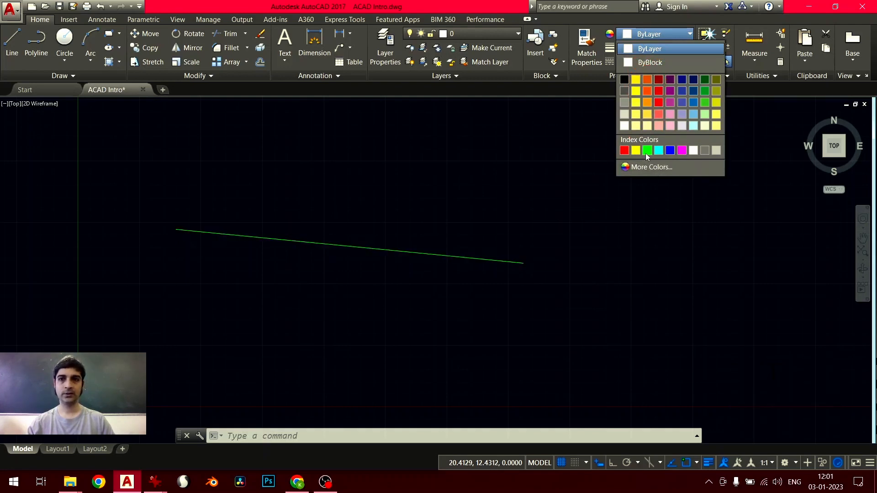
click(645, 153)
click(529, 222)
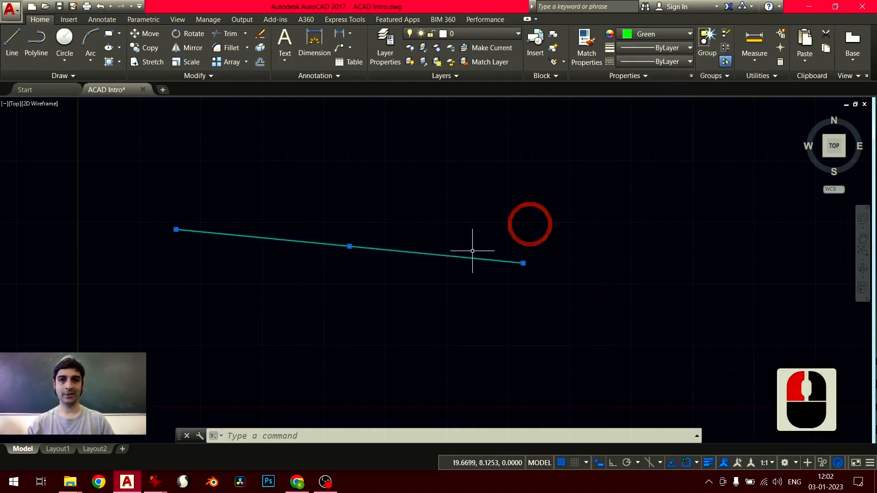
key(Escape)
key(Escape)
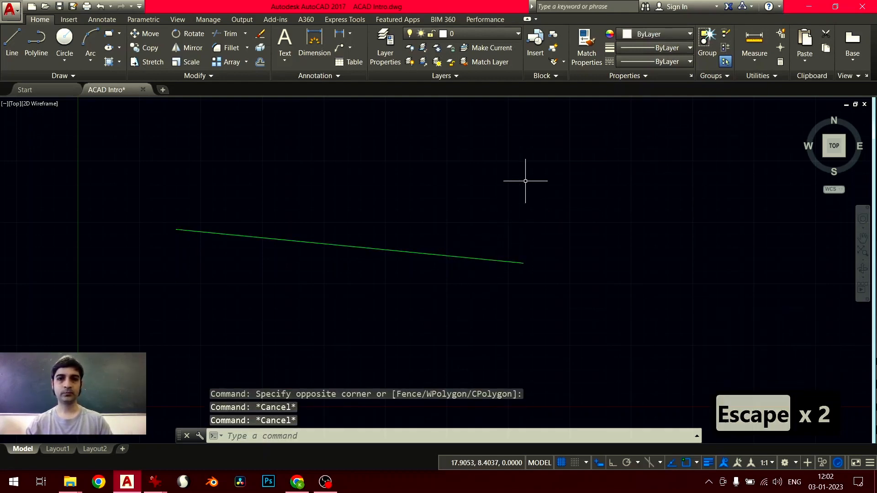
- Select the green line with a crossing window, set its lineweight to 0.30 mm and deselect it
click(533, 157)
click(467, 286)
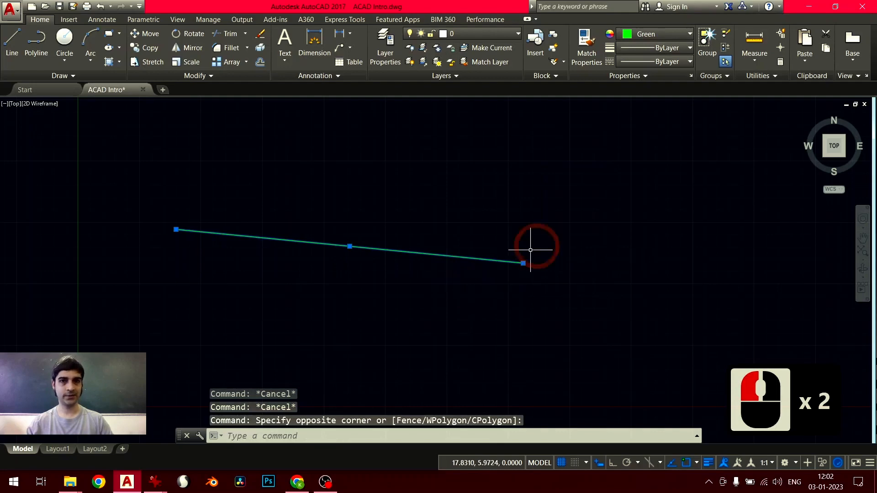
click(668, 48)
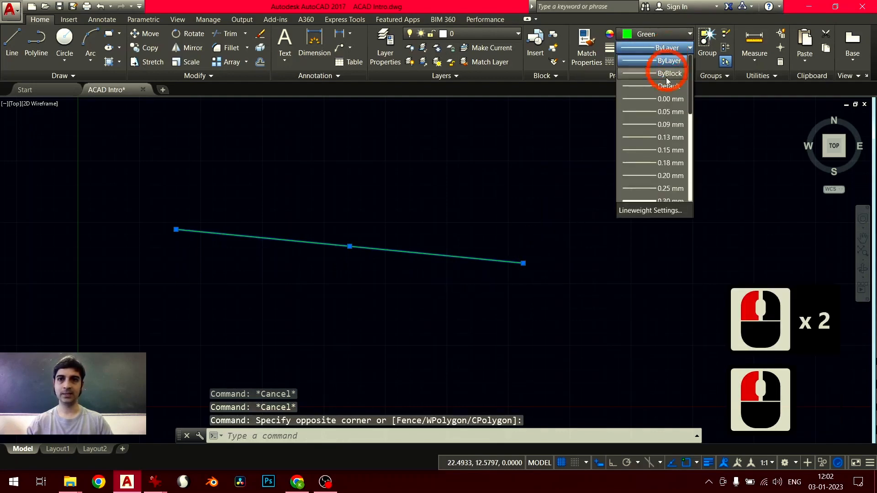
scroll(653, 169, down, 2)
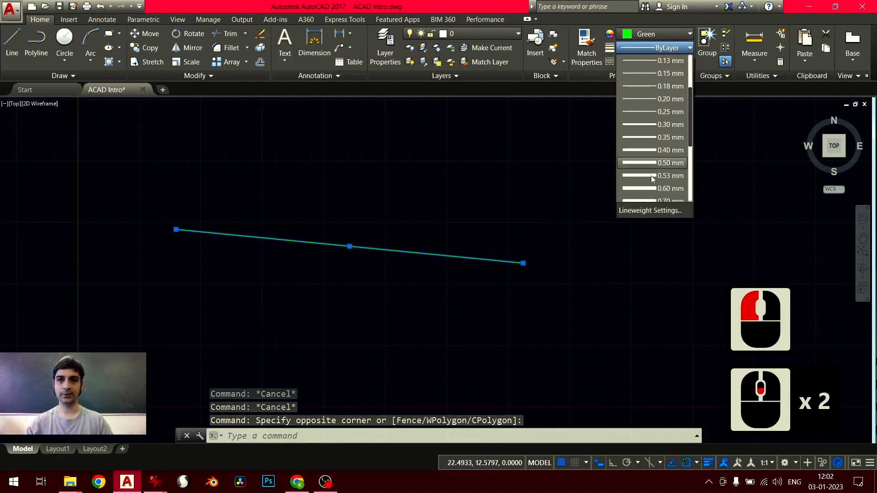
click(648, 126)
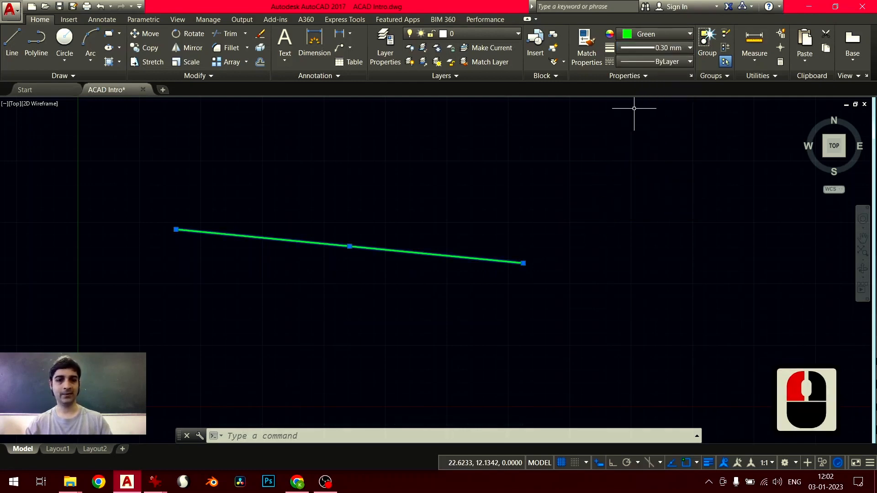
key(Escape)
key(Escape)
- Turn the lineweight display off and on twice to compare how the green line's thickness is shown
scroll(403, 244, up, 3)
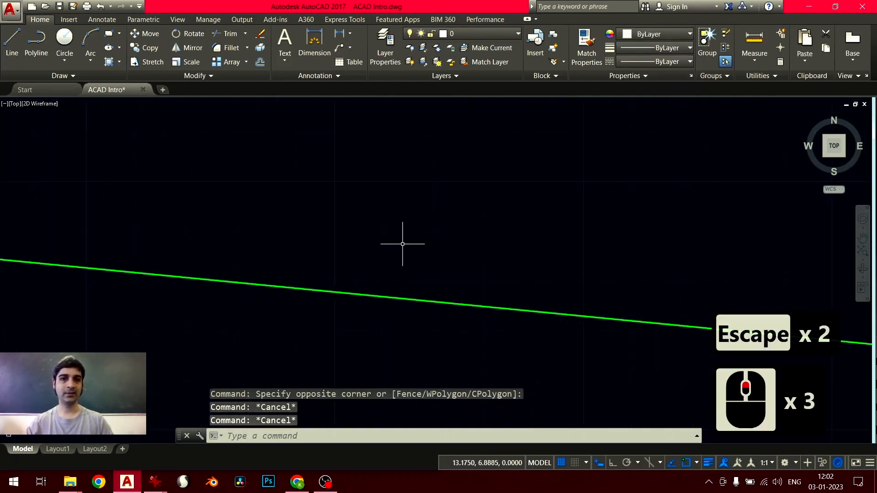
scroll(402, 244, down, 3)
scroll(403, 244, up, 2)
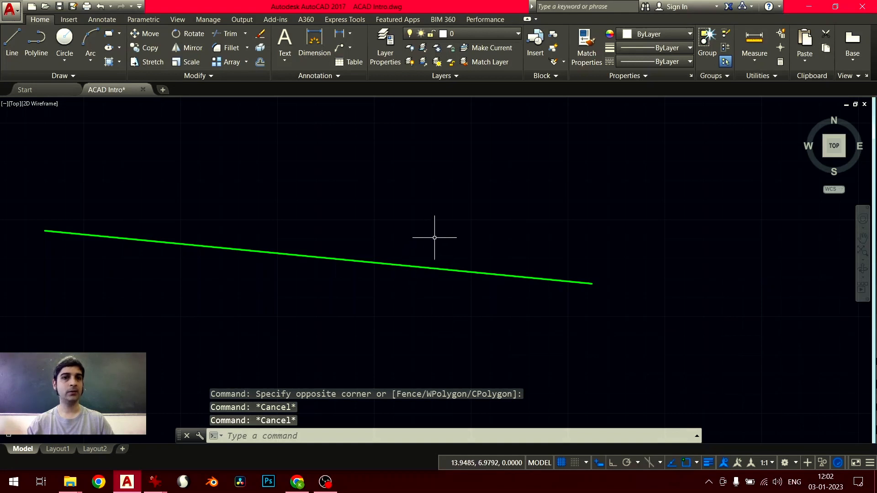
click(708, 463)
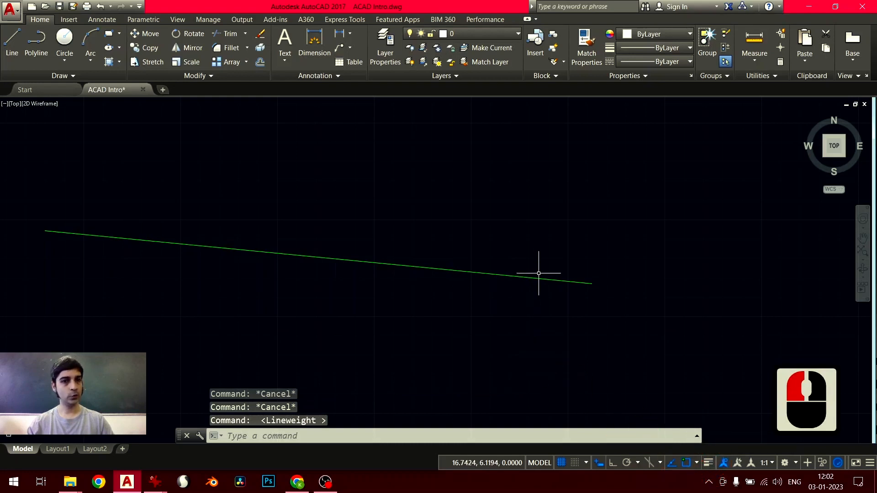
click(709, 463)
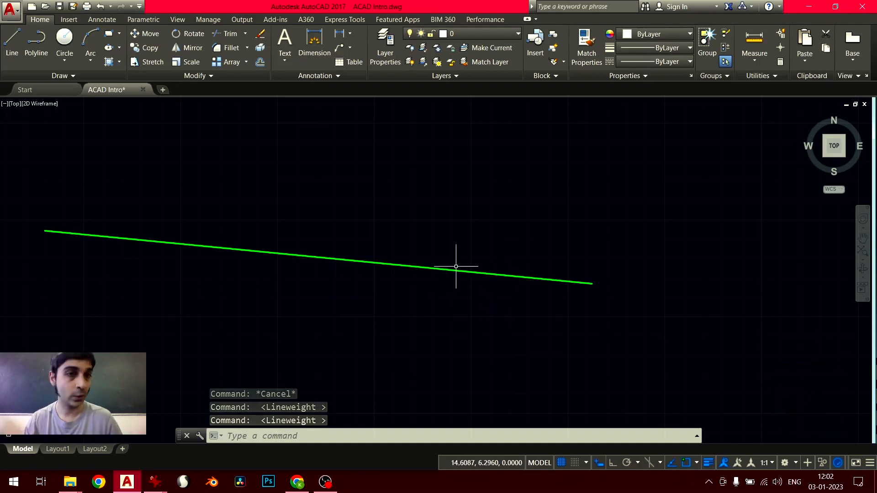
click(709, 463)
click(709, 463)
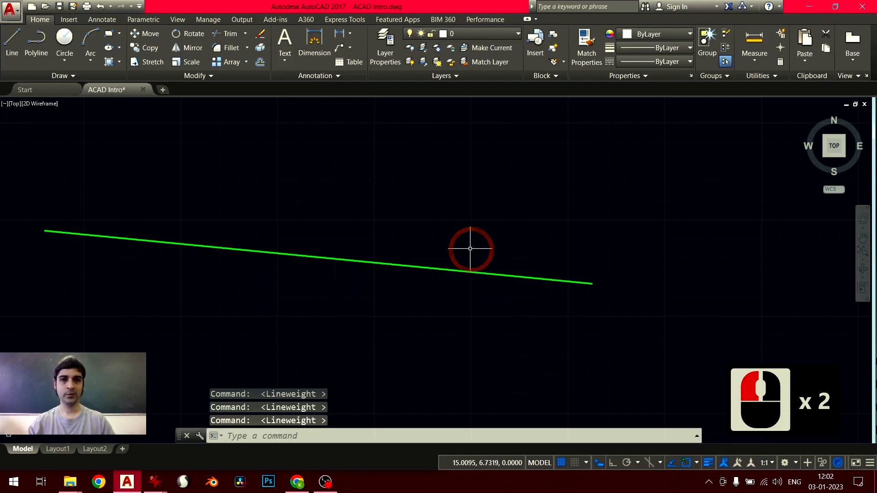
middle_drag(529, 239, 572, 241)
click(572, 241)
click(434, 301)
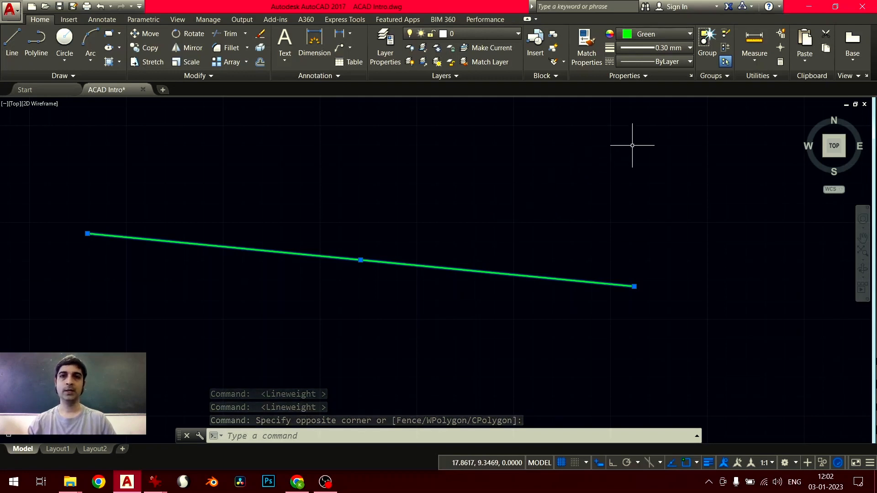
click(674, 62)
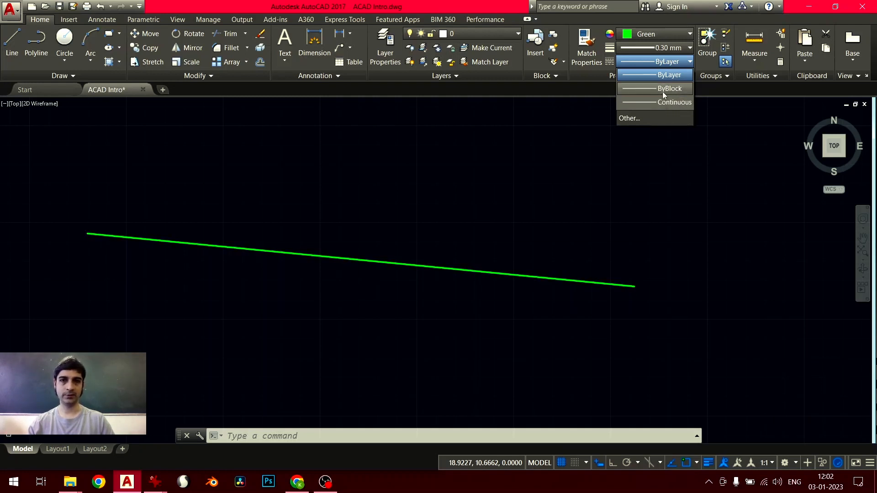
click(642, 117)
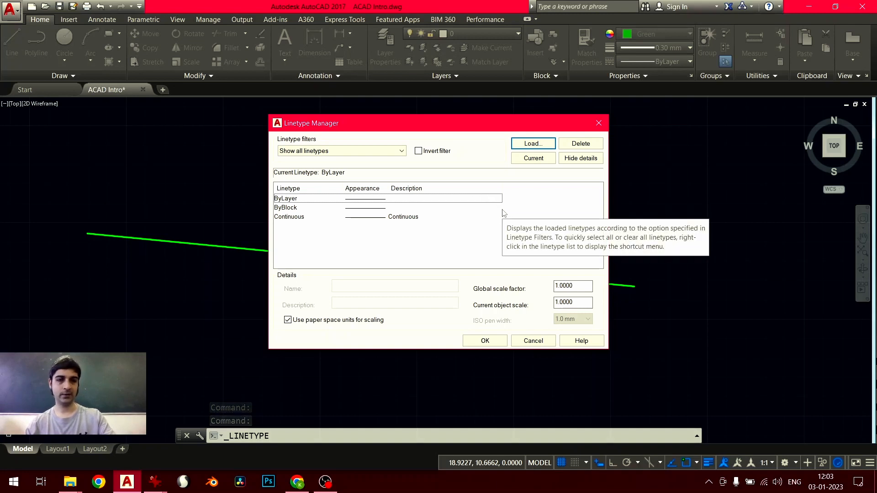
key(Escape)
- Open the Linetype Manager with the LINETYPE command and load the CENTER linetype from acad.lin
text(l)
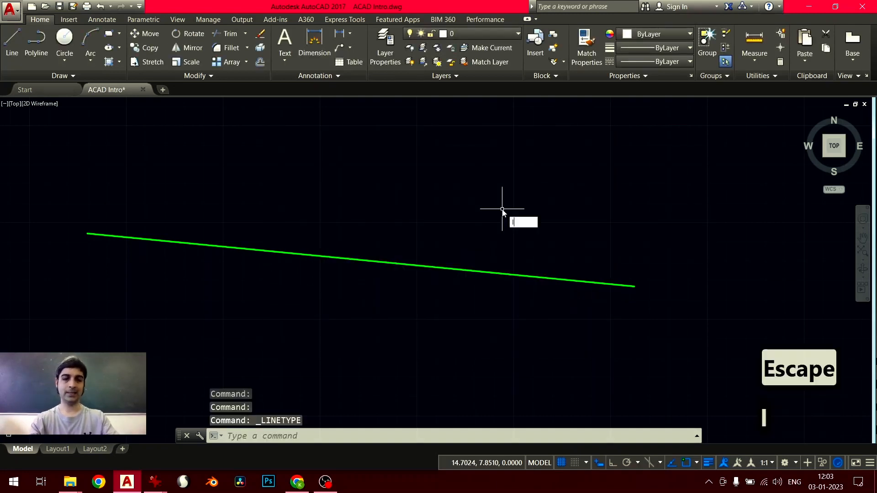
text(inetype)
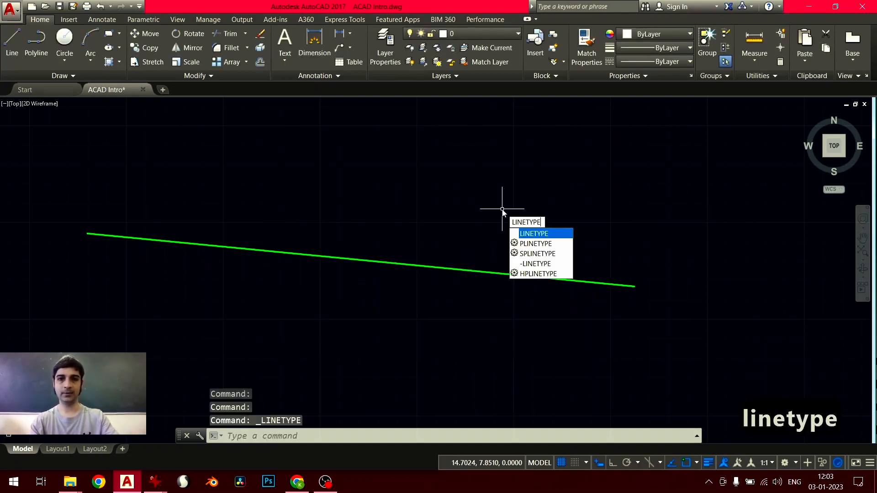
key(Return)
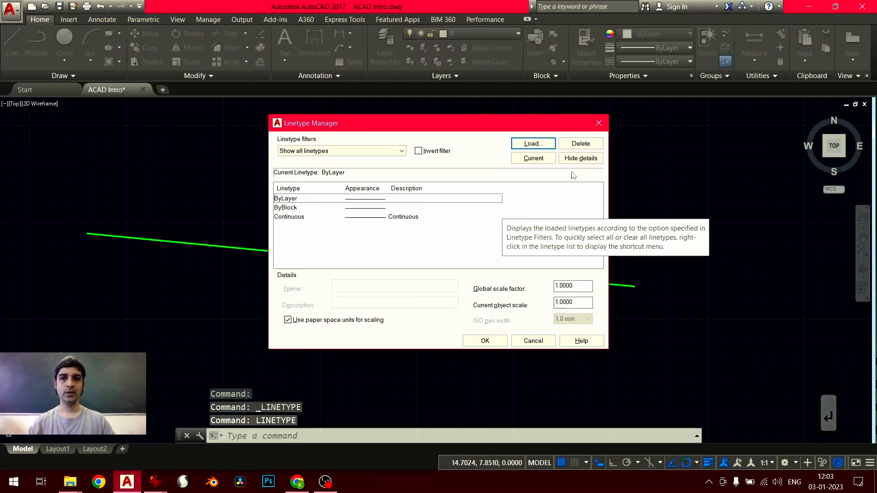
click(533, 143)
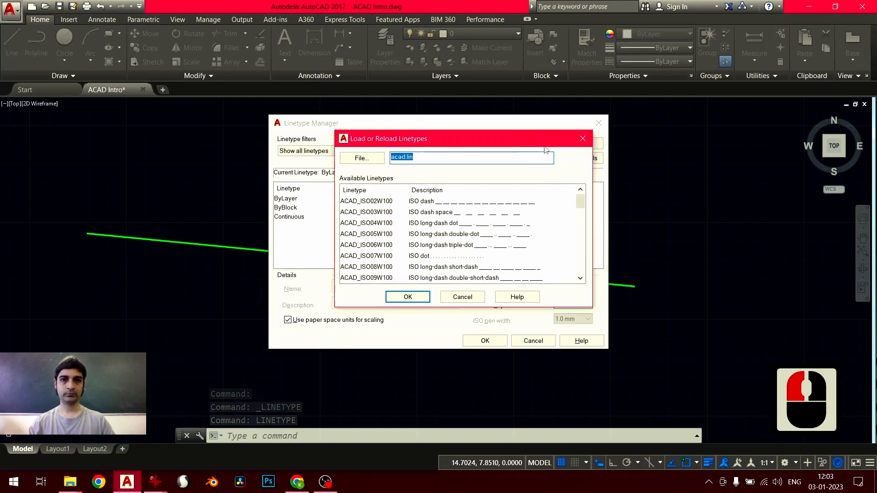
scroll(386, 258, down, 6)
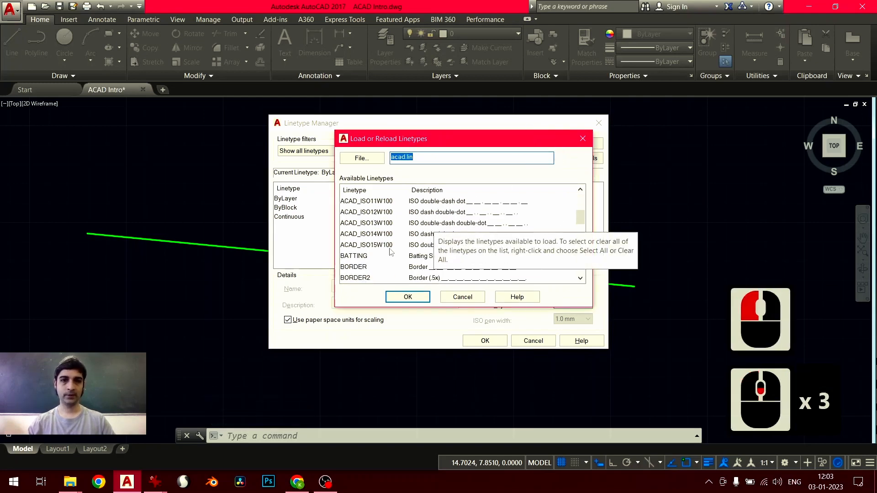
click(363, 204)
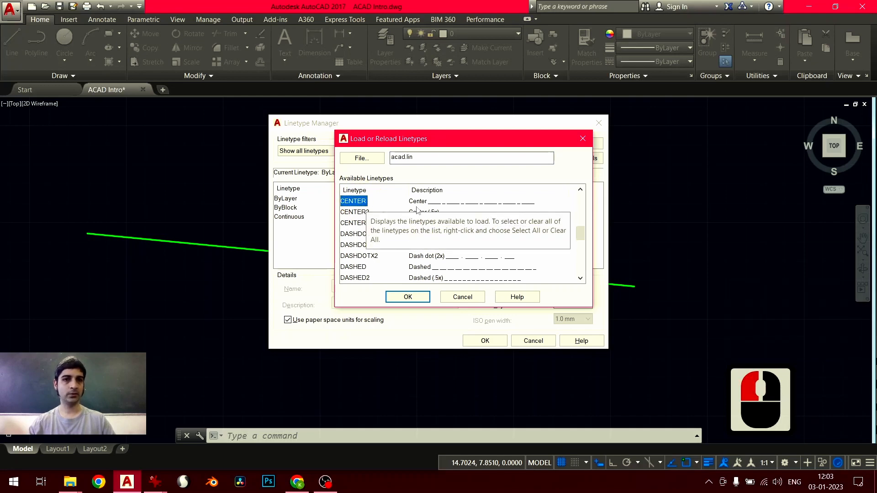
click(409, 297)
click(473, 226)
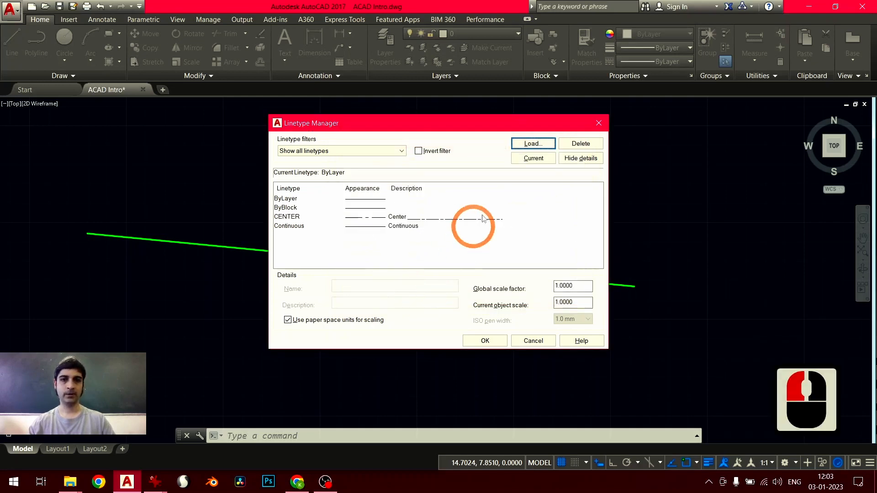
- Load the DASHED linetype as well, highlight the range from CENTER to DASHED and accept the Linetype Manager
click(533, 143)
scroll(368, 271, down, 5)
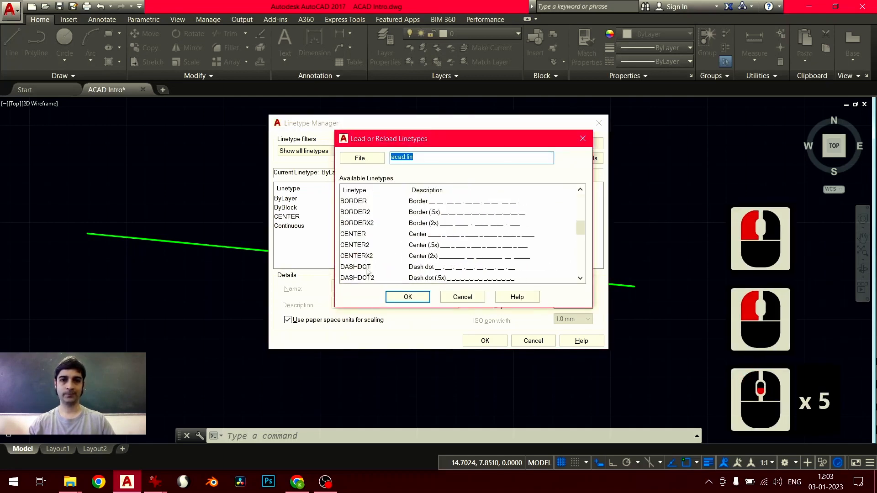
scroll(368, 272, down, 2)
click(358, 234)
click(408, 297)
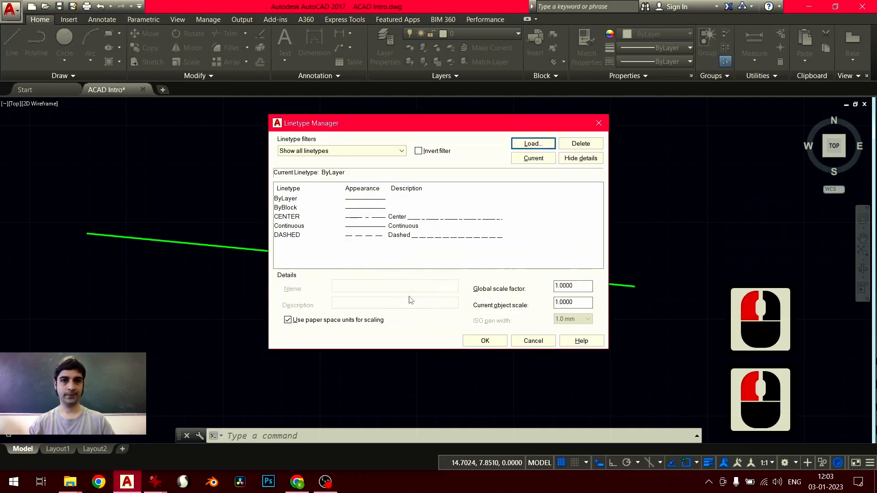
click(295, 217)
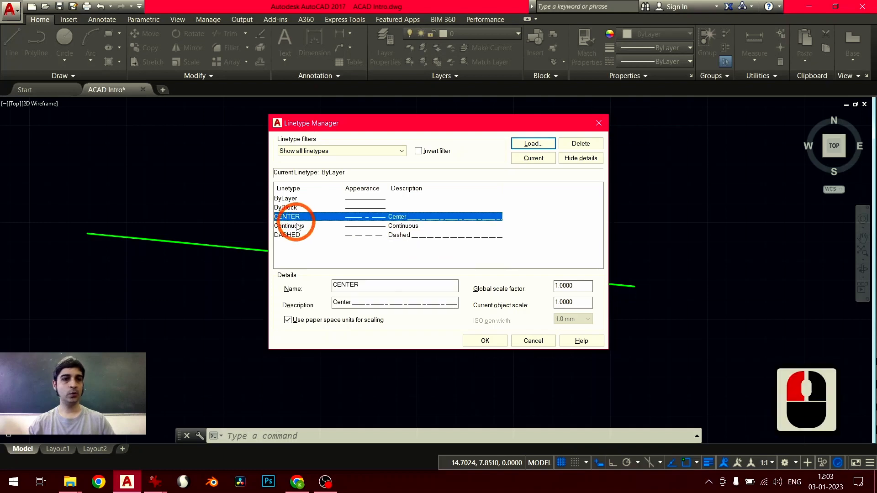
shift+click(299, 236)
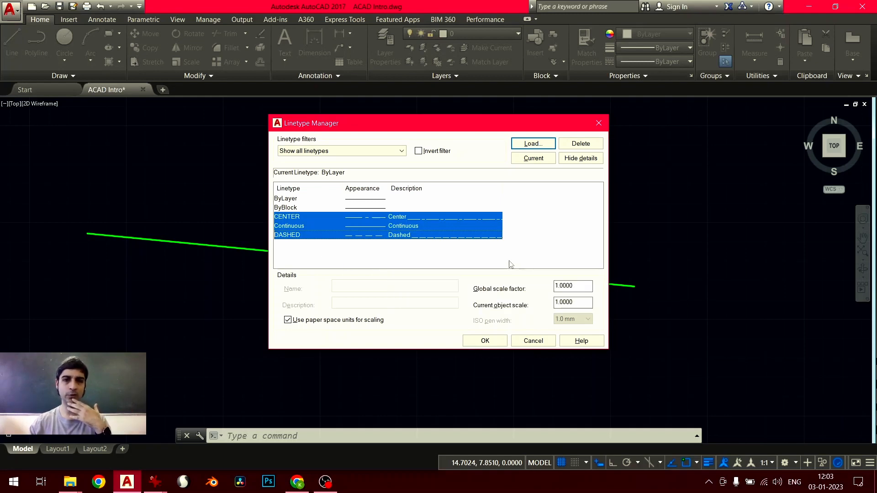
click(503, 345)
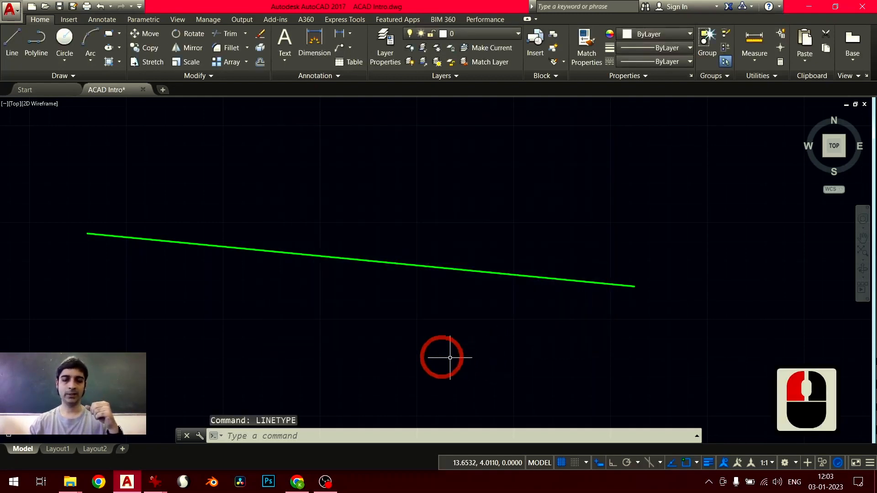
- Select the green line with a crossing window, set its linetype to CENTER and deselect it
click(479, 212)
click(320, 315)
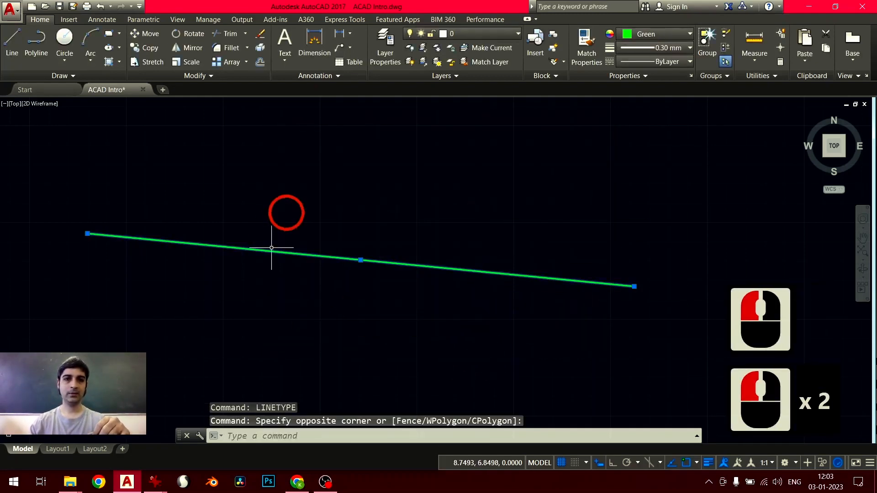
click(668, 63)
click(667, 104)
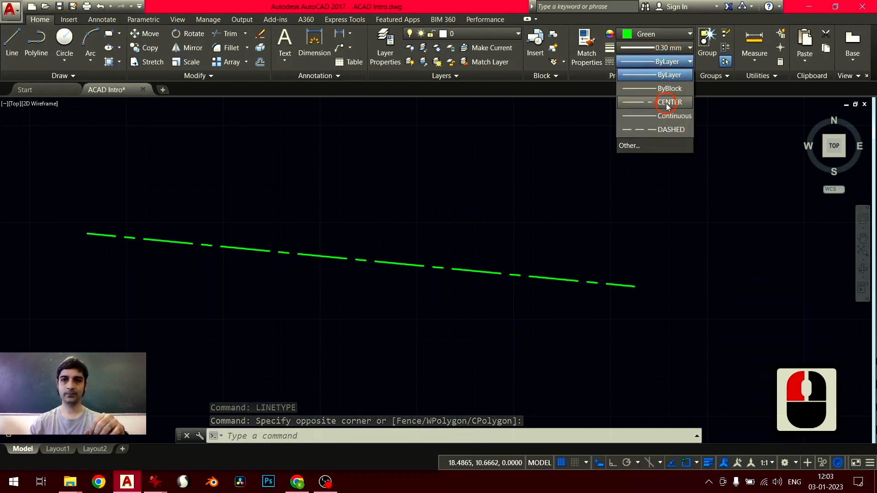
key(Escape)
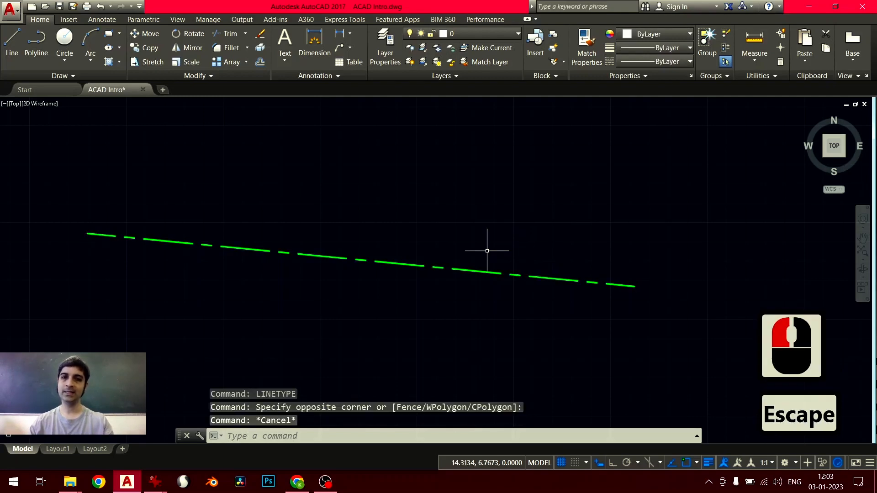
- Select the green line with a crossing window again, set its linetype to DASHED and deselect it
click(489, 251)
click(438, 290)
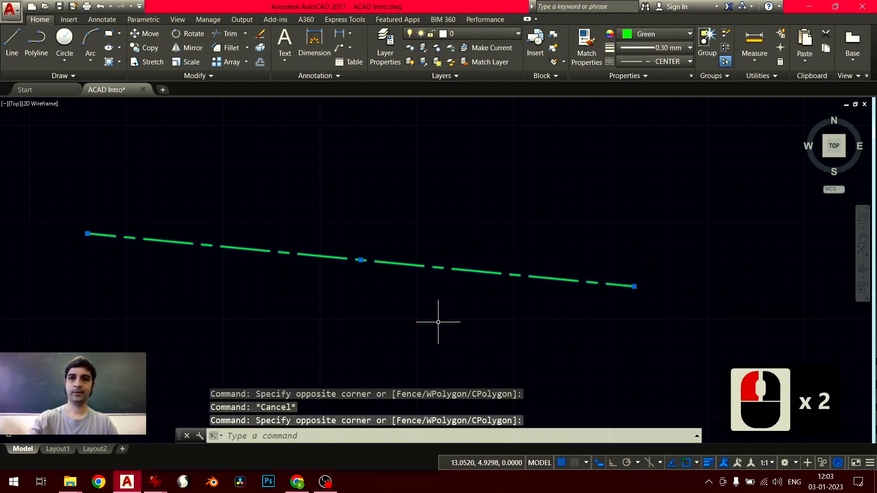
click(669, 63)
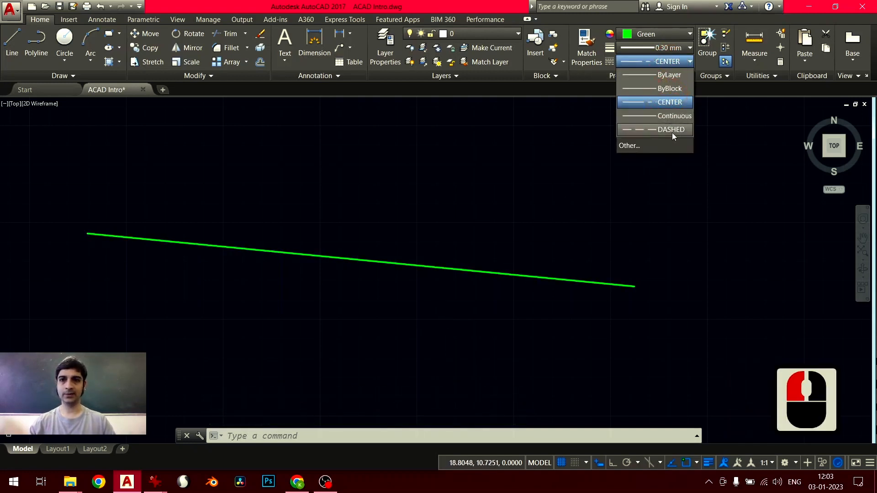
click(672, 133)
key(Escape)
key(Escape)
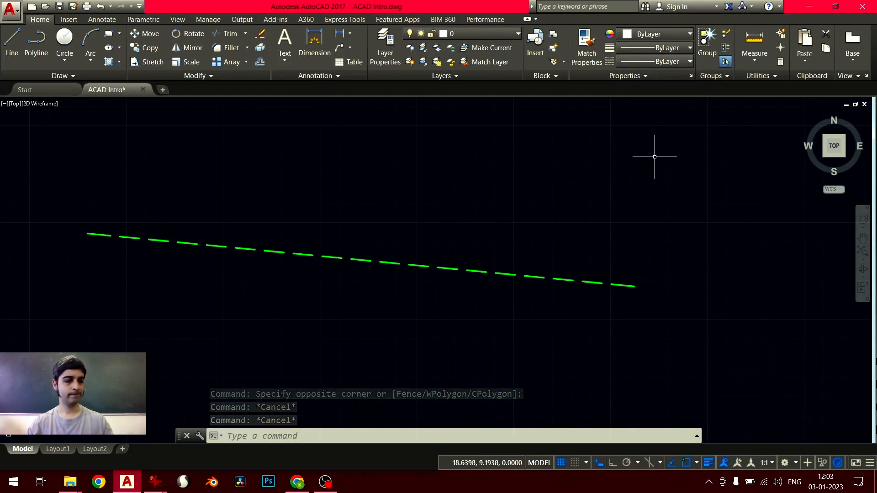
- Select the dashed green line with a crossing window and delete it
middle_click(574, 215)
middle_click(574, 215)
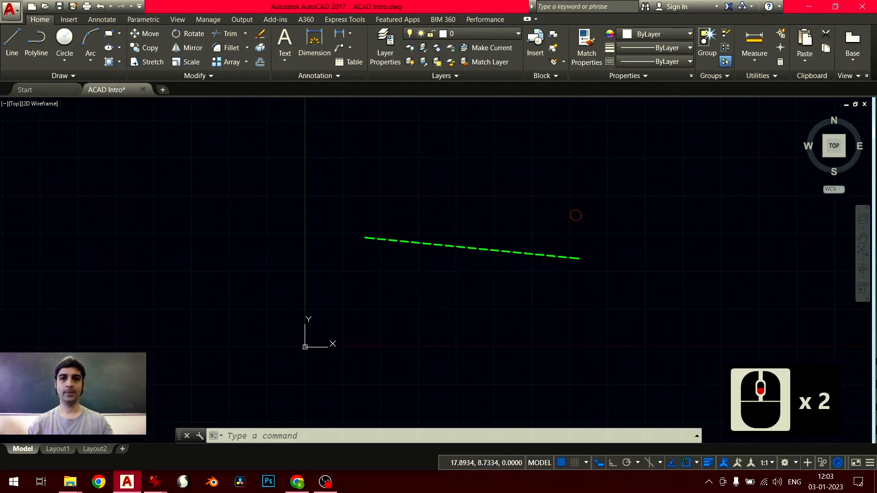
click(573, 215)
click(462, 300)
key(Delete)
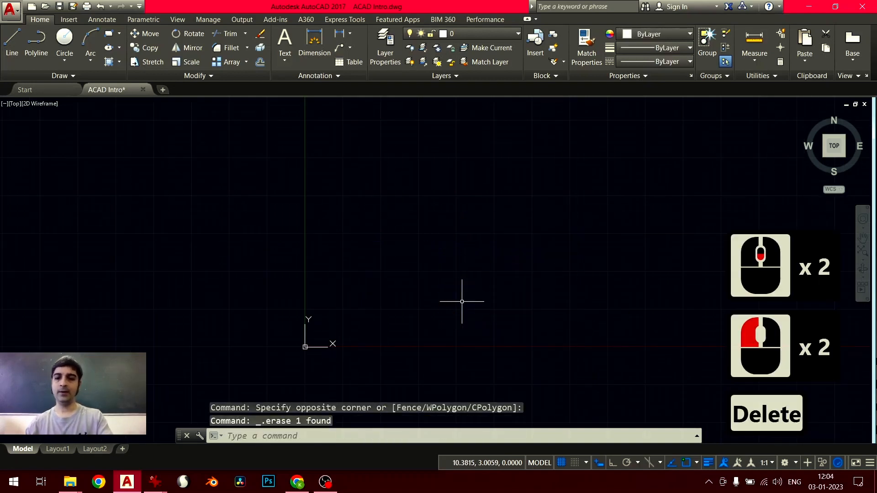
- Draw a horizontal line 100 units long, starting near the Y axis about 6 units above the origin, and bring it fully into view
text(l)
key(Return)
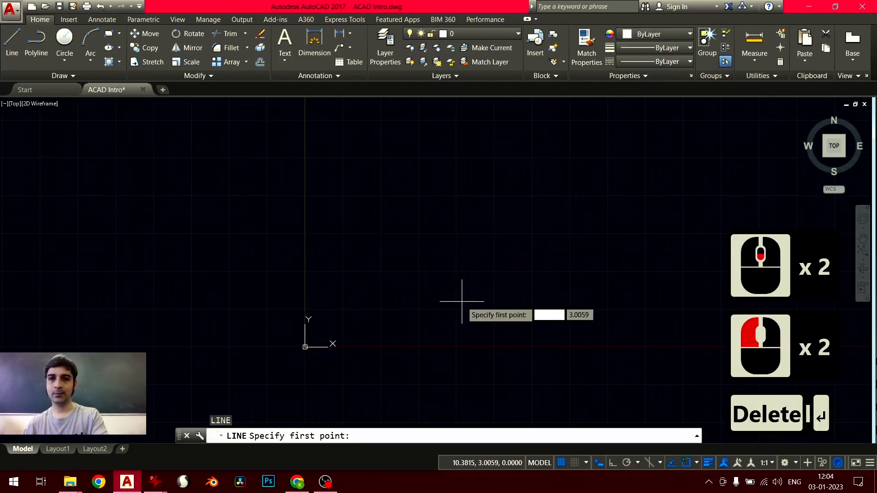
click(305, 257)
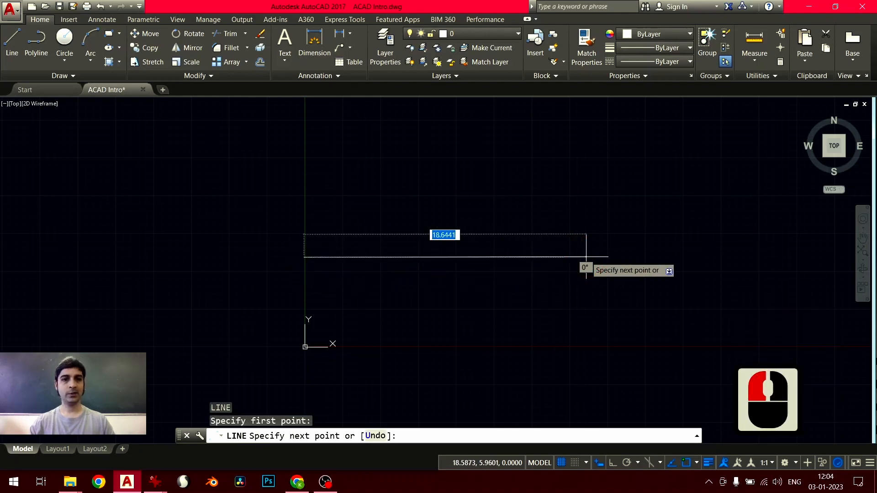
text(100)
key(Return)
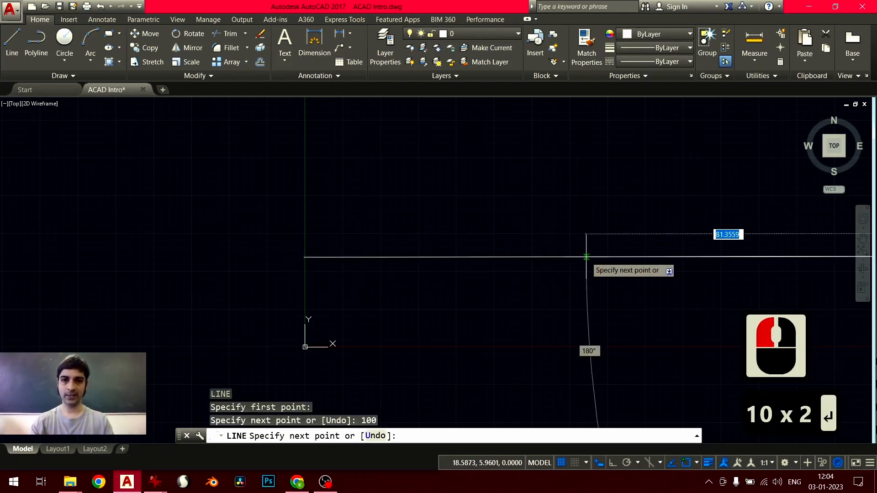
key(Return)
scroll(592, 263, down, 5)
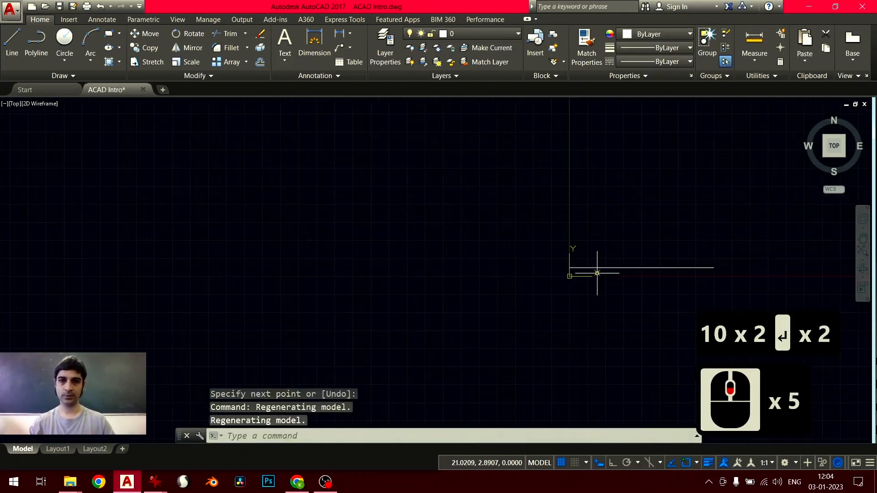
middle_drag(594, 275, 412, 282)
scroll(444, 293, up, 2)
middle_drag(480, 297, 403, 328)
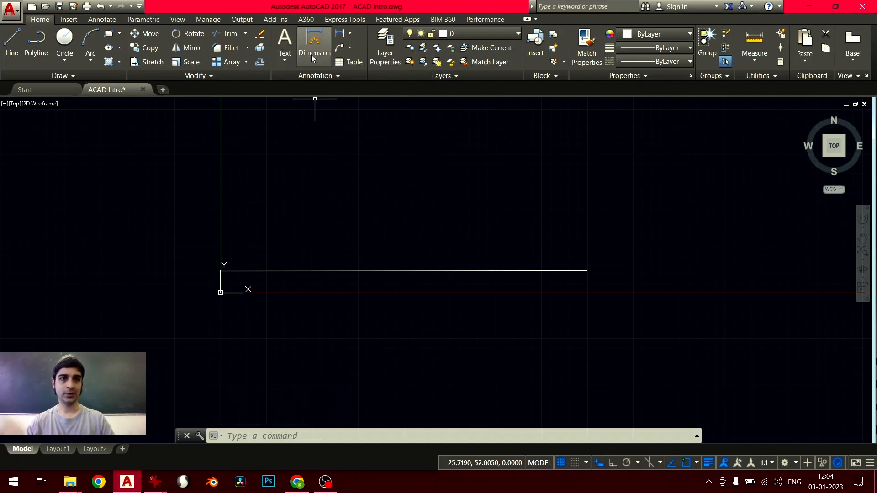
click(103, 19)
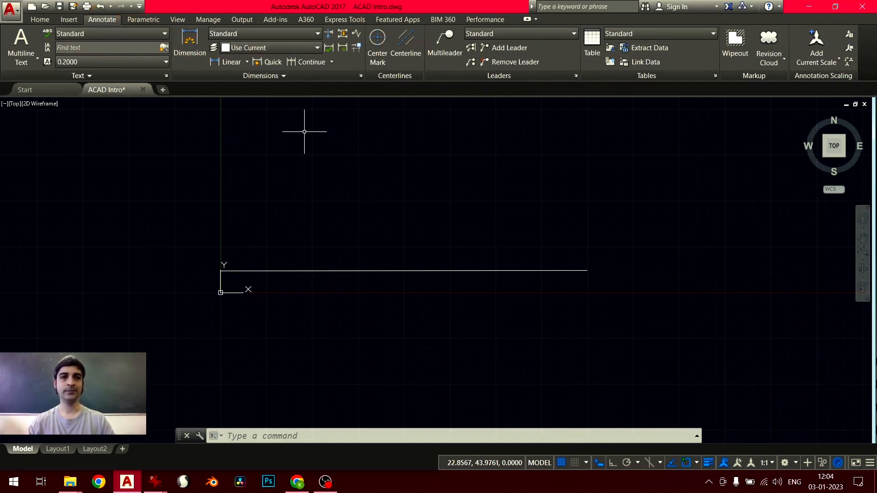
click(41, 19)
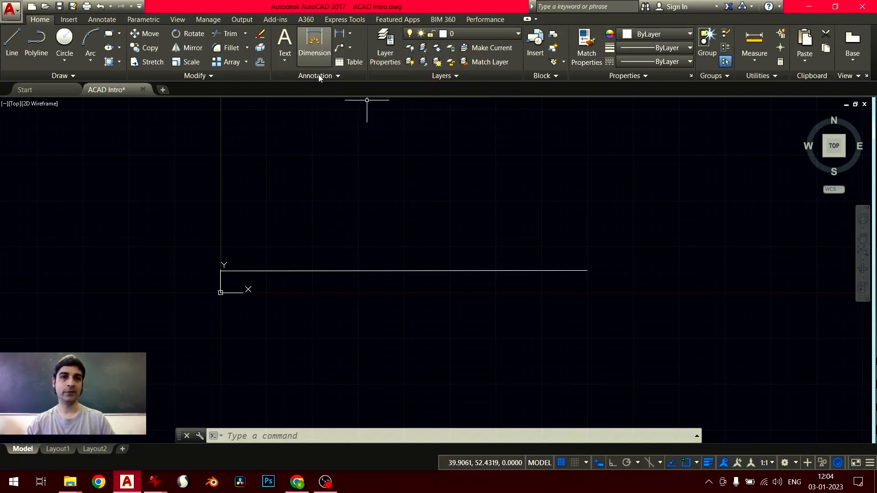
click(351, 34)
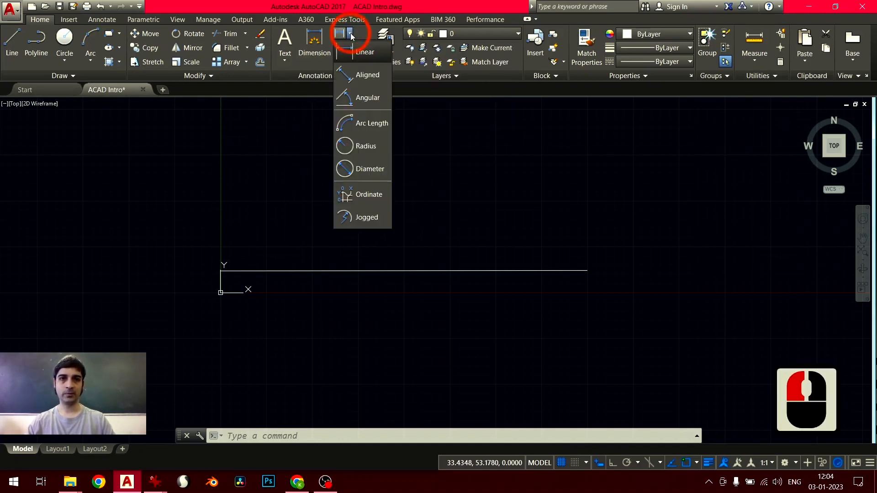
click(350, 33)
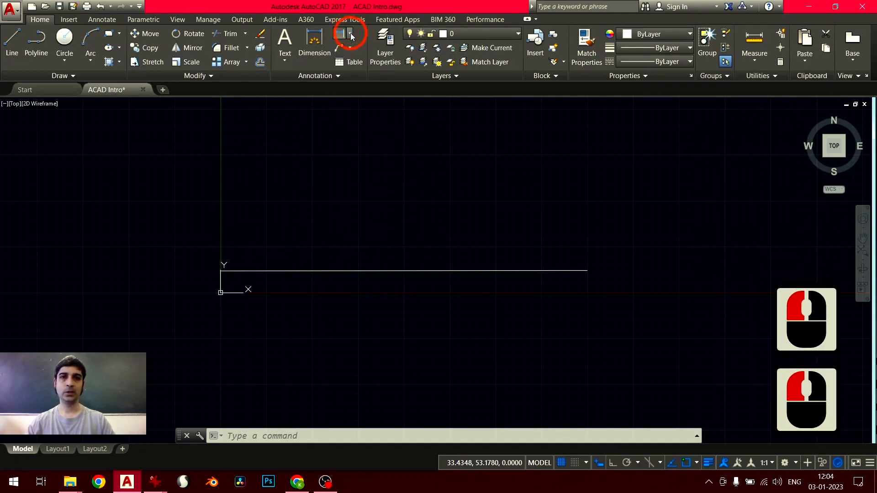
- Add a linear dimension between the horizontal line's two endpoints, placing the dimension line about 26 units above it
click(350, 33)
click(361, 52)
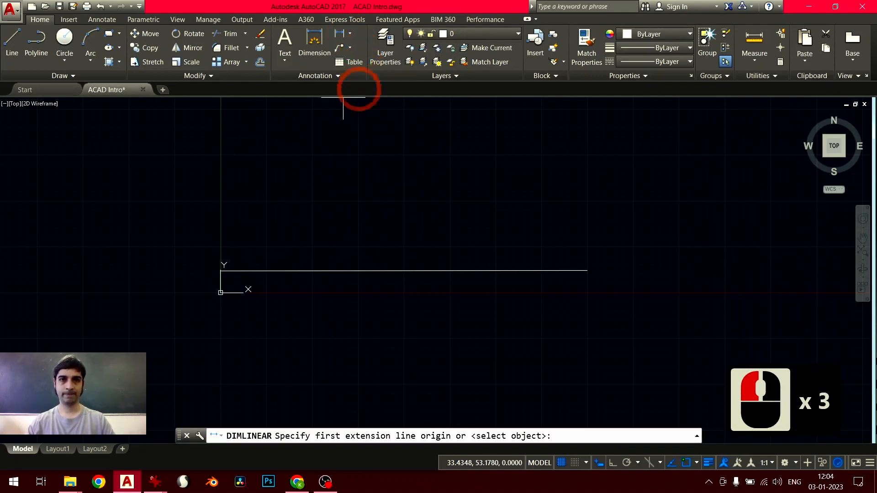
click(221, 271)
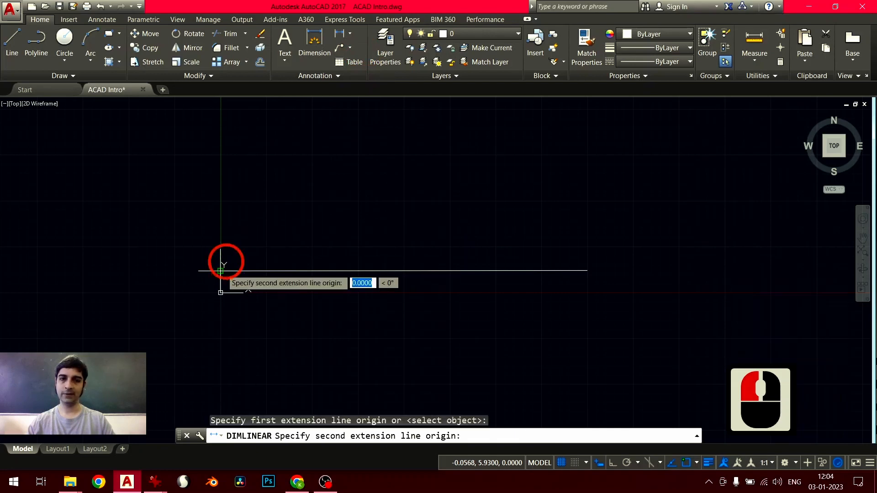
click(587, 271)
click(523, 176)
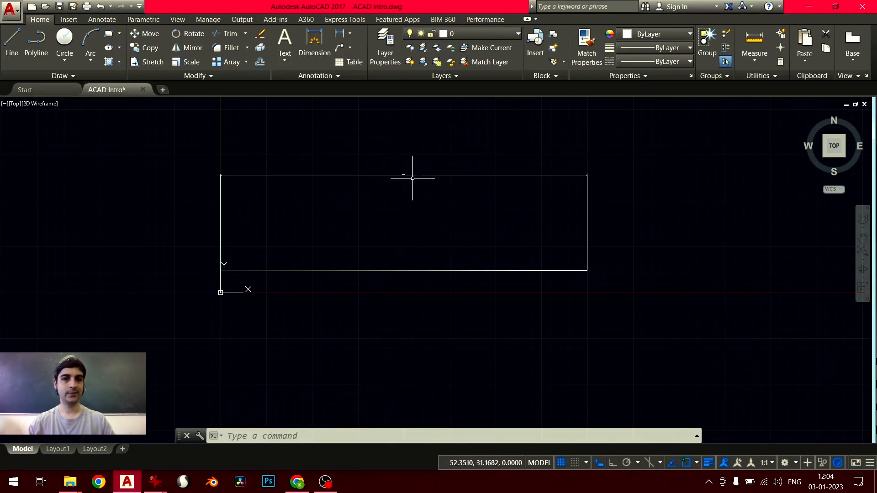
- Inspect the linear dimension's text and arrowhead up close, and bring the whole dimensioned line back into view
scroll(413, 179, up, 9)
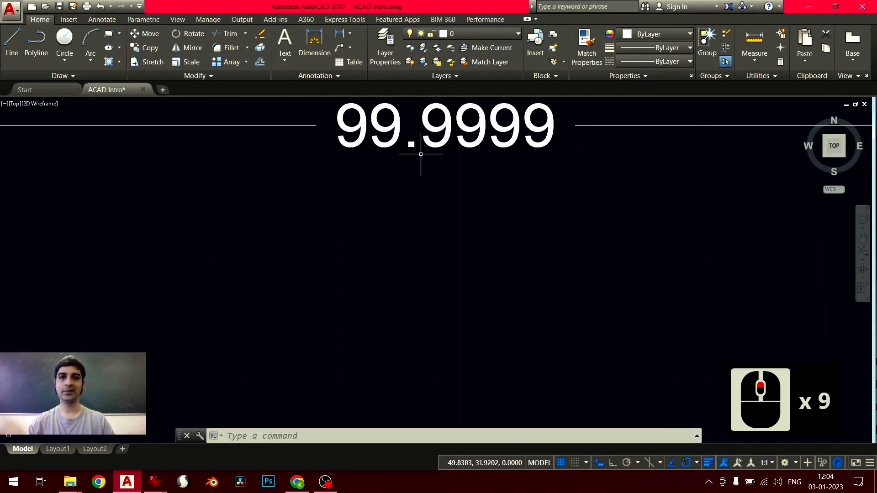
scroll(420, 154, down, 12)
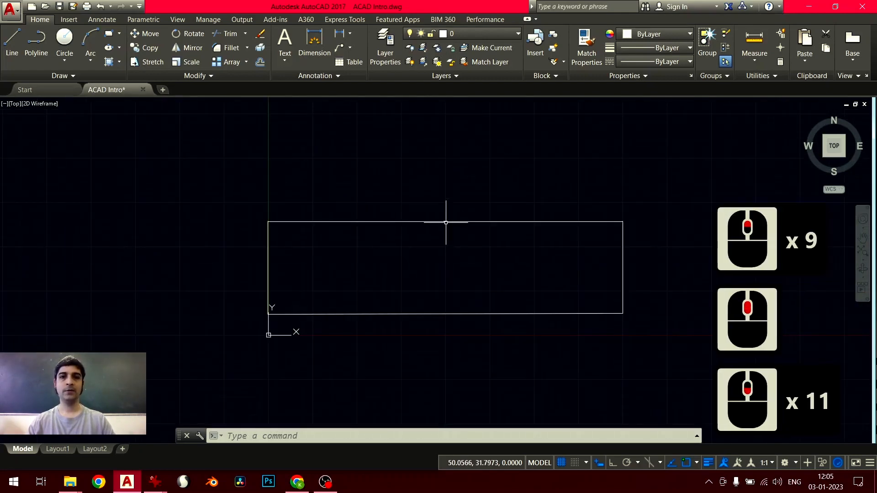
middle_drag(446, 223, 424, 226)
scroll(545, 228, up, 8)
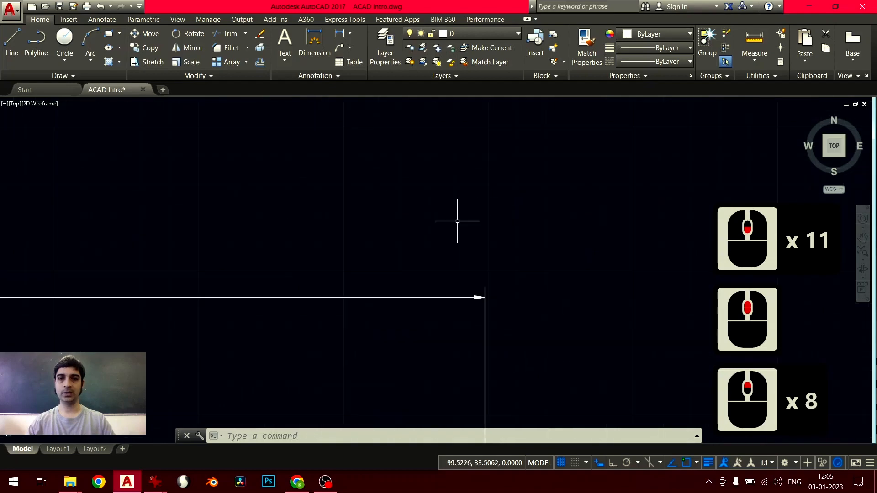
scroll(454, 293, up, 3)
scroll(465, 315, down, 17)
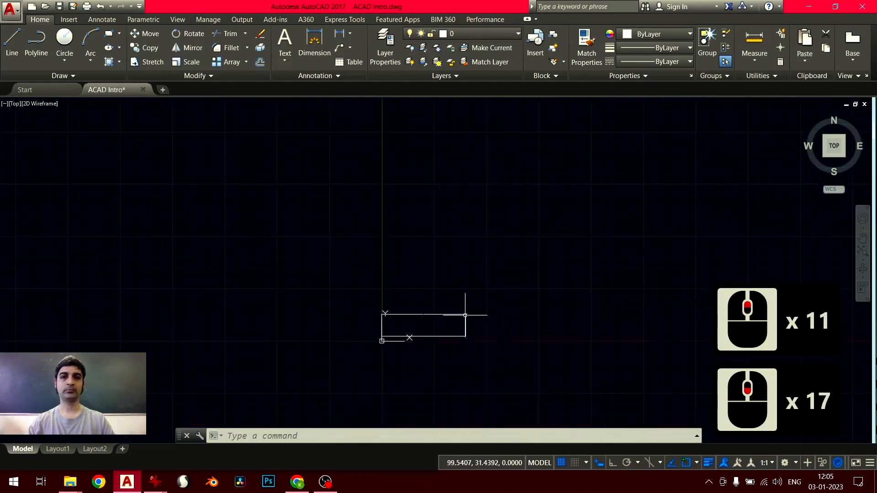
middle_drag(466, 315, 487, 298)
scroll(462, 261, up, 4)
middle_drag(462, 257, 463, 268)
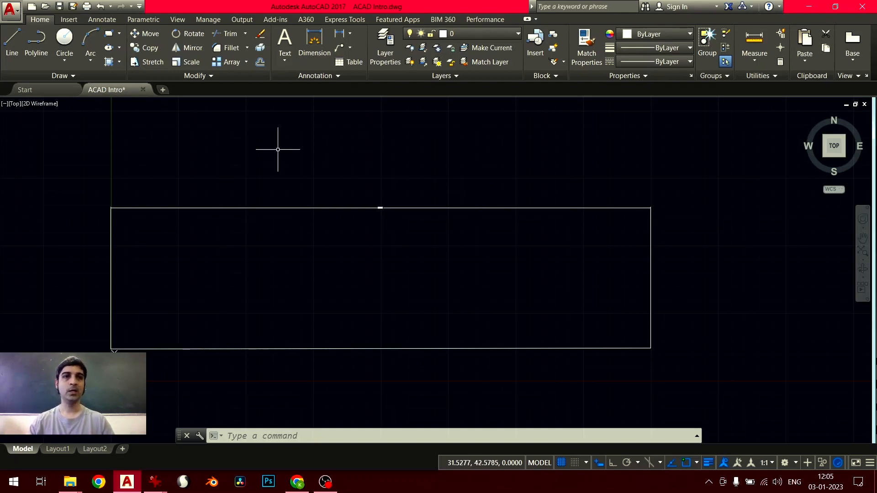
- Select the linear dimension with a crossing window, view its full properties, and deselect it
click(382, 180)
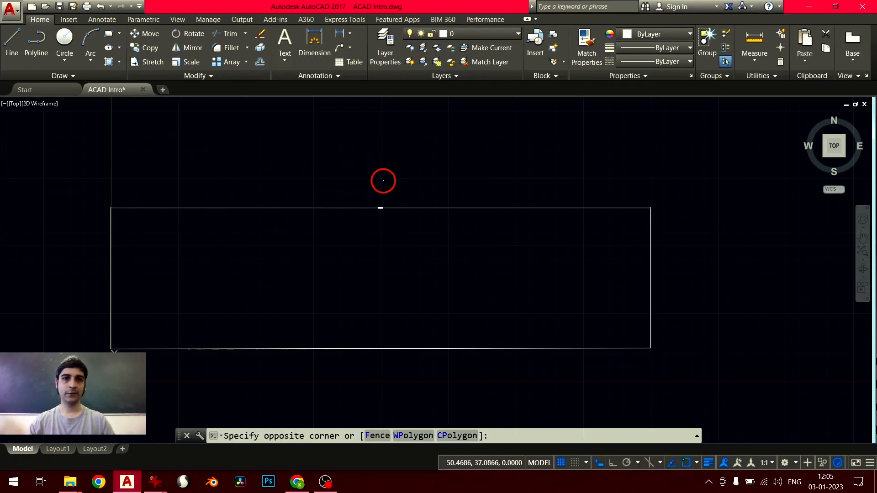
click(355, 226)
right_click(381, 205)
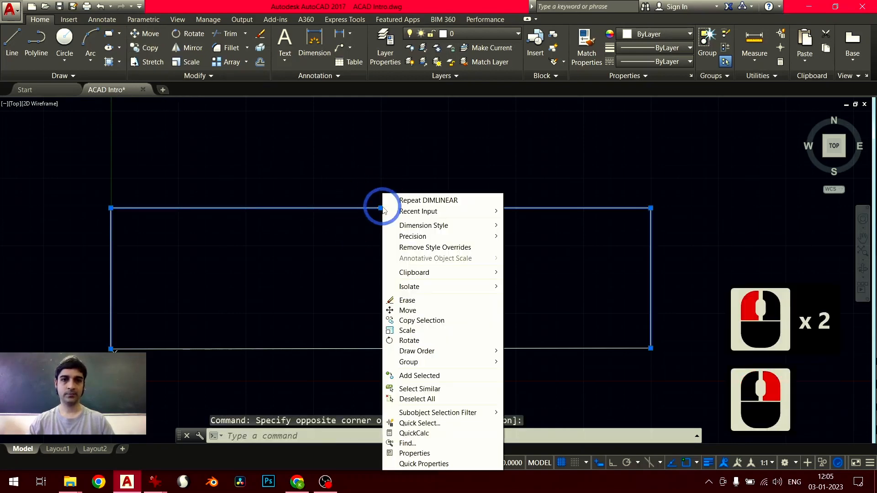
click(415, 453)
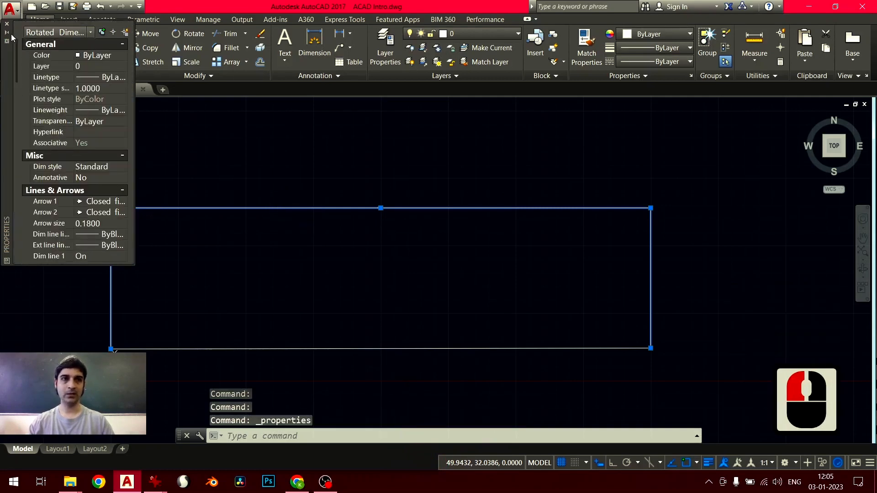
click(6, 23)
key(Escape)
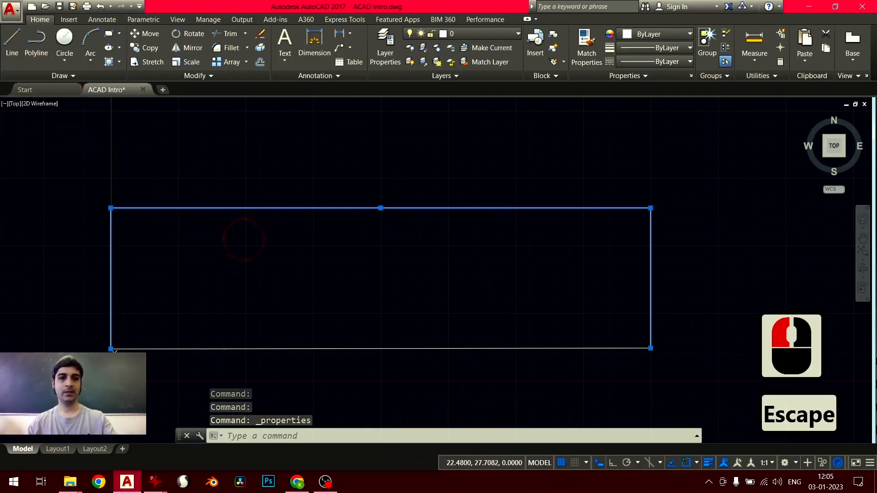
key(Escape)
key(Escape)
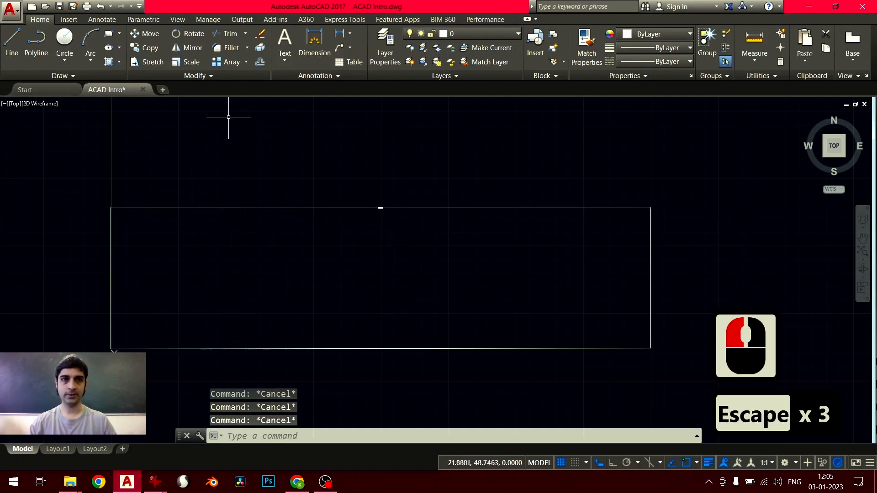
click(102, 20)
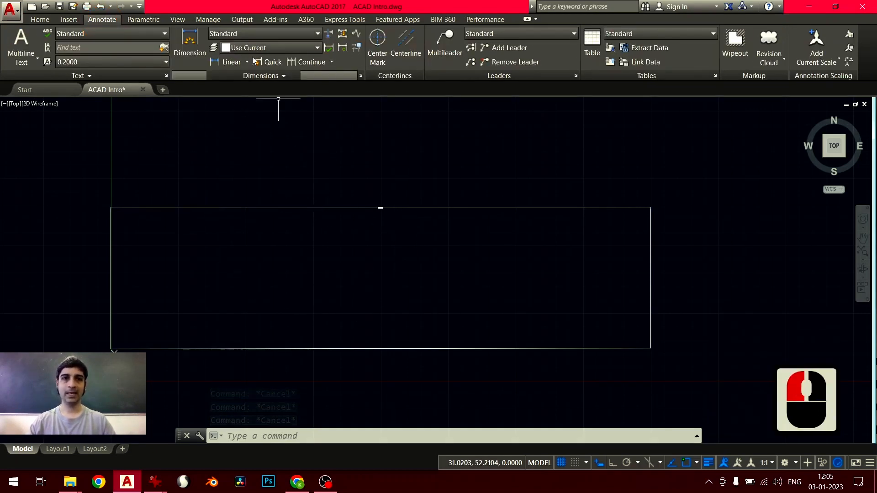
click(361, 76)
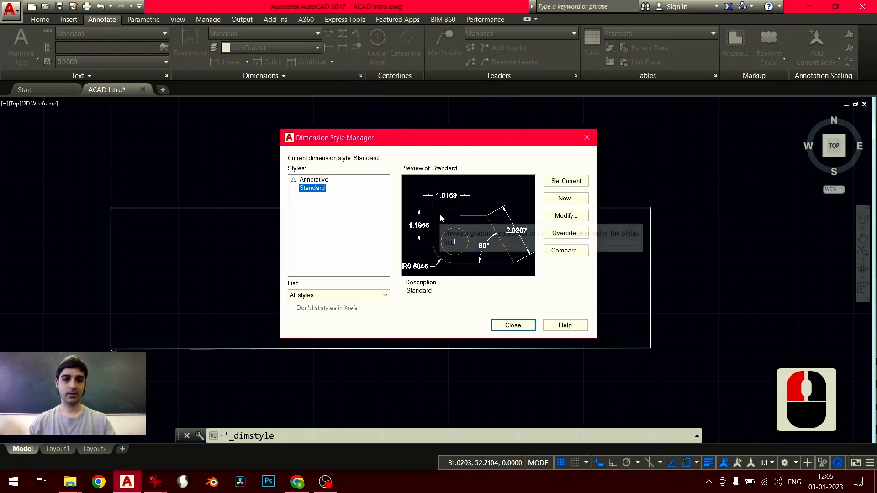
key(Escape)
- Open the Standard dimension style for modification with the DIMSTYLE command and set its arrow size to 5
text(dimstyle)
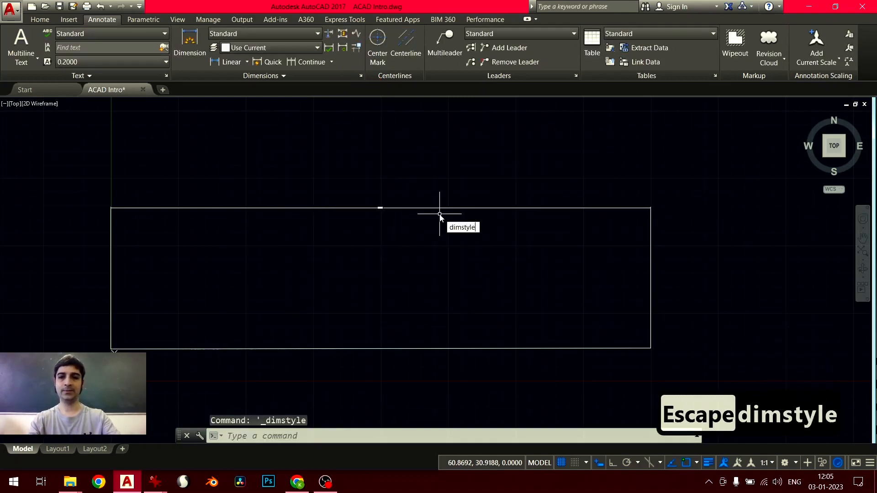
key(Return)
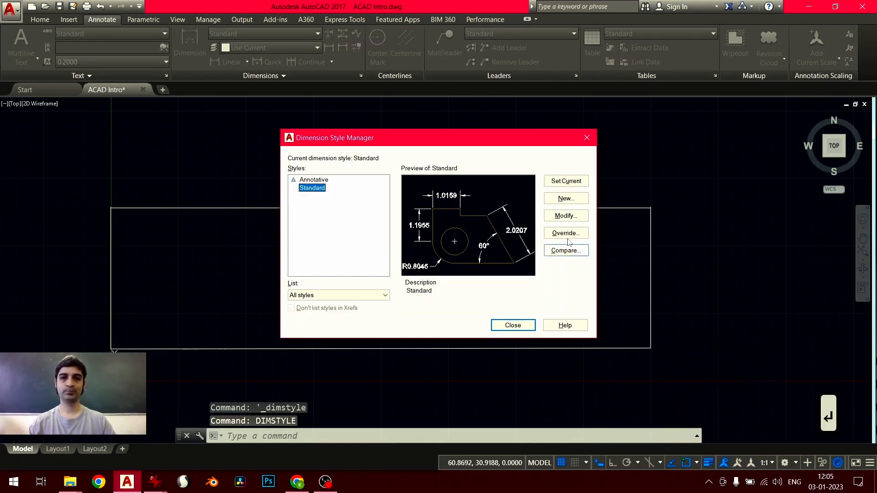
click(565, 216)
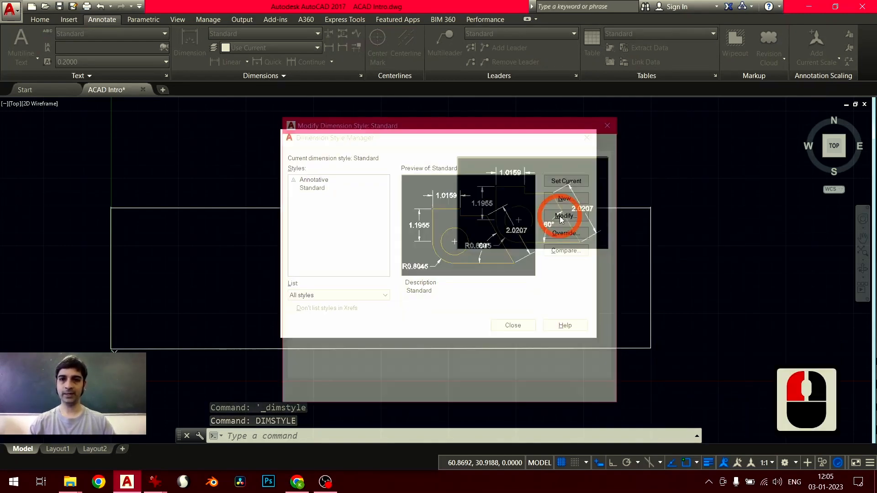
click(296, 144)
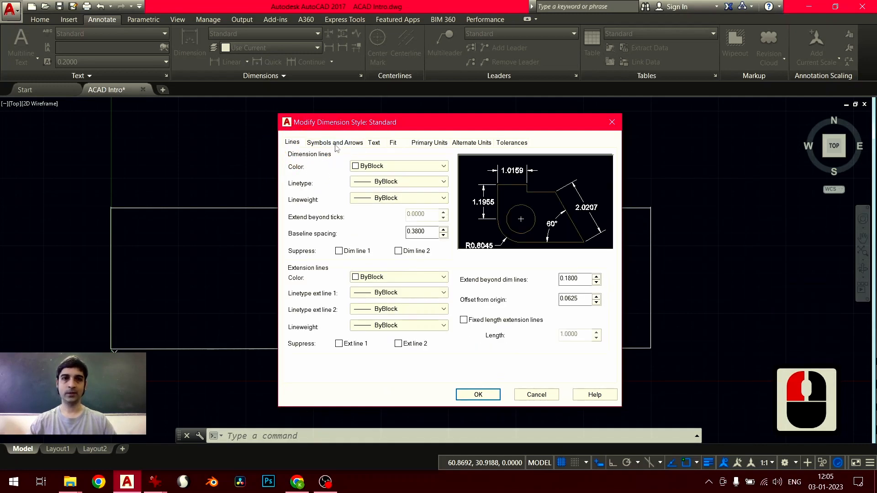
click(336, 144)
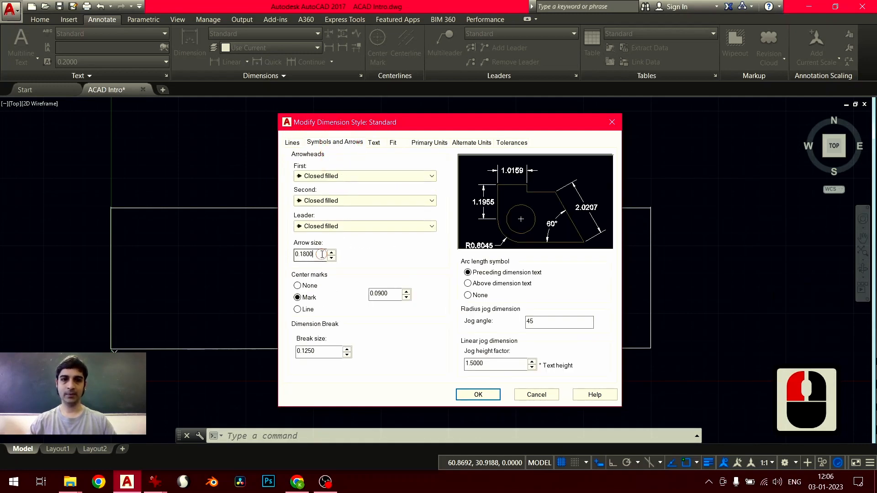
double_click(322, 255)
text(5)
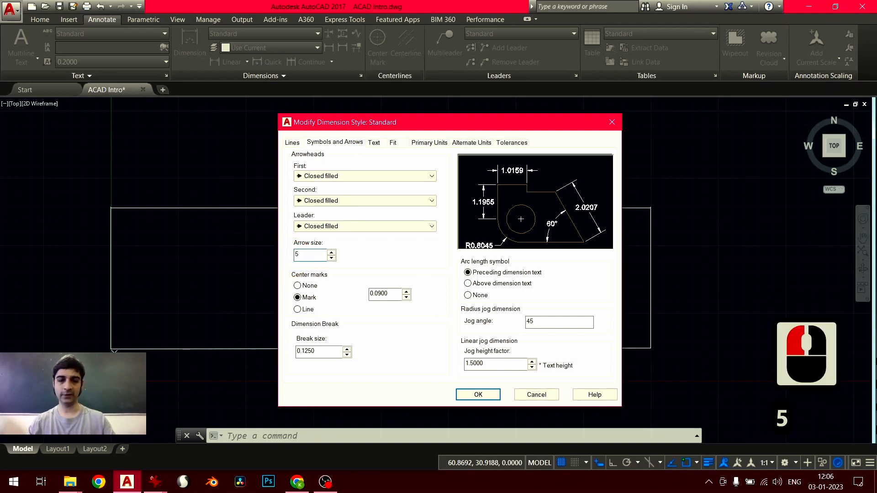
click(302, 256)
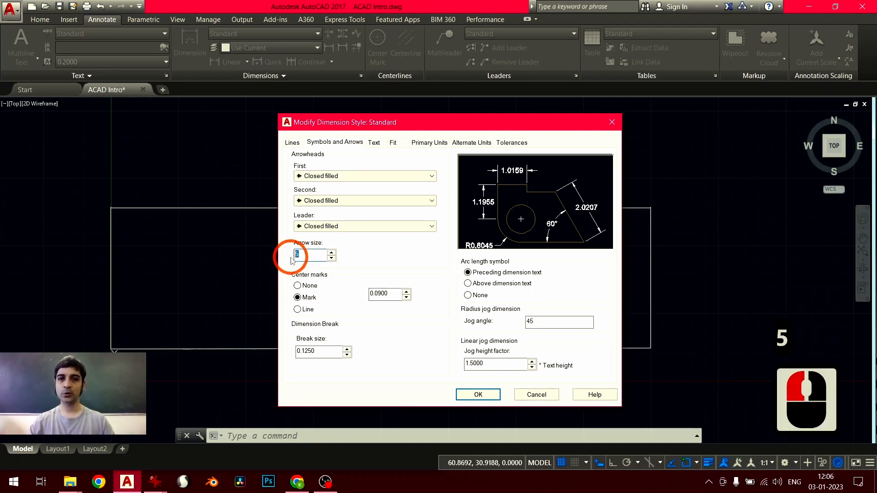
double_click(302, 255)
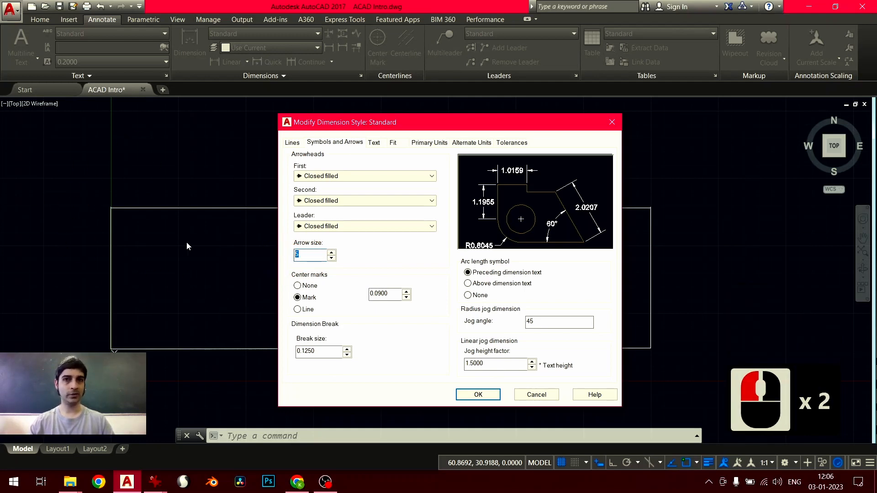
click(323, 258)
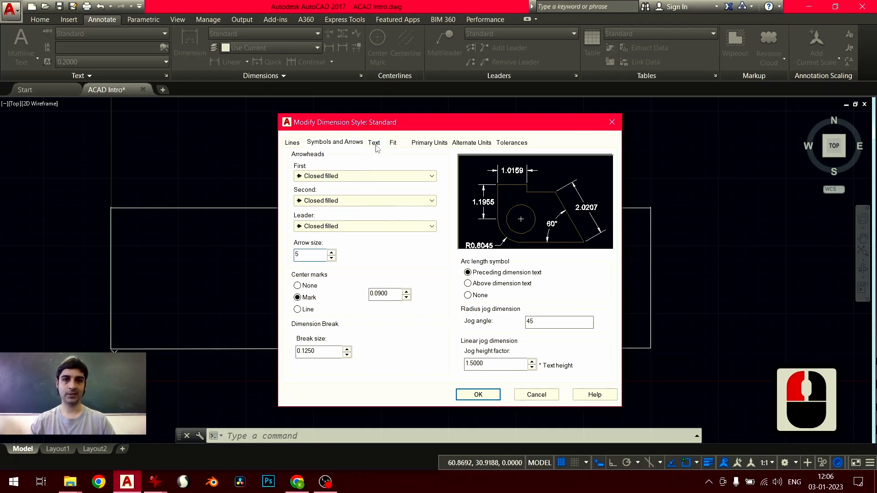
- Set the Standard dimension style's text height to 5, vertical text placement to Above, and text alignment to ISO standard
click(375, 143)
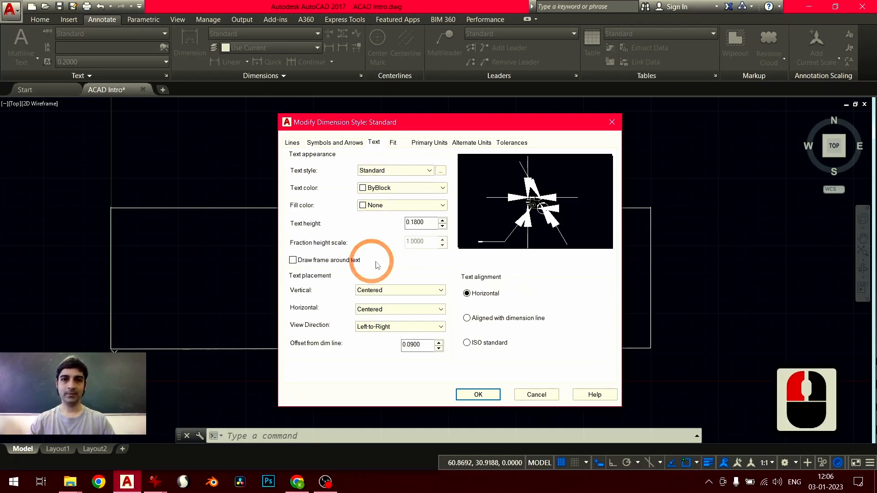
click(375, 231)
text(5)
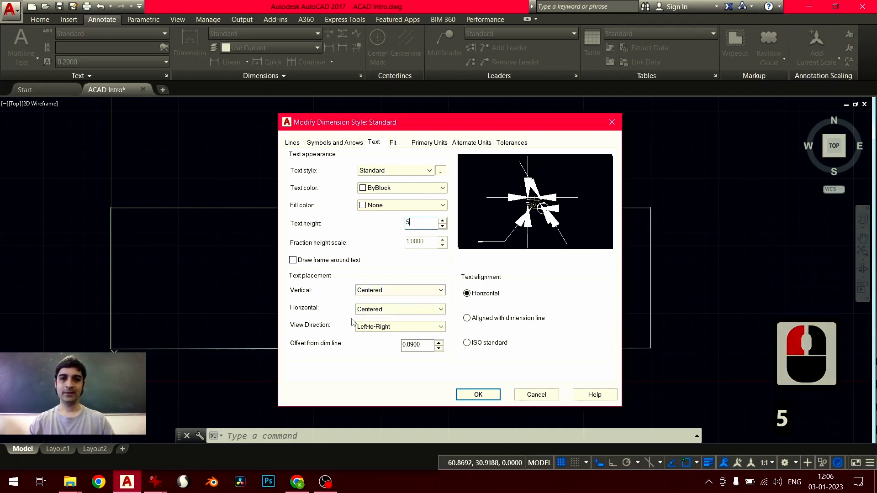
click(391, 291)
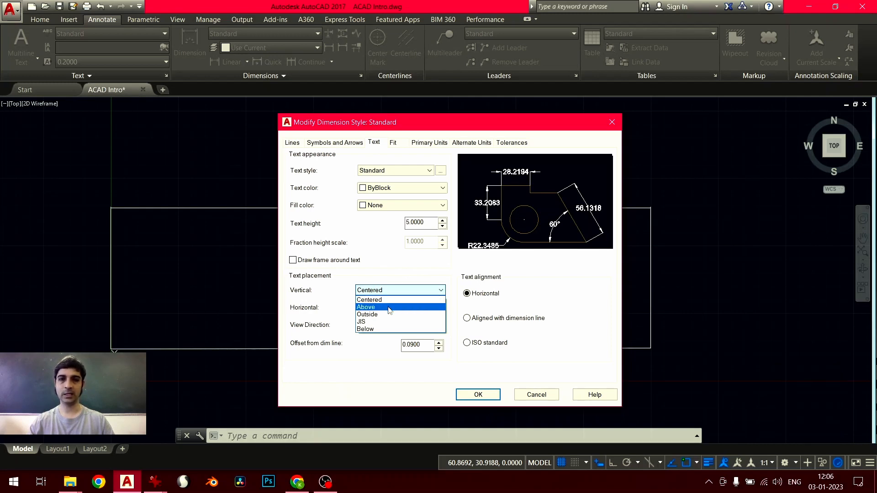
click(385, 307)
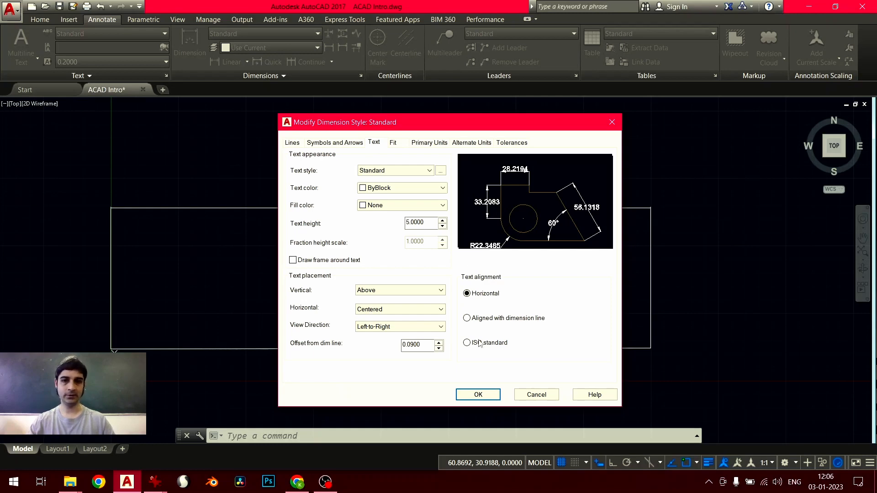
click(480, 344)
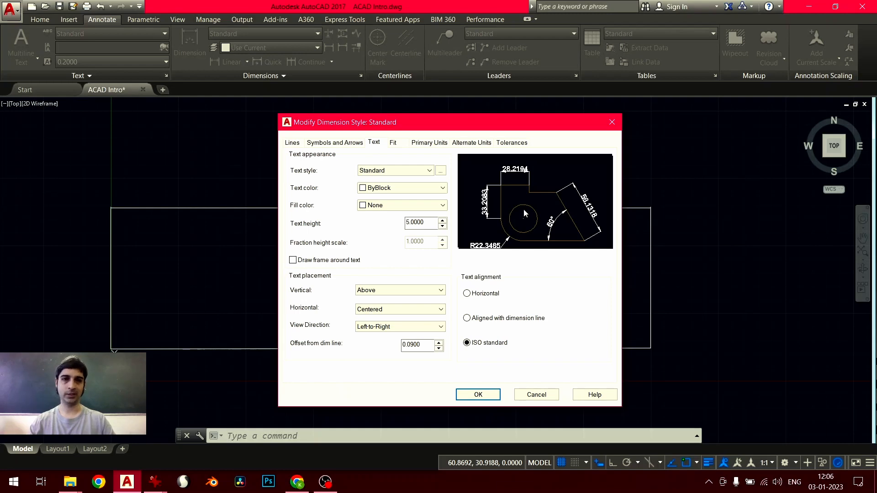
- Set the linear dimension precision of the Standard style to 0, save the style changes and close the Dimension Style Manager
click(432, 144)
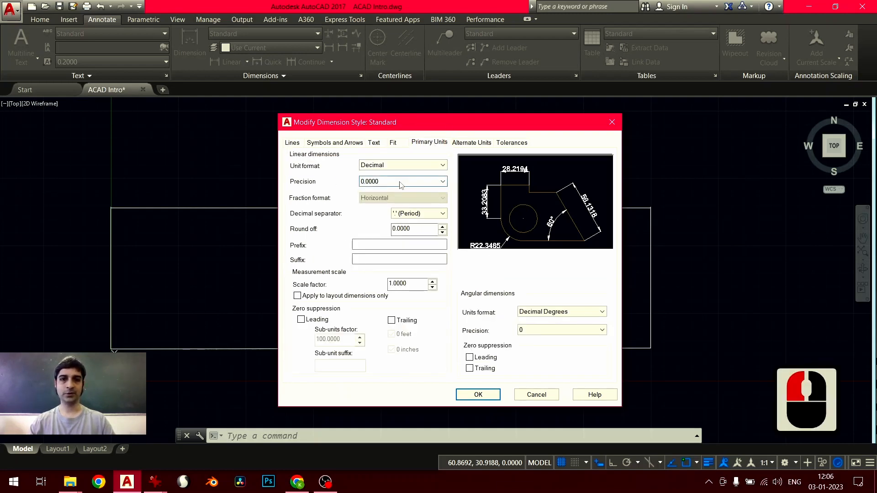
click(400, 182)
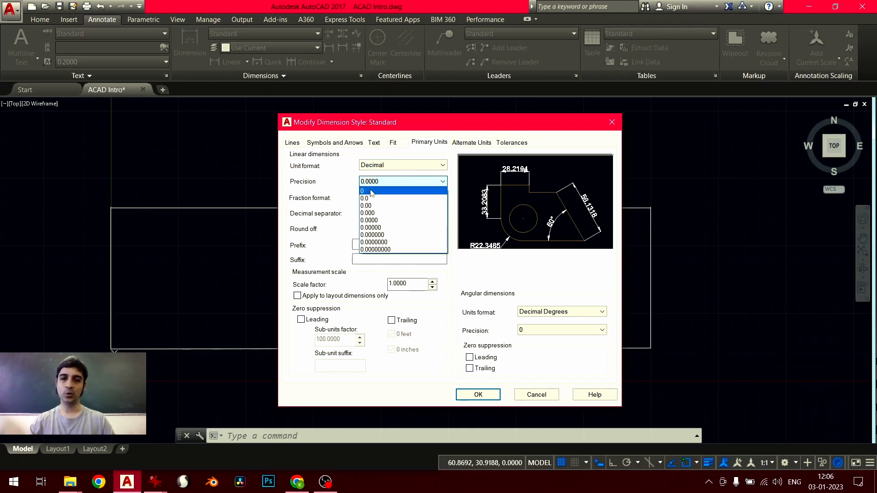
click(368, 191)
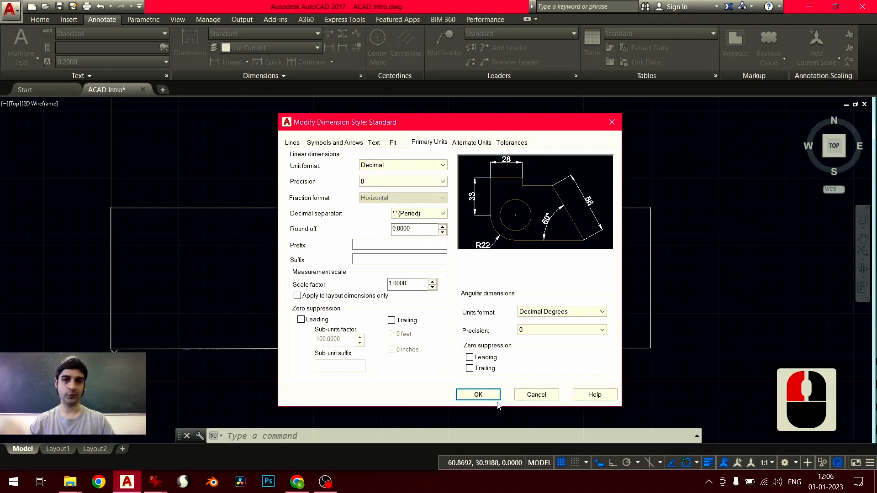
click(483, 396)
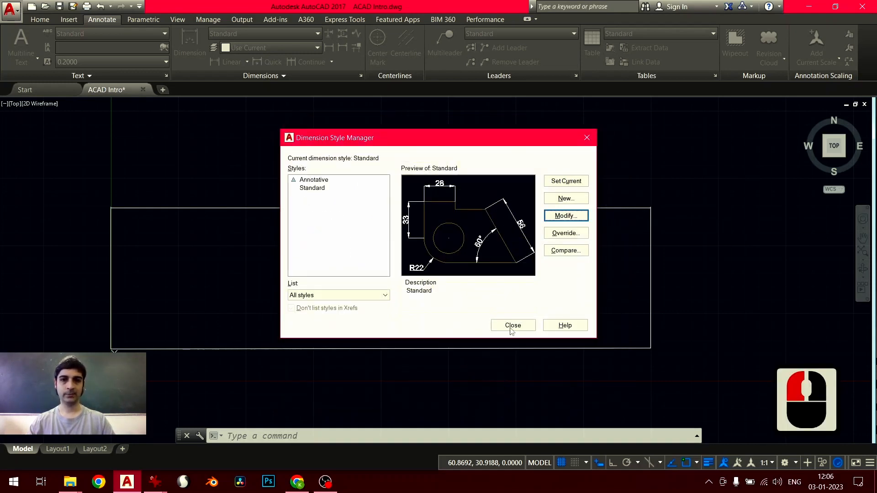
click(513, 330)
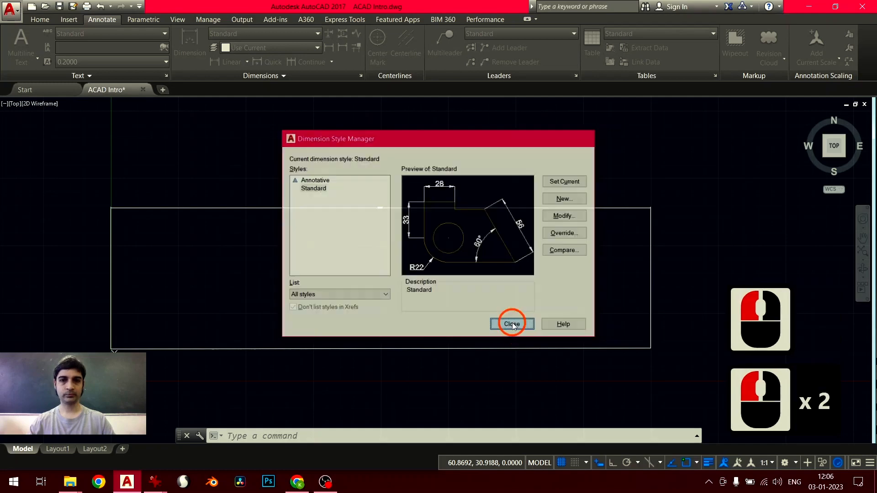
- Draw a line 50 units straight down from the right end of the 100-unit line, with Ortho mode turned on
scroll(377, 238, down, 2)
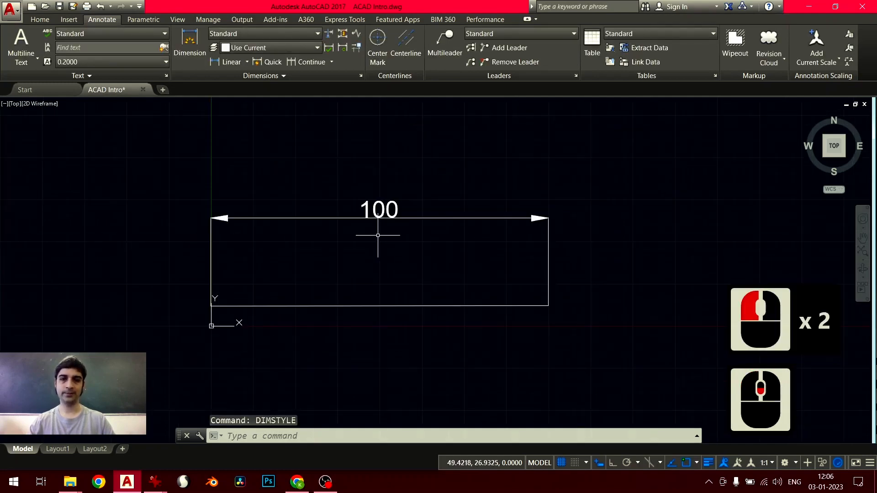
middle_drag(395, 233, 428, 203)
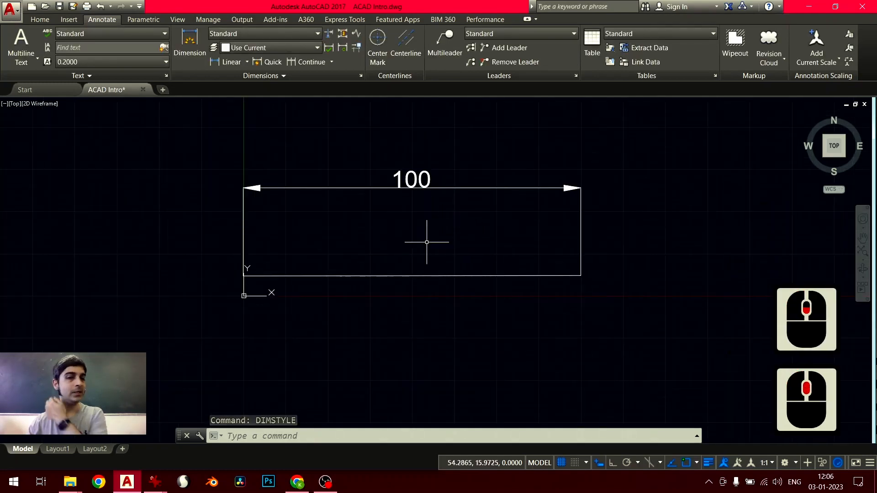
middle_drag(426, 221, 366, 199)
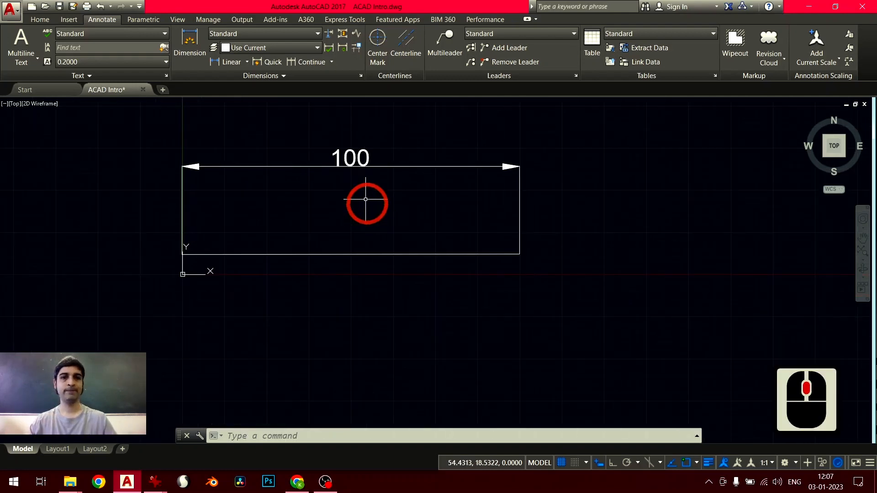
click(43, 20)
click(16, 37)
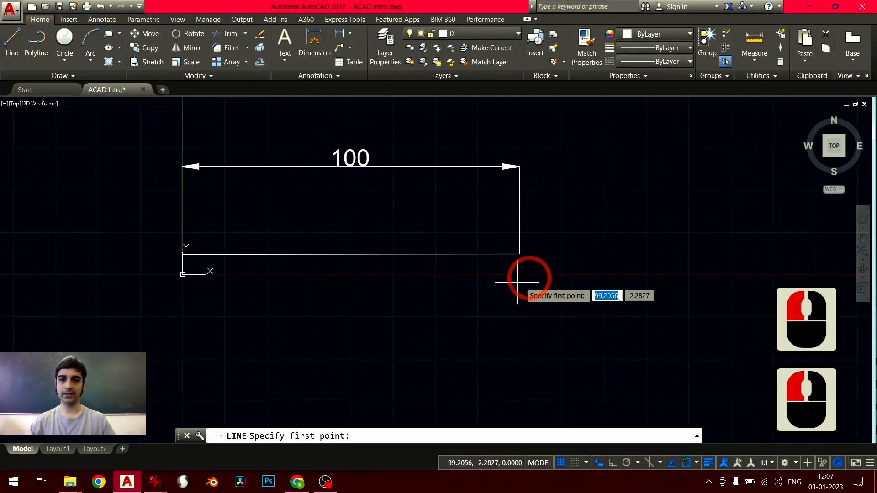
click(520, 254)
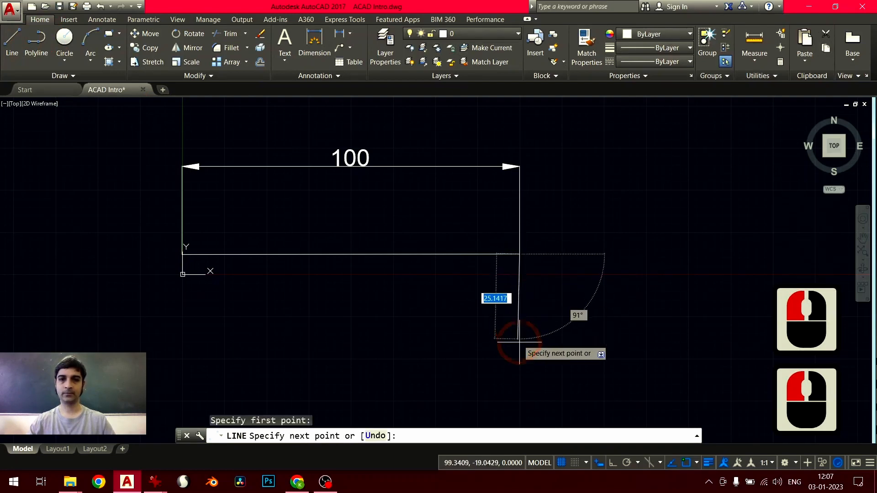
click(610, 467)
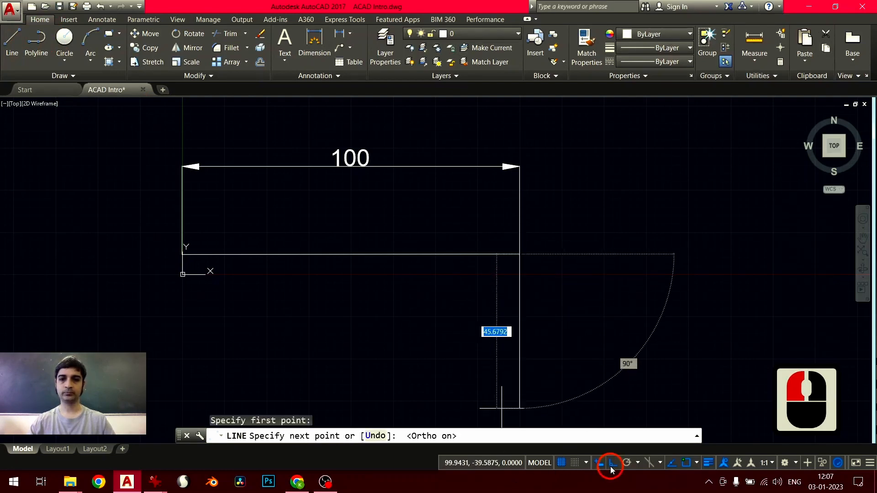
middle_drag(558, 341, 570, 243)
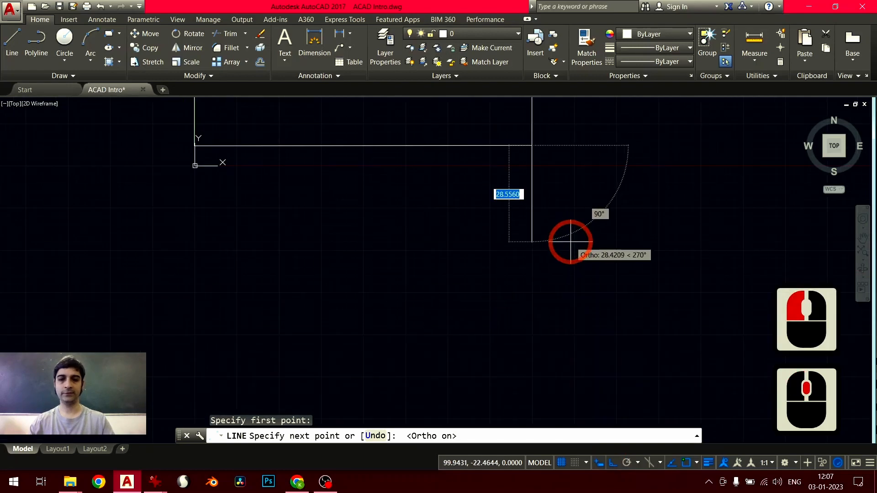
text(50)
key(Return)
key(Return)
- Add a linear dimension to the vertical line, placing it to the line's right
middle_drag(586, 278, 554, 328)
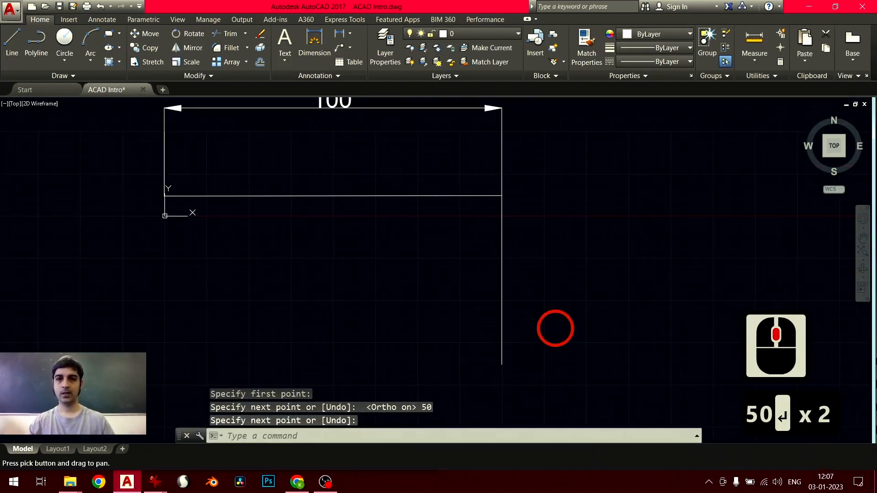
click(343, 35)
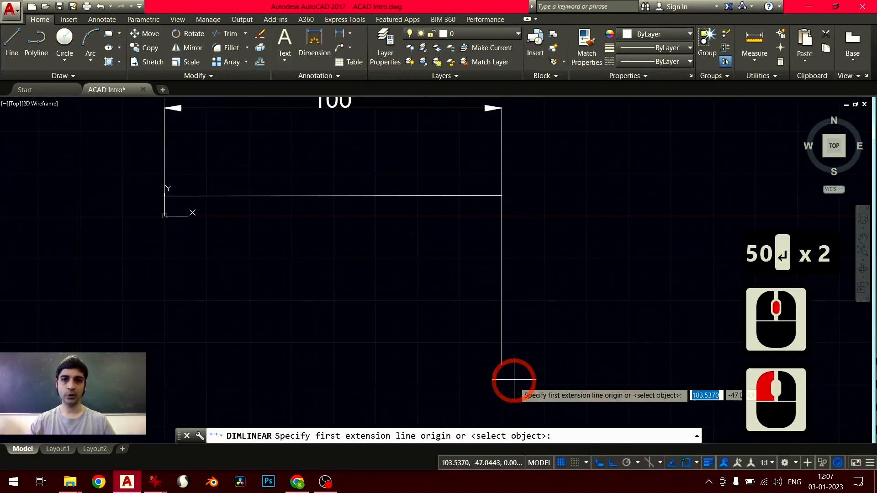
click(501, 364)
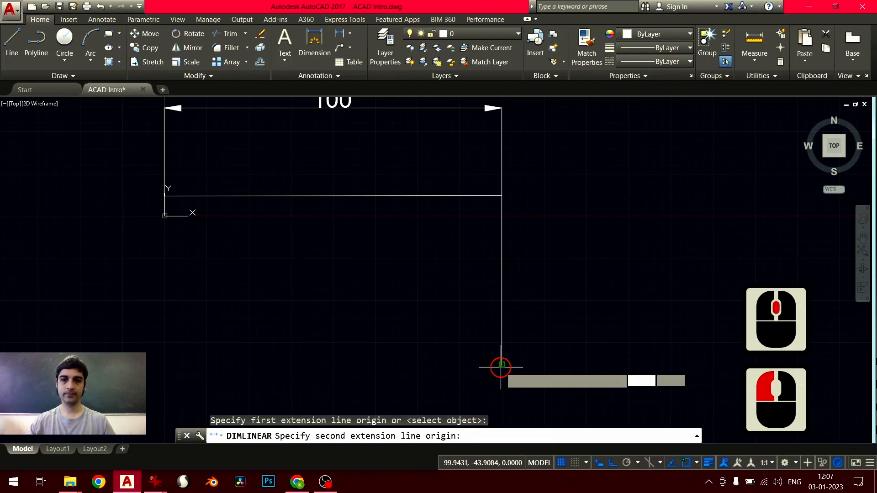
click(502, 196)
click(579, 198)
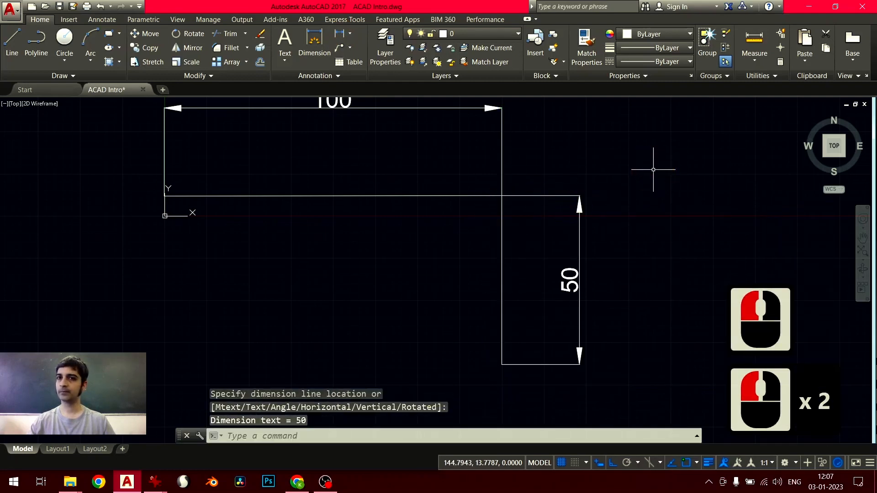
- Add a linear dimension from the horizontal line's midpoint to its right end, placed between the line and the 100 dimension
click(339, 34)
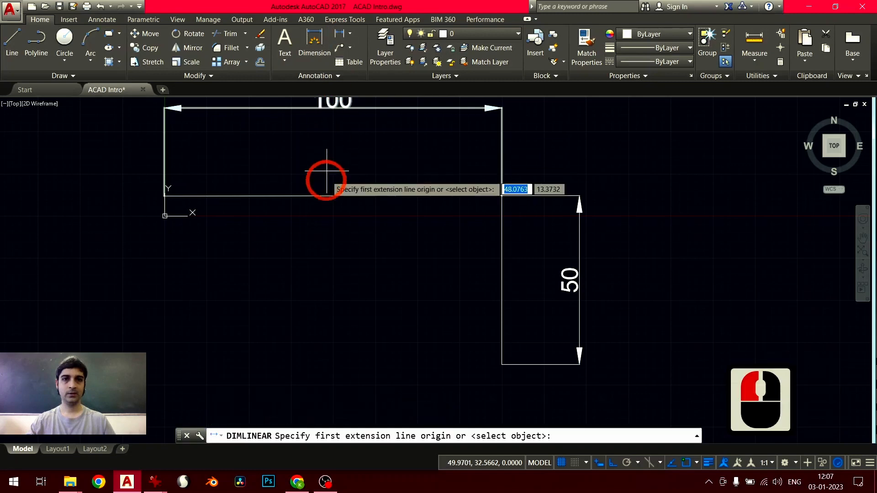
click(333, 196)
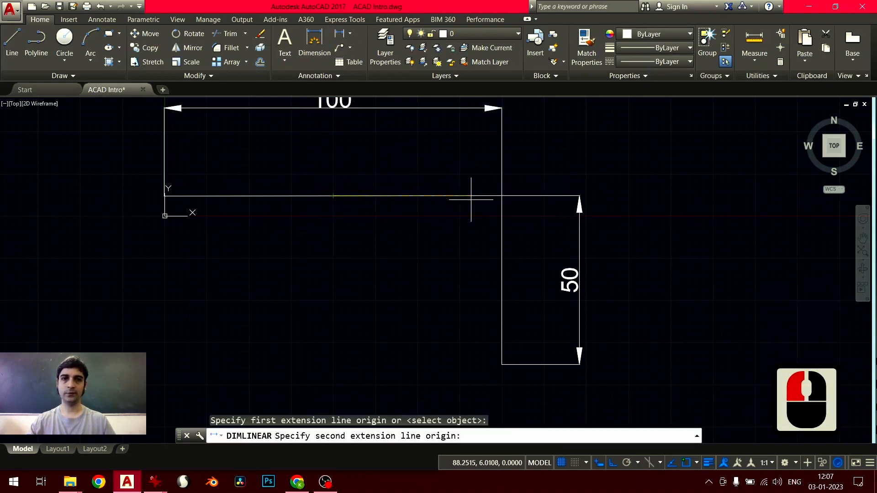
click(502, 196)
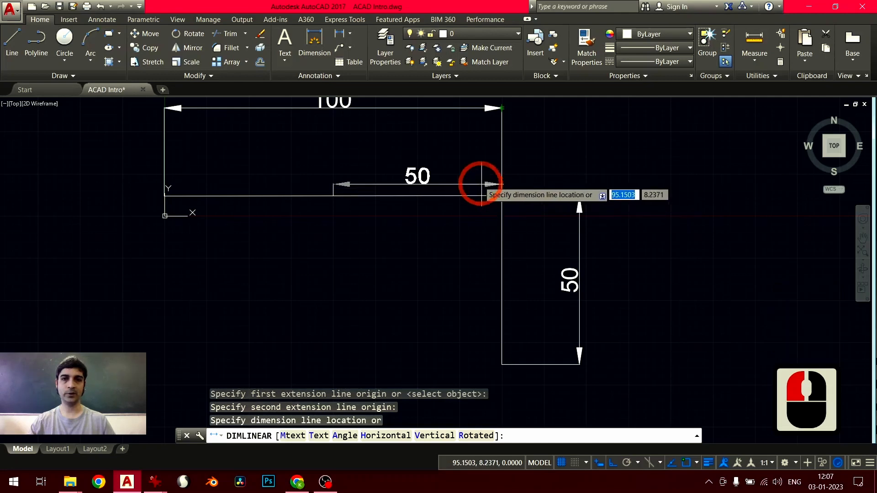
click(471, 151)
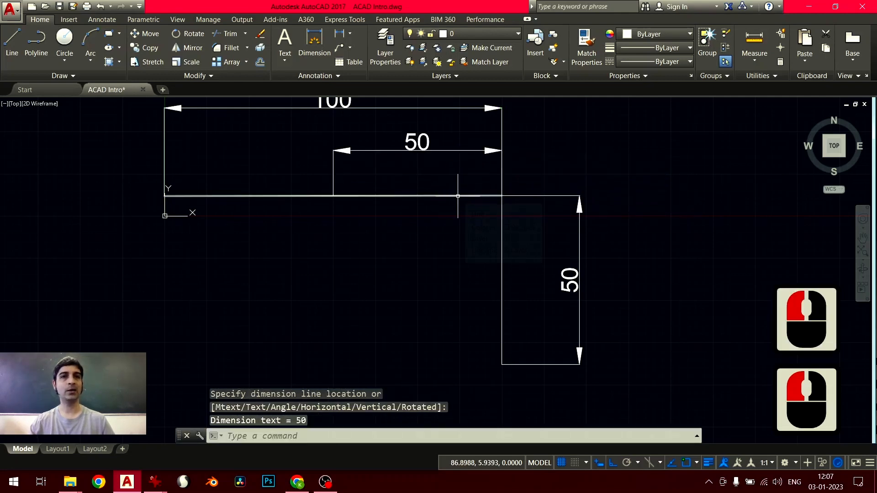
- Delete the linear dimension that spans the right half of the horizontal line
click(449, 136)
click(419, 163)
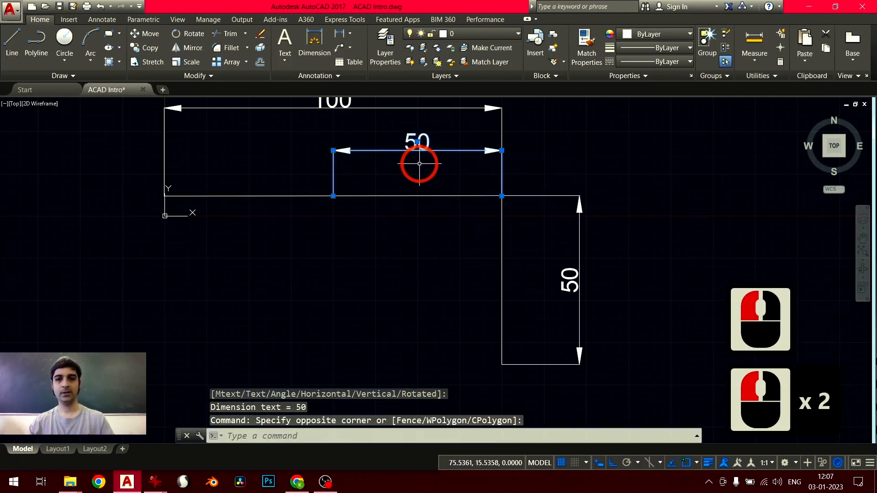
key(Delete)
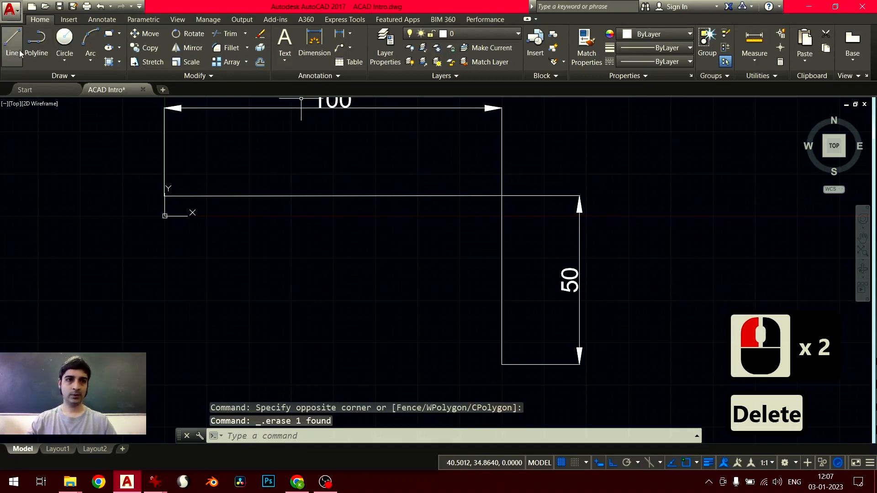
- Draw a sloped line from the horizontal line's left end to the vertical line's lower end, closing the triangle
click(19, 49)
click(165, 196)
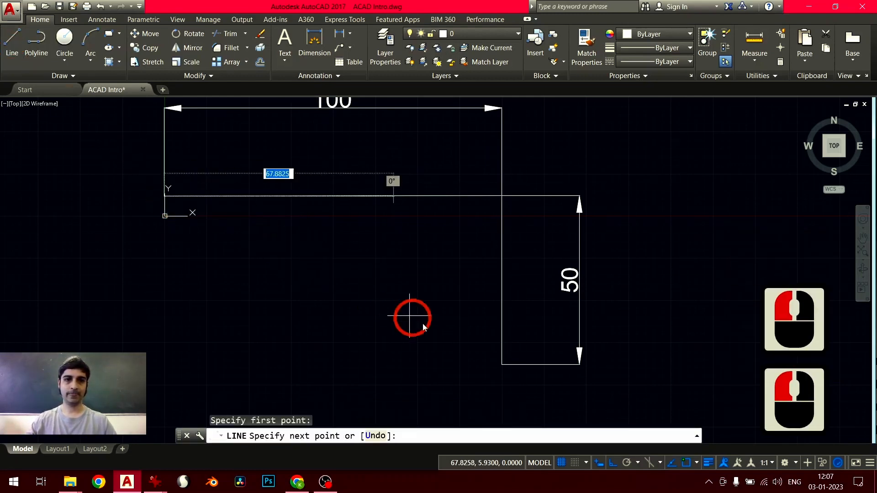
click(501, 364)
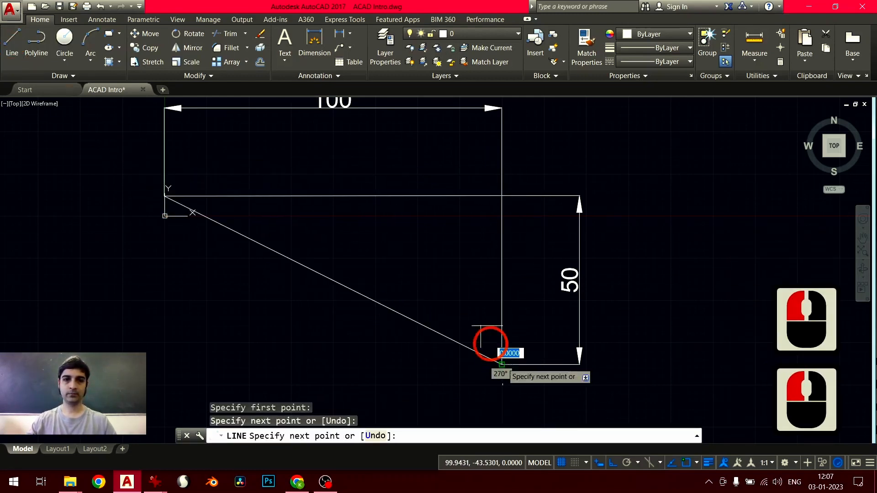
key(Return)
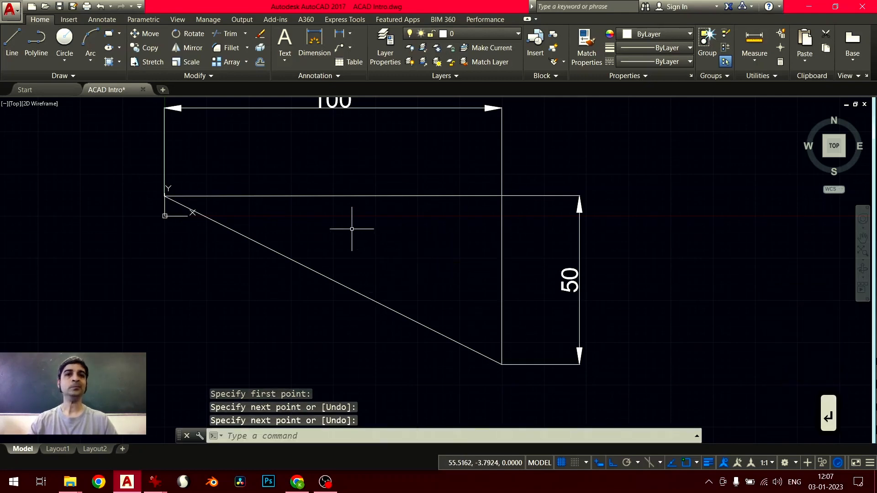
click(337, 35)
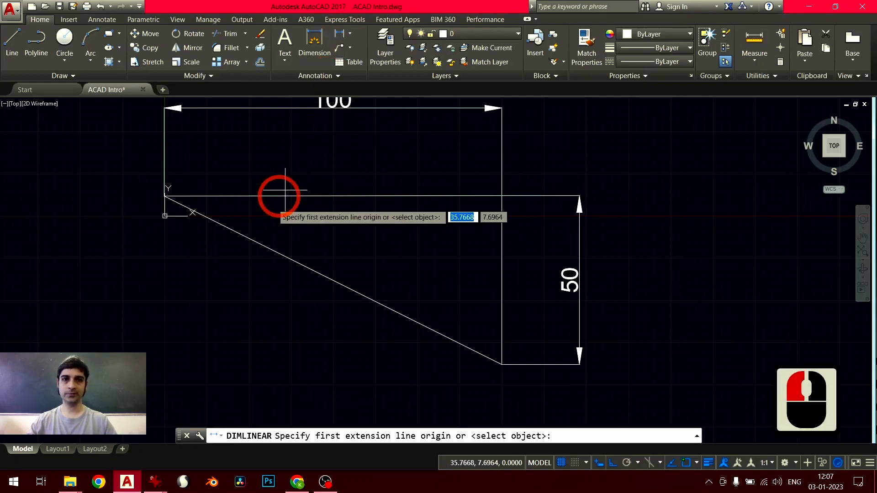
click(165, 197)
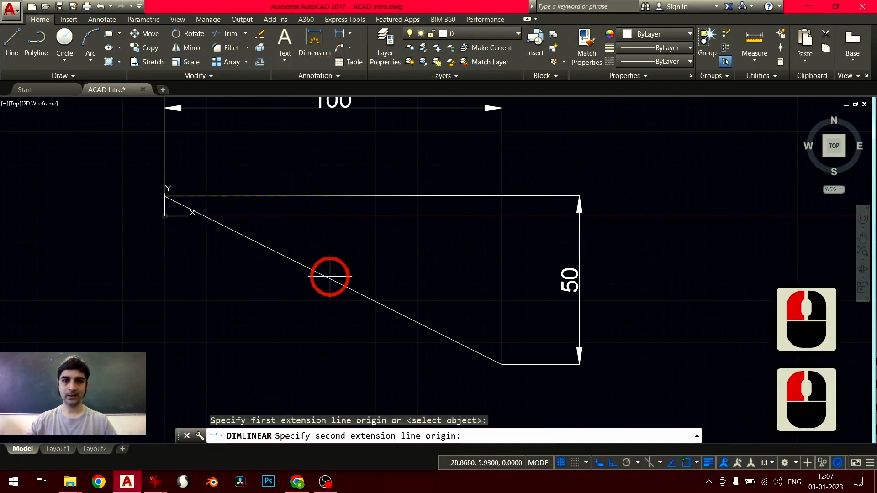
click(503, 364)
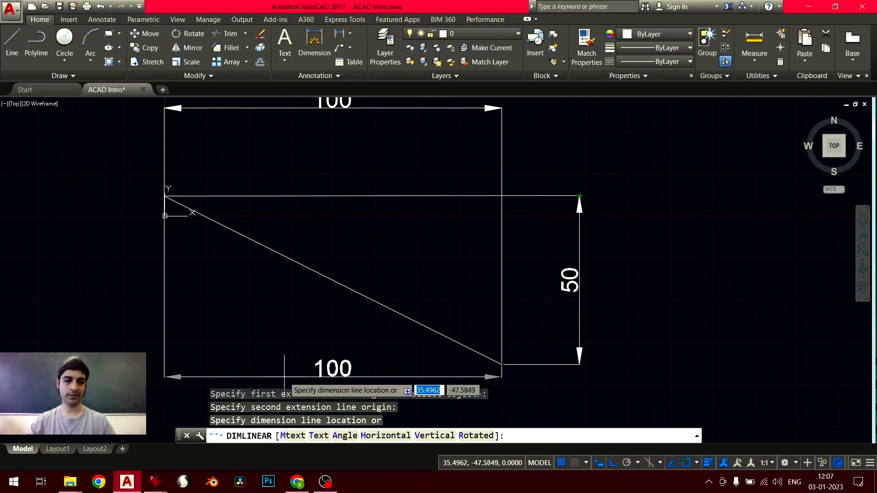
key(Escape)
- Add an aligned dimension between the sloped line's two endpoints, placing it below the line
middle_drag(388, 314, 398, 272)
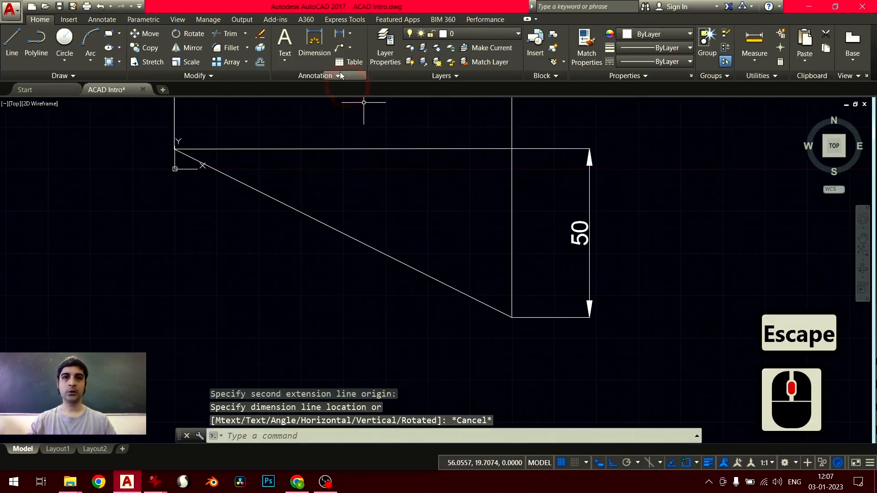
click(351, 38)
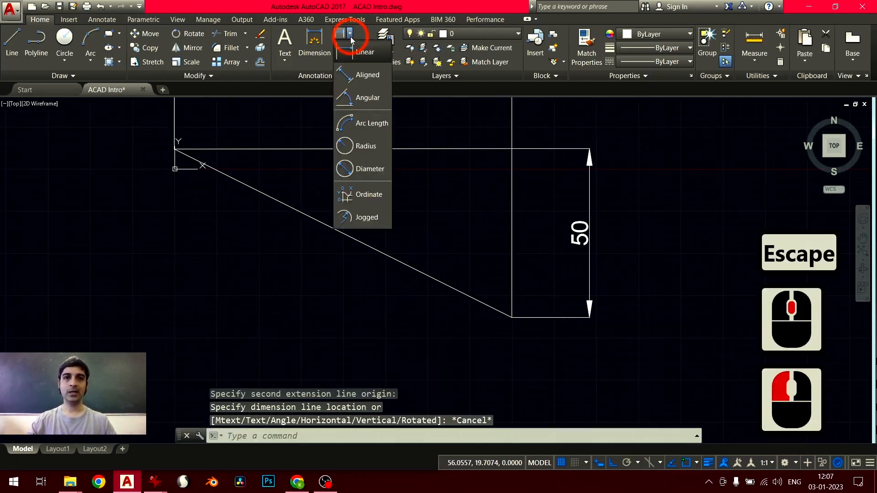
click(365, 74)
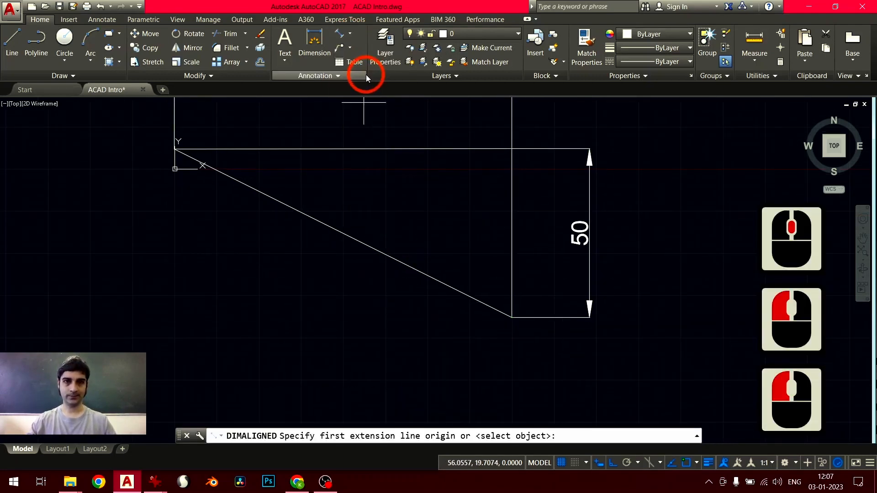
click(175, 149)
click(512, 317)
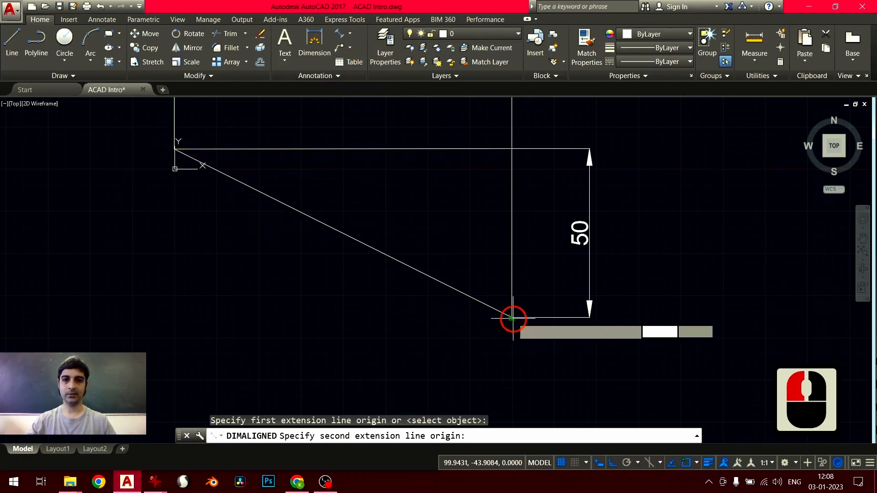
click(354, 356)
- Add an angular dimension between the sloped line and the horizontal line, placing its arc inside the triangle
middle_drag(348, 346, 366, 292)
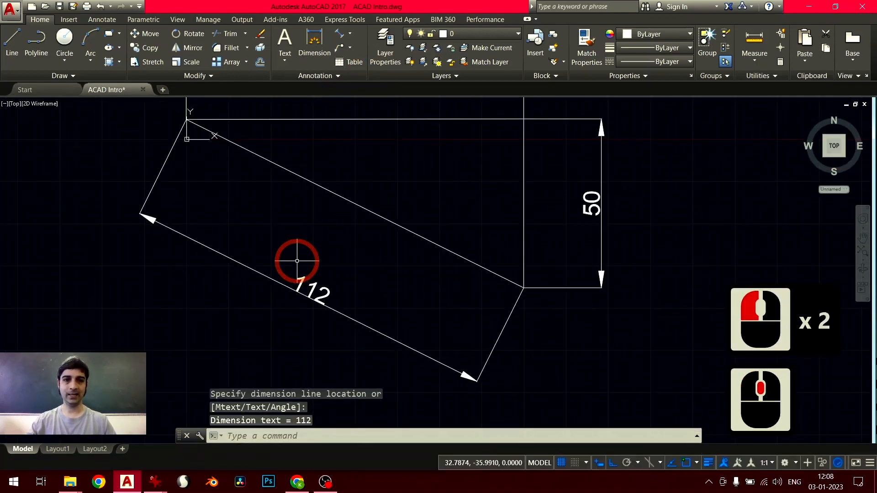
scroll(339, 261, down, 2)
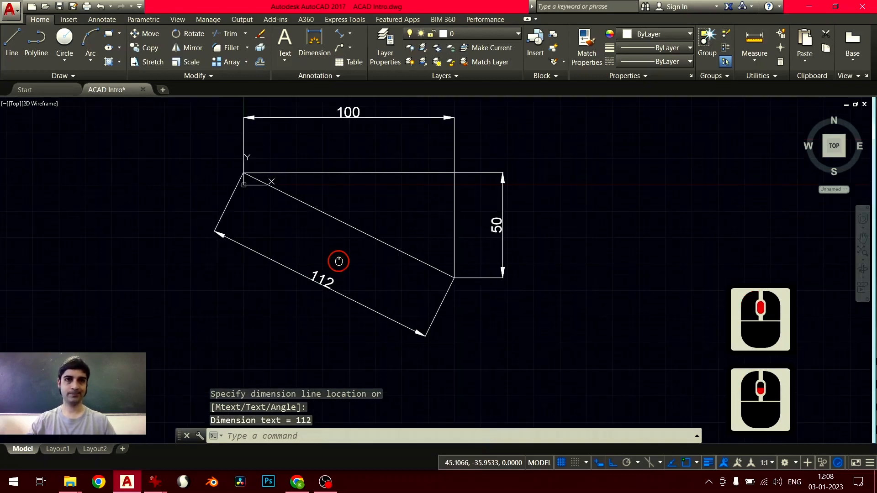
middle_drag(339, 261, 342, 280)
click(350, 34)
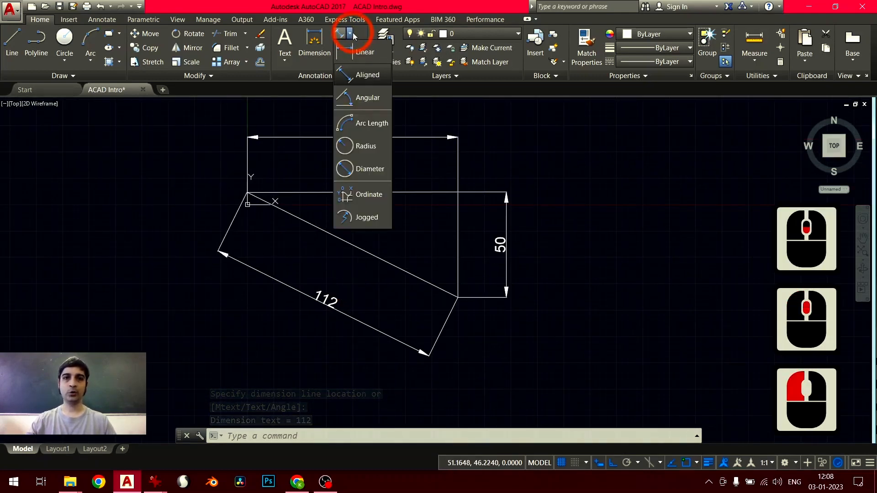
click(364, 98)
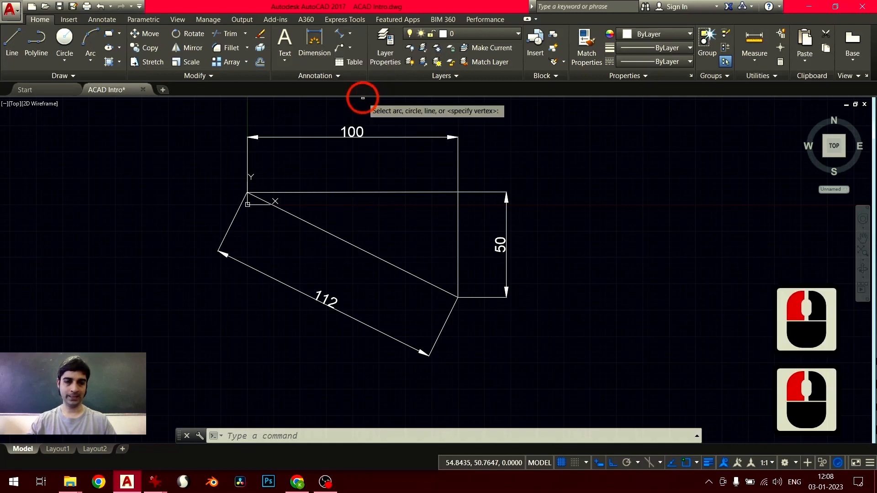
click(341, 238)
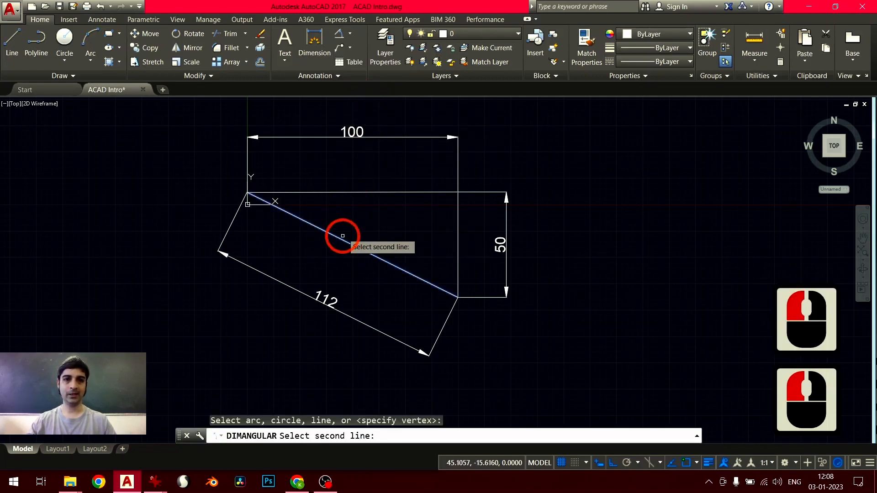
click(356, 192)
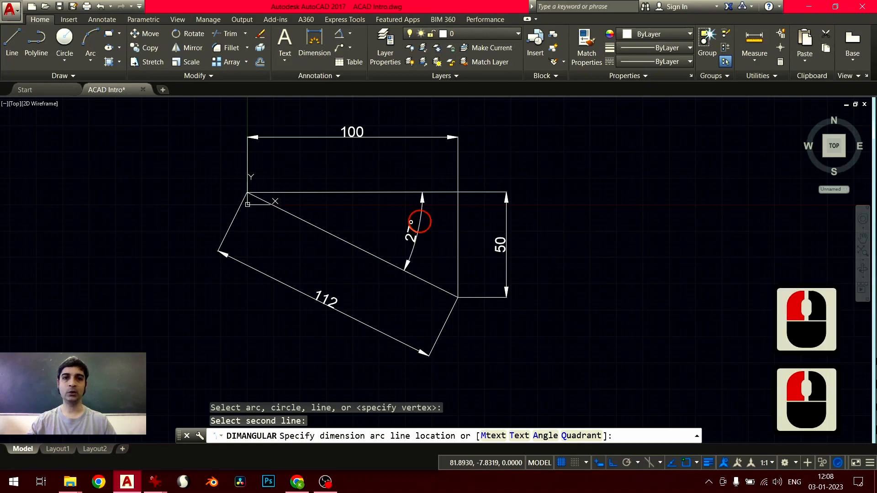
click(418, 220)
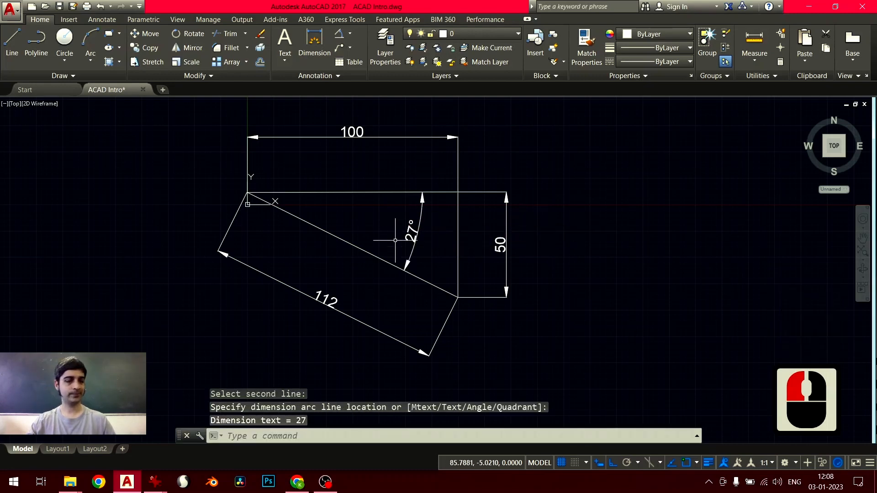
- Draw a circle of about 26 radius in the empty area to the right of the dimensioned triangle
middle_drag(388, 251, 281, 236)
click(64, 39)
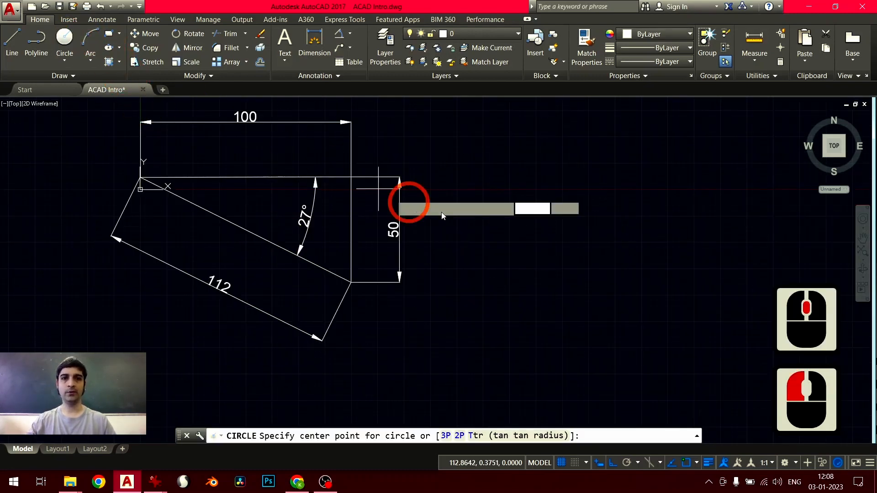
click(560, 237)
click(600, 197)
- Add a radius dimension to the circle, placing its text outside to the upper right
middle_drag(575, 225, 517, 235)
click(351, 35)
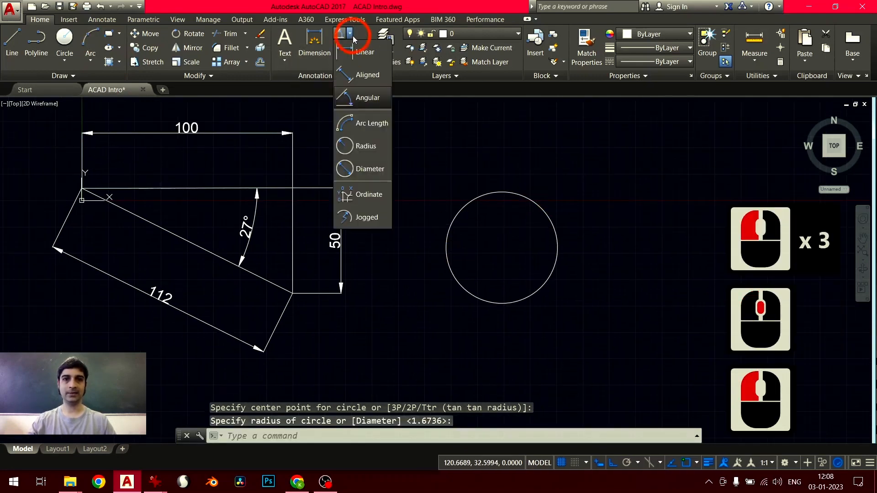
click(374, 149)
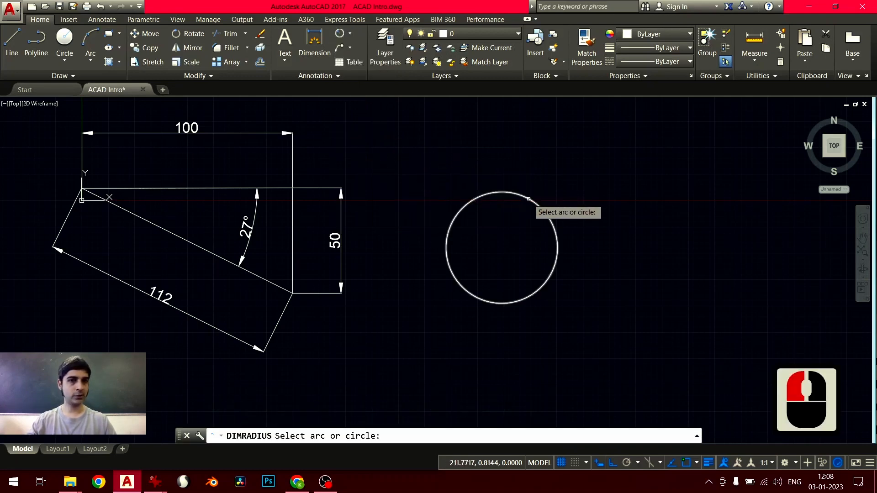
click(528, 198)
click(646, 146)
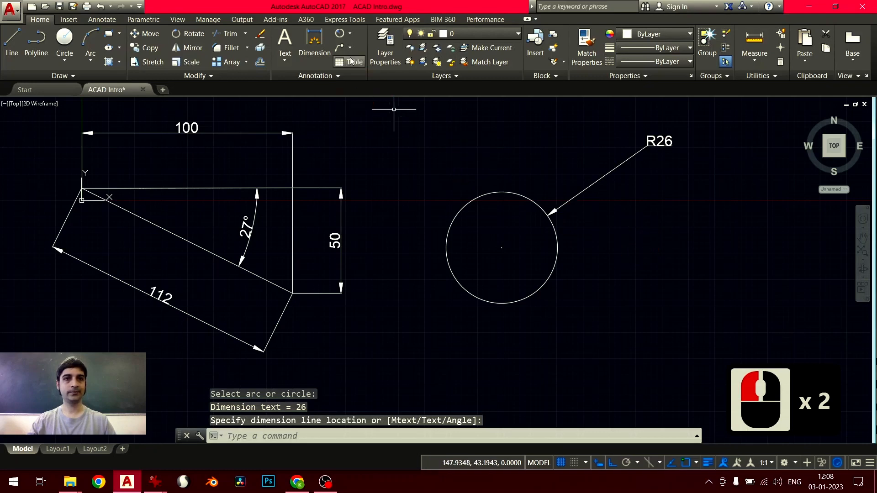
- Add a diameter dimension to the circle, placing its text outside to the lower right
click(350, 33)
click(371, 167)
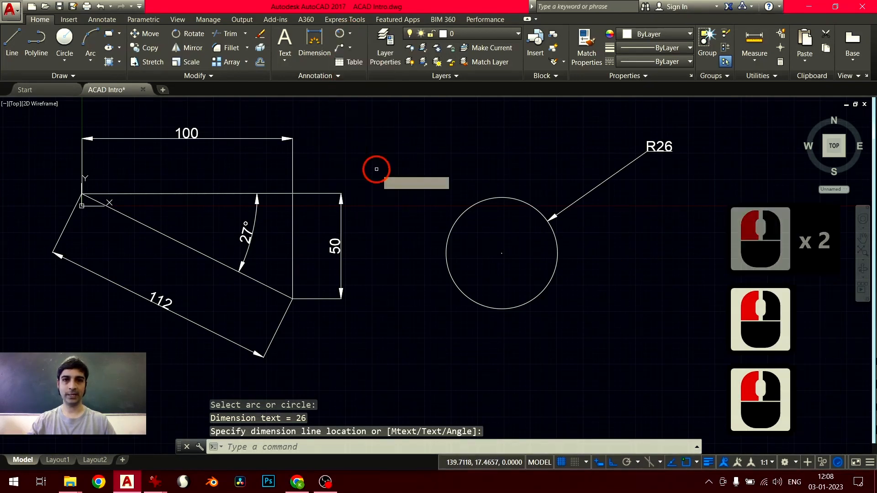
click(552, 280)
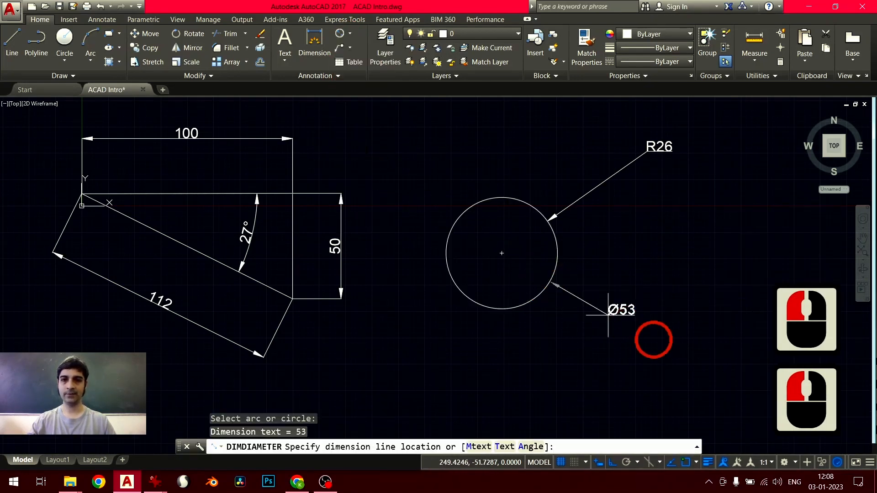
click(678, 352)
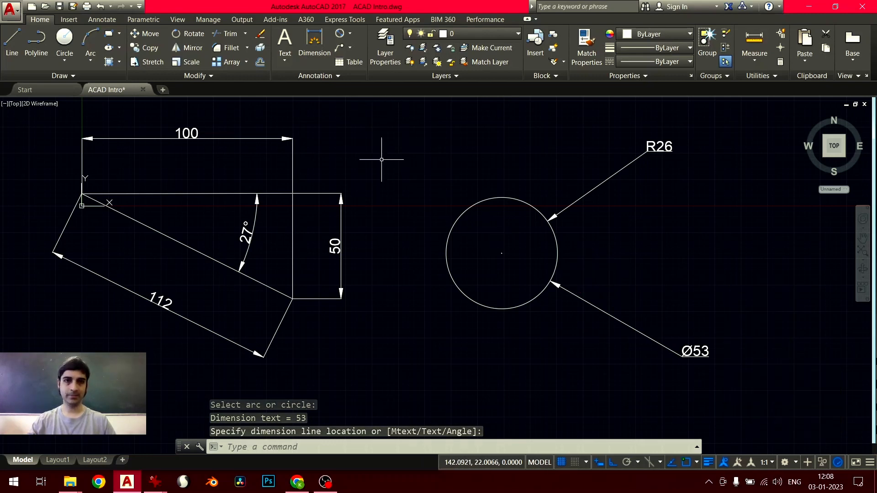
scroll(460, 321, down, 5)
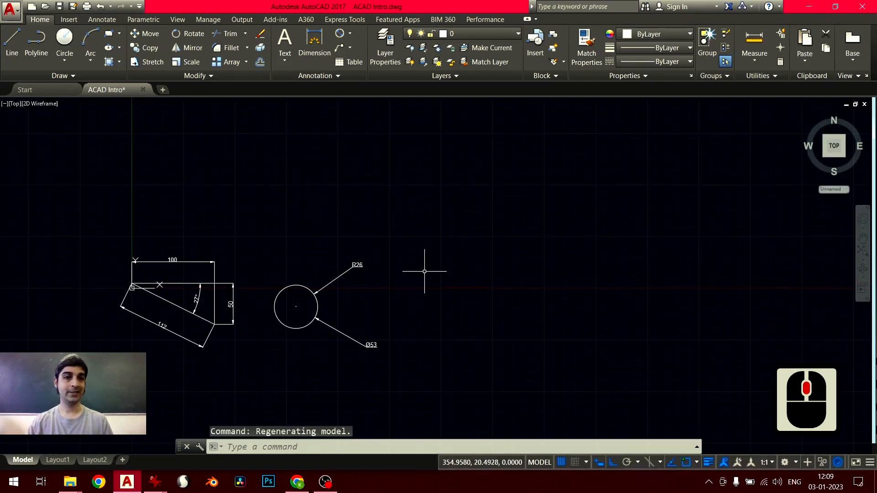
middle_drag(415, 298, 391, 263)
double_click(76, 90)
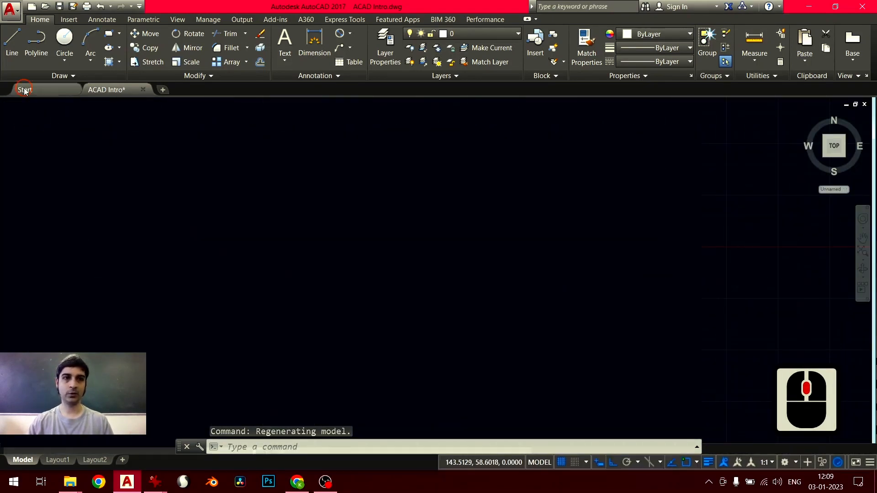
double_click(102, 91)
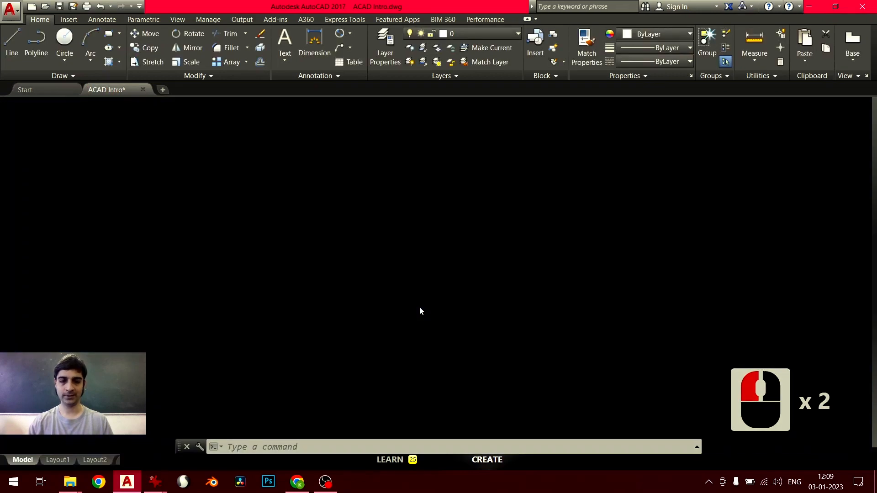
click(284, 59)
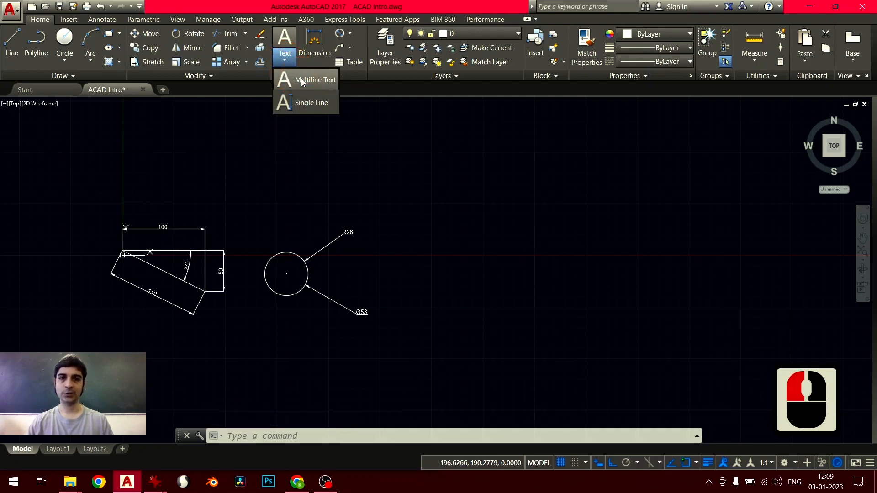
click(358, 12)
click(98, 45)
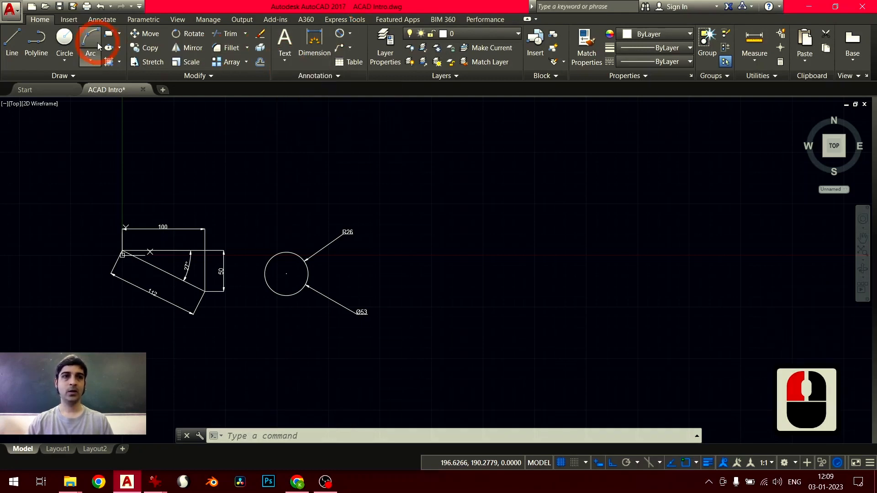
click(101, 20)
click(24, 54)
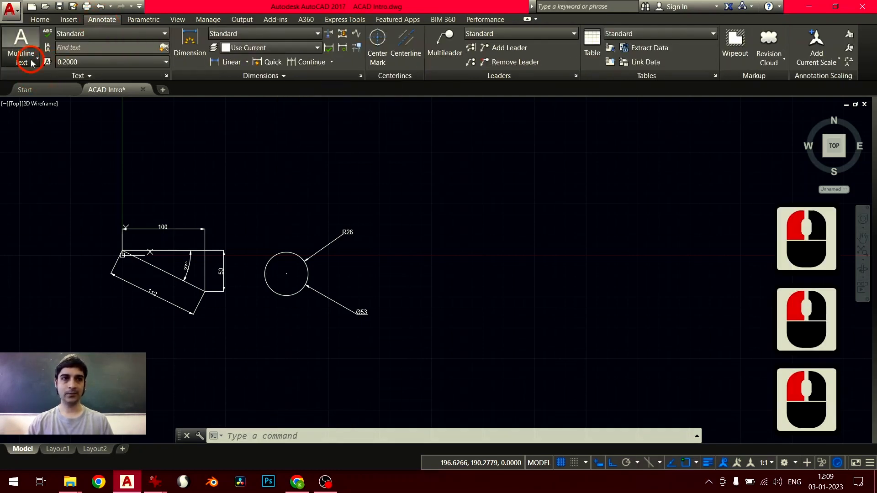
click(38, 21)
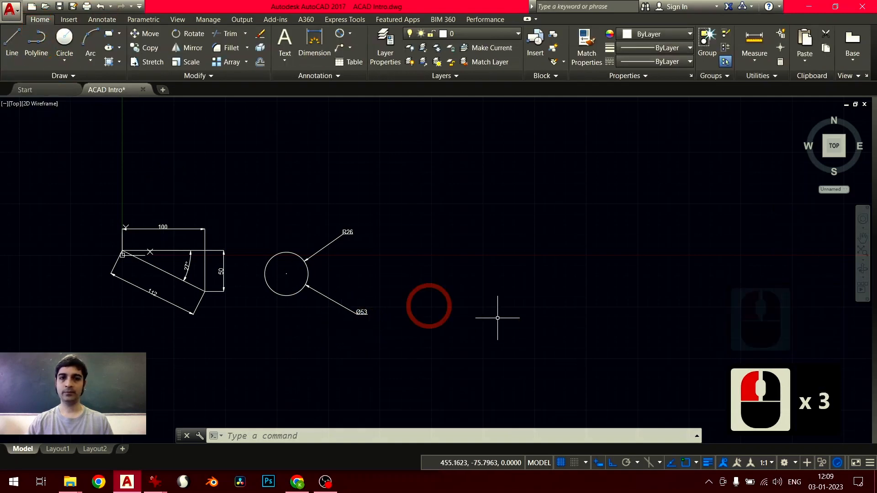
- Create a multiline text object (MTEXT) reading AUTOCAD in a wide text box to the upper right of the circle
text(mtext)
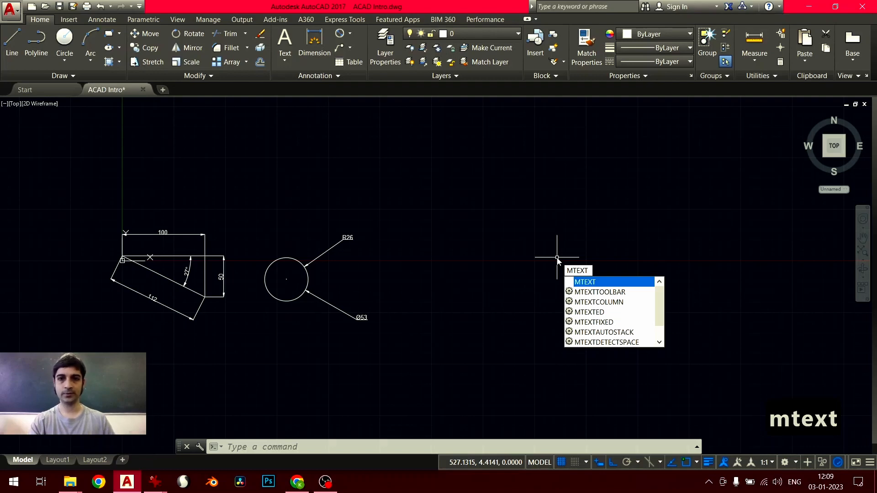
key(Return)
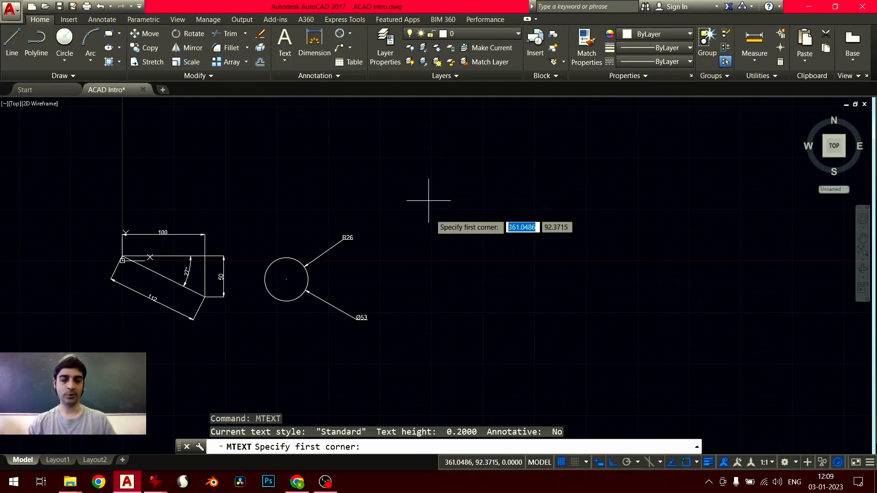
click(397, 164)
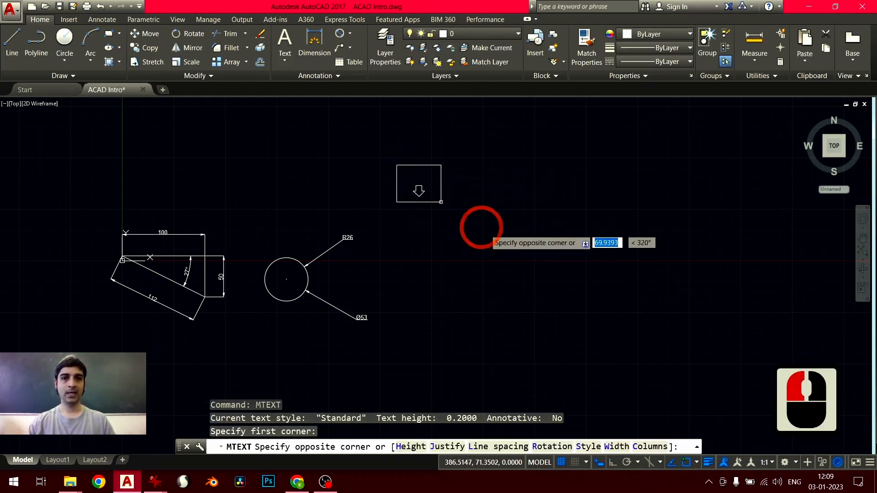
click(690, 320)
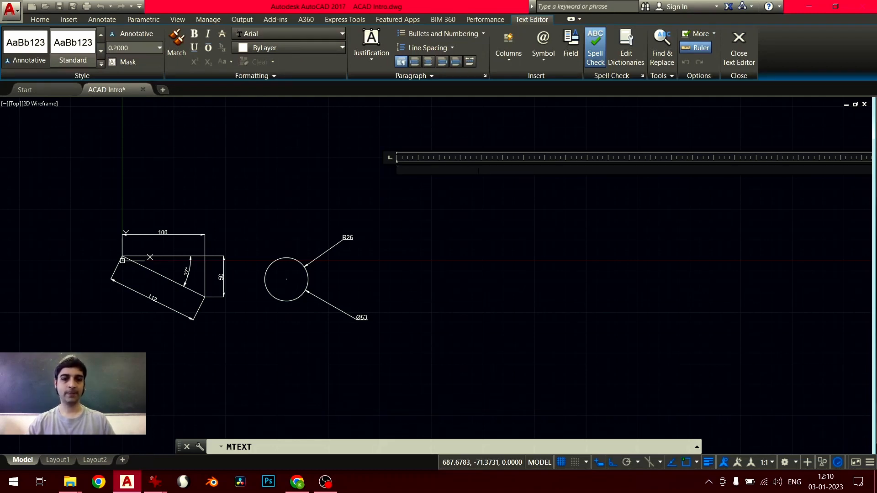
click(397, 169)
text(AS)
key(BackSpace)
key(BackSpace)
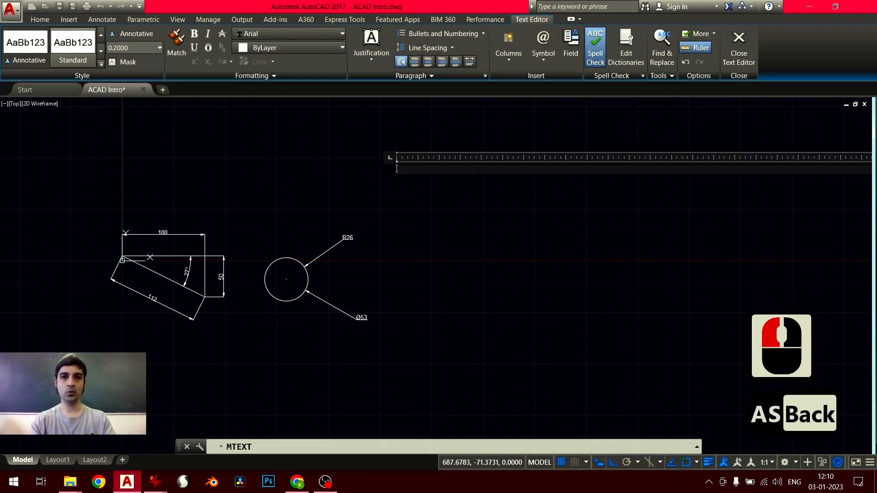
text(AUTOCAD)
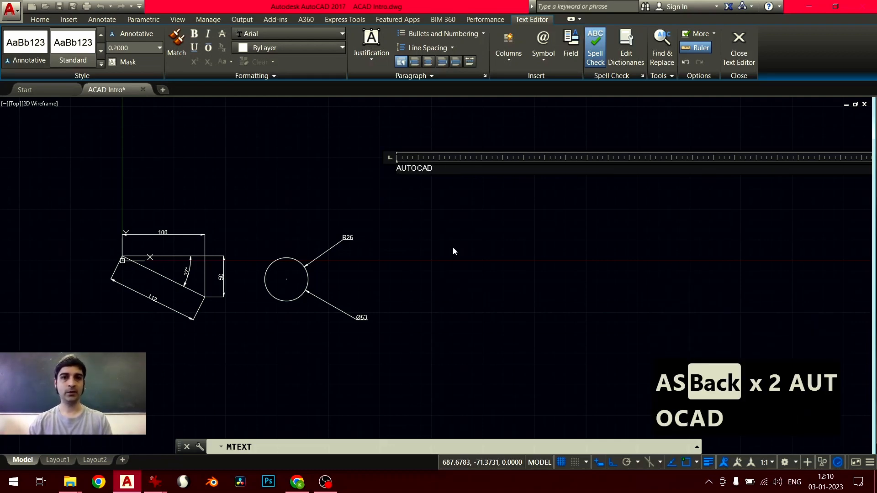
click(452, 229)
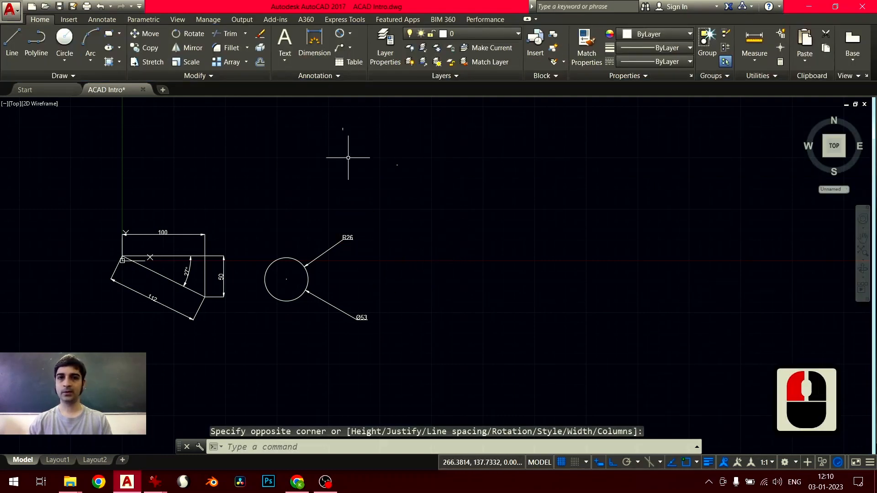
- Examine how large the AUTOCAD text is compared with the circle and its dimensions
scroll(397, 166, up, 2)
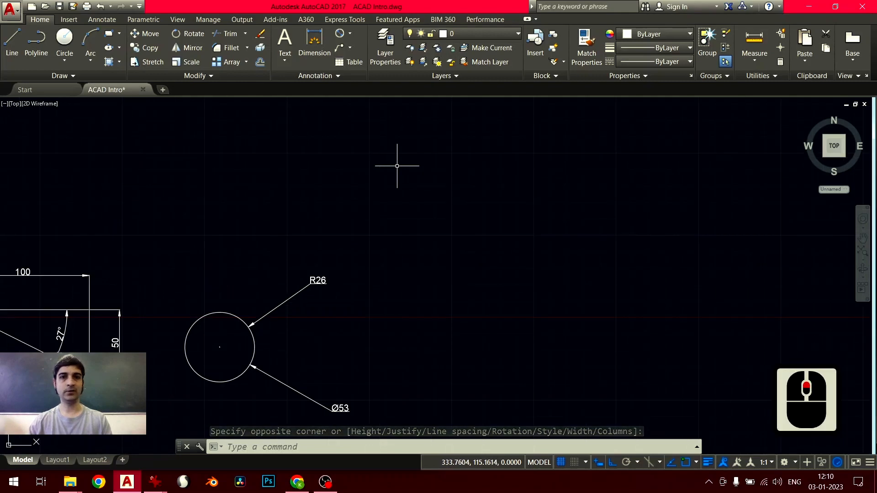
scroll(397, 166, down, 3)
scroll(389, 151, up, 10)
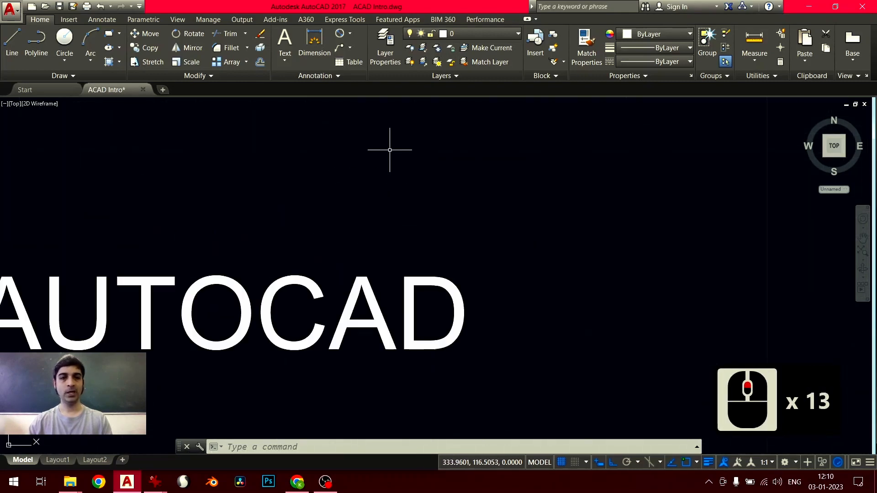
scroll(391, 199, down, 2)
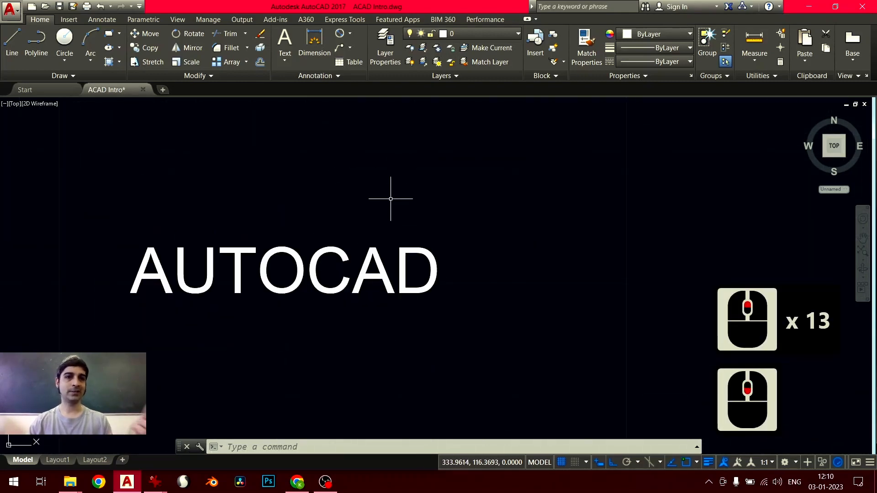
scroll(391, 198, down, 3)
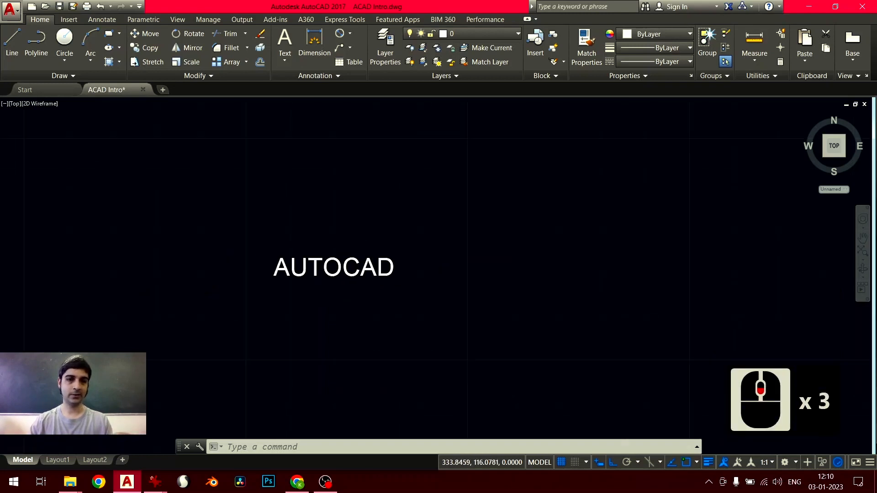
middle_drag(394, 263, 422, 196)
scroll(423, 196, down, 2)
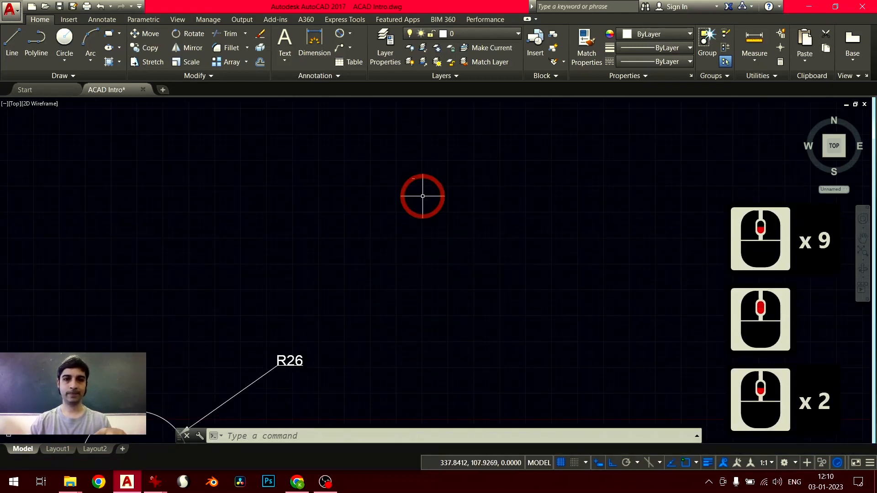
scroll(426, 197, up, 2)
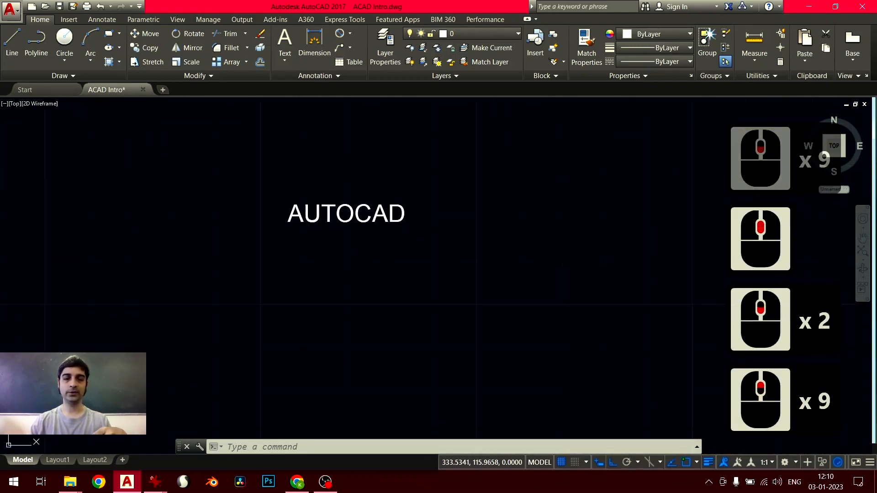
scroll(356, 238, up, 10)
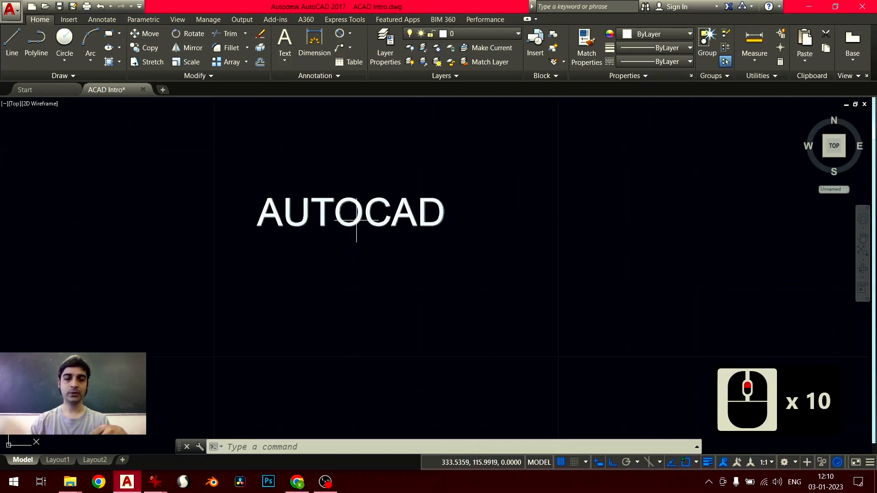
- Open the AUTOCAD multiline text for editing and delete its whole content
click(356, 223)
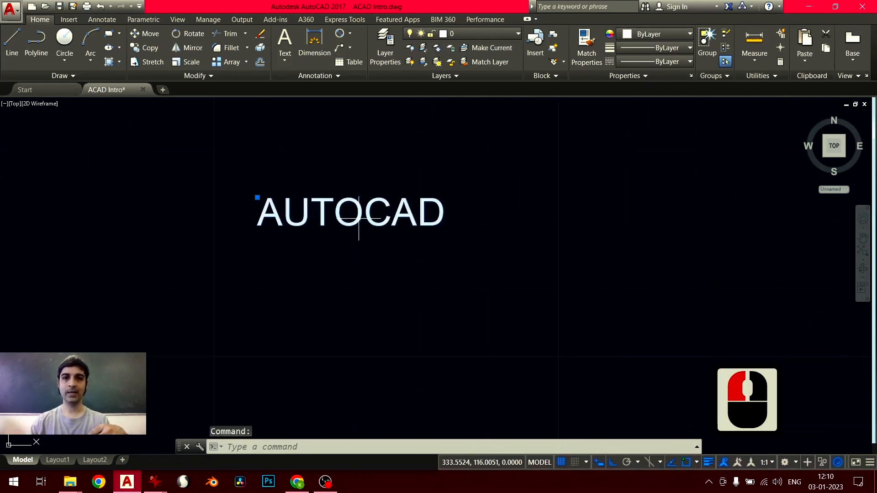
double_click(358, 222)
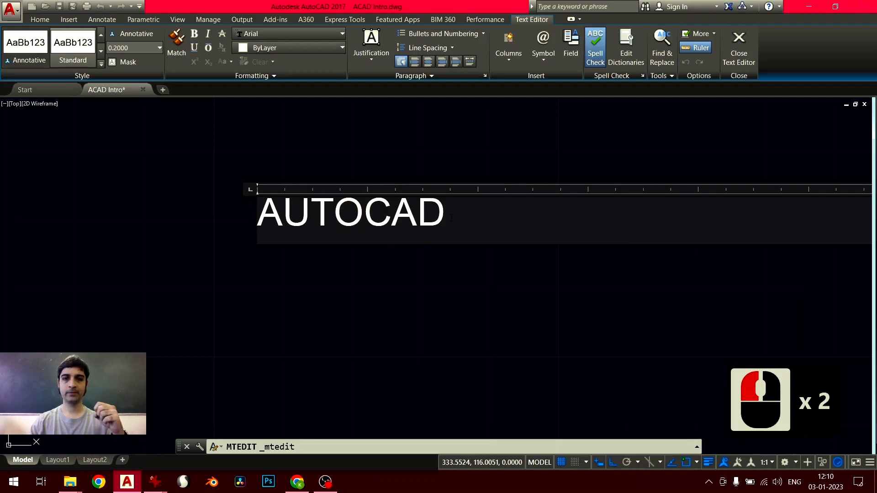
drag(304, 202, 266, 200)
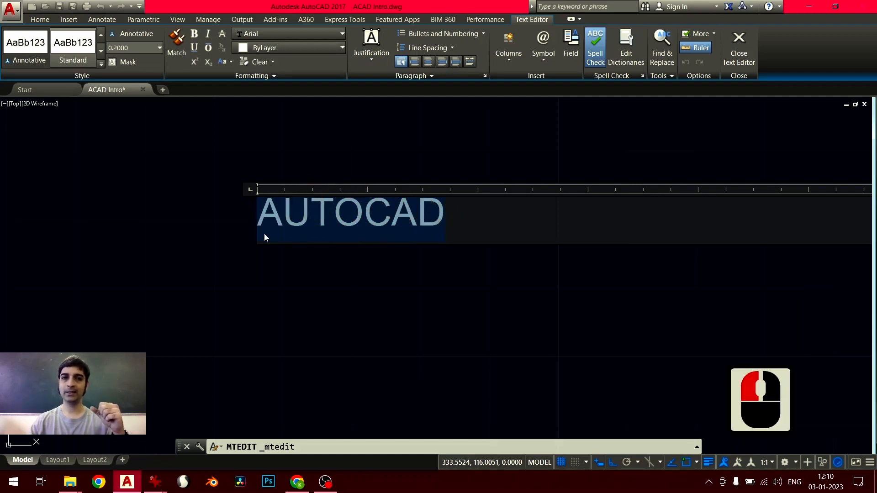
key(BackSpace)
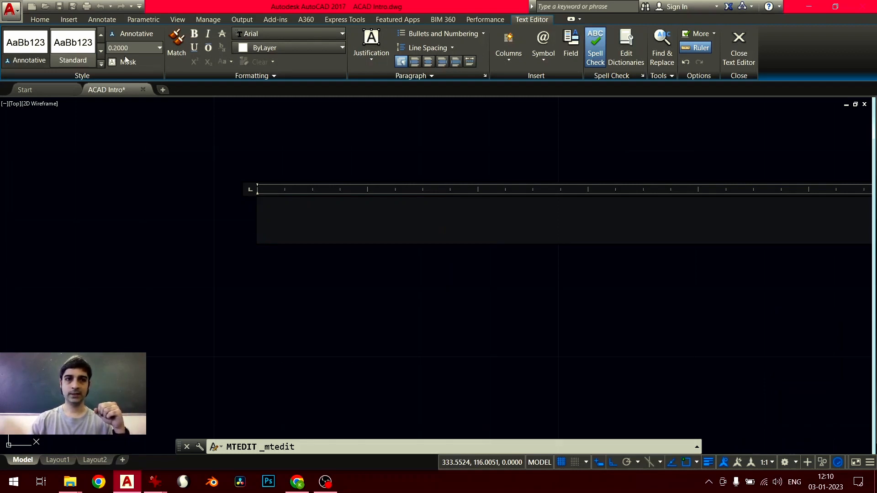
- Set the emptied multiline text's height to 5, enter TET as its content and close the text editor
click(138, 50)
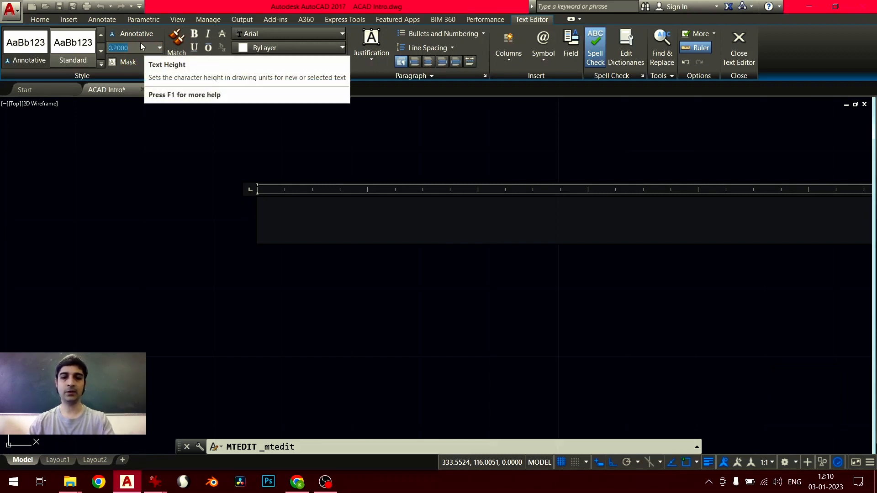
text(5)
key(Return)
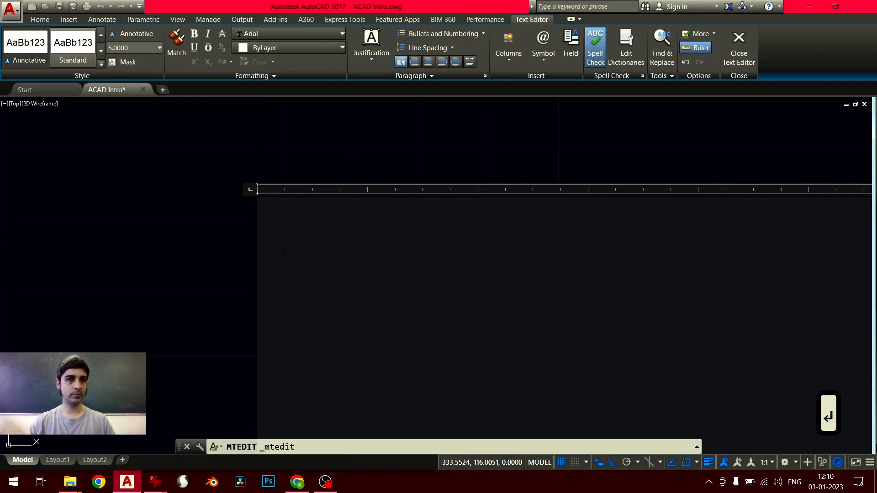
click(281, 270)
text(TET)
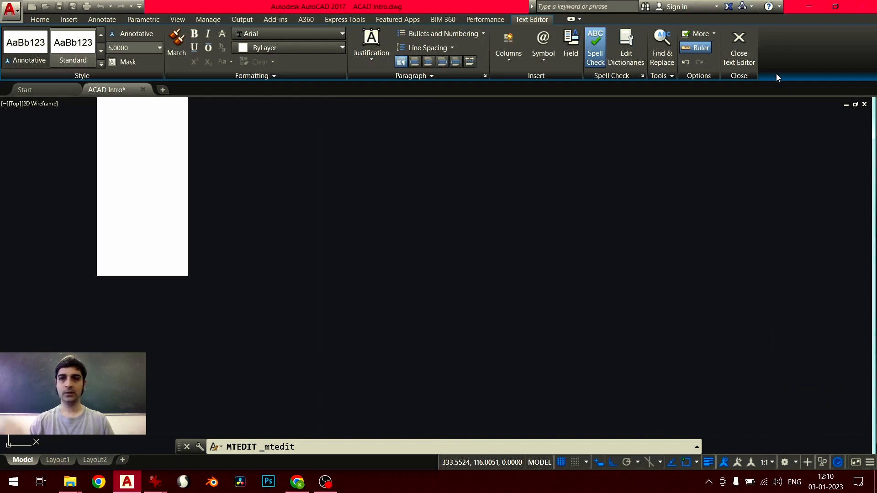
click(750, 54)
scroll(384, 194, down, 9)
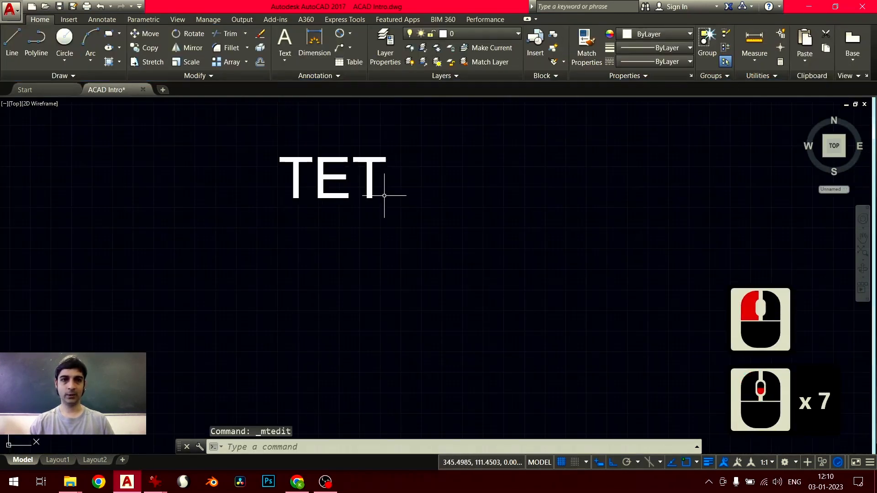
scroll(388, 188, down, 6)
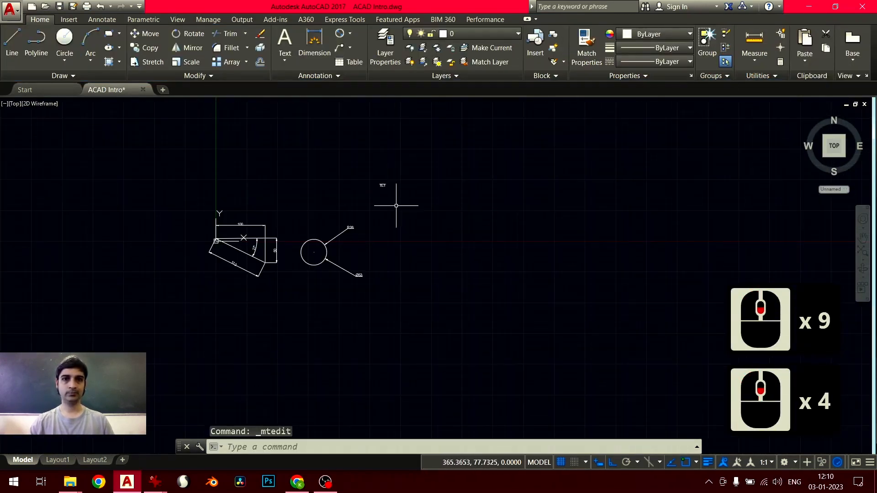
scroll(396, 200, up, 5)
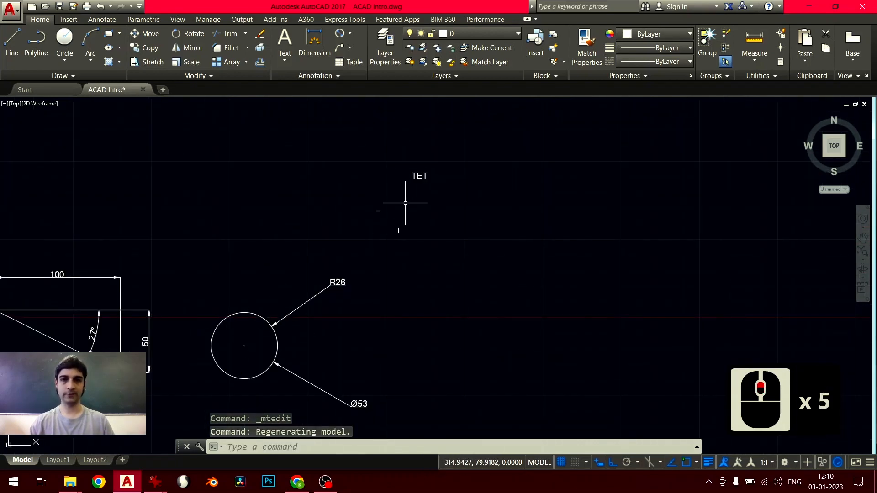
- Erase the TET text and define a new multiline text box (MTEXT) above the triangle and circle
click(417, 175)
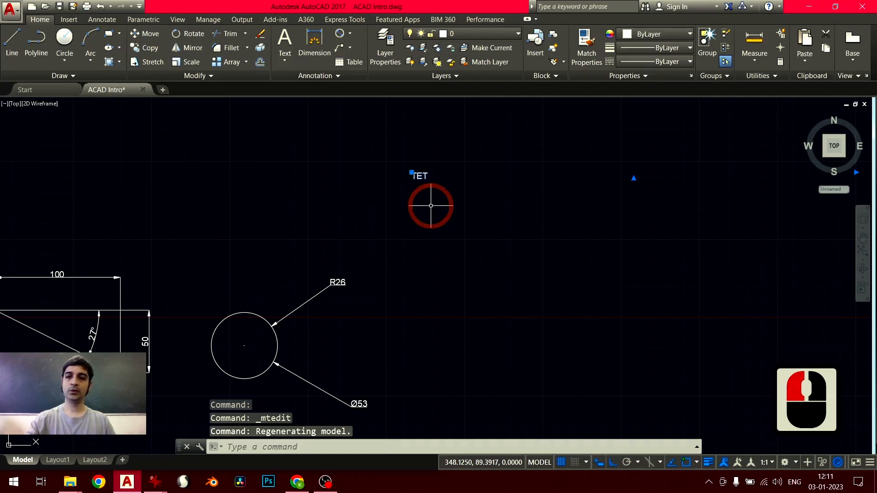
key(Delete)
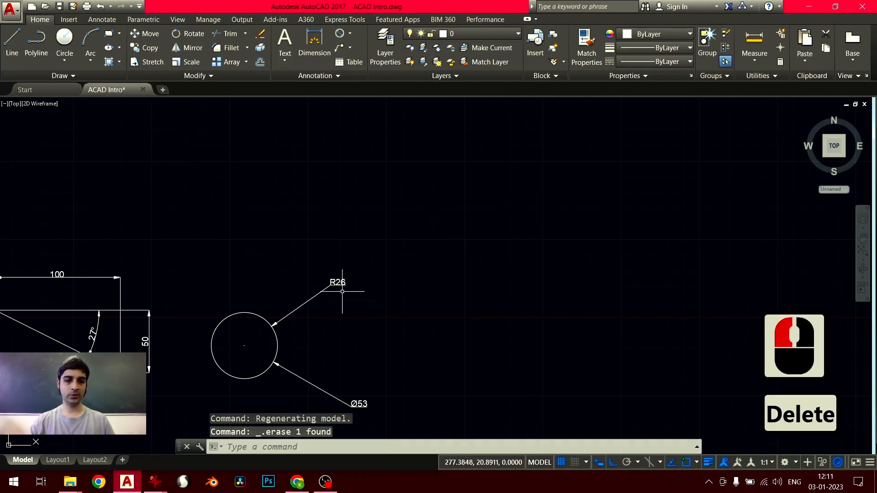
text(mtext)
key(Return)
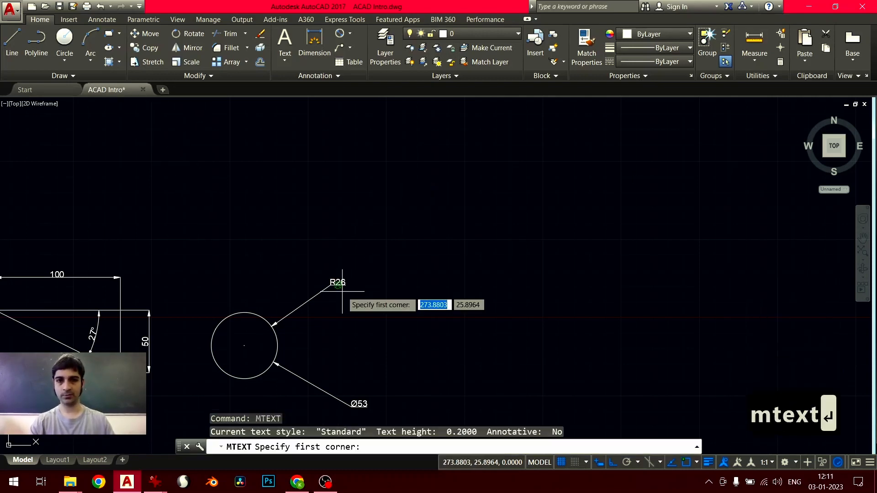
middle_drag(555, 292, 622, 288)
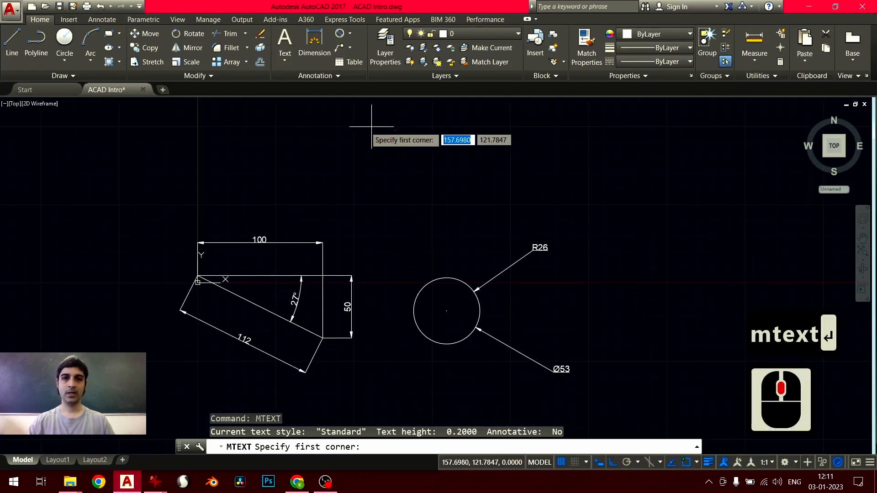
click(345, 127)
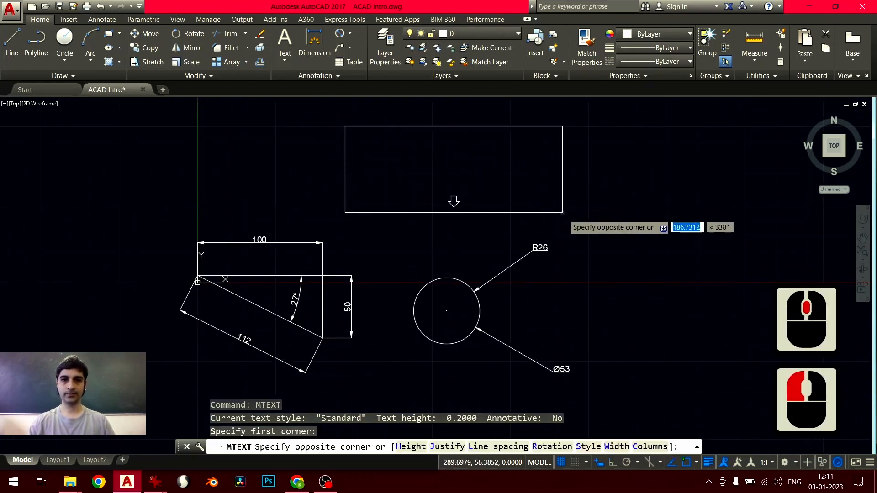
click(560, 211)
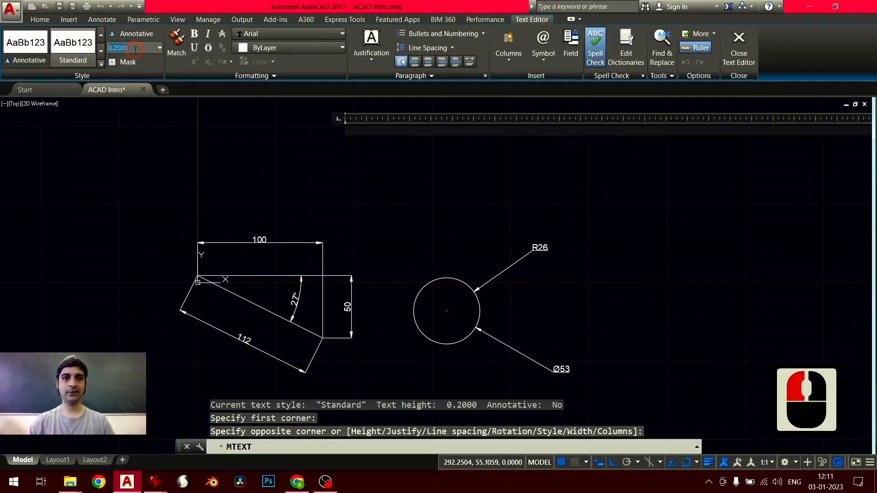
- Set the new multiline text's height to 5, enter AUTOCAD IS AUTOCAD and finish the text
click(135, 48)
text(5)
key(Return)
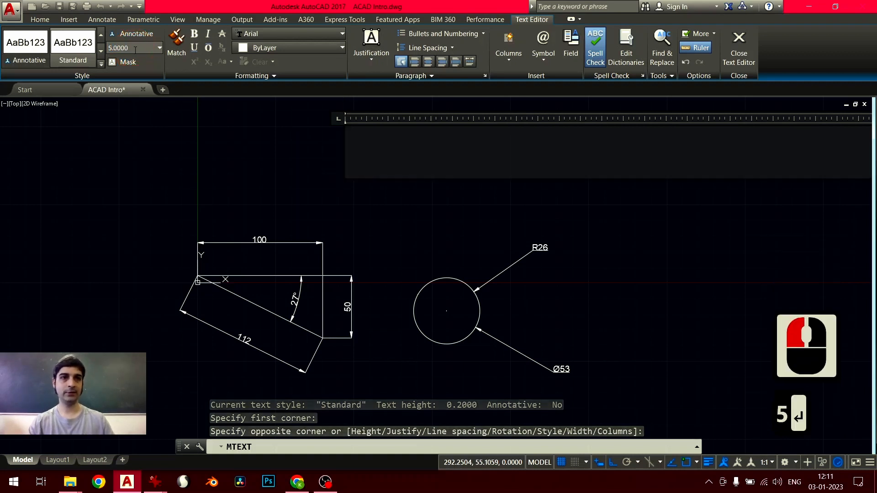
click(443, 163)
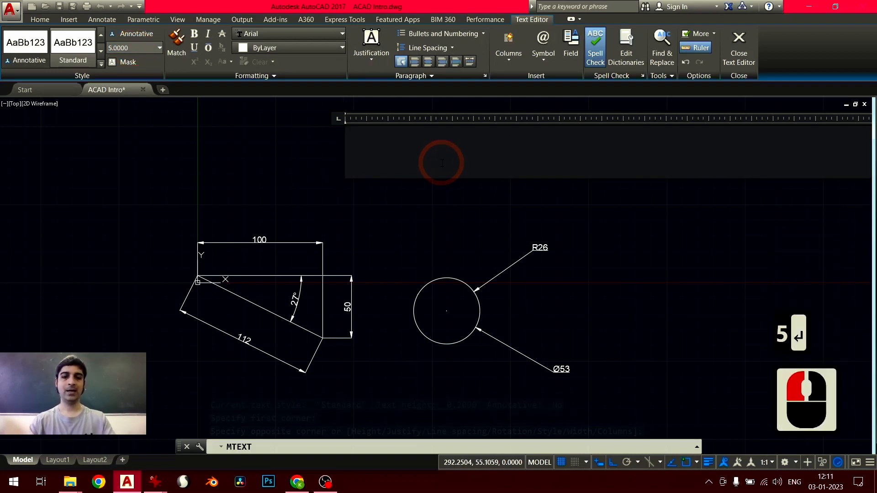
text(AUTO)
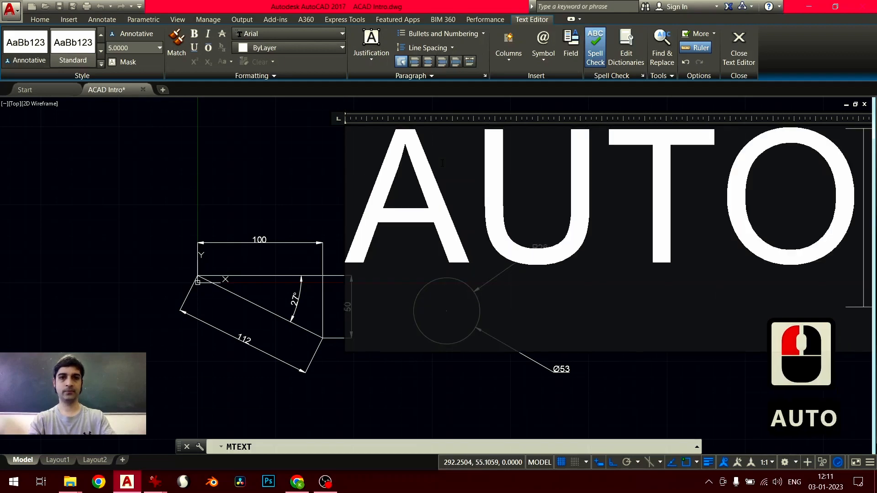
text(CAD IS)
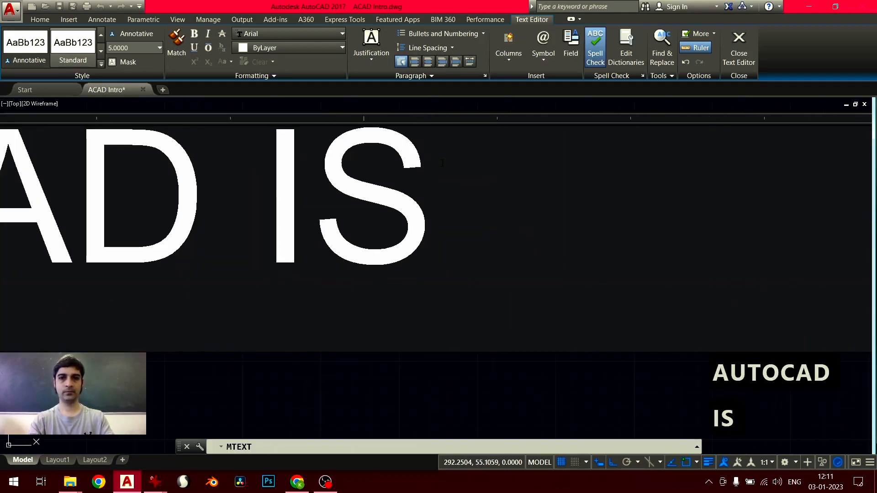
text( AUTOCAD)
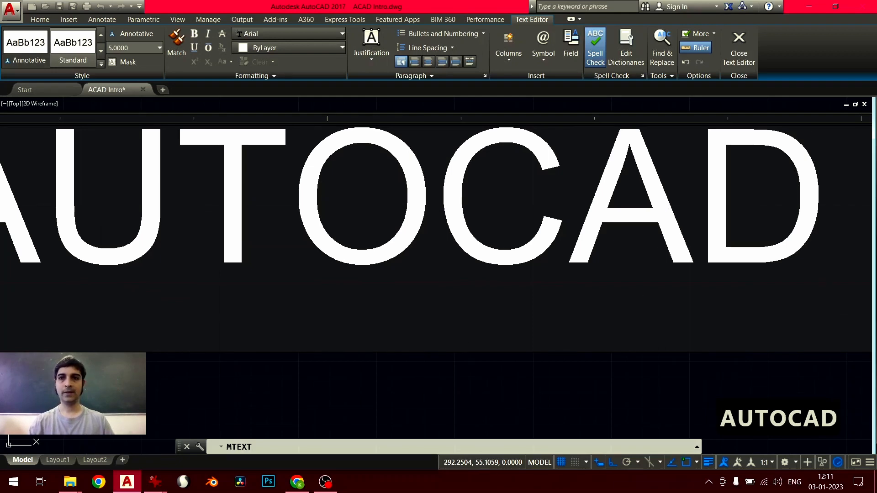
click(740, 64)
scroll(343, 277, down, 5)
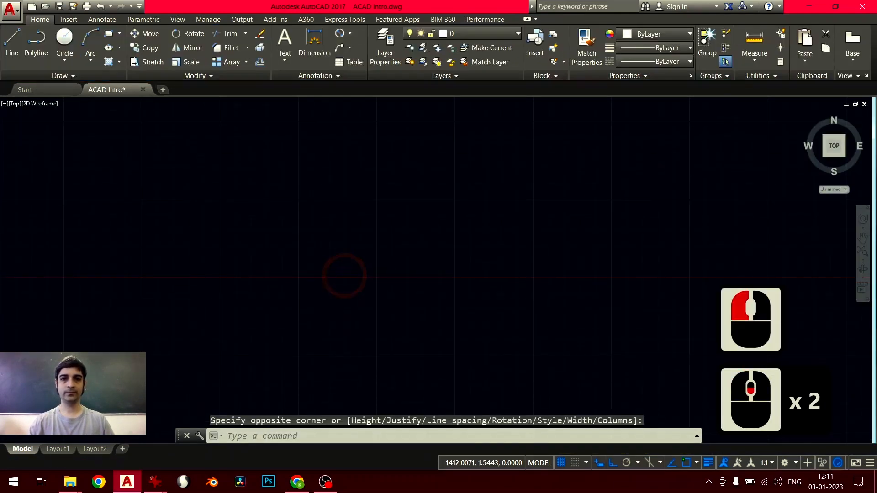
middle_drag(340, 280, 502, 282)
scroll(264, 250, up, 4)
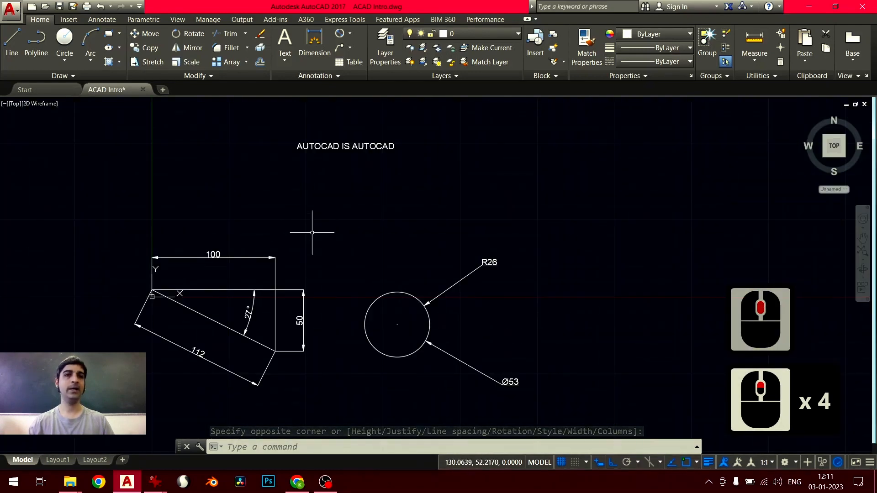
scroll(388, 231, up, 1)
mouse_move(387, 232)
middle_down()
mouse_move(585, 191)
mouse_move(384, 238)
mouse_move(372, 290)
middle_up()
scroll(484, 217, down, 2)
scroll(484, 218, down, 1)
scroll(388, 288, up, 3)
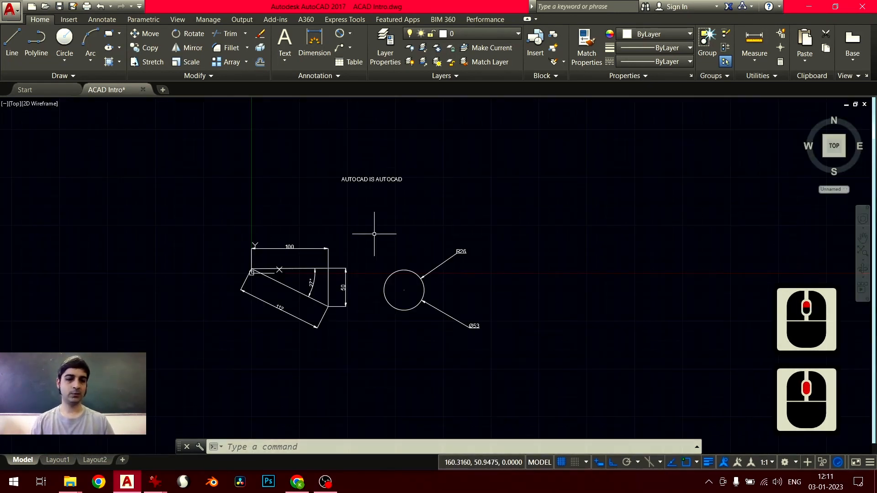
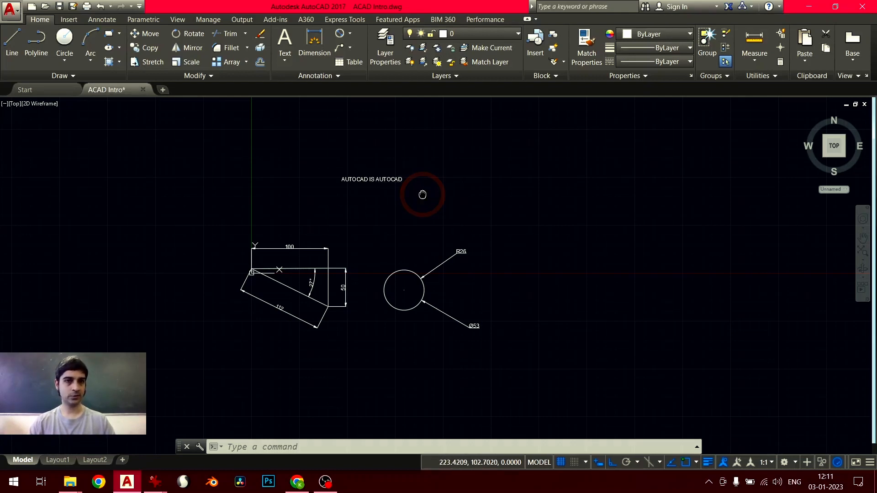
mouse_move(422, 195)
middle_down()
mouse_move(494, 180)
mouse_move(505, 264)
mouse_move(489, 169)
mouse_move(515, 212)
mouse_move(437, 218)
mouse_move(465, 243)
mouse_move(338, 172)
mouse_move(363, 267)
mouse_move(474, 139)
mouse_move(308, 226)
mouse_move(516, 131)
mouse_move(410, 125)
mouse_move(492, 179)
middle_up()
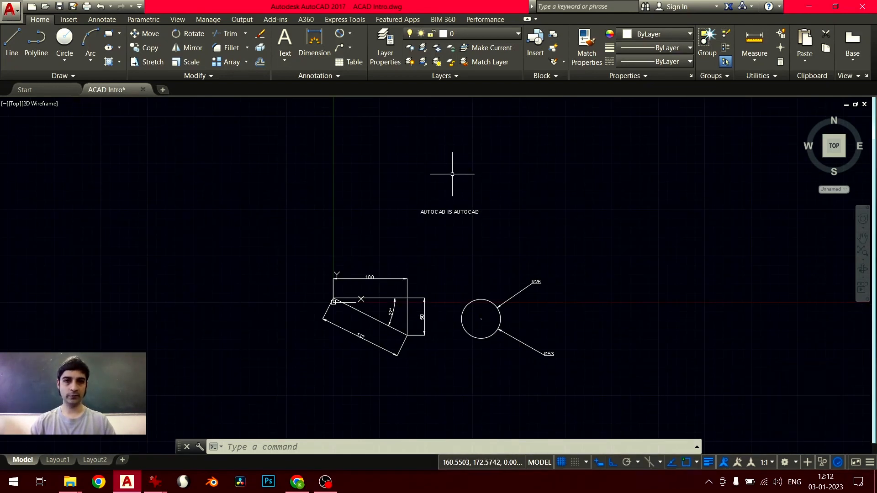
- Zoom in and far out from the drawing, and bring everything back into view with the ZOOM command's Extents option
scroll(453, 174, up, 5)
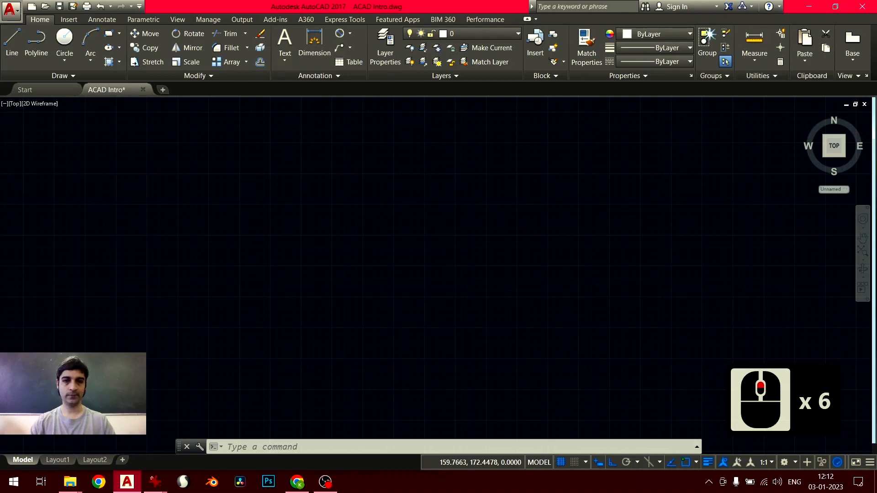
scroll(452, 175, down, 10)
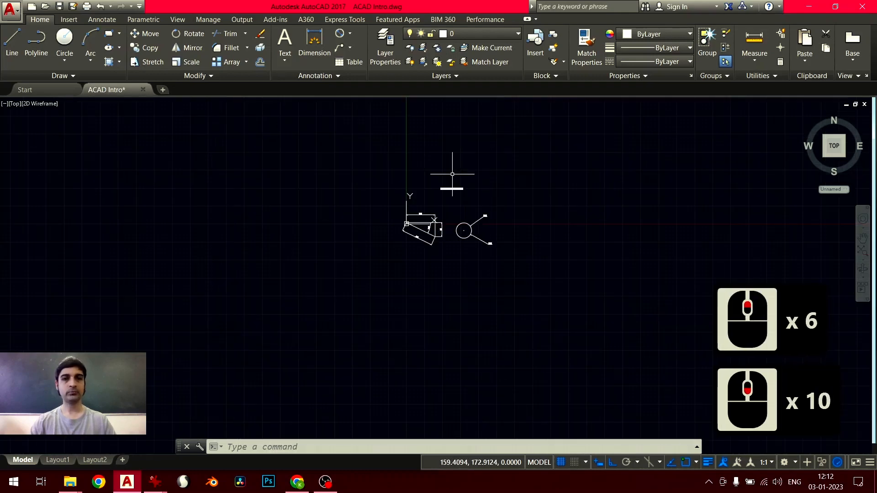
scroll(452, 174, down, 12)
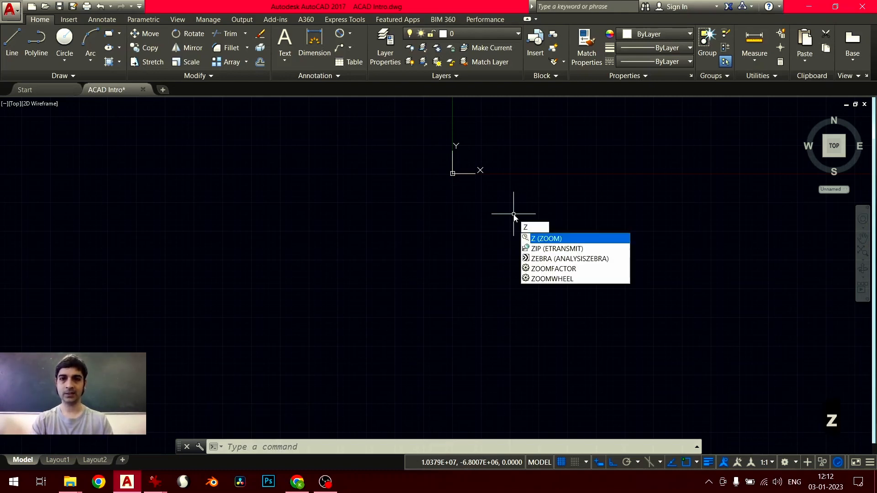
key(Return)
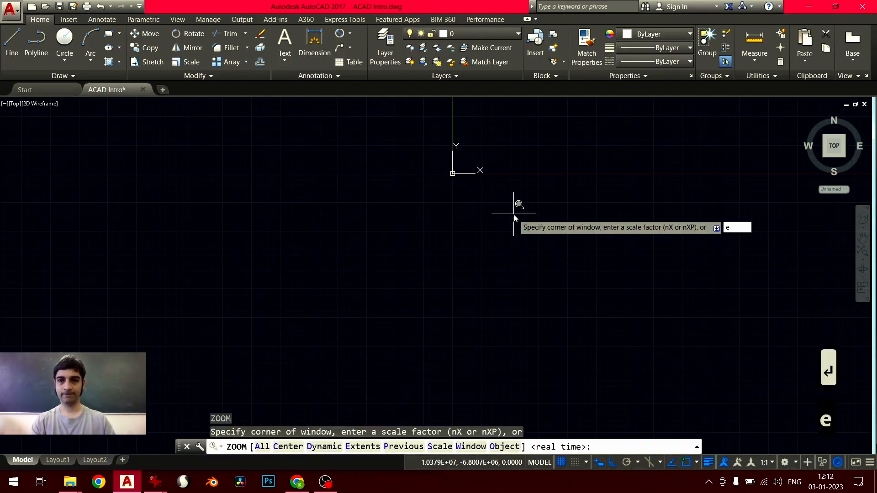
key(Return)
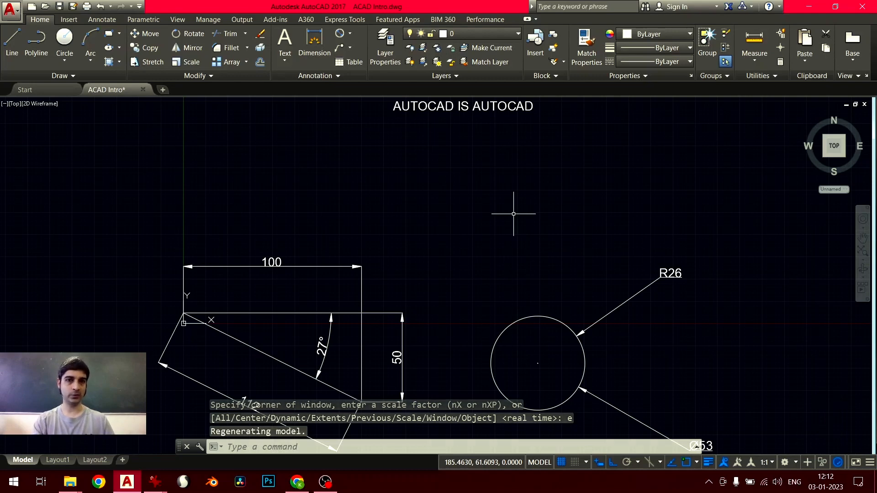
- Zoom out again until the objects are tiny, and fit the whole drawing with Zoom Extents
scroll(514, 214, down, 9)
scroll(511, 213, down, 11)
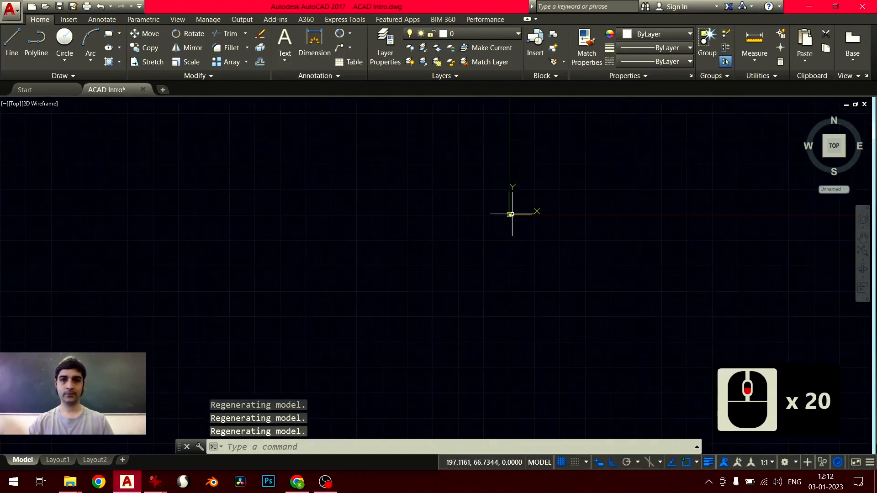
text(z)
key(Return)
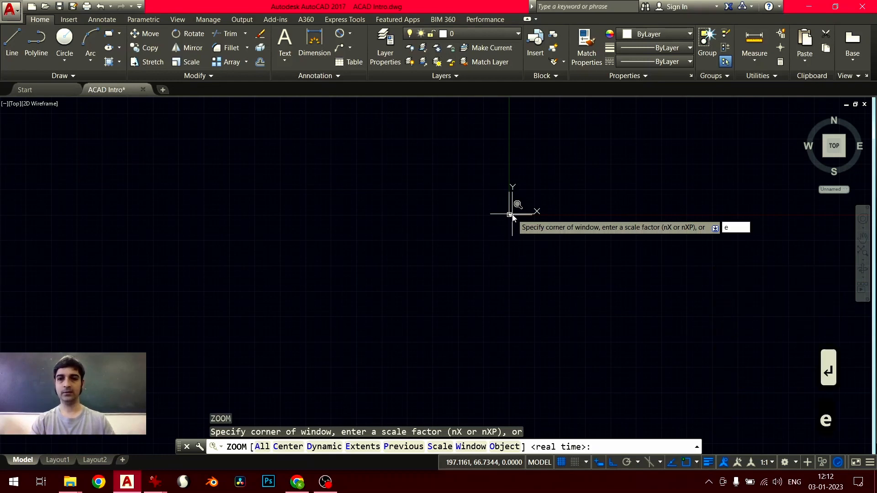
text(e)
key(Return)
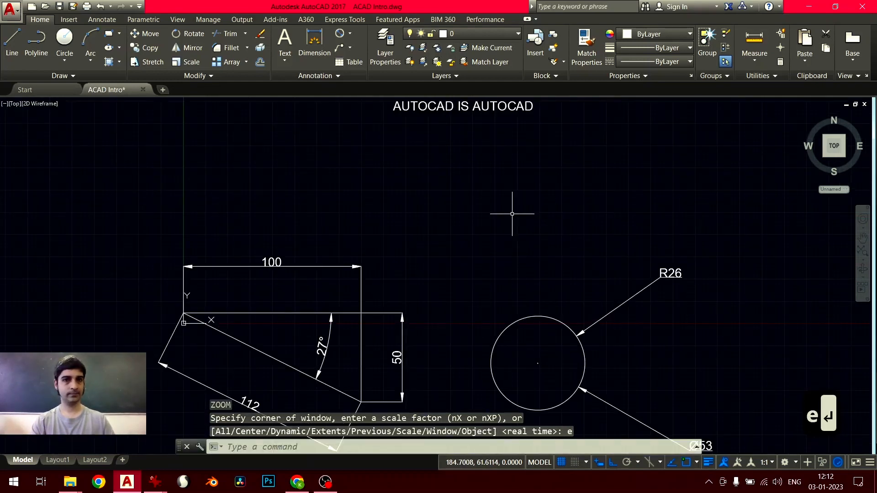
- Zoom deep into an empty area and return to the complete drawing with Zoom Extents
scroll(519, 336, up, 20)
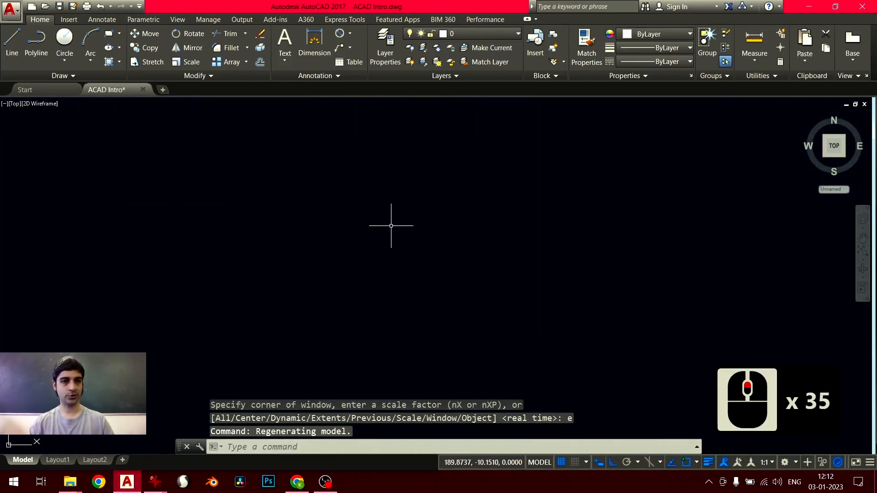
text(z)
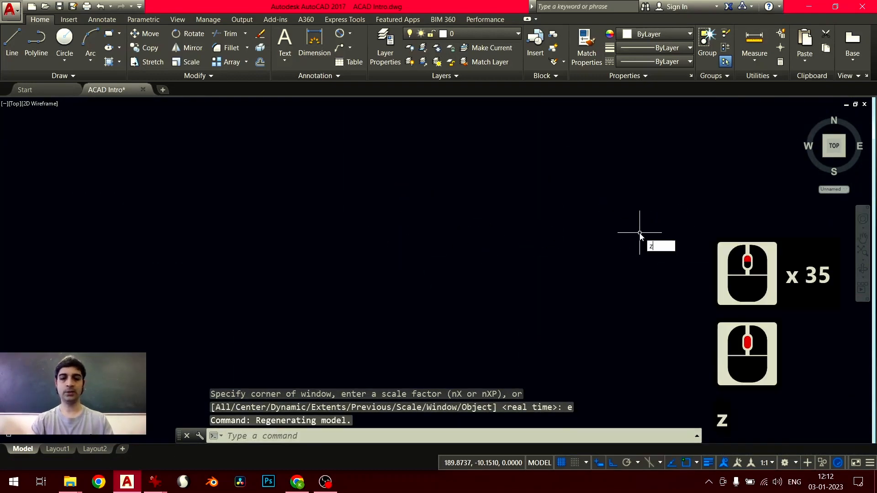
key(Return)
text(e)
key(Return)
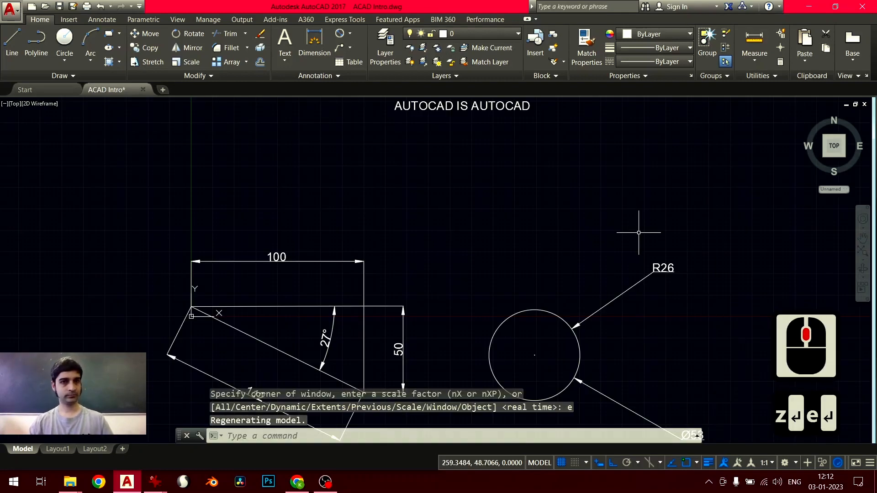
- Draw a freehand circle, larger than the dimensioned one, in the empty area to its upper right
mouse_move(584, 282)
middle_down()
mouse_move(563, 228)
mouse_move(533, 209)
mouse_move(477, 240)
middle_up()
scroll(533, 209, down, 1)
mouse_move(544, 217)
middle_down()
mouse_move(486, 241)
mouse_move(563, 206)
mouse_move(431, 245)
middle_up()
click(65, 45)
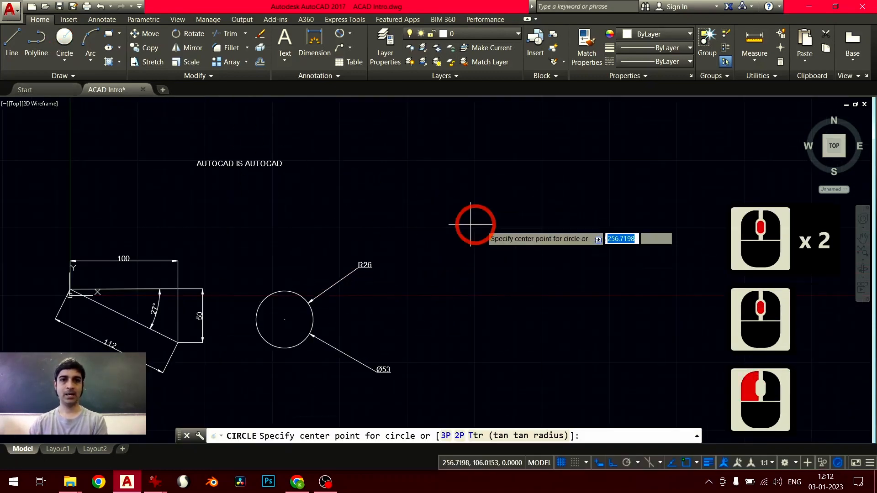
click(538, 225)
click(578, 268)
- Draw a circle with a radius of about 83, up and to the right of the last circle and overlapping its edge
click(64, 35)
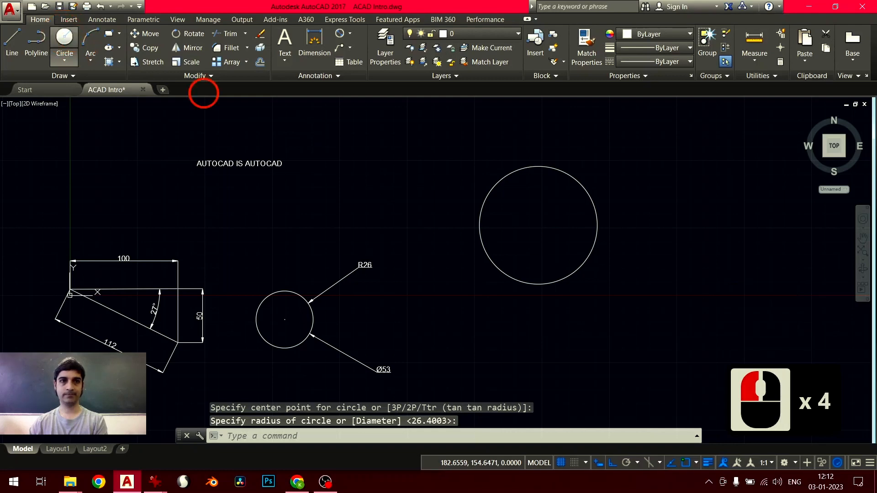
click(664, 187)
click(573, 235)
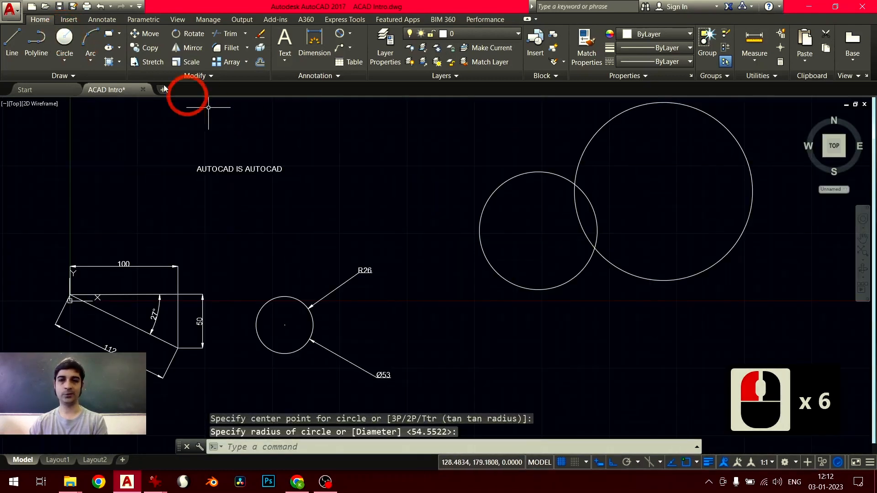
- Draw a third, still larger circle to the left, overlapping the first freehand circle and reaching the second circle's edge
click(65, 36)
click(432, 193)
click(535, 290)
middle_drag(568, 280, 461, 361)
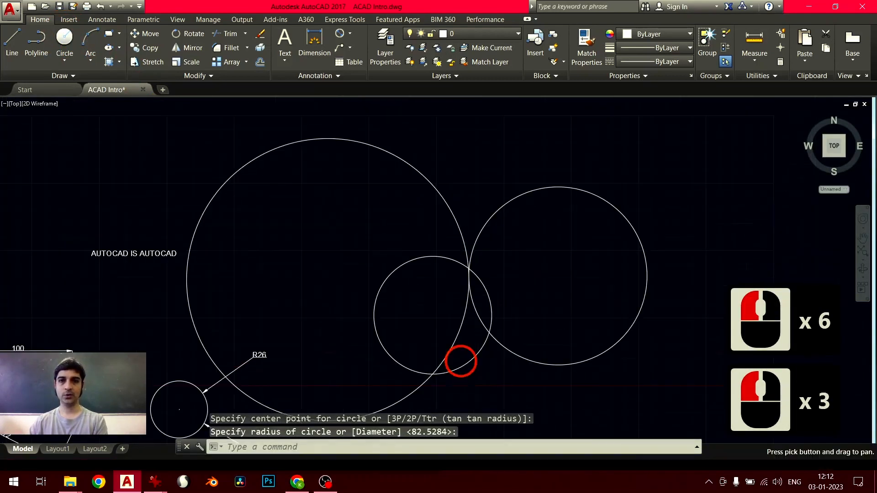
middle_drag(359, 358, 431, 258)
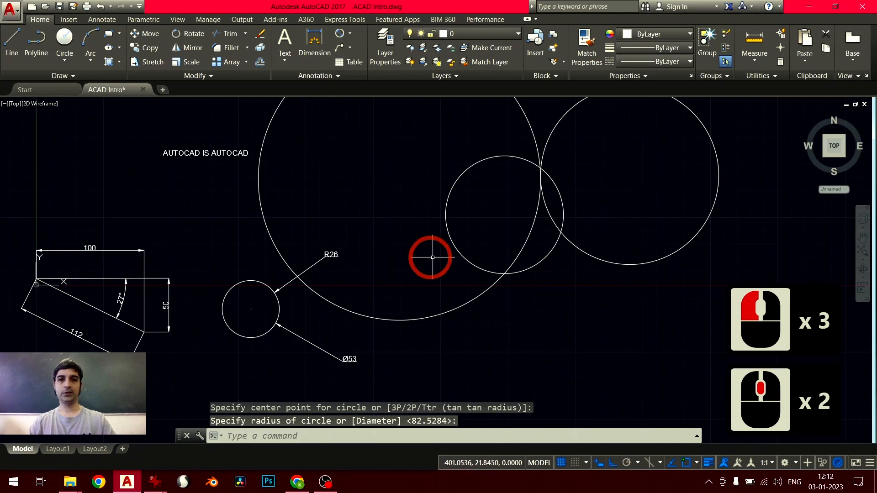
- Draw a thin line triangle from the largest circle's left edge to the right circle's right edge, through that circle's center and back
click(12, 39)
click(259, 190)
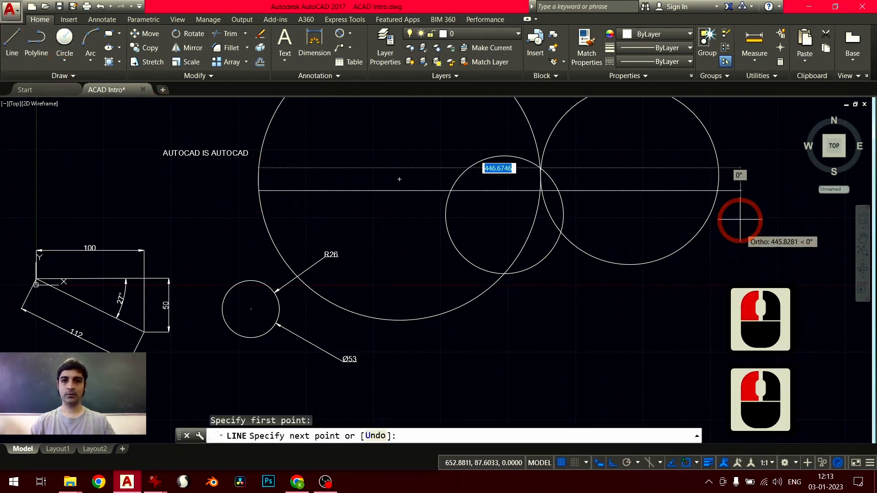
click(718, 190)
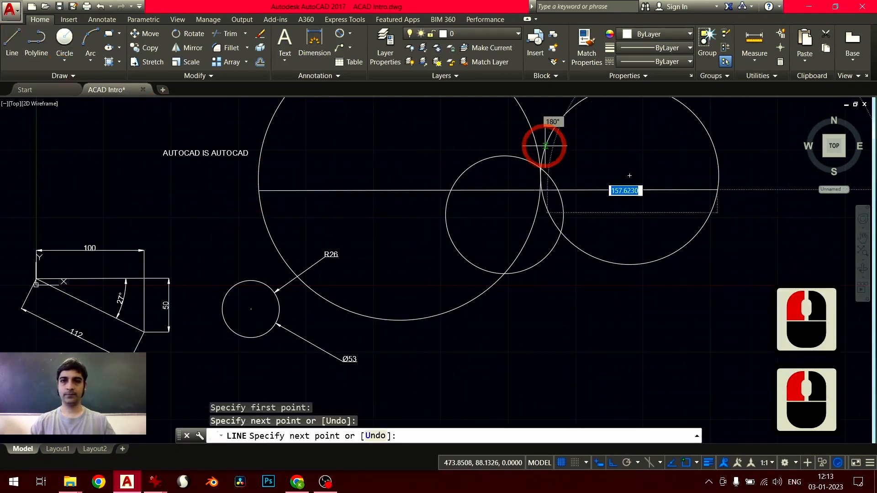
click(629, 176)
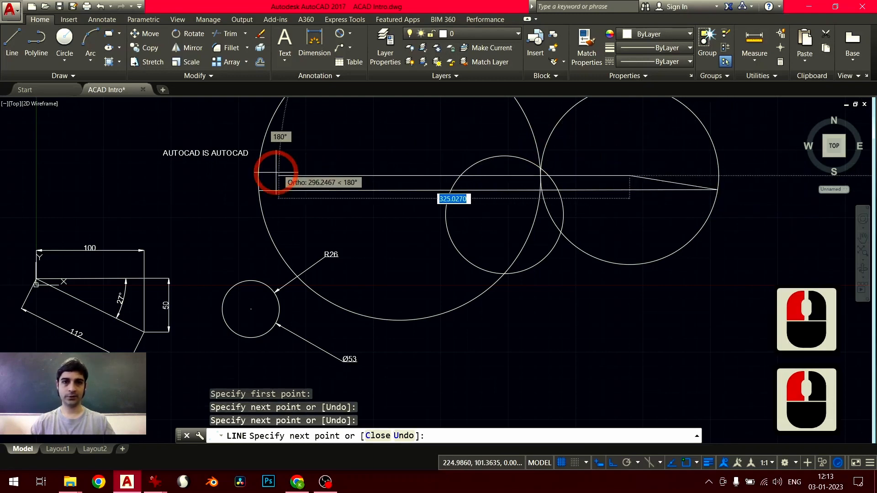
click(260, 190)
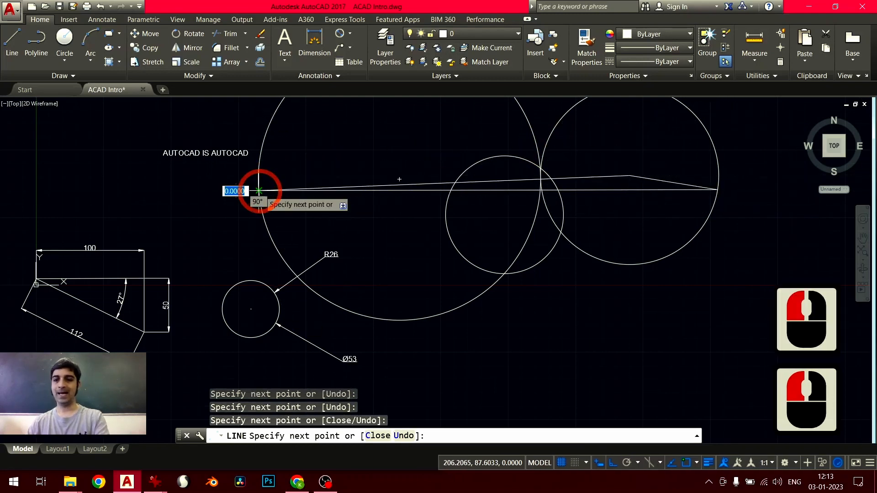
key(Return)
- Select the three overlapping circles and all three triangle lines by picking them individually
middle_drag(512, 284, 511, 324)
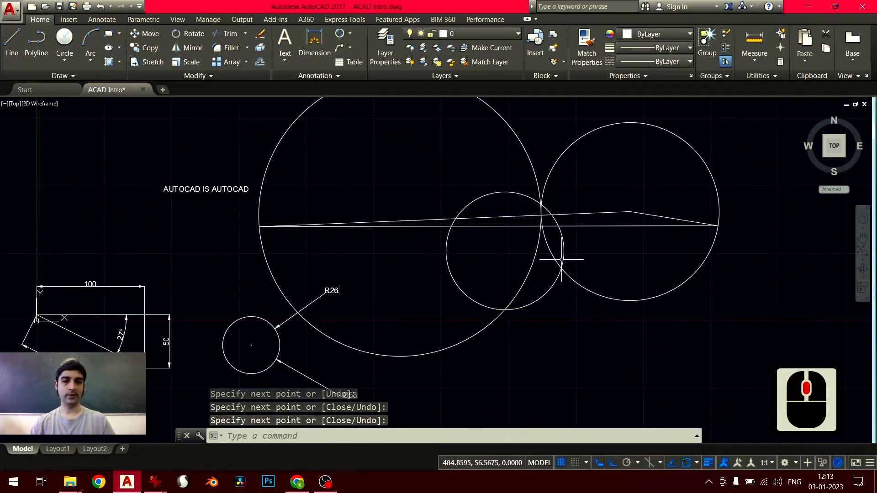
middle_drag(558, 254, 536, 266)
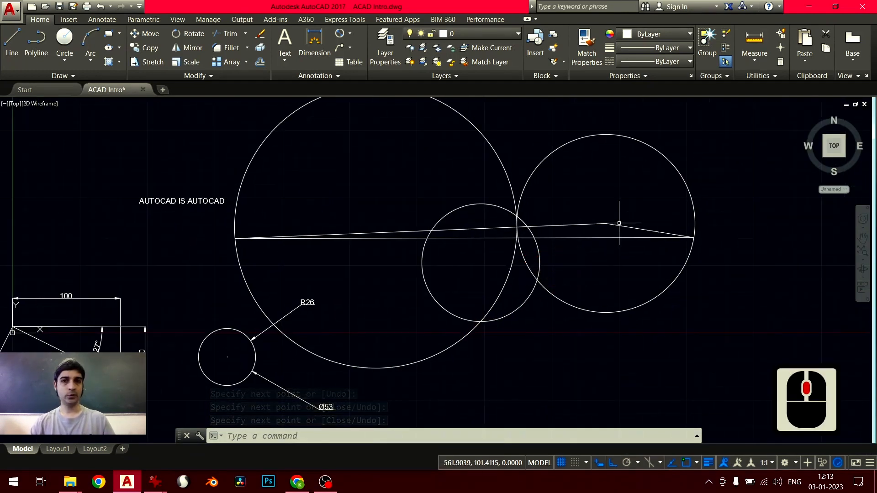
click(664, 156)
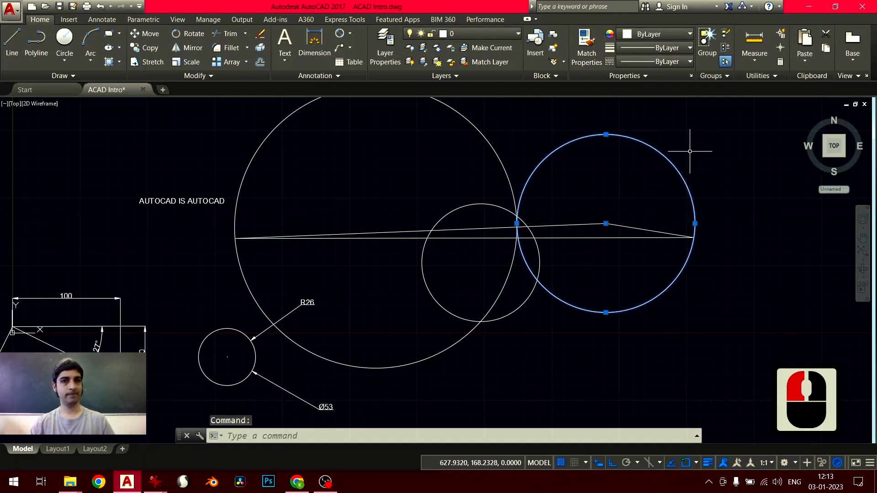
click(501, 160)
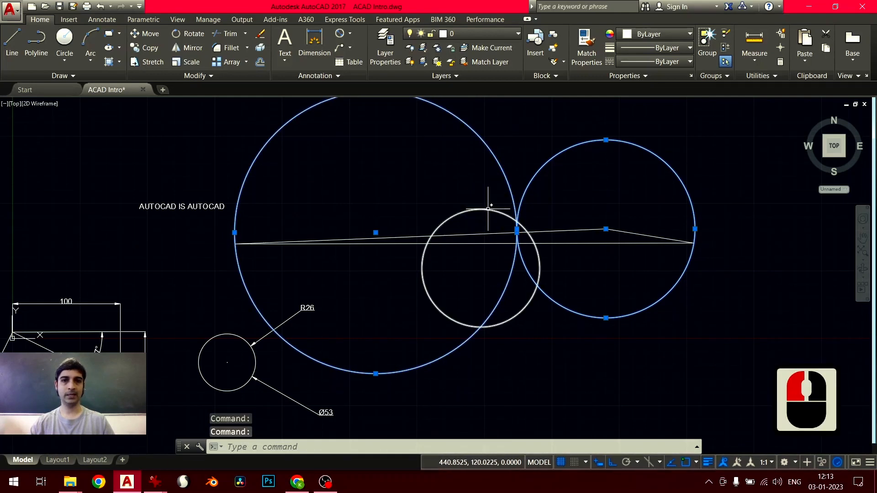
click(488, 209)
click(486, 233)
click(484, 243)
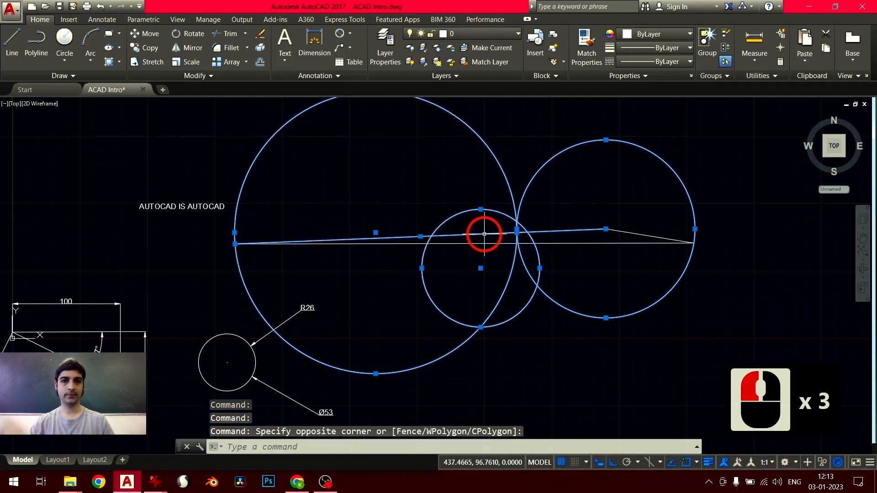
click(626, 233)
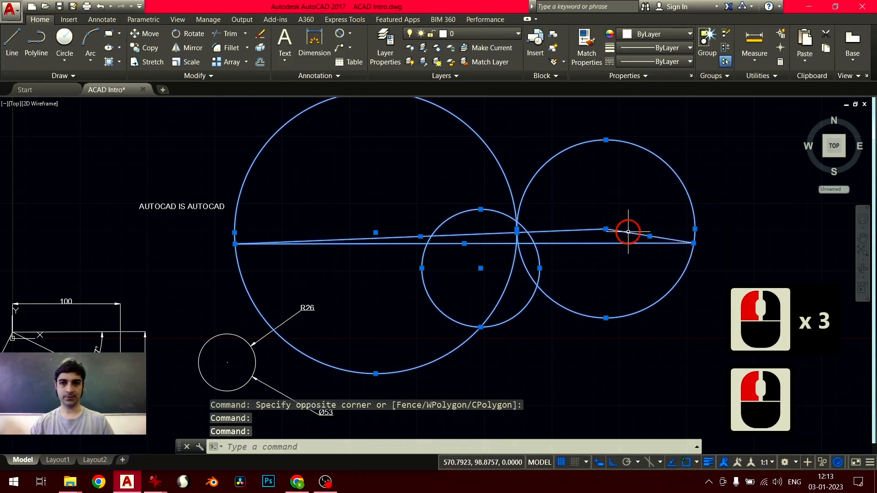
- Open the Sheet08 drawing from the recent documents on the Start page
click(55, 91)
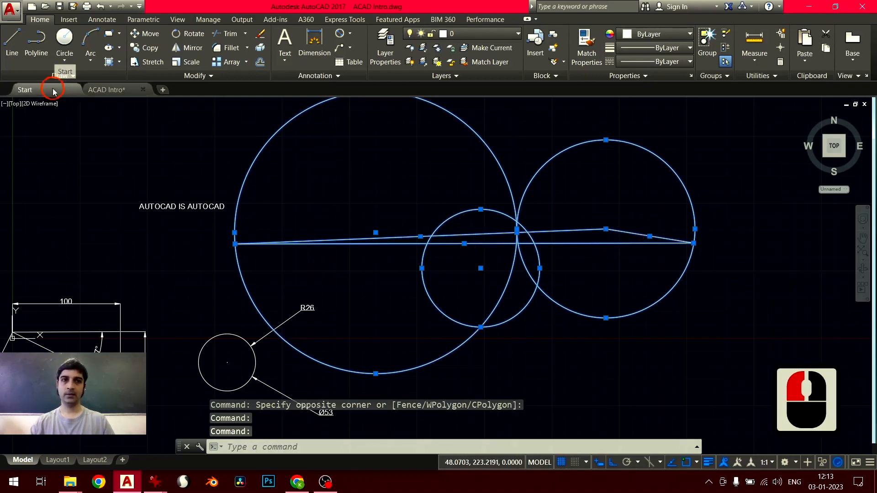
scroll(393, 264, down, 5)
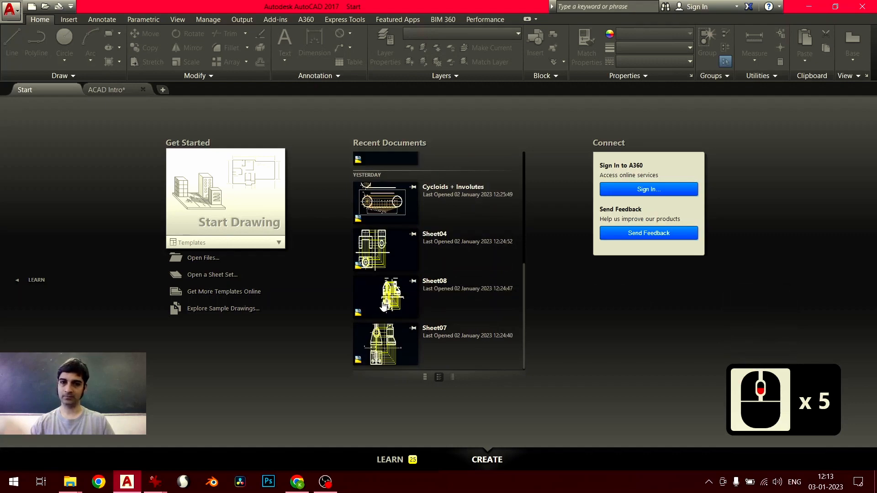
click(384, 307)
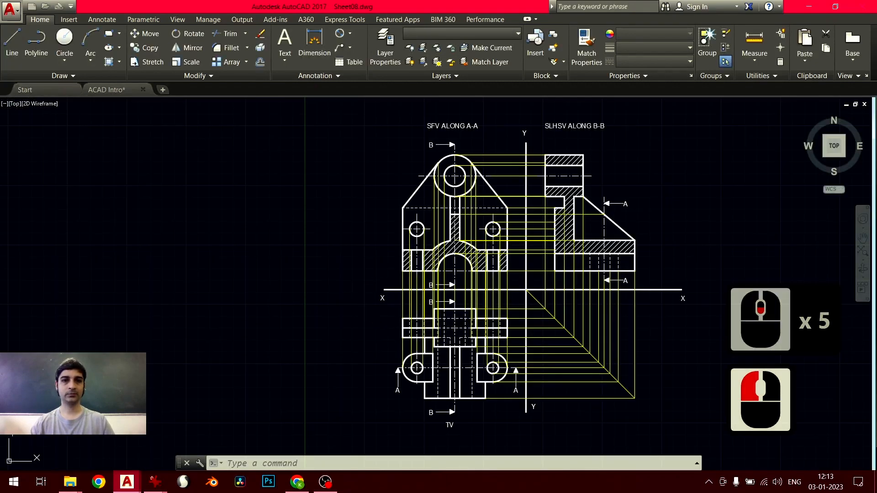
- Inspect the sectional views in Sheet08, and select and deselect the front view's upper-left sloping edge
scroll(454, 234, up, 2)
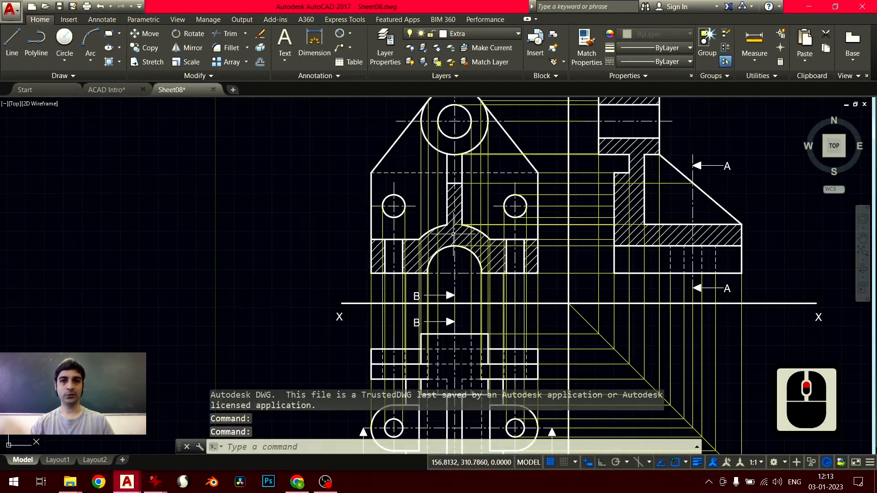
scroll(426, 213, up, 1)
middle_drag(426, 190, 421, 227)
scroll(420, 227, down, 2)
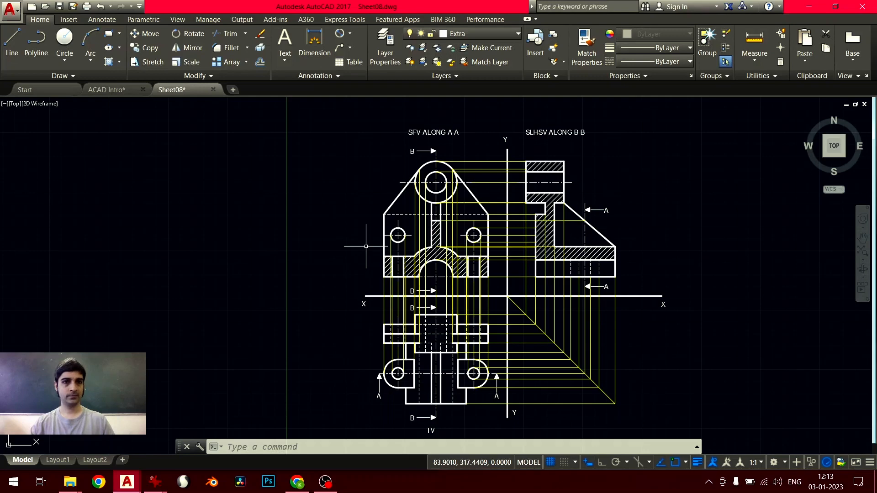
click(401, 192)
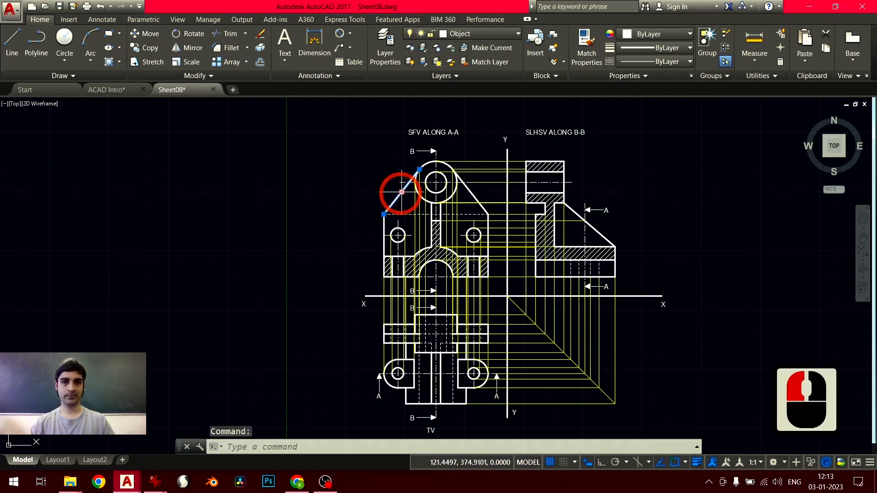
key(Escape)
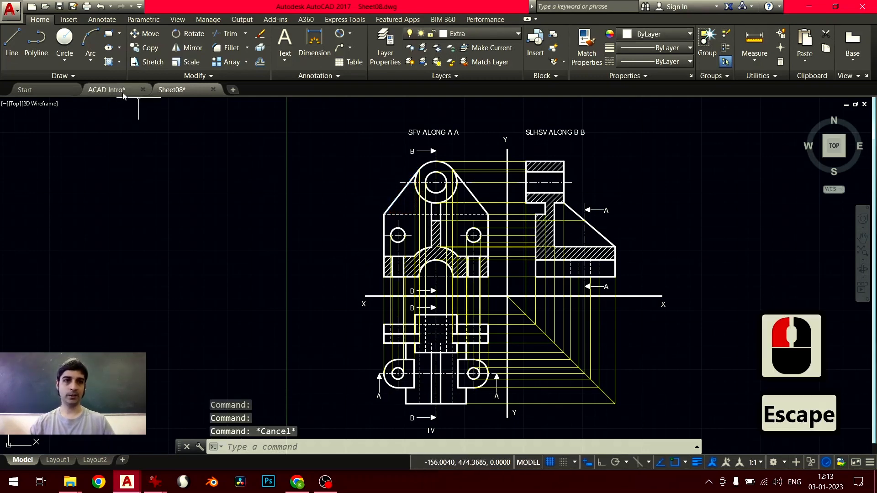
- Return to the ACAD Intro drawing and make room above the large circles
click(122, 92)
scroll(342, 235, down, 3)
scroll(346, 244, up, 2)
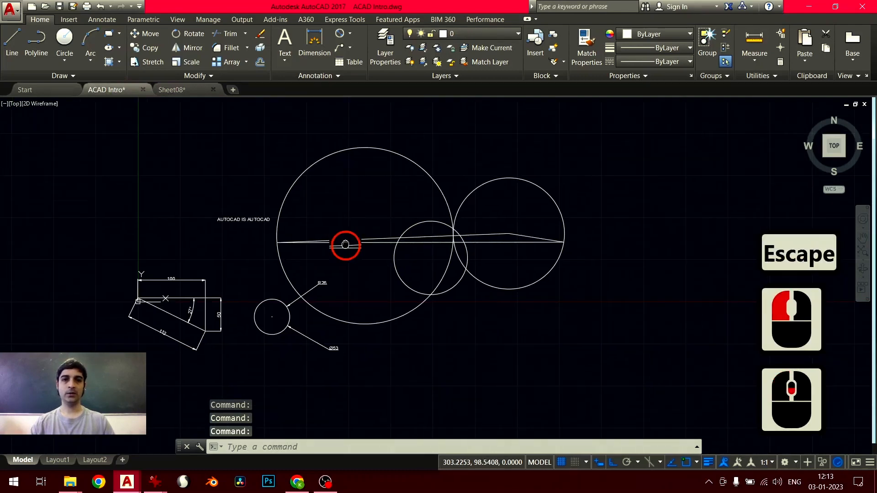
middle_drag(349, 152, 347, 215)
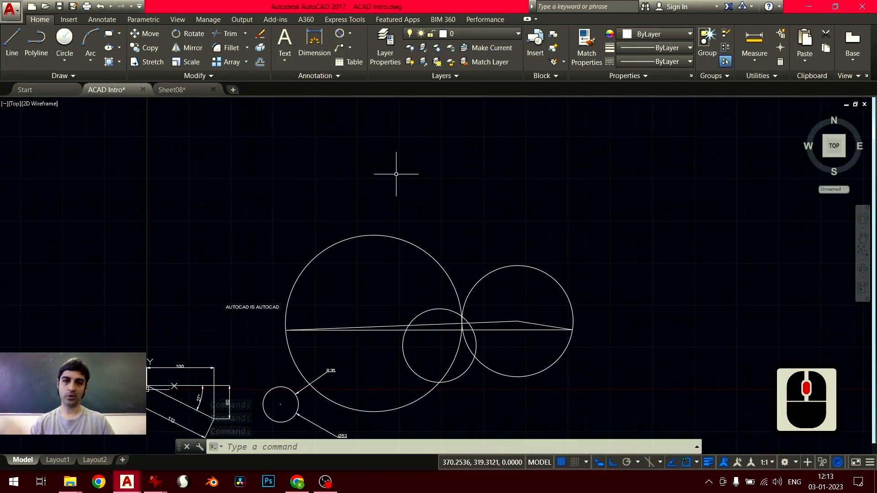
- Try two left-to-right selection windows that only partly enclose the large circles
click(296, 142)
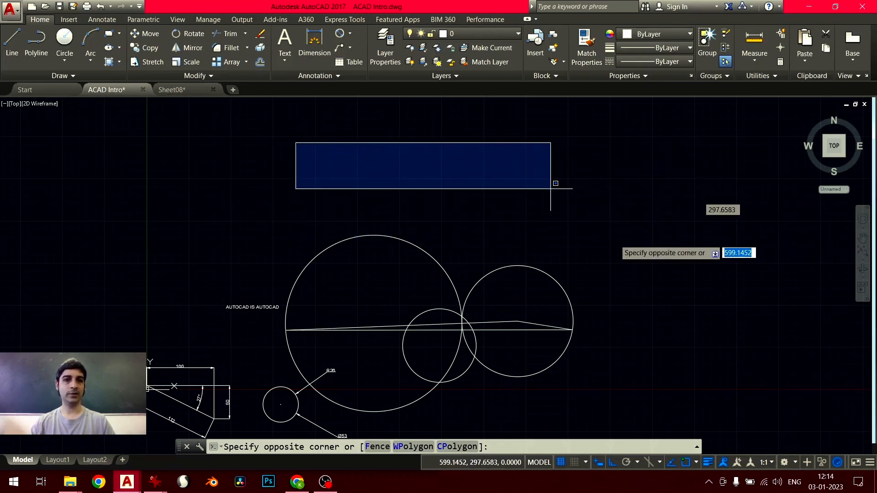
click(690, 255)
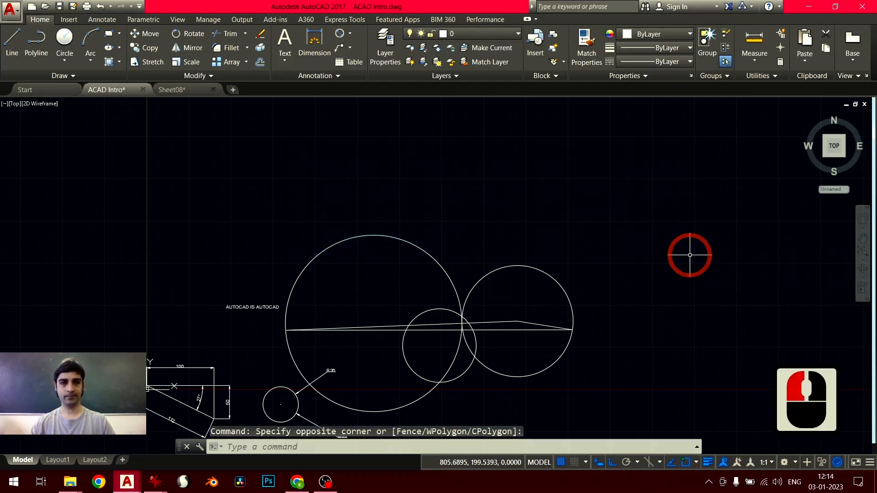
click(363, 145)
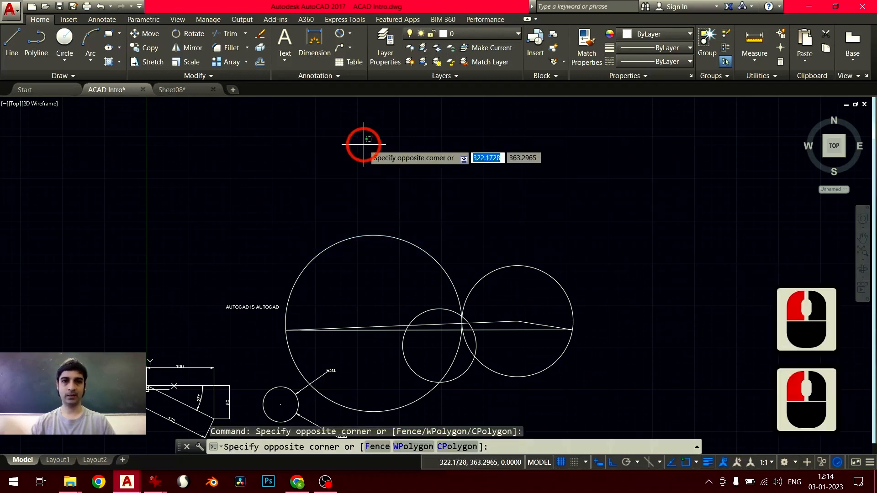
click(662, 307)
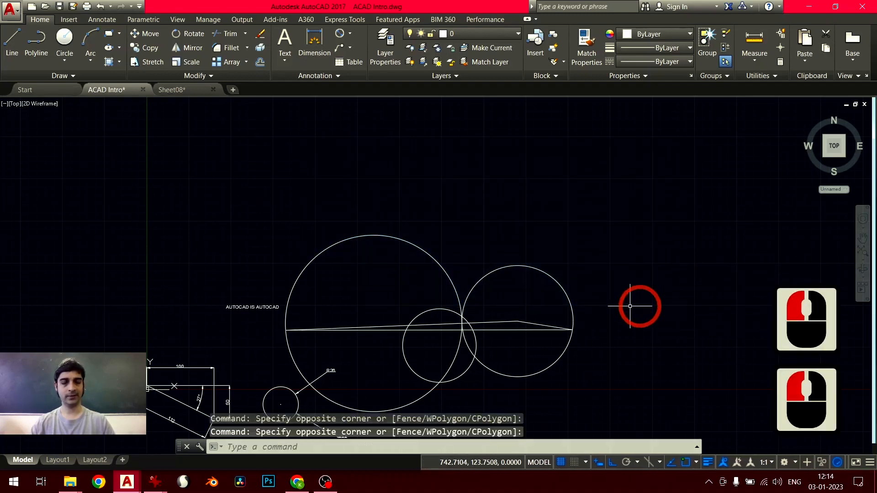
- Select the right-hand circle and the short triangle line inside it with a left-to-right window that fully encloses both
middle_drag(584, 304, 564, 224)
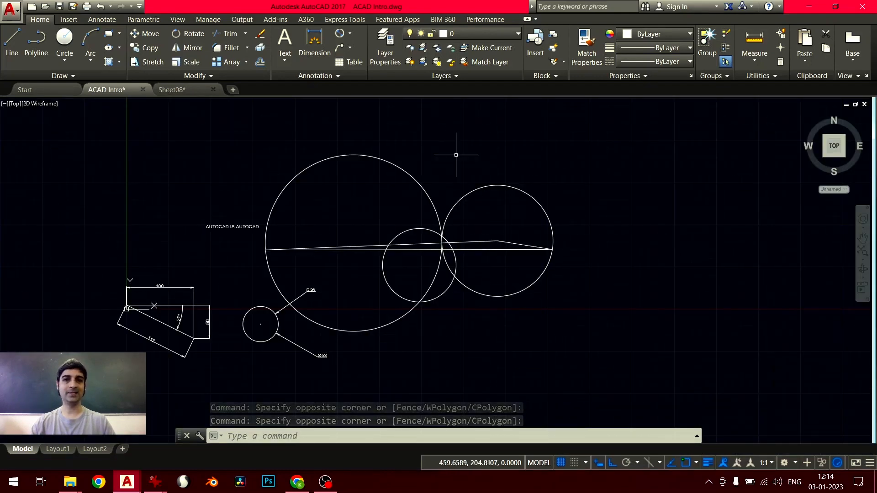
mouse_move(414, 140)
mouse_down()
mouse_move(539, 215)
mouse_move(604, 336)
mouse_up()
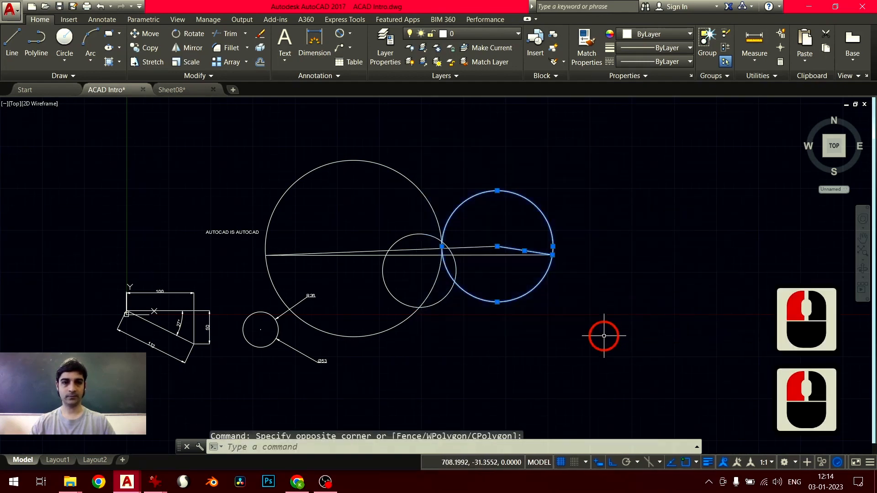
scroll(522, 268, up, 3)
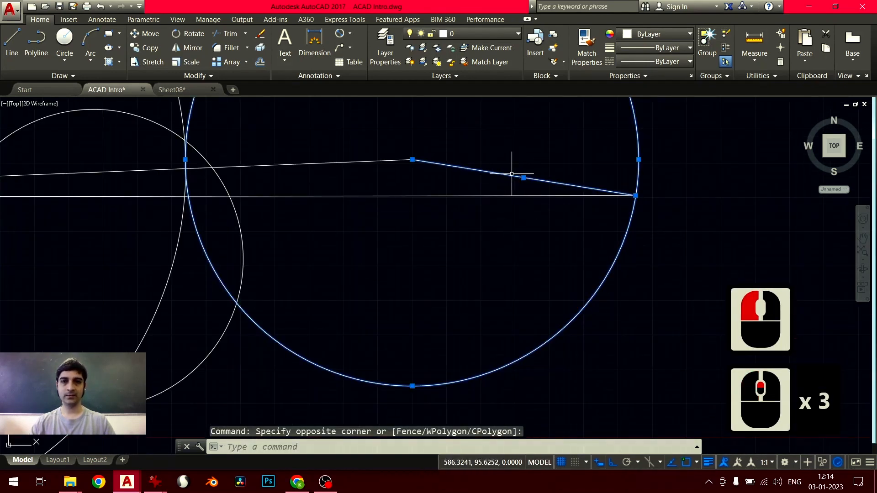
scroll(514, 176, down, 3)
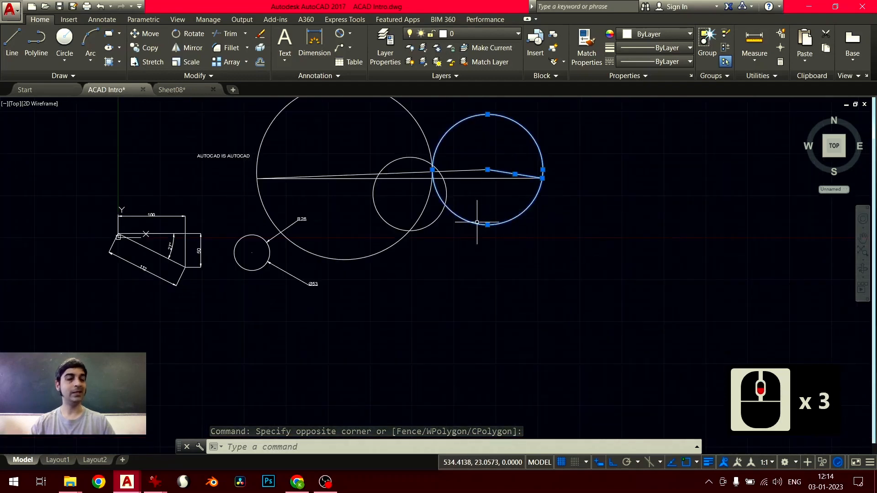
- Clear the current selection and select the three large overlapping circles with a crossing window
middle_drag(456, 218, 469, 254)
scroll(429, 243, up, 2)
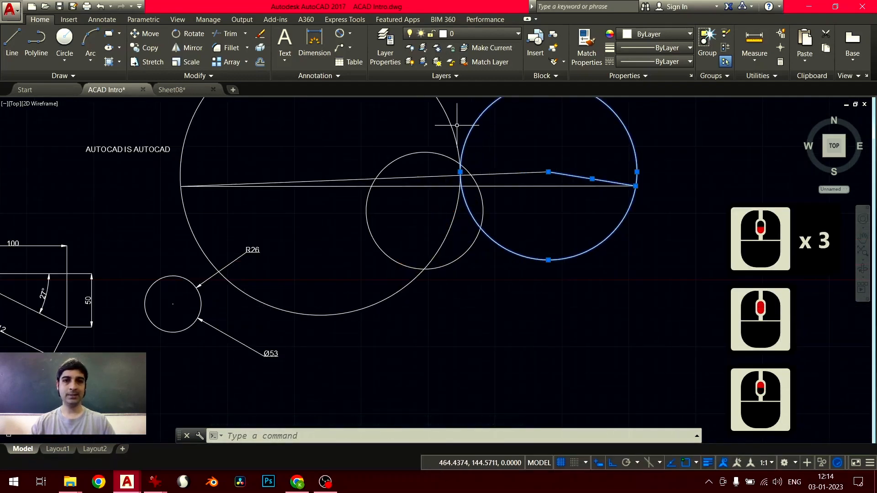
scroll(495, 233, down, 2)
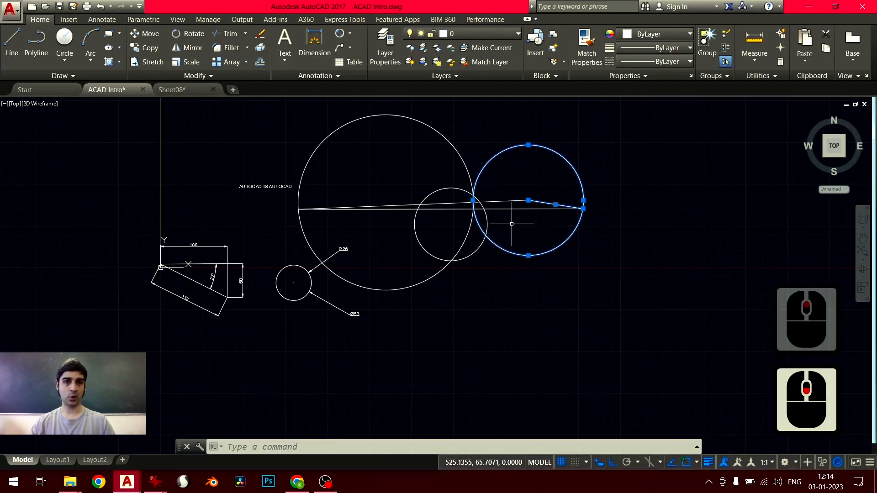
middle_drag(513, 225, 502, 265)
key(Escape)
key(Escape)
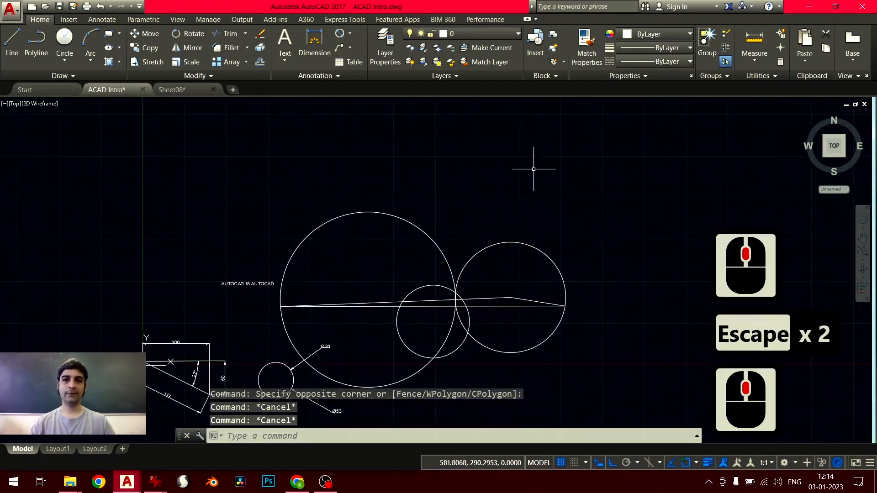
click(566, 151)
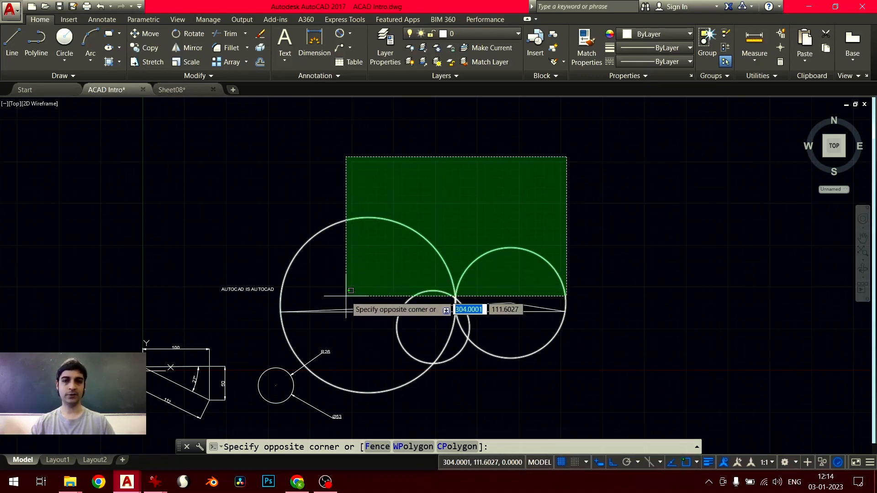
click(346, 296)
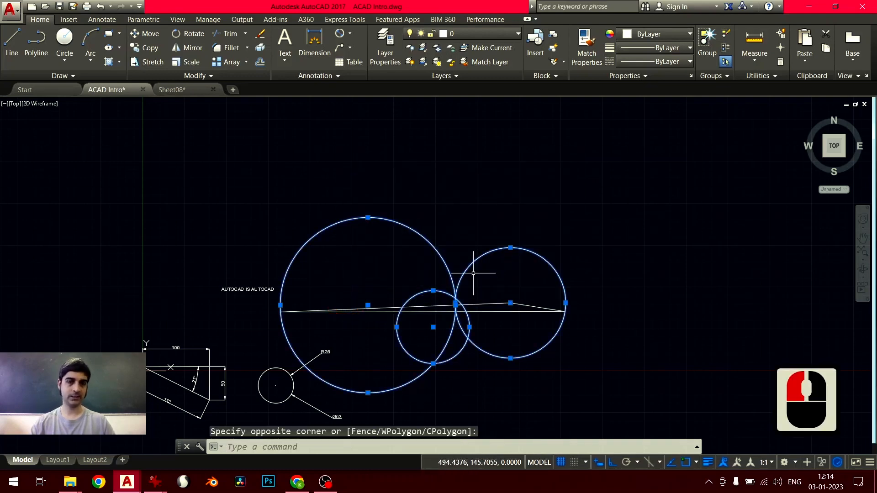
- Switch to the Sheet08 drawing, window-select the whole sectional front view above the X axis, and clear the selection
click(177, 90)
scroll(397, 220, up, 3)
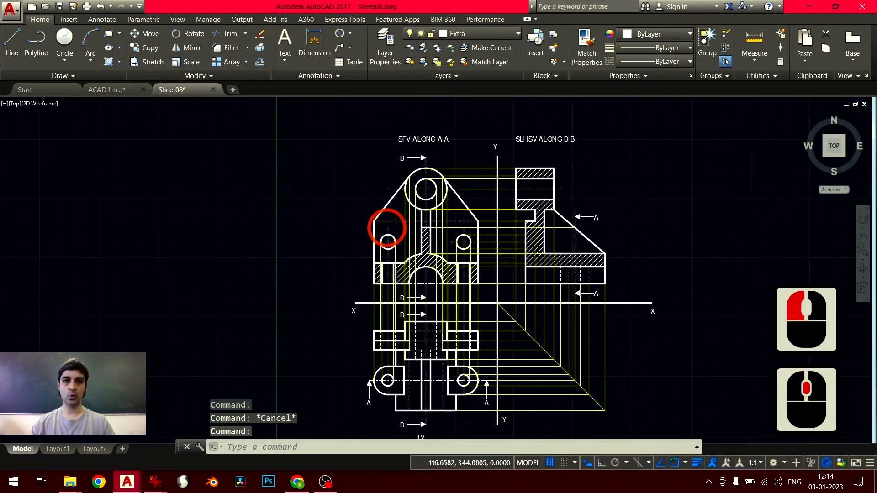
scroll(366, 232, down, 3)
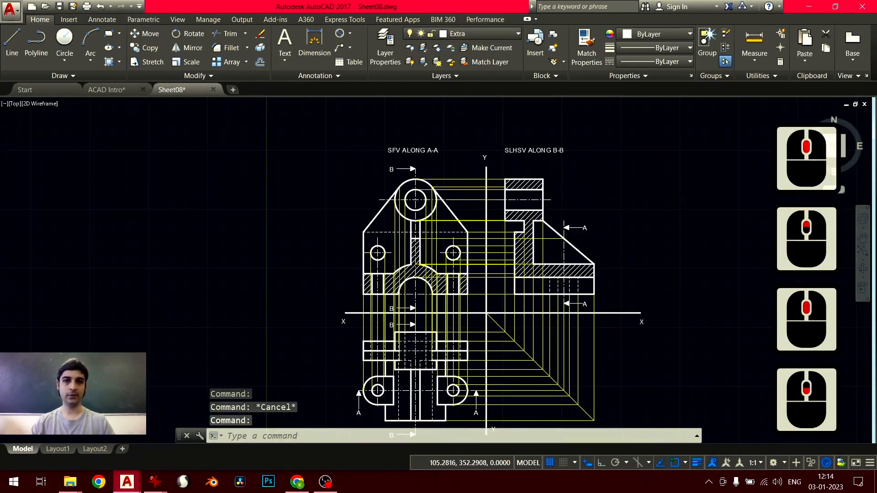
scroll(366, 231, up, 3)
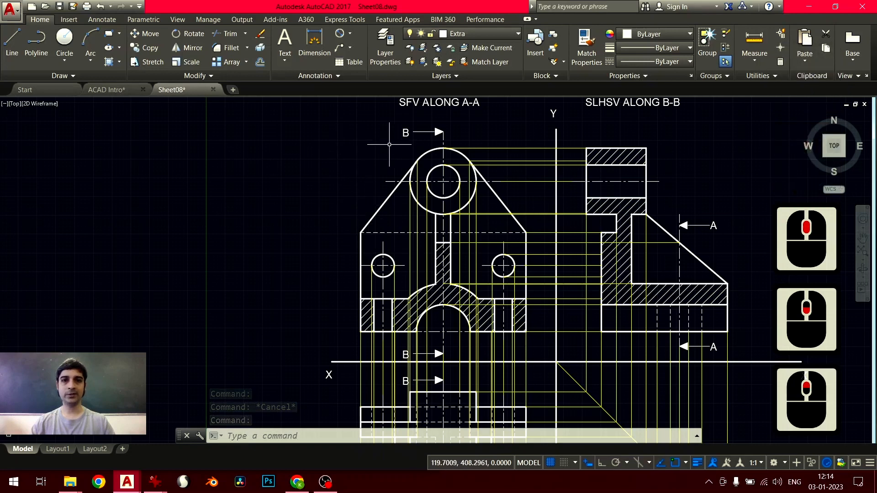
click(322, 111)
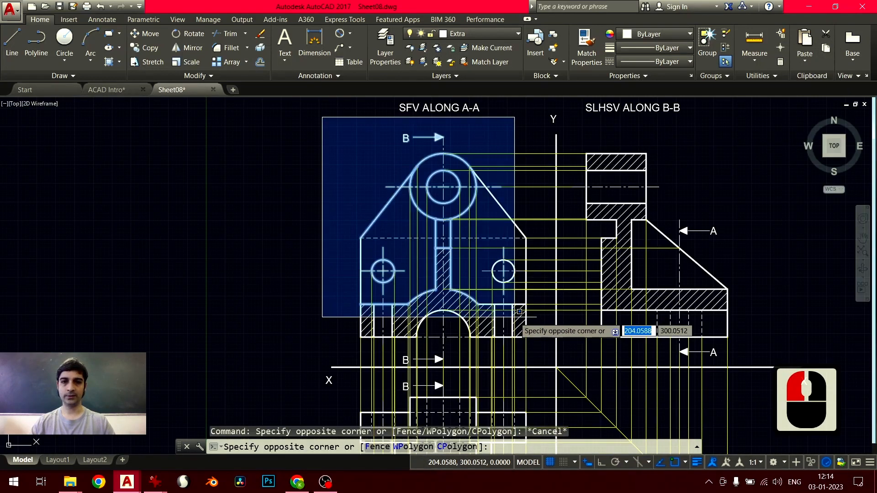
click(542, 367)
mouse_move(538, 357)
middle_down()
mouse_move(523, 320)
mouse_move(520, 206)
mouse_move(524, 242)
middle_up()
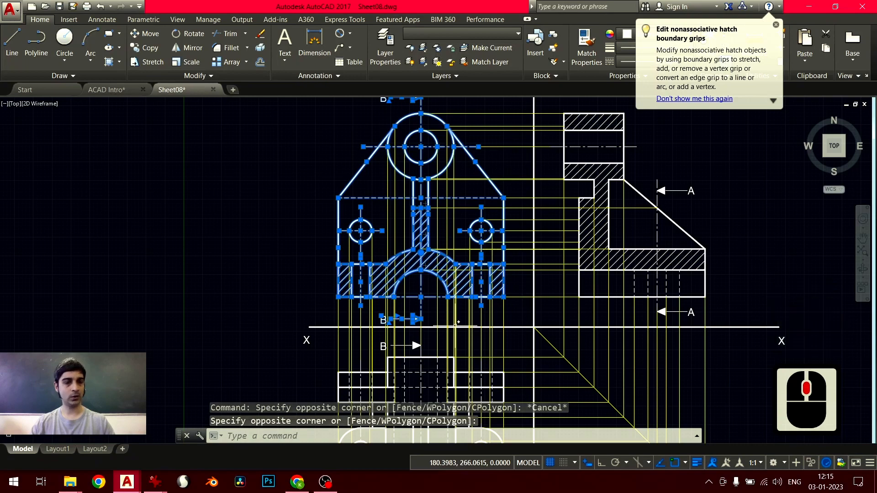
key(Escape)
key(Escape)
middle_drag(560, 249, 529, 286)
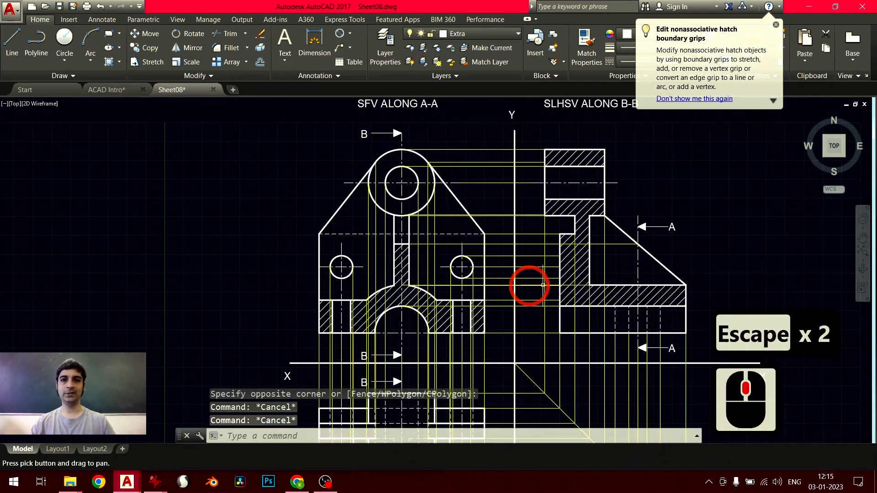
- Select the horizontal projection lines between the front and side views with a narrow crossing window, and deselect them
click(508, 143)
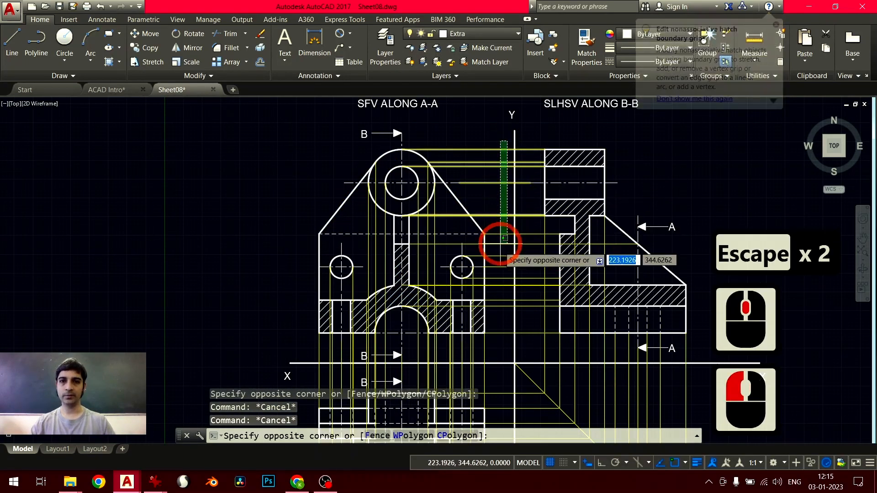
click(502, 322)
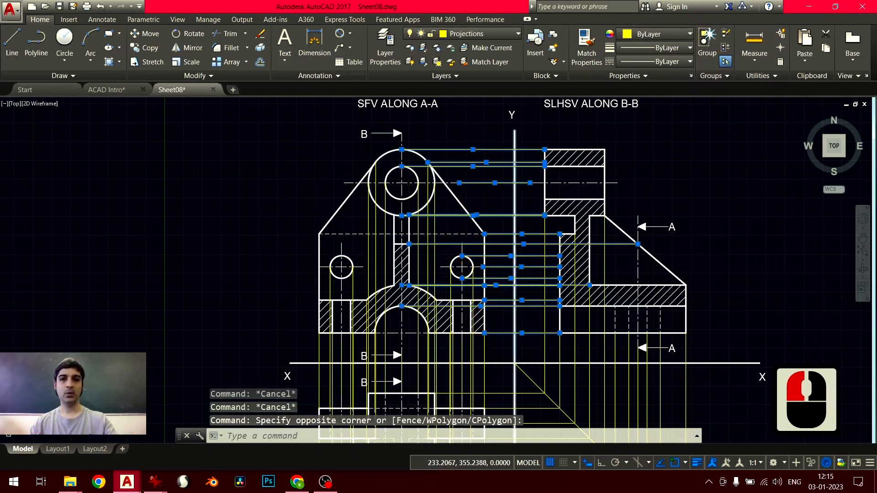
key(Escape)
scroll(452, 183, down, 2)
middle_drag(454, 212, 483, 202)
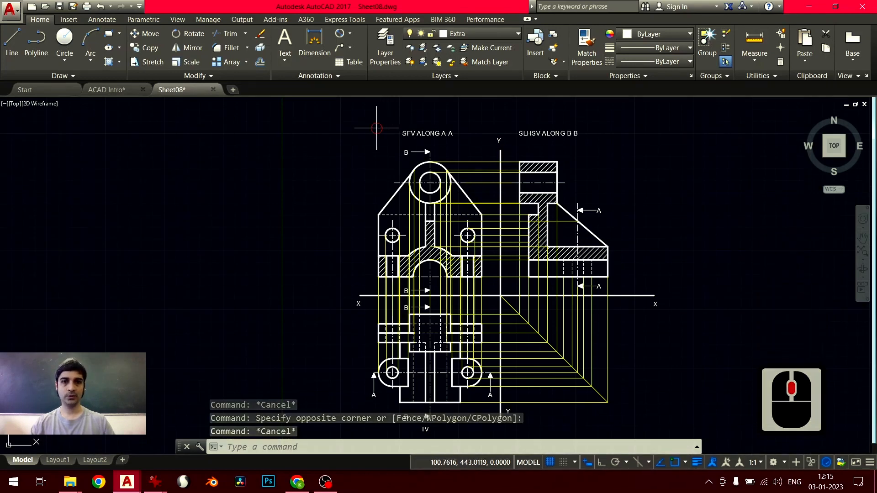
- Window-select both sectional views above the X axis together with their titles, and clear the selection
click(377, 128)
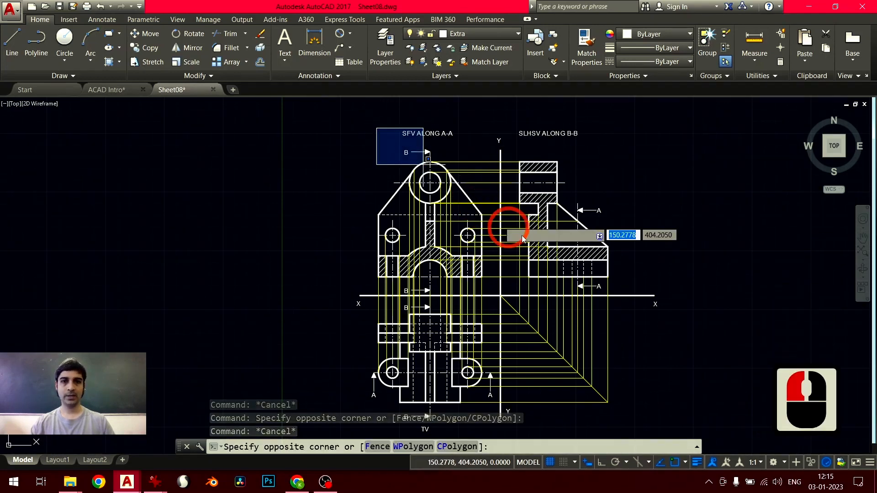
click(658, 292)
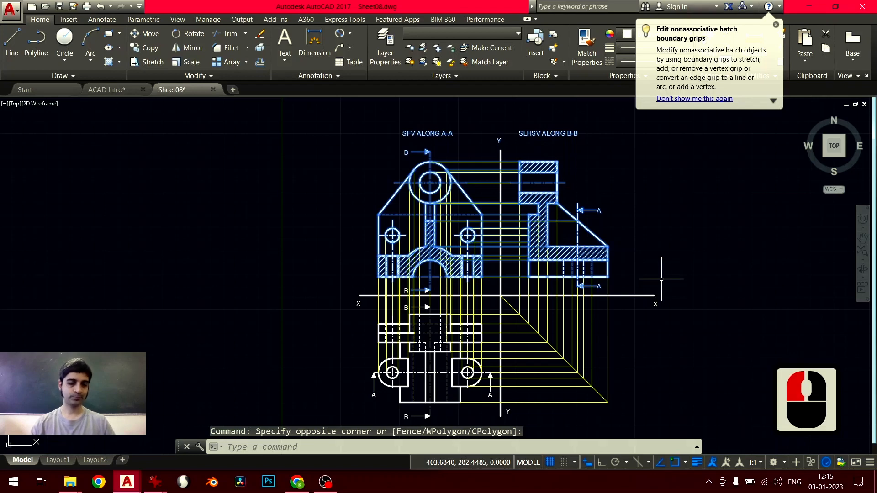
key(Escape)
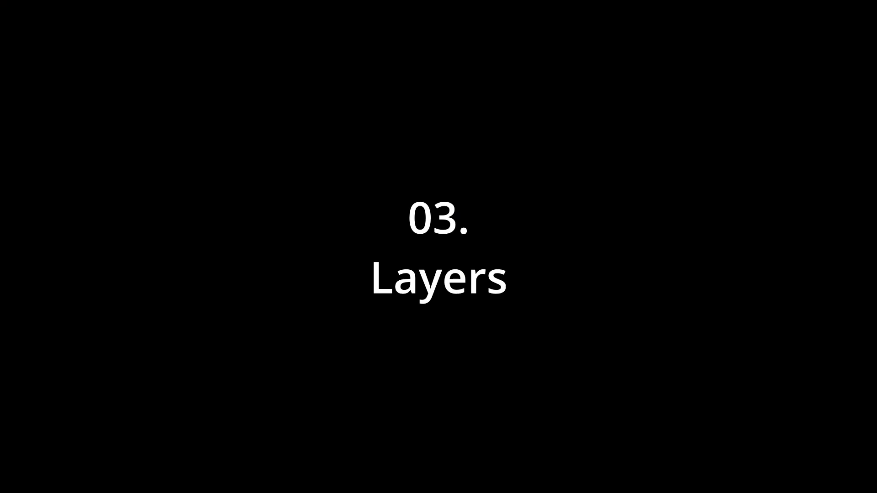
- Return to the ACAD Intro drawing and check which layers it contains
key(alt+Tab)
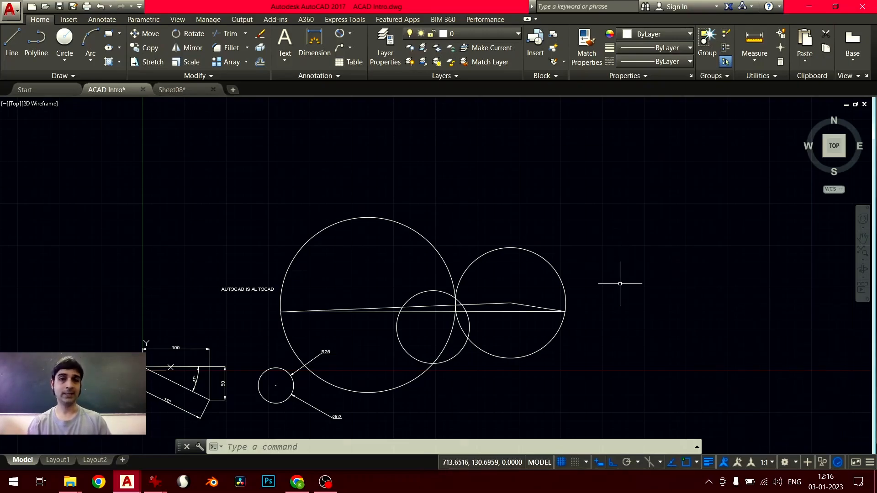
mouse_move(579, 273)
middle_down()
mouse_move(544, 238)
mouse_move(544, 210)
middle_up()
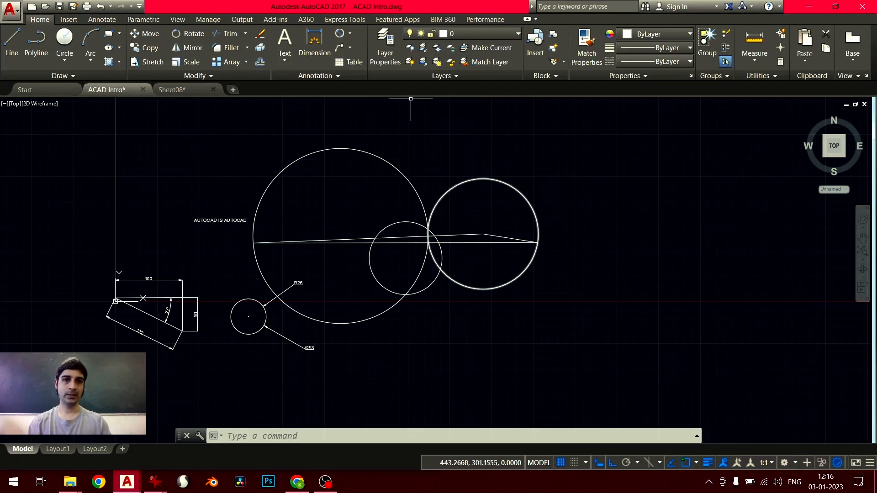
click(487, 34)
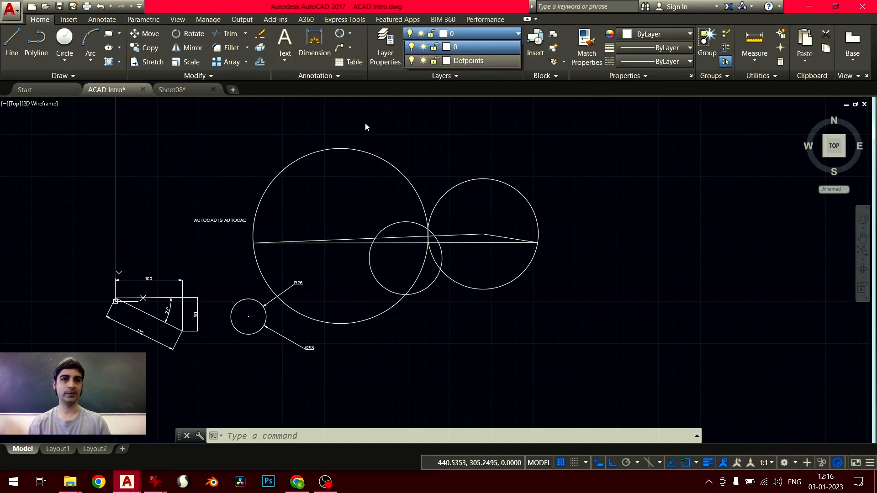
click(210, 131)
- Switch to the Sheet08 drawing and review its list of layers
click(172, 90)
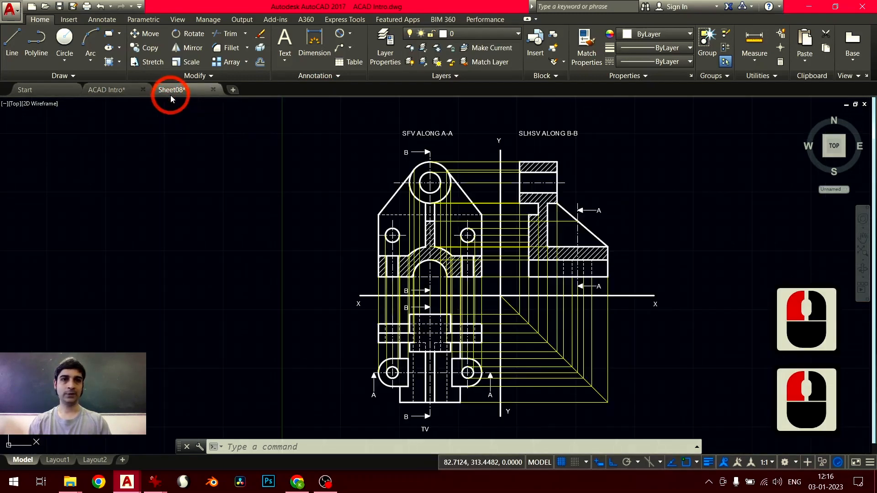
click(502, 34)
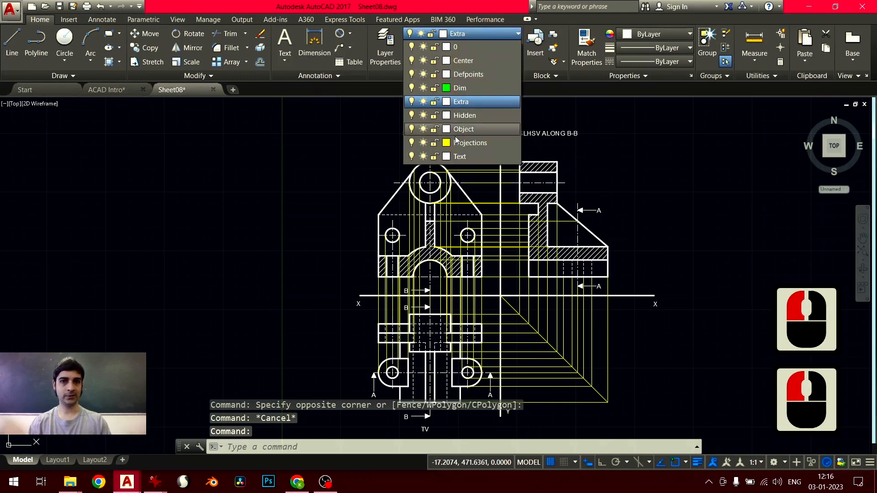
click(489, 36)
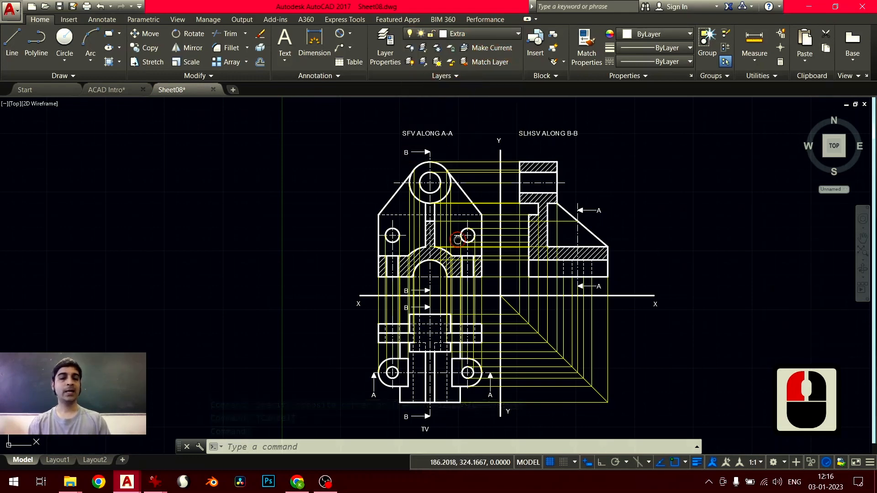
- Examine the object, hidden, center and projection lines in the Sheet08 views up close and as a whole
middle_drag(456, 239, 430, 228)
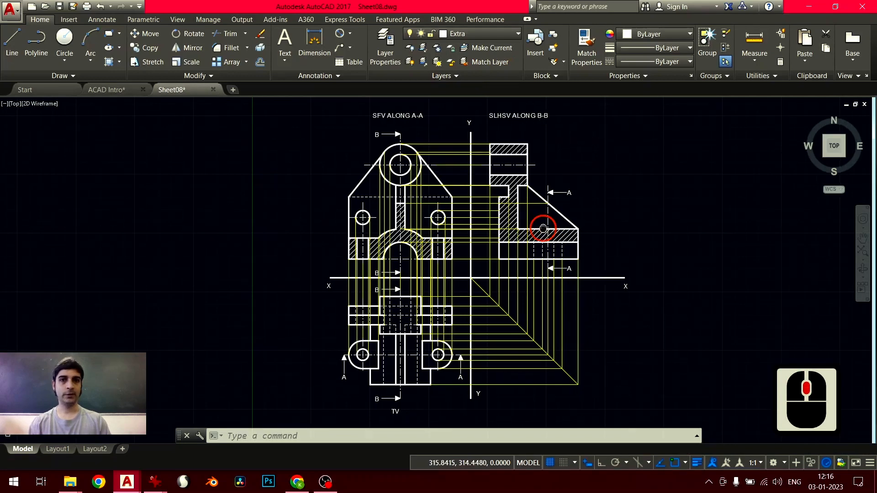
middle_drag(551, 237, 524, 227)
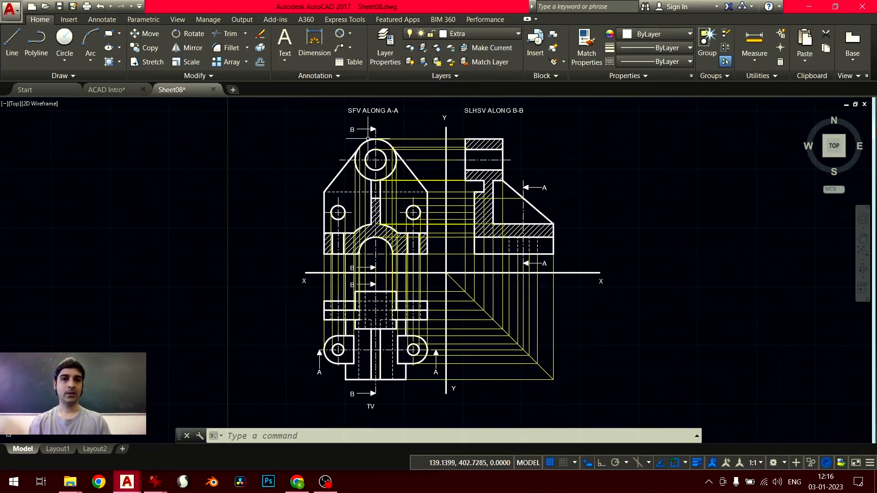
scroll(325, 189, up, 3)
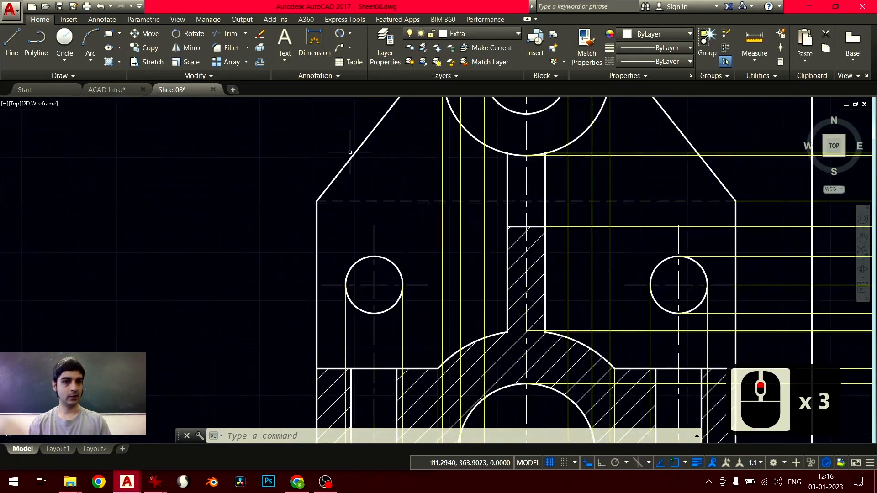
scroll(350, 152, down, 3)
scroll(350, 152, down, 5)
mouse_move(434, 218)
middle_down()
mouse_move(489, 216)
mouse_move(434, 224)
middle_up()
scroll(489, 216, up, 2)
scroll(489, 217, down, 2)
scroll(479, 224, up, 1)
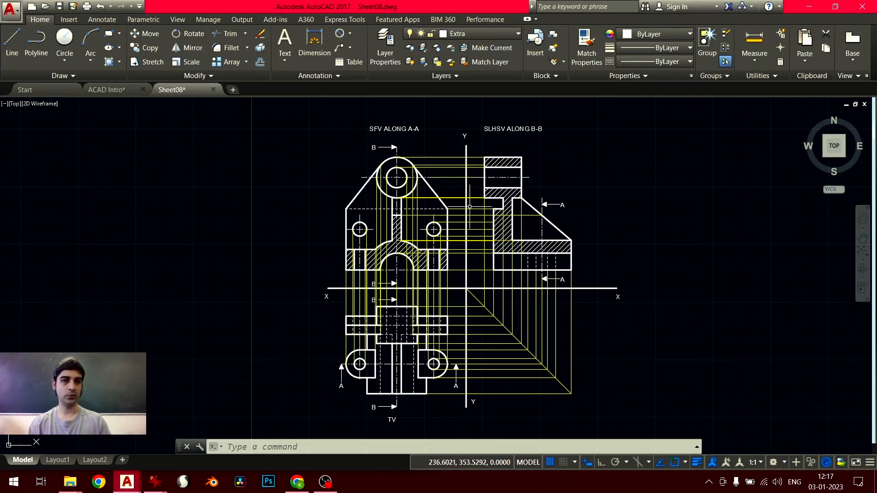
- Turn the Projections layer off to hide the projection lines, and turn it back on
click(518, 35)
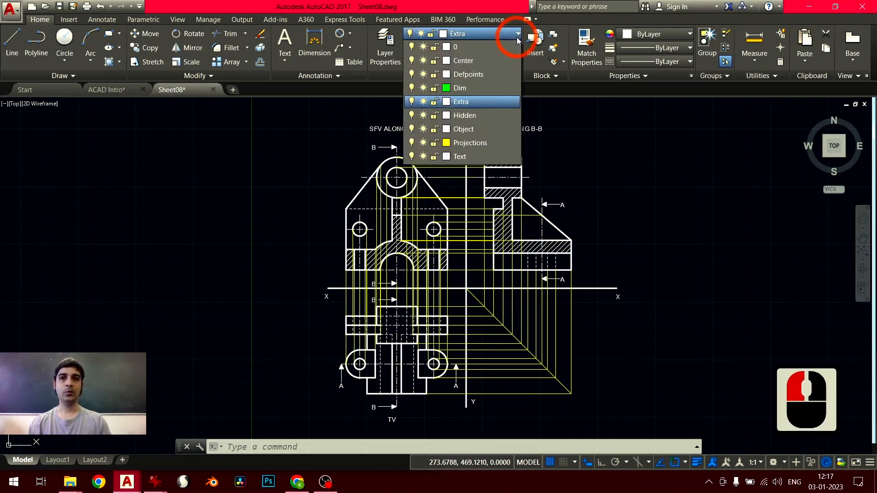
click(412, 143)
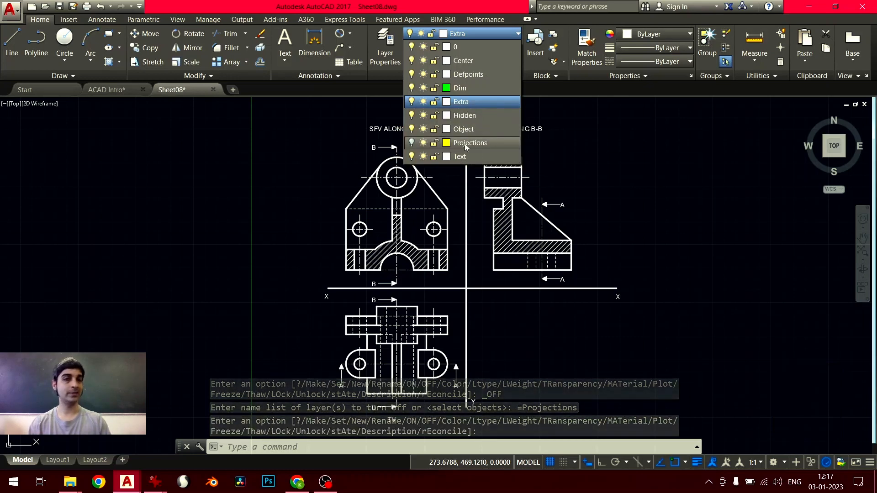
click(411, 143)
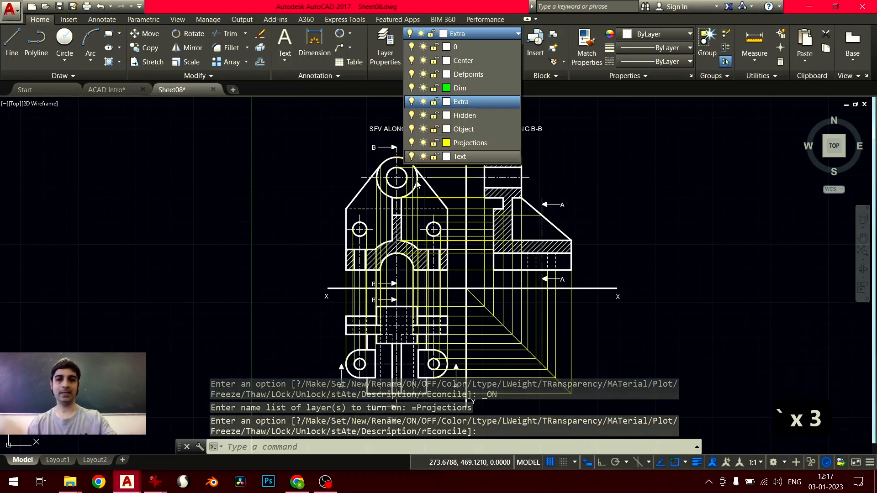
key(Escape)
key(Escape)
key(Escape)
- Lock the Object layer in the Sheet08 drawing
scroll(376, 227, up, 2)
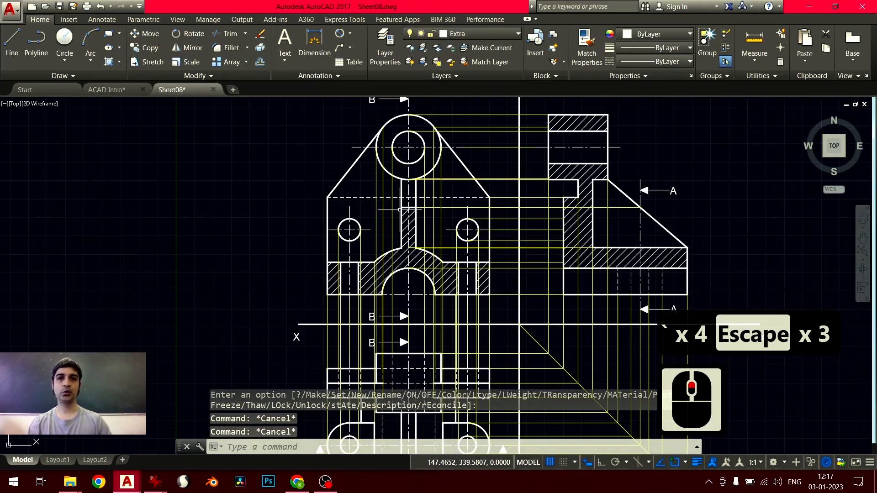
click(507, 33)
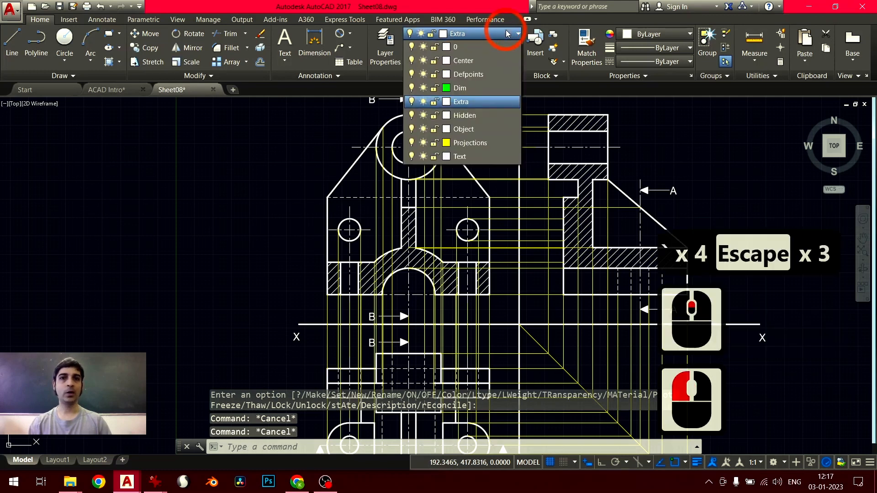
click(435, 129)
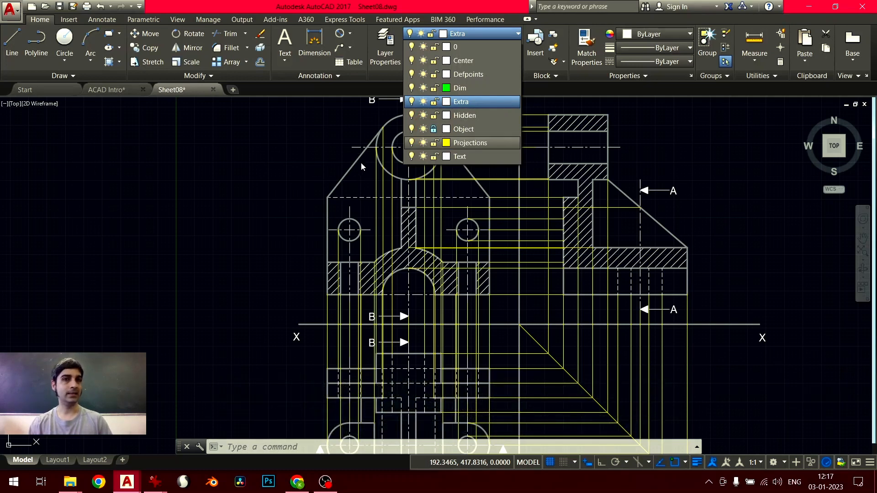
click(311, 170)
- Select everything in the Sheet08 drawing and erase it with the Object layer locked
middle_click(319, 176)
middle_click(318, 177)
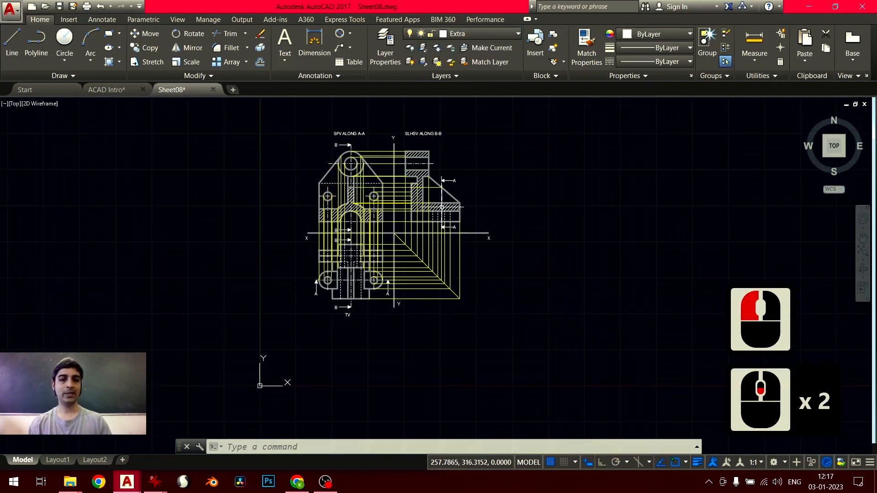
key(Escape)
key(Escape)
key(ctrl+a)
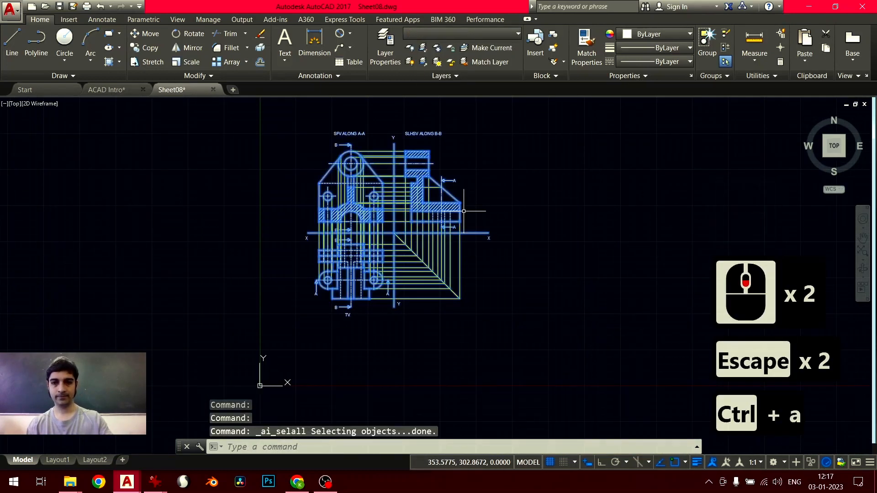
scroll(402, 242, up, 2)
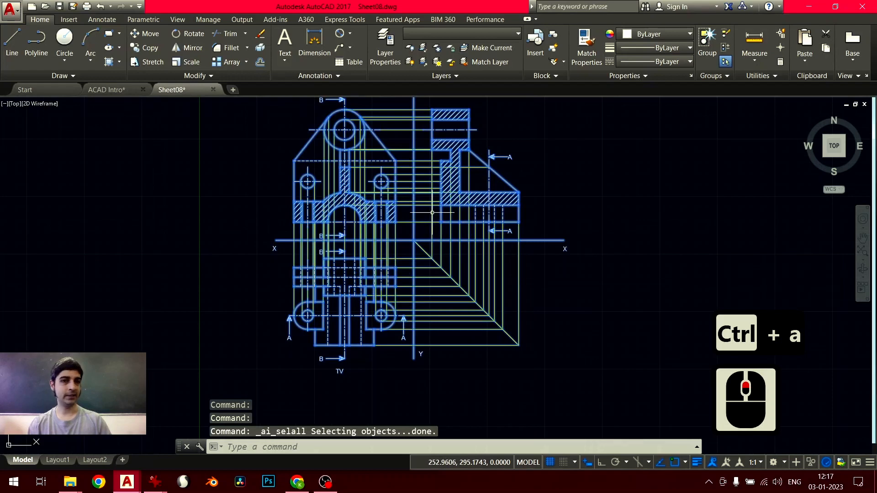
middle_drag(428, 219, 452, 249)
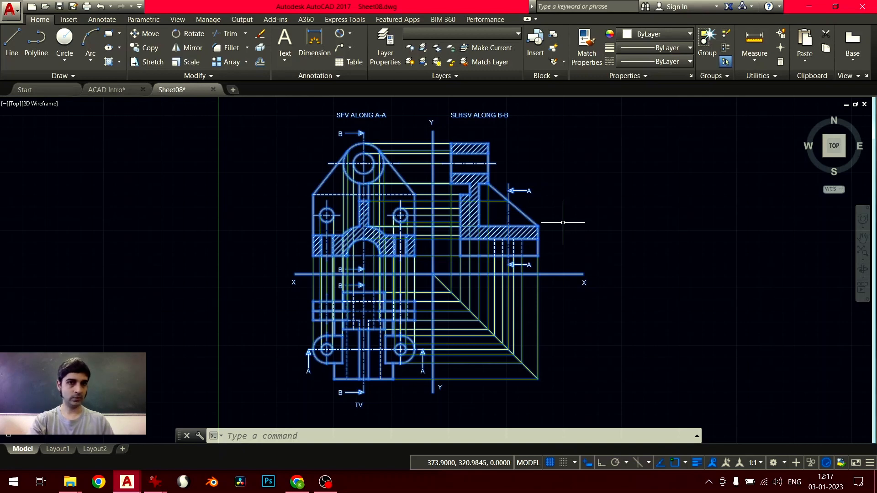
key(Delete)
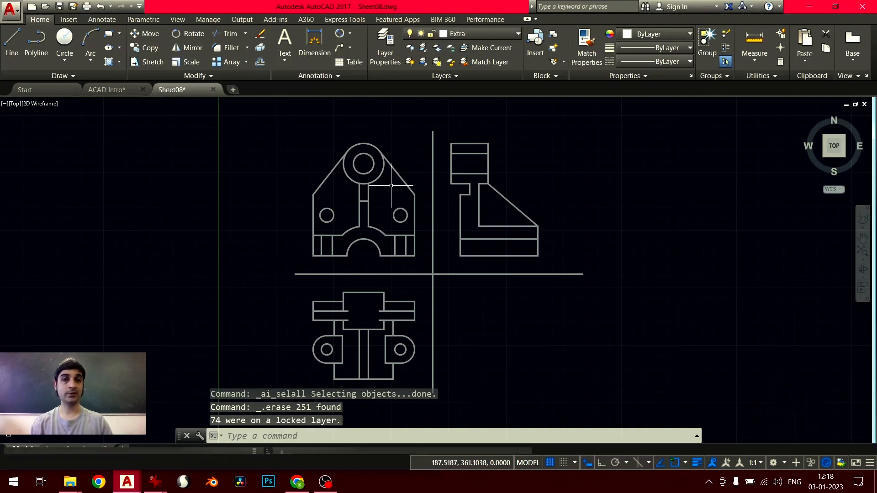
- Unlock the Object layer and check its state in the Sheet08 layer list
click(512, 35)
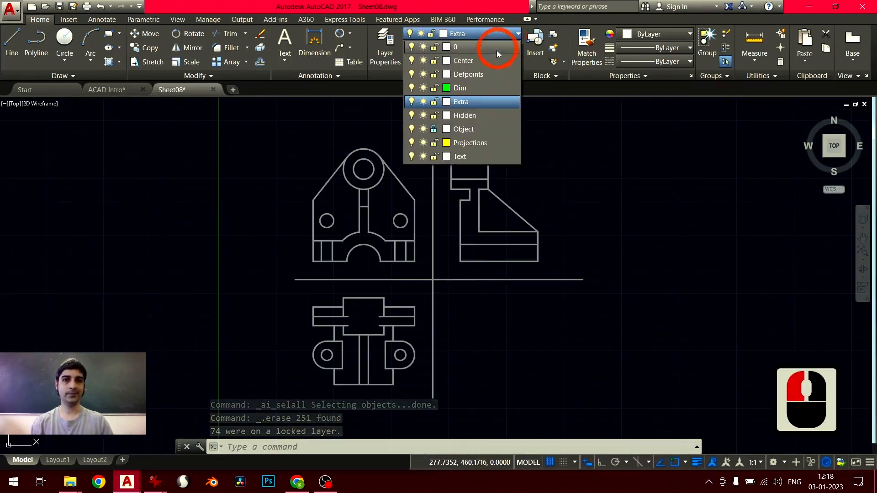
click(434, 130)
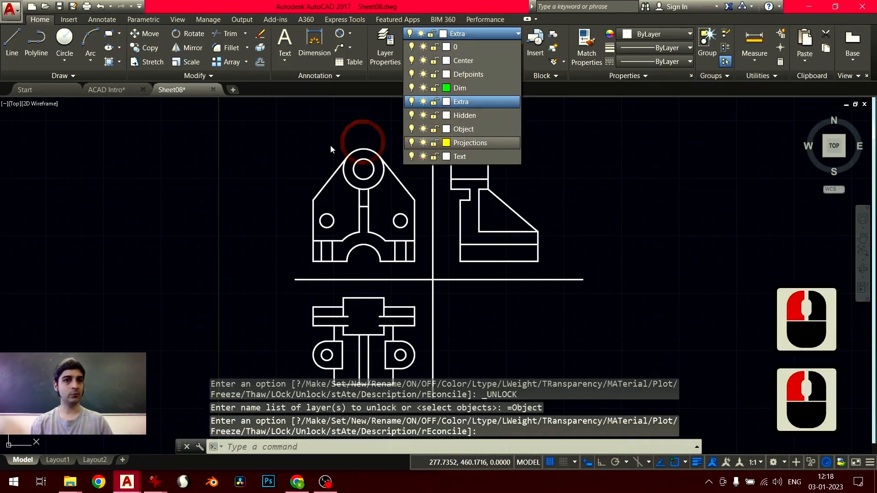
click(320, 156)
click(495, 39)
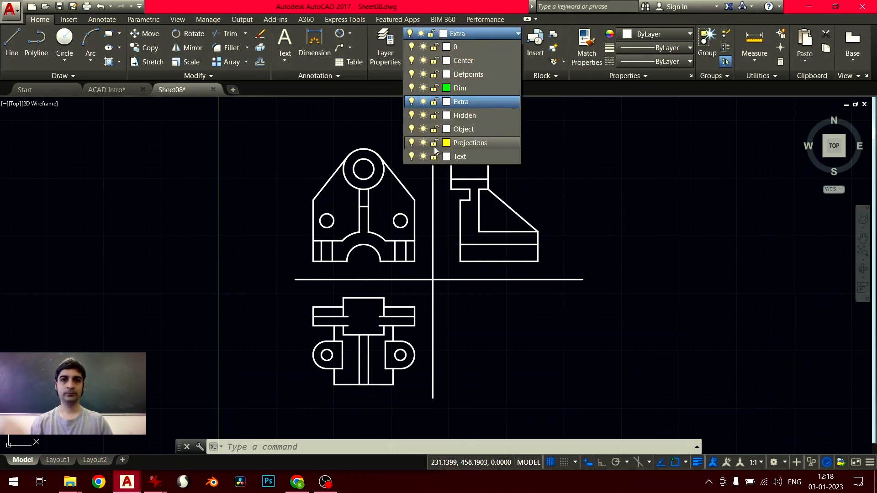
click(425, 217)
scroll(436, 236, down, 2)
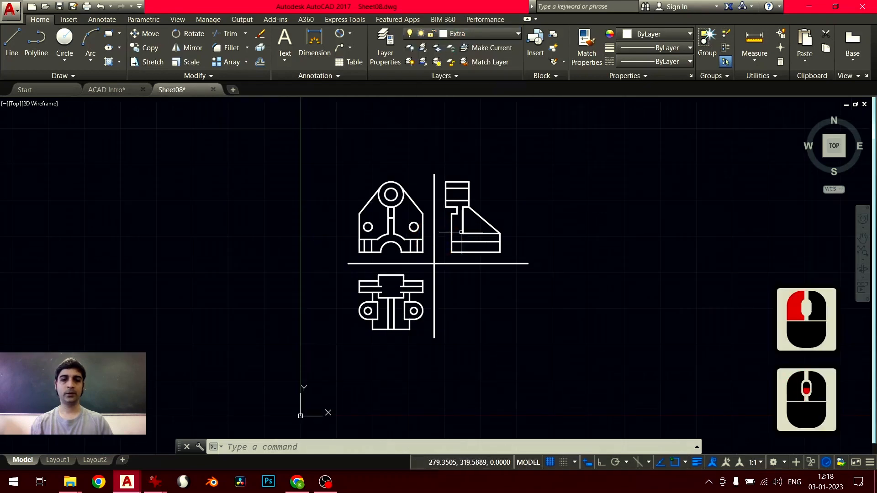
- Undo the Object layer's unlocking, the erasure of the drawing and the earlier locking of the Object layer
key(ctrl+z)
key(ctrl+z)
key(ctrl+z)
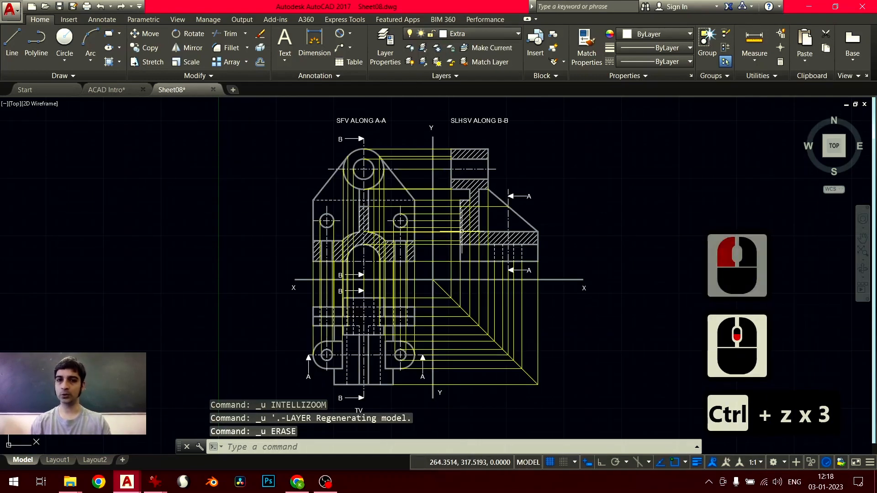
key(ctrl+z)
key(ctrl+z)
key(ctrl+z)
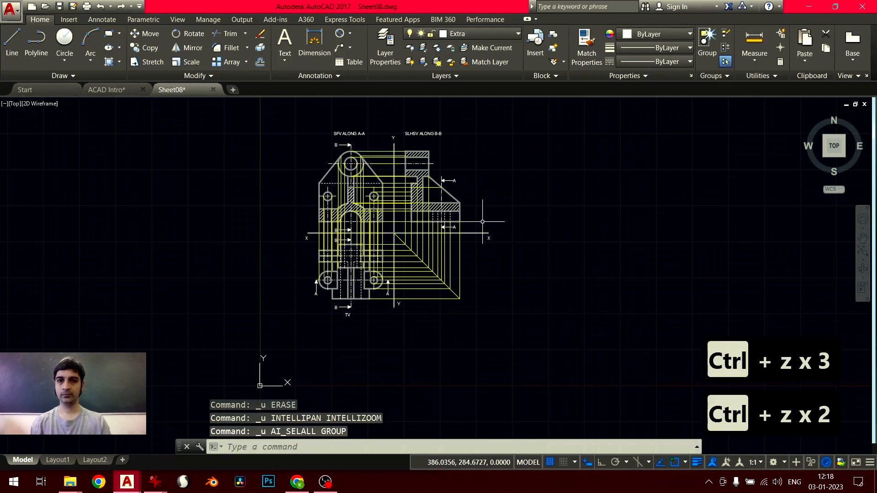
key(ctrl+z)
key(ctrl+z)
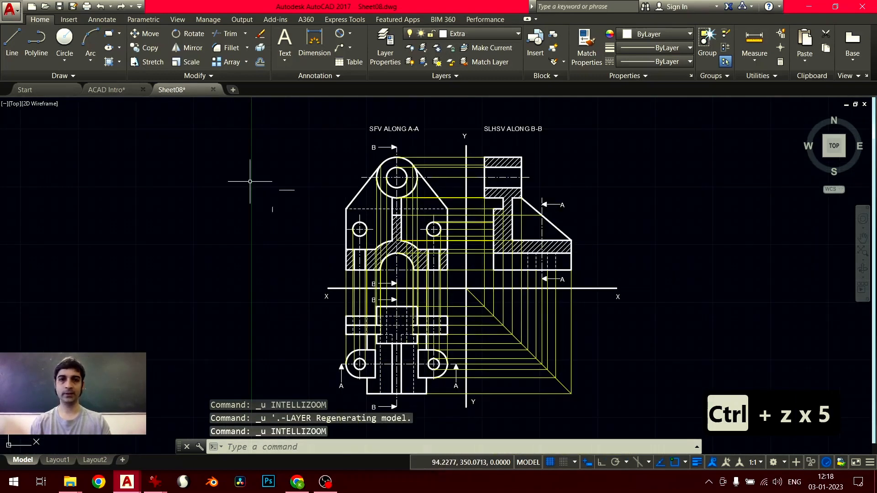
- Switch to the ACAD Intro drawing, check its layer list and open the Layer Properties Manager
click(109, 91)
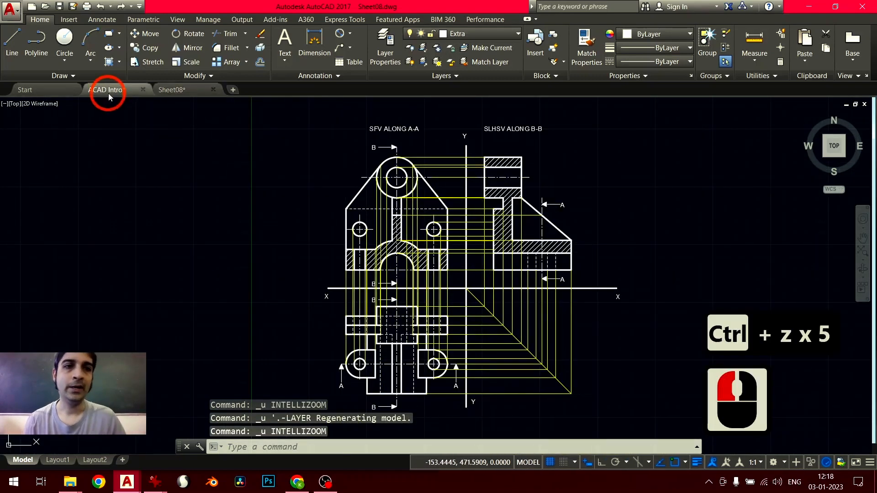
click(479, 35)
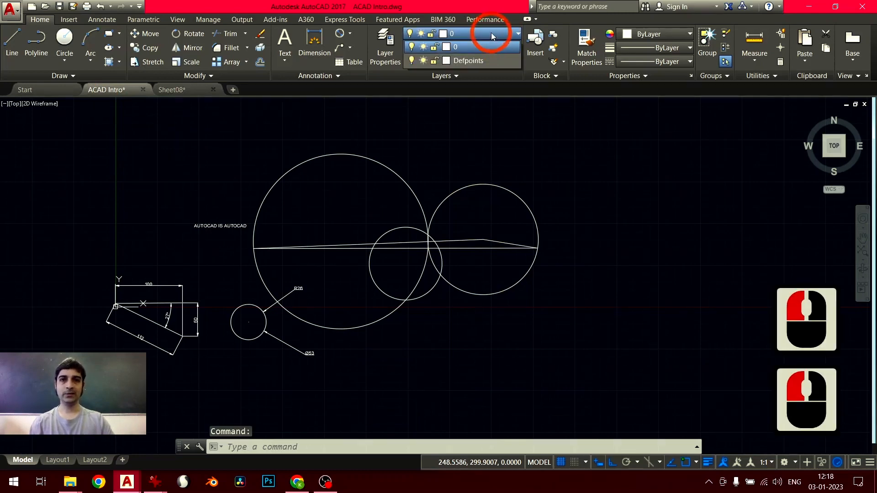
click(492, 35)
click(393, 42)
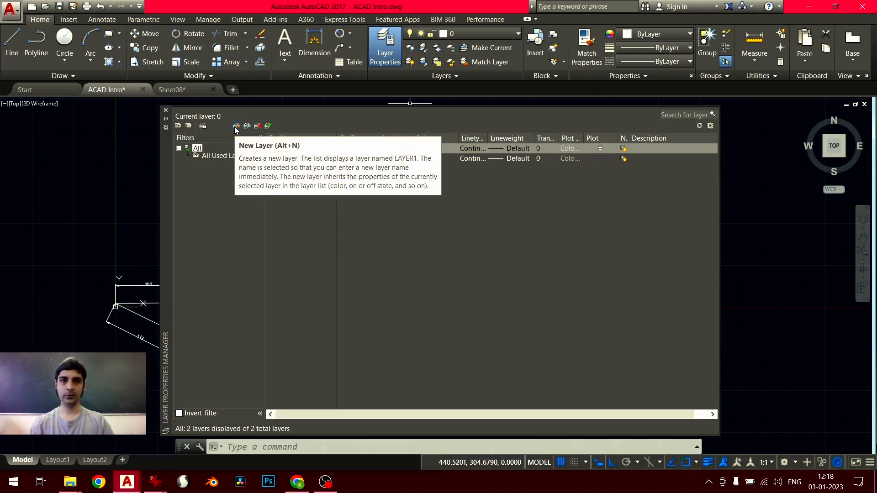
click(287, 201)
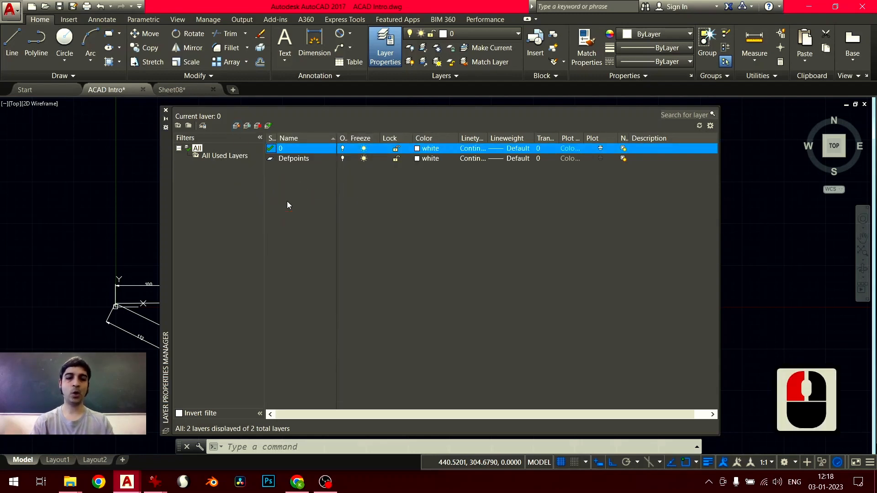
click(287, 201)
double_click(301, 197)
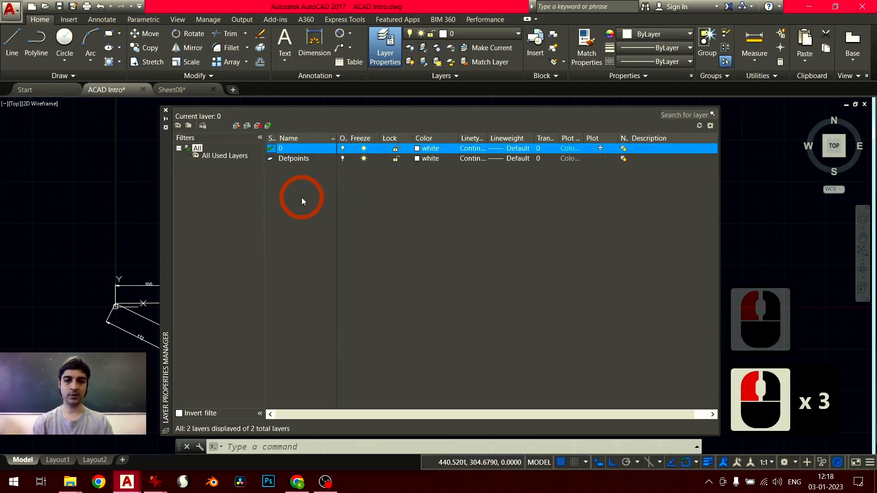
- Create two new layers named Object and Hidden in the ACAD Intro drawing
key(alt+n)
text(Object)
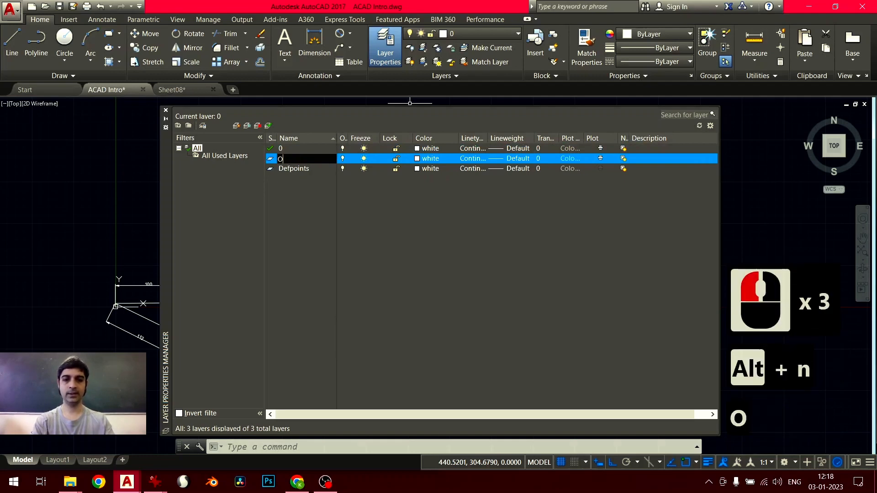
key(Return)
key(alt+n)
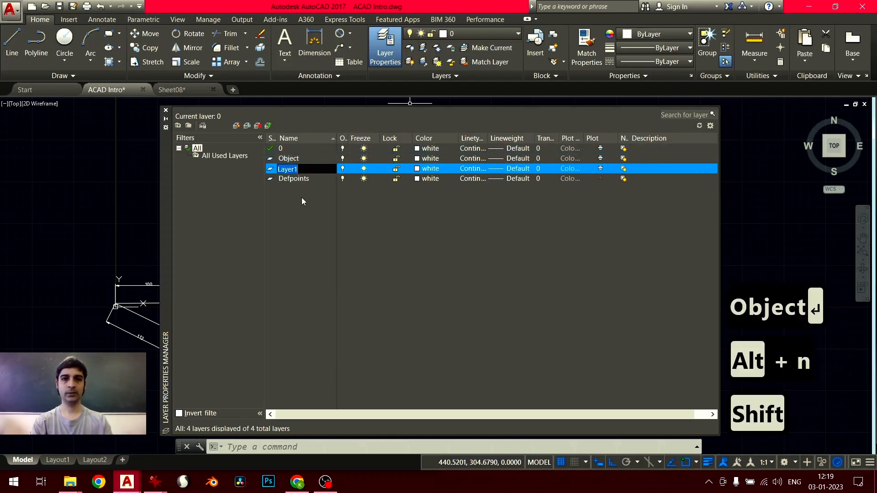
text(Hidden)
key(Return)
- Add two more layers named Projection and Dimensions
key(alt+n)
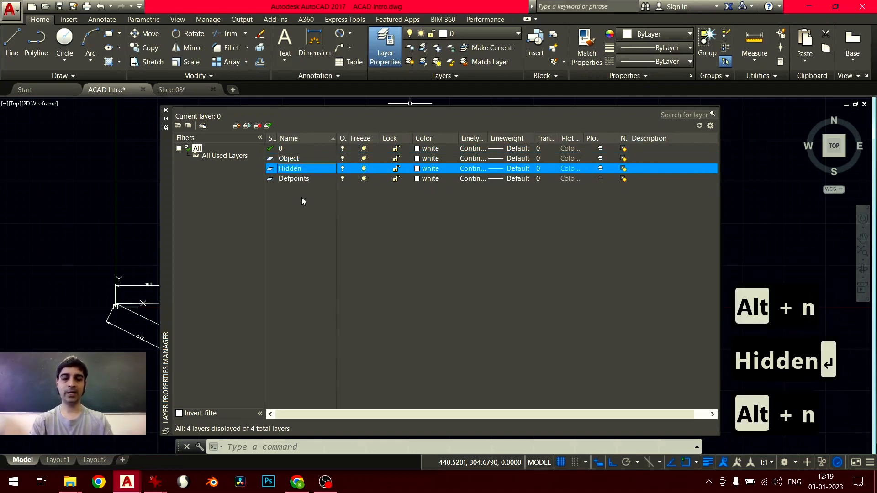
text(Projection)
key(Return)
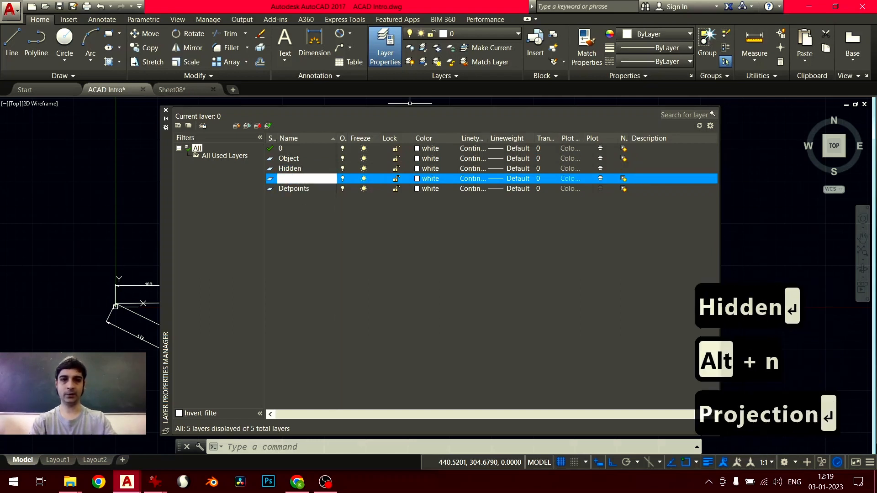
key(alt+n)
text(D)
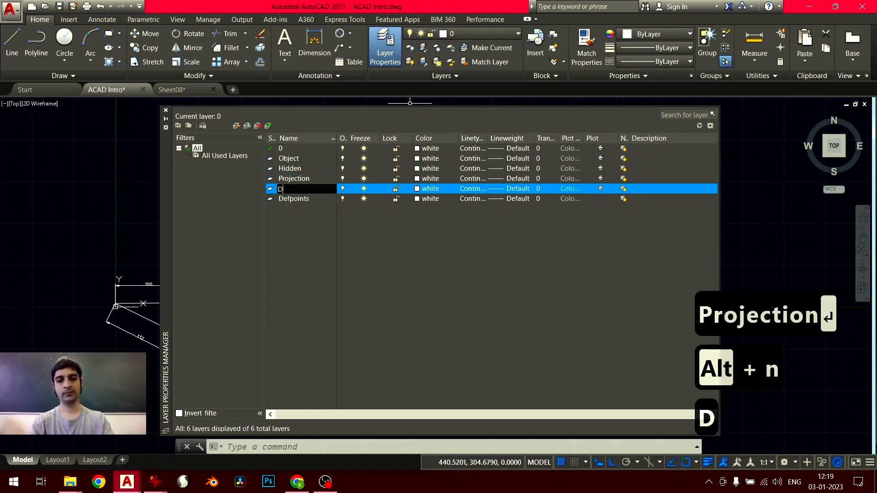
text(imensions)
key(Return)
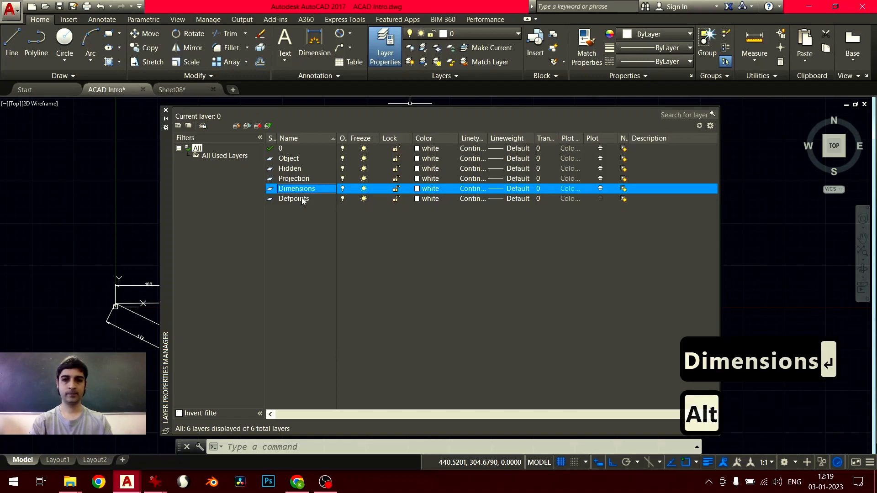
- Add two more layers named Text and Extra
key(alt+n)
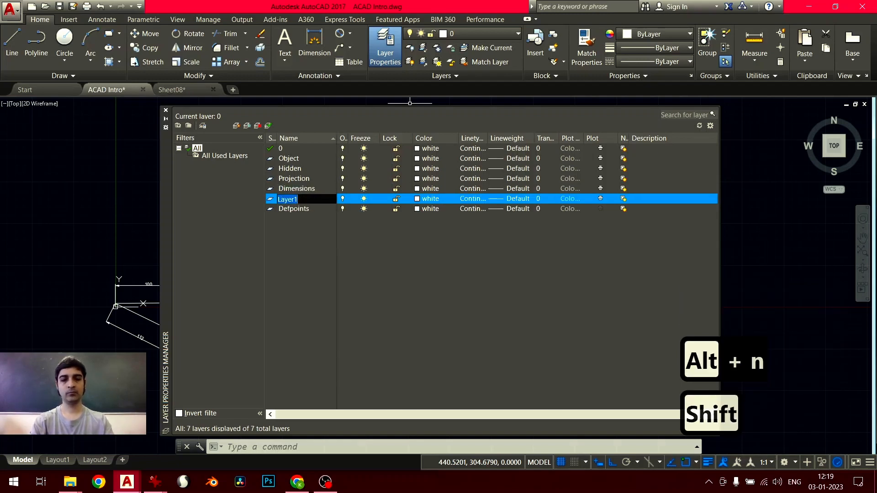
text(Text)
key(Return)
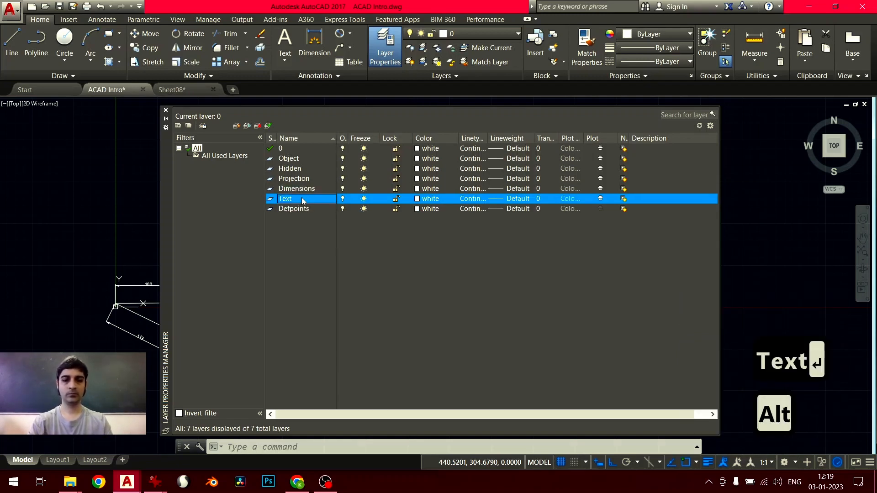
key(alt+n)
text(Extra)
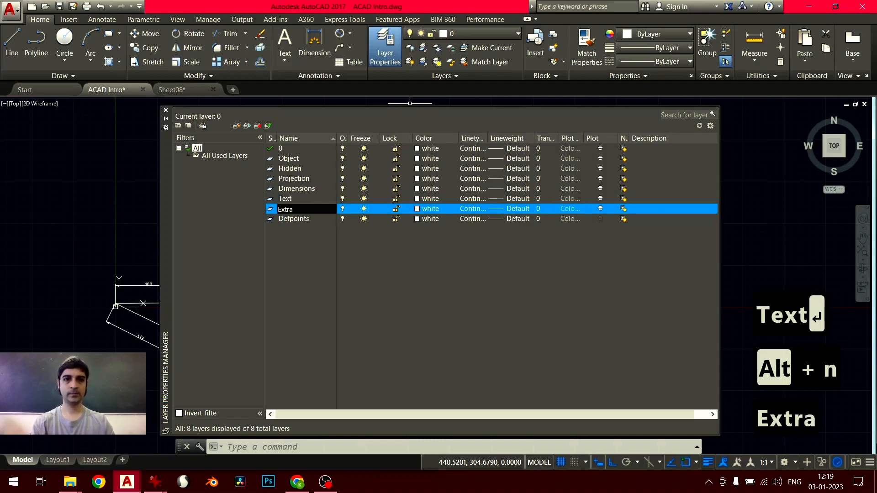
key(Return)
- Add a new layer named Center below the Extra layer
key(alt+n)
text(Ce)
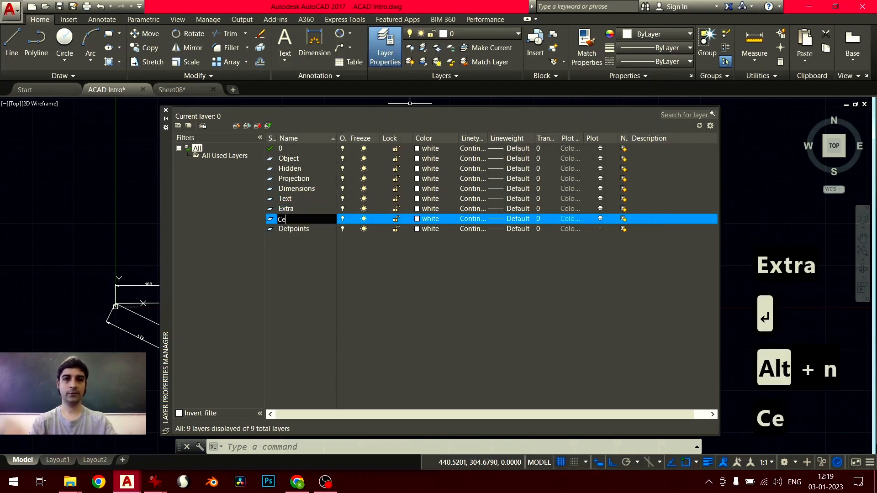
text(nter)
key(Return)
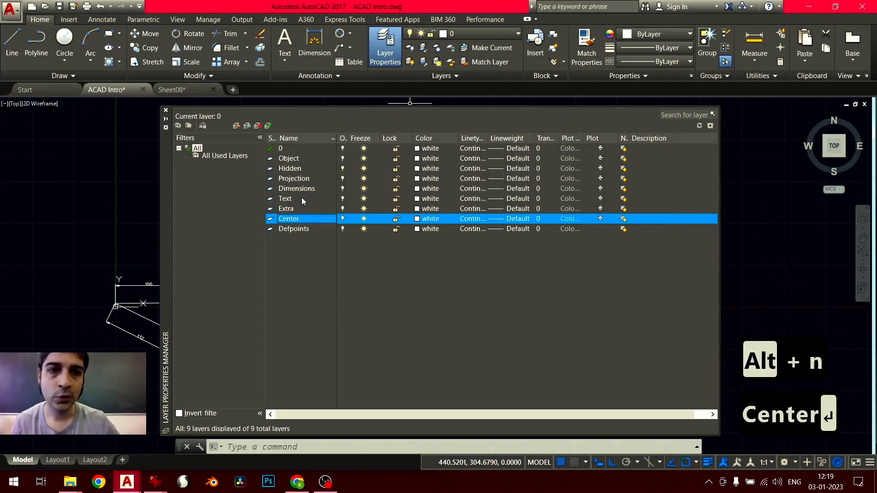
click(293, 160)
click(293, 172)
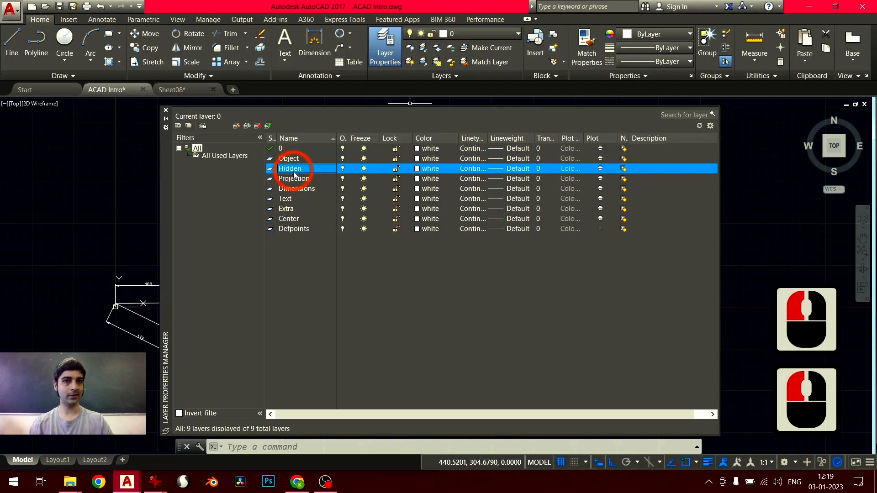
click(295, 179)
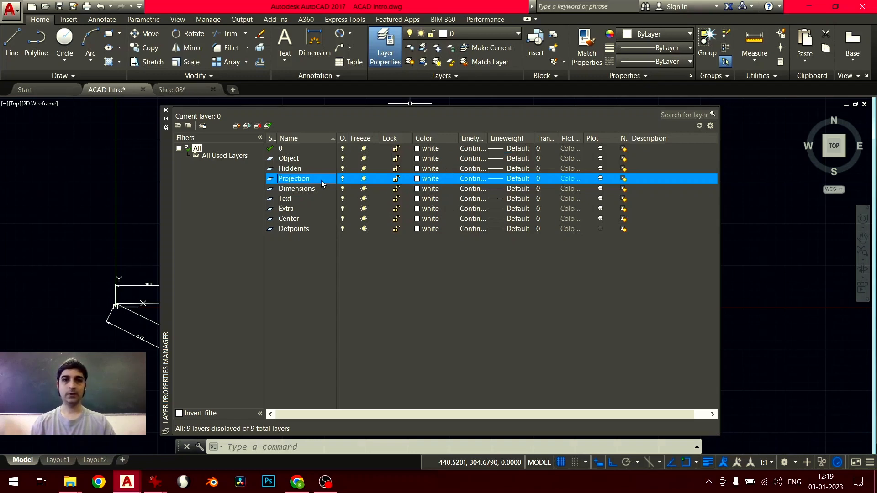
click(417, 180)
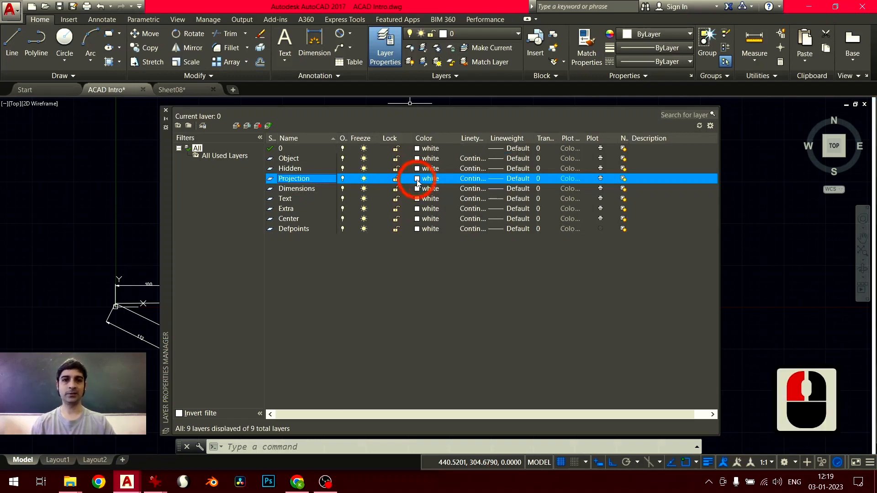
click(512, 257)
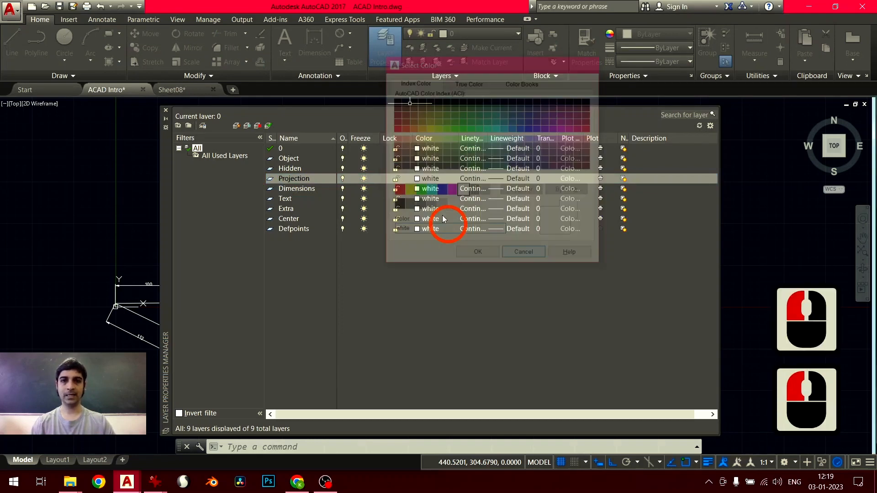
- Set the Projection layer's color to yellow from the standard index colors
click(417, 179)
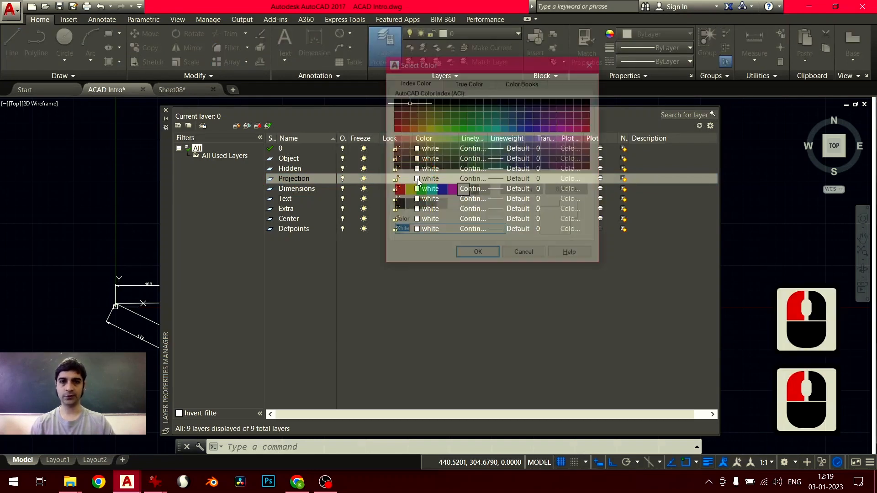
click(469, 82)
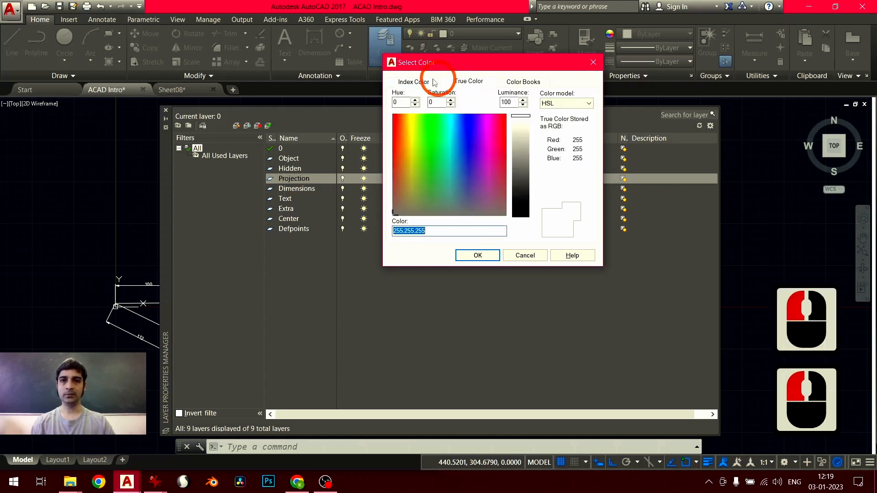
click(414, 80)
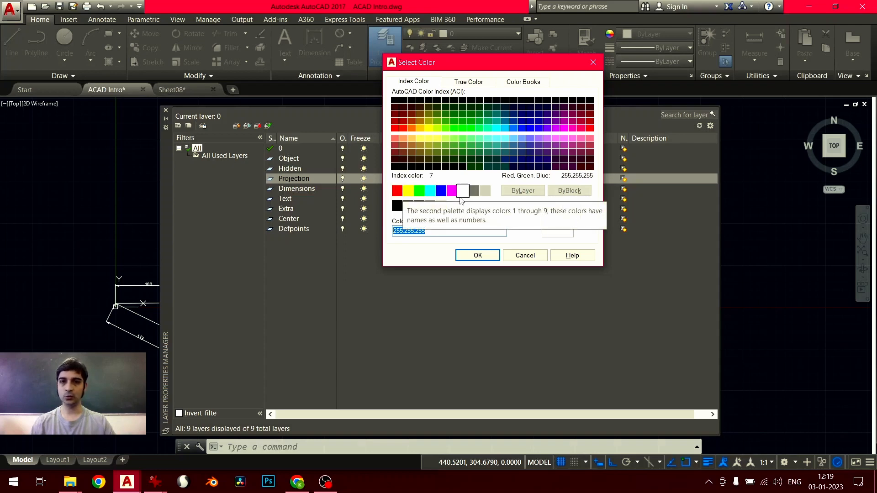
click(397, 191)
click(408, 191)
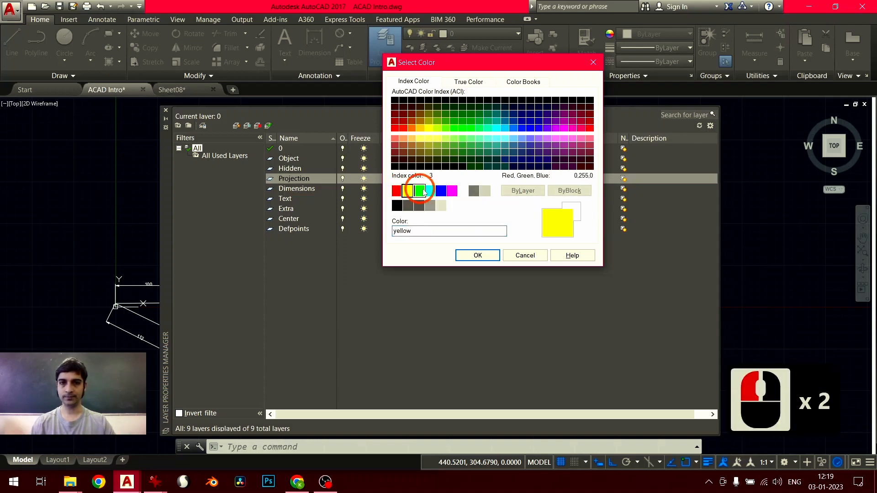
click(419, 190)
click(441, 191)
click(453, 190)
click(463, 191)
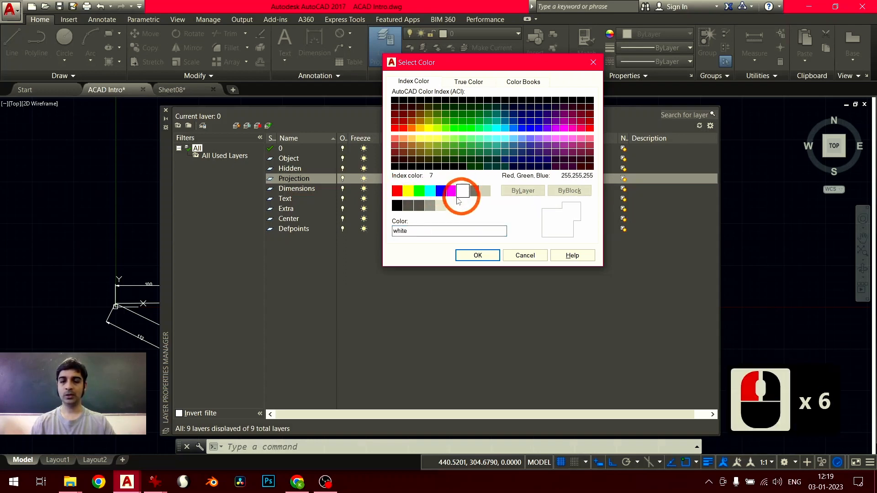
click(419, 191)
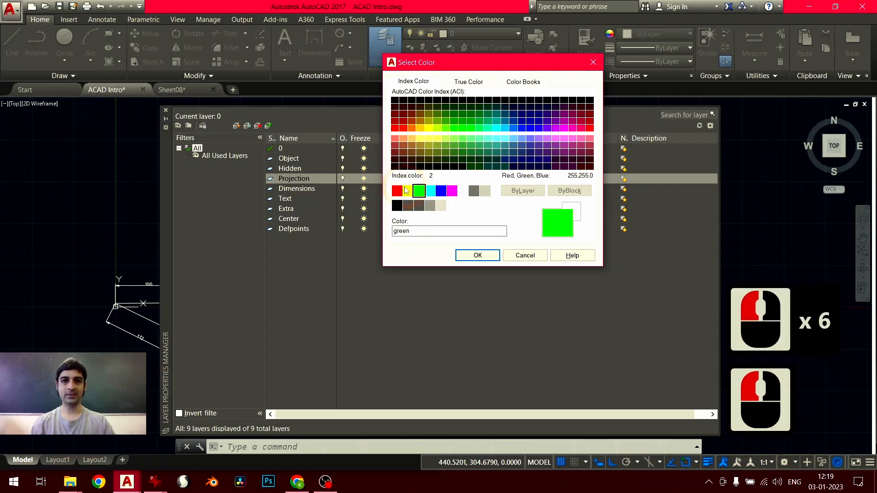
click(408, 190)
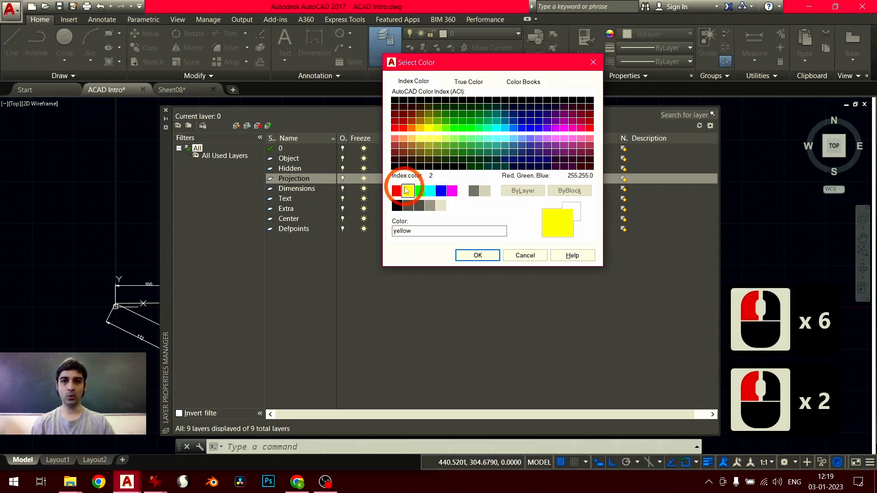
click(470, 258)
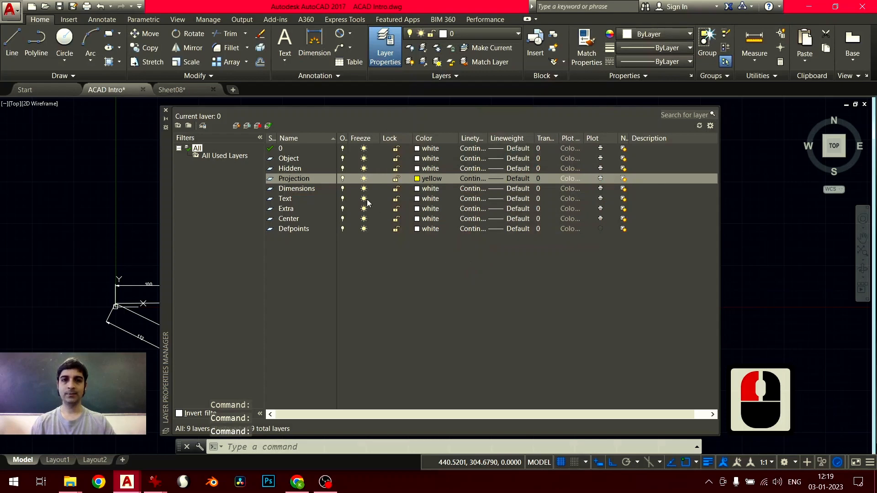
- Set the Dimensions layer's color to green
click(416, 189)
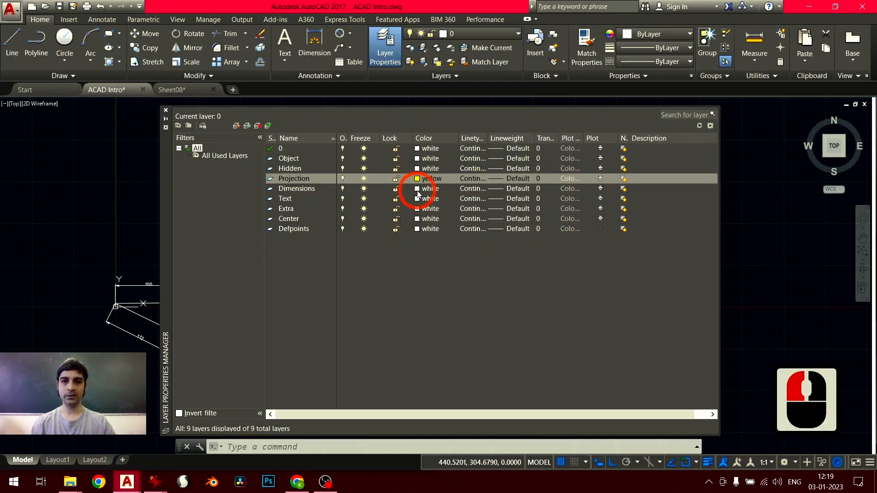
click(419, 191)
click(478, 254)
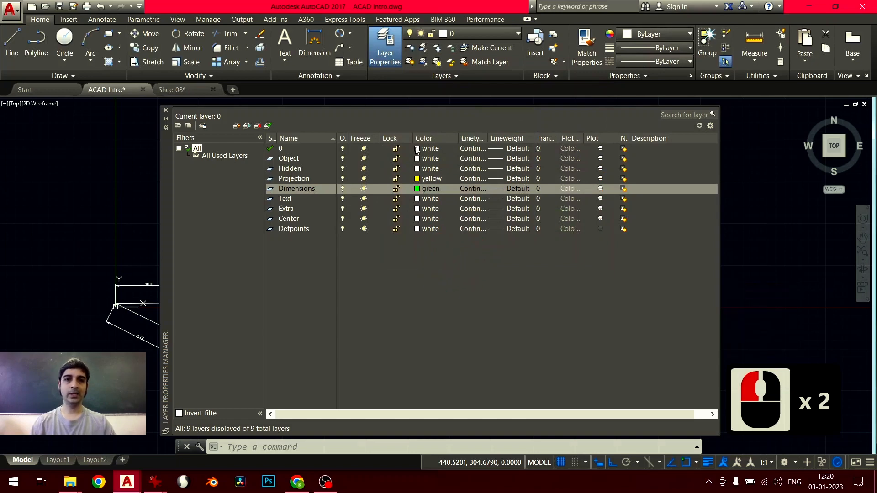
- Try index color 255 for layer 0, and set its color back to the standard white
click(418, 149)
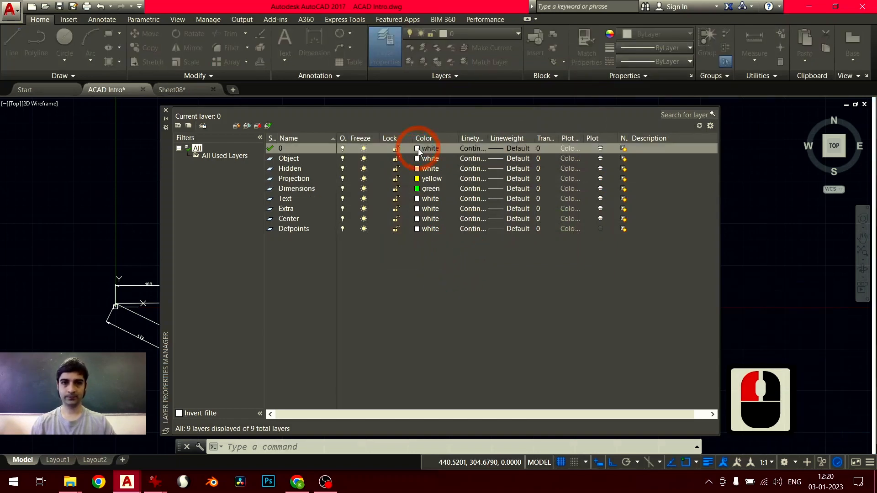
click(440, 233)
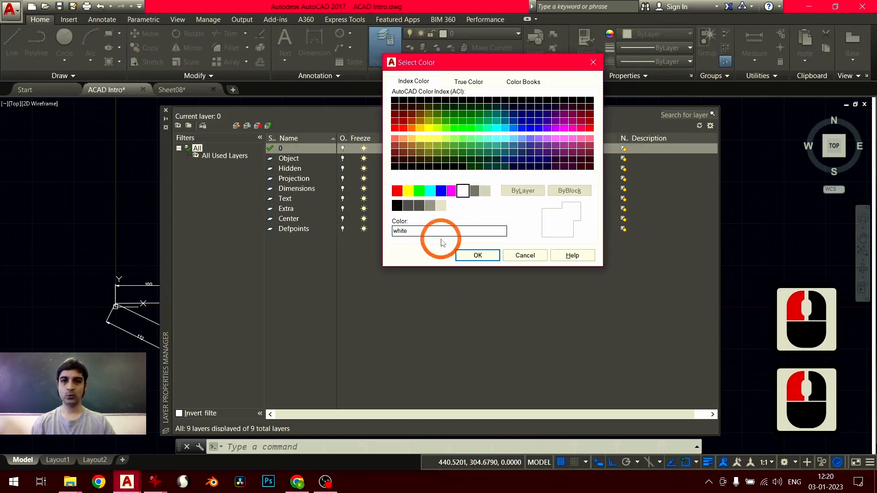
double_click(452, 206)
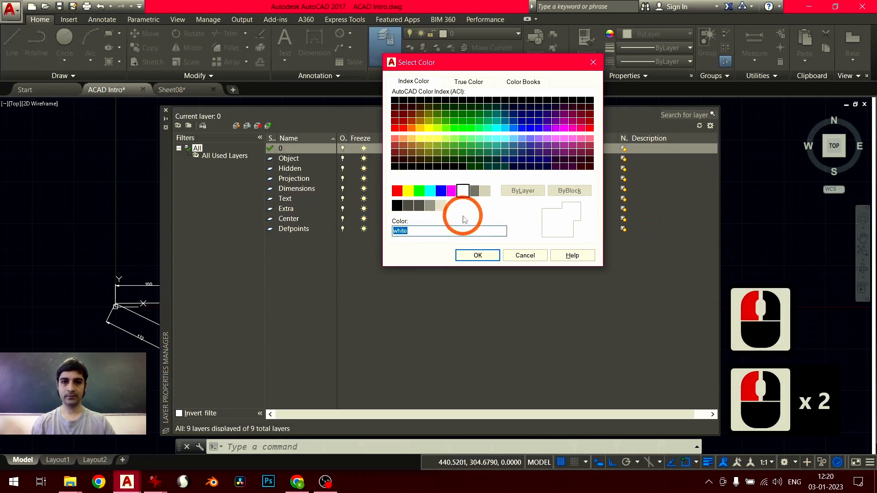
click(405, 231)
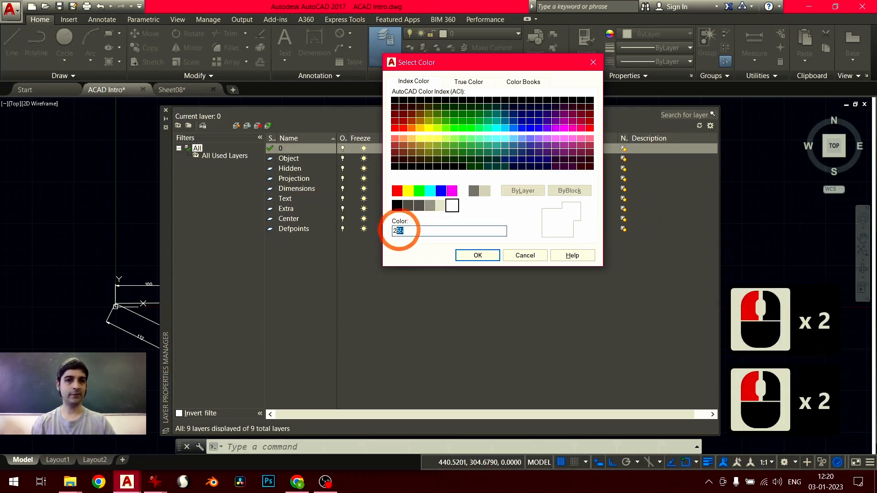
drag(411, 232, 385, 229)
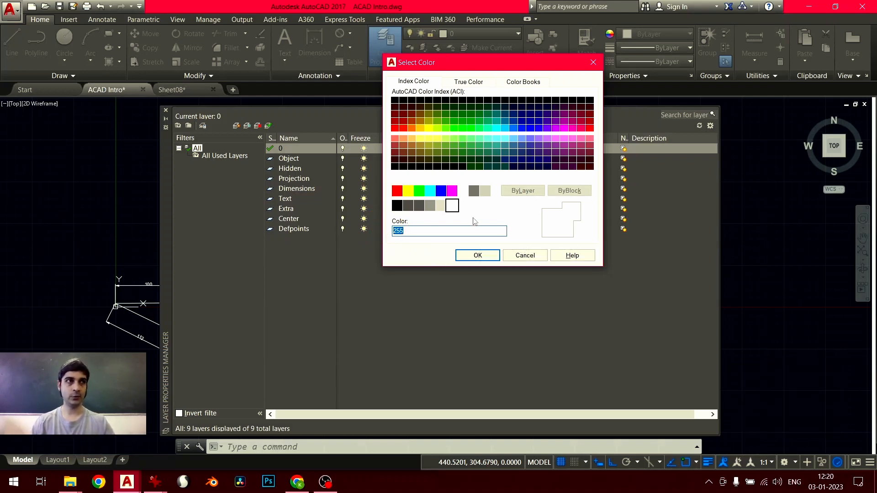
click(462, 194)
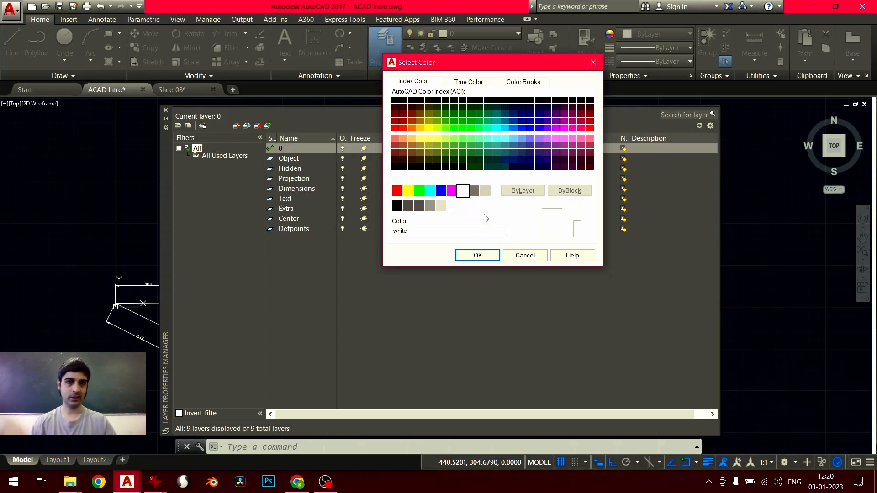
click(483, 255)
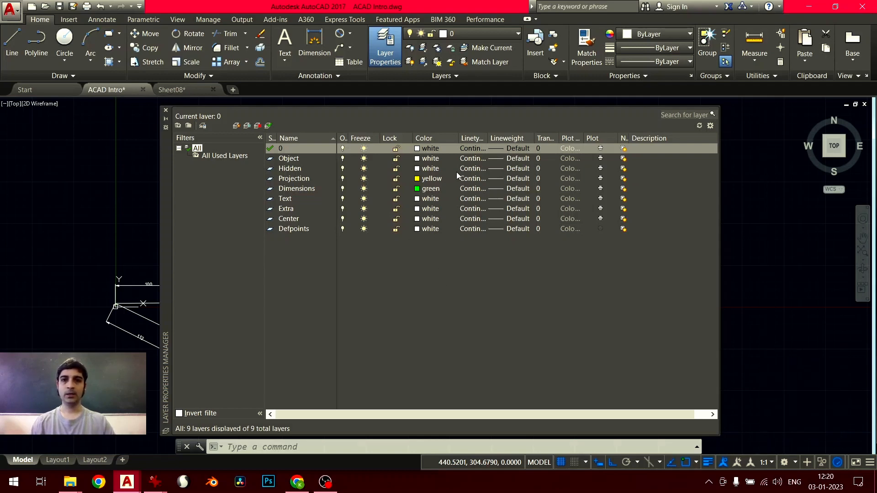
- Assign the DASHED linetype to the Hidden layer
click(307, 168)
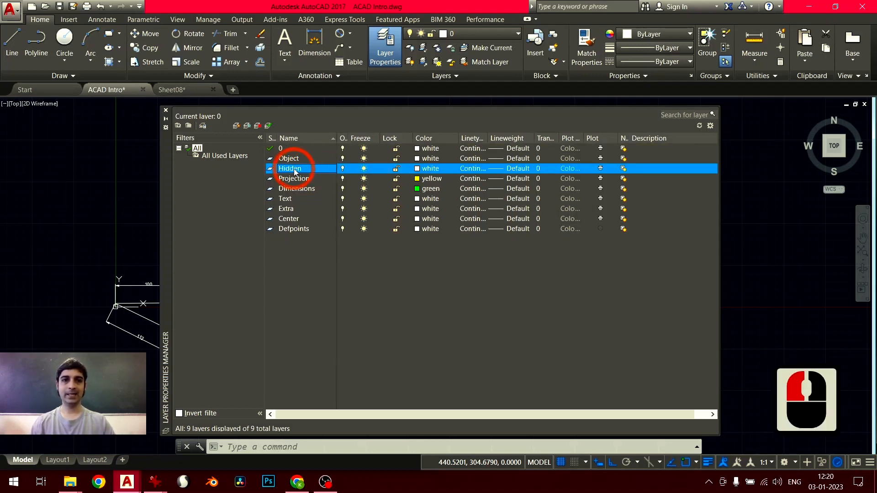
click(469, 173)
click(341, 228)
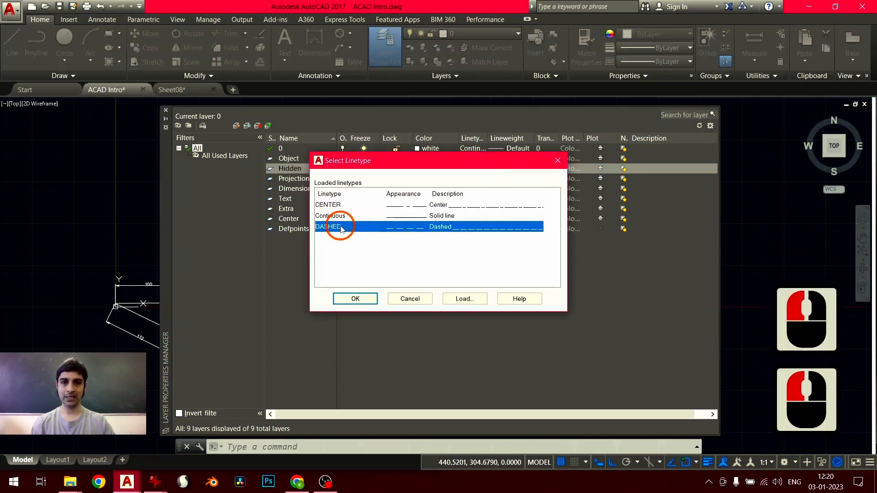
click(327, 204)
click(325, 225)
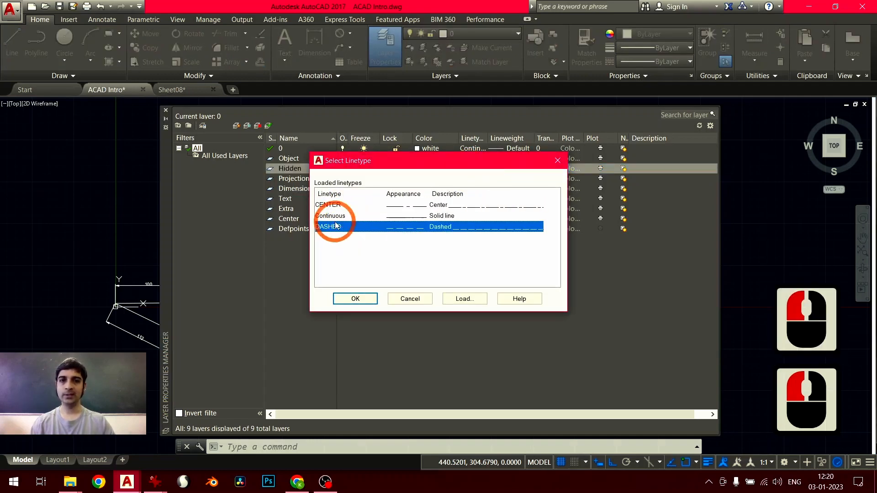
double_click(336, 206)
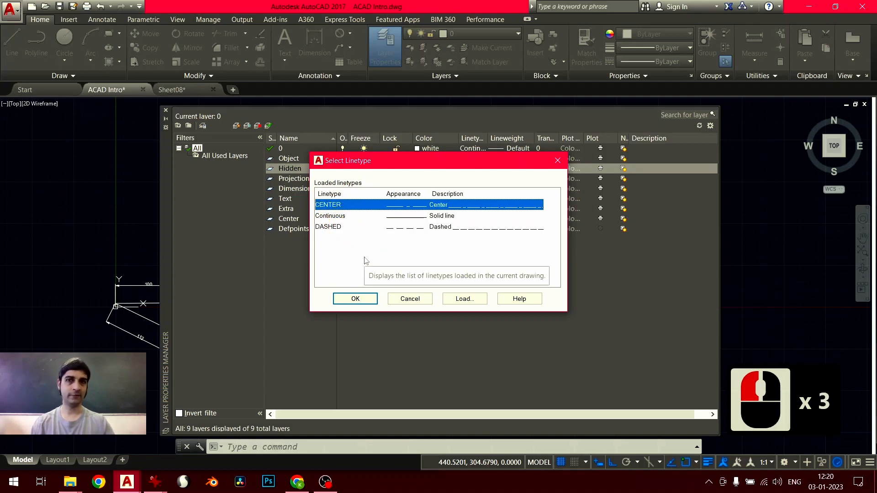
click(334, 226)
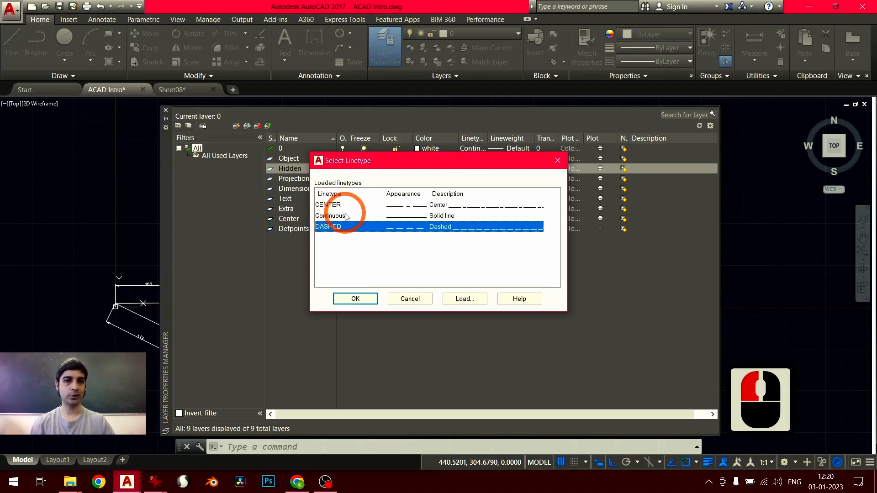
click(356, 299)
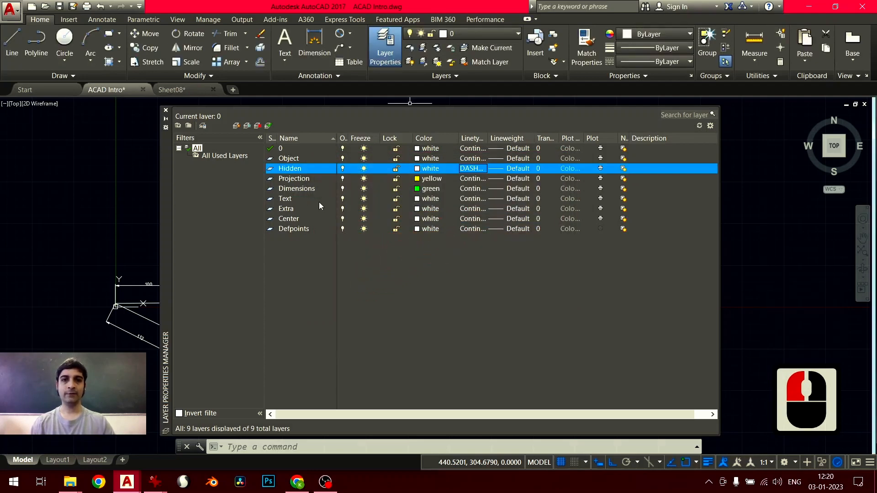
- Assign the CENTER linetype to the Center layer
click(339, 221)
click(473, 223)
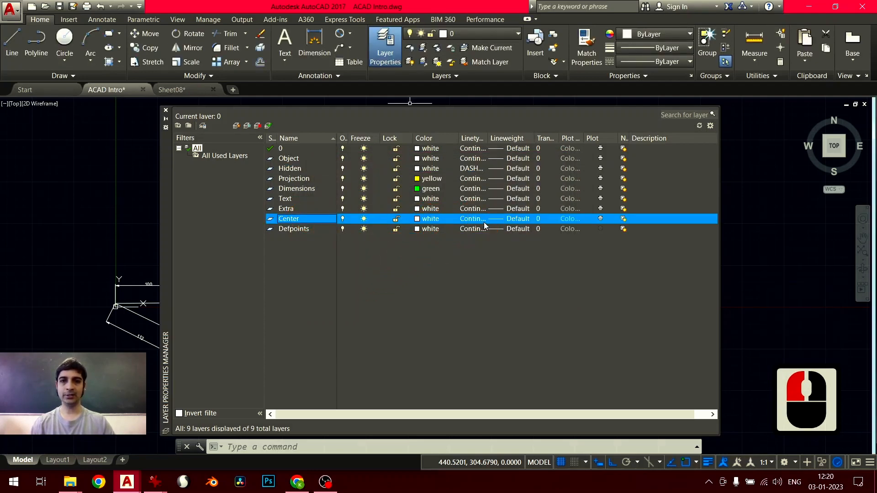
click(350, 205)
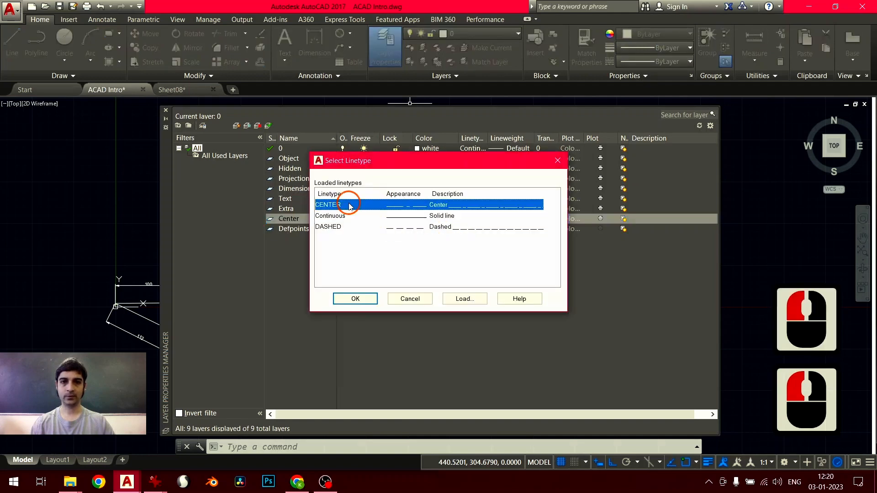
click(356, 297)
click(412, 287)
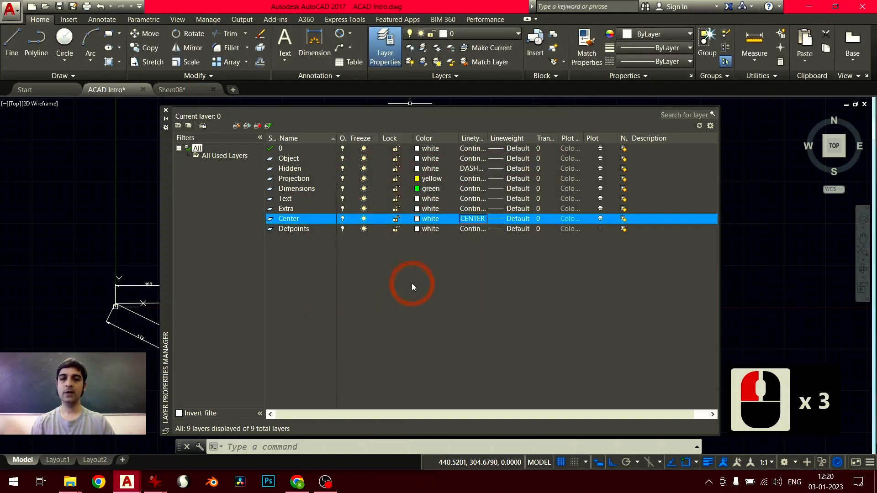
- Set the Object layer's lineweight to 0.30 mm
click(332, 160)
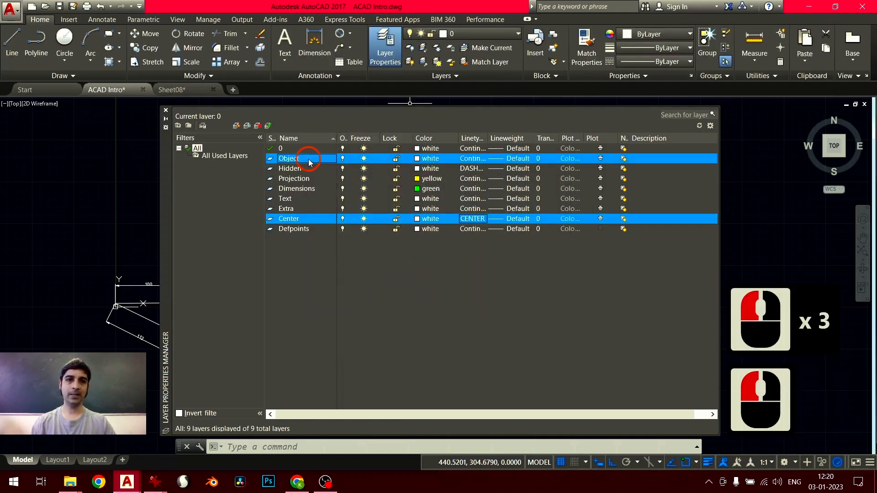
click(515, 159)
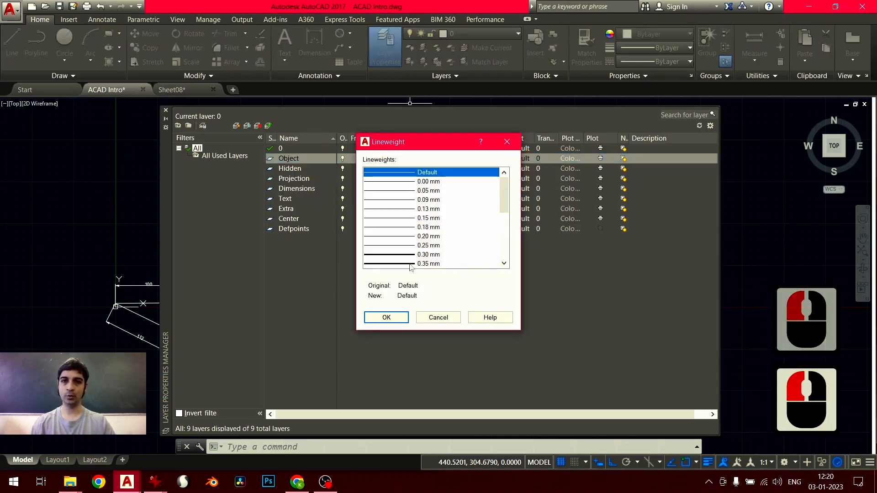
click(411, 254)
double_click(386, 318)
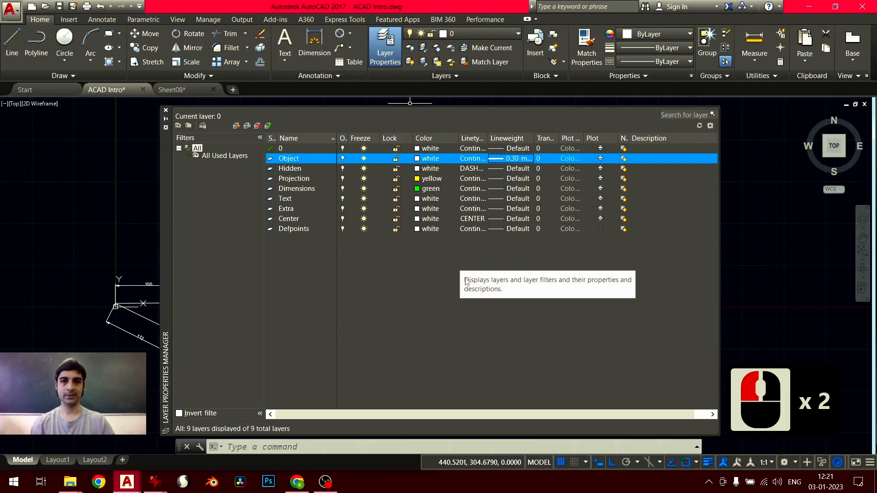
click(300, 219)
click(297, 169)
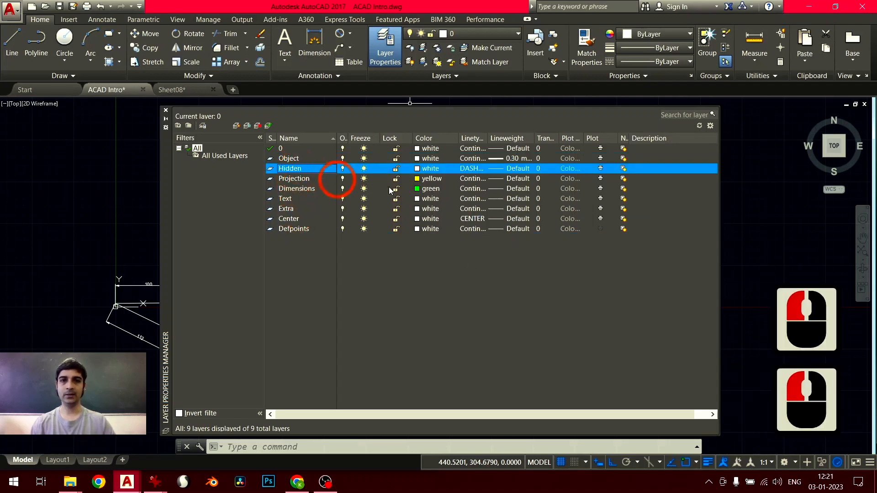
click(498, 182)
key(Escape)
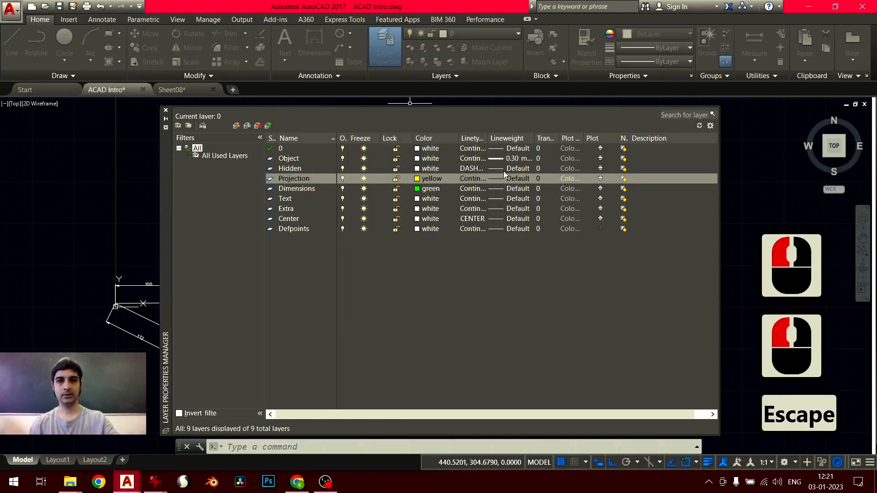
- Set the Hidden layer's lineweight to 0.30 mm and close the layer manager
click(504, 169)
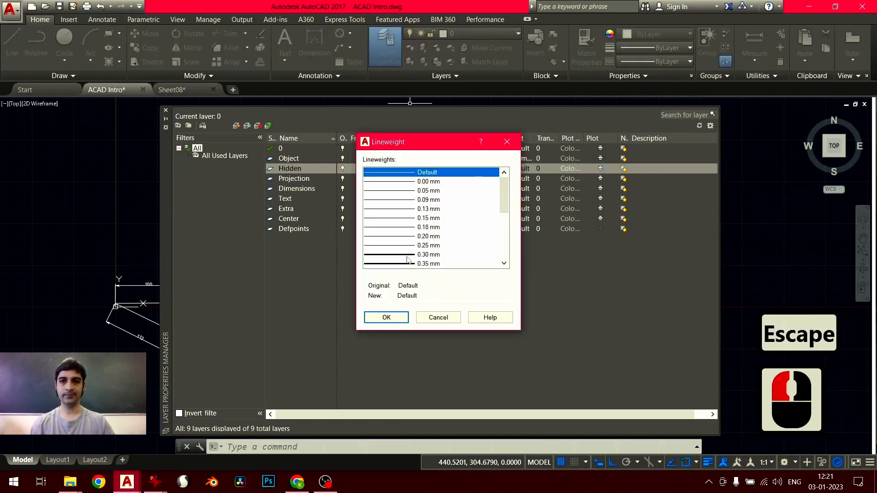
click(408, 256)
click(386, 318)
double_click(465, 364)
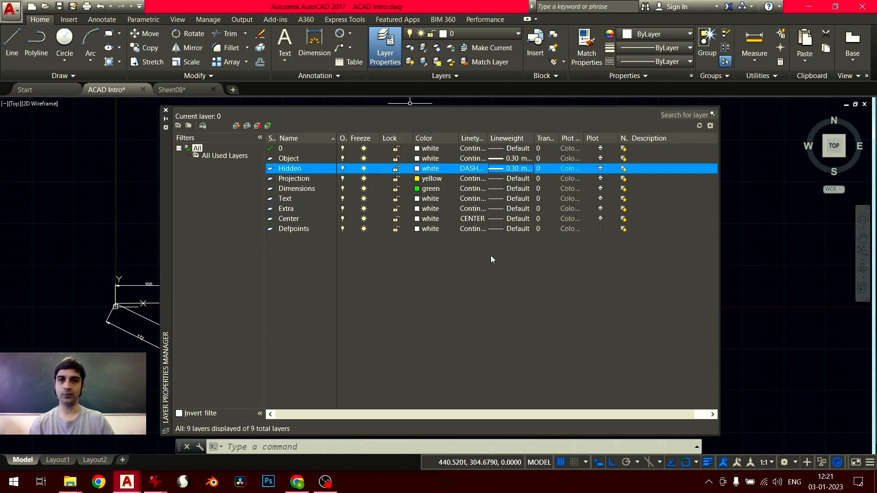
click(167, 111)
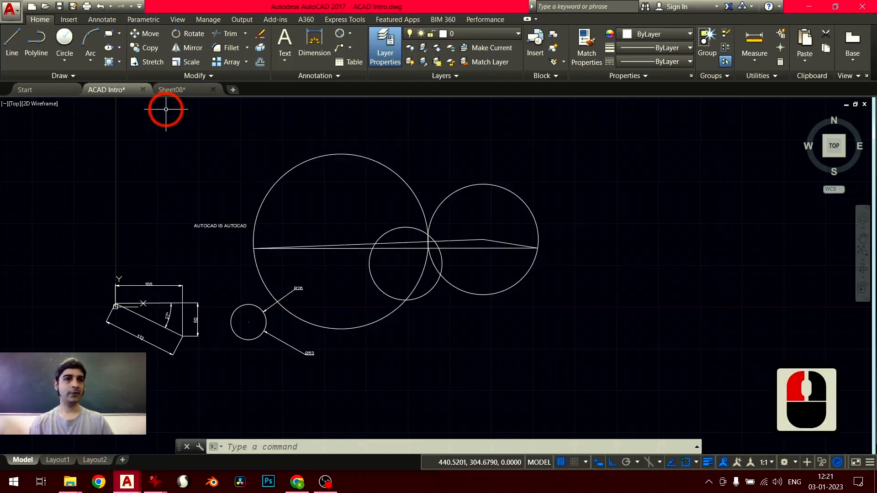
click(488, 40)
click(464, 86)
middle_drag(349, 257, 379, 242)
key(Escape)
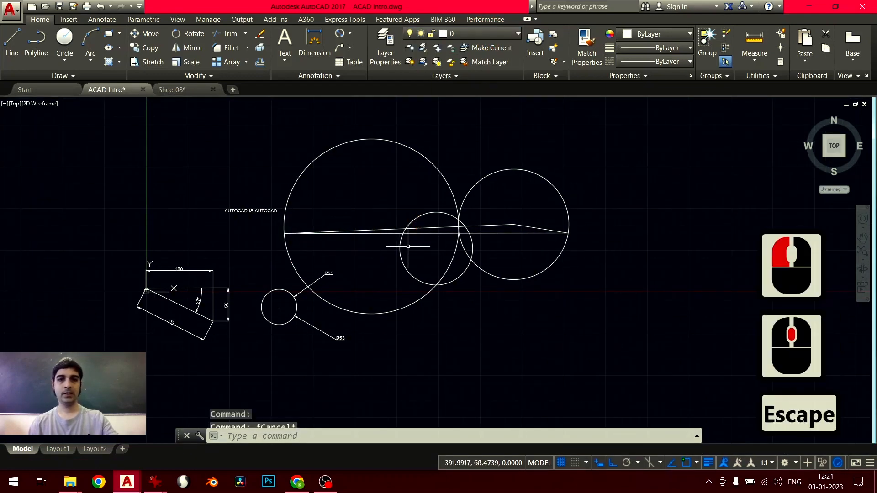
key(Escape)
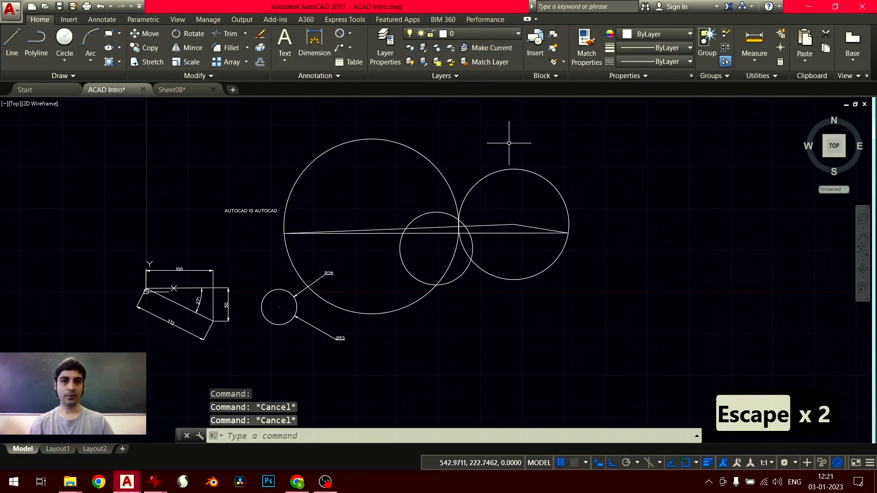
- Move the three large overlapping circles to the Object layer
click(530, 134)
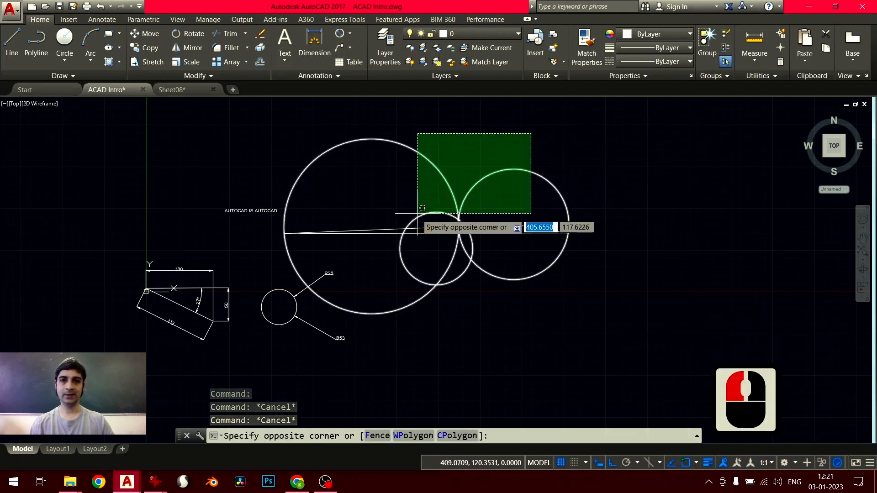
click(410, 222)
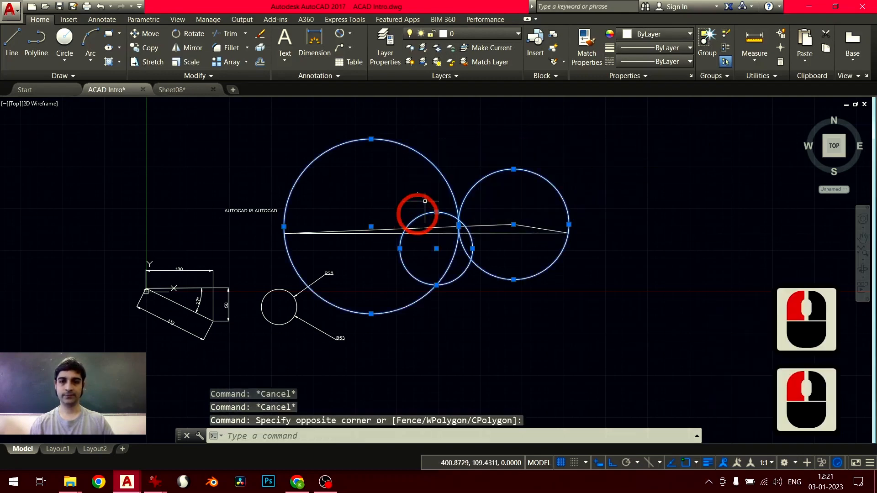
click(502, 37)
click(464, 130)
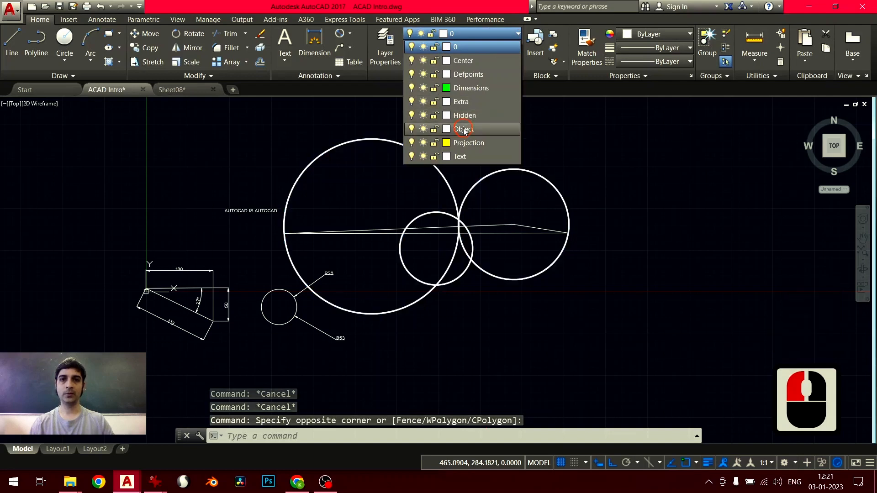
key(Escape)
key(Escape)
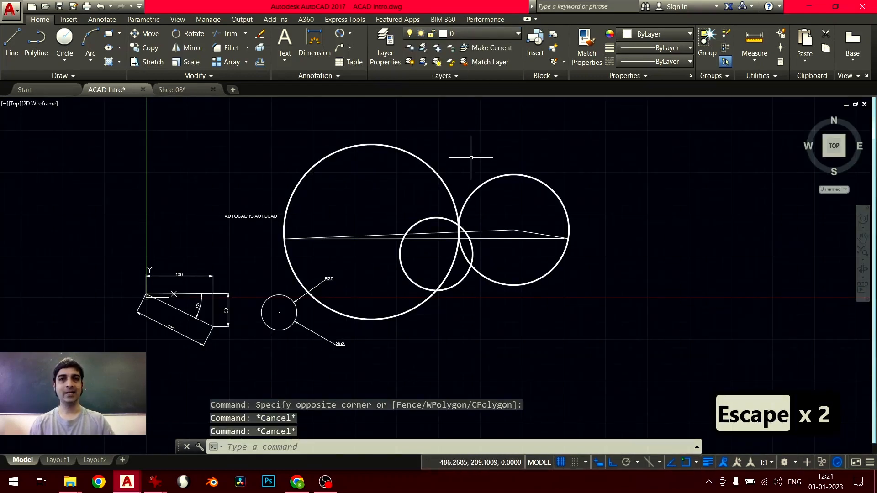
- Override the color of the three large circles with Cyan, independent of their layer
click(506, 35)
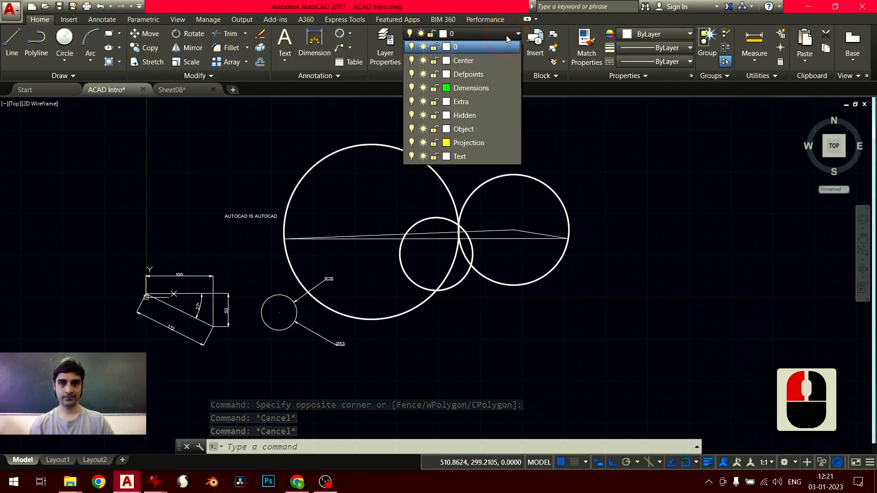
click(507, 34)
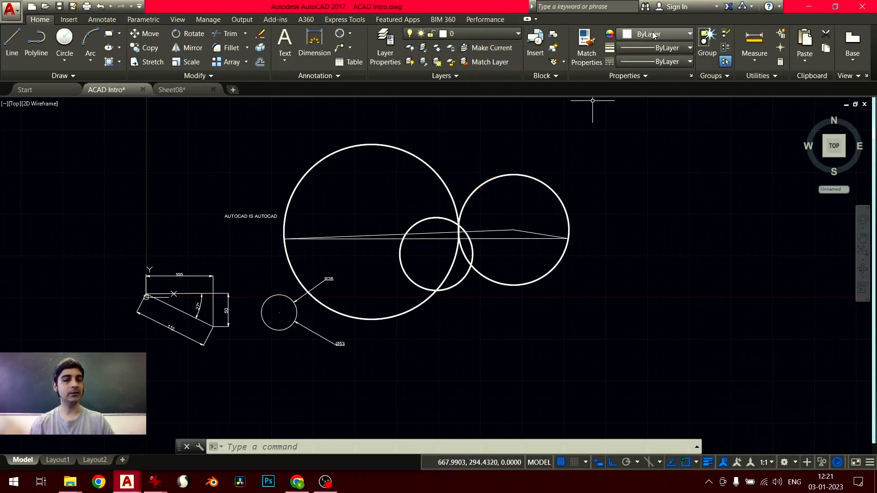
click(526, 137)
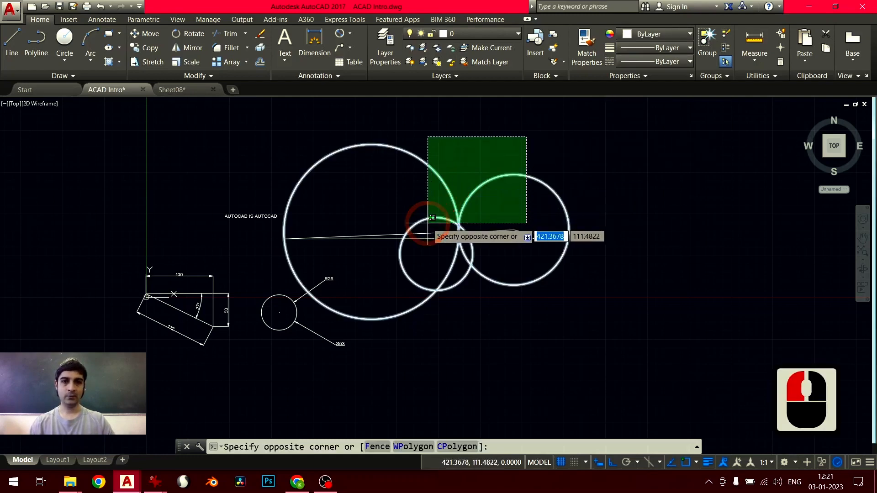
click(425, 221)
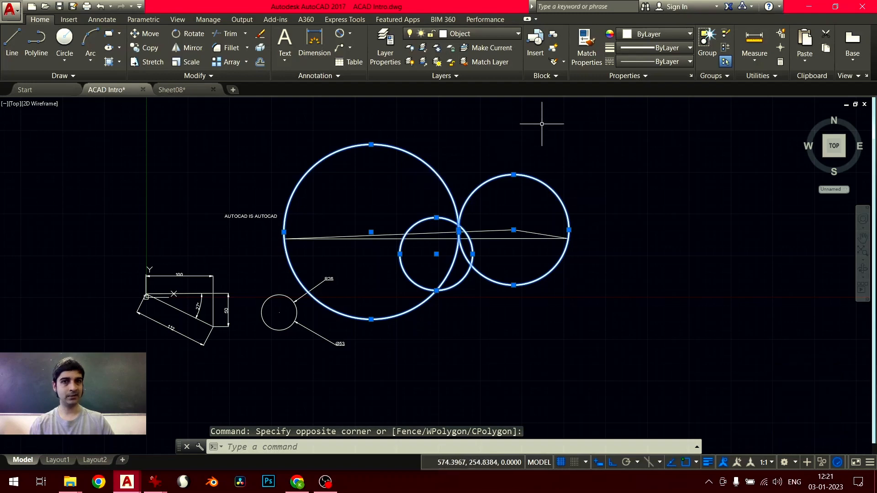
click(667, 50)
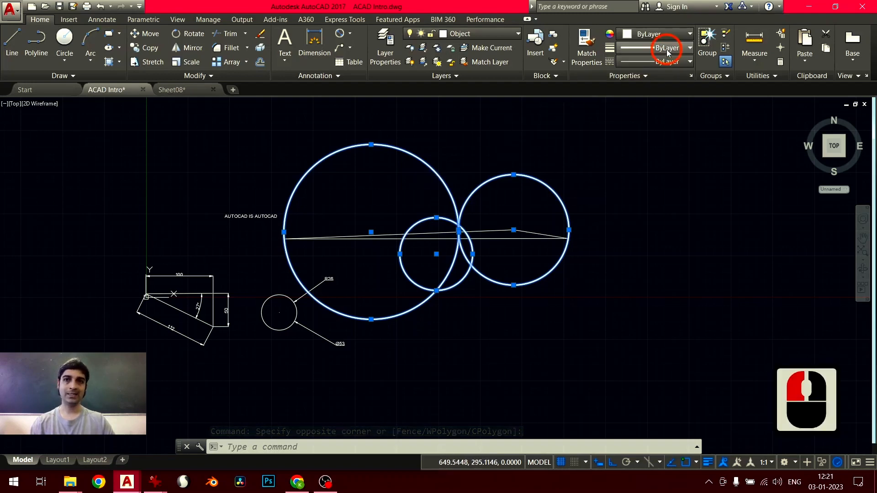
click(667, 49)
click(668, 62)
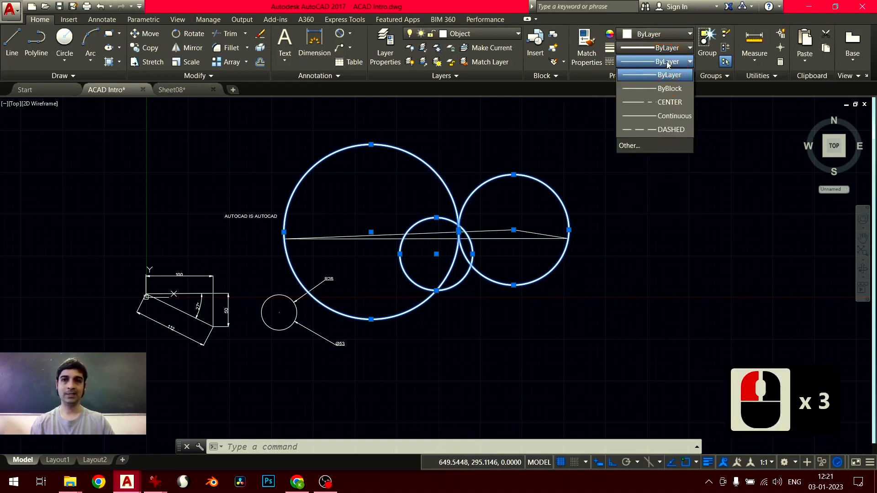
click(668, 62)
click(668, 48)
click(671, 37)
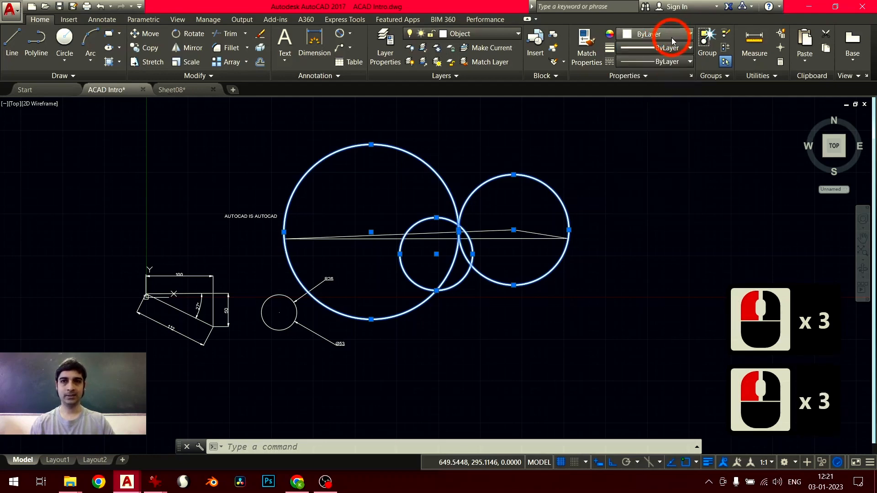
click(672, 37)
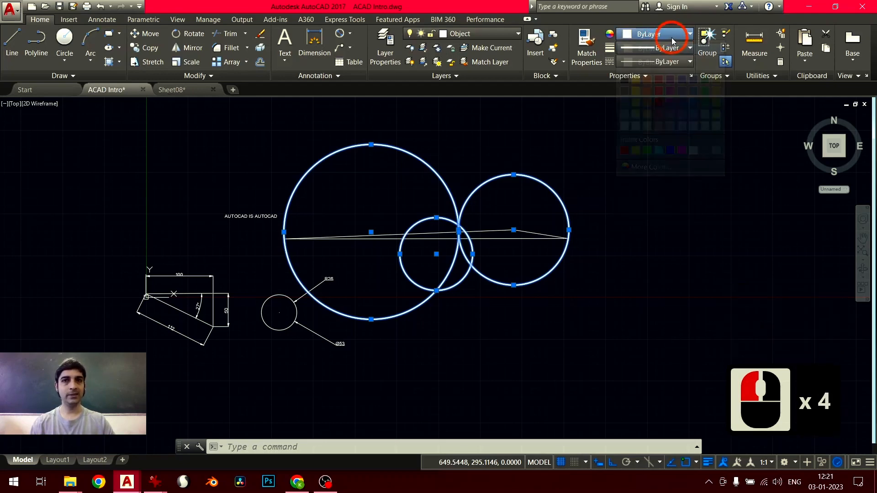
click(659, 150)
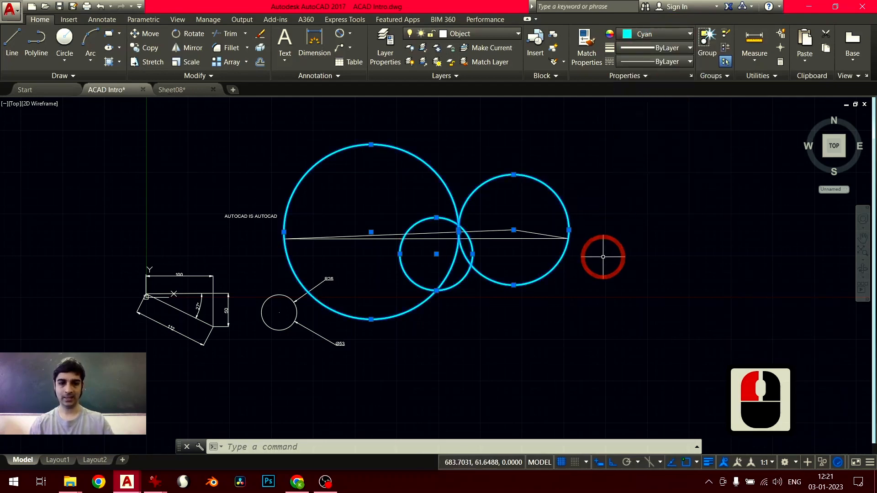
key(Escape)
key(Escape)
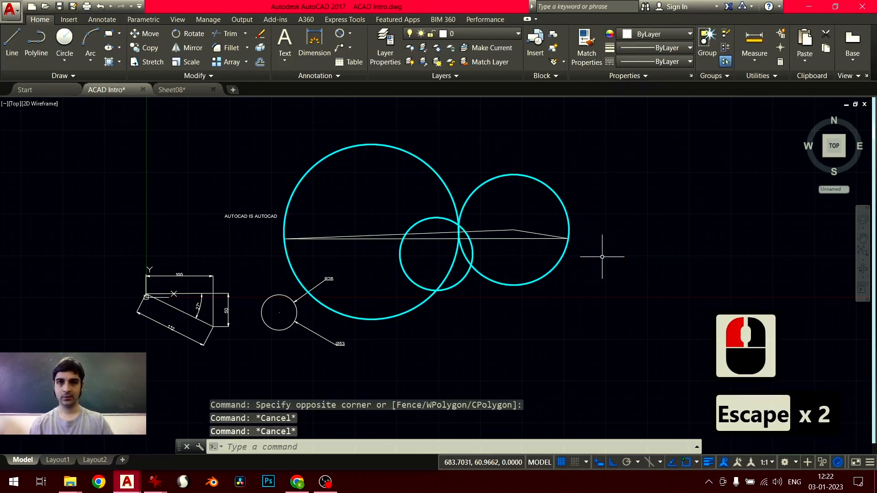
- Move the two long lines that run across the large circles to the Object layer
click(496, 34)
click(496, 32)
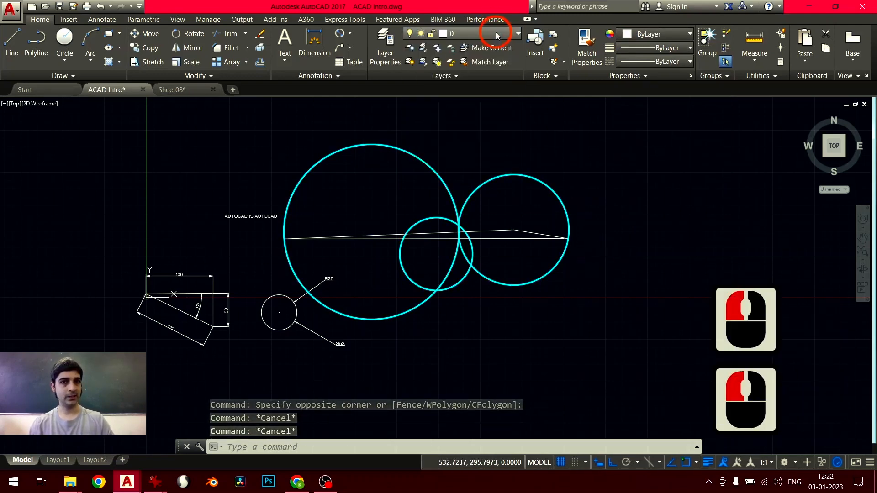
click(361, 191)
click(339, 231)
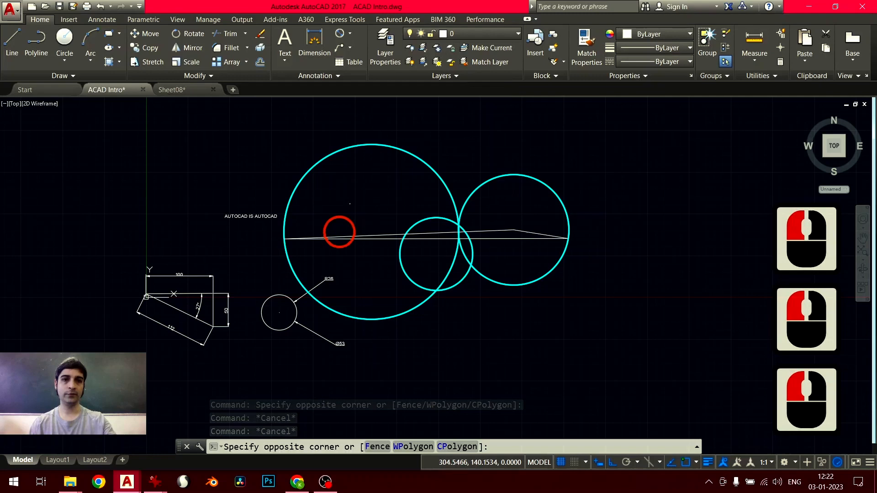
click(327, 256)
click(515, 36)
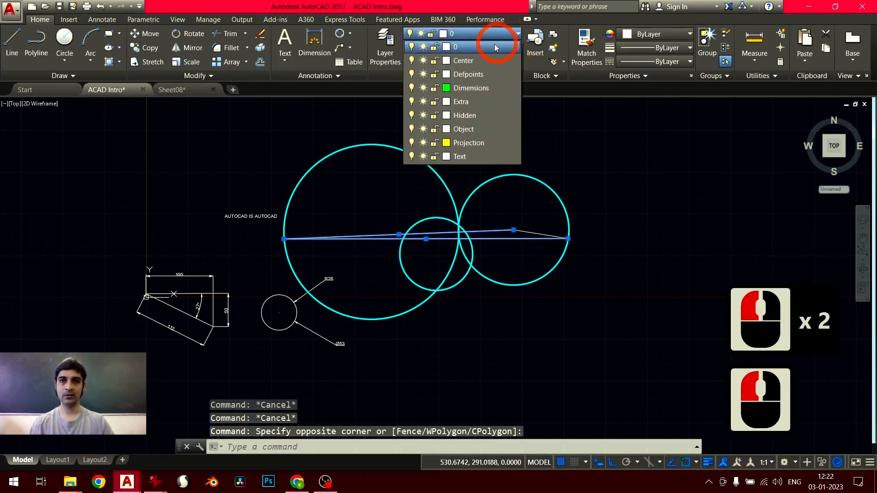
click(465, 127)
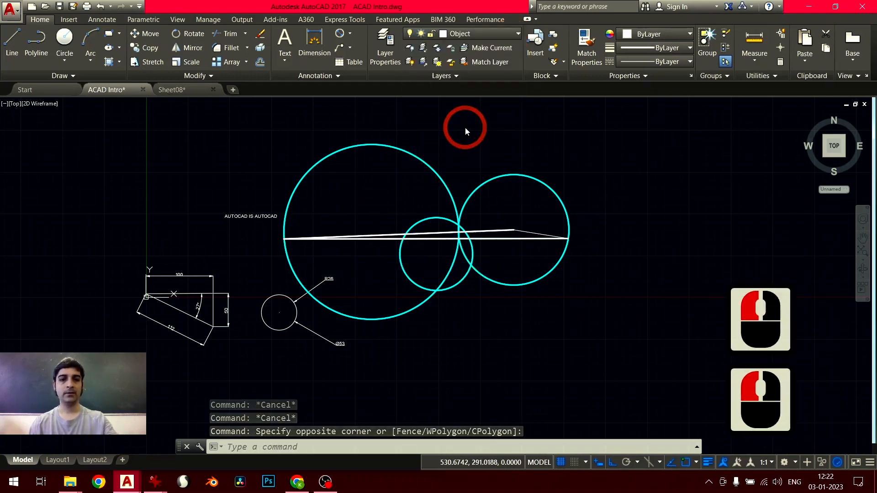
key(Escape)
key(Escape)
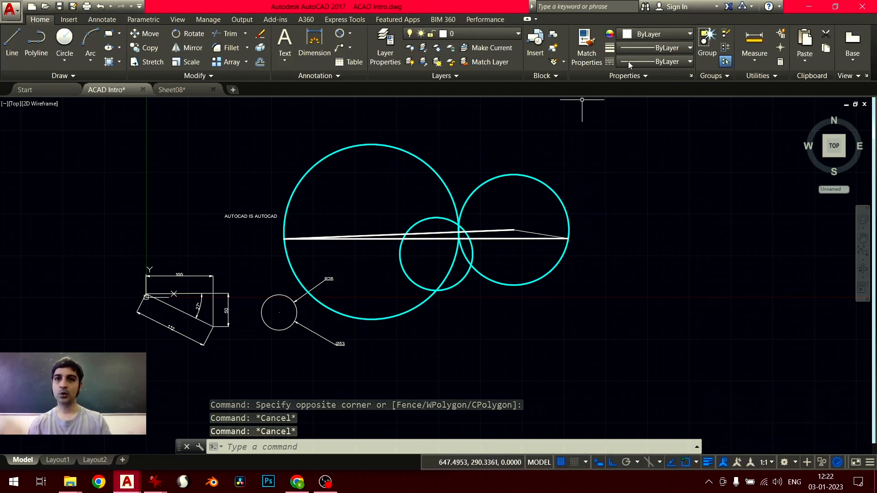
- Set the color of all objects in the drawing to ByLayer
key(ctrl)
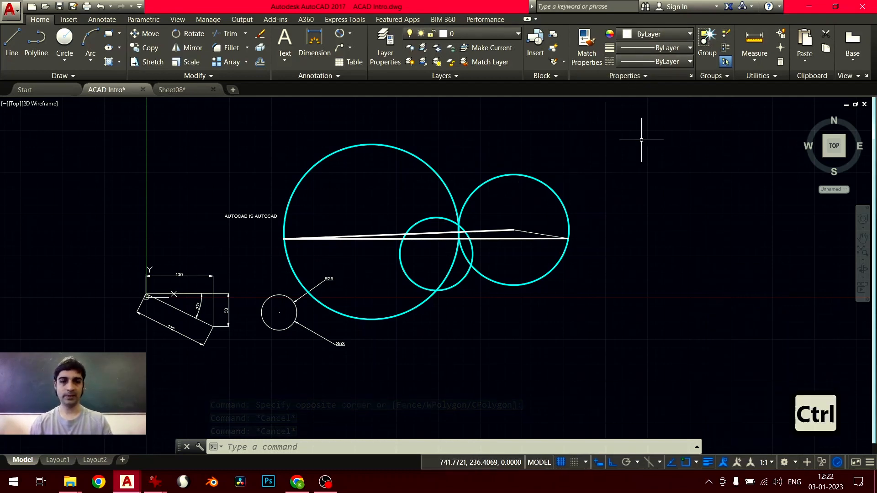
key(ctrl+a)
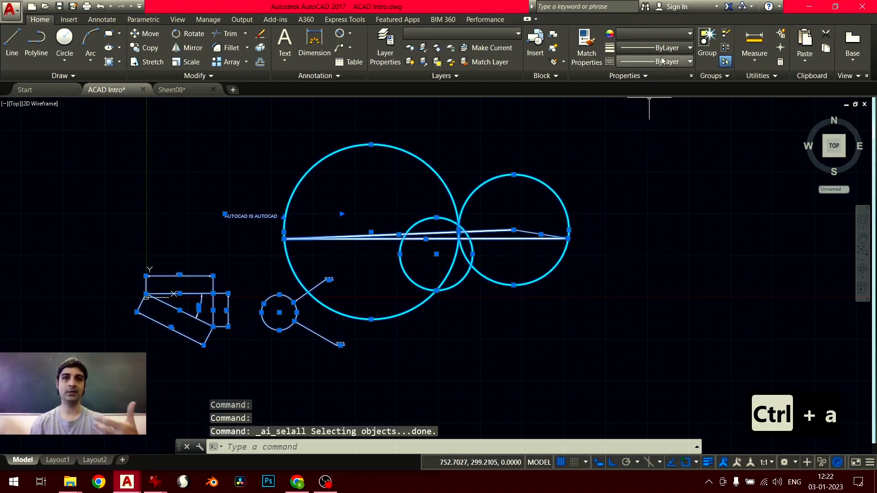
click(666, 34)
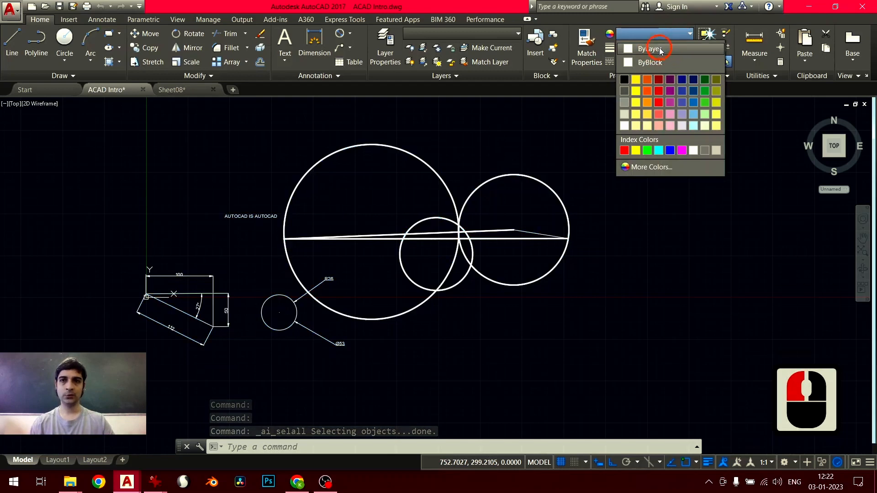
click(632, 114)
key(Escape)
key(Escape)
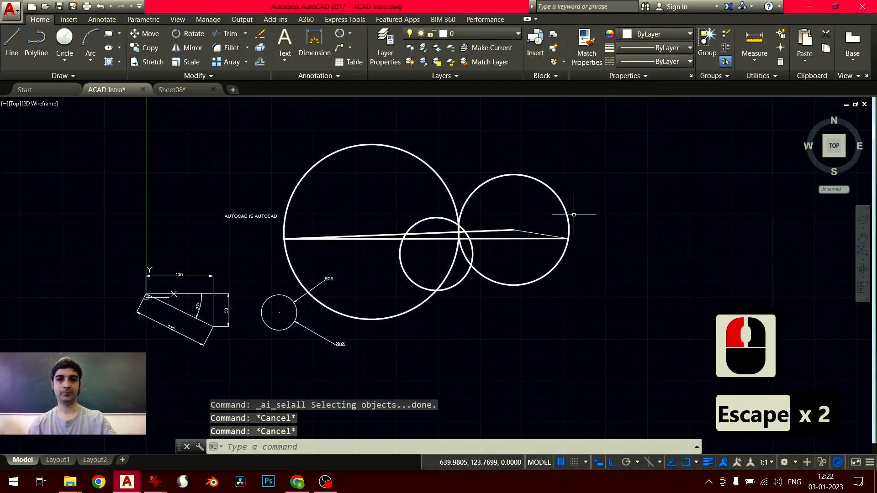
- Move the small circle with the R26 and Ø53 dimensions to the Center layer
middle_drag(348, 271, 393, 231)
scroll(329, 278, up, 2)
scroll(328, 278, up, 2)
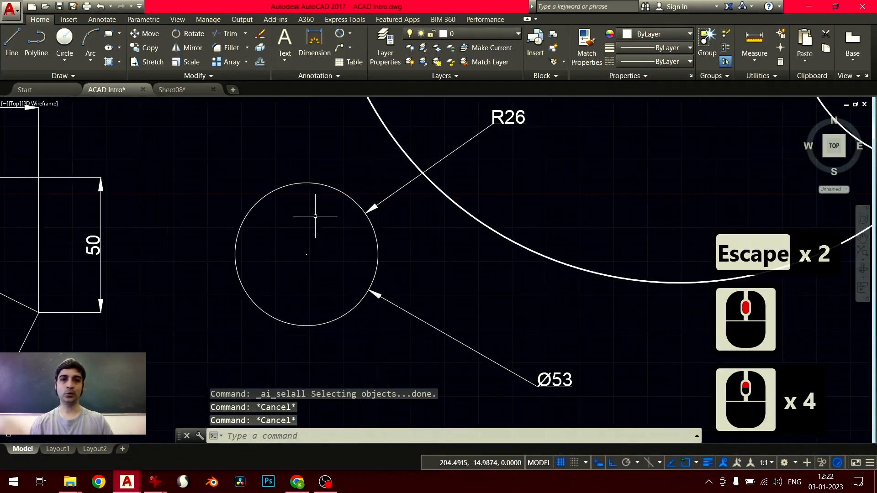
click(344, 129)
click(295, 203)
click(354, 191)
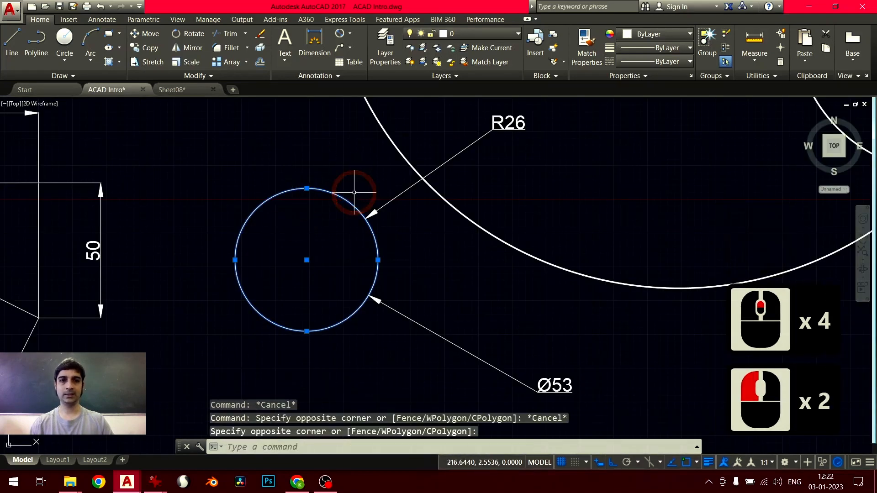
scroll(354, 193, down, 2)
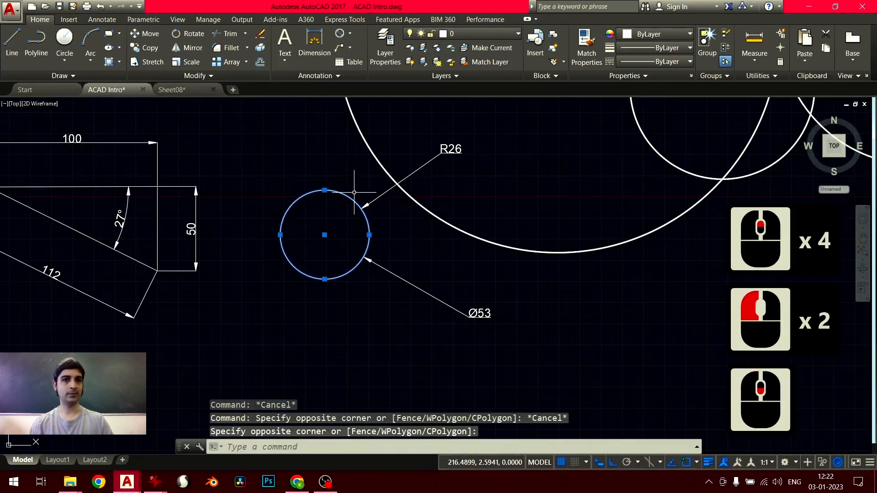
click(518, 34)
click(468, 65)
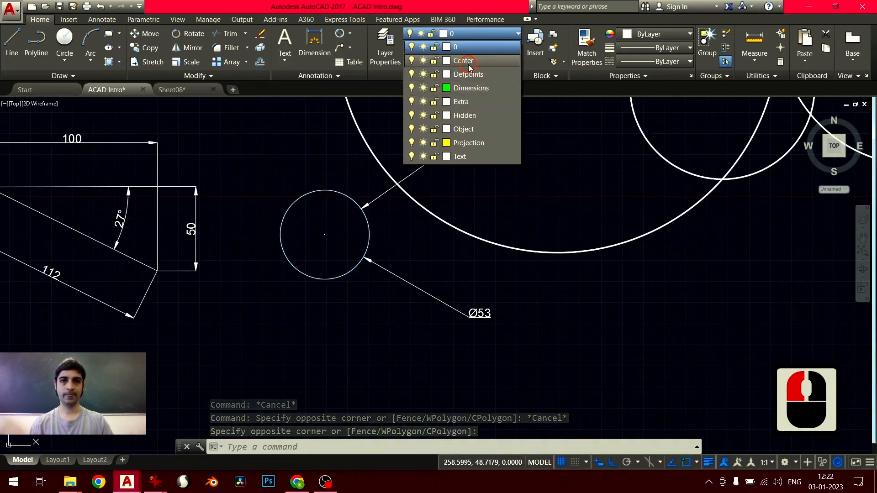
key(Escape)
key(Escape)
key(Escape)
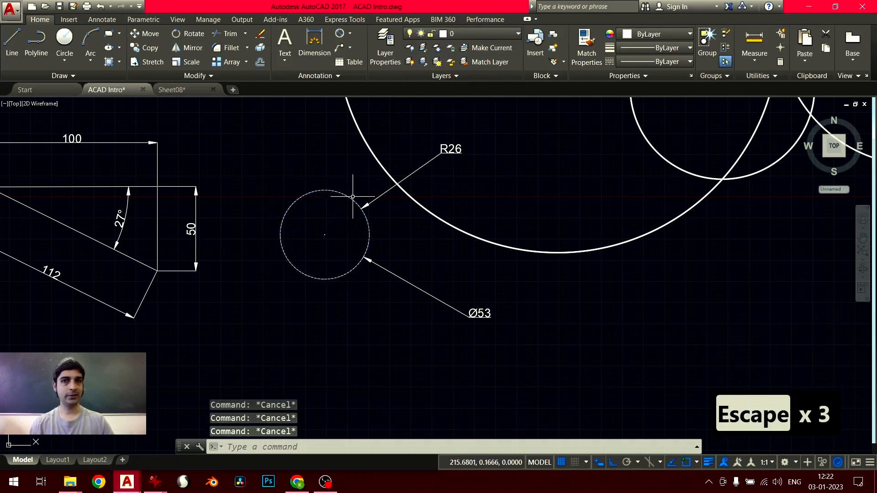
scroll(356, 197, up, 7)
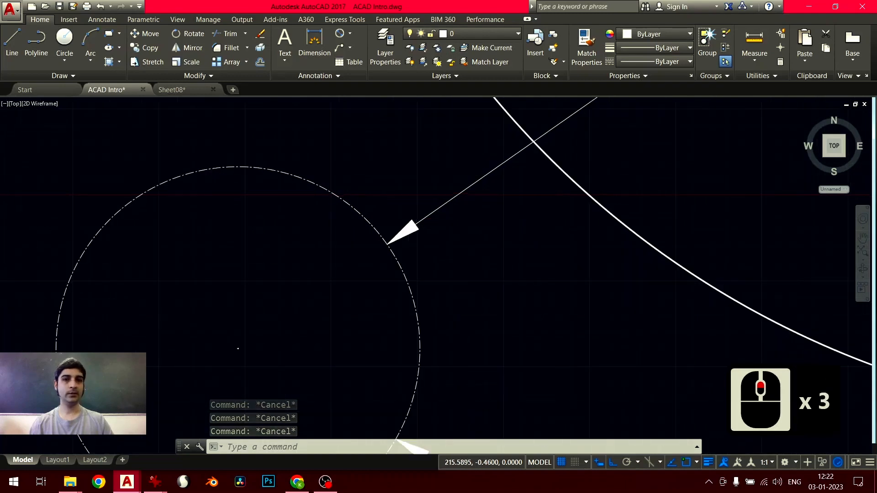
scroll(269, 203, up, 2)
scroll(337, 236, down, 18)
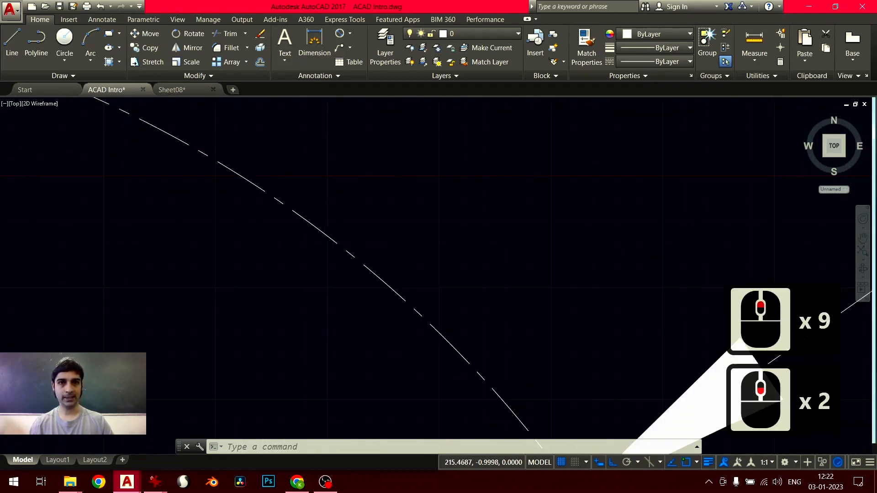
- Move the horizontal and sloping lines of the dimensioned triangle to the Hidden layer
middle_drag(336, 208, 342, 213)
scroll(329, 224, up, 6)
scroll(354, 212, up, 3)
scroll(353, 212, up, 1)
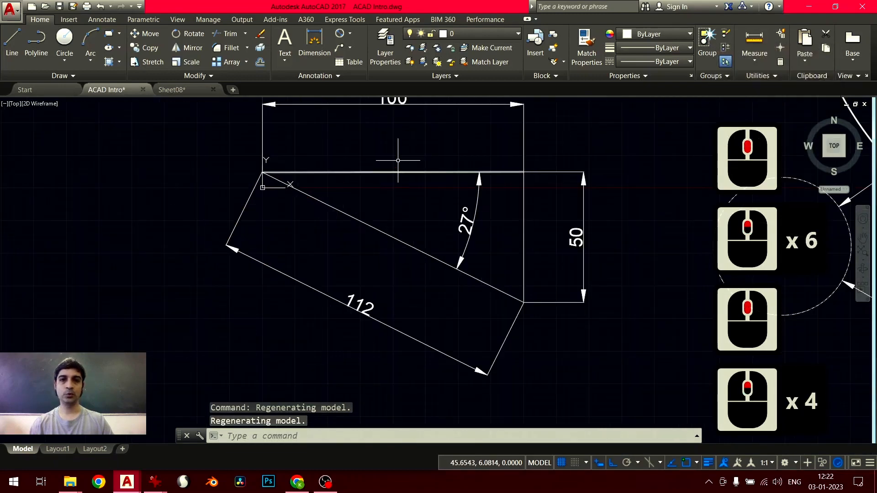
click(355, 215)
click(335, 236)
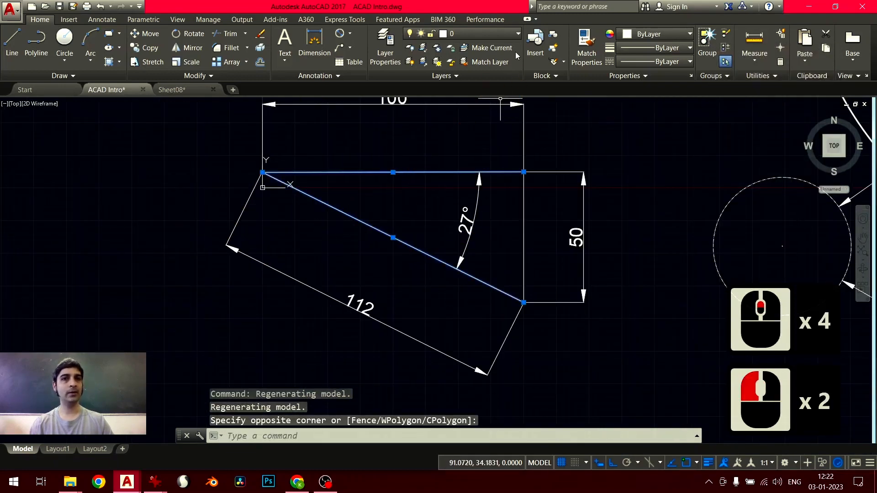
click(519, 36)
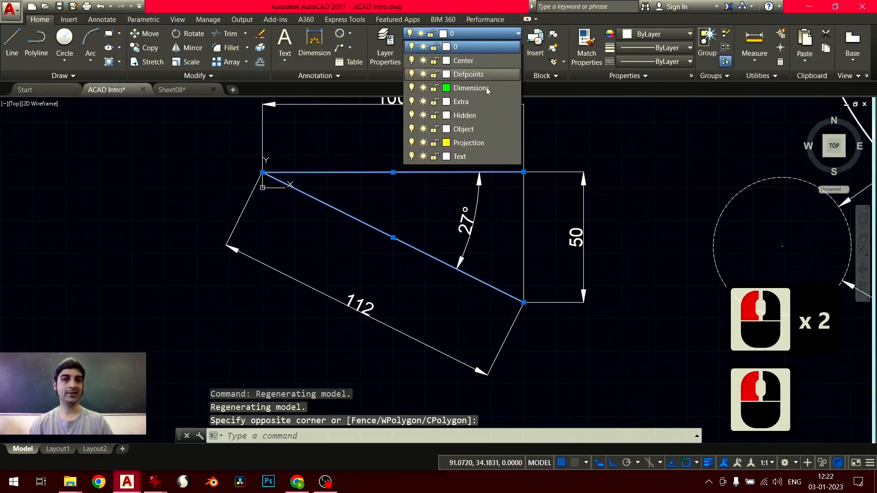
click(485, 115)
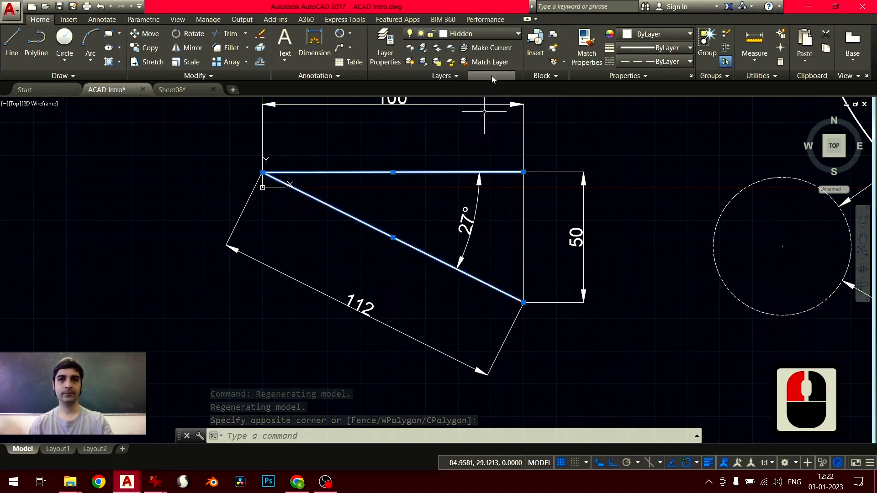
key(Escape)
key(Escape)
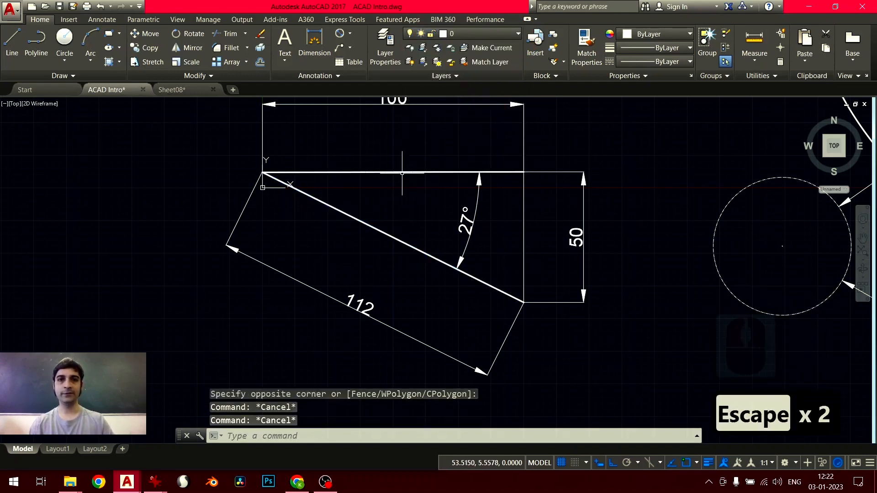
scroll(402, 174, up, 4)
scroll(402, 173, down, 13)
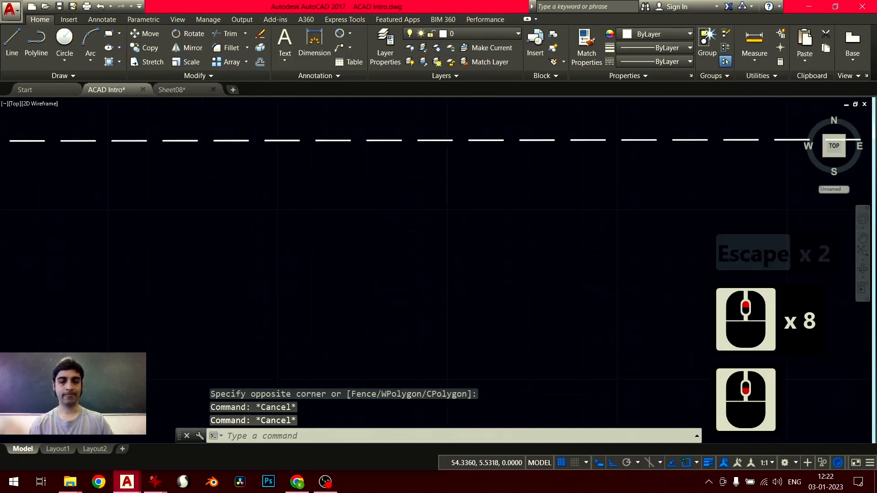
middle_drag(533, 167, 488, 239)
scroll(542, 190, down, 2)
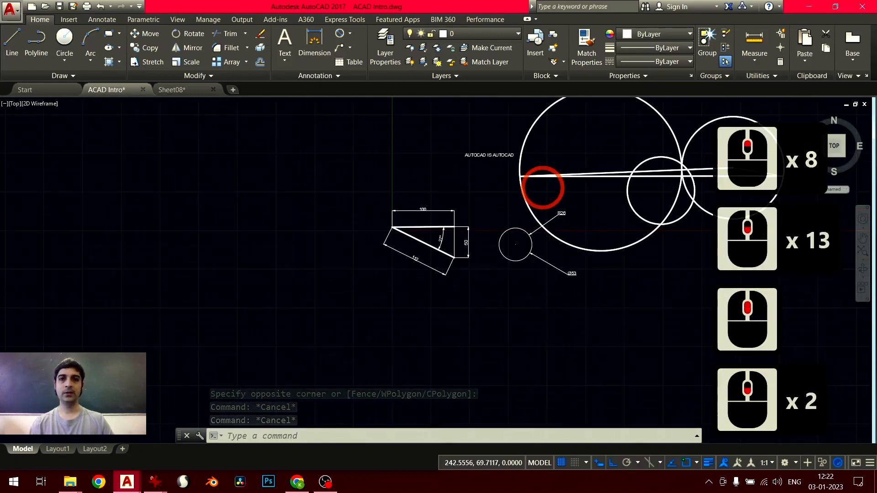
middle_drag(542, 190, 484, 215)
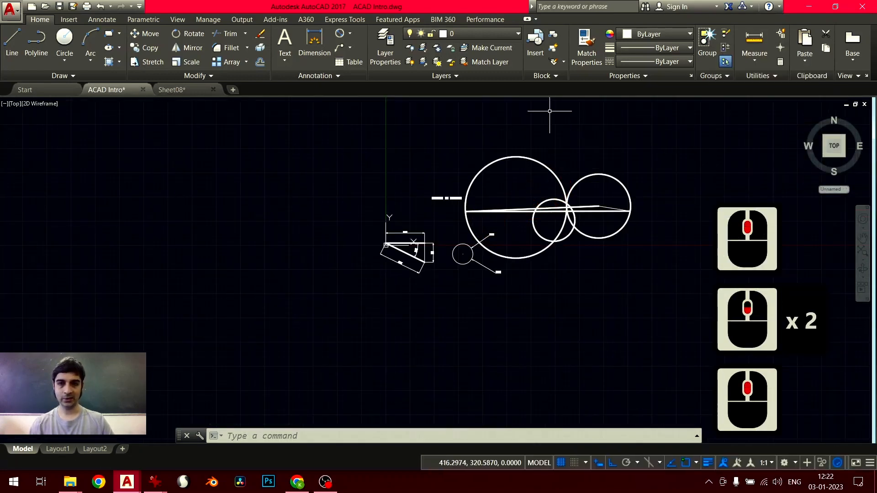
click(636, 63)
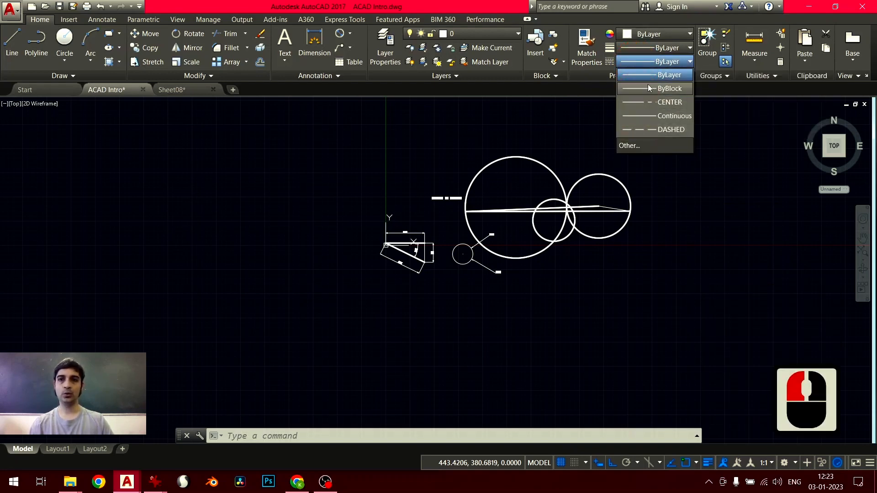
click(657, 63)
click(658, 63)
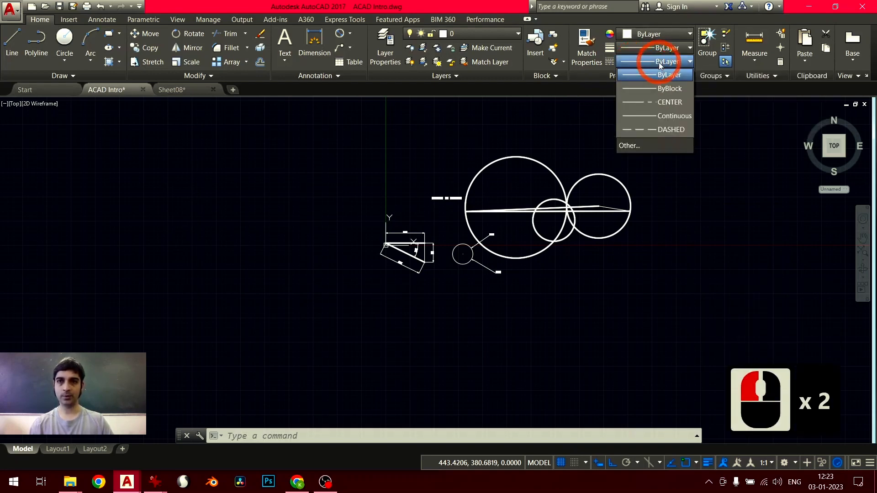
click(629, 144)
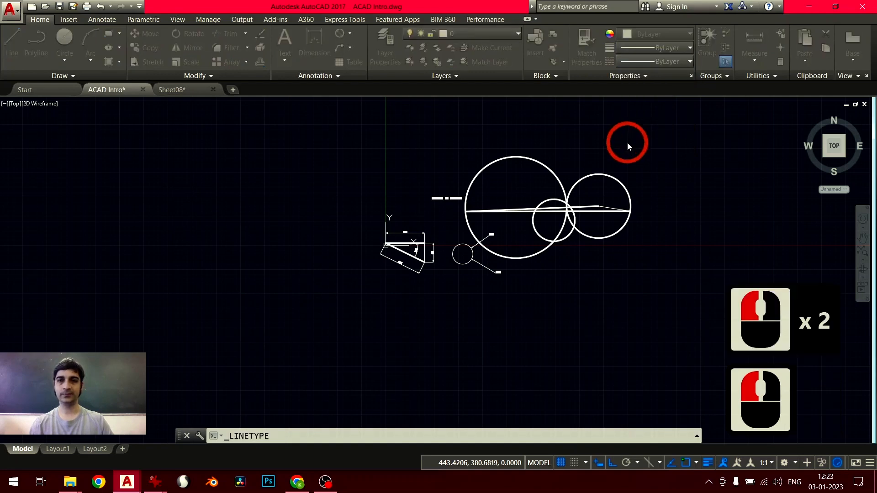
key(Escape)
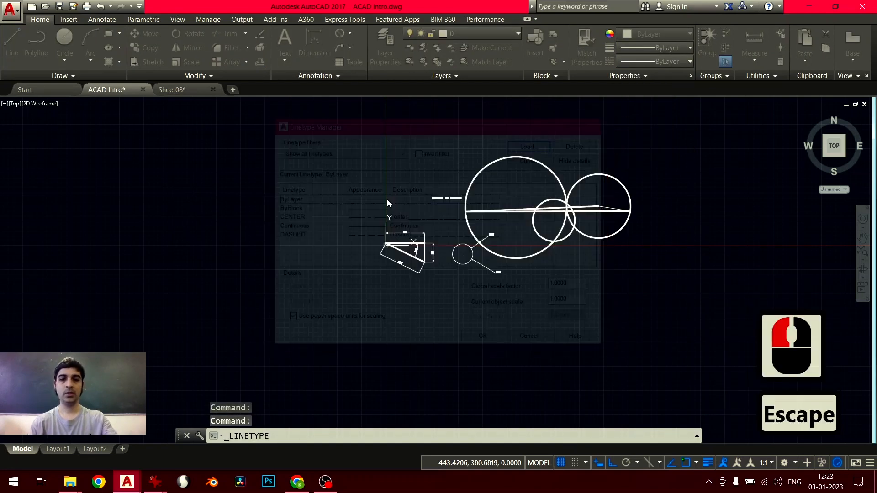
- Set the global linetype scale factor to 5 in the Linetype Manager
text(linetype)
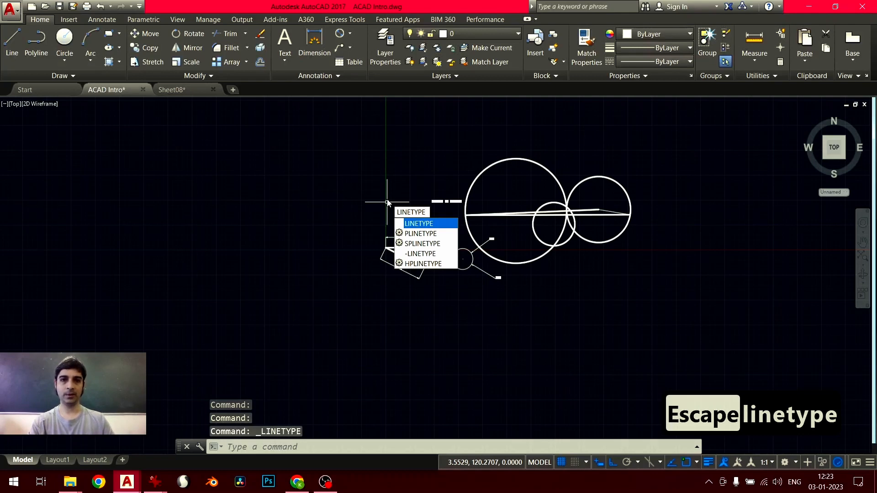
key(Return)
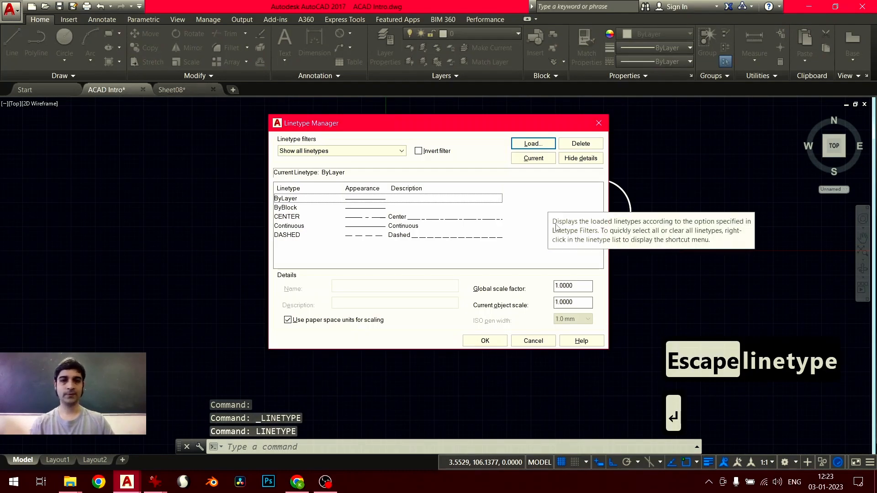
click(571, 302)
click(568, 286)
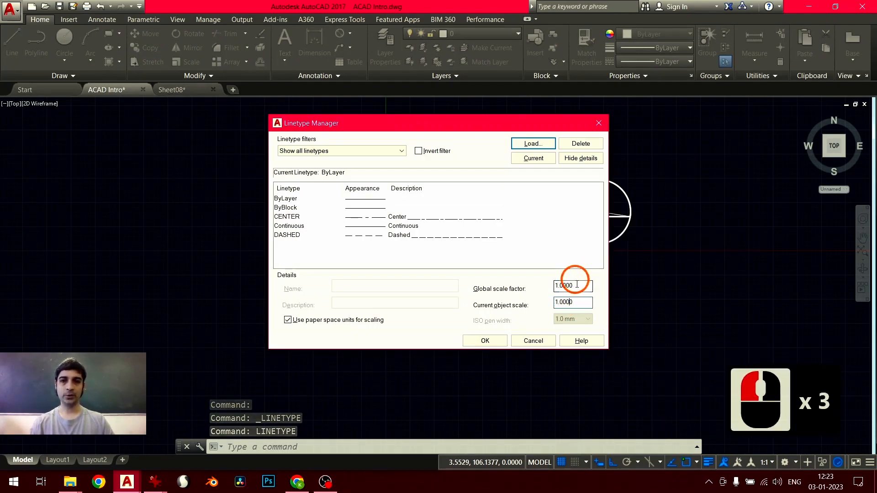
click(573, 302)
double_click(570, 302)
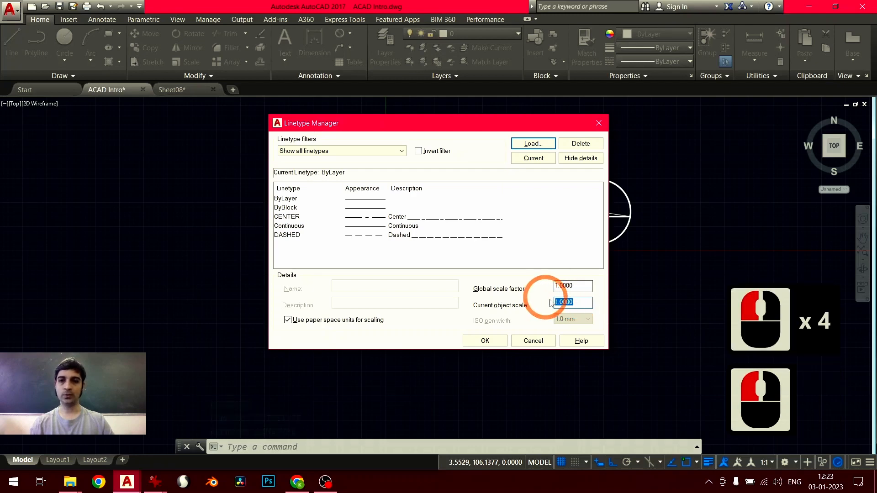
double_click(585, 285)
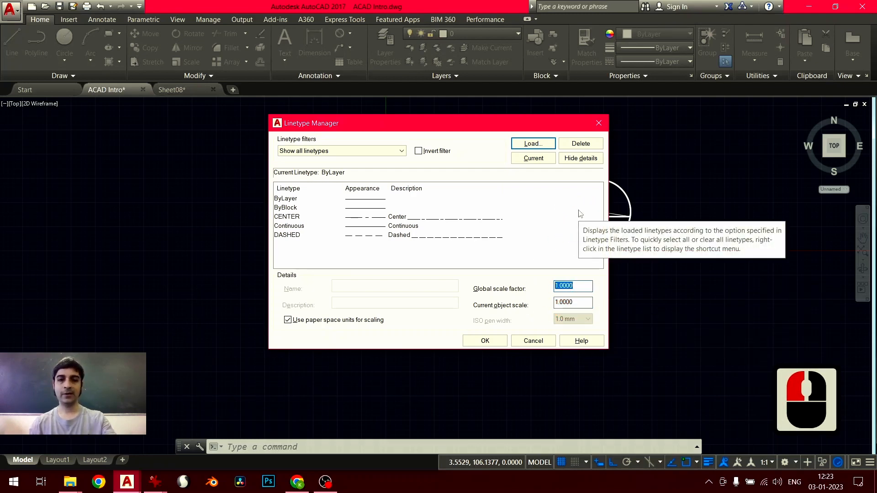
text(5)
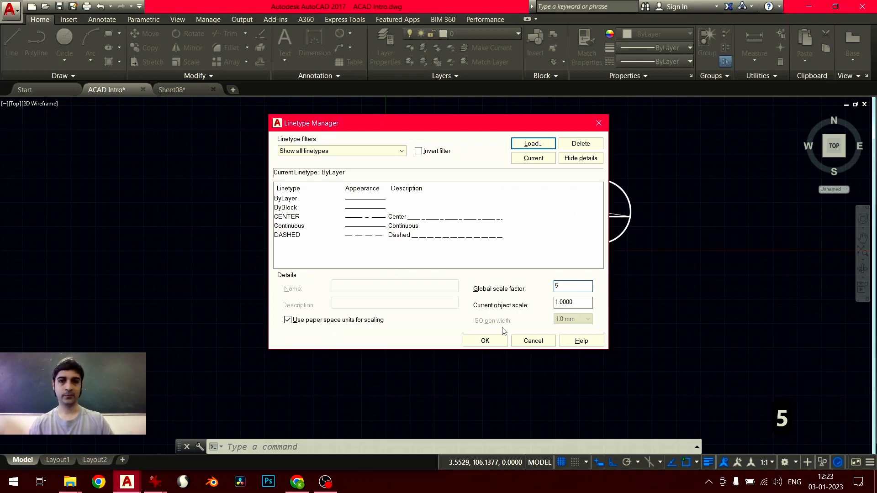
click(485, 340)
- Raise the global linetype scale factor to 10
scroll(504, 245, up, 2)
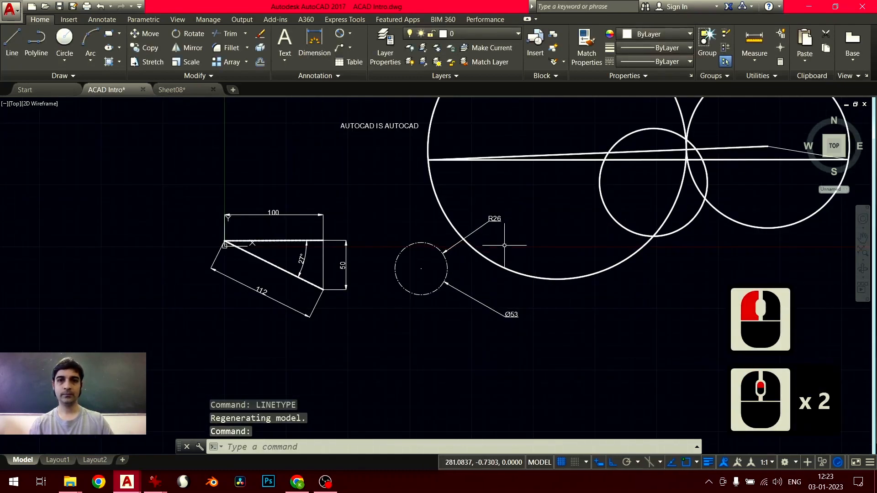
scroll(352, 280, up, 6)
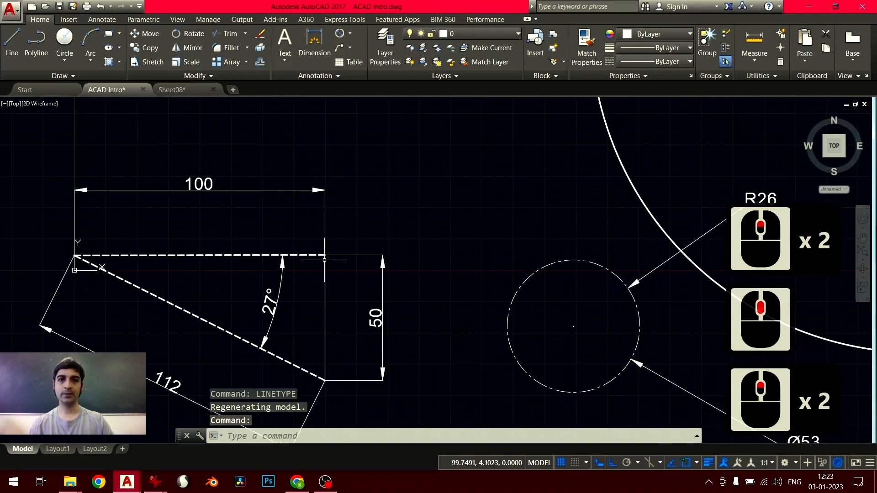
click(658, 61)
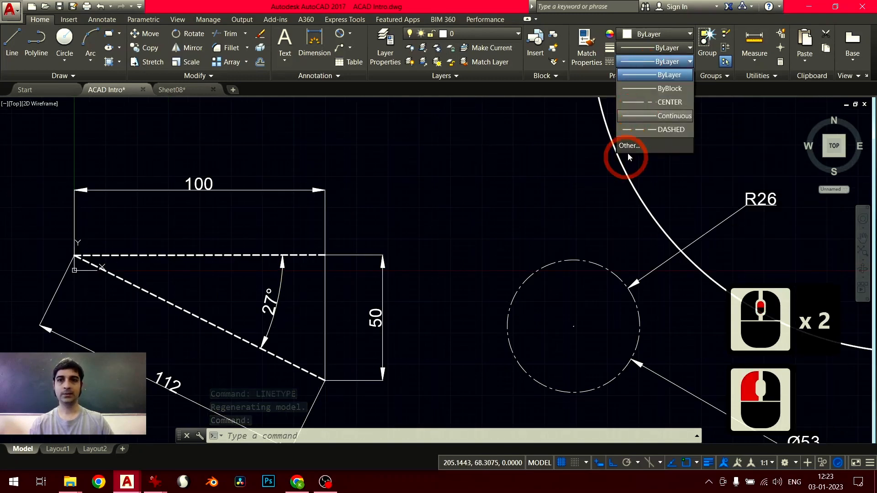
click(629, 146)
double_click(552, 287)
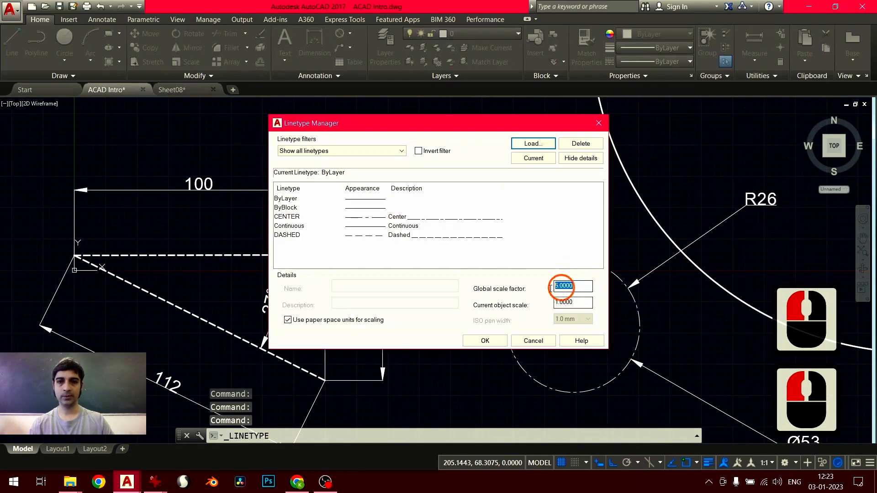
text(10)
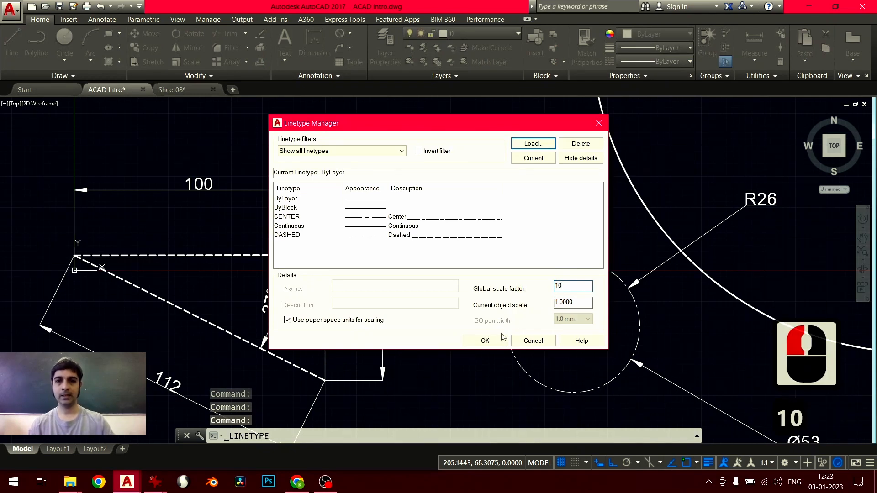
click(494, 345)
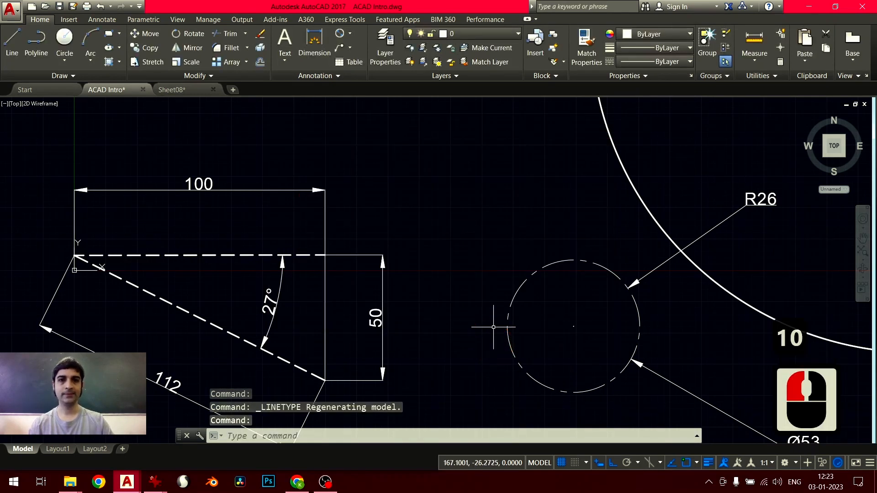
- Set the drawing's global linetype scale factor to 15
scroll(505, 280, down, 3)
scroll(445, 261, up, 2)
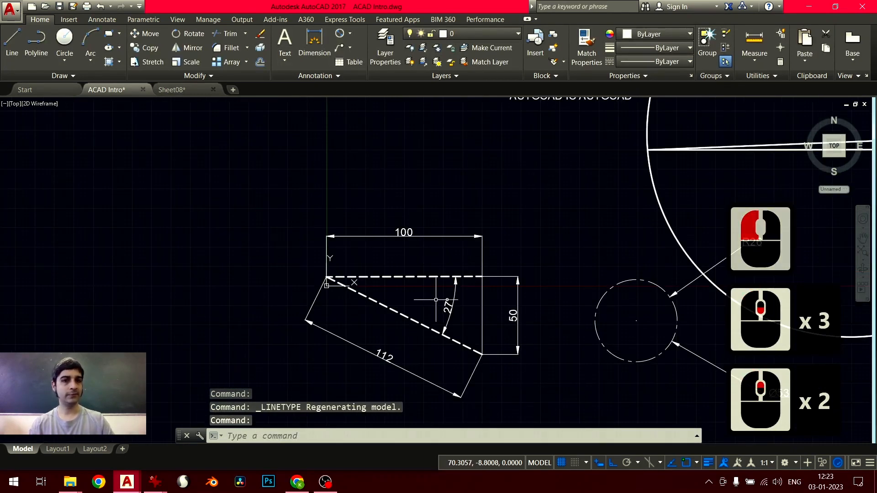
click(647, 62)
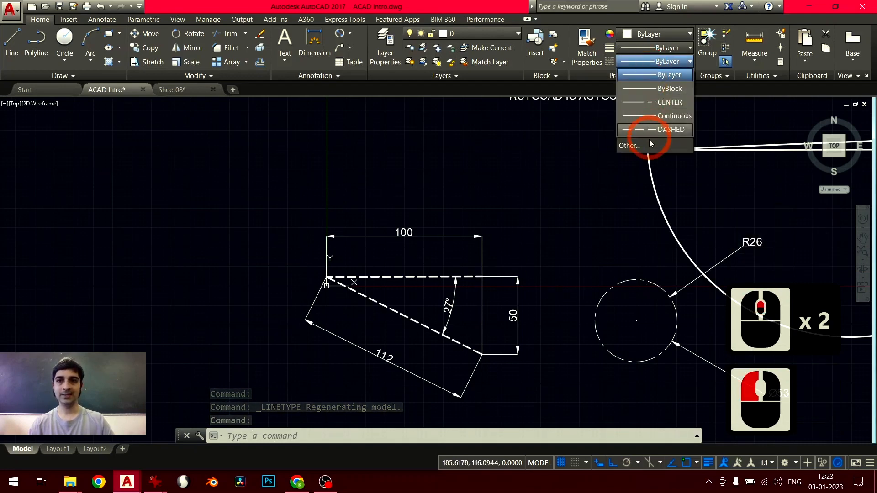
click(649, 142)
double_click(558, 286)
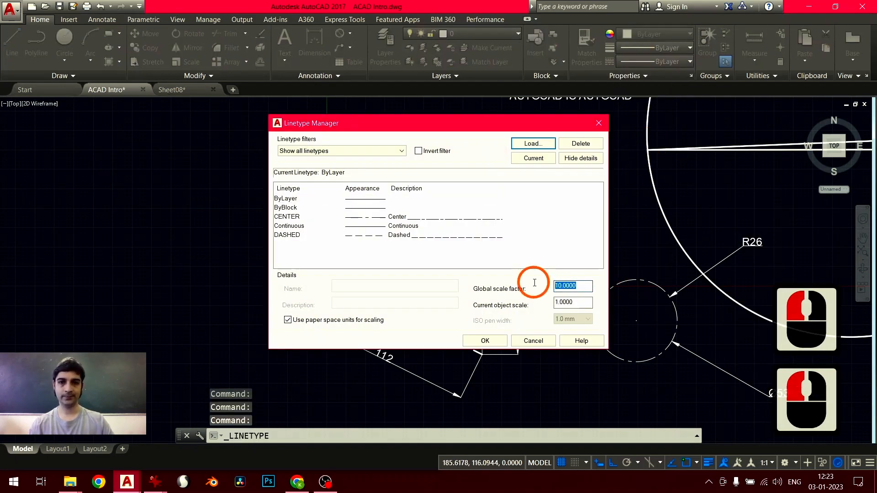
text(15)
click(498, 340)
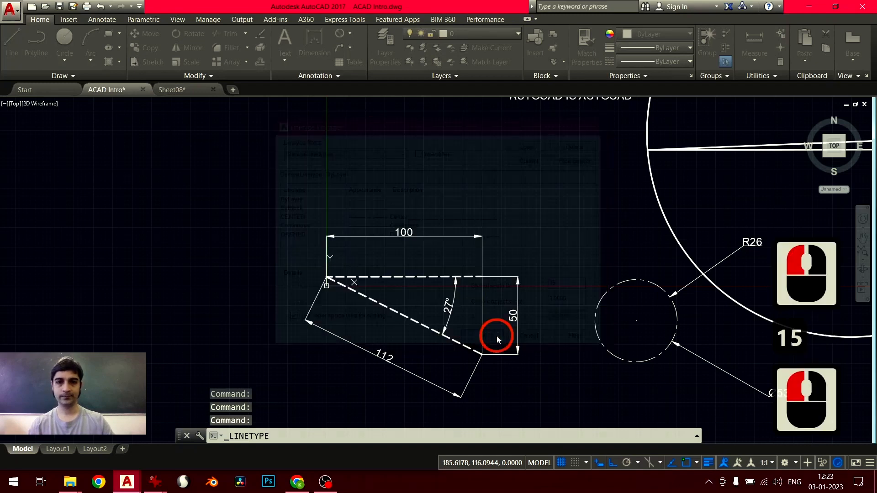
- Check the dash spacing of the triangle's lines and review the global scale factor in the Linetype Manager
scroll(557, 300, down, 3)
scroll(557, 299, up, 2)
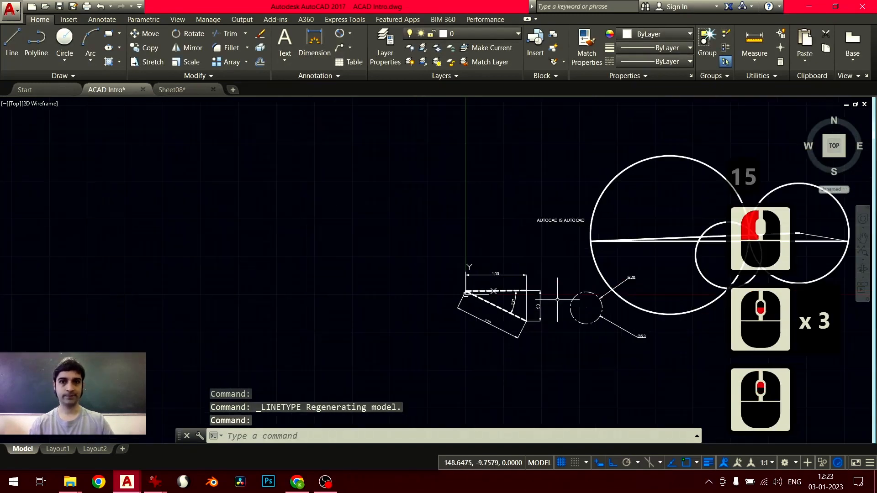
scroll(408, 320, up, 2)
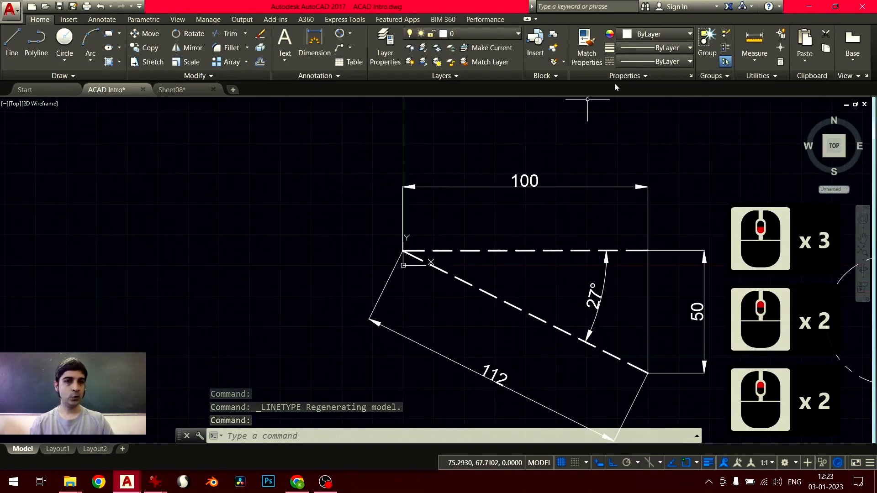
click(656, 62)
click(643, 145)
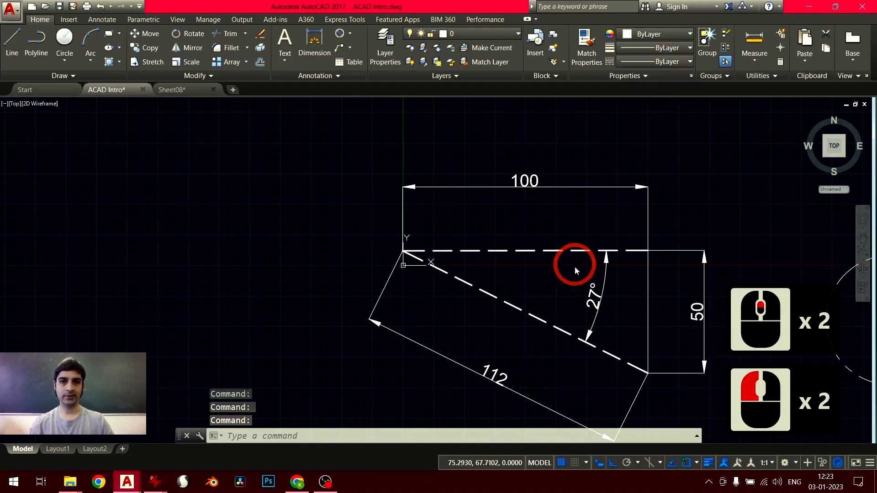
drag(585, 286, 552, 288)
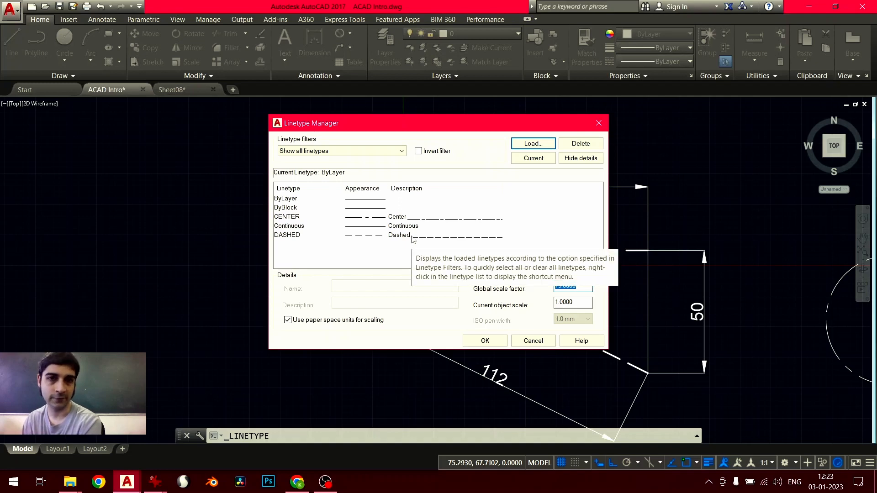
click(486, 341)
- Select the largest circle, check which layer it is assigned to, and clear the selection
scroll(478, 274, down, 5)
middle_drag(680, 271, 588, 287)
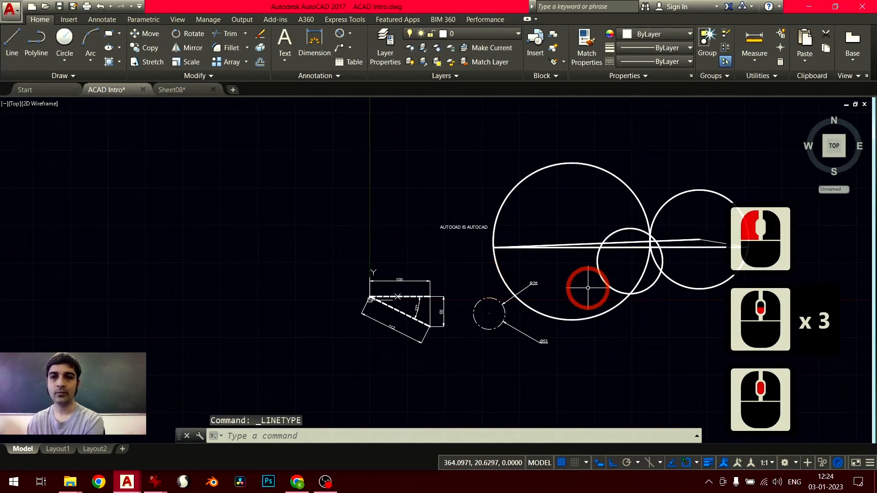
scroll(588, 288, up, 1)
middle_drag(534, 288, 440, 307)
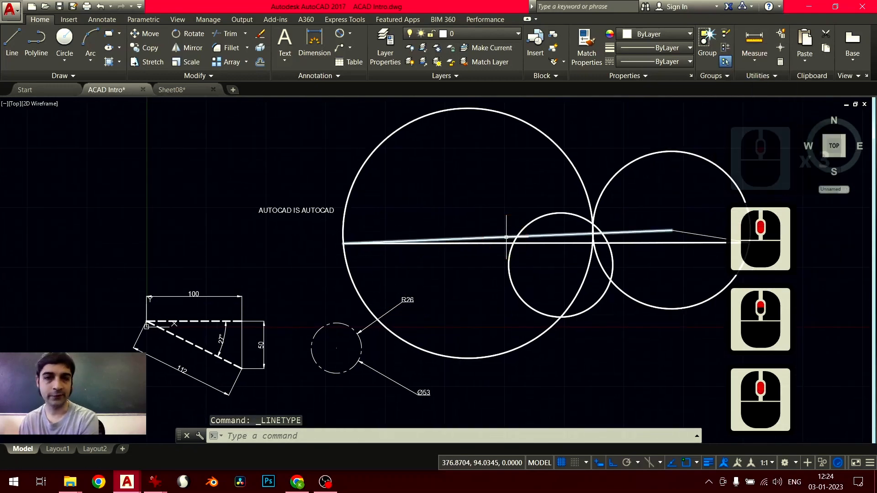
click(397, 186)
click(318, 200)
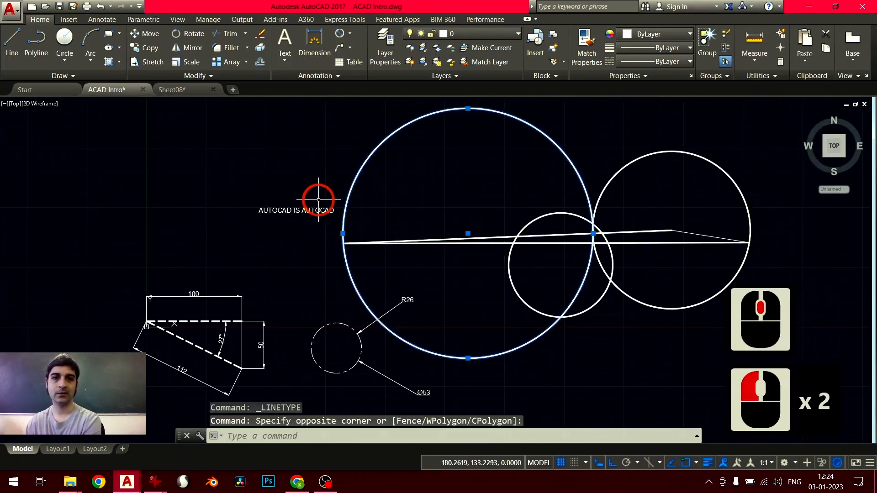
click(473, 34)
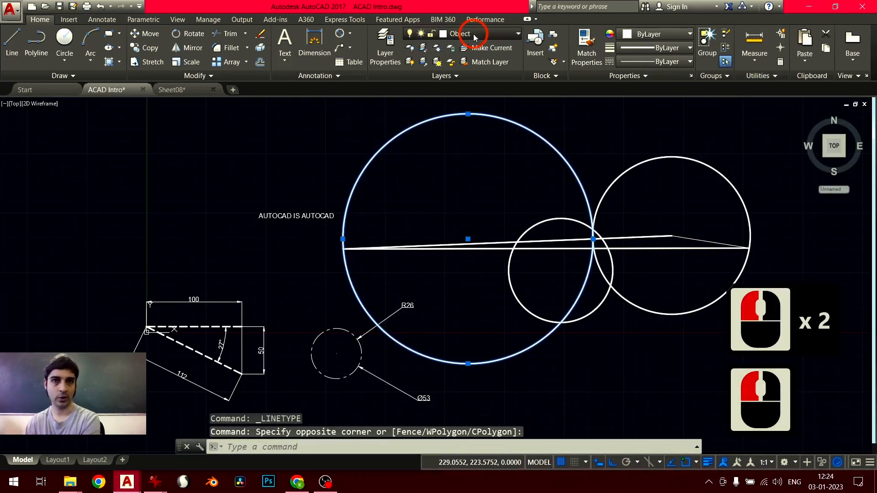
click(466, 153)
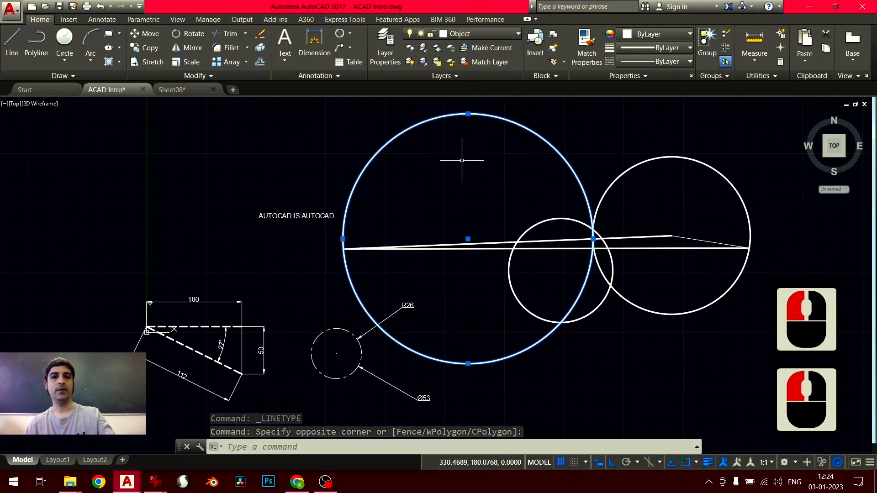
key(Escape)
key(Escape)
scroll(485, 200, down, 2)
scroll(342, 192, down, 1)
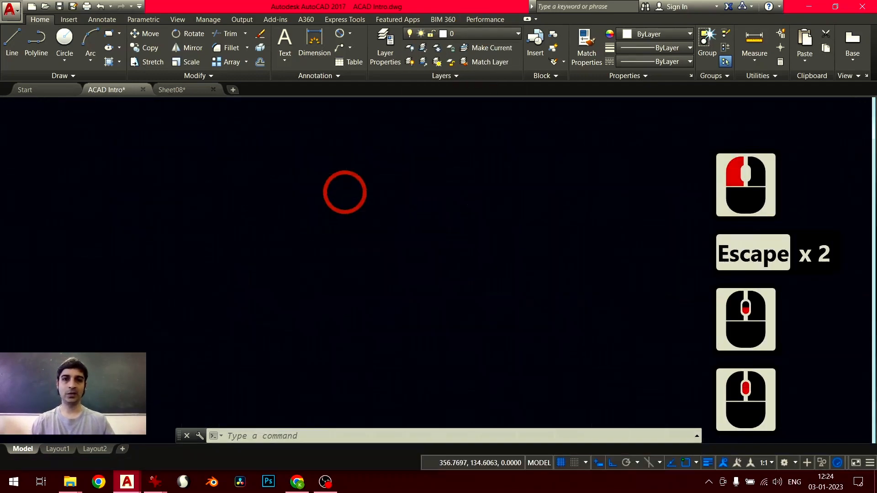
- Make Projection the current layer and sketch a chain of connected horizontal and vertical lines around and across the circles' right side
click(498, 34)
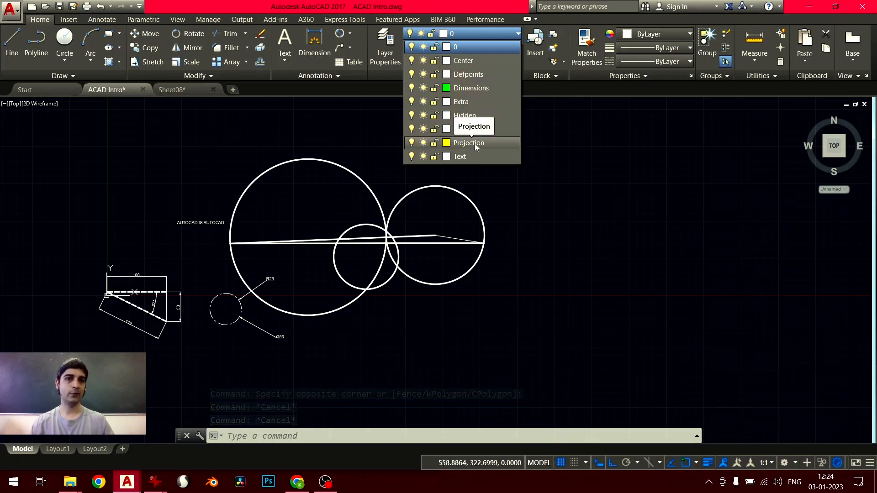
click(476, 145)
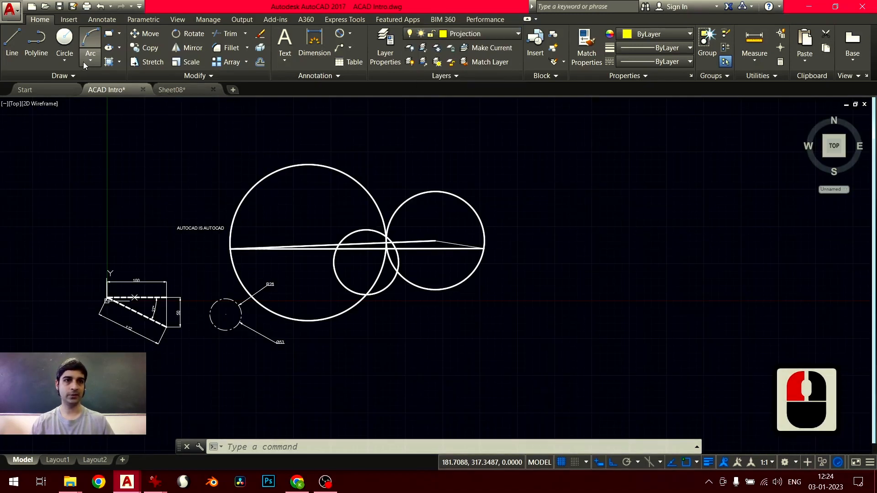
click(18, 42)
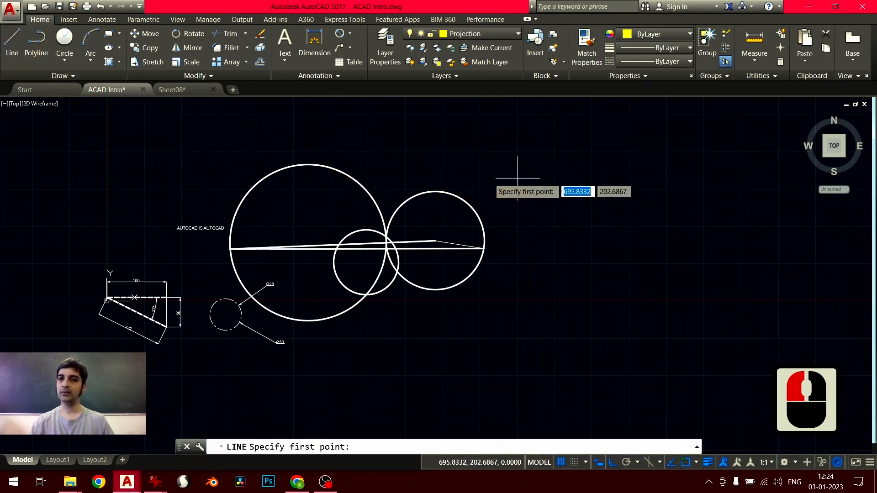
click(561, 180)
click(560, 352)
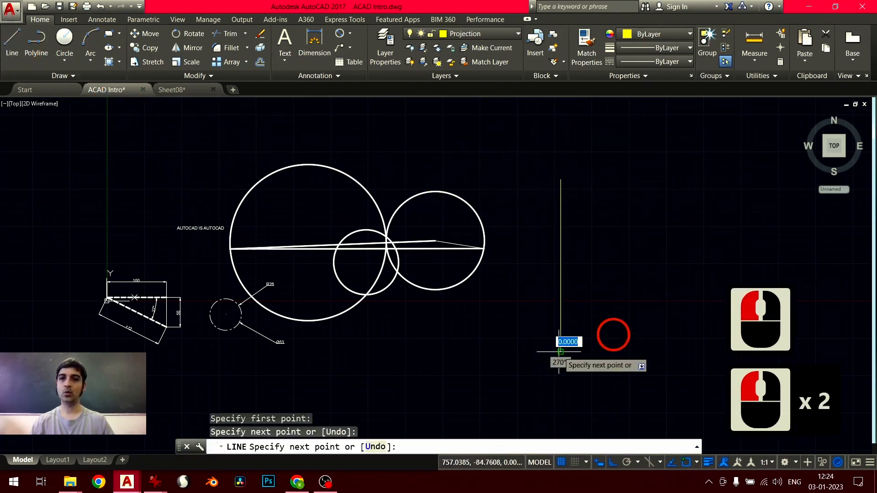
click(710, 352)
click(710, 286)
click(715, 160)
click(521, 164)
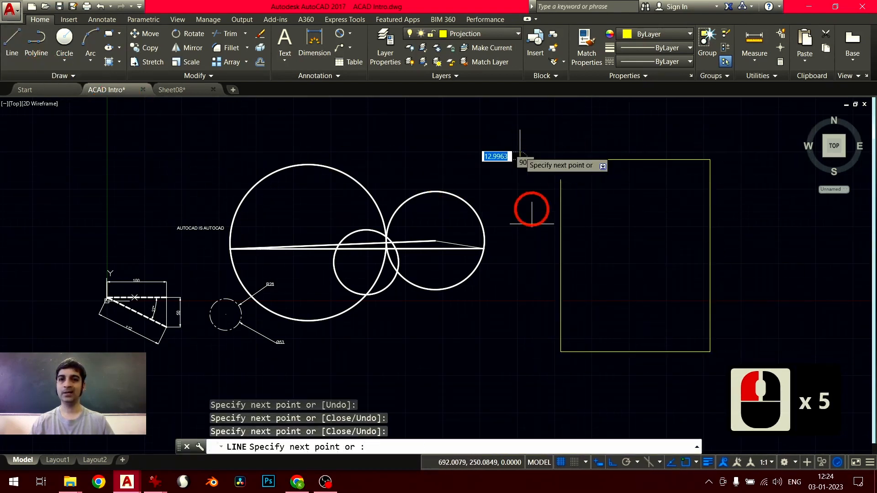
click(533, 331)
click(403, 331)
click(406, 114)
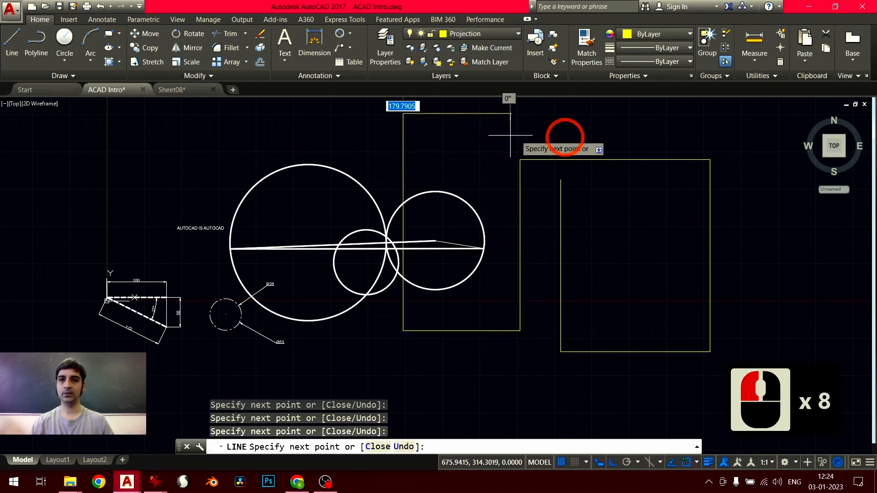
click(748, 145)
click(745, 265)
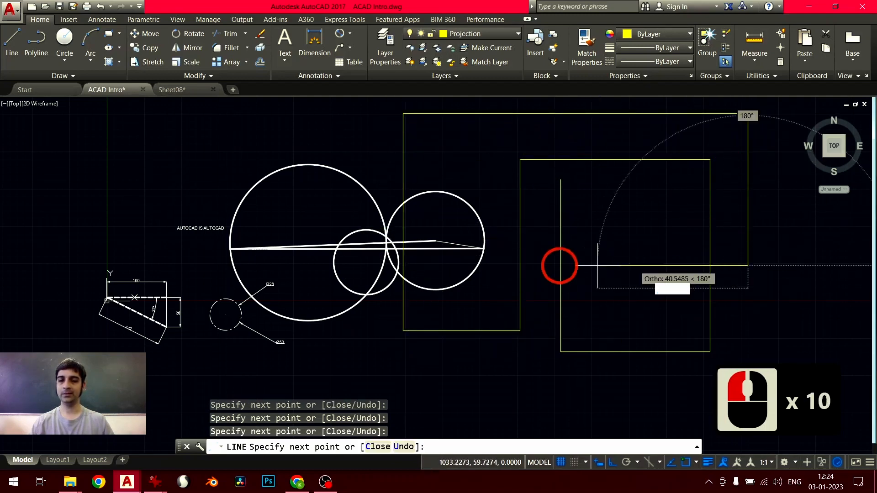
click(455, 267)
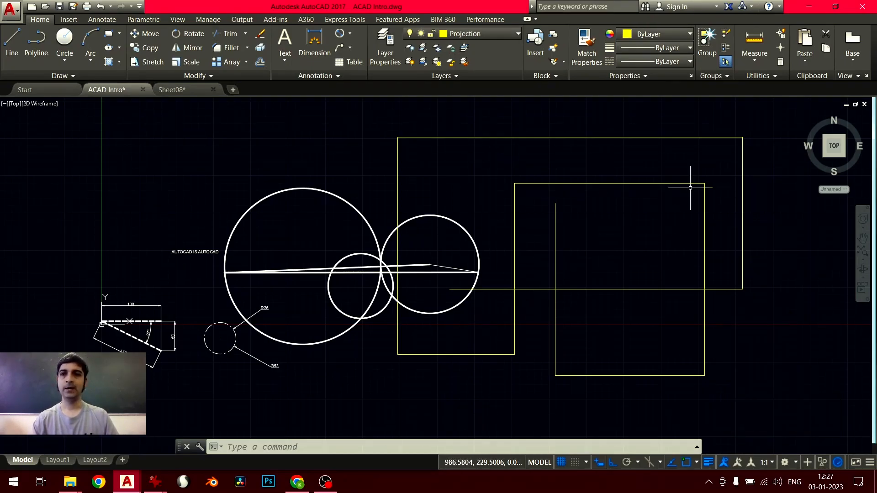
- Select every object in the drawing and erase them all
click(754, 129)
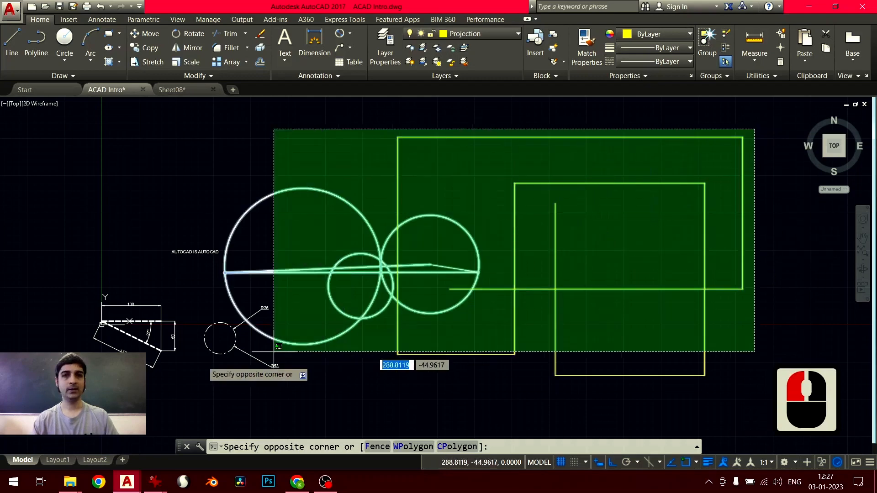
click(86, 376)
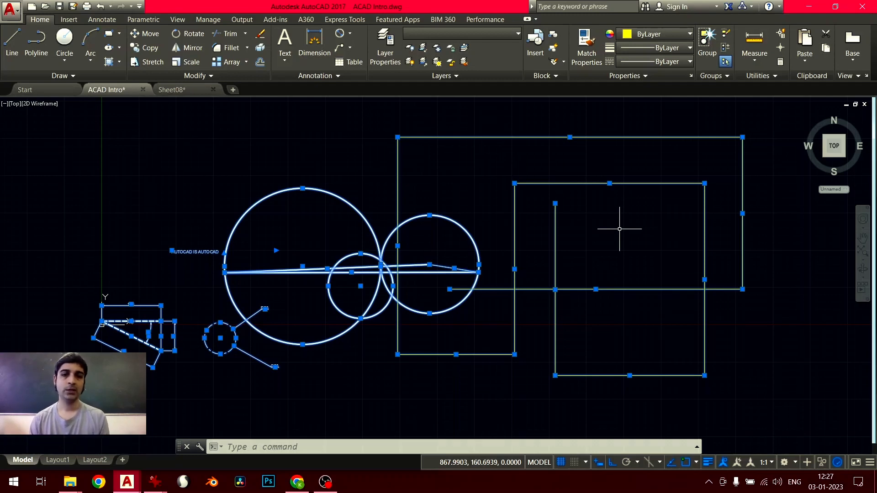
key(Escape)
key(Escape)
key(ctrl+a)
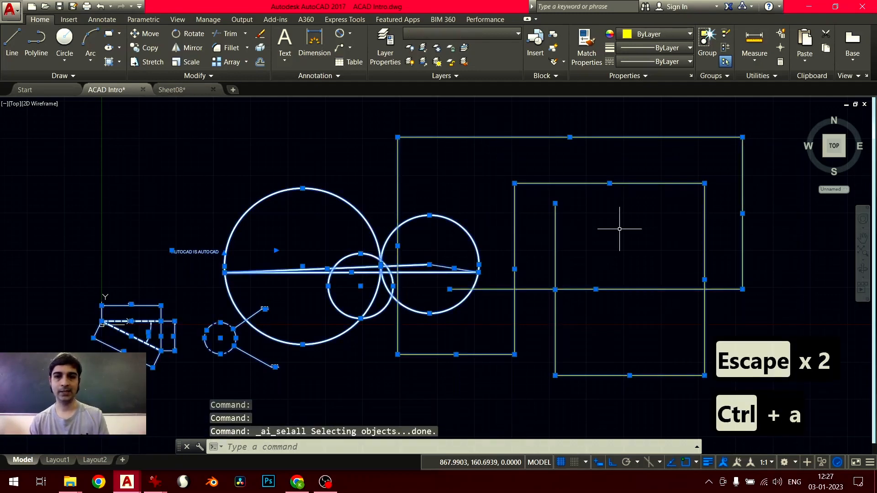
key(Delete)
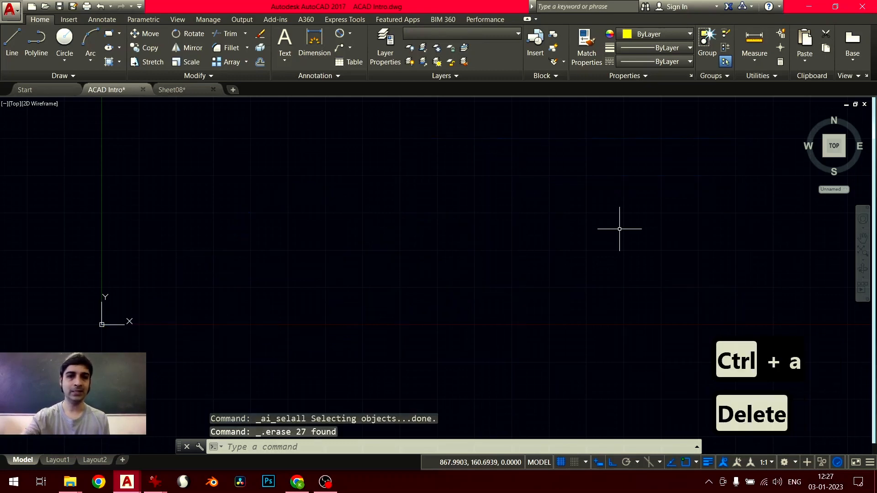
- Start saving a copy of the emptied drawing with the file type AutoCAD Drawing Template (*.dwt)
scroll(450, 202, down, 1)
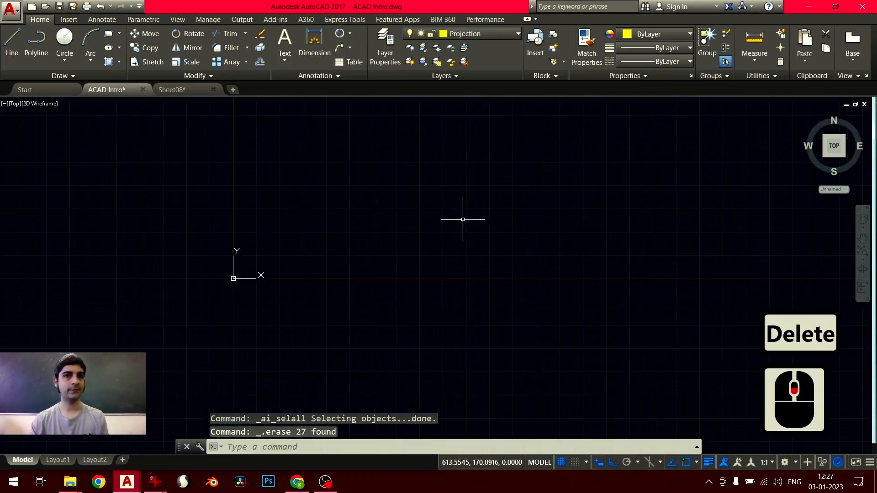
scroll(462, 220, down, 1)
mouse_move(464, 221)
middle_down()
mouse_move(410, 276)
mouse_move(413, 290)
mouse_move(335, 319)
middle_up()
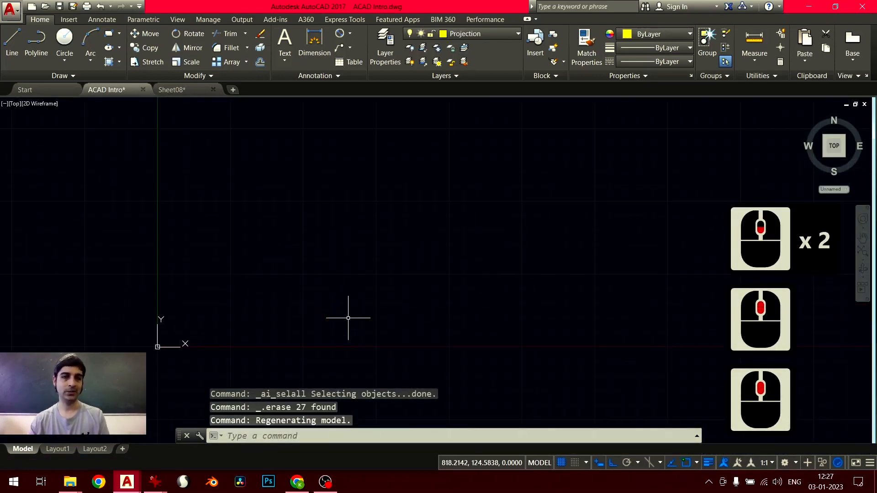
middle_drag(270, 283, 185, 317)
scroll(190, 291, up, 1)
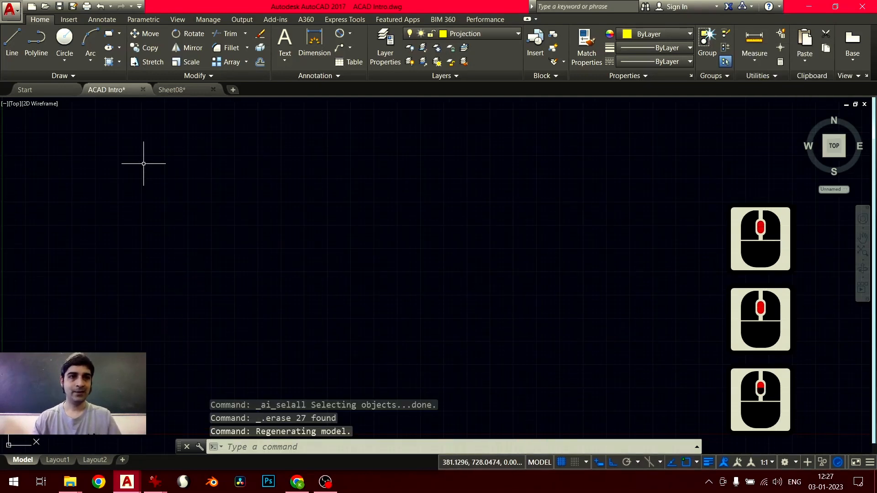
click(73, 5)
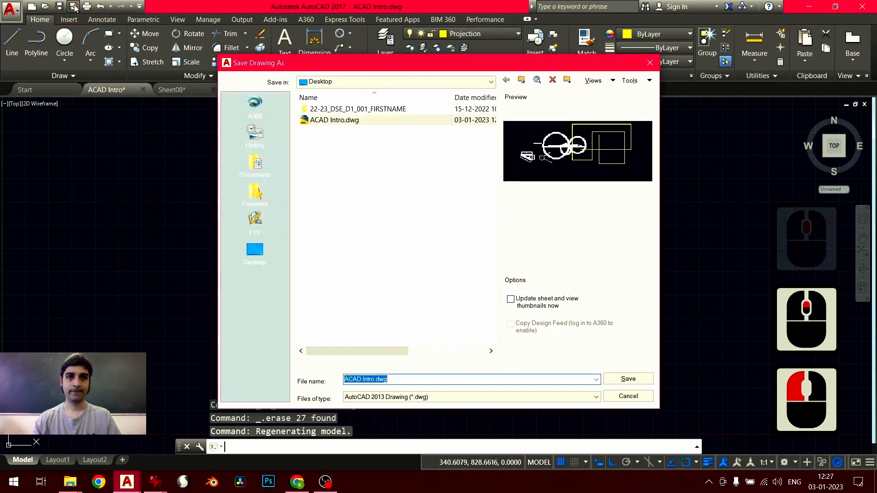
click(406, 398)
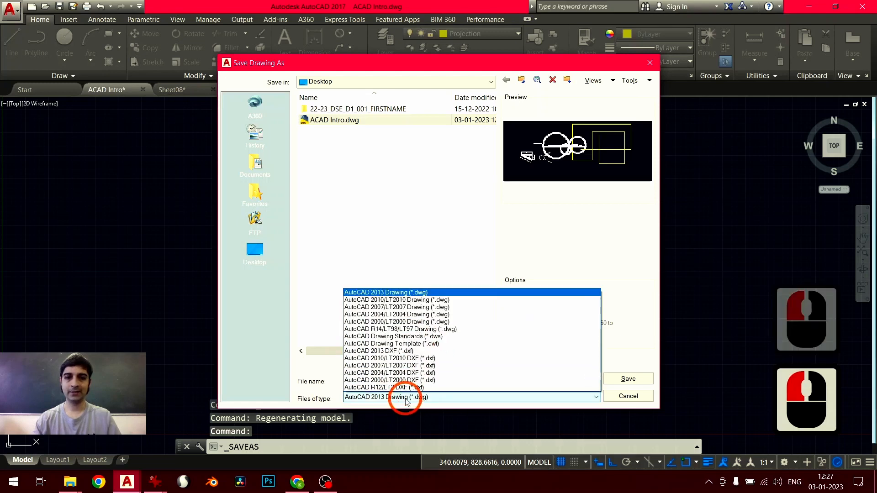
click(406, 343)
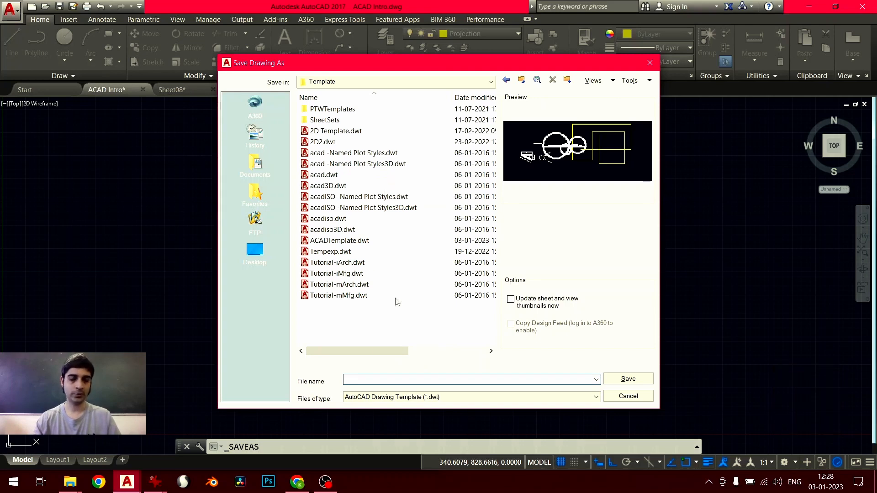
- Name the template ACADTemplate and save it in the Template folder, replacing the existing file
click(396, 383)
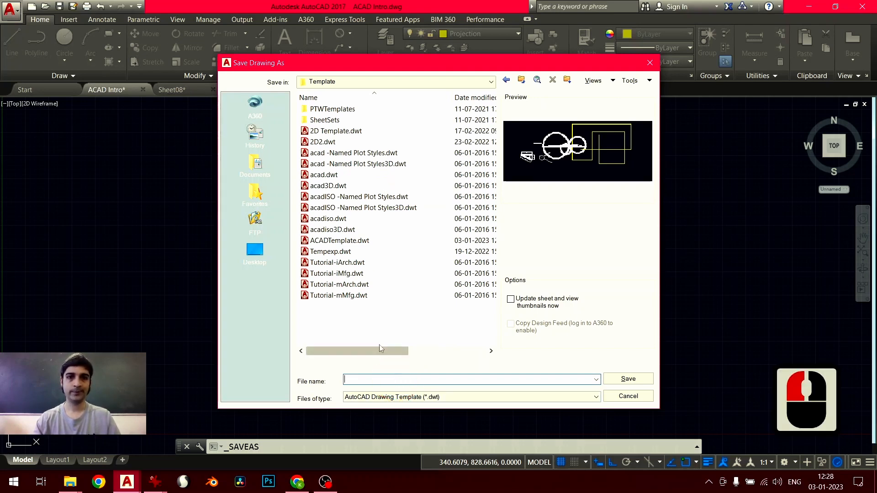
text(ACADTm)
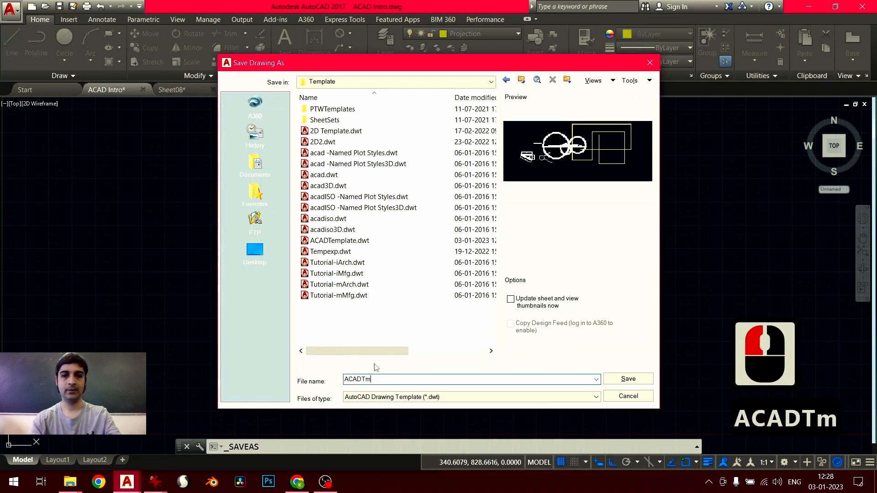
key(BackSpace)
text(emlate)
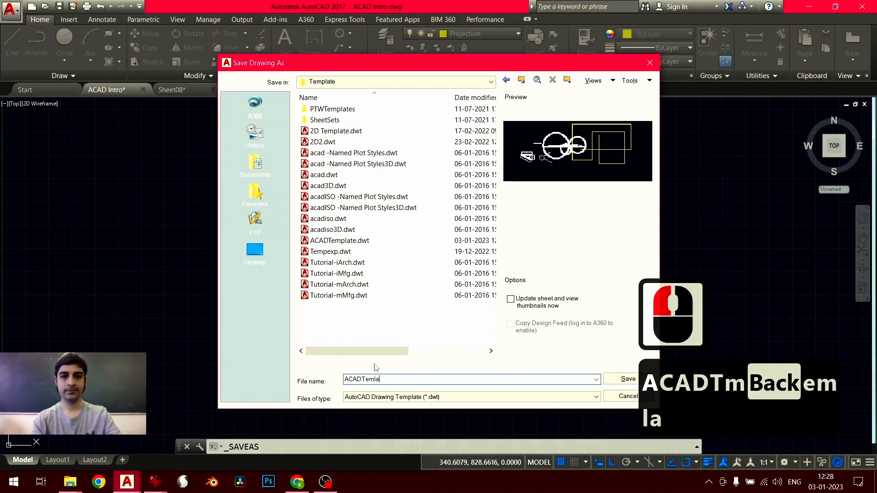
key(BackSpace)
key(BackSpace)
key(BackSpace)
text(p)
key(BackSpace)
key(BackSpace)
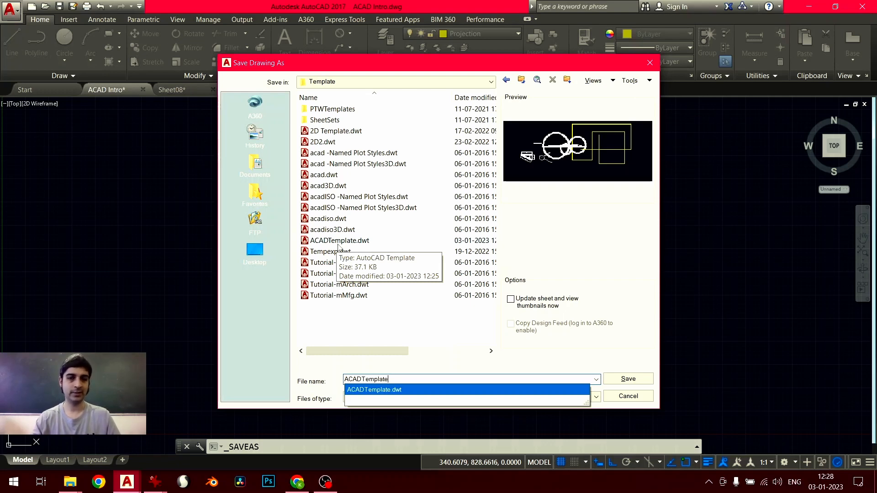
click(398, 379)
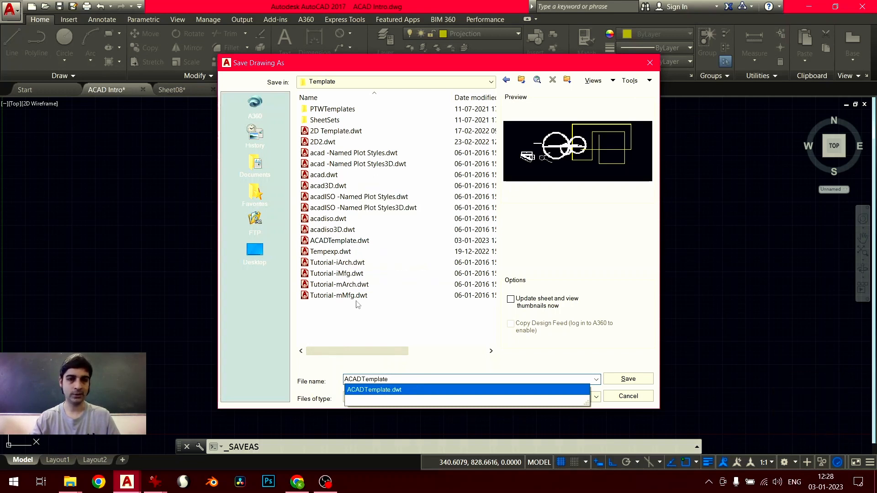
click(609, 382)
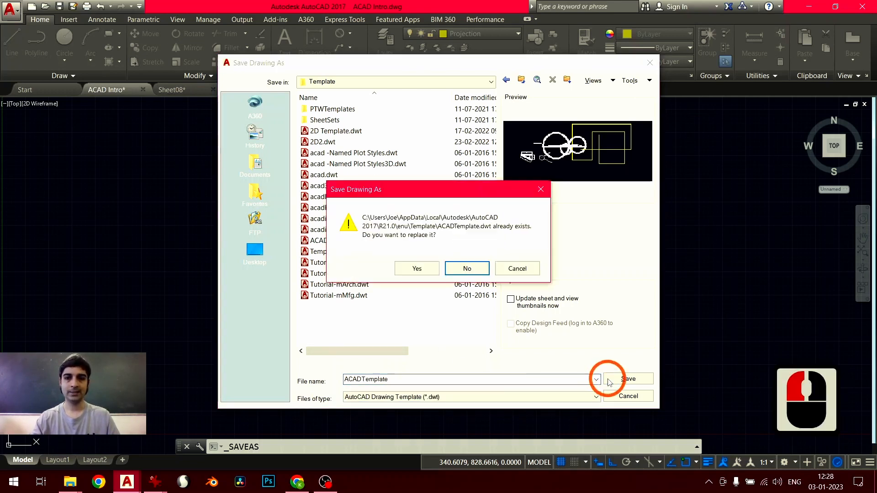
click(417, 269)
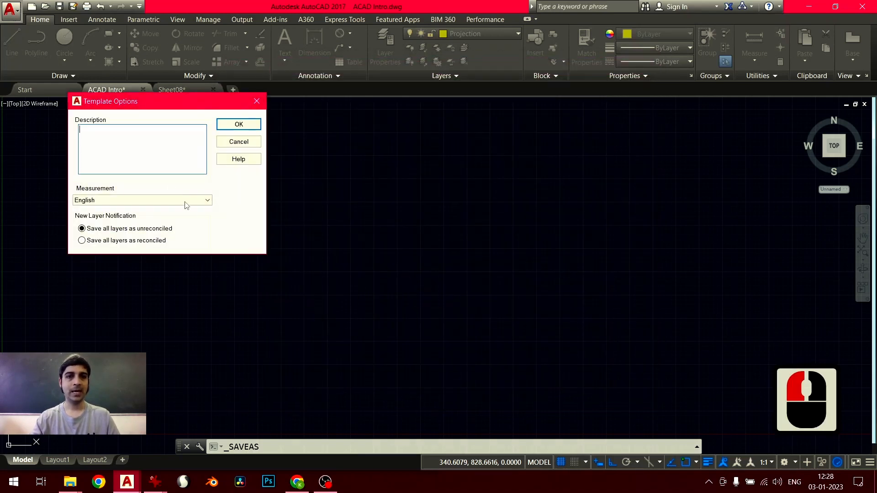
- Describe the template as "Linetypes + Dimensions + Layers + Basic Settings.", accept its options with English measurement and save the template file
click(163, 158)
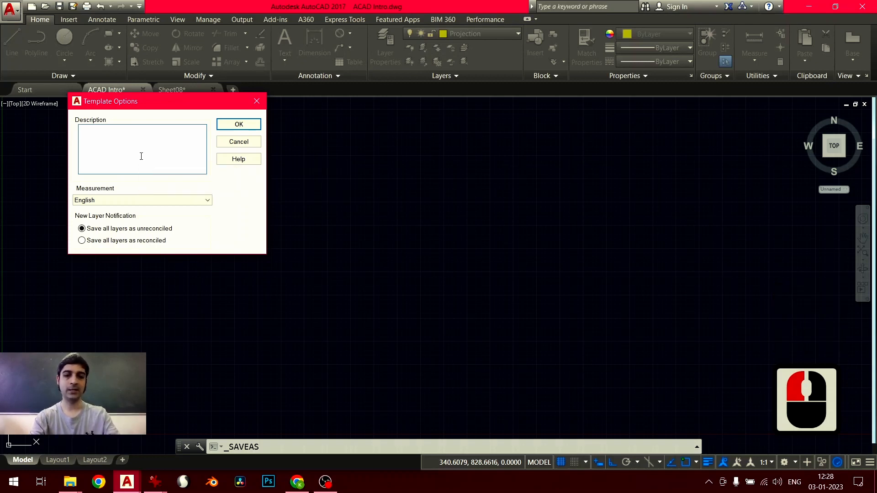
text(Linetype)
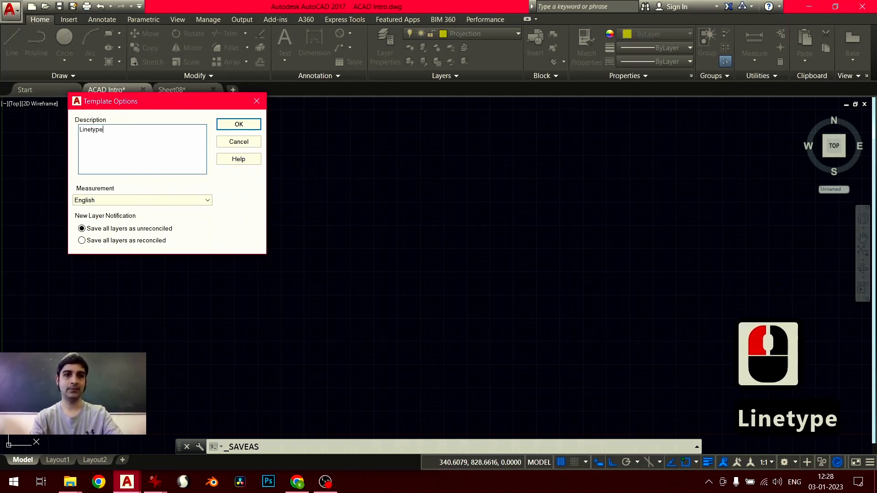
text(s + Dimen)
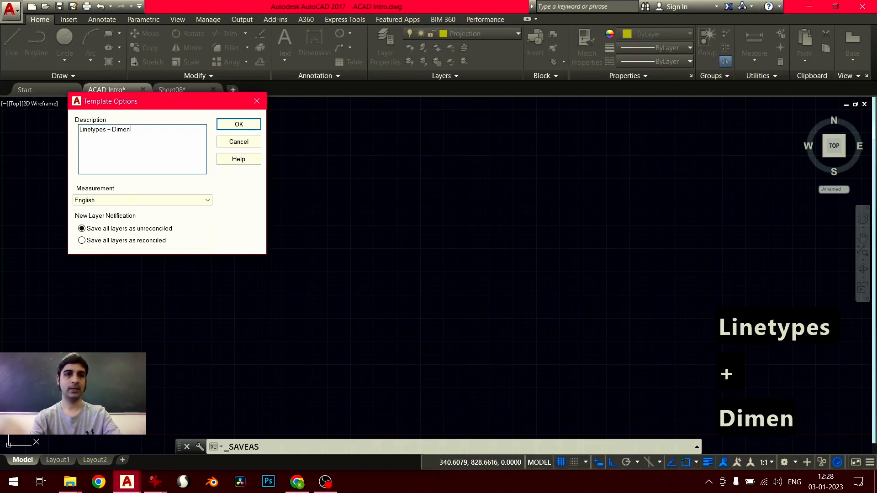
text(sions + L)
text(ayer)
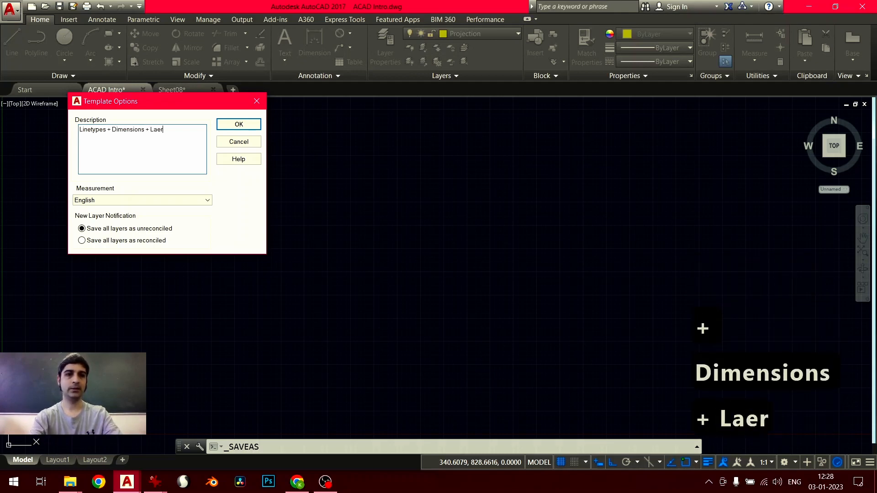
key(BackSpace)
key(BackSpace)
text(yers + B)
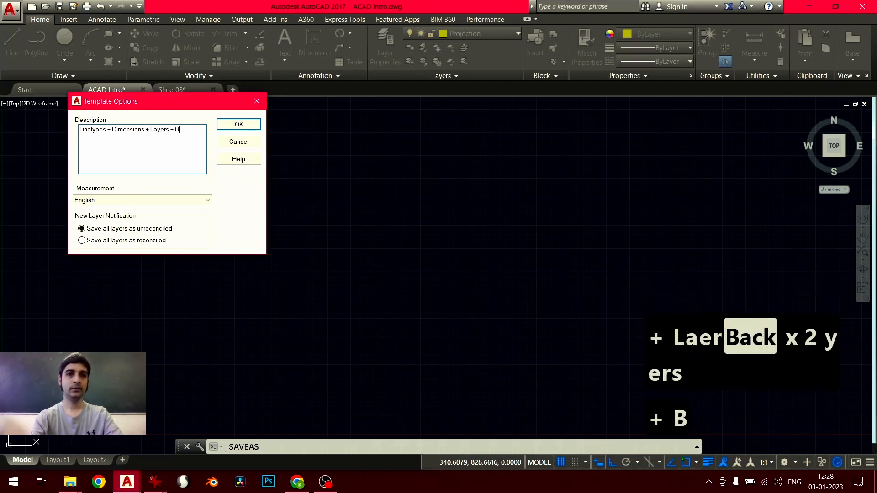
text(asic Settings.)
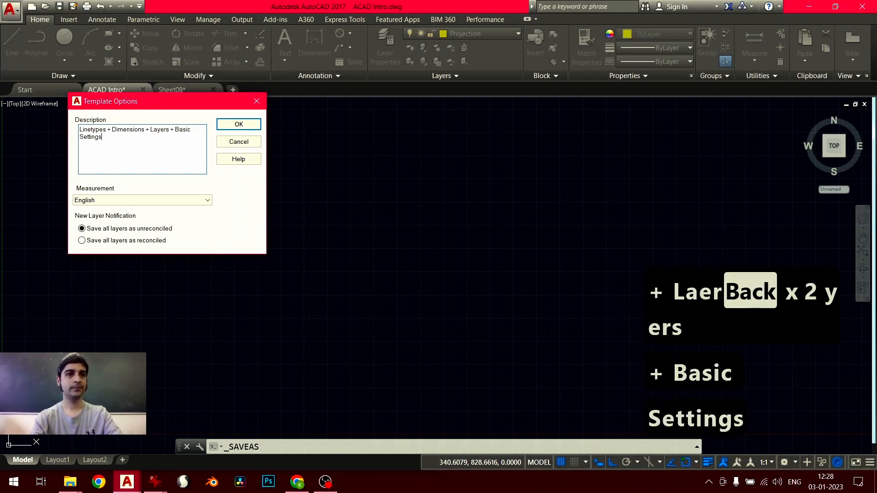
click(231, 130)
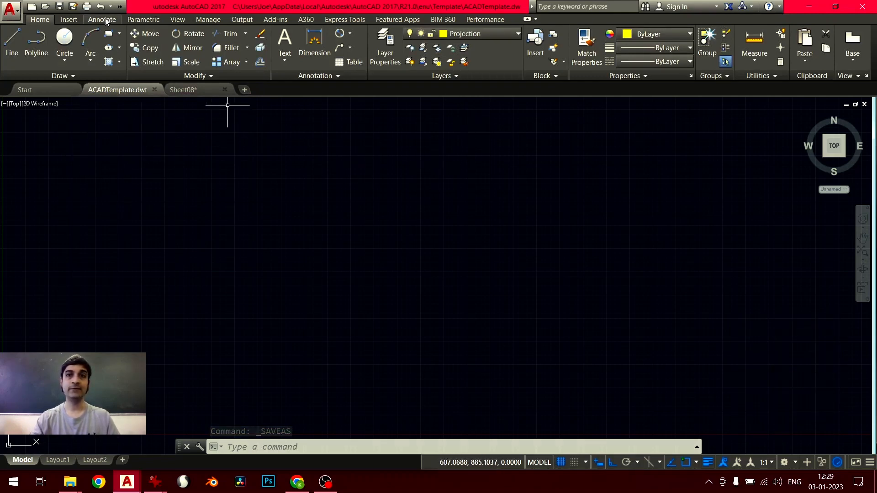
click(59, 6)
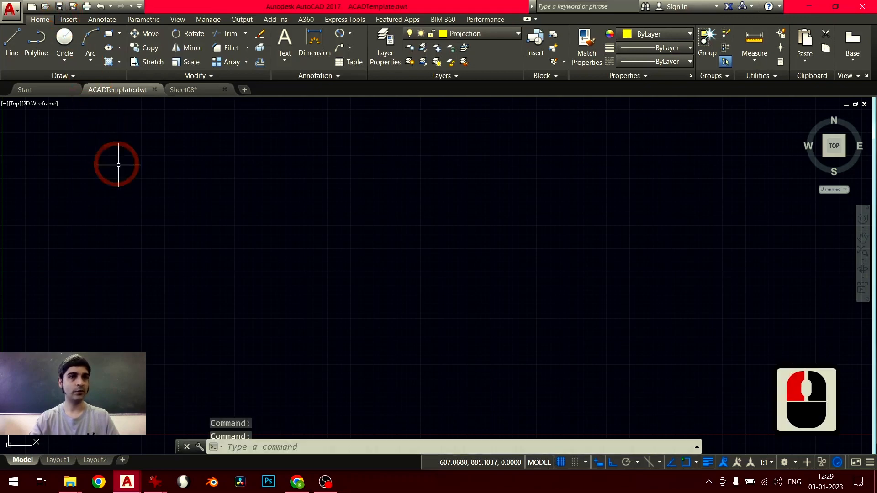
- Close the ACADTemplate and Sheet08 drawings and exit AutoCAD
click(154, 90)
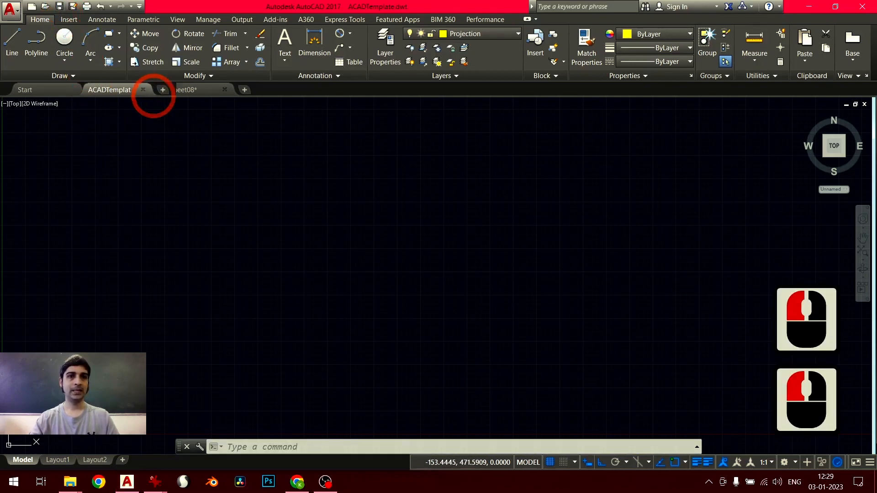
click(145, 90)
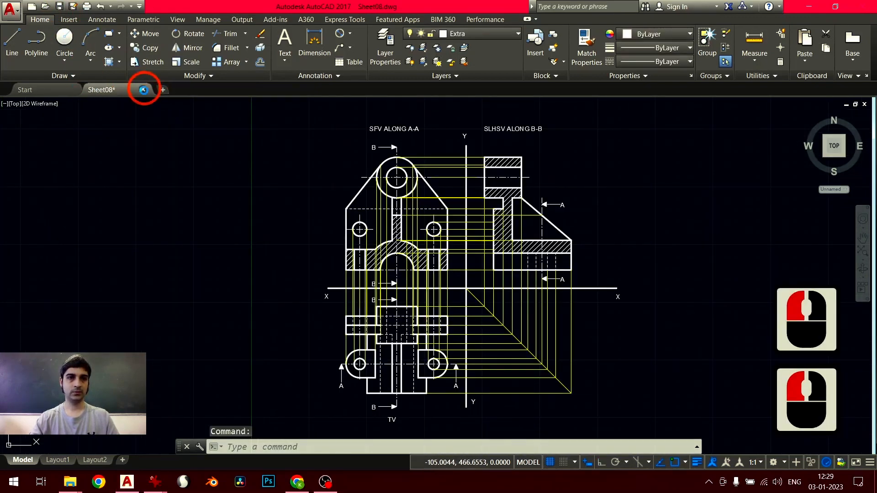
click(489, 274)
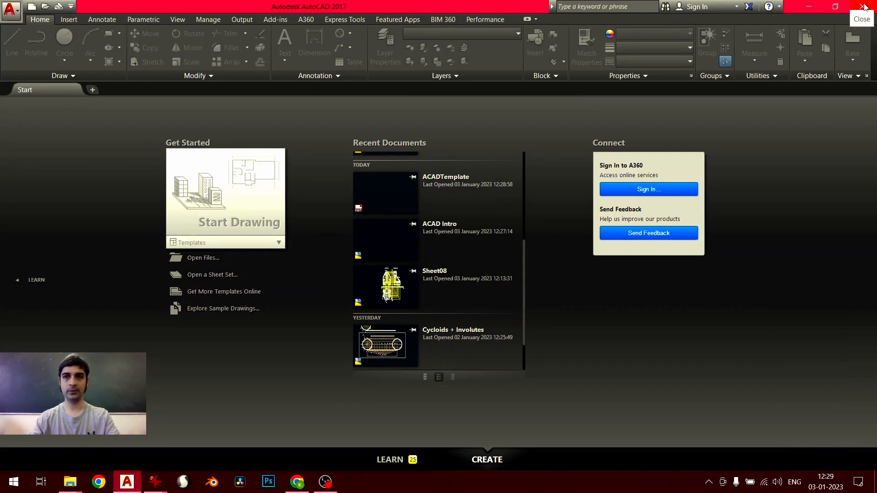
click(864, 7)
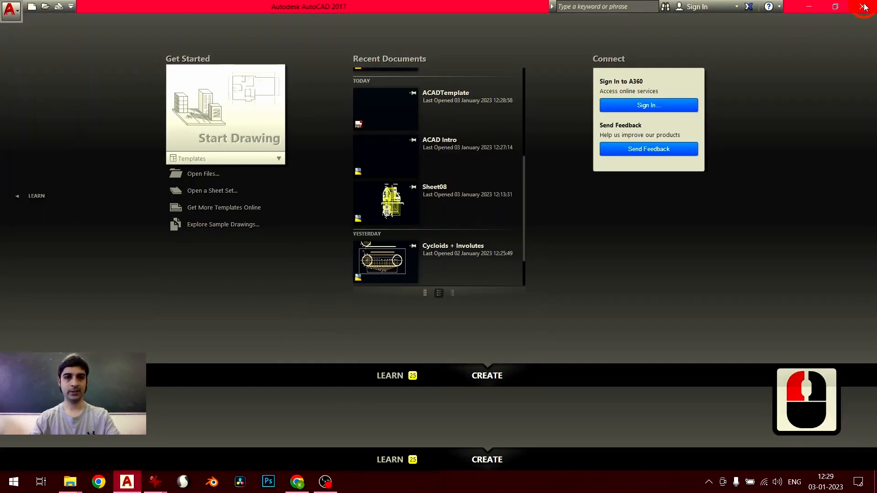
- Show the desktop, then relaunch AutoCAD in a maximized window
key(super+d)
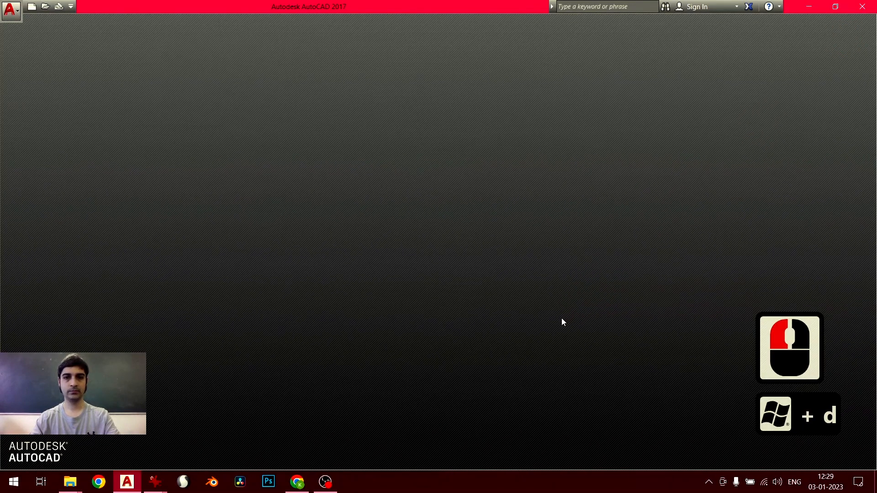
key(super+d)
key(super+d)
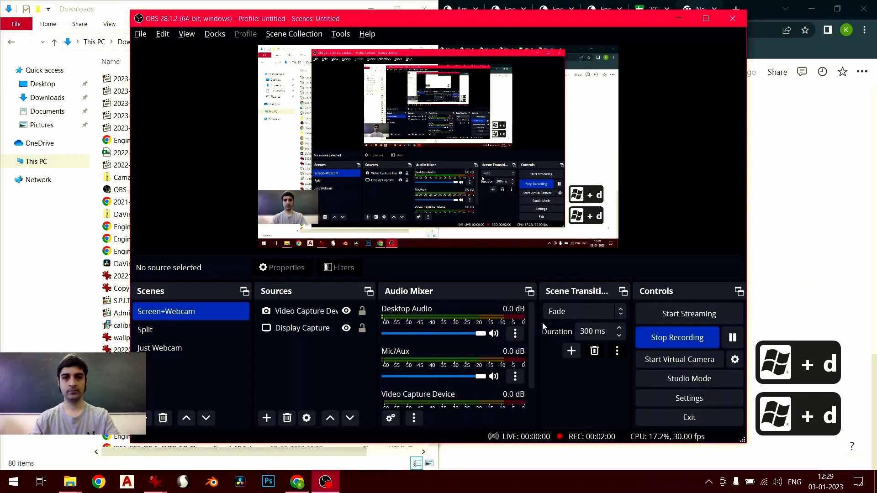
key(super+d)
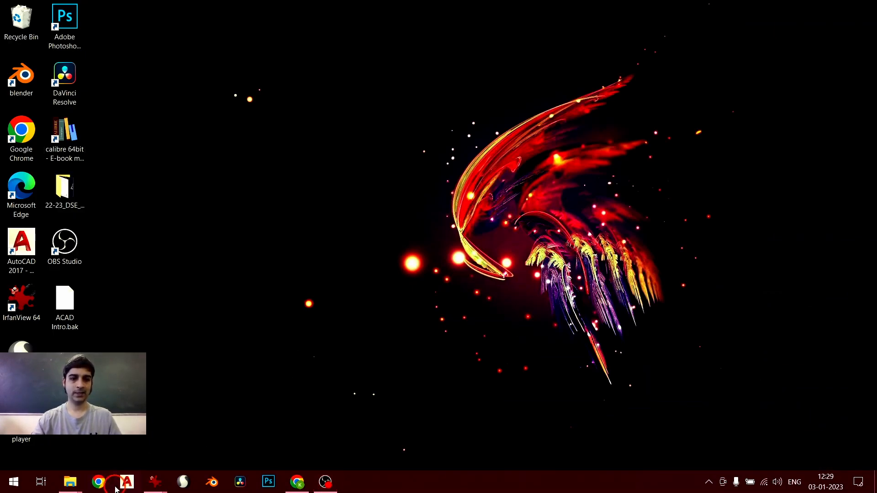
click(279, 281)
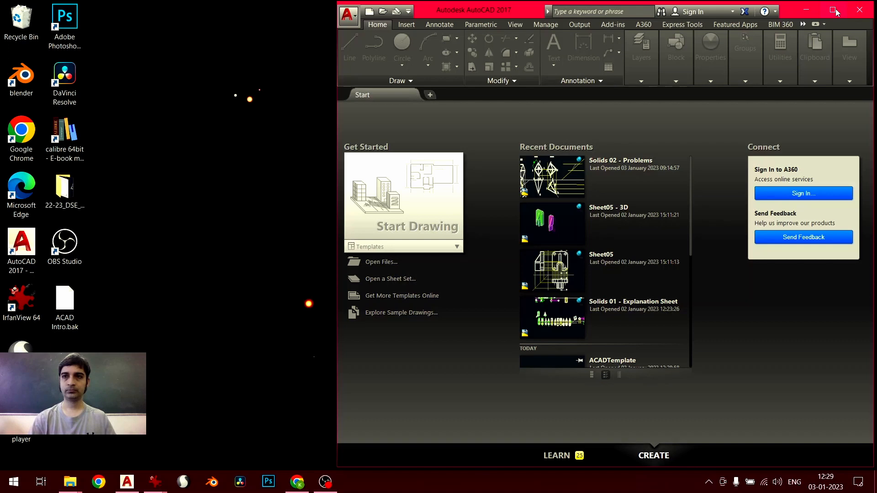
click(836, 9)
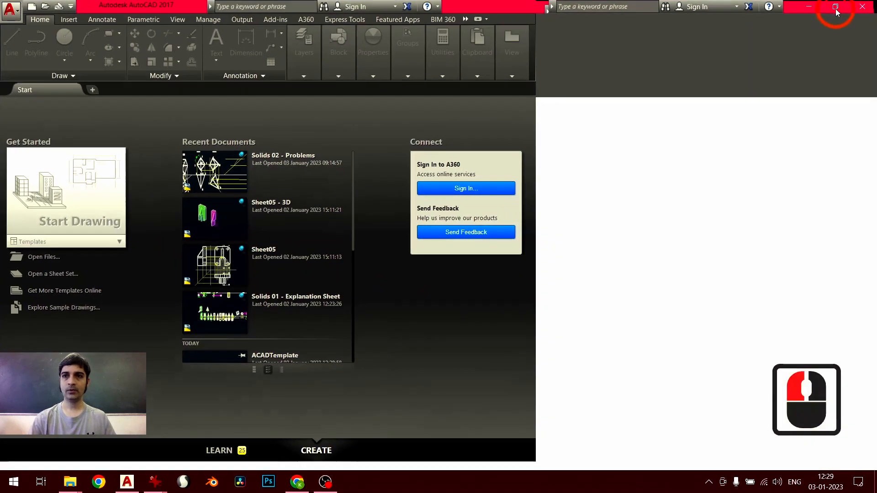
- Start a new drawing from the ACADTemplate.dwt template
click(279, 244)
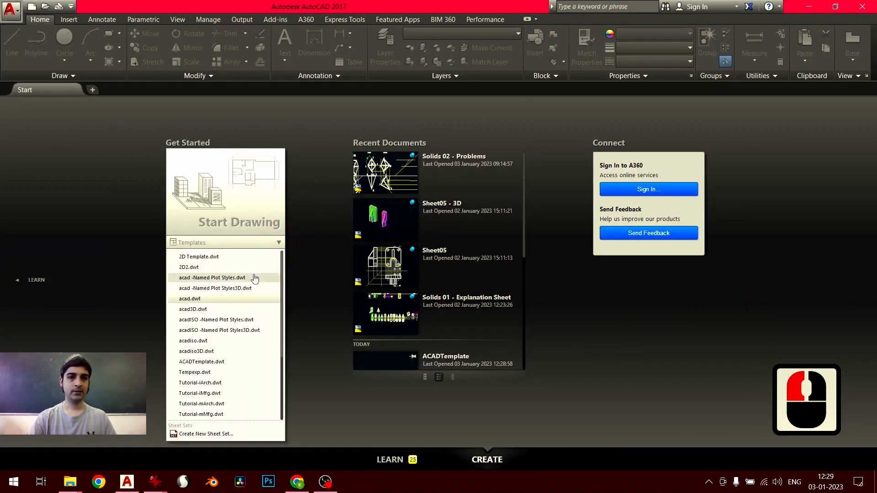
scroll(255, 278, down, 3)
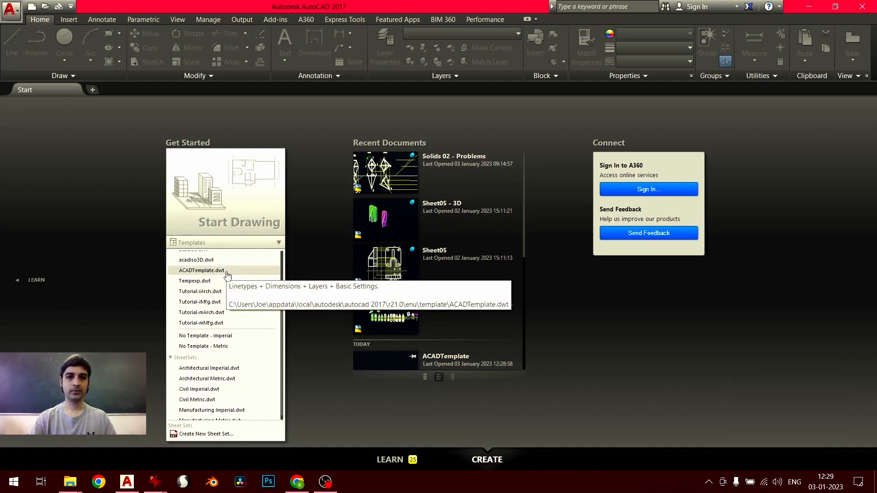
scroll(227, 275, up, 5)
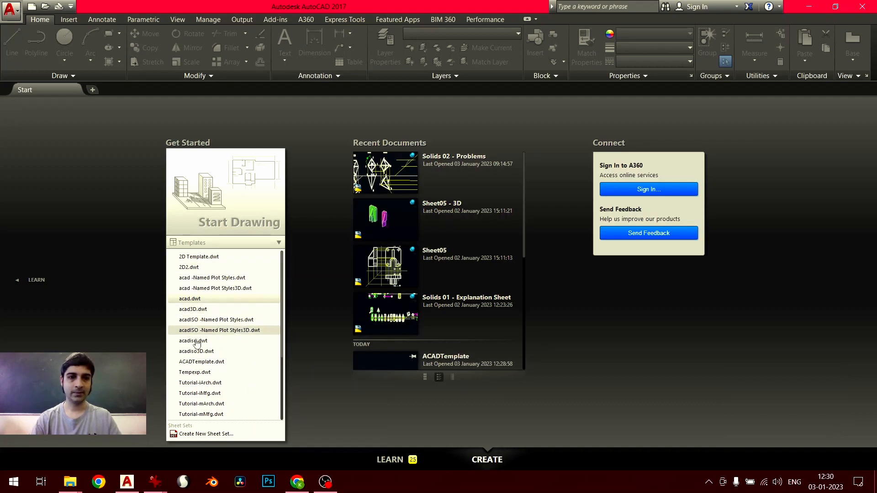
click(204, 362)
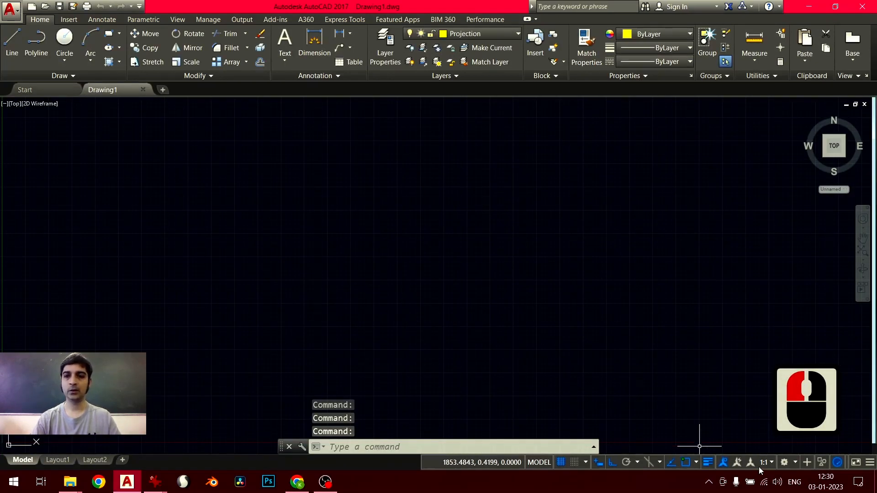
- Check the new drawing's object snap modes, layers, and available colours, lineweights and linetypes
click(698, 462)
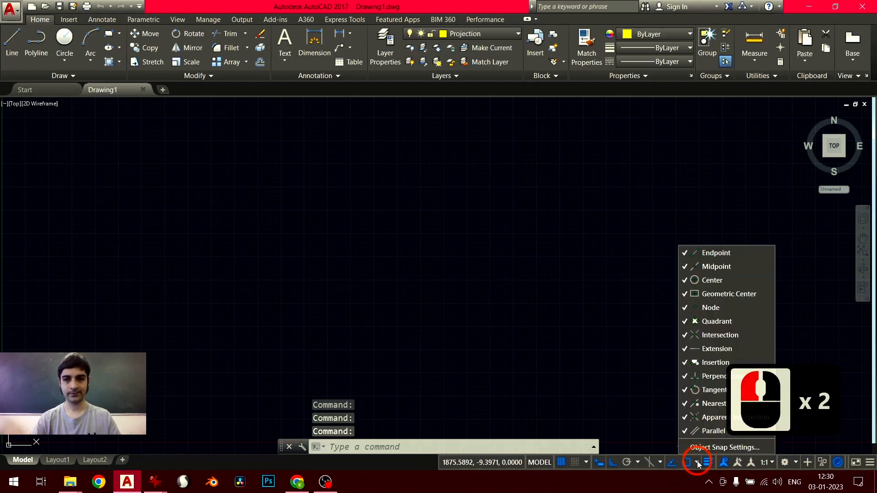
click(552, 141)
click(513, 34)
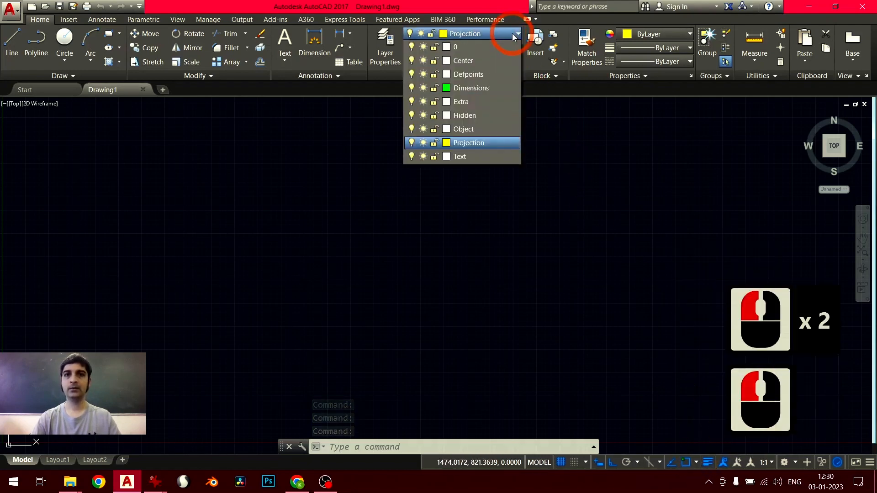
click(512, 34)
click(663, 33)
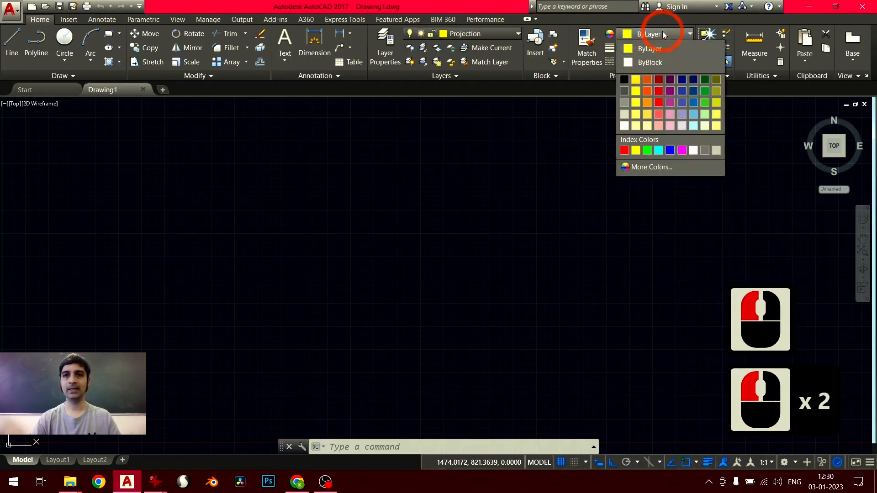
click(664, 34)
click(672, 48)
click(671, 58)
click(678, 62)
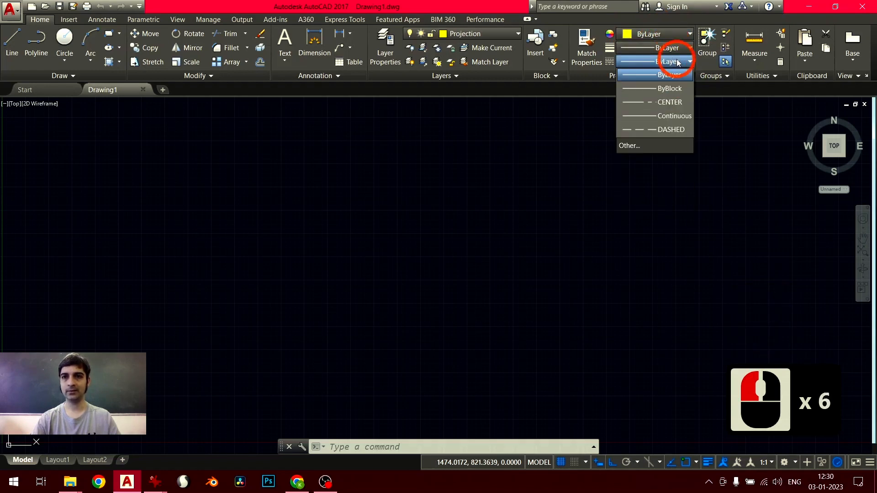
click(679, 63)
- Review the Standard dimension style's primary units, arrow and text settings, then close the Dimension Style Manager
click(113, 21)
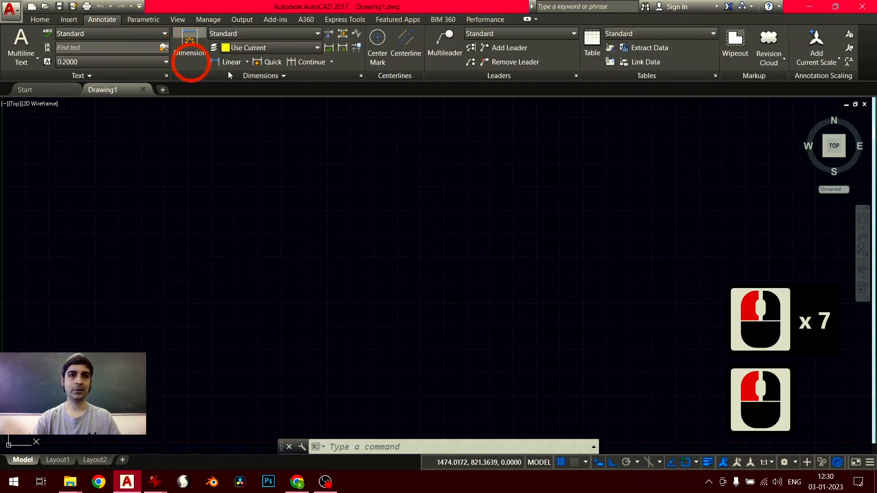
click(478, 215)
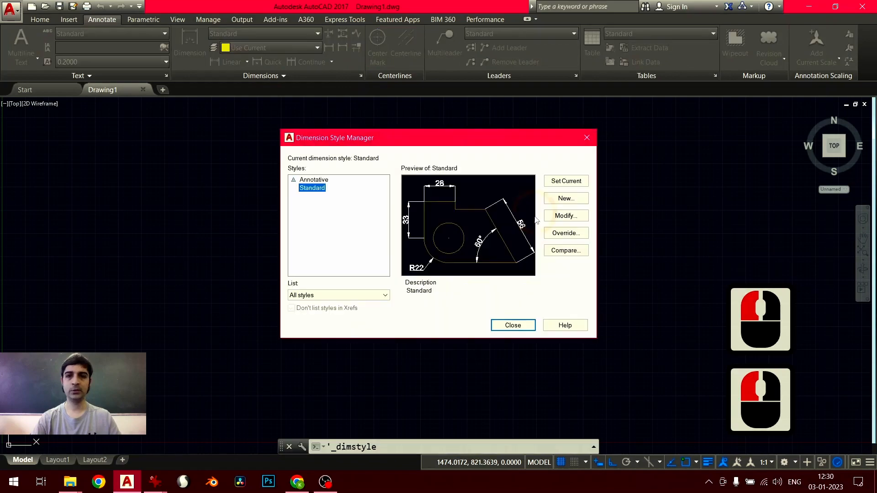
click(555, 218)
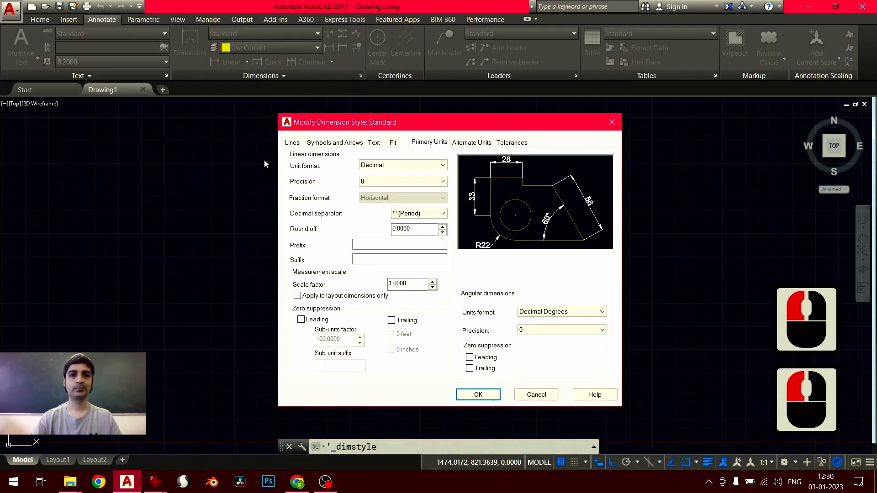
click(308, 142)
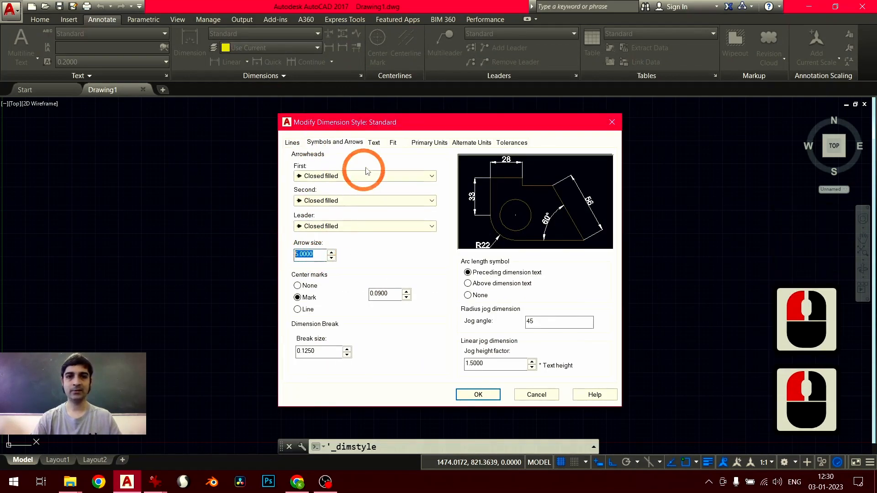
click(375, 143)
click(383, 250)
double_click(423, 223)
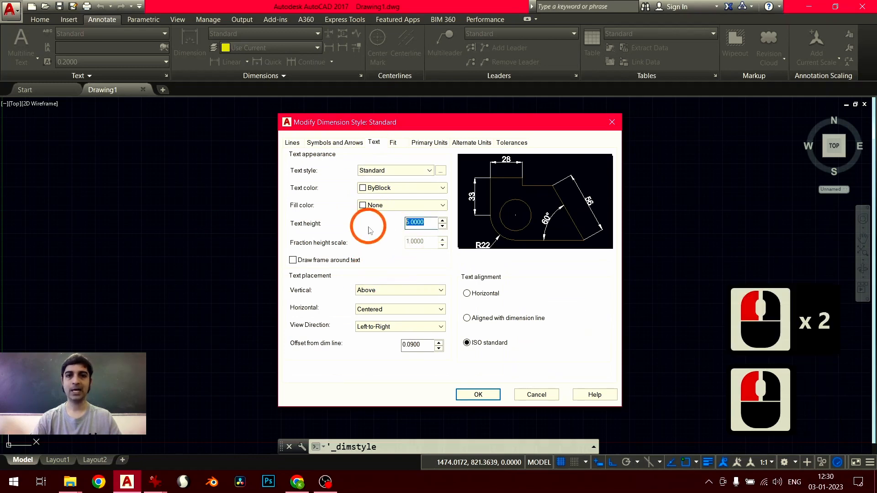
click(479, 396)
click(480, 397)
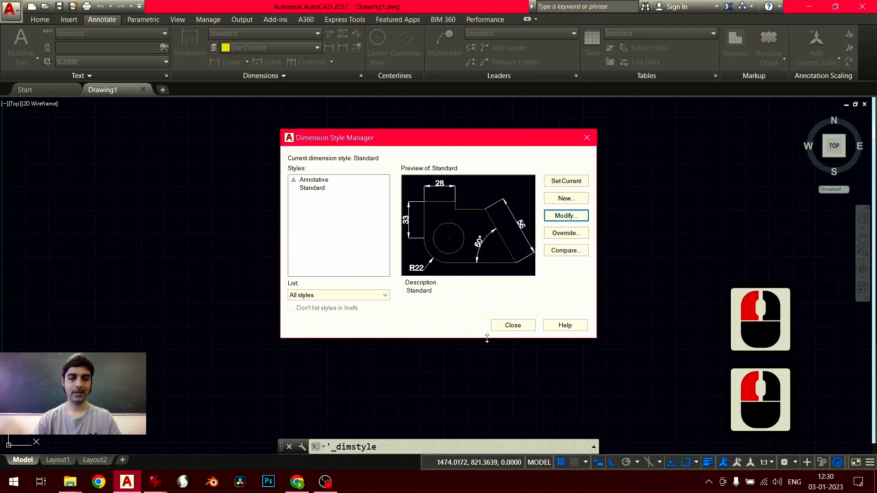
click(508, 328)
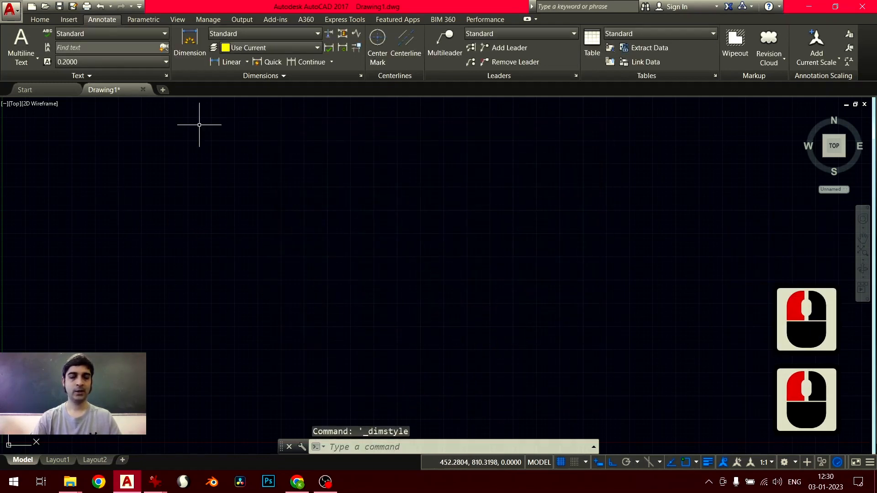
- Save the drawing to the Desktop as ACAD Intro.dwg, replacing the existing file of that name
click(59, 6)
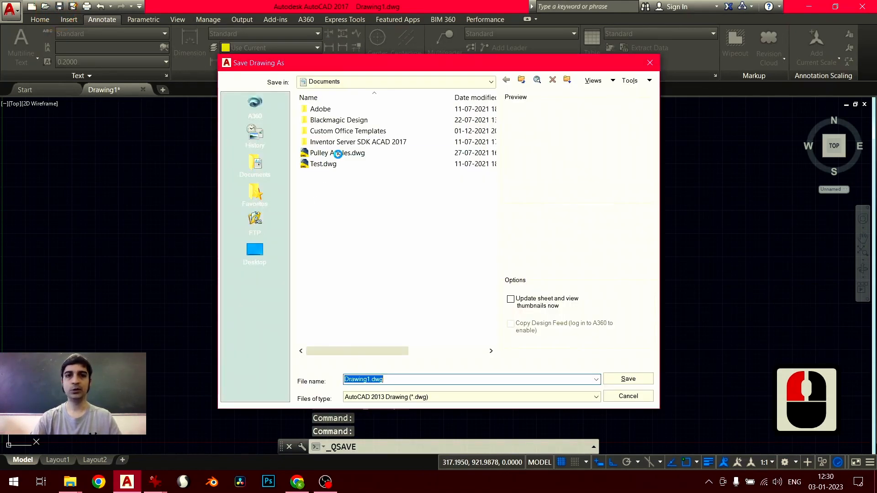
click(338, 153)
click(255, 251)
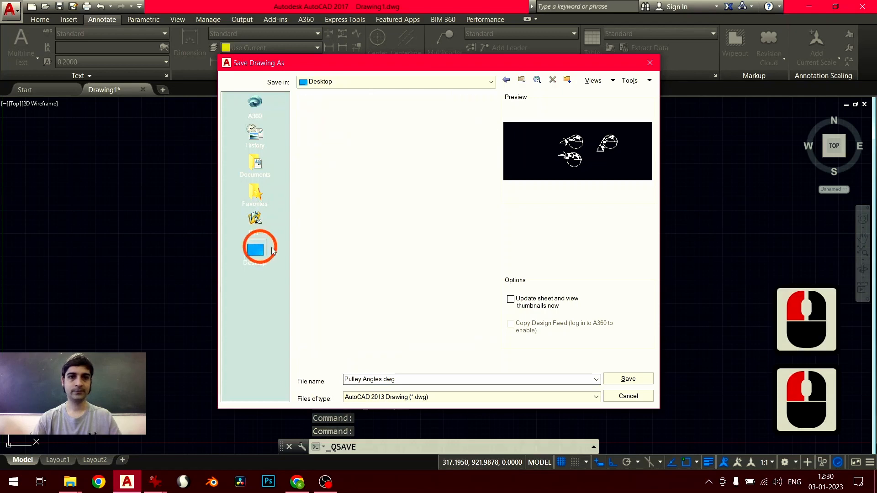
click(334, 175)
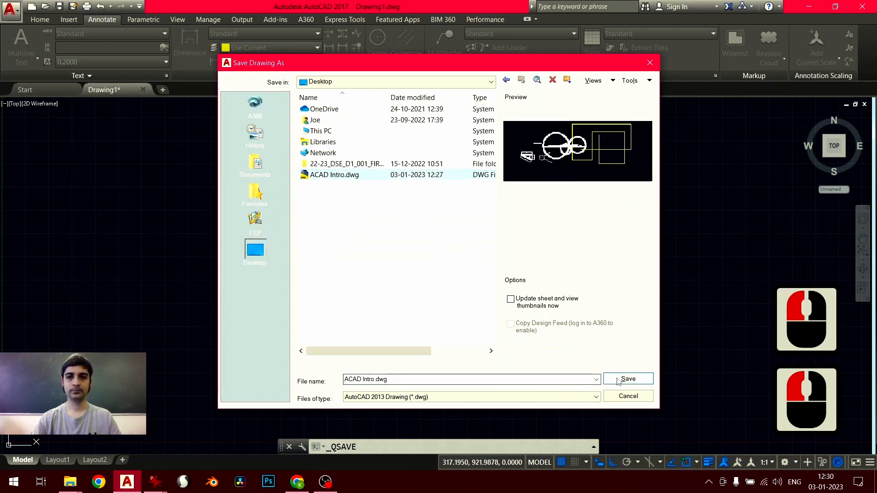
click(621, 379)
click(403, 264)
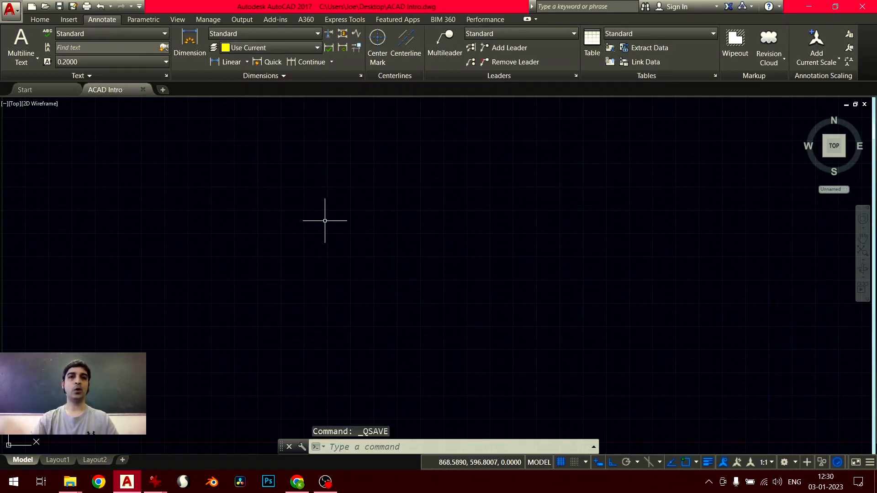
click(33, 90)
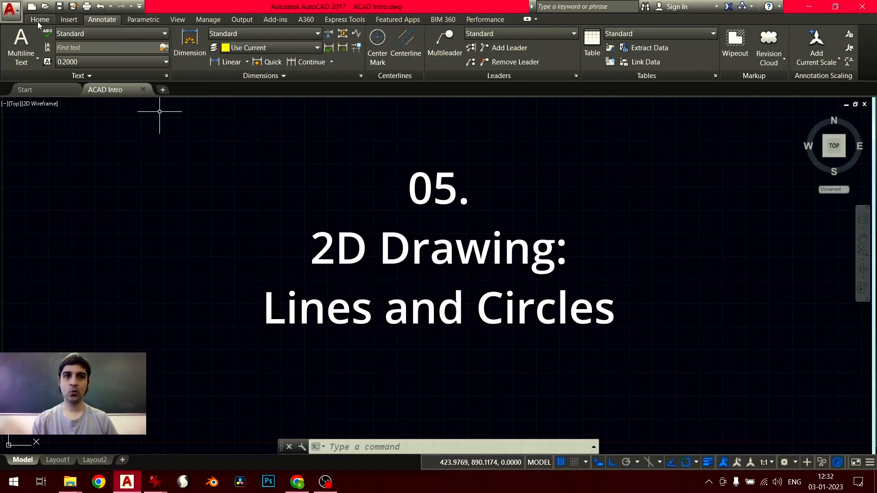
click(39, 20)
click(175, 250)
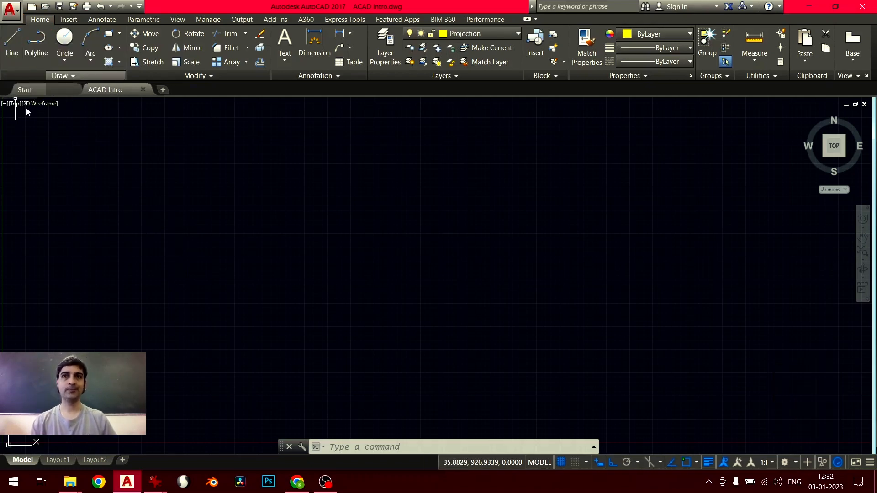
click(16, 48)
key(Escape)
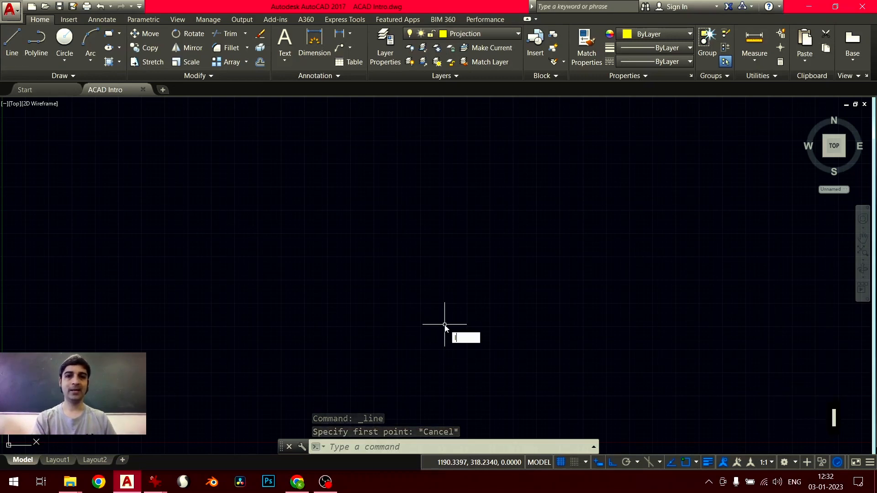
text(L)
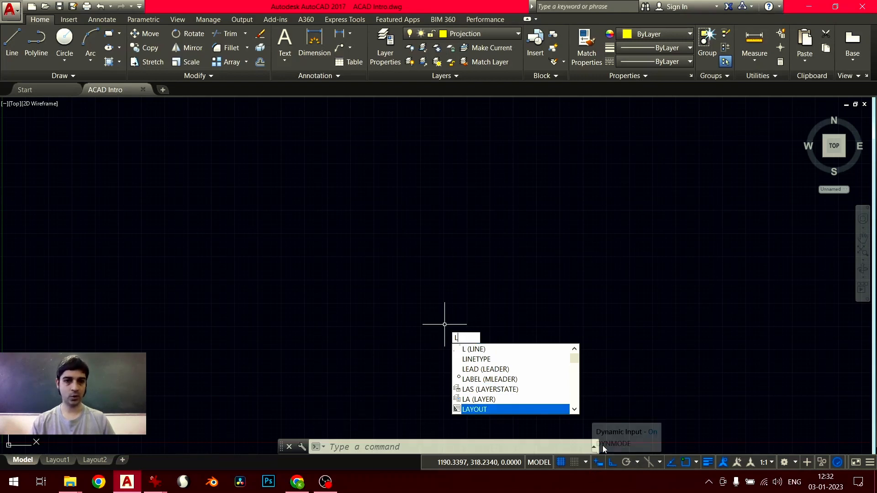
key(Escape)
key(Escape)
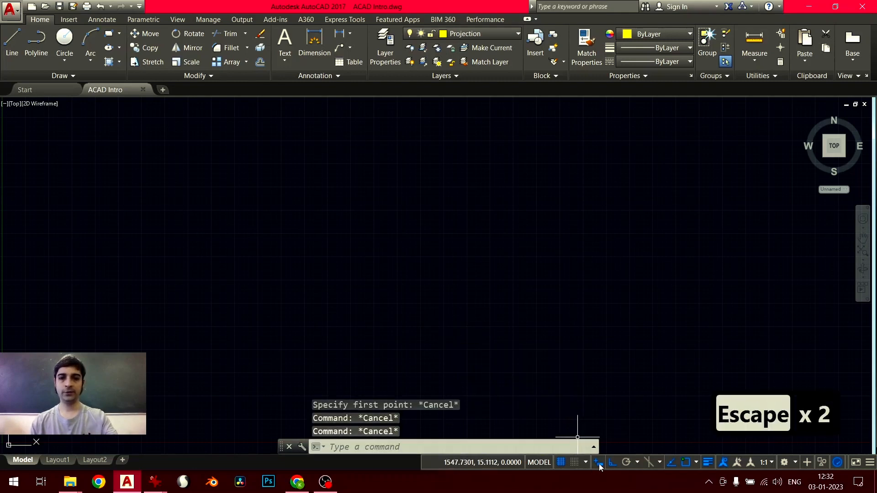
- Turn dynamic input off to try command entry at the command line, turn it back on, and cancel the entry
click(599, 465)
text(l)
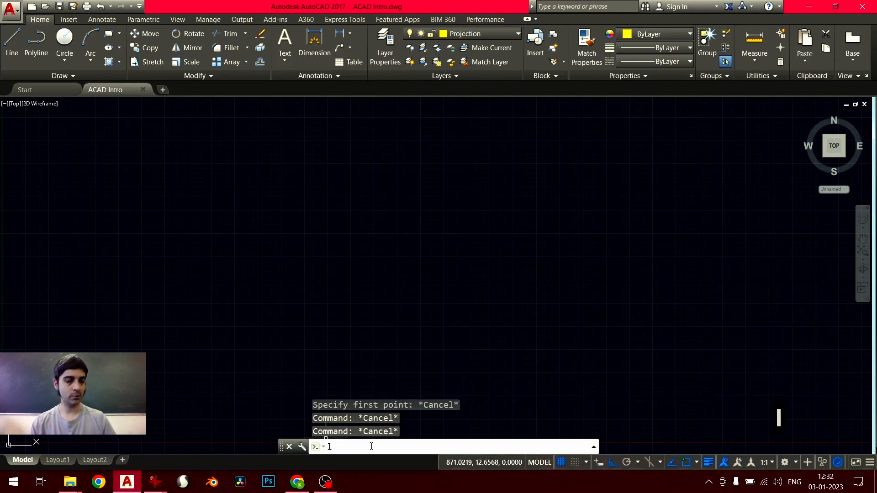
click(599, 464)
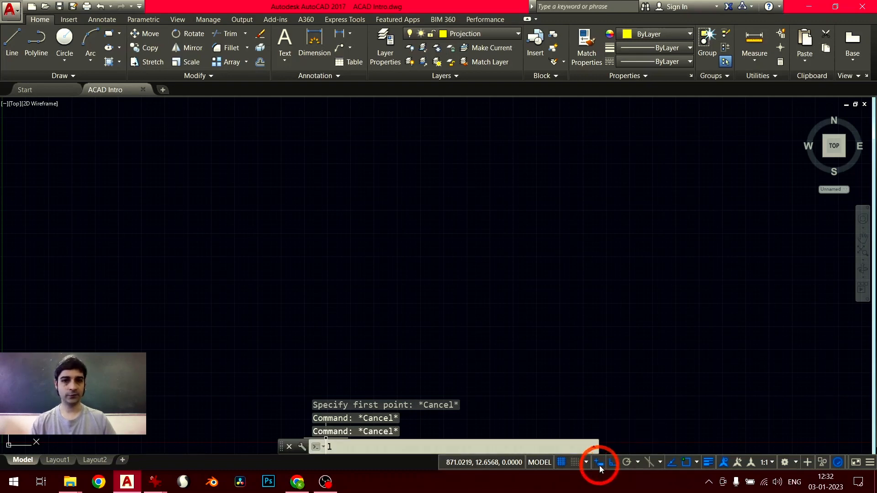
click(451, 446)
click(453, 448)
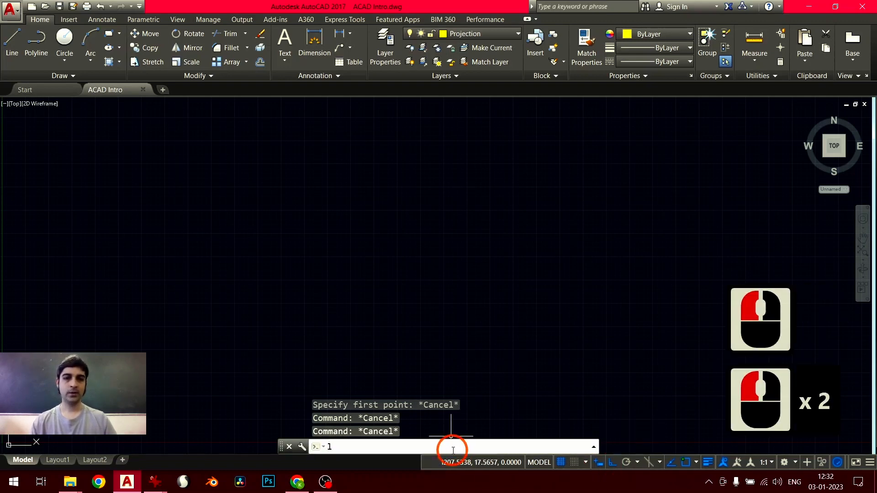
key(Escape)
key(Escape)
key(Escape)
text(l)
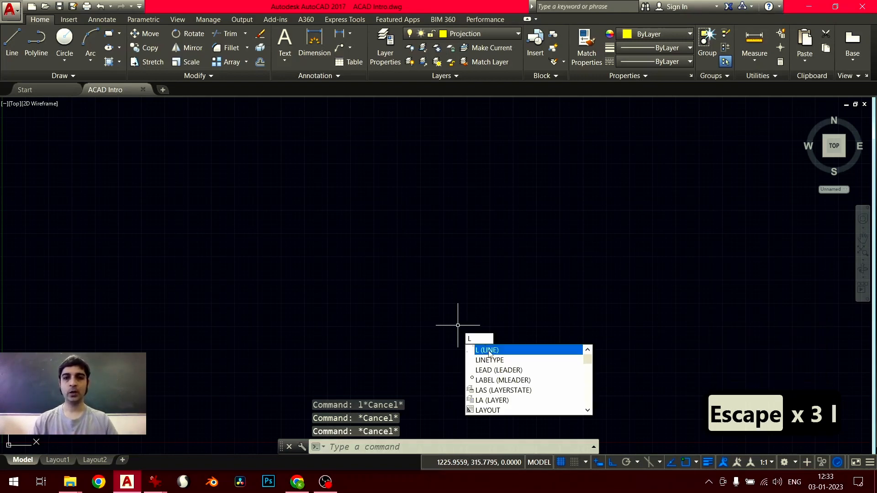
scroll(491, 359, down, 5)
scroll(496, 365, up, 15)
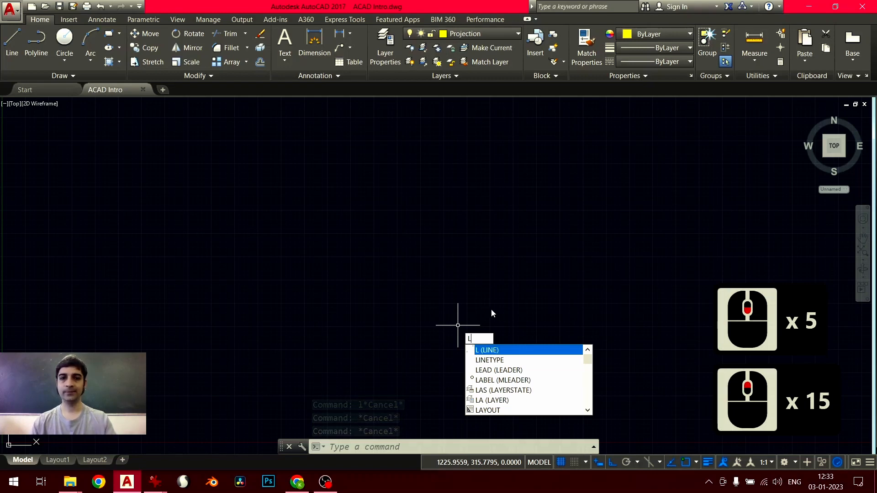
key(Return)
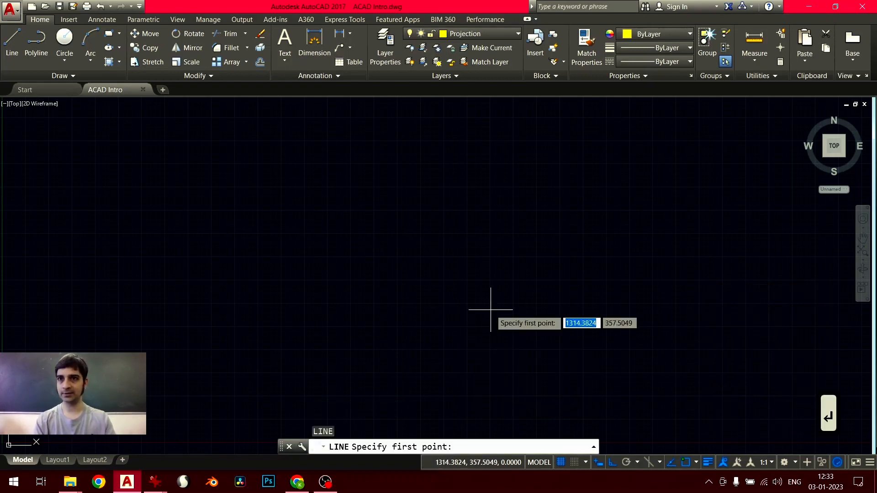
key(Escape)
key(Escape)
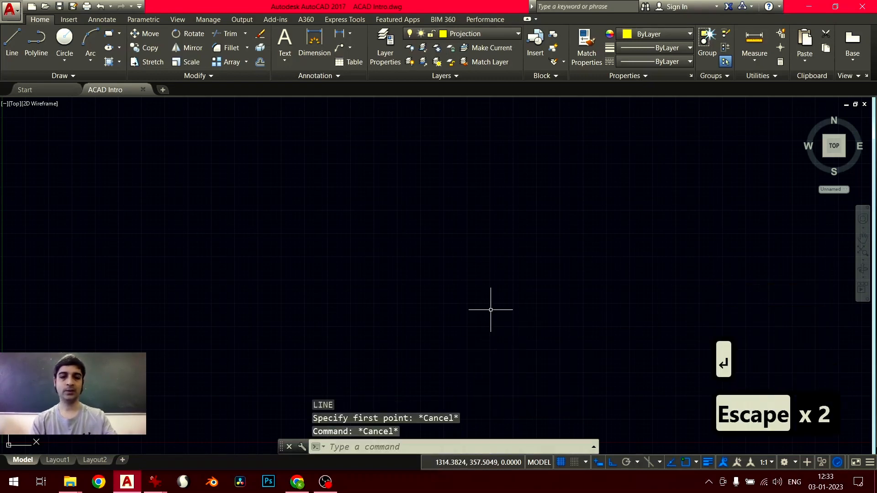
- Start a line from a free point in the drawing area and switch Ortho mode off while placing it
text(L)
key(Return)
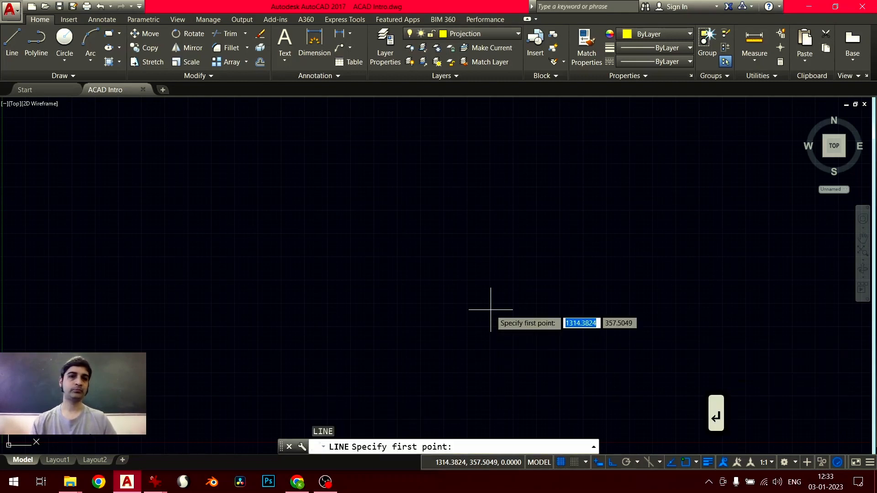
click(247, 252)
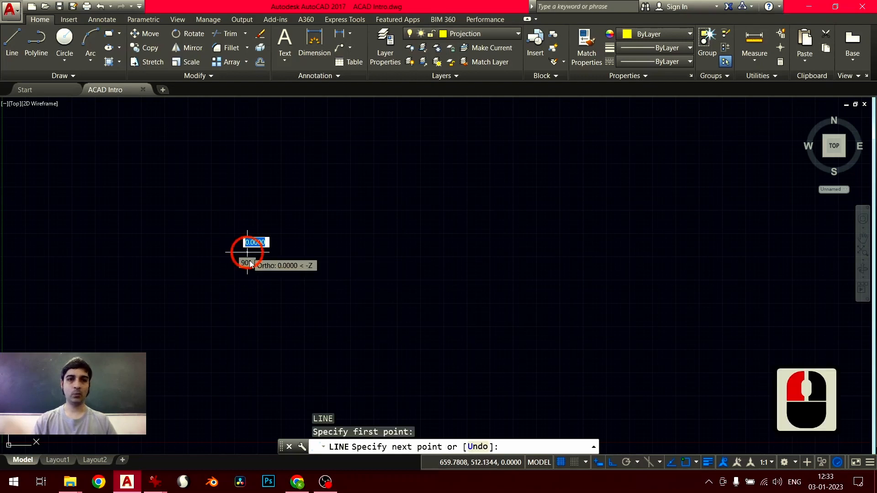
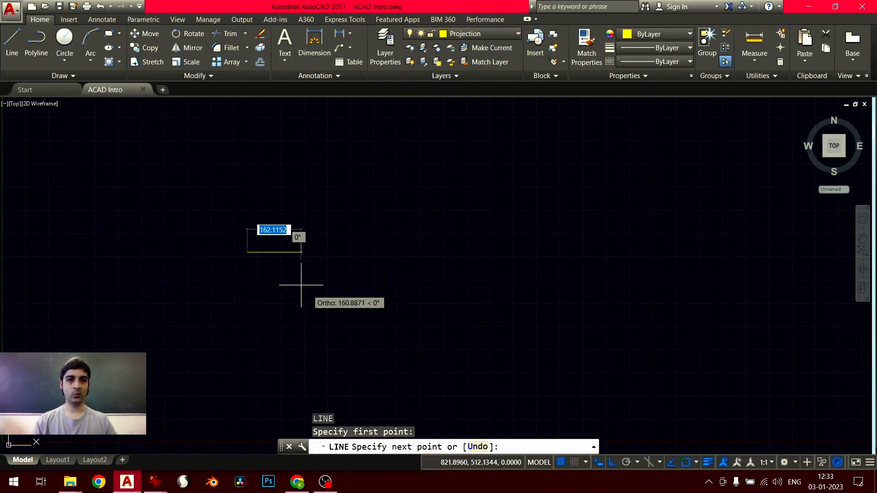
click(613, 463)
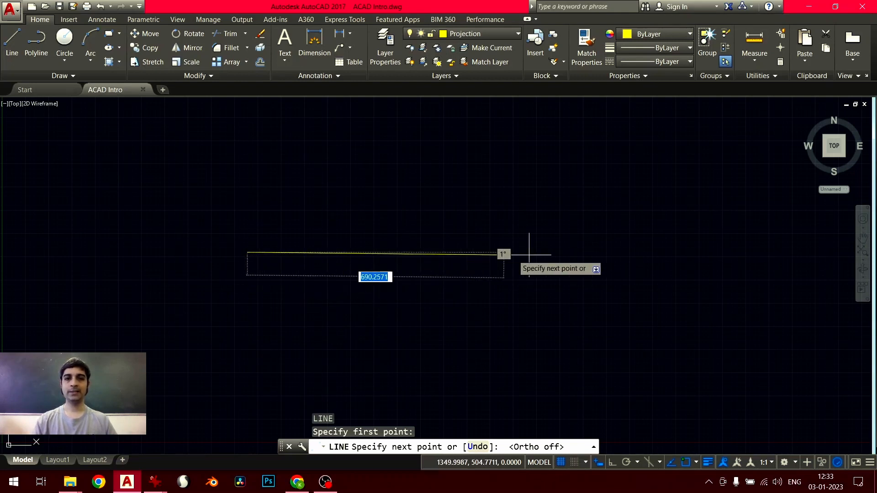
- Draw seven connected freehand line segments at arbitrary angles from the chosen start point, then end the Line command
click(682, 243)
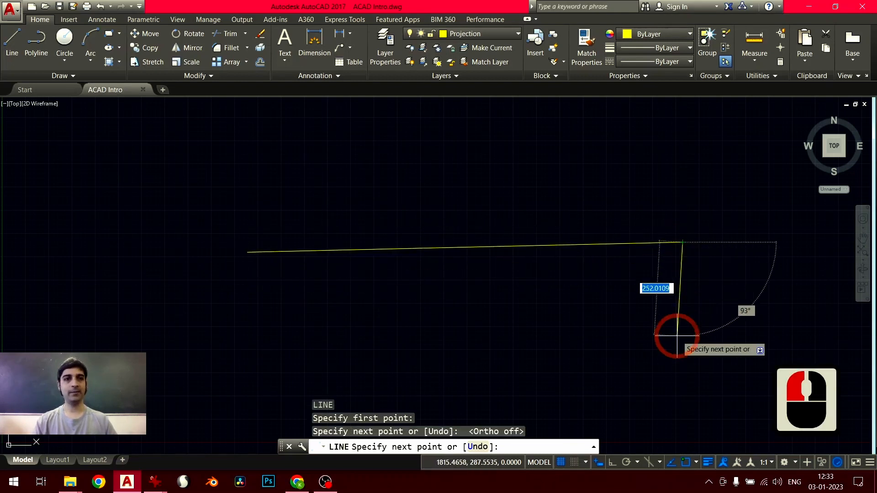
click(677, 336)
click(425, 336)
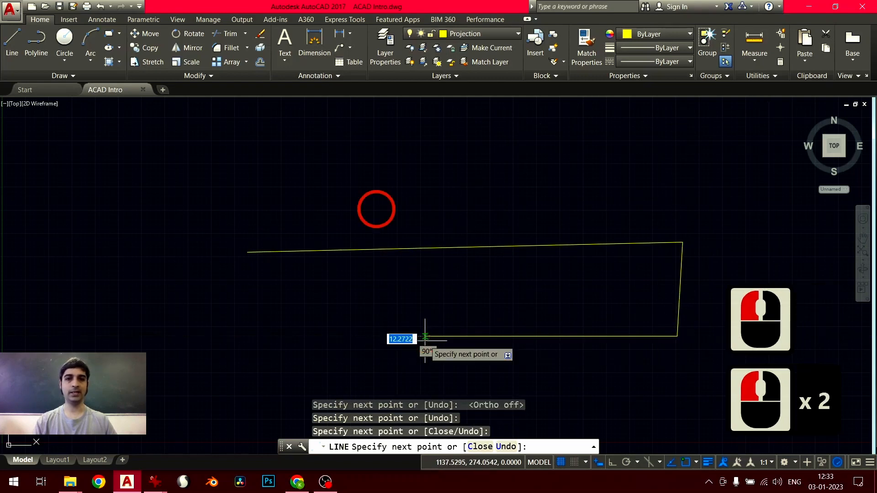
click(366, 162)
click(215, 163)
click(201, 319)
click(321, 342)
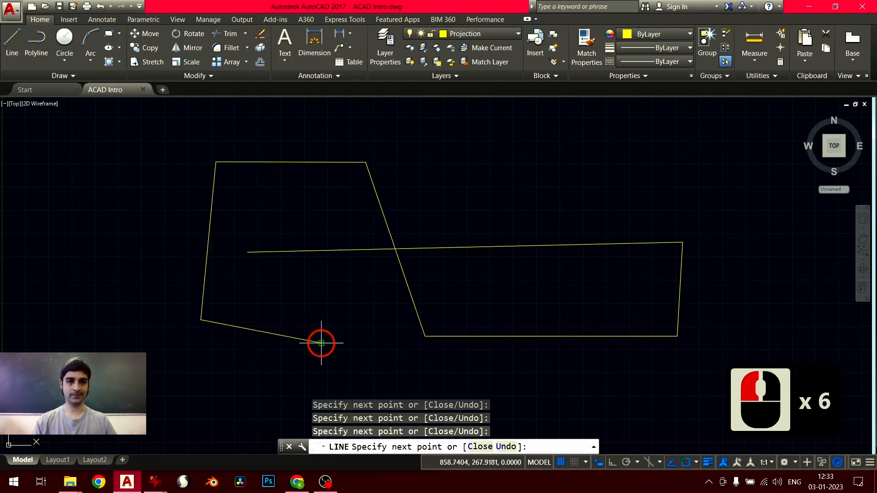
key(Escape)
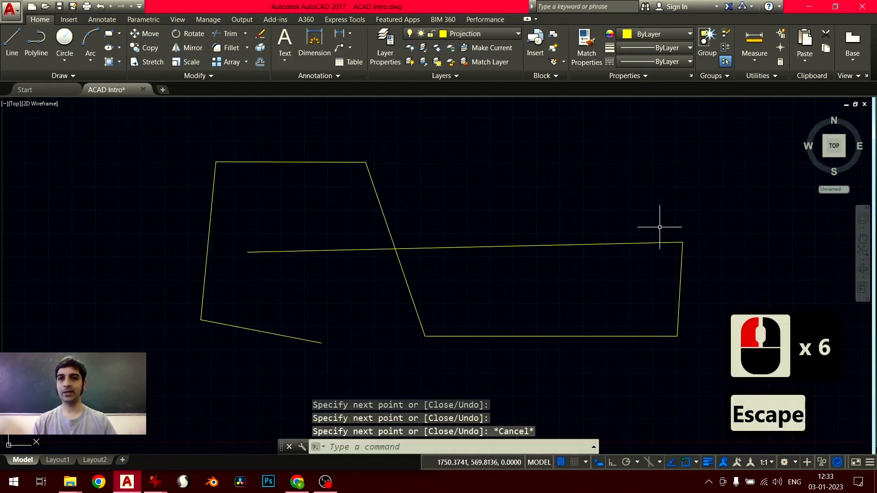
- Select all seven freehand line segments and erase them
click(711, 183)
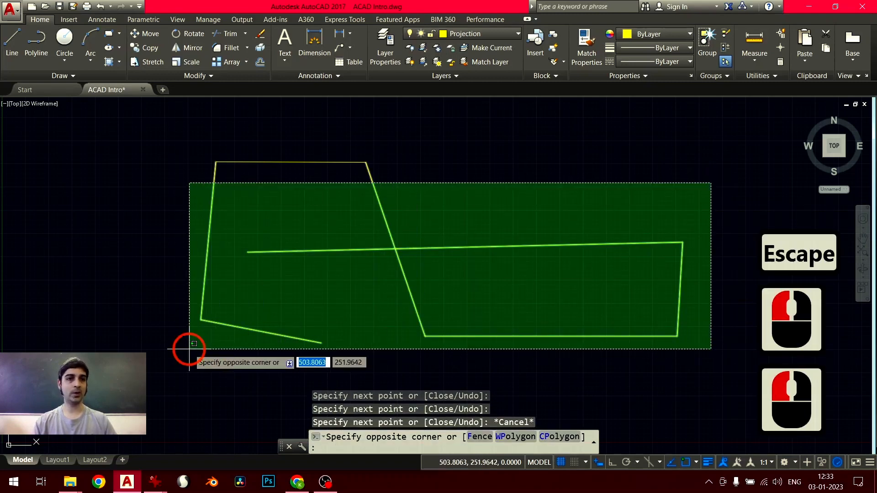
click(189, 348)
click(297, 181)
click(297, 181)
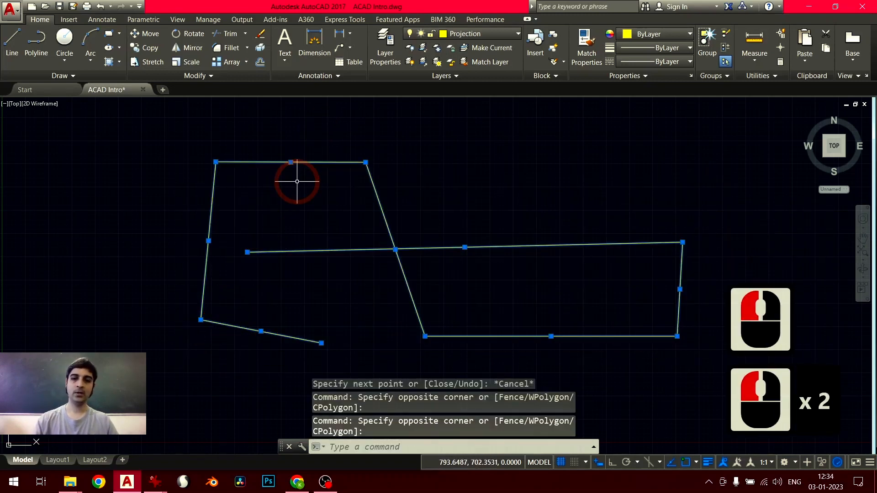
key(Delete)
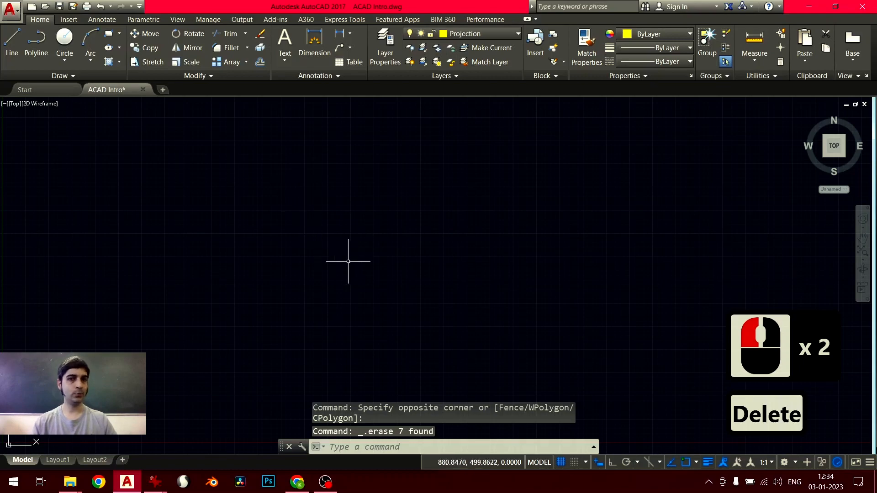
middle_drag(365, 276, 319, 277)
middle_drag(412, 301, 395, 309)
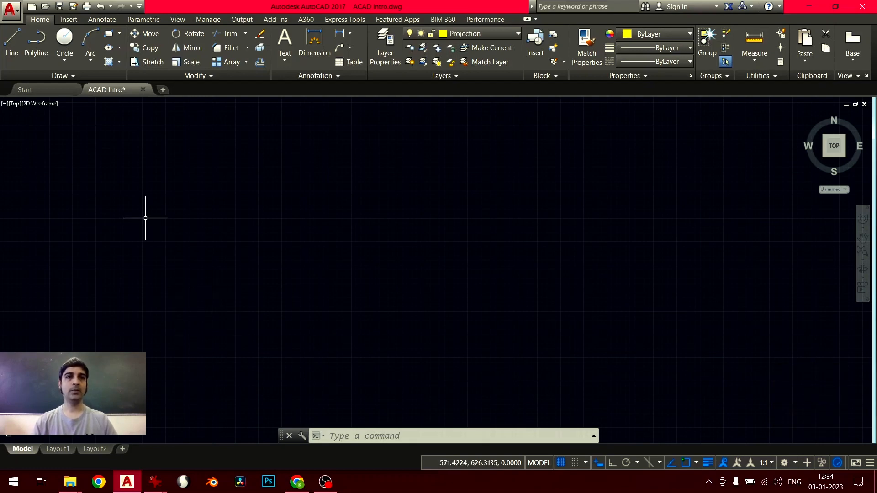
middle_drag(237, 278, 278, 272)
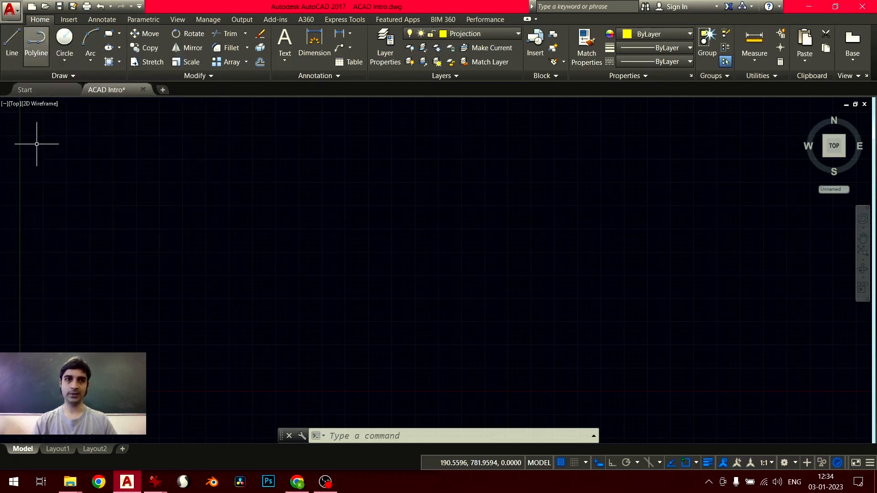
text(l)
key(Return)
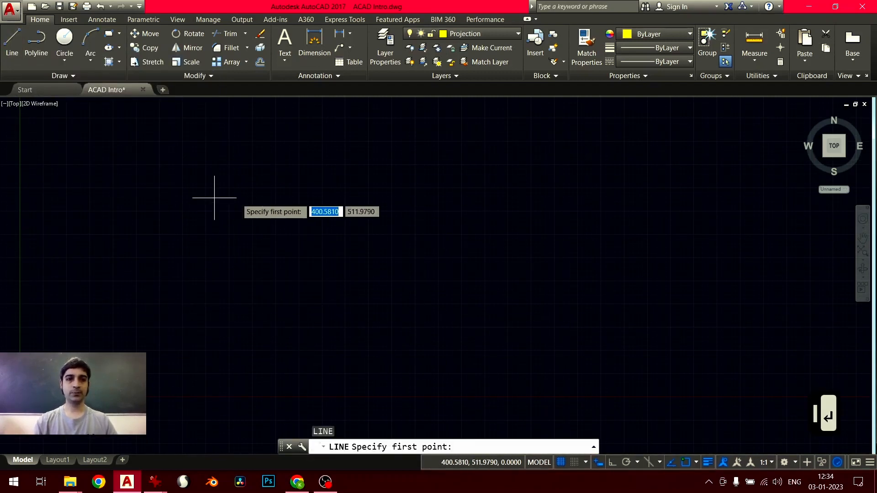
click(277, 265)
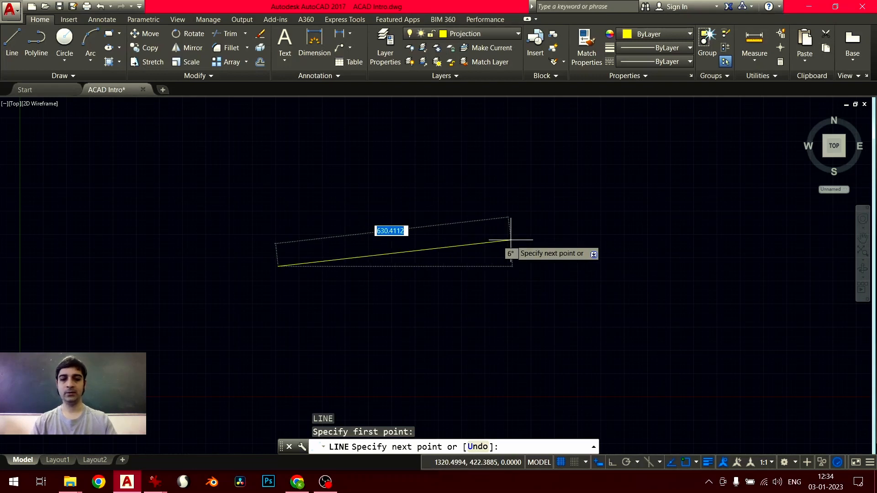
text(@)
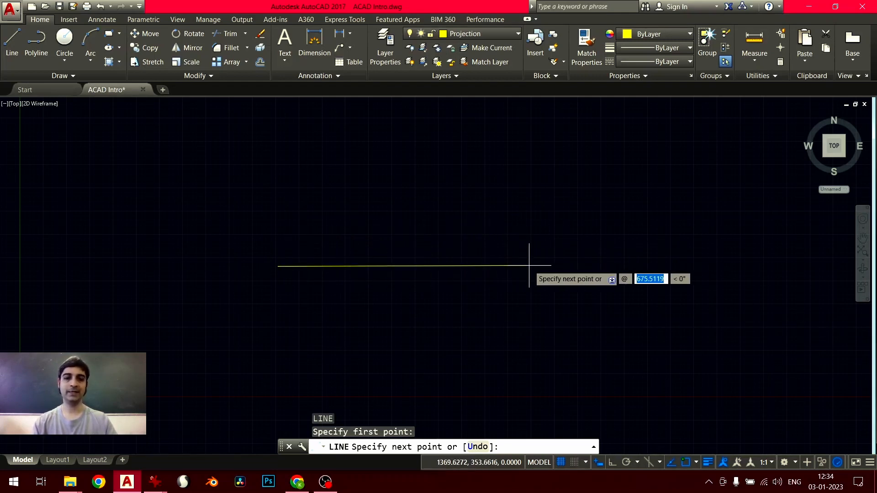
text(50)
text(,0)
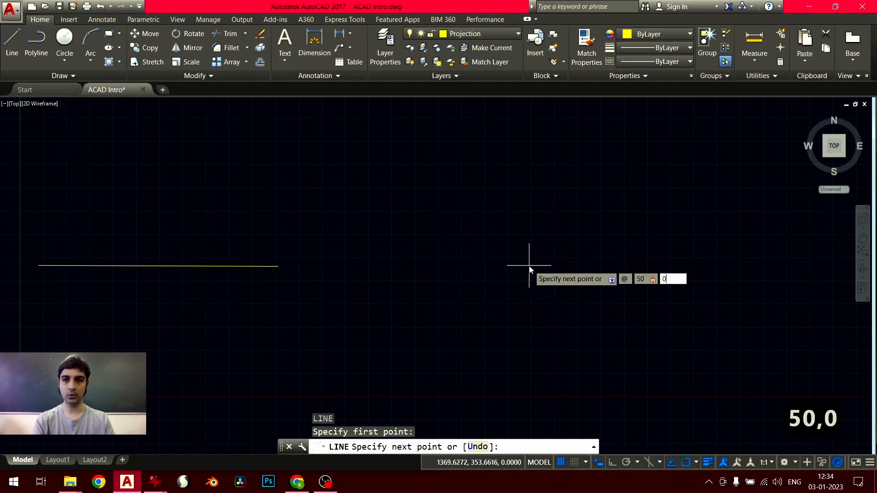
key(Return)
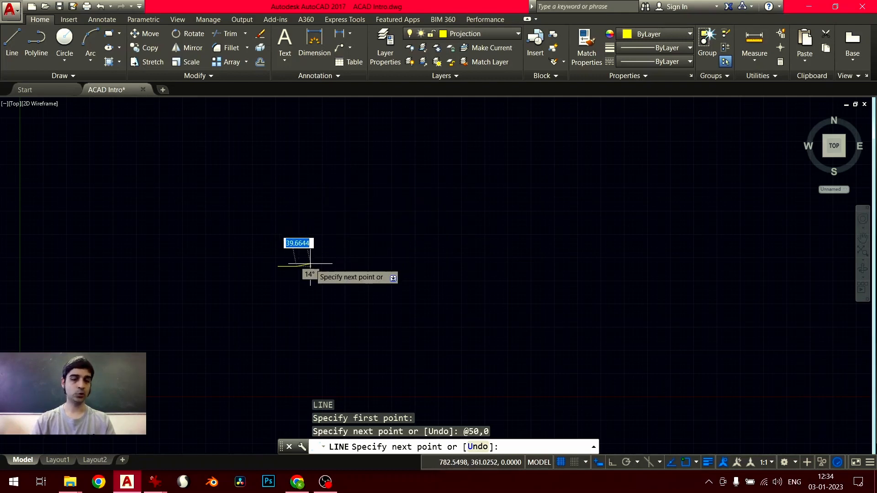
scroll(297, 278, up, 6)
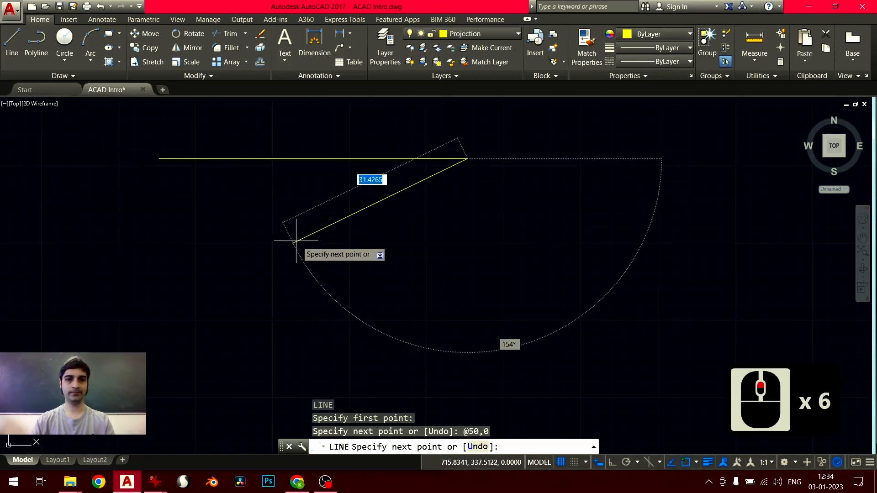
- Draw a vertical segment from the end of the horizontal line using the relative coordinates @0,100
scroll(300, 335, down, 6)
scroll(318, 282, down, 2)
middle_drag(318, 282, 205, 395)
middle_drag(244, 343, 272, 308)
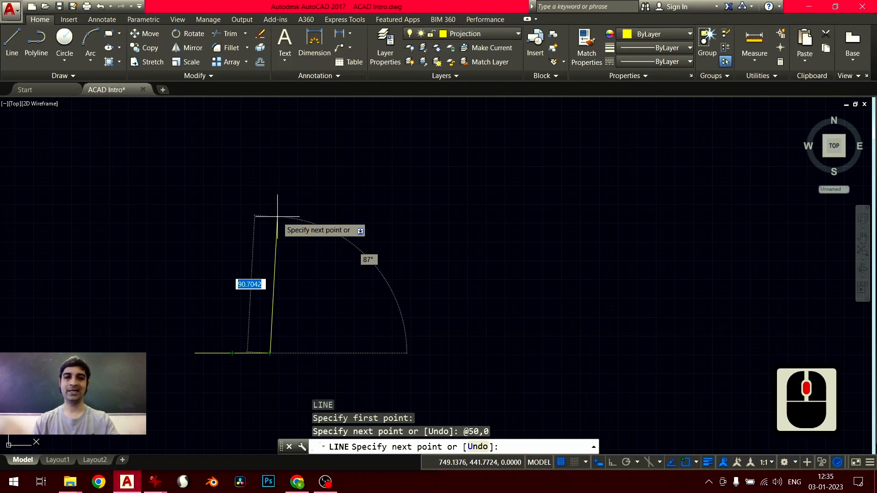
text(@)
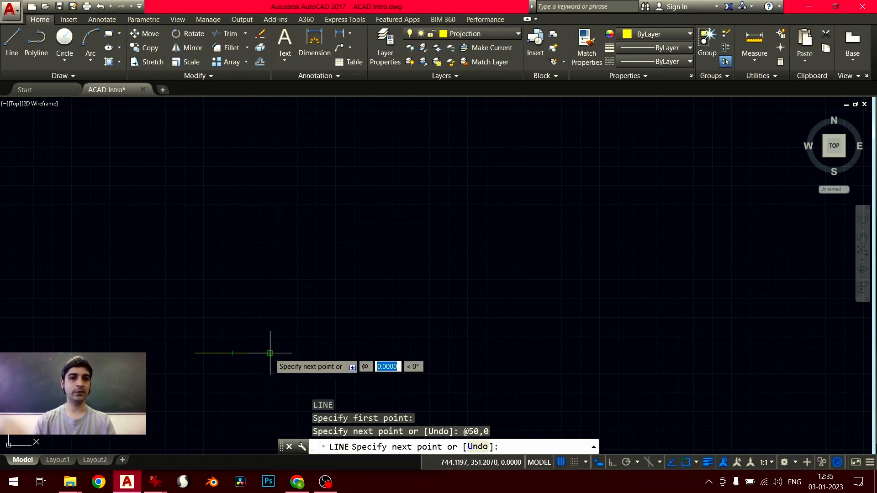
text(0,)
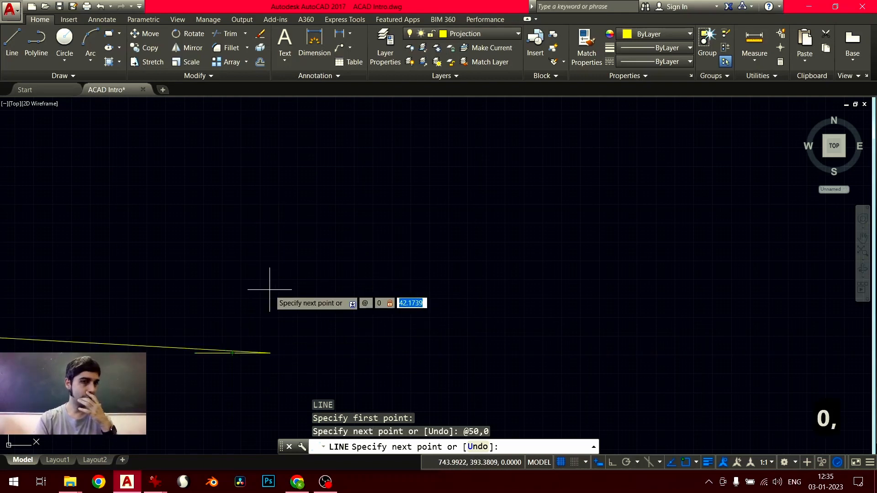
text(100)
key(Return)
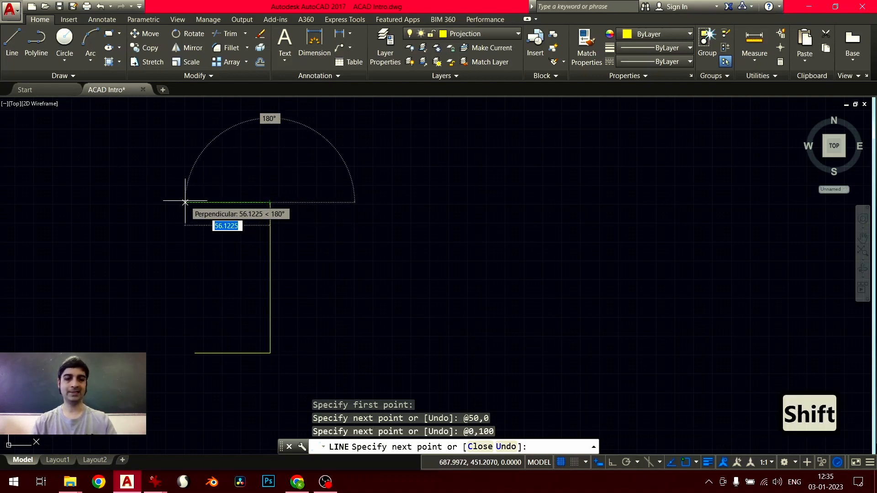
- Complete the rectangle with the relative segments @-50,0 and @0,-100, and end the Line command without any extra segment
text(@-50,0)
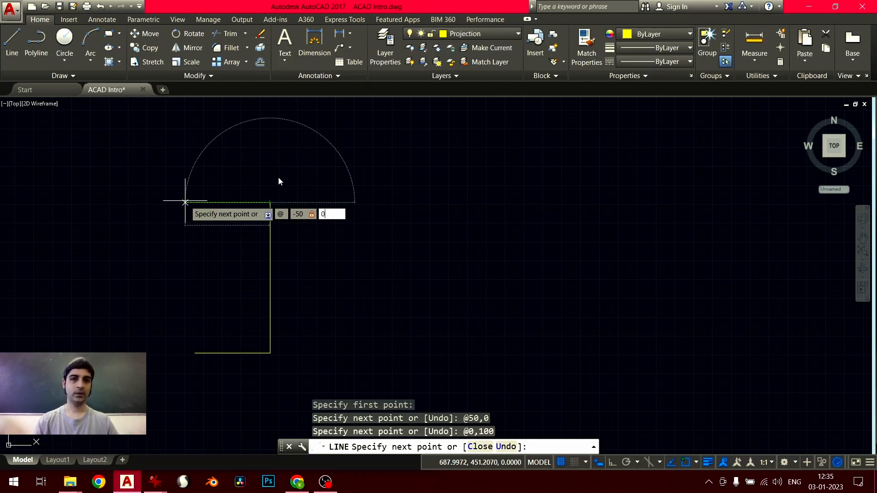
key(Return)
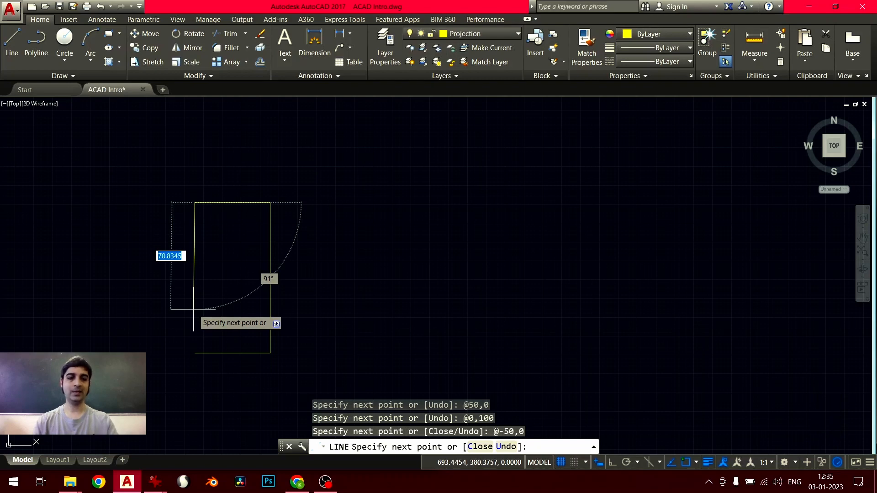
text(@0,-100)
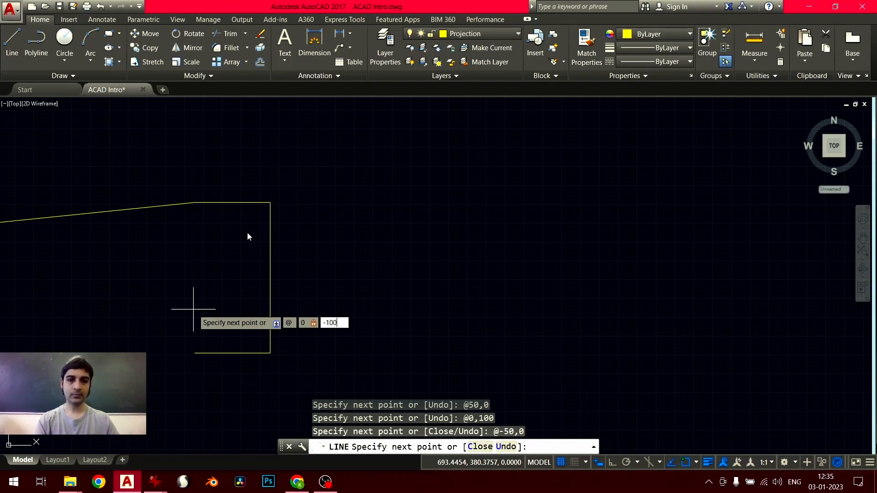
key(Return)
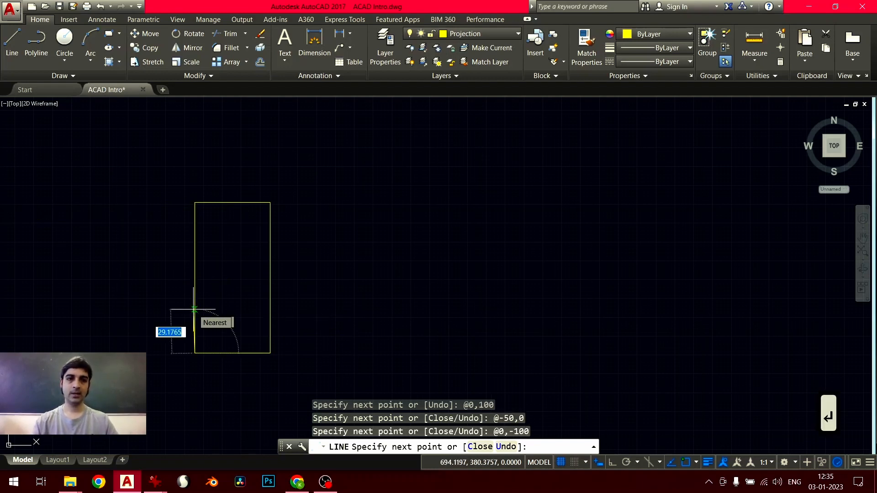
click(119, 244)
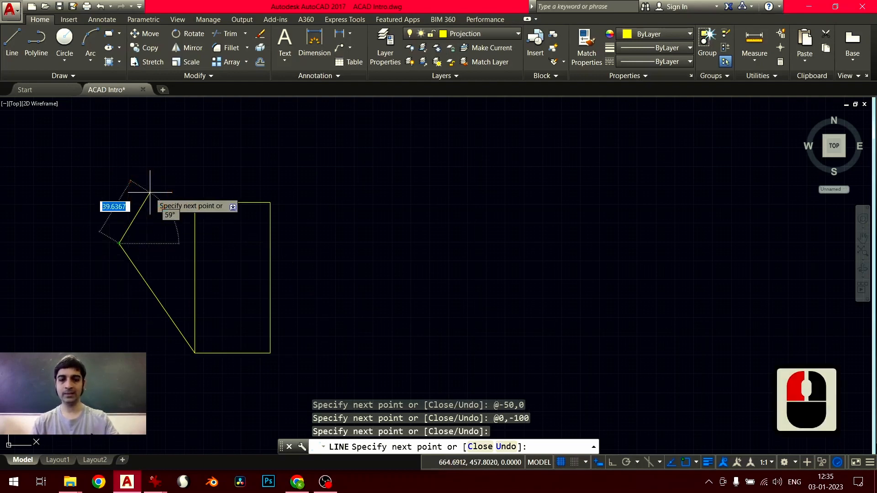
key(ctrl+z)
key(Escape)
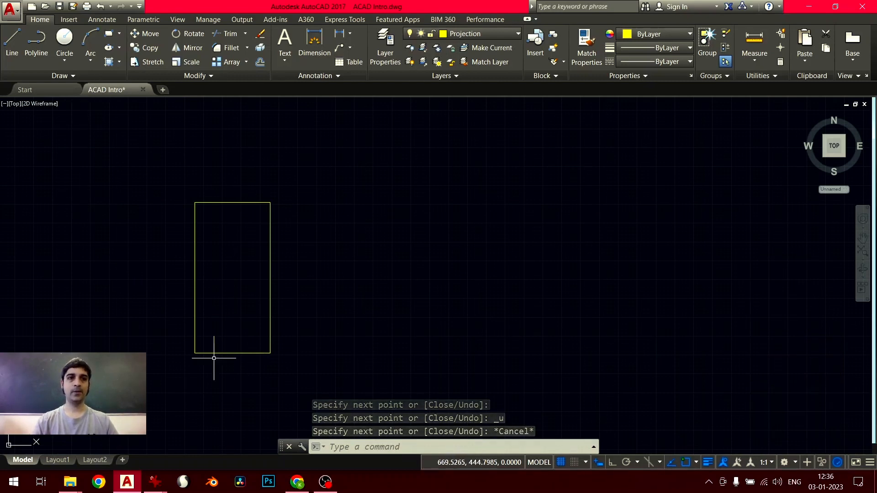
middle_drag(208, 353, 165, 330)
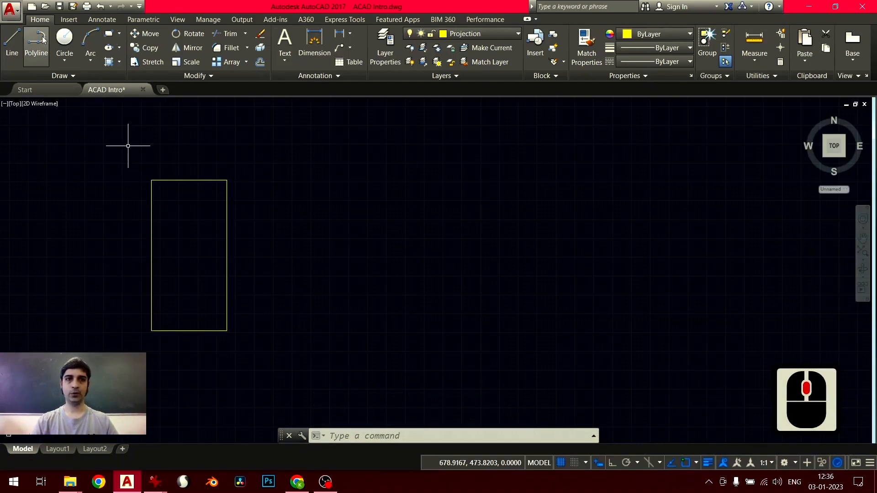
click(20, 36)
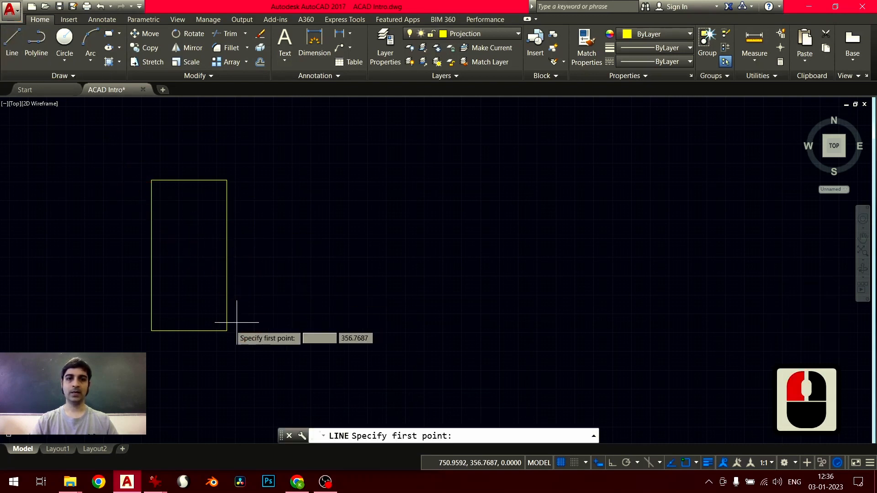
click(294, 330)
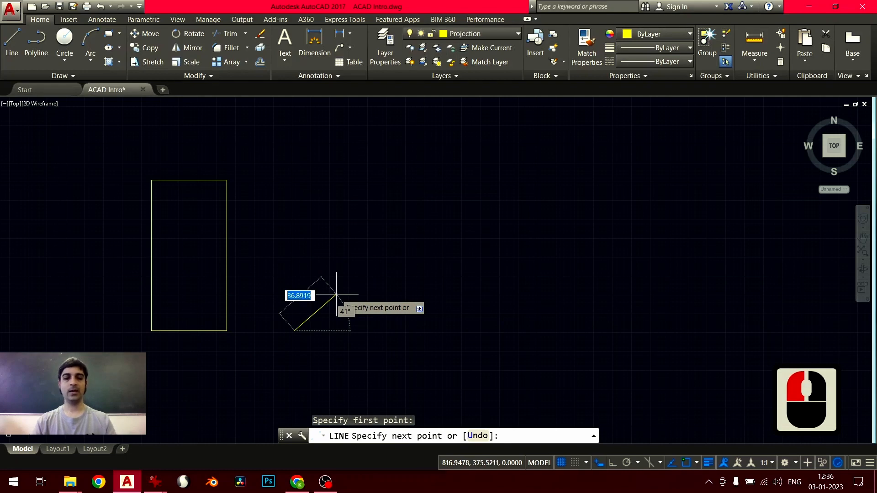
text(@)
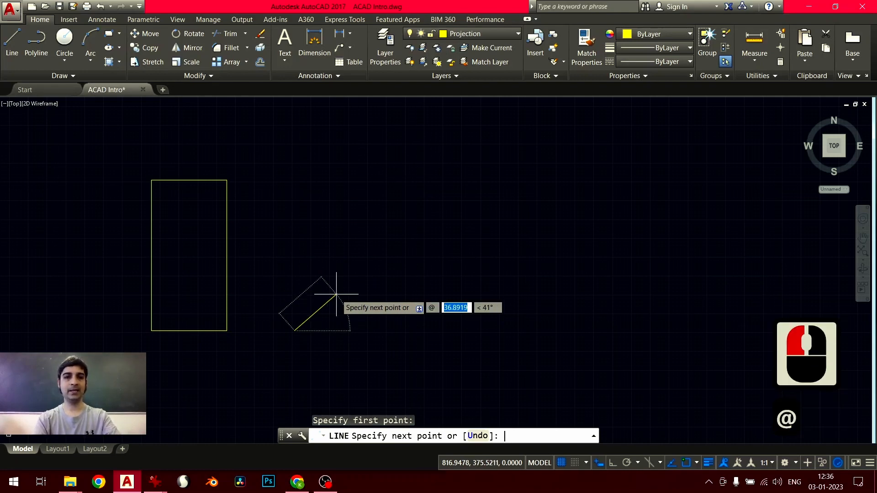
key(BackSpace)
key(BackSpace)
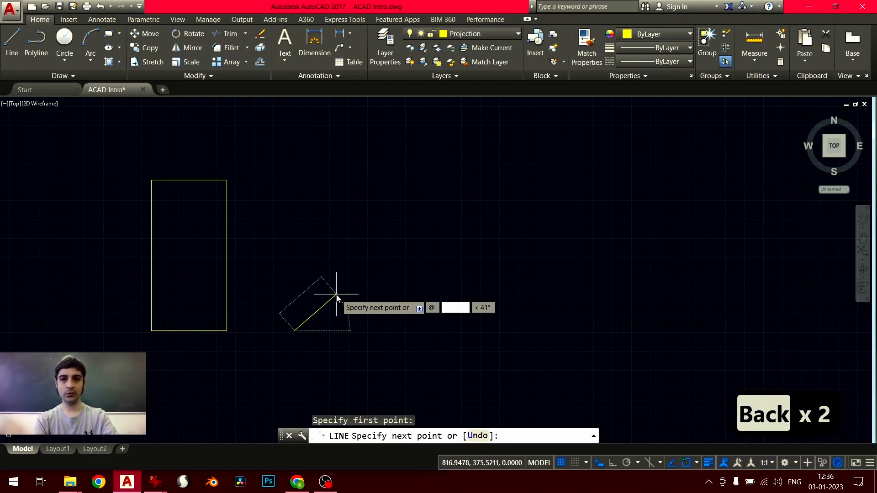
key(Escape)
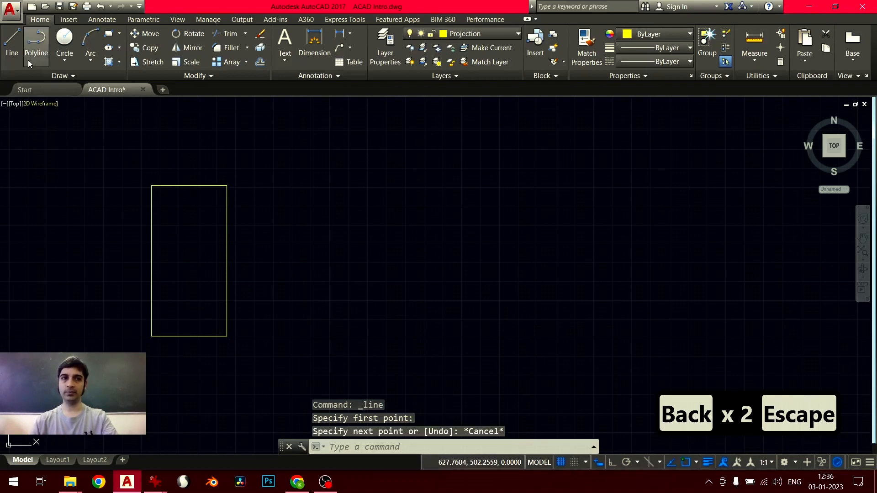
click(11, 42)
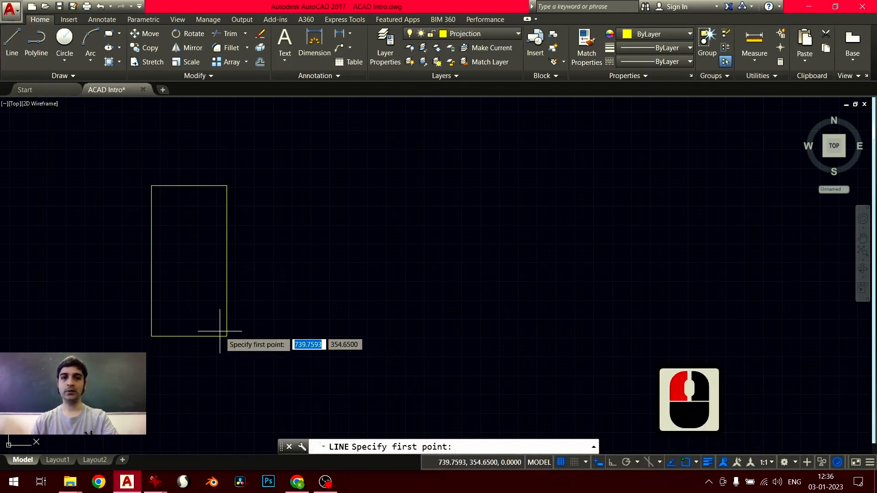
click(270, 337)
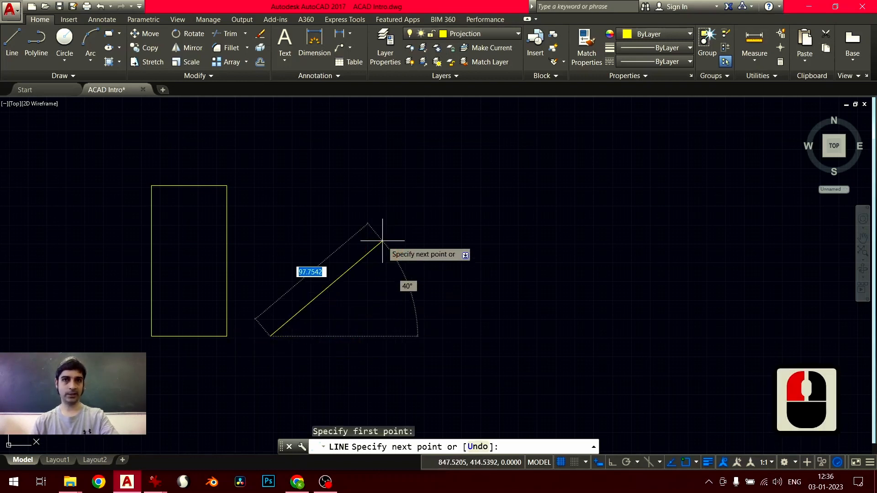
text(@50)
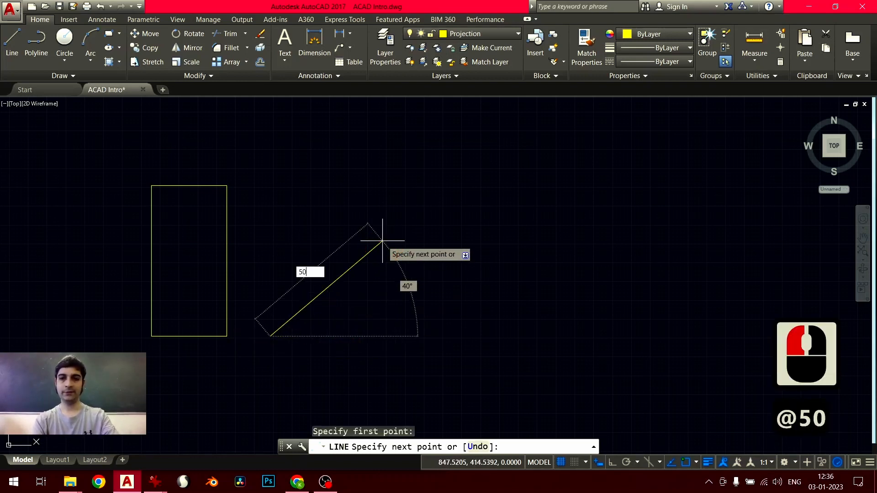
text(,0)
key(Return)
text(@0)
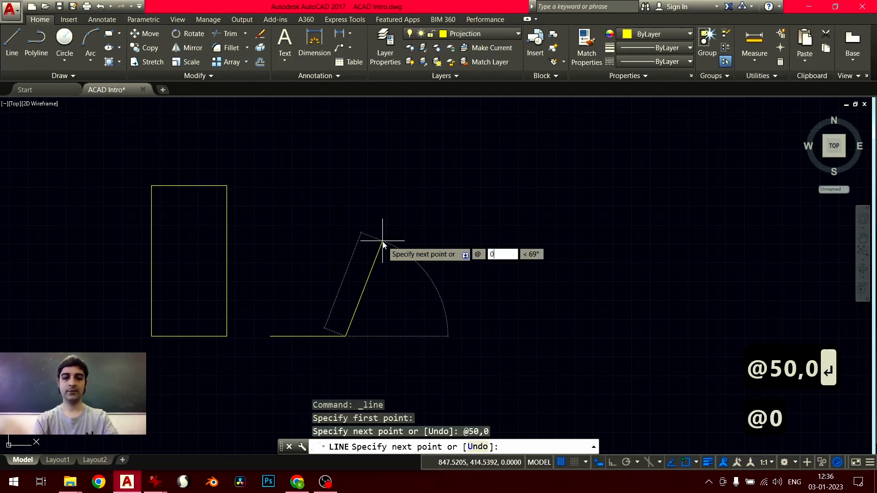
text(,100)
key(Return)
- Close the second rectangle with the relative segments @-50,0 and @0,-100, and end the Line command
text(@-)
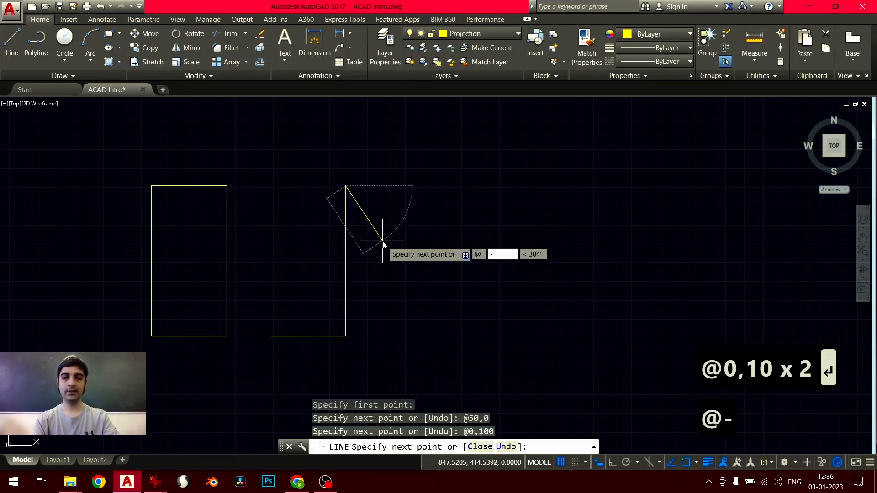
text(50,0)
key(Return)
text(@)
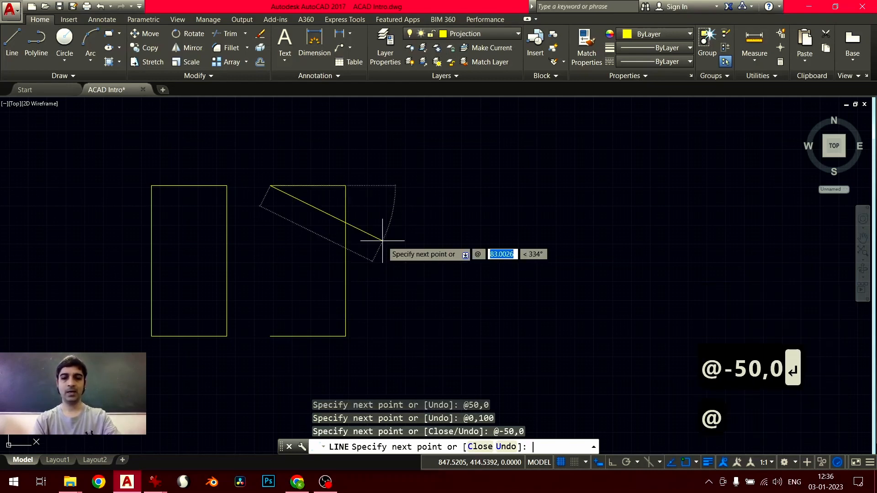
text(0,-100)
key(Return)
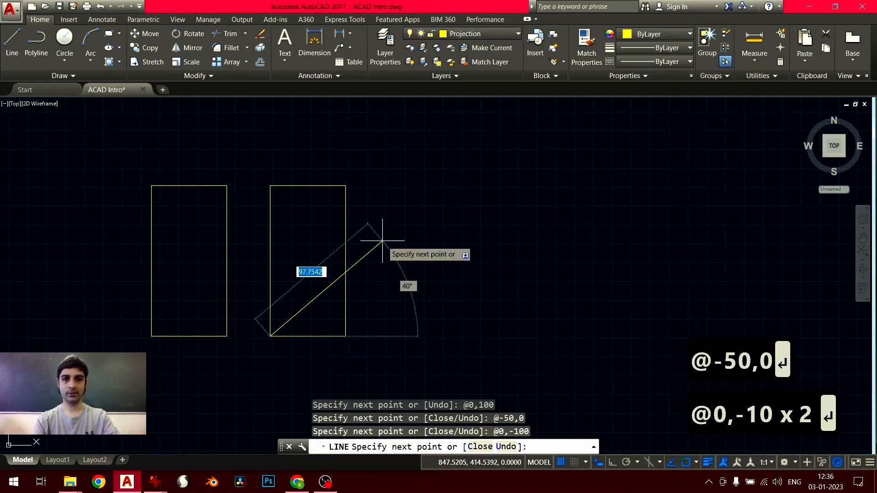
key(Escape)
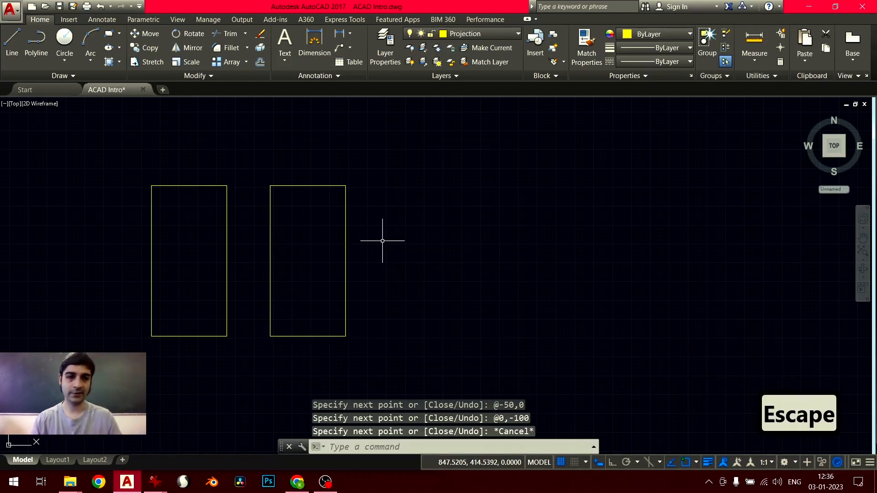
middle_drag(323, 243, 264, 253)
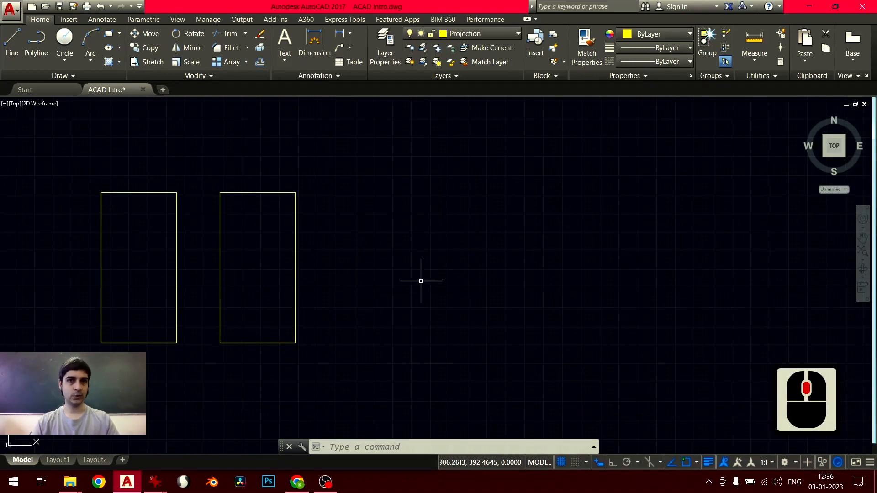
click(15, 50)
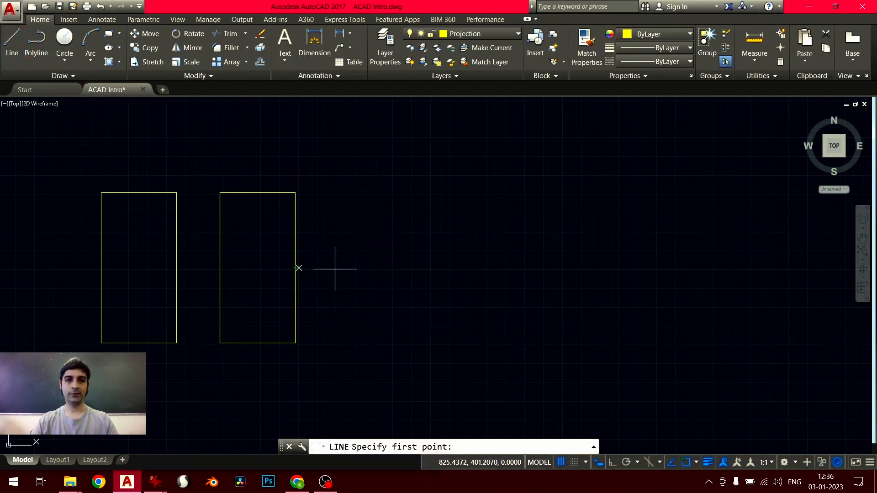
click(417, 268)
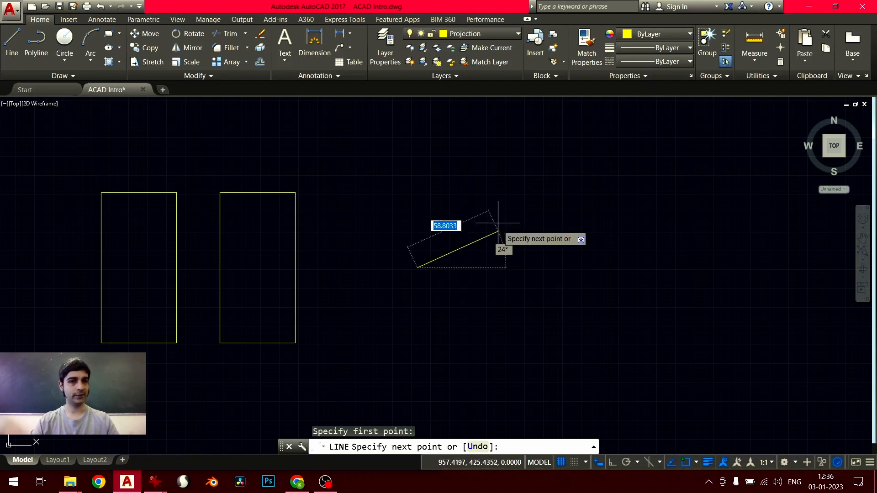
text(@)
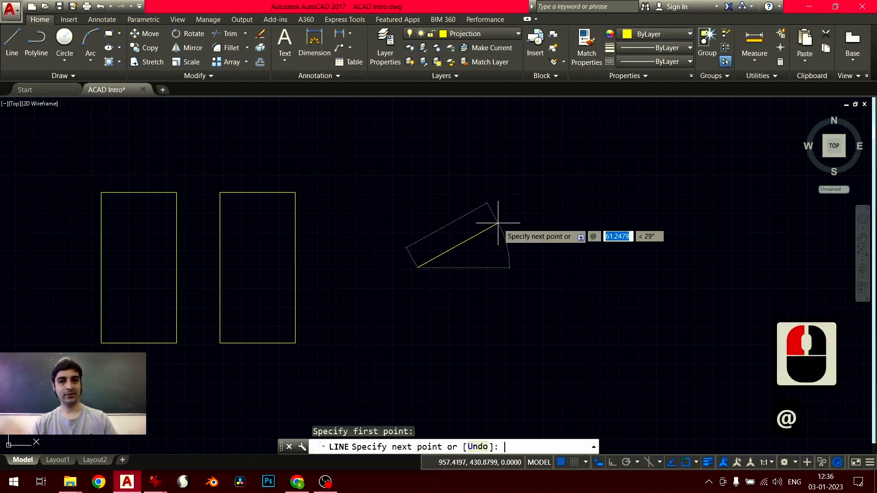
text(50)
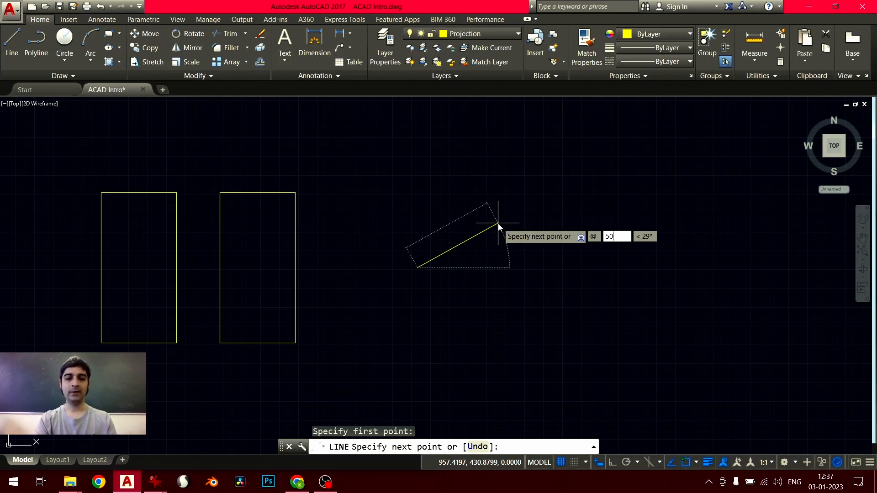
key(shift)
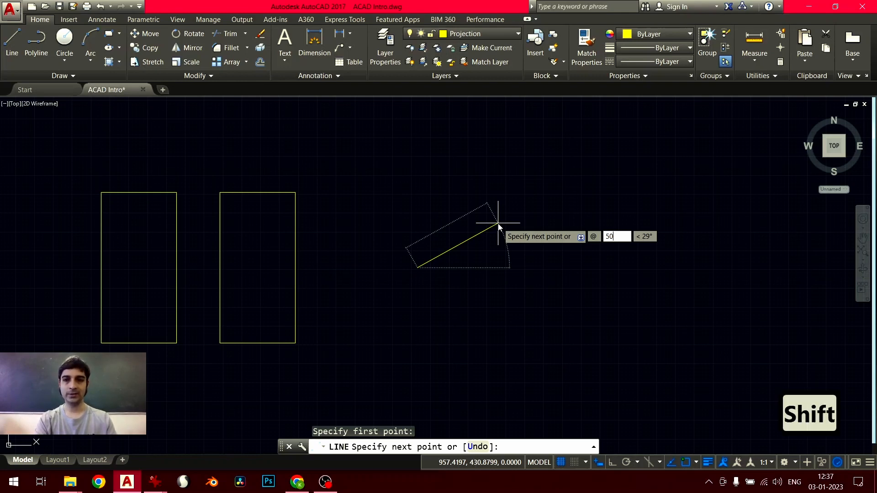
text(<)
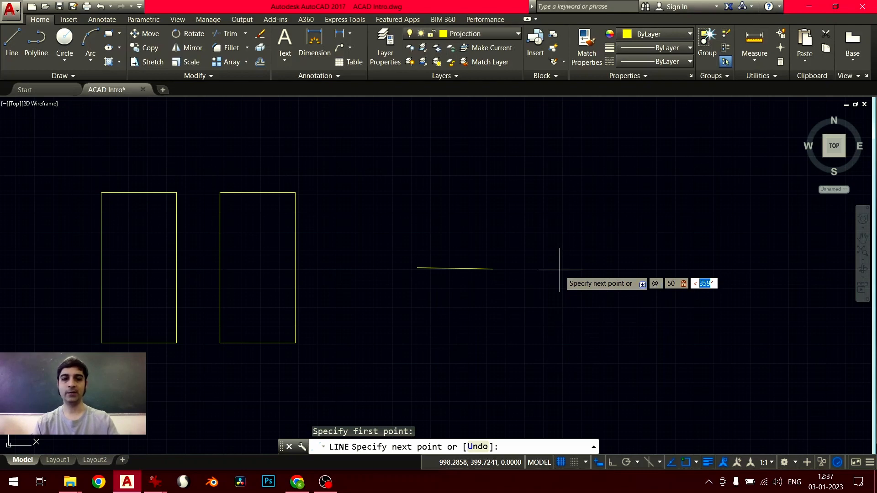
text(45)
key(Return)
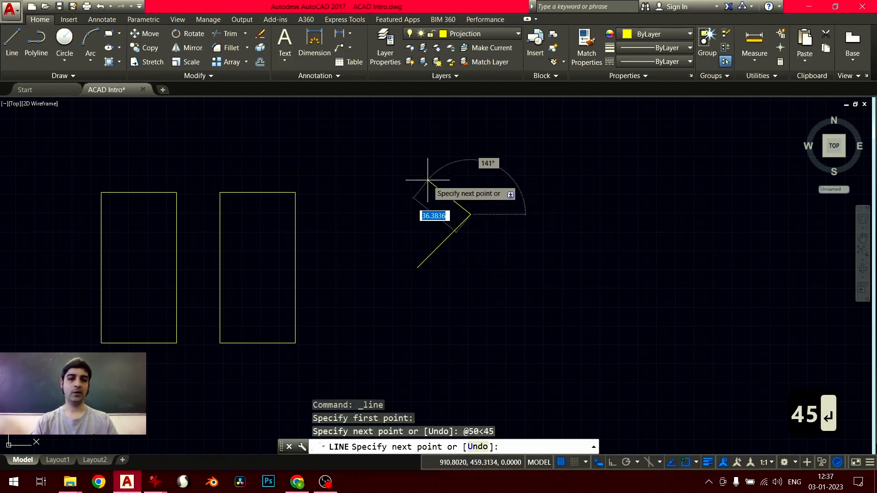
key(shift)
text(@ 50 )
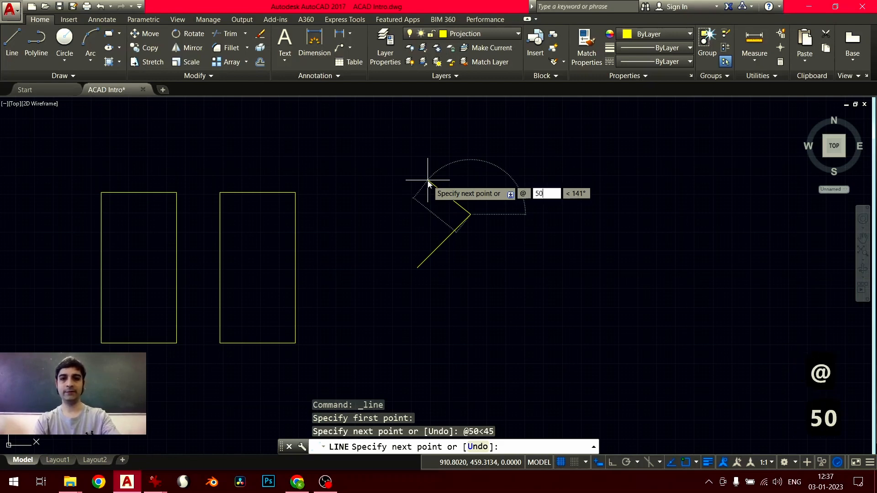
text(< 132°)
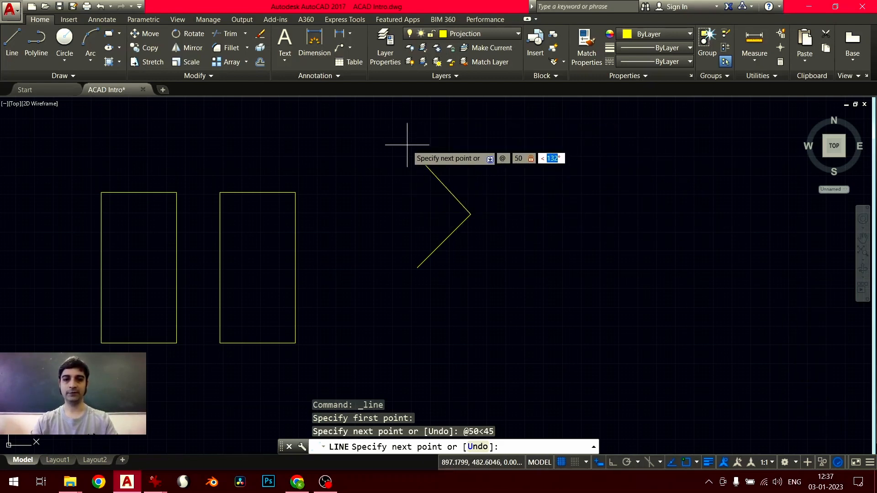
text(35)
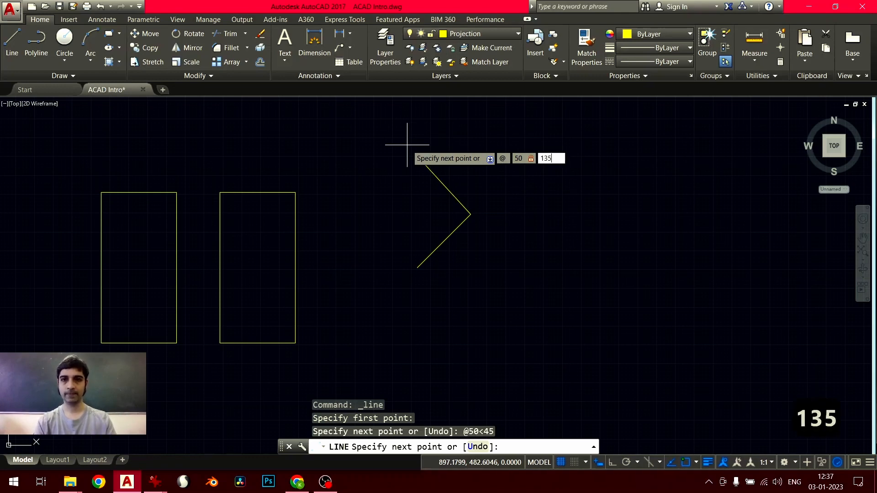
key(BackSpace)
key(BackSpace)
key(BackSpace)
key(BackSpace)
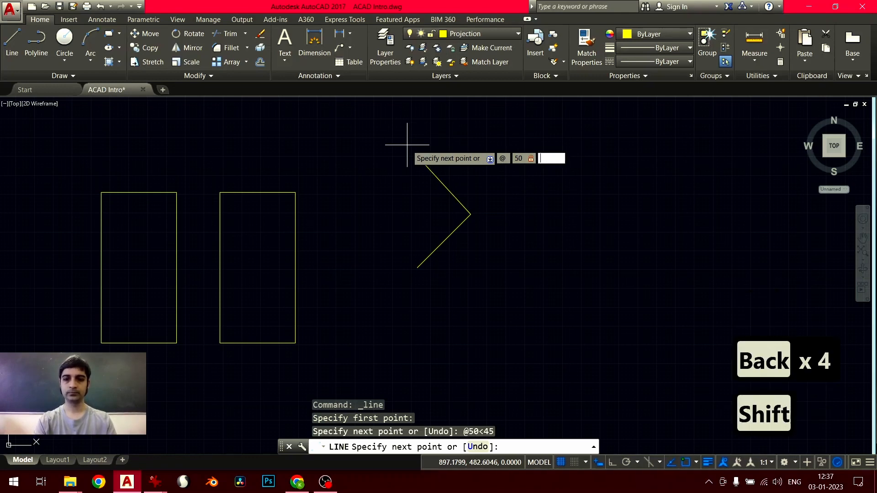
text(<)
key(BackSpace)
key(BackSpace)
key(BackSpace)
key(Escape)
key(Escape)
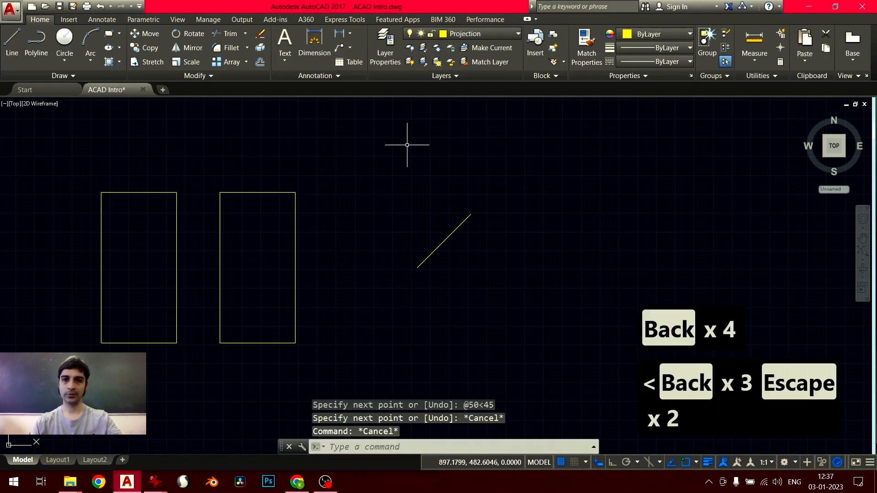
- Draw a line from the upper end of the 45° line, 50 units long at 135°, using relative polar coordinates
text(l)
key(Return)
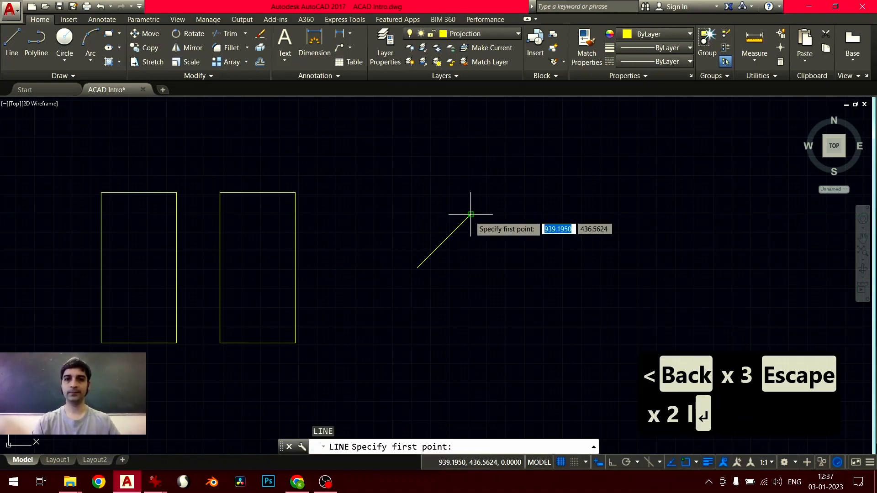
click(471, 214)
text(@)
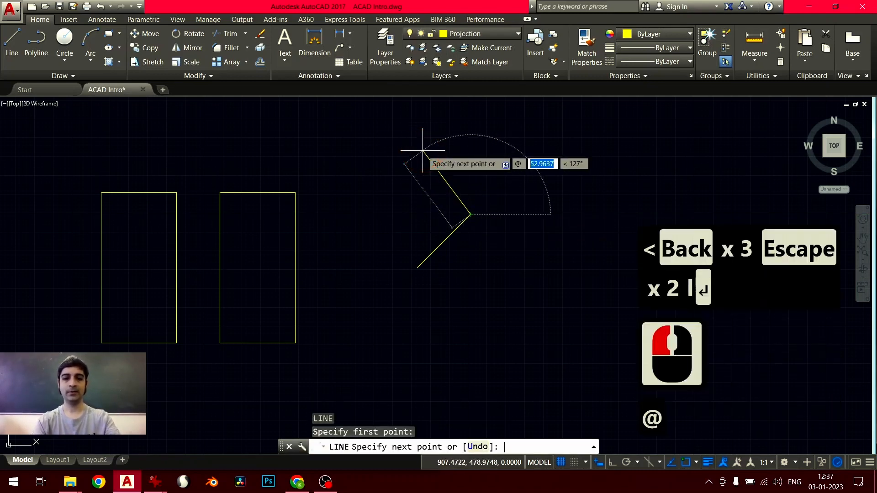
text(50<135)
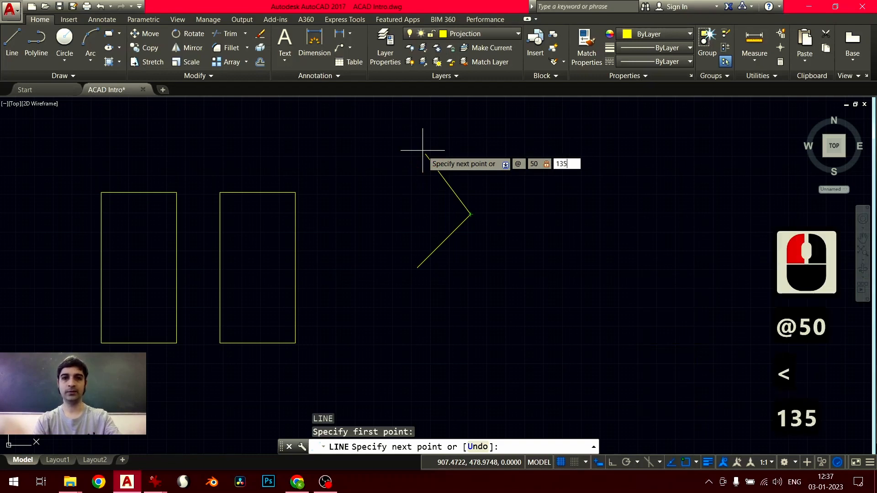
key(Return)
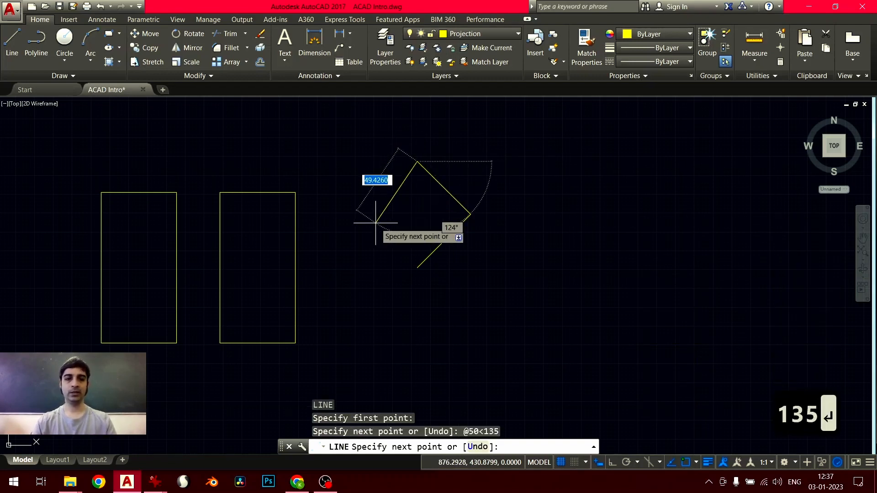
- Close the diamond with two more 50-unit segments in relative polar coordinates, at -135° and -45°, and end the line
text(@50)
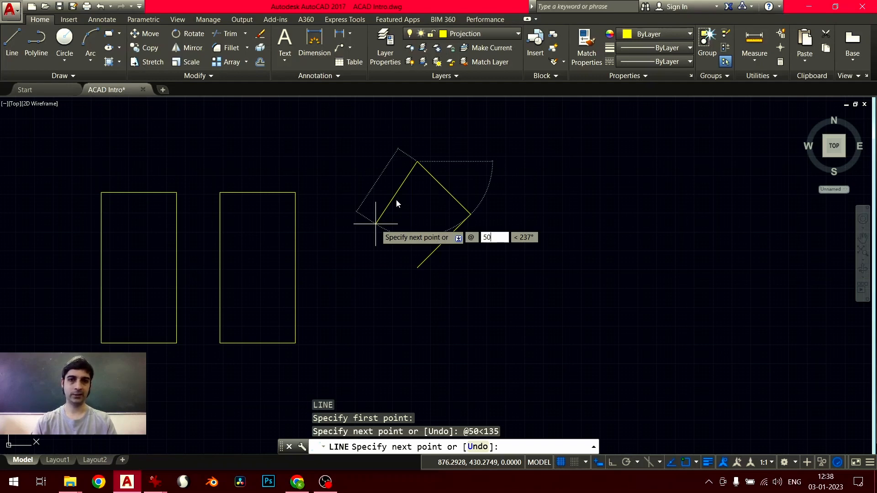
text(<-135)
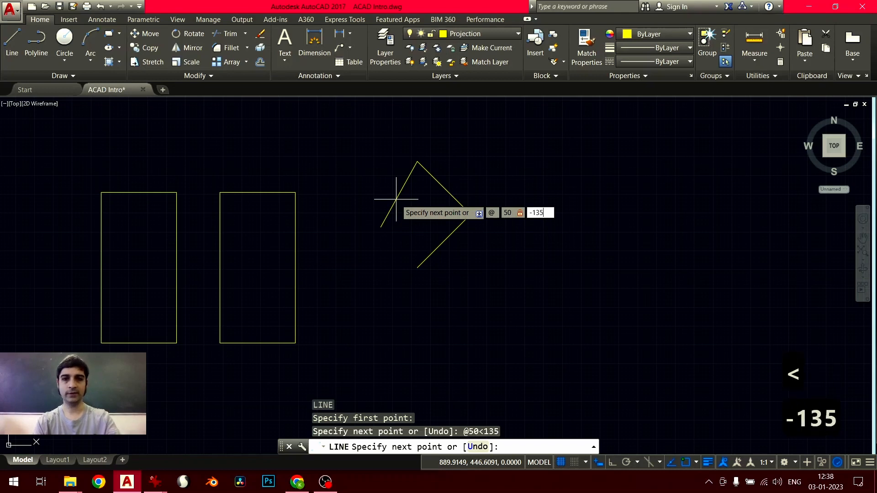
key(Return)
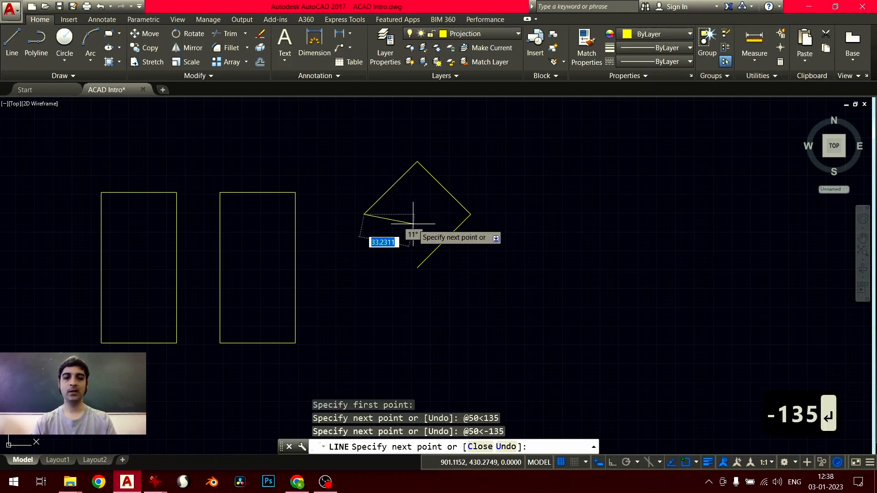
text(@50)
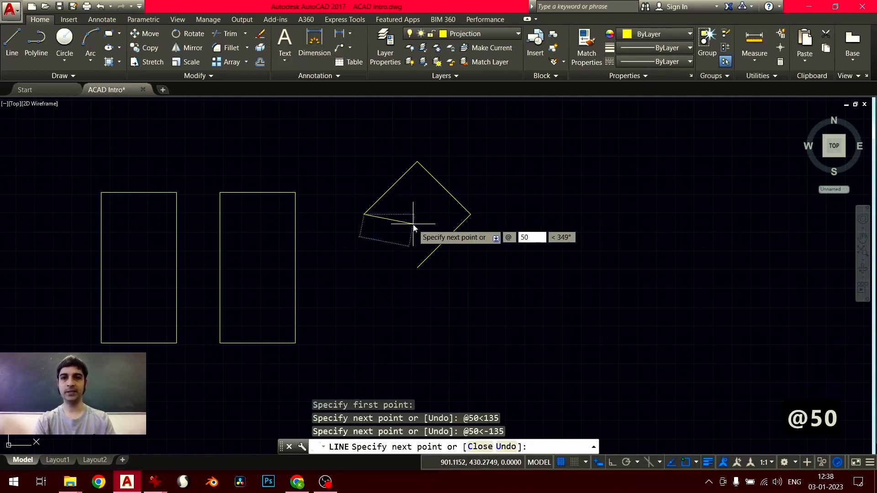
key(shift)
text(<)
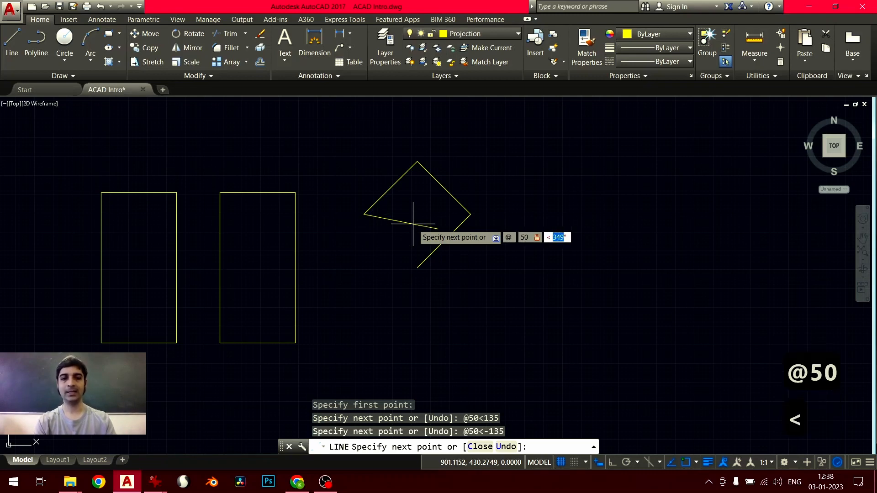
key(Return)
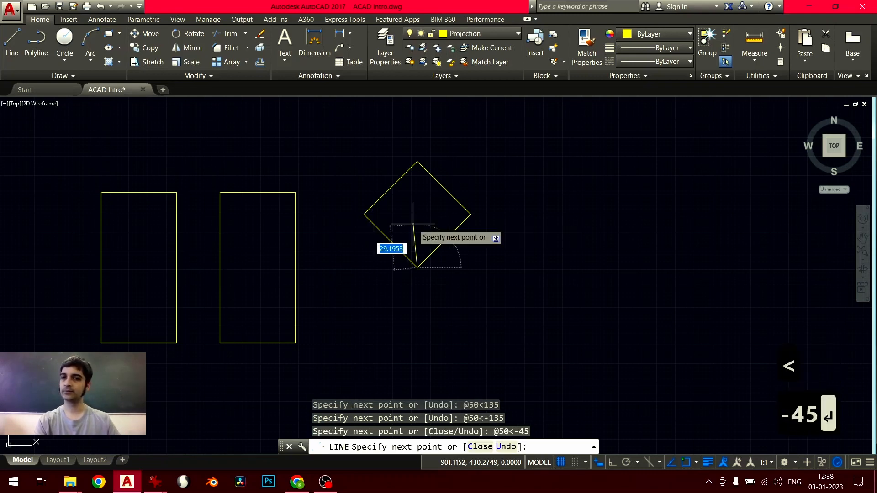
key(Escape)
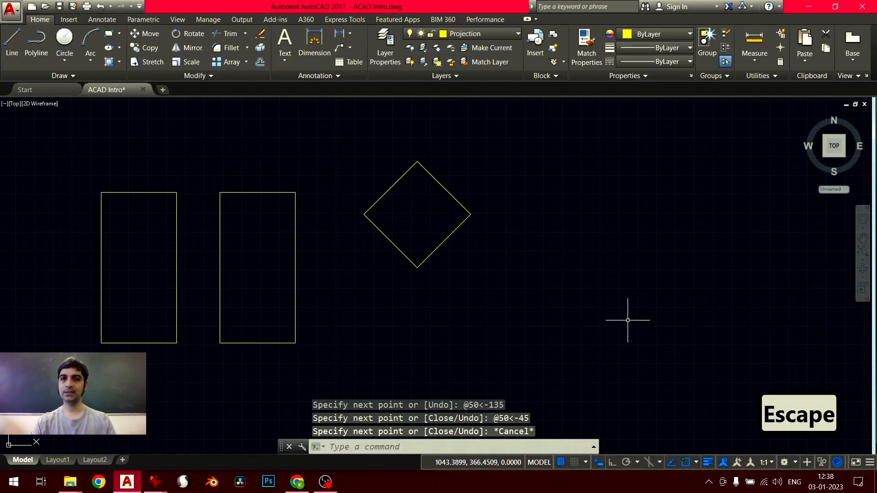
- With Ortho mode on, draw a 50-unit horizontal line to the right, starting beyond the diamond and level with the rectangles' base
mouse_move(512, 281)
middle_down()
mouse_move(564, 303)
mouse_move(470, 271)
middle_up()
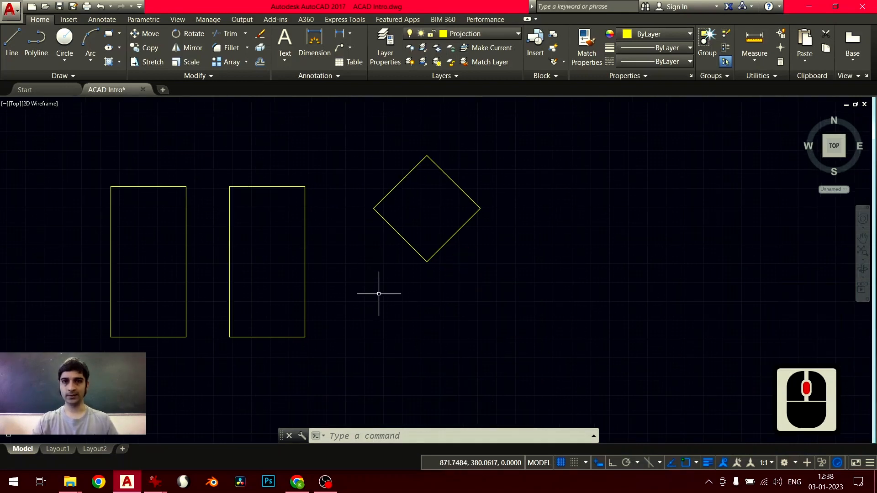
middle_drag(378, 294, 358, 295)
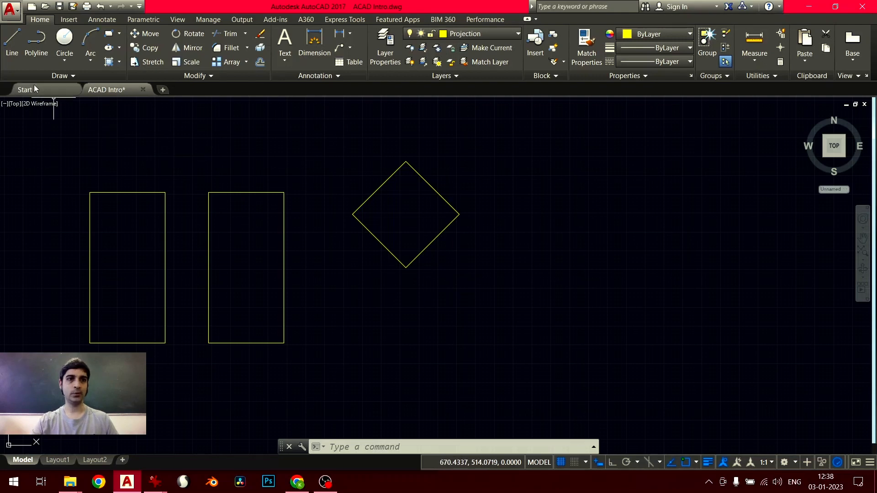
click(14, 46)
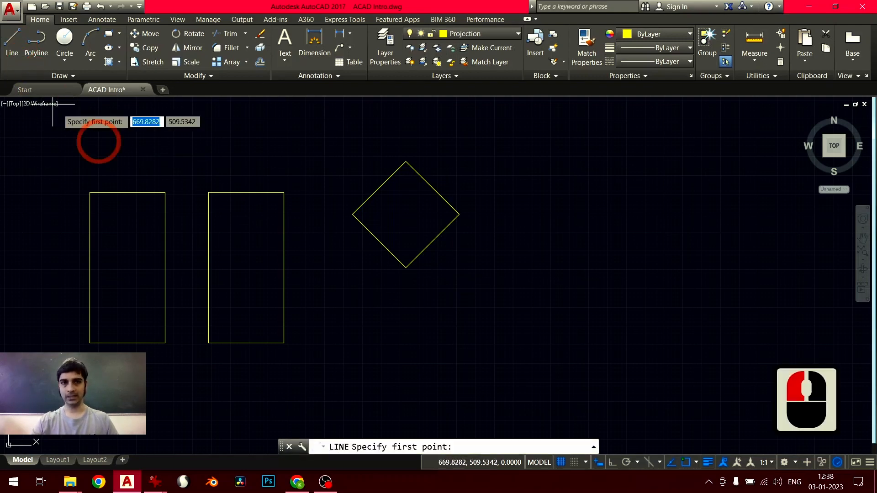
middle_drag(374, 313, 283, 314)
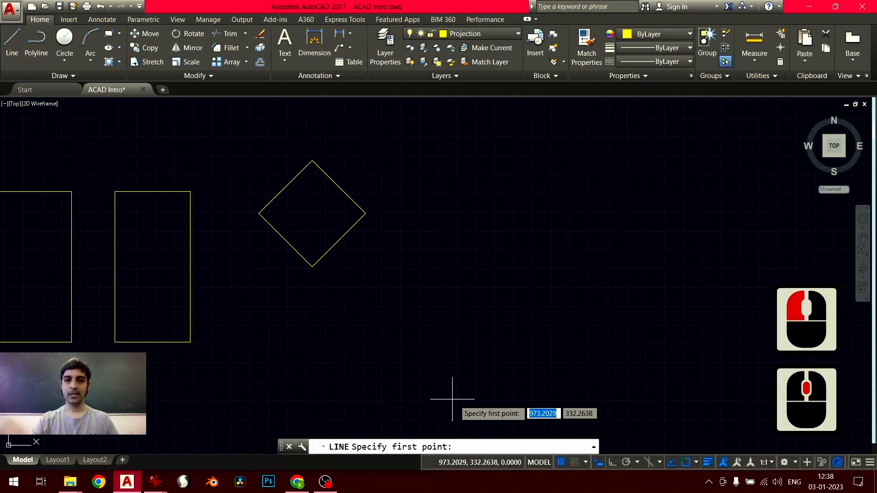
click(612, 464)
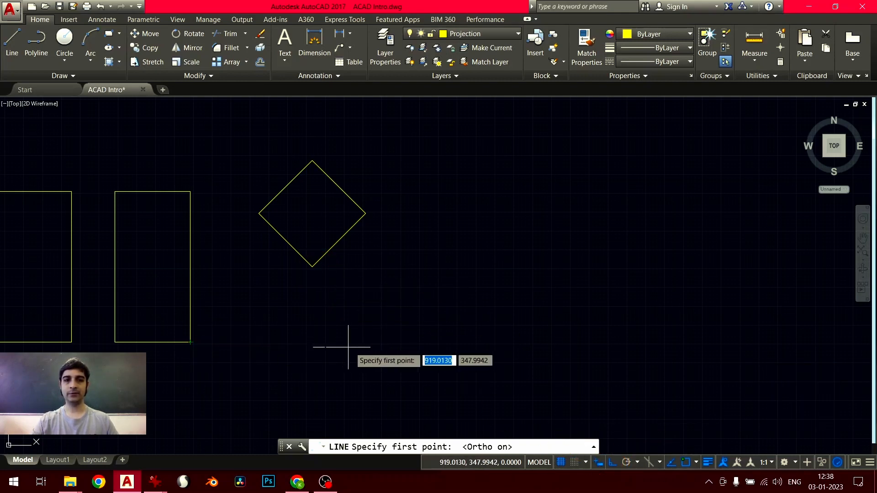
click(447, 341)
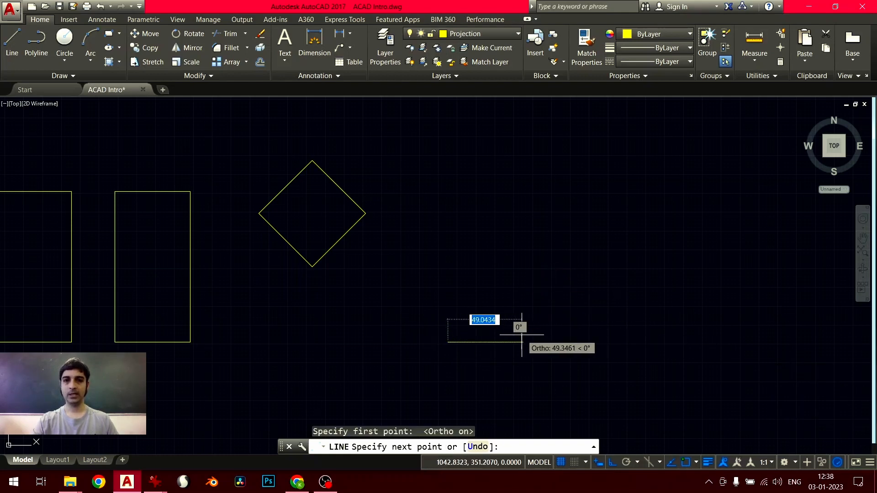
text(50)
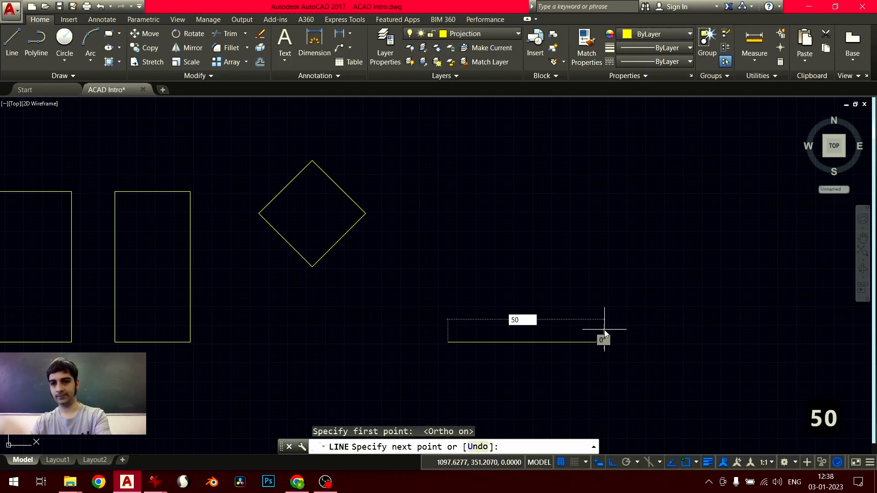
key(Return)
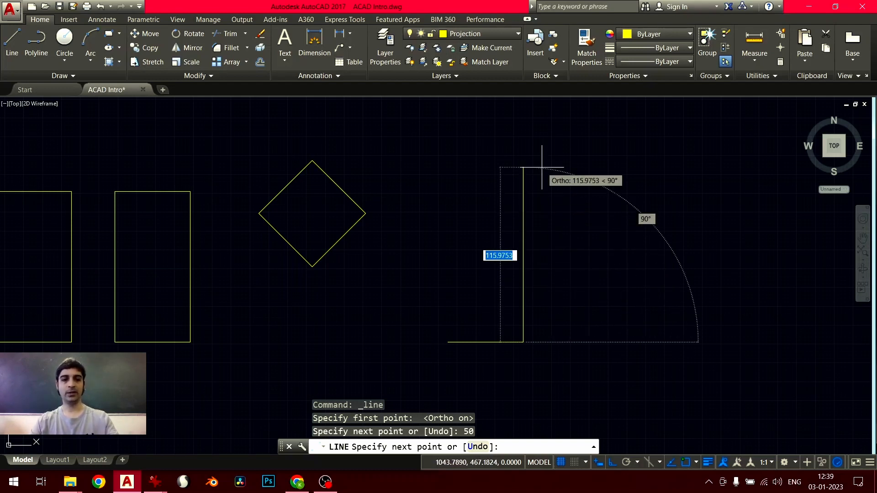
- Complete the rectangle with segments of 100 units up, 50 units left and 100 units down, and end the line
text(100)
key(Return)
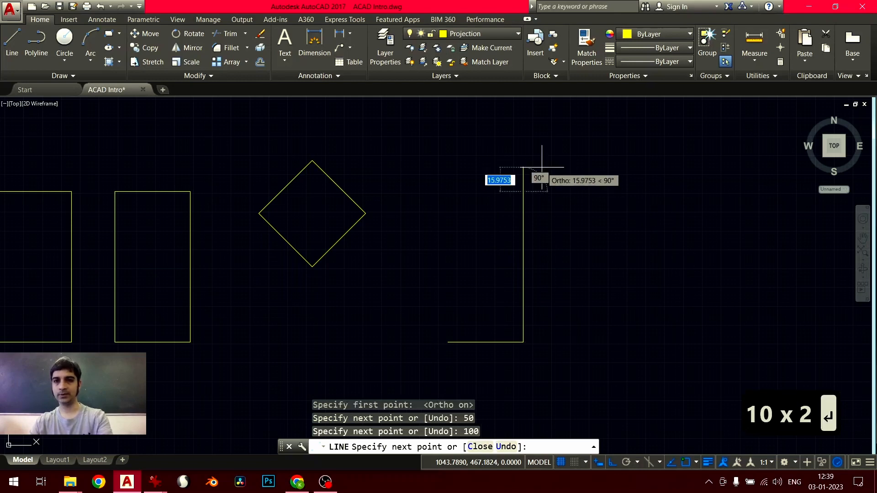
text(50)
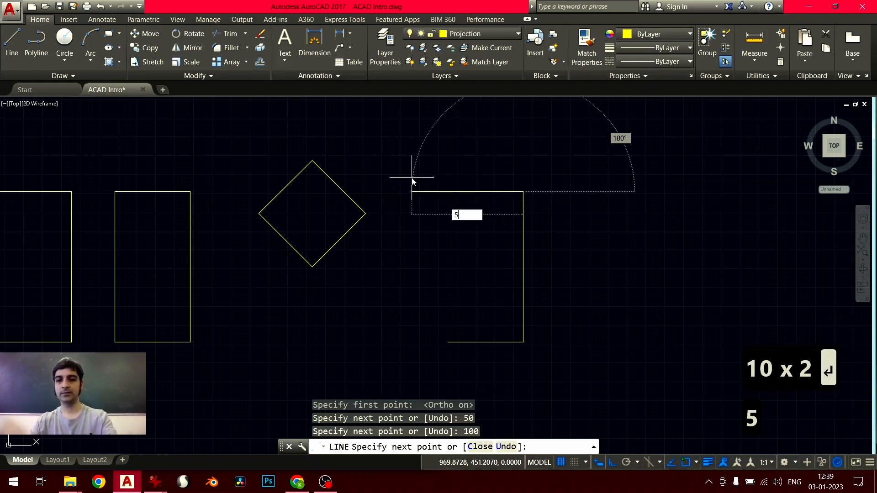
key(Return)
text(100)
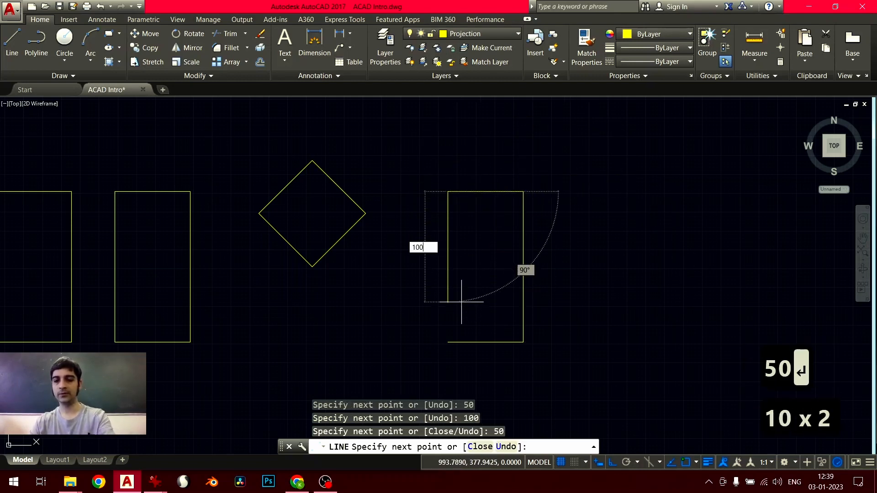
key(Return)
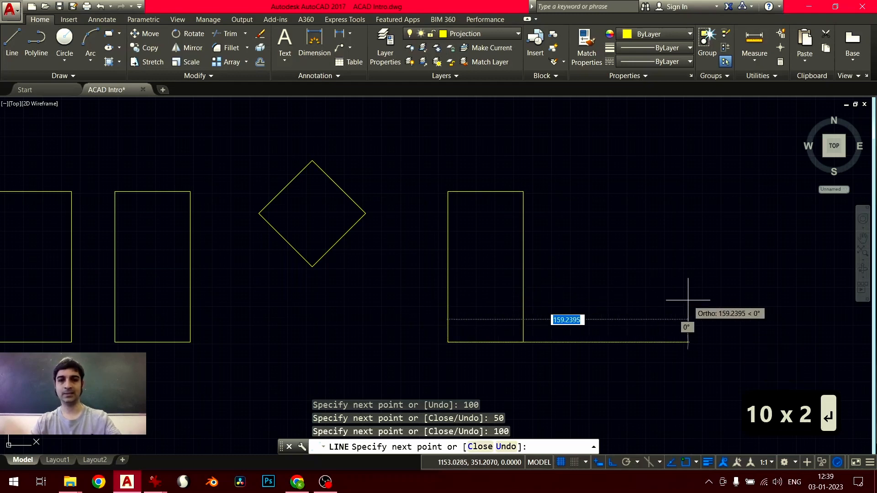
key(Escape)
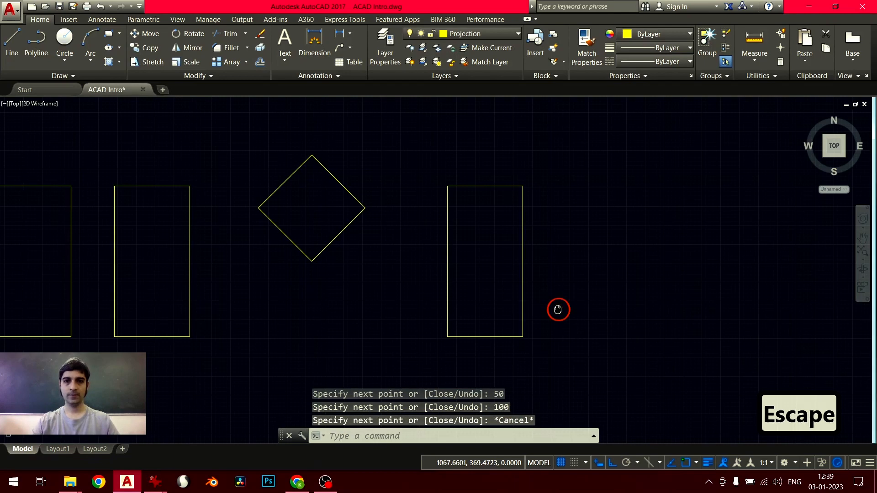
middle_drag(558, 309, 519, 311)
mouse_move(411, 303)
middle_down()
mouse_move(399, 325)
mouse_move(355, 337)
middle_up()
mouse_move(420, 362)
middle_down()
mouse_move(409, 357)
mouse_move(400, 317)
middle_up()
middle_drag(192, 334, 257, 321)
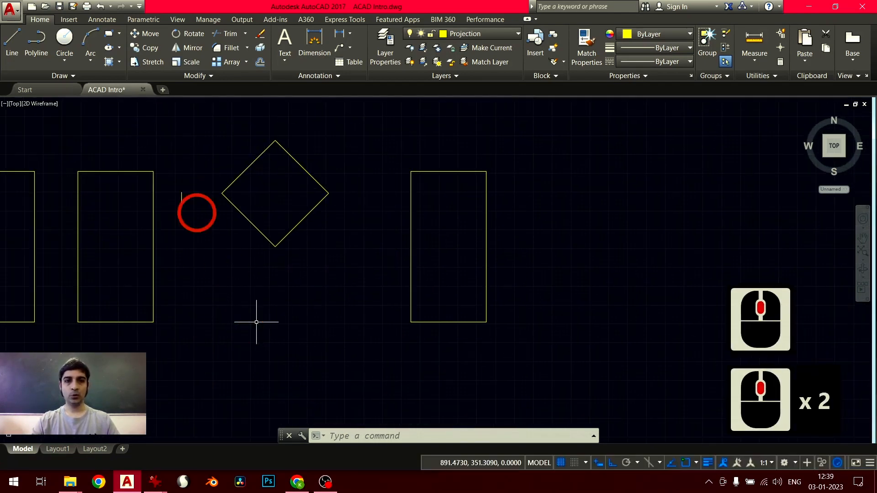
click(12, 46)
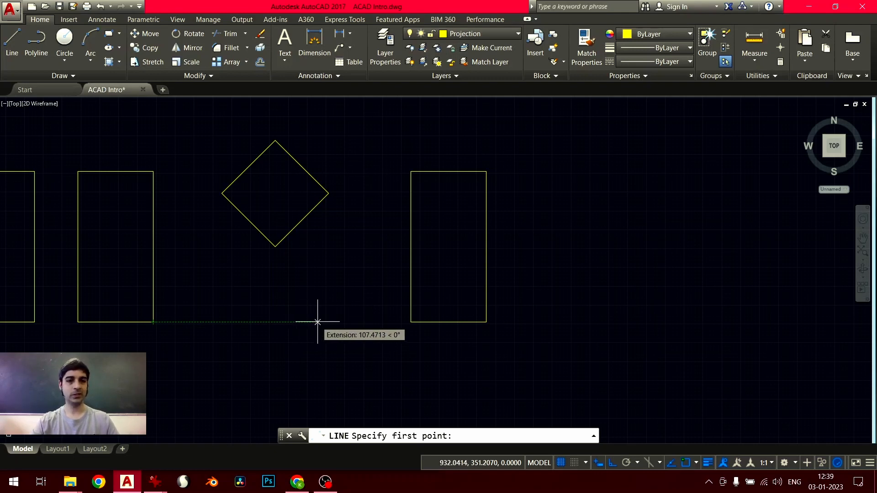
key(Escape)
key(Escape)
middle_drag(270, 333, 366, 352)
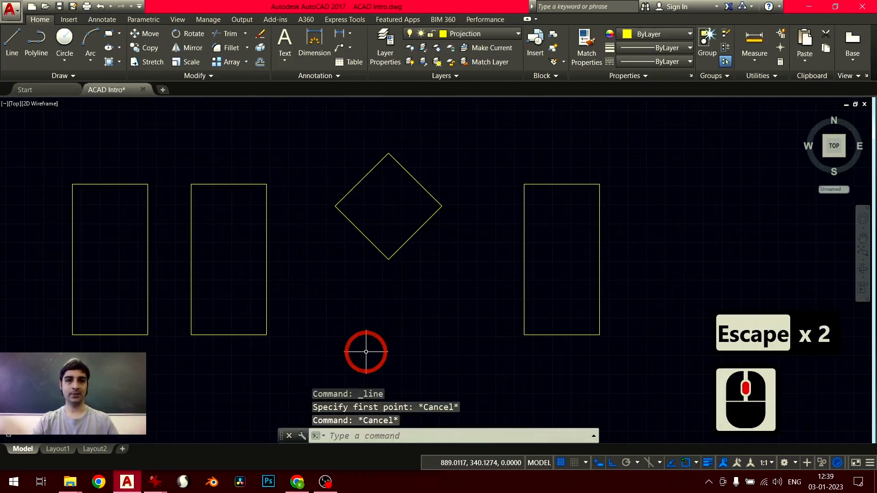
- Draw a line from a free point above and beyond the diamond to its right corner, in line with its lower-right side
click(13, 40)
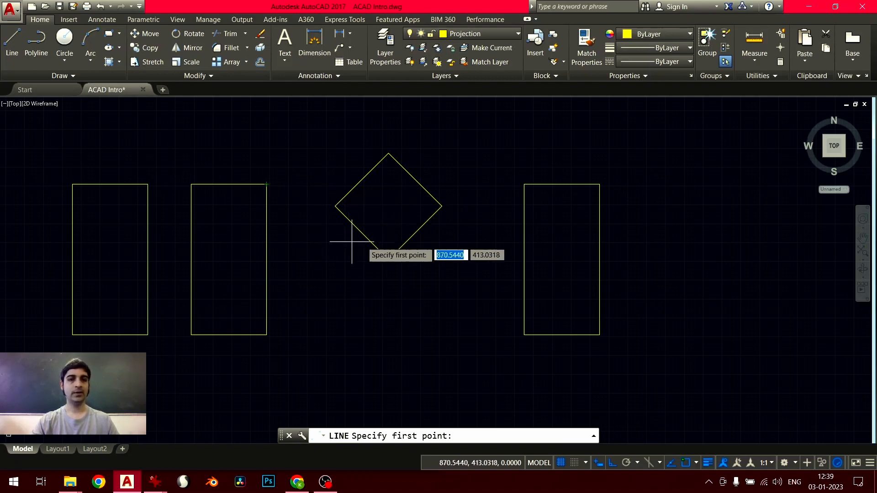
middle_drag(415, 243, 382, 248)
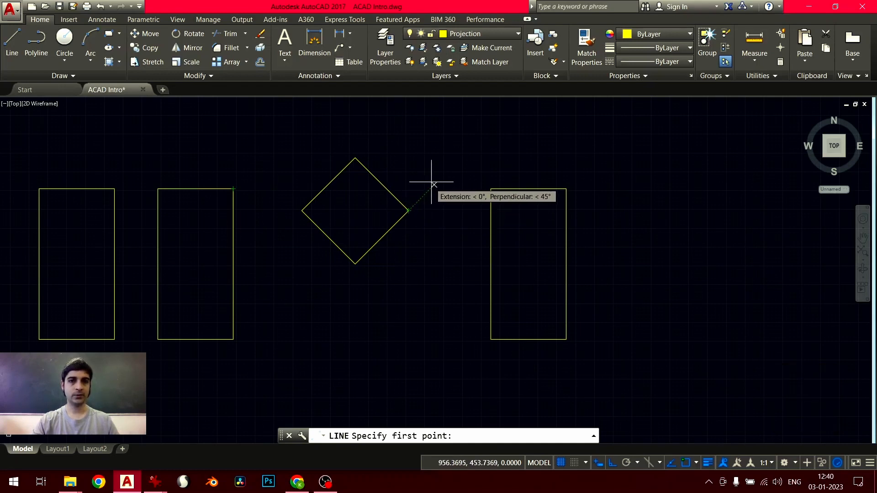
click(473, 146)
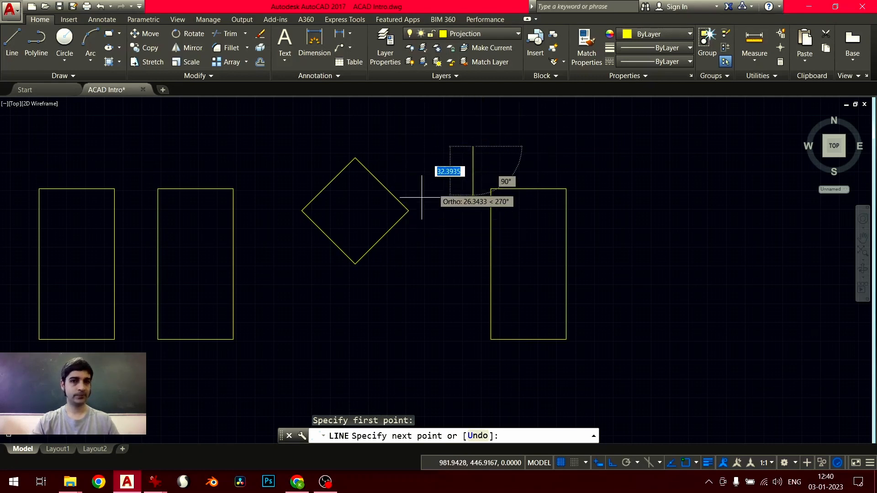
click(409, 211)
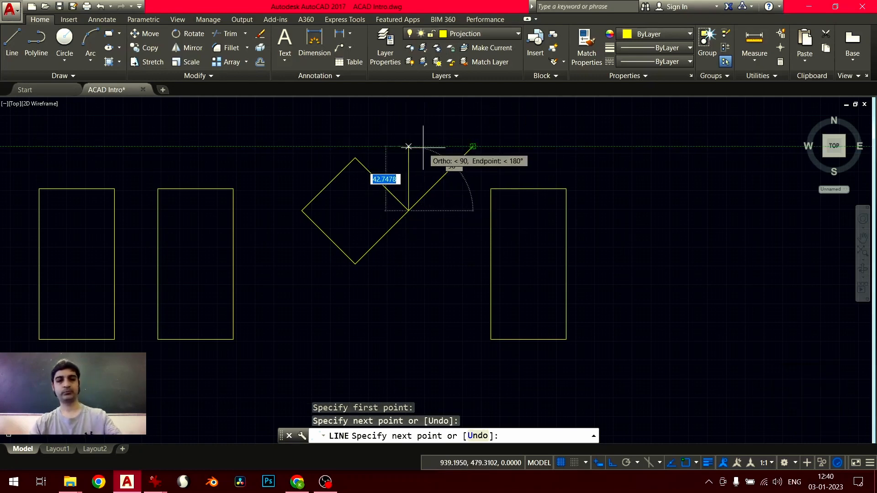
key(Escape)
key(Escape)
middle_drag(358, 234, 405, 243)
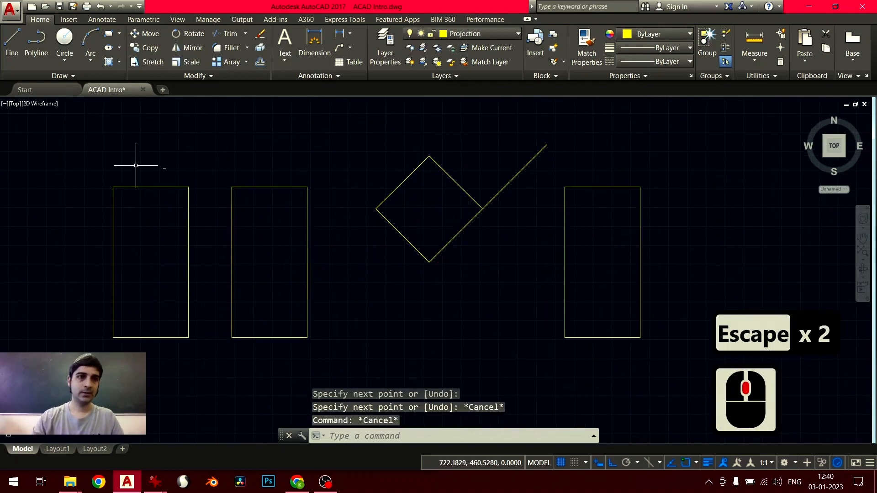
- Enable all object snap modes in the Object Snap drafting settings and apply them
click(12, 40)
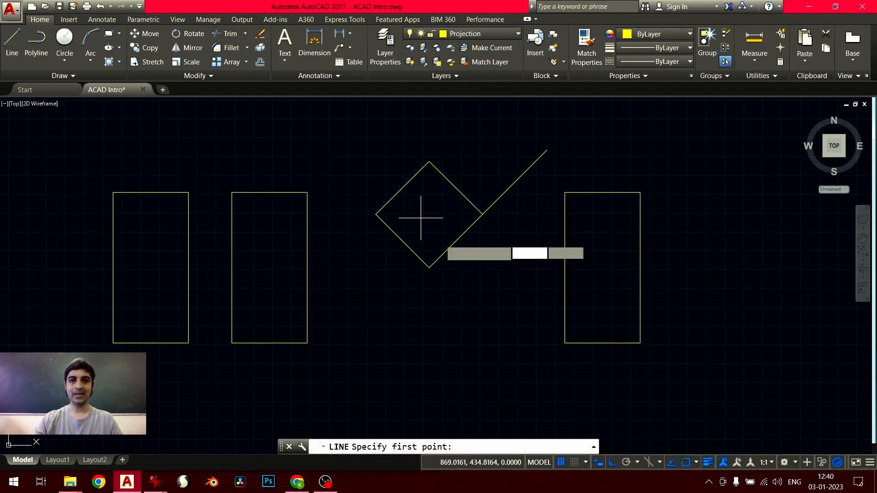
click(697, 463)
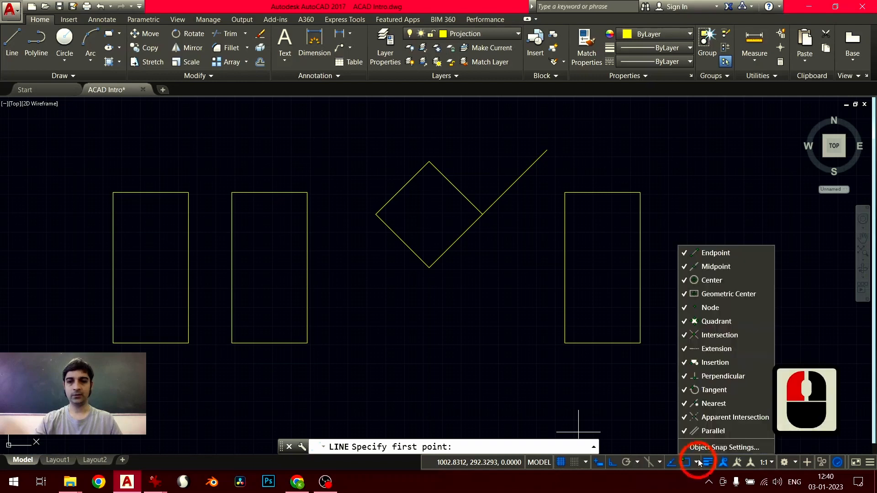
click(653, 431)
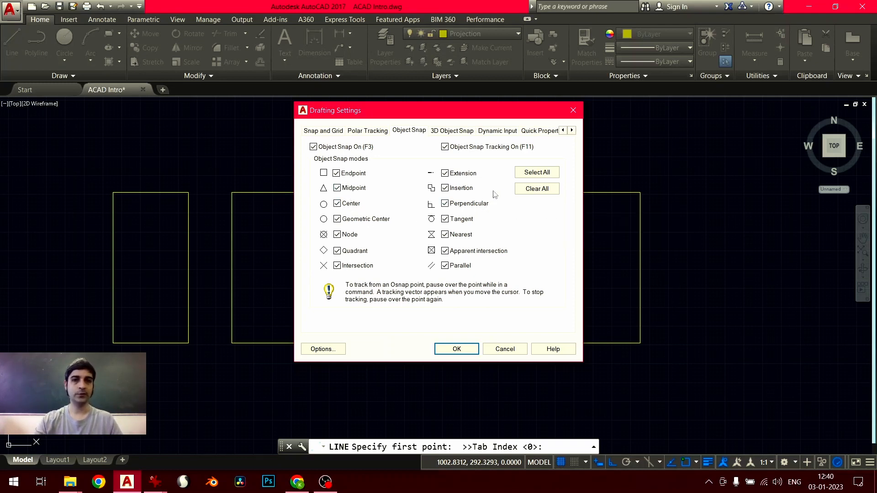
click(530, 176)
click(531, 173)
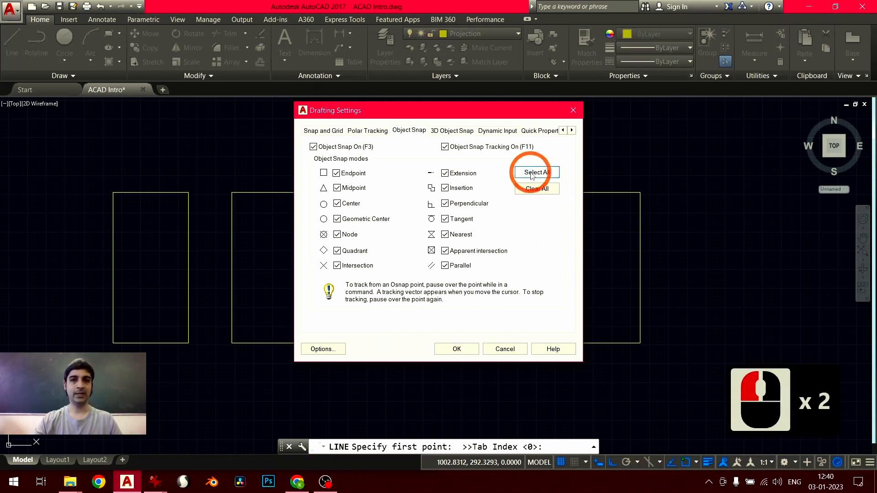
click(532, 174)
click(531, 174)
click(462, 352)
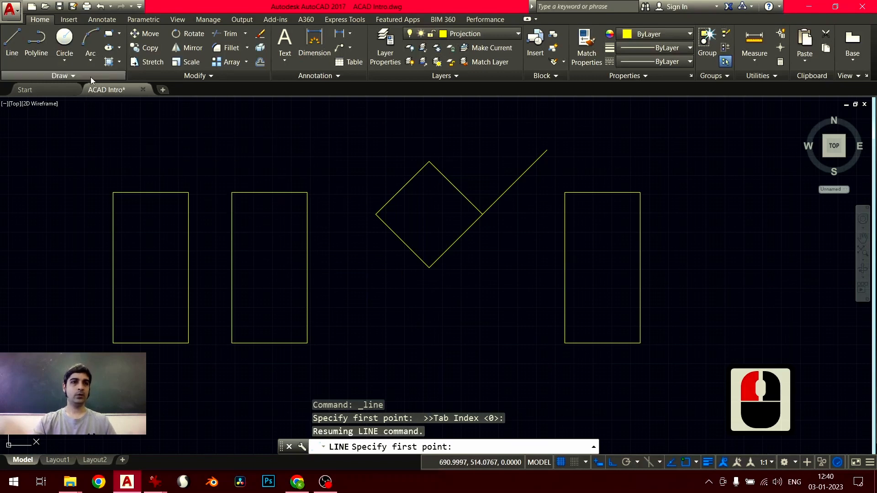
- Draw a circle of radius 25 to the right of the last rectangle, level with its middle
click(63, 39)
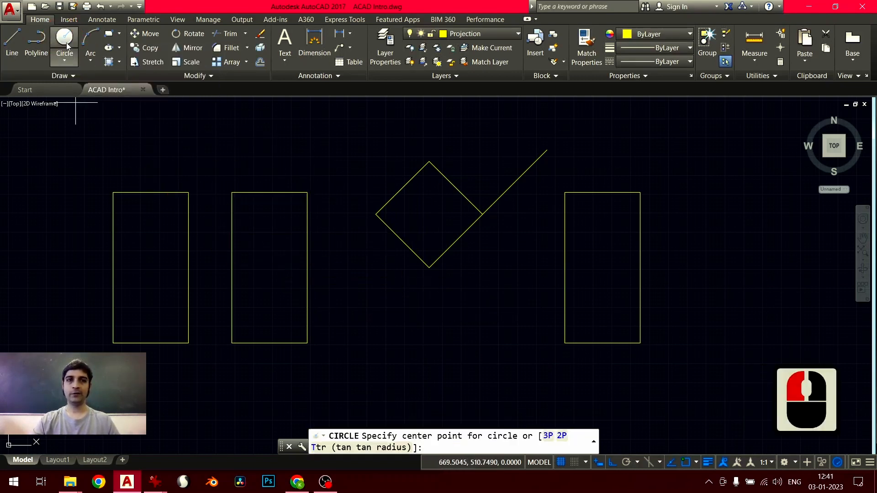
click(68, 46)
middle_drag(352, 245, 367, 223)
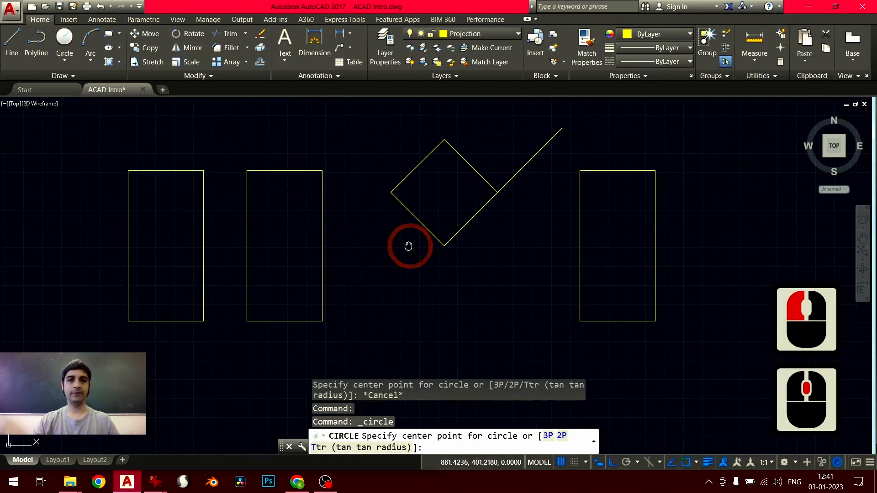
middle_drag(409, 246, 210, 249)
click(614, 246)
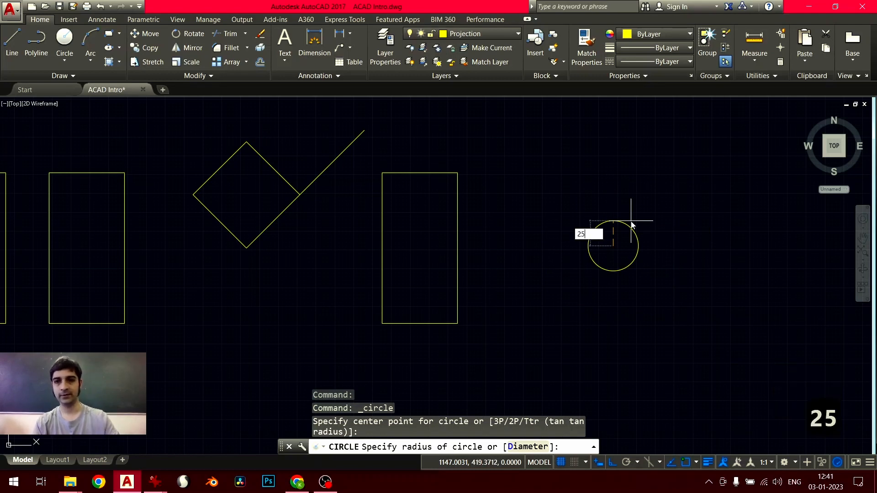
key(Return)
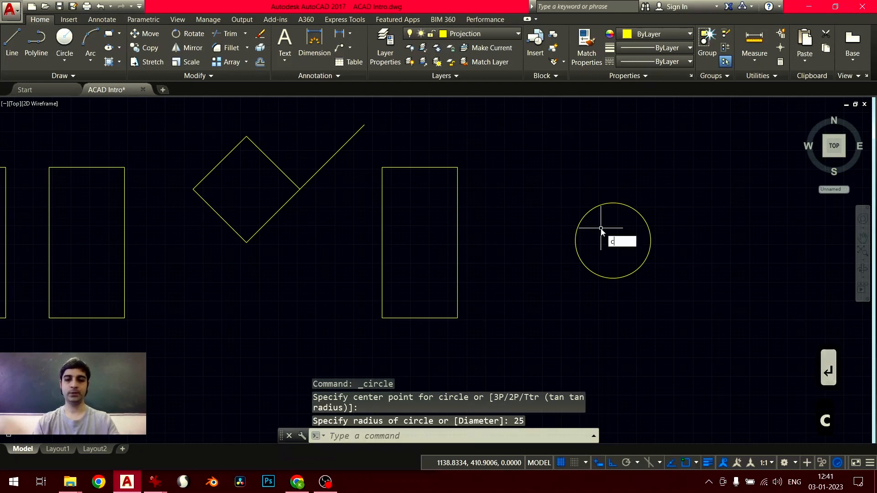
- Draw a circle of radius 50 below and slightly left of the first circle
text(c)
key(Return)
click(566, 355)
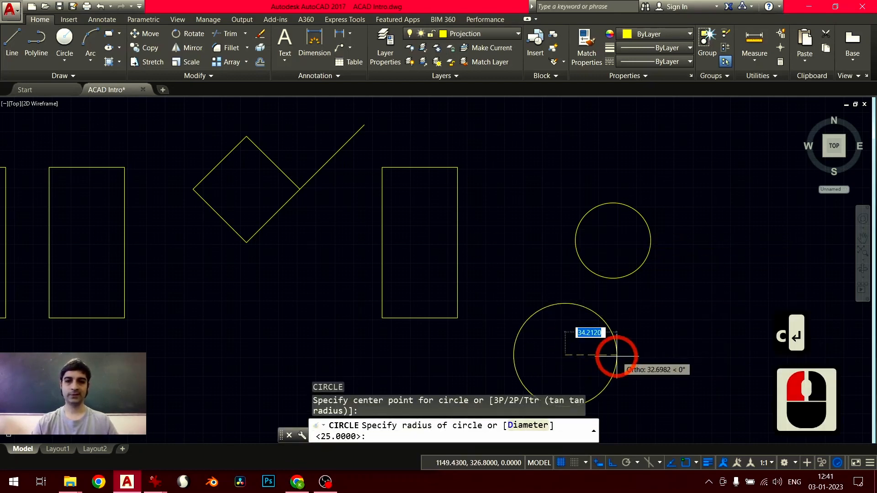
text(50)
key(Return)
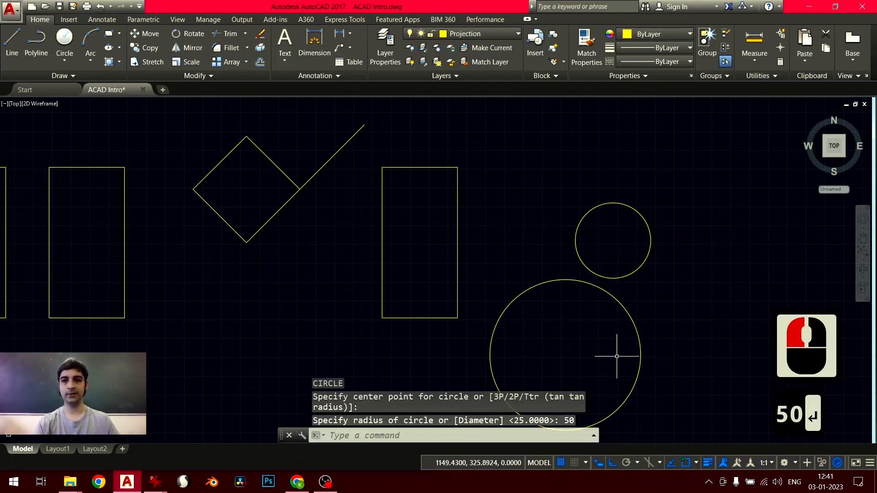
- Delete the larger circle below the first one
click(556, 272)
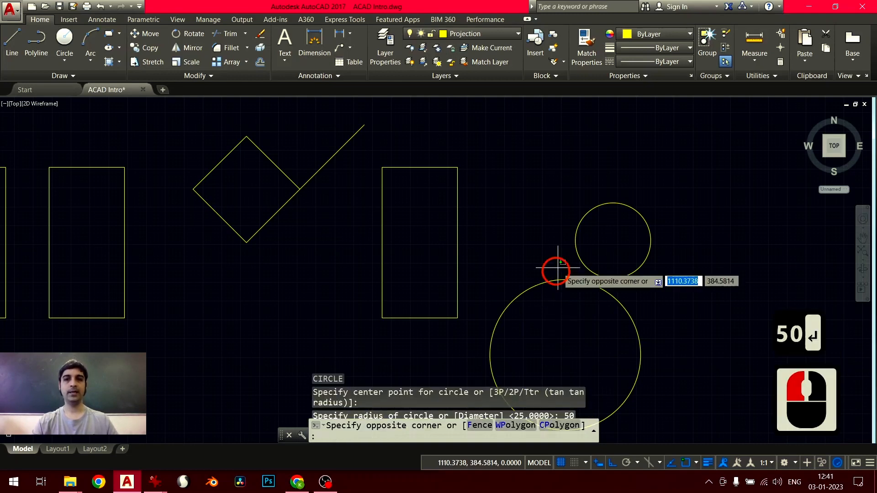
click(544, 297)
key(Delete)
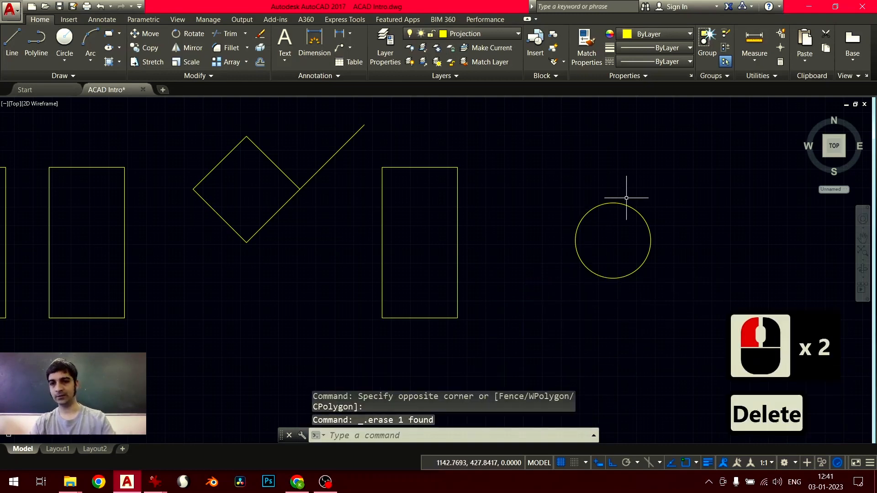
- Draw a circle of radius 50 concentric with the existing circle, snapping to its center
middle_drag(565, 271, 468, 284)
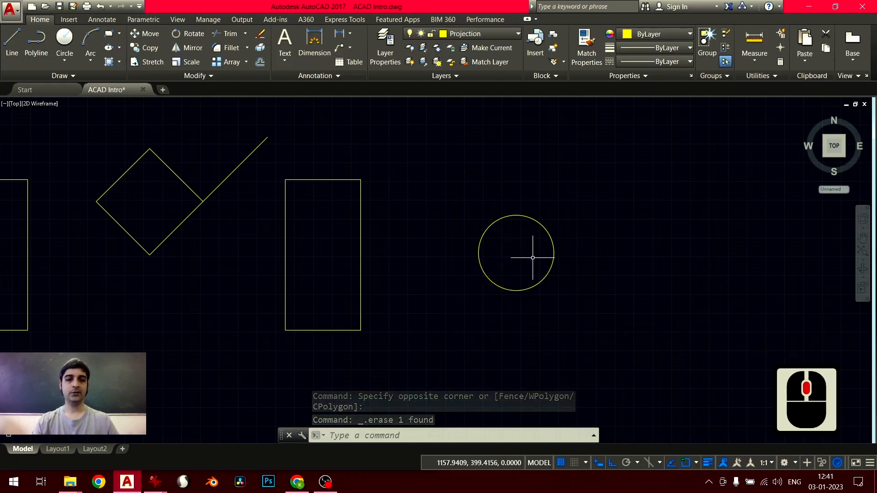
text(c)
key(Return)
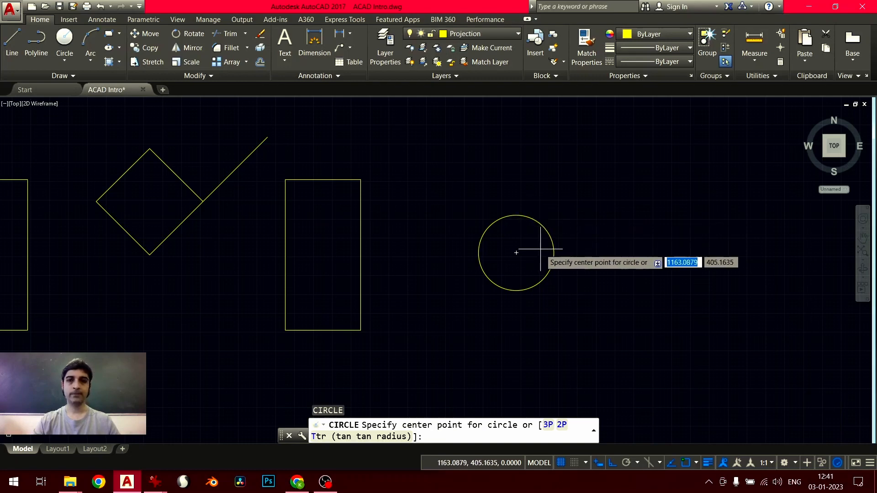
click(517, 253)
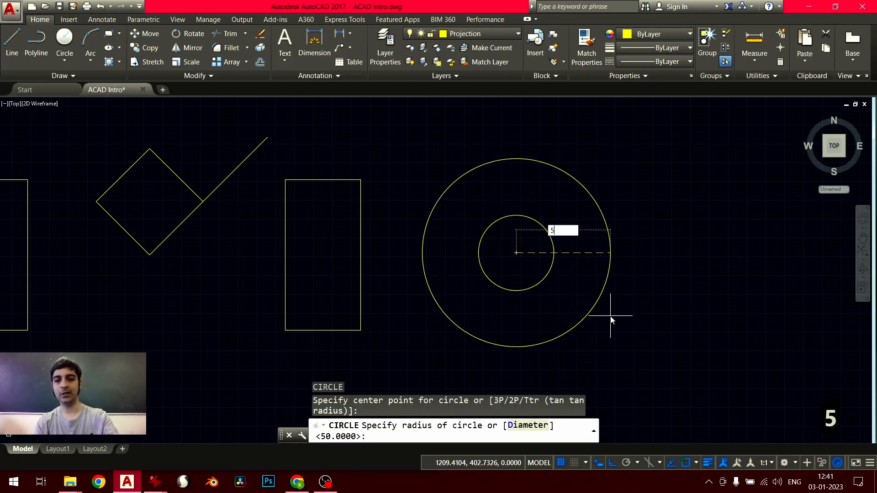
key(Return)
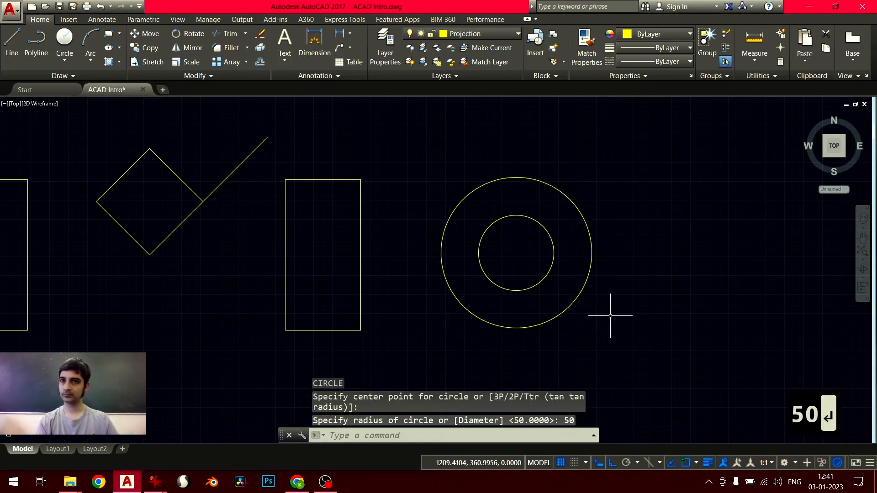
- Add a third circle of radius 75 on the same center as the two concentric circles
text(c)
key(Return)
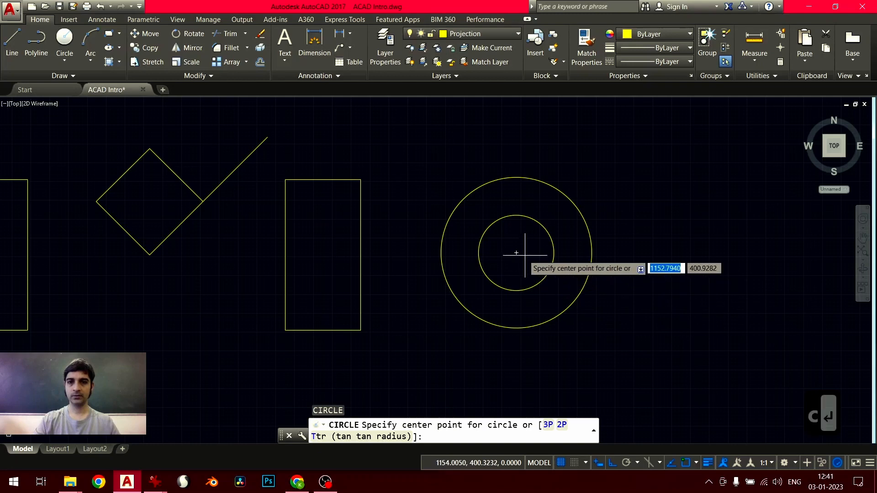
click(545, 277)
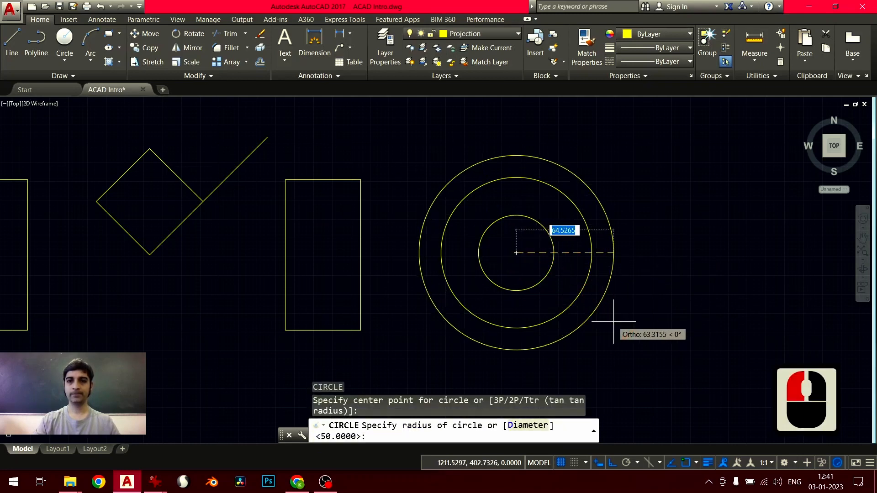
text(75)
key(Return)
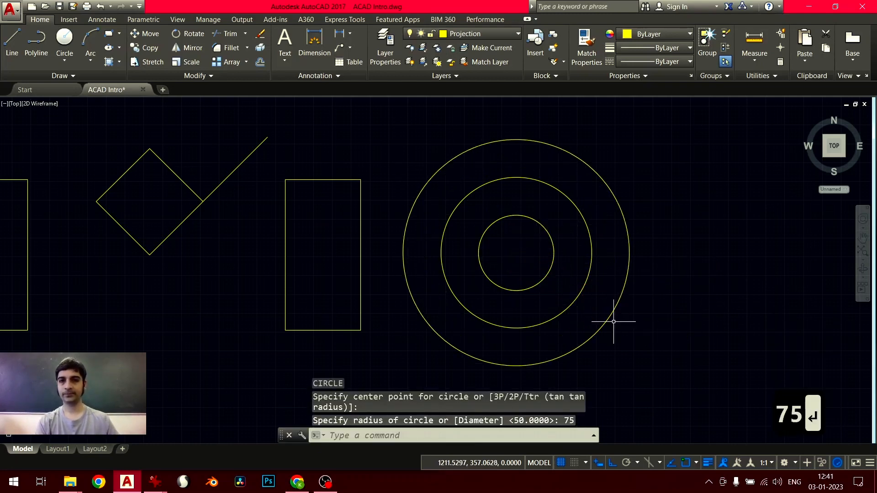
- Draw a diagonal line across the leftmost rectangle from its upper-left corner to its lower-right corner, and end the line
middle_click(513, 320)
middle_click(514, 320)
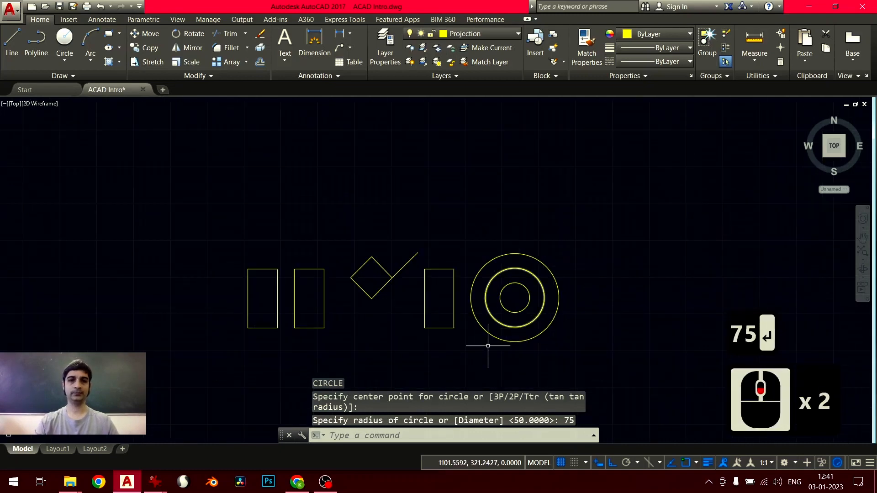
middle_click(513, 319)
middle_drag(512, 319, 545, 327)
middle_click(402, 298)
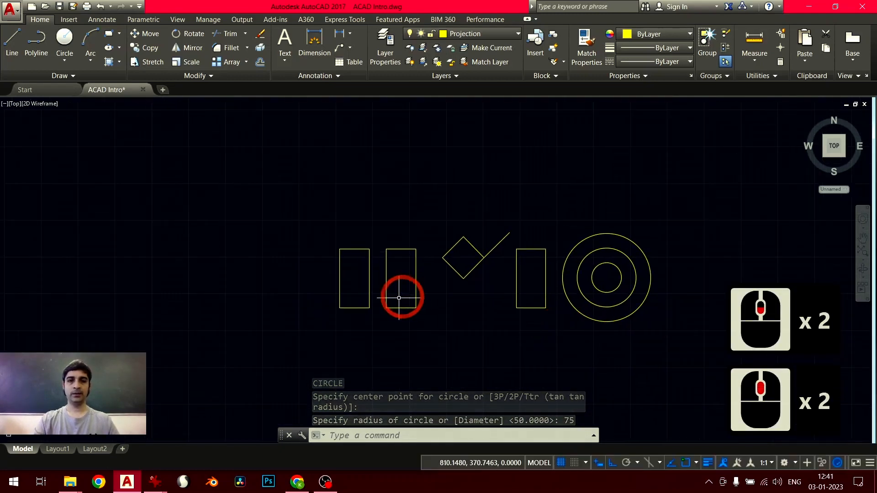
scroll(399, 298, up, 2)
scroll(432, 294, down, 1)
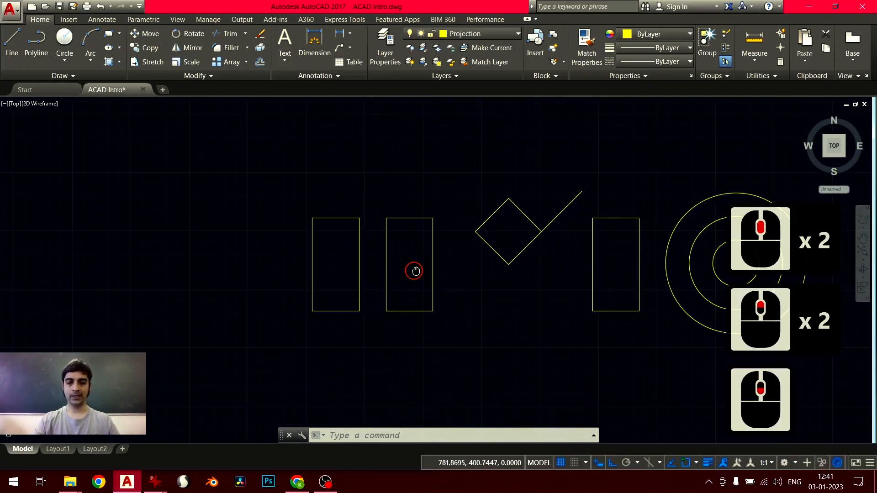
scroll(372, 273, down, 2)
scroll(371, 278, up, 4)
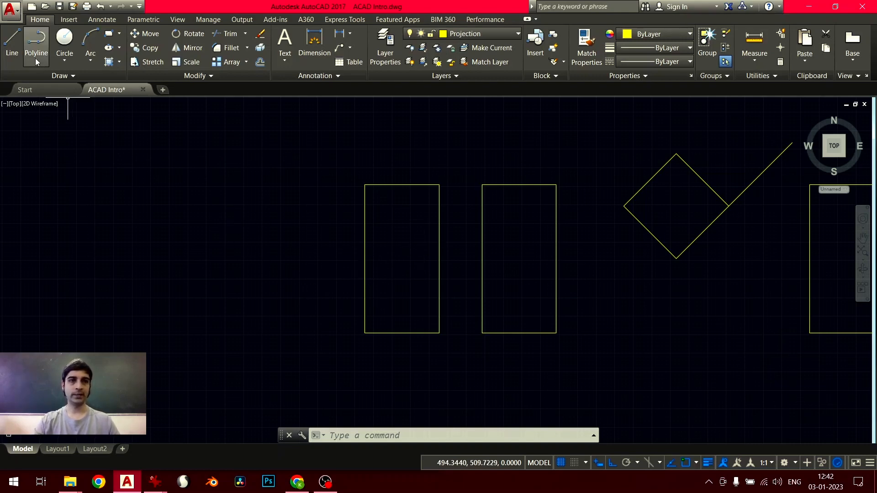
click(14, 42)
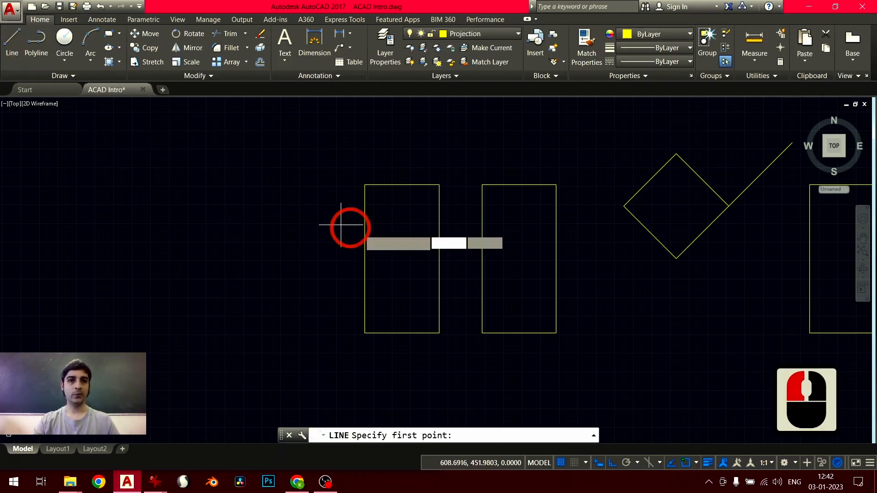
click(363, 185)
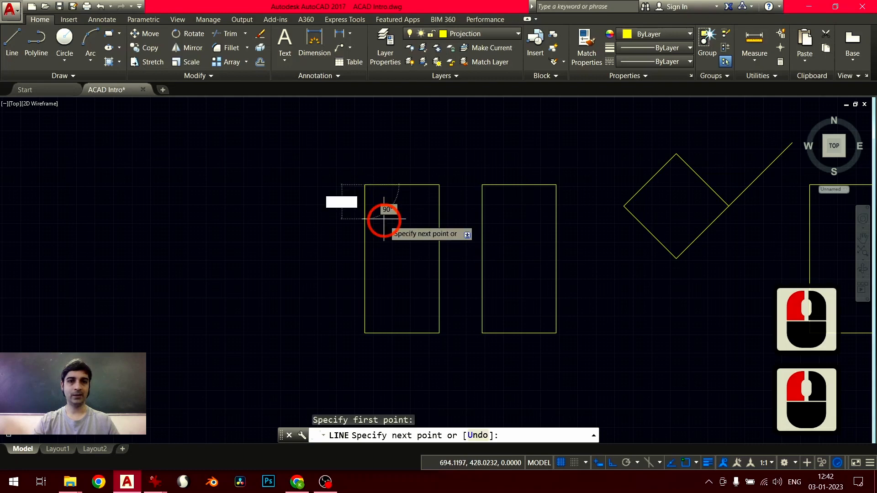
click(439, 330)
key(Return)
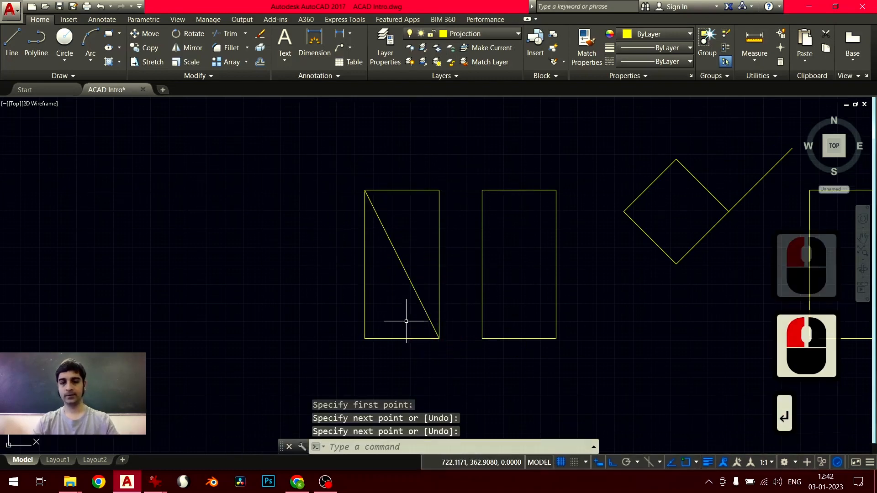
- Draw a circle centered on the diagonal's midpoint, with a radius of 25 reaching the midpoint of the rectangle's right side
text(c)
key(Return)
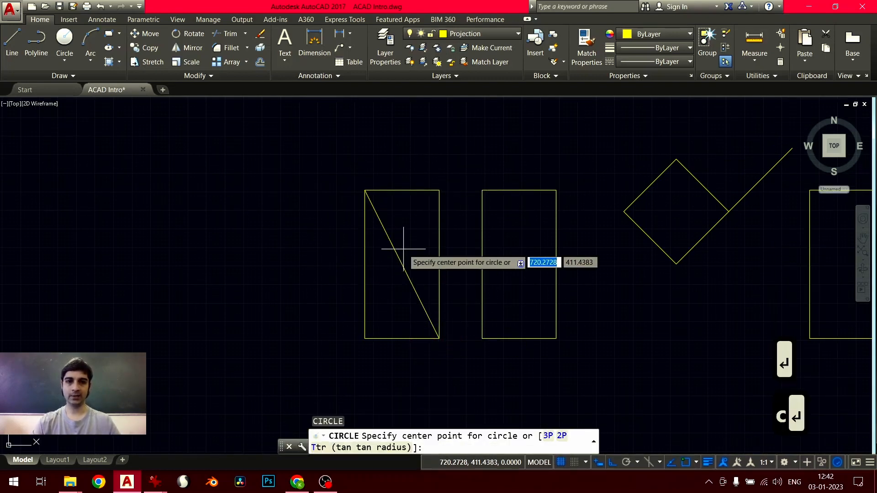
click(402, 264)
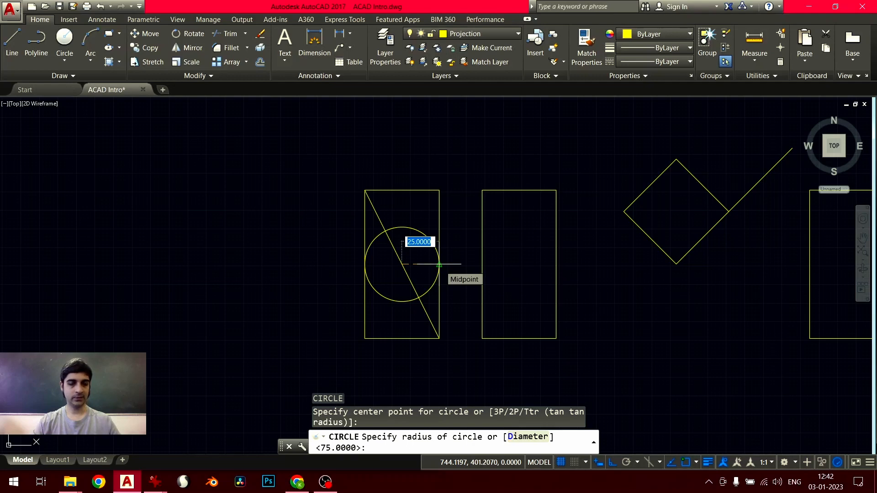
click(453, 262)
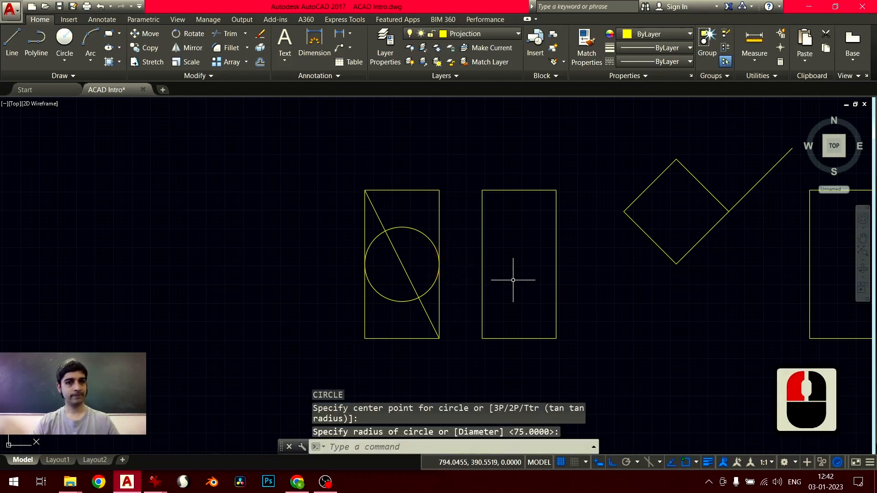
- Delete the diagonal line and the circle inside the leftmost rectangle
click(415, 209)
click(389, 259)
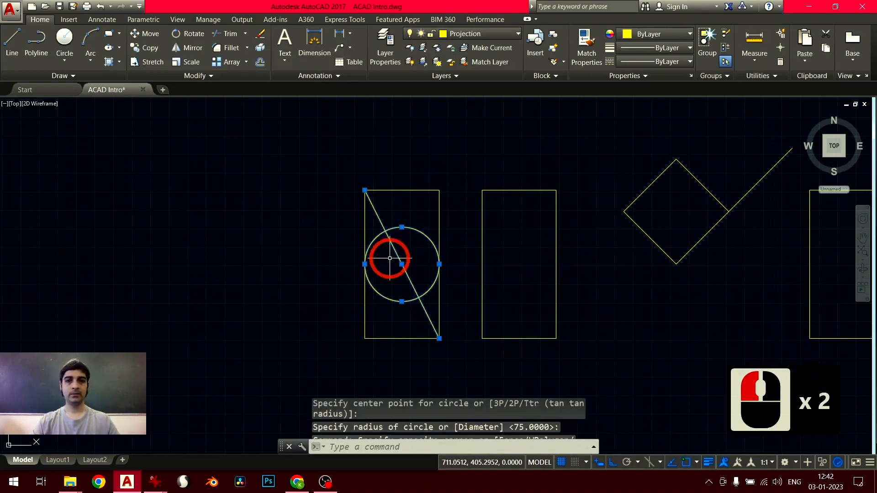
key(Delete)
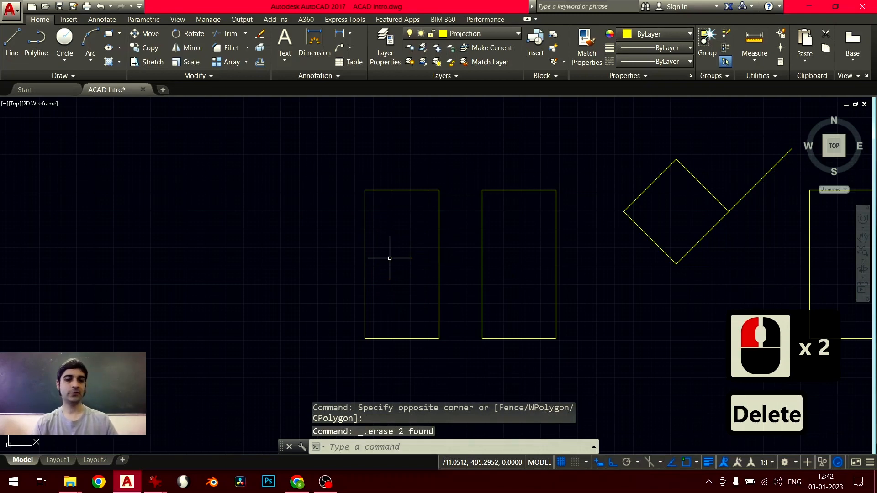
- Draw a circle of radius 25 in the leftmost rectangle, tracking its center from the midpoints of the left and upper sides
text(c)
key(Return)
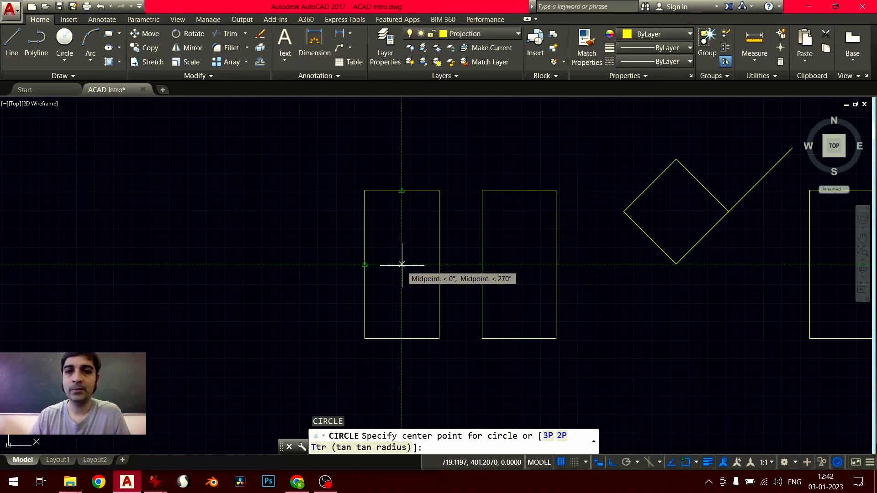
click(402, 264)
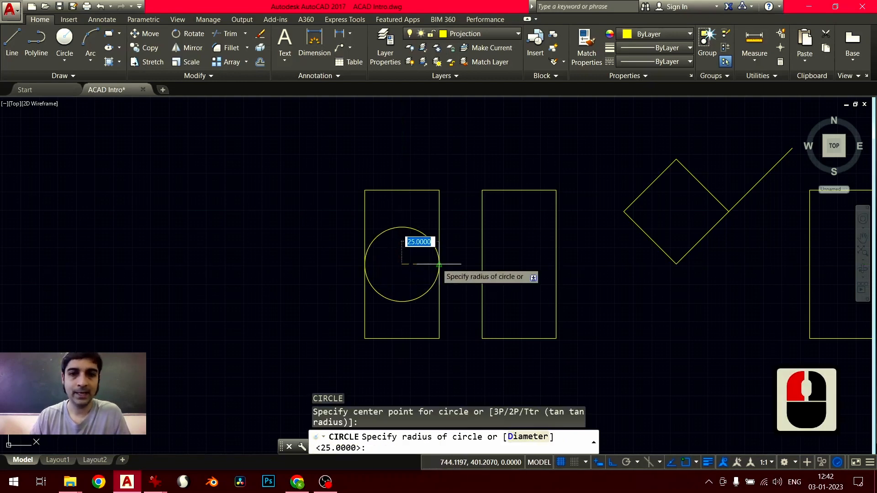
click(439, 264)
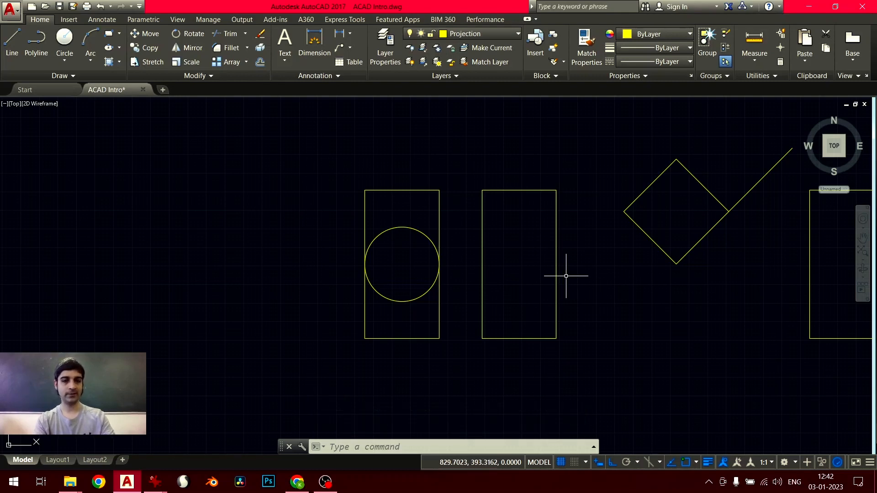
key(Escape)
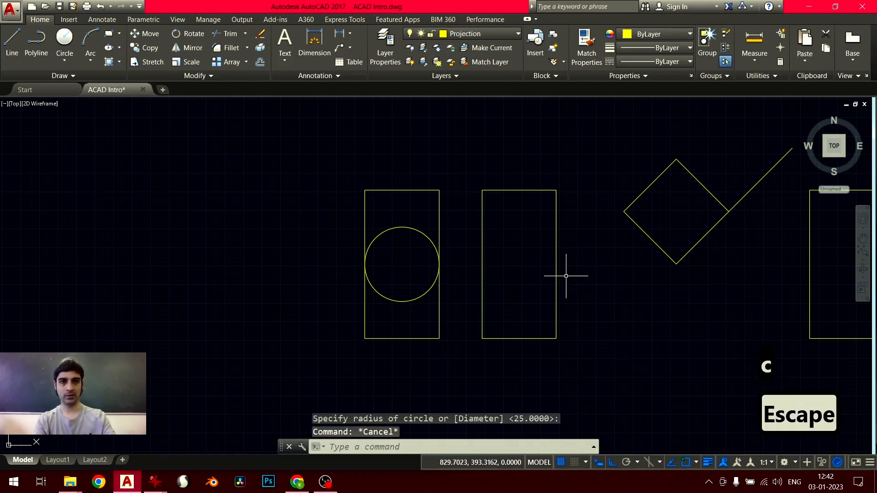
click(67, 60)
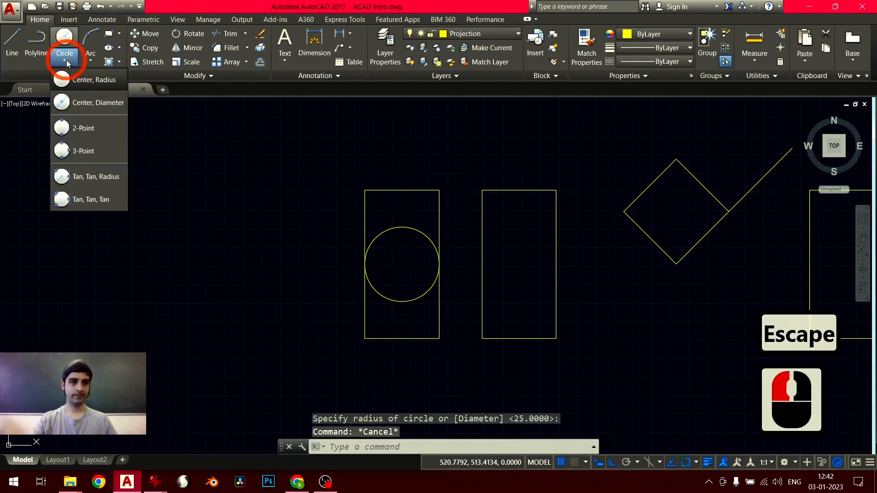
click(67, 59)
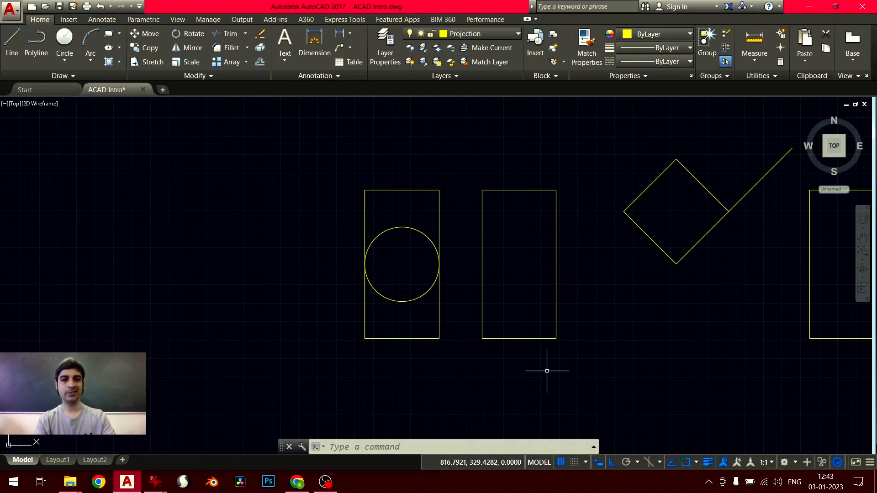
- Draw a concentric circle around the leftmost rectangle's circle, reaching the rectangle's lower-right corner, and delete it
key(Return)
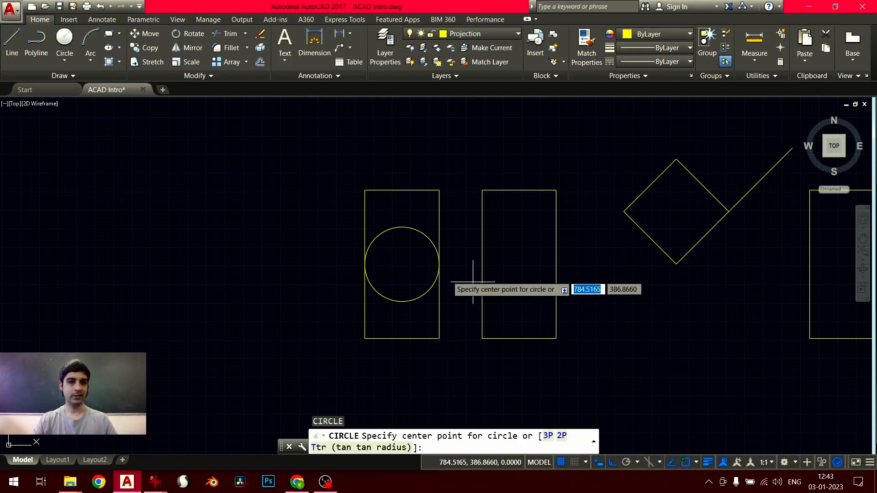
click(403, 264)
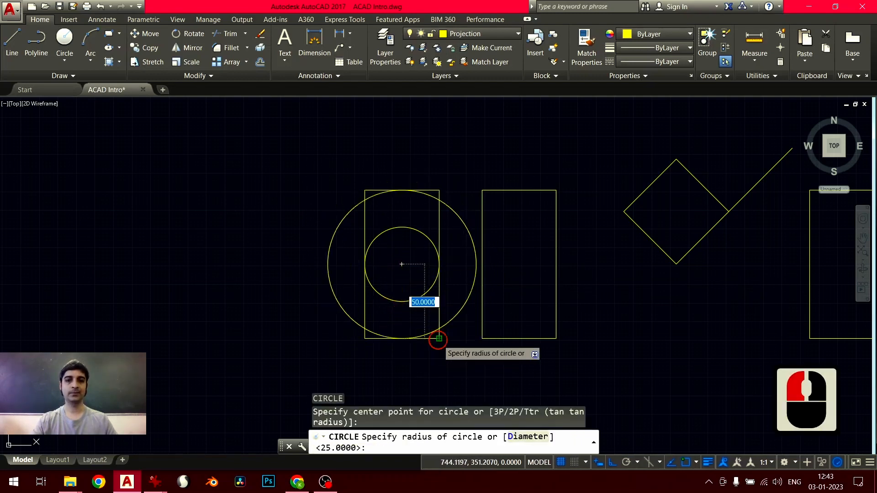
click(439, 338)
click(448, 204)
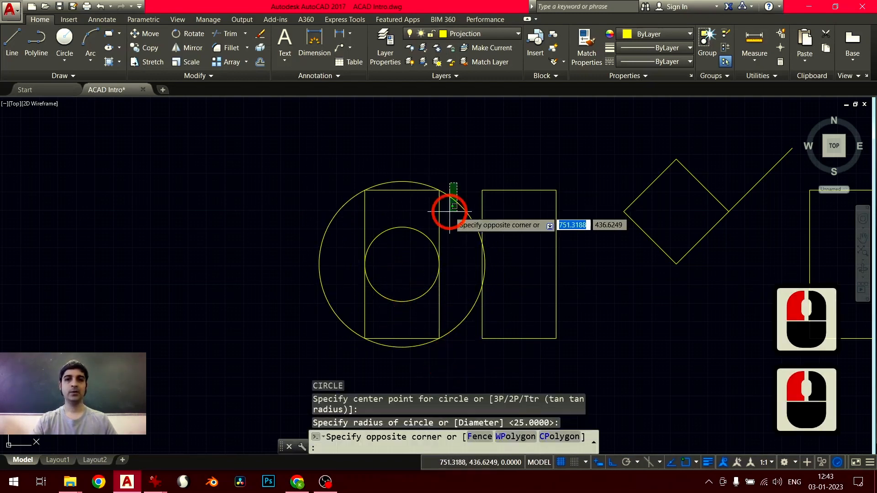
click(448, 204)
key(Delete)
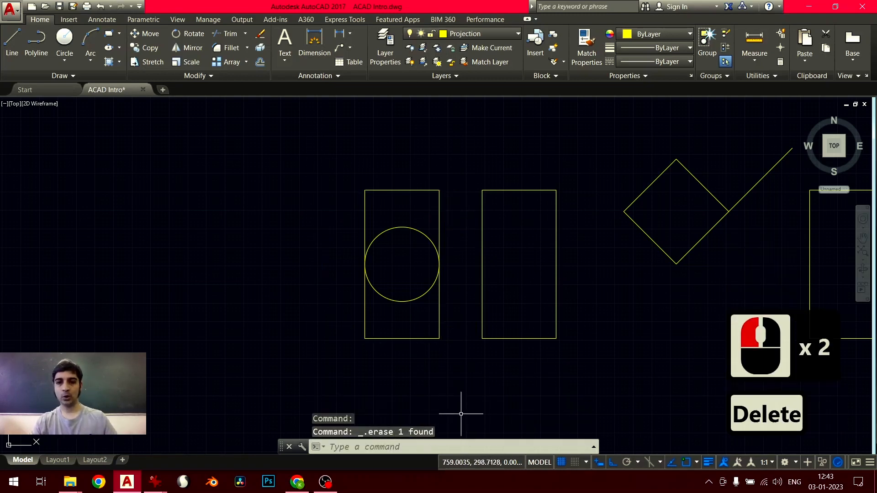
- Draw a two-point circle in the second rectangle, with its diameter running between the midpoints of the left and right sides
text(c)
key(Return)
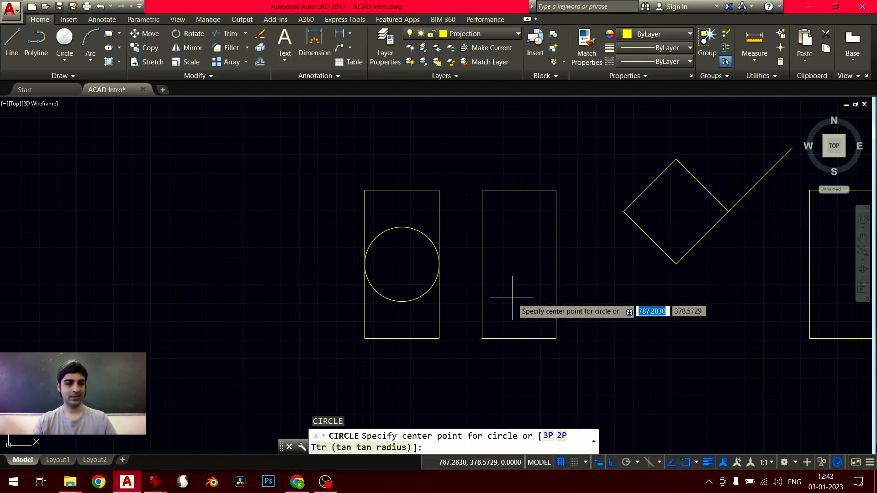
middle_drag(512, 298, 422, 301)
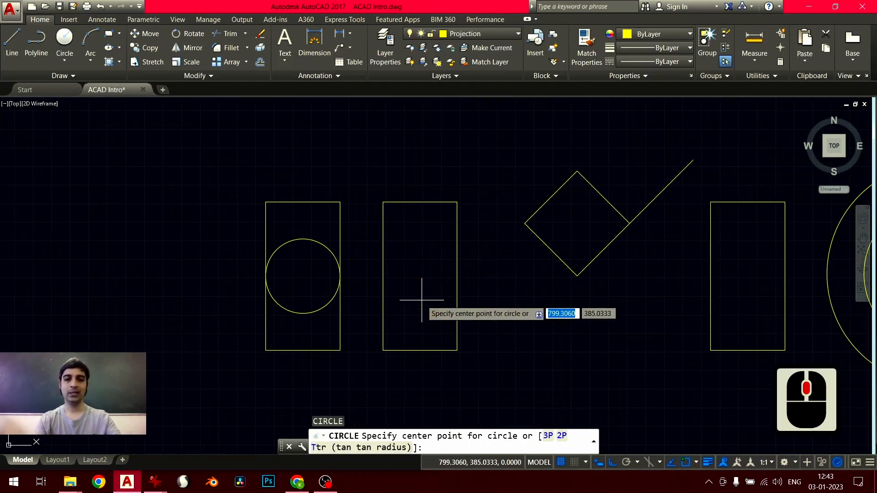
text(2p)
key(Return)
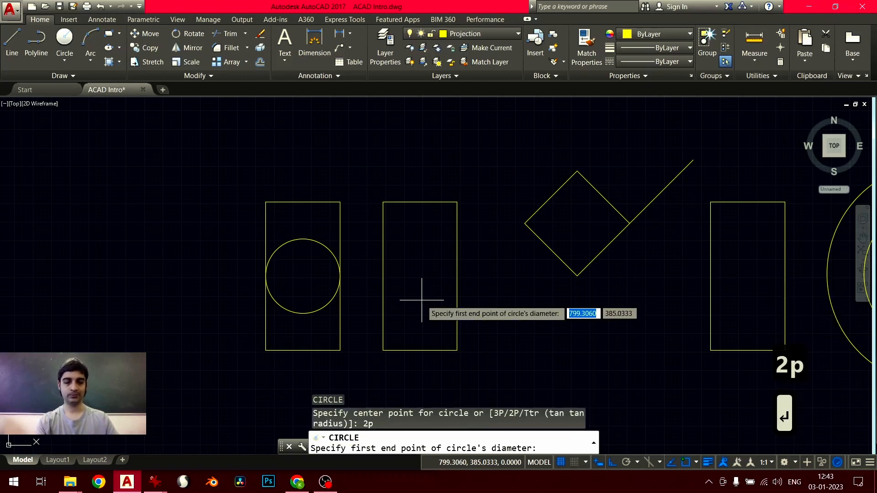
click(387, 276)
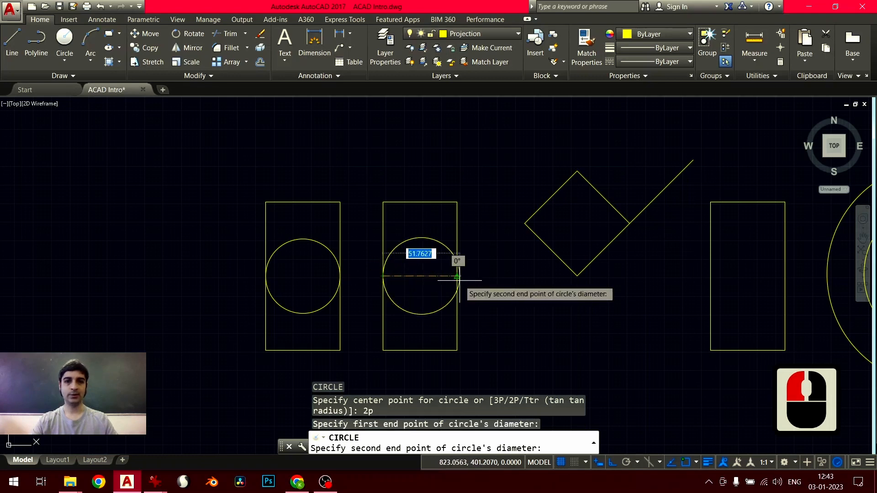
click(477, 315)
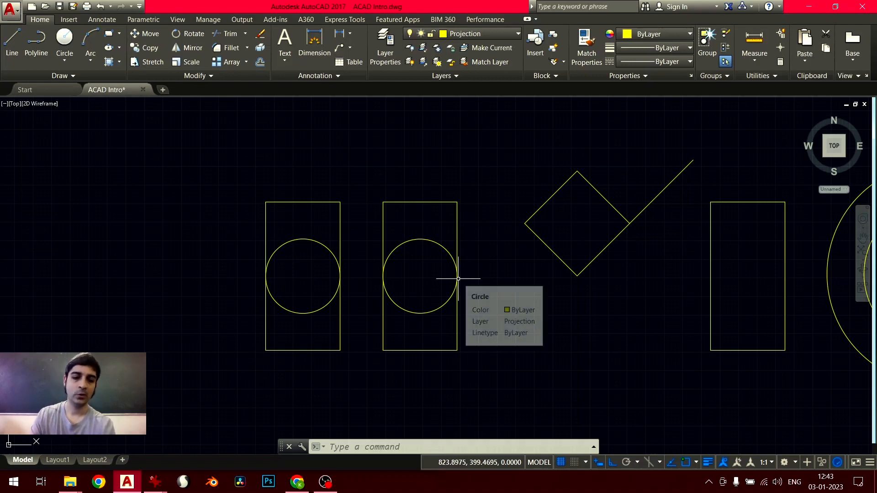
- Draw a three-point circle through the second rectangle's upper-left, upper-right and lower-right corners
text(c)
key(Return)
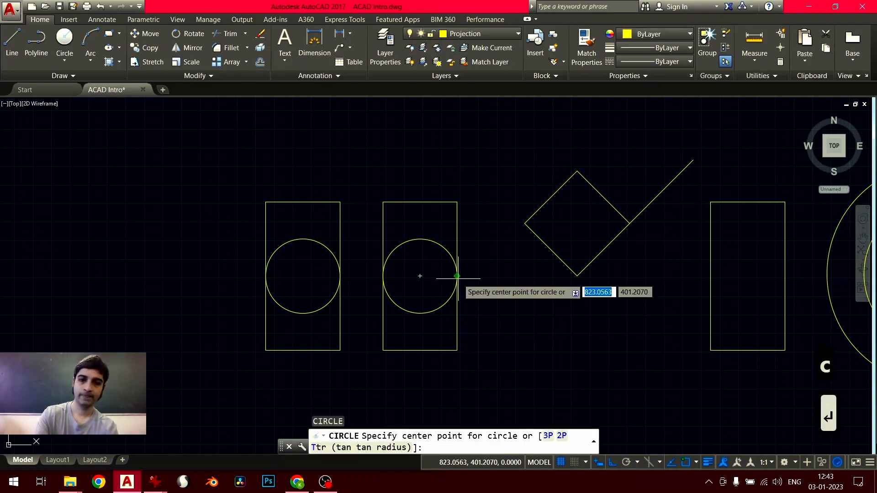
text(3p)
key(Return)
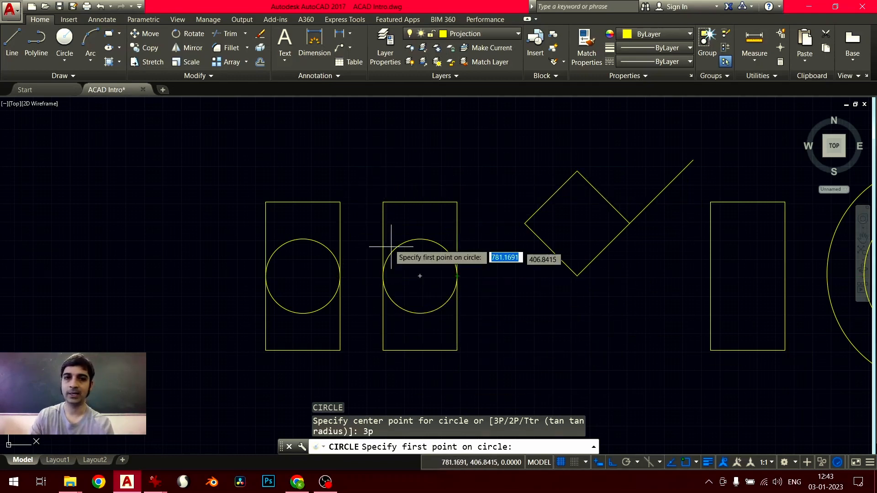
click(383, 201)
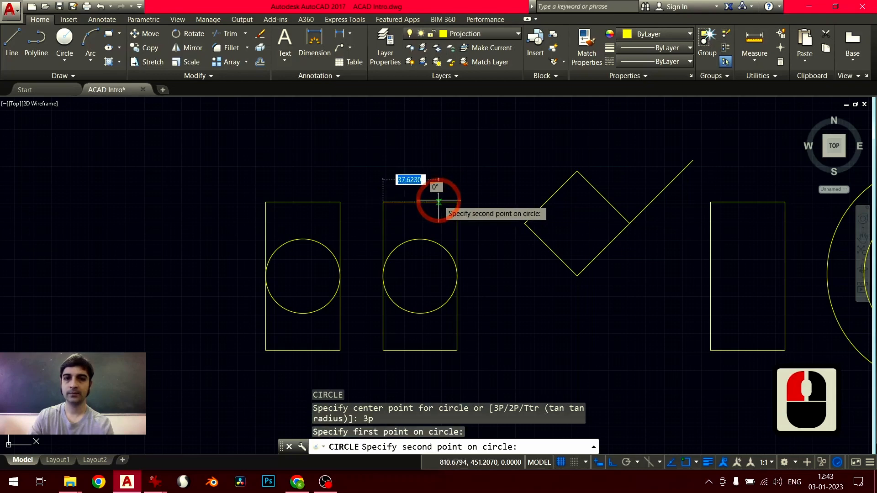
click(457, 202)
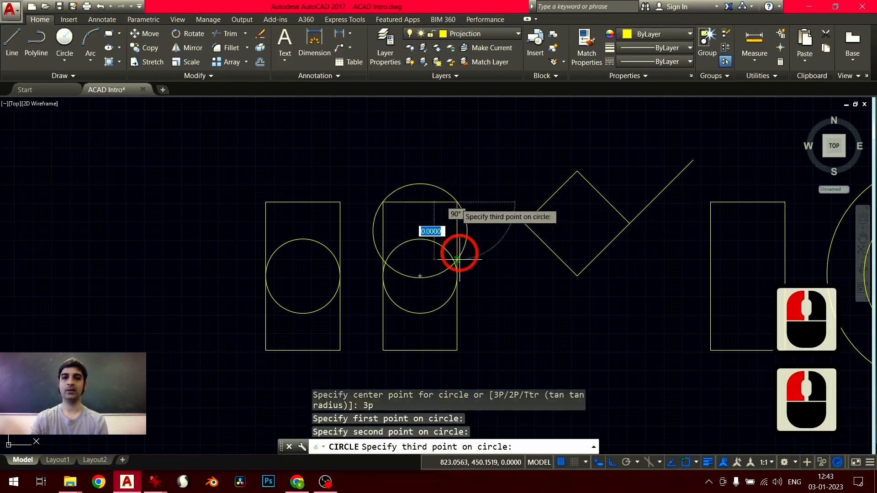
click(457, 351)
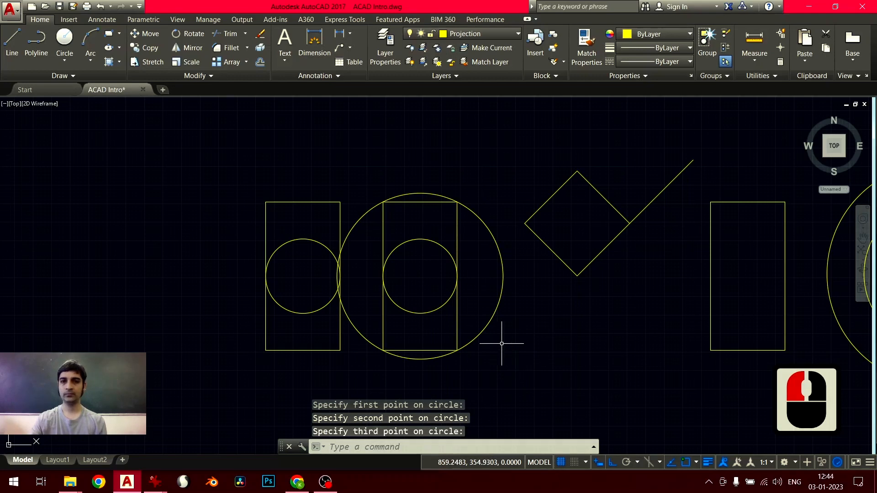
middle_click(411, 311)
middle_click(411, 311)
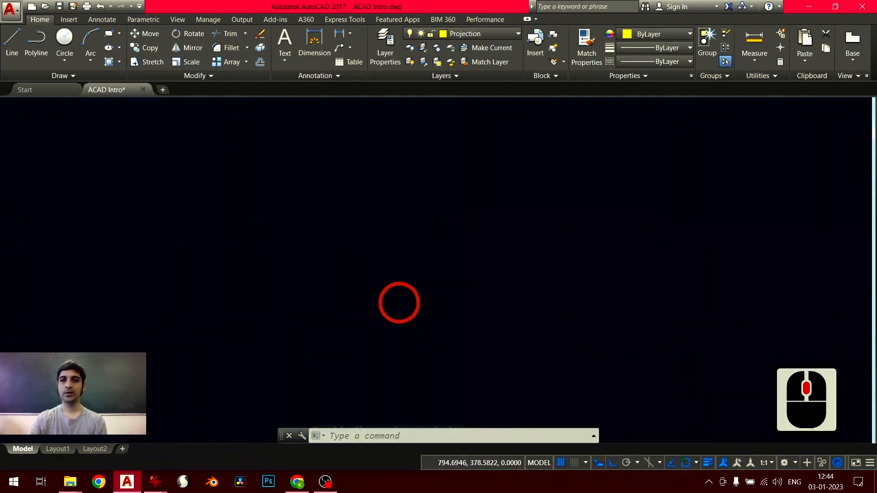
click(366, 434)
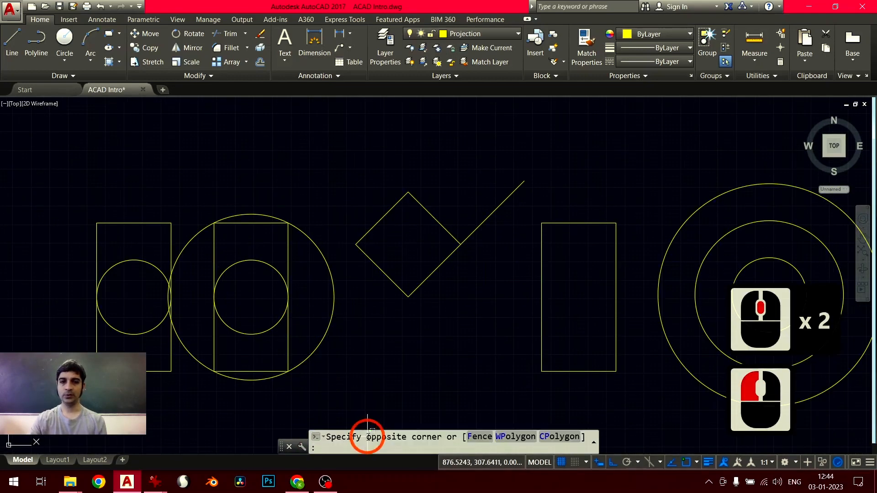
key(Escape)
key(Escape)
key(Escape)
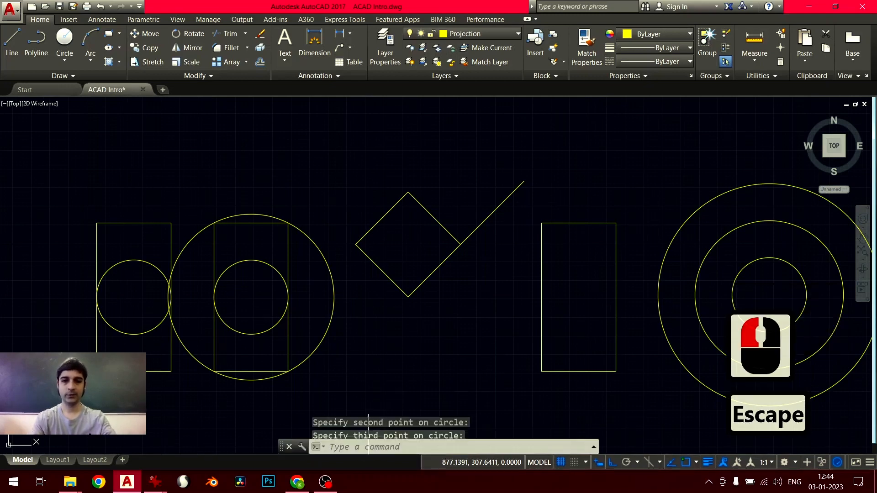
- Draw a tangent-tangent-radius circle of radius 10 touching the two lower sides of the diamond
text(c)
key(Return)
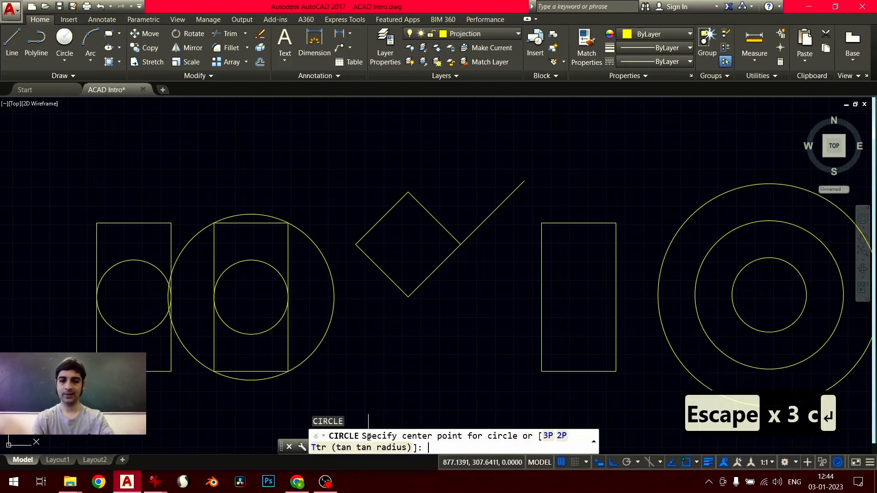
text(t on object fo)
key(Return)
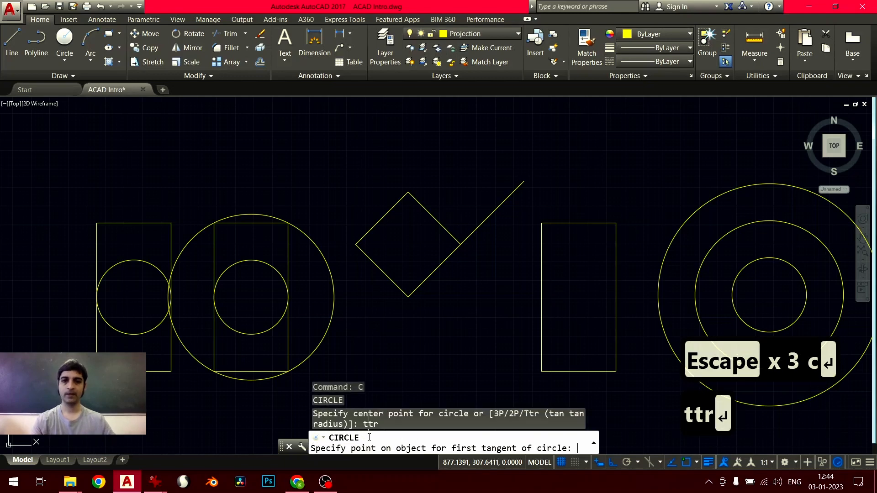
scroll(411, 314, up, 2)
middle_drag(411, 314, 395, 381)
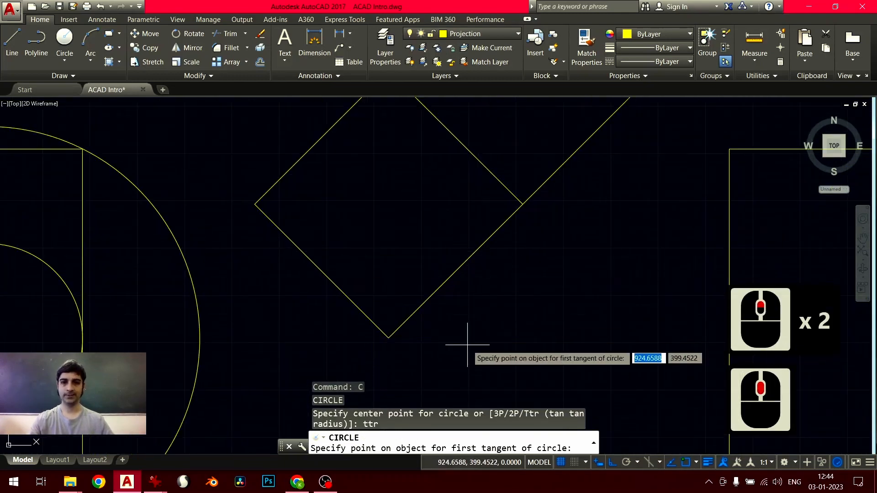
click(293, 241)
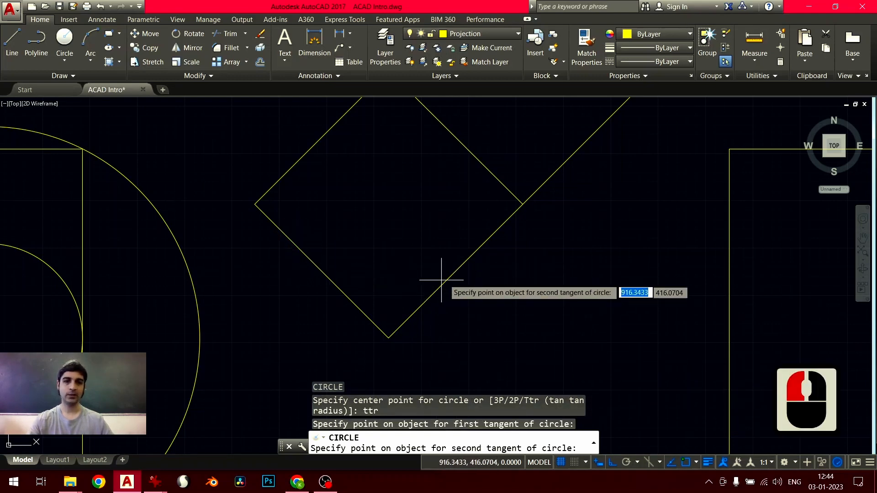
click(464, 261)
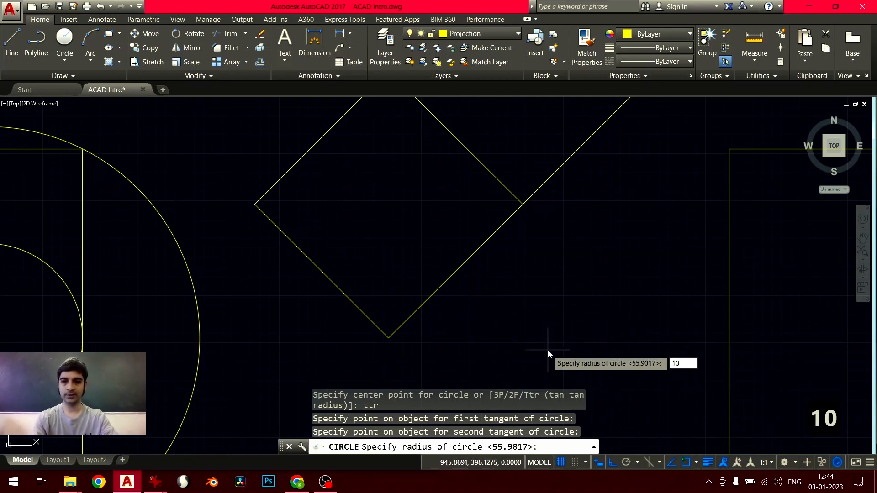
text(10)
key(Return)
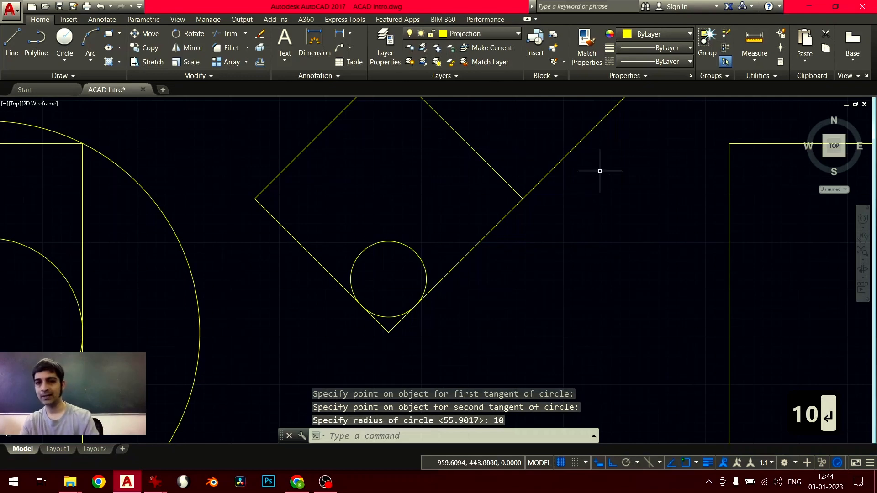
- Delete the slanted line that extends from the diamond's right corner
click(622, 137)
click(562, 151)
key(Delete)
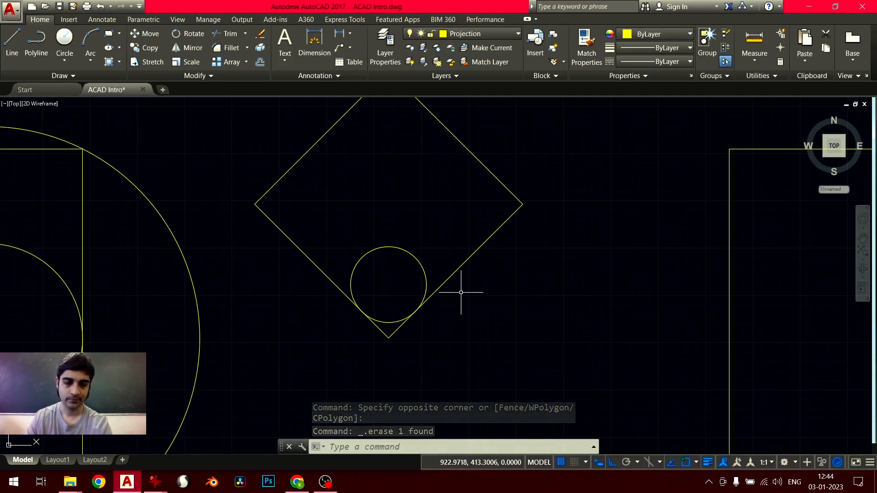
- Draw a tangent-tangent-radius circle of radius 20 touching the two lower sides of the diamond
scroll(461, 292, down, 2)
scroll(513, 294, down, 4)
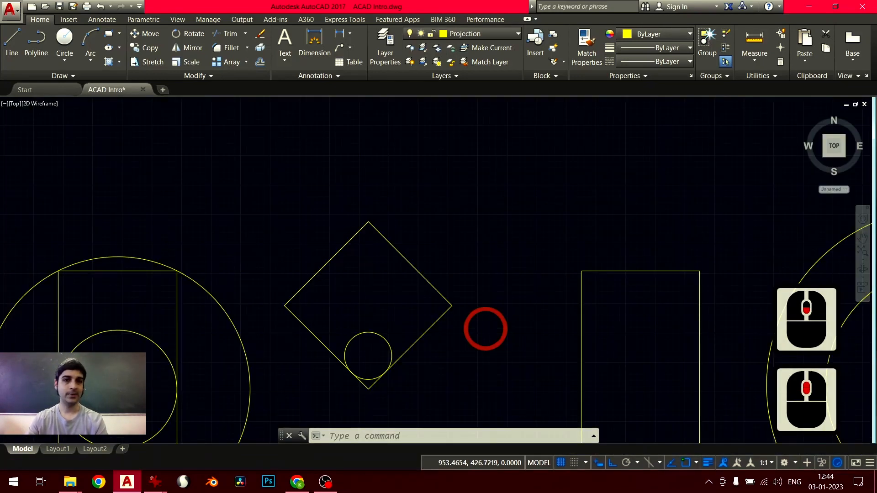
scroll(438, 326, up, 2)
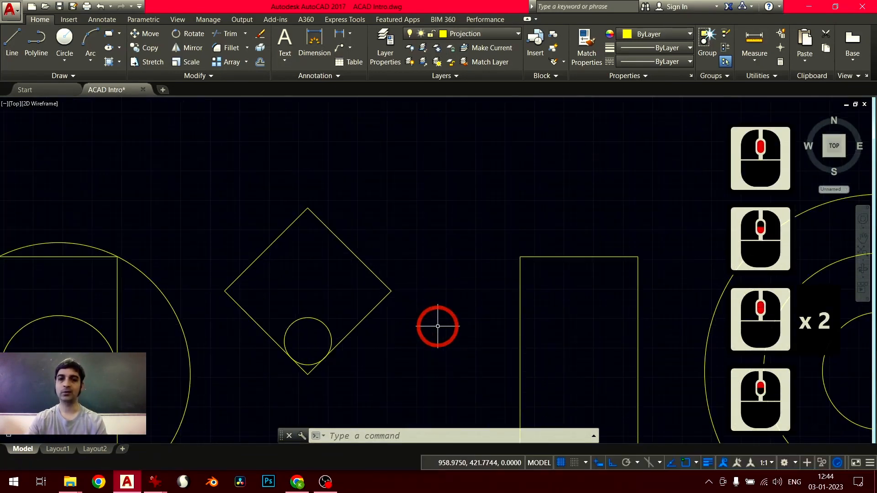
text(c)
key(Return)
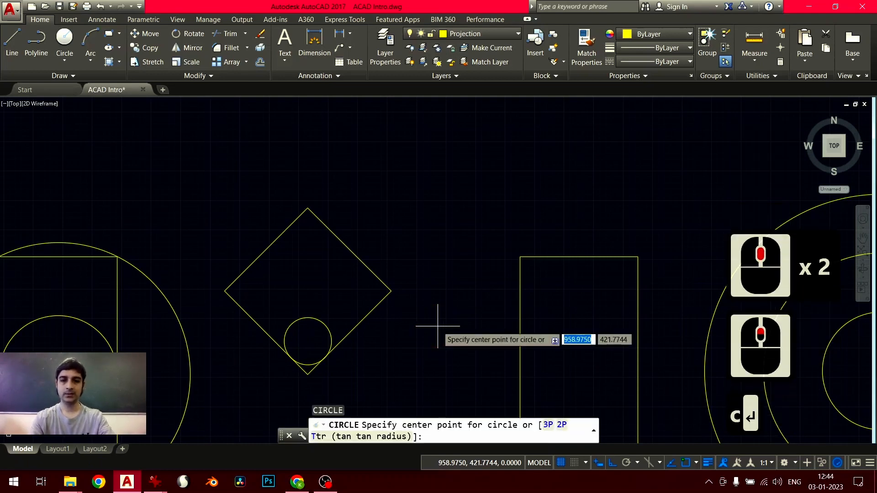
text(ttr)
key(Return)
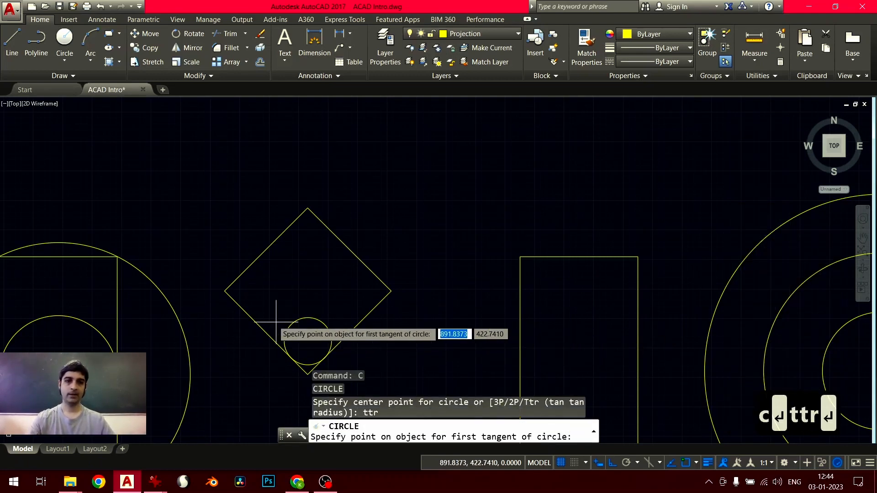
click(258, 319)
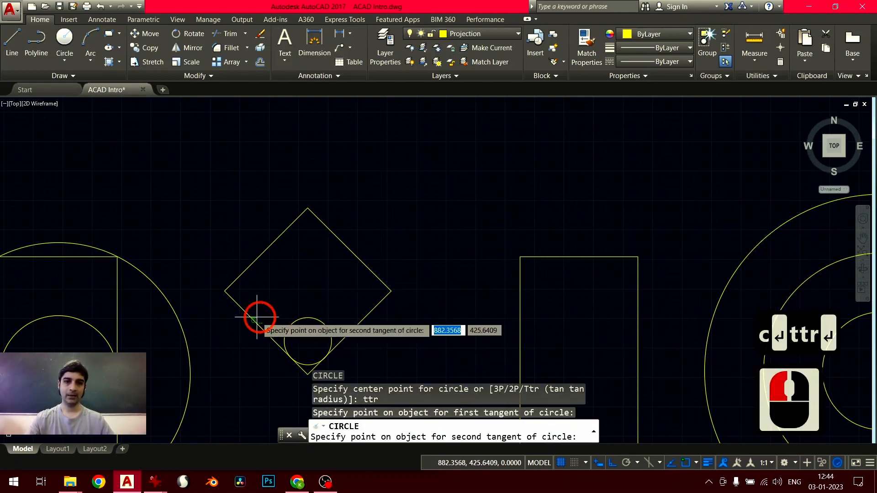
click(366, 317)
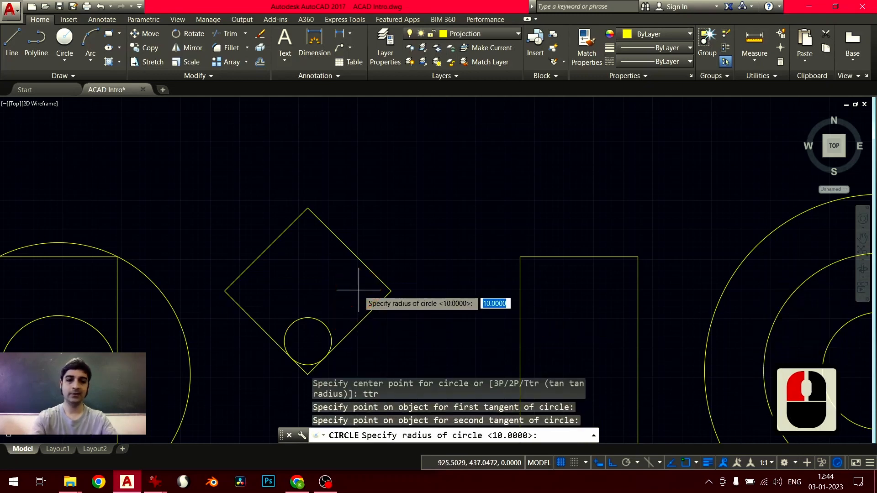
text(20)
key(Return)
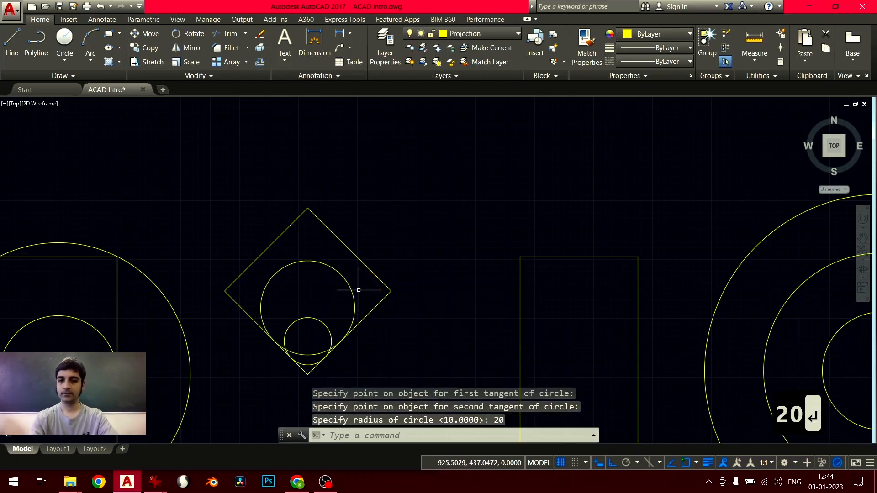
text(c)
key(Return)
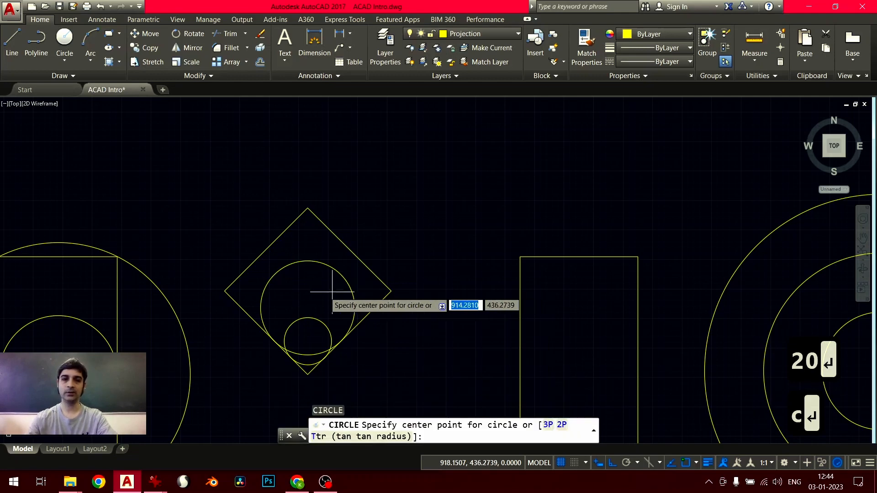
click(245, 312)
key(Escape)
key(Escape)
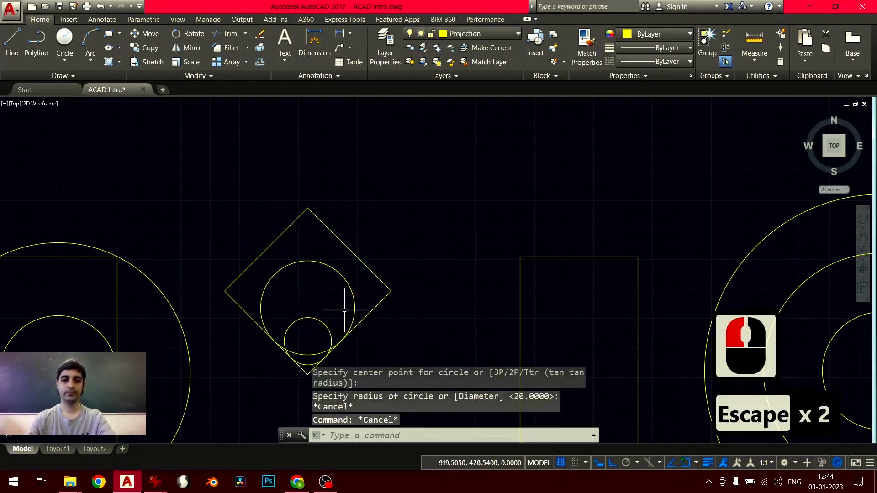
- Draw a tangent-tangent-radius circle of radius 25 against the two lower sides of the diamond
text(c)
key(Return)
text(ttr)
key(Return)
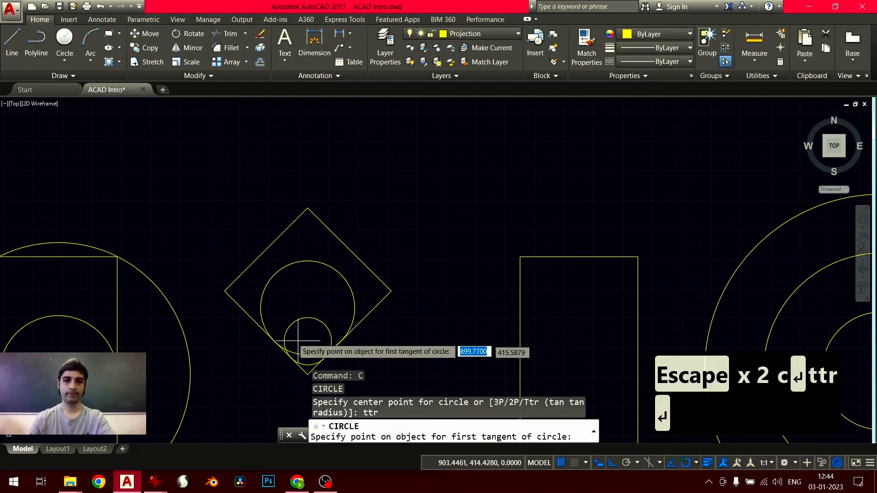
click(324, 310)
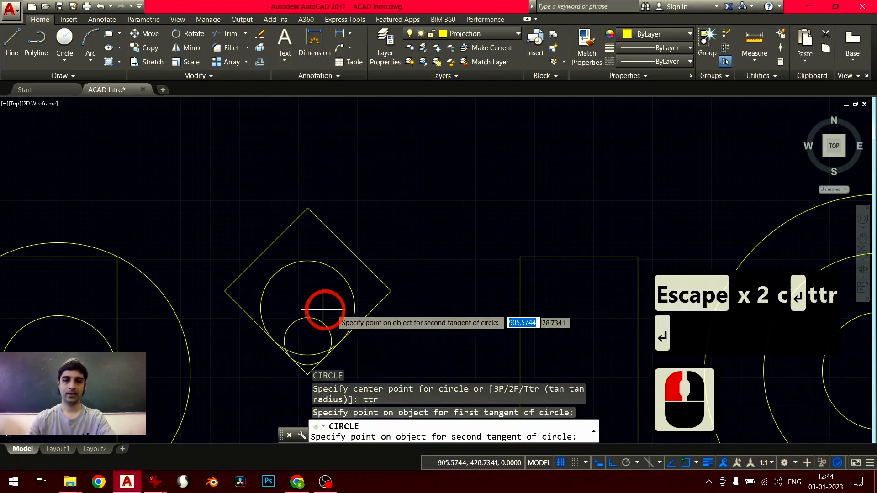
click(369, 303)
text(25)
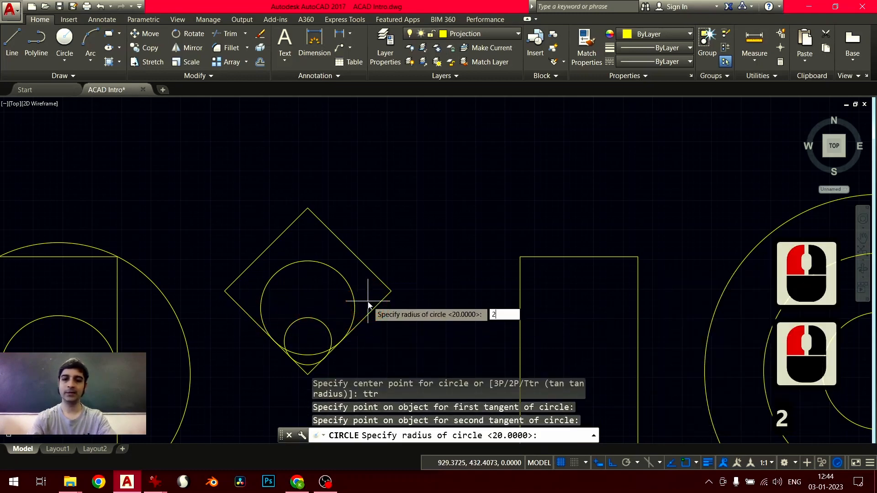
key(Return)
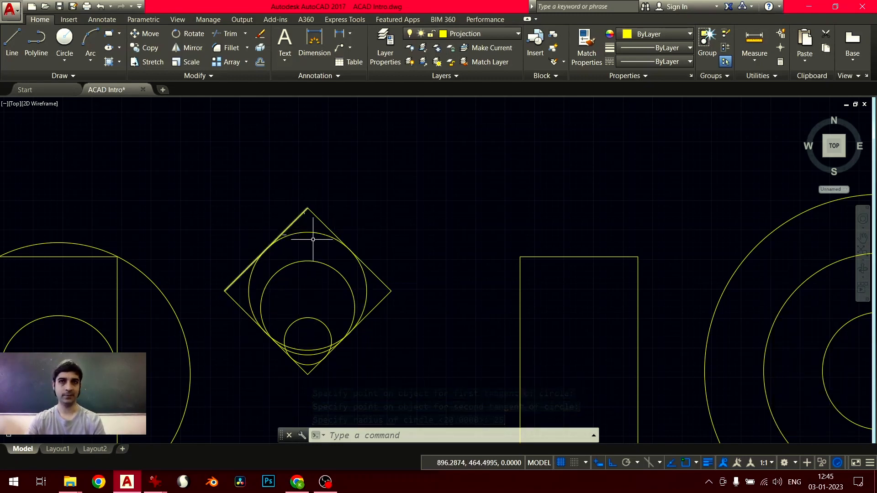
- Draw a tangent-tangent-radius circle of radius 100 using the diamond's lower-left and lower-right sides as tangents
text(c)
key(Return)
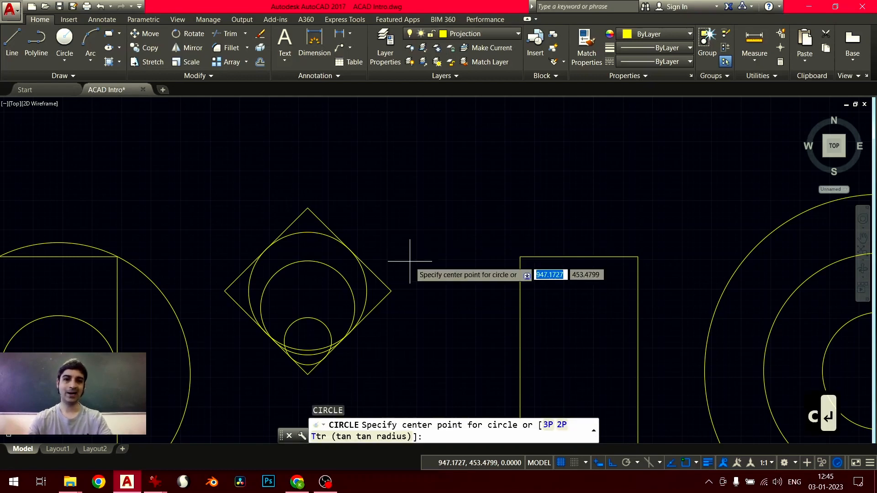
text(ttr)
key(Return)
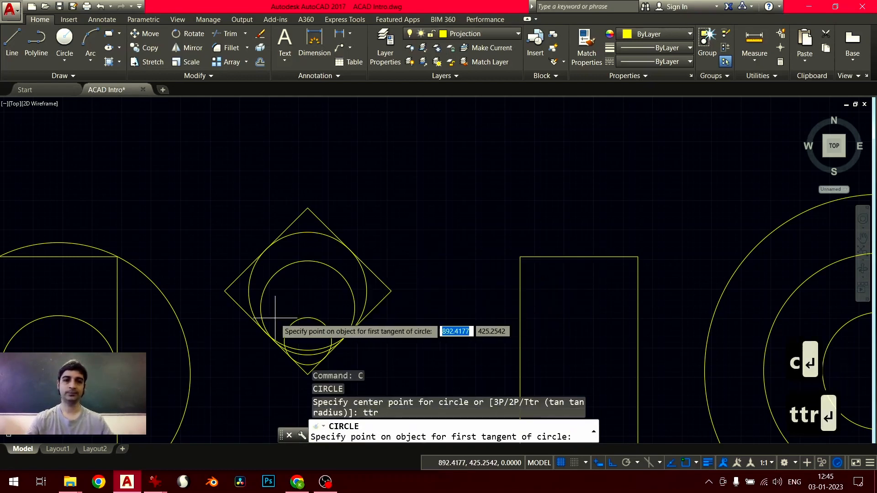
click(238, 306)
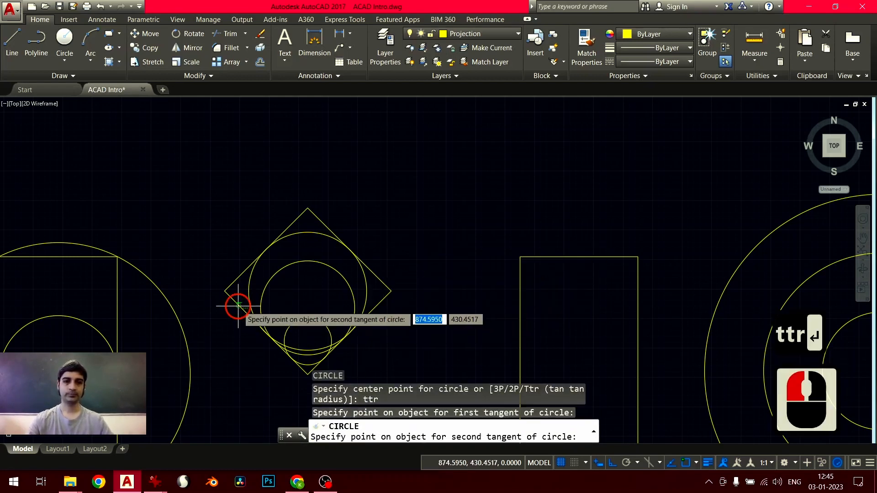
click(371, 311)
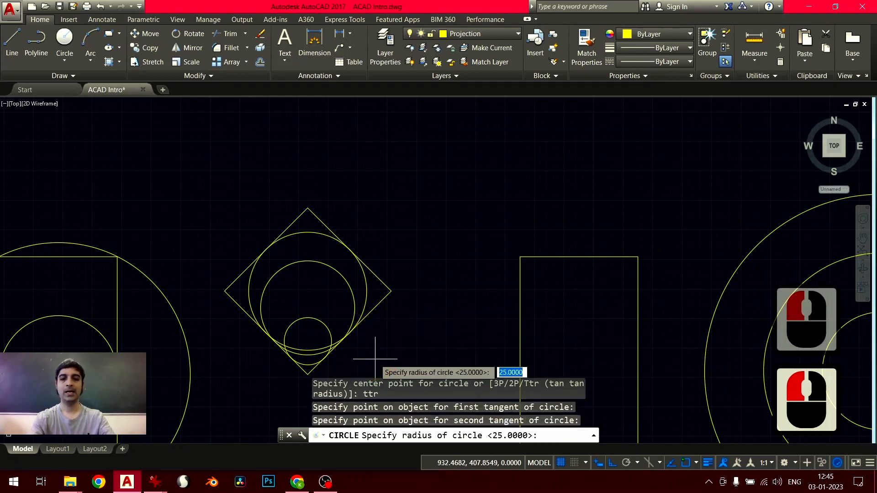
text(100)
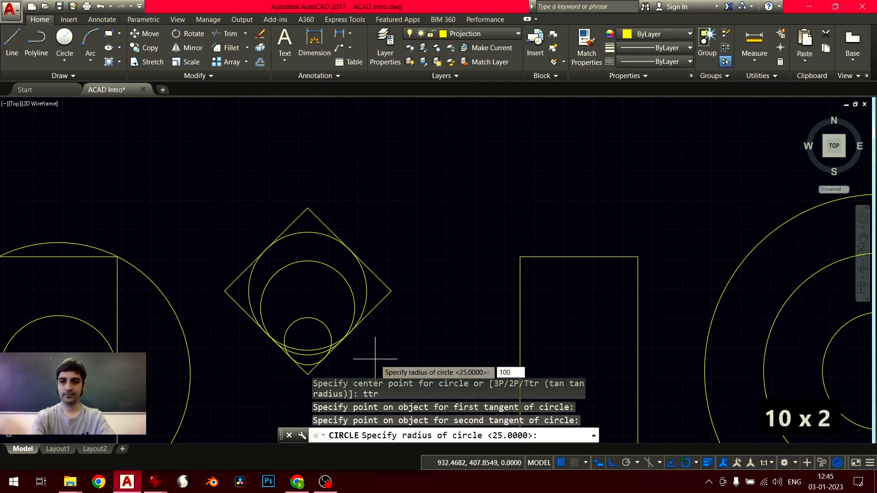
key(Return)
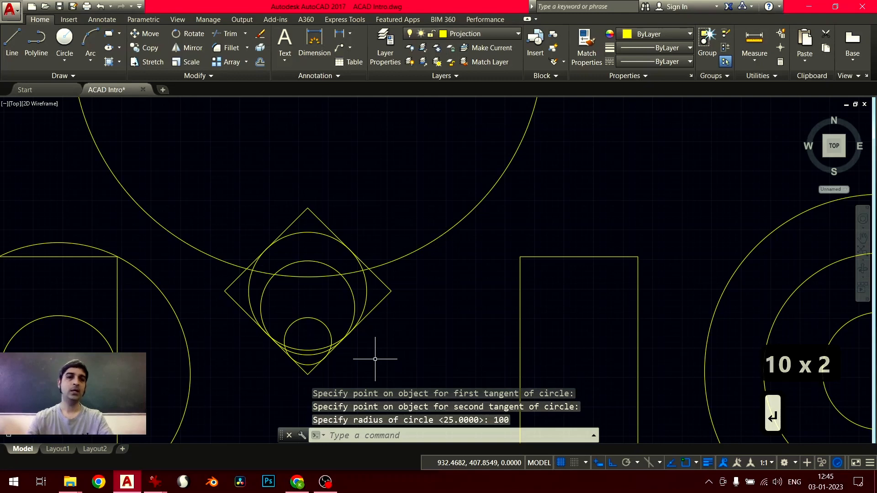
middle_click(378, 353)
middle_click(377, 353)
scroll(379, 329, up, 2)
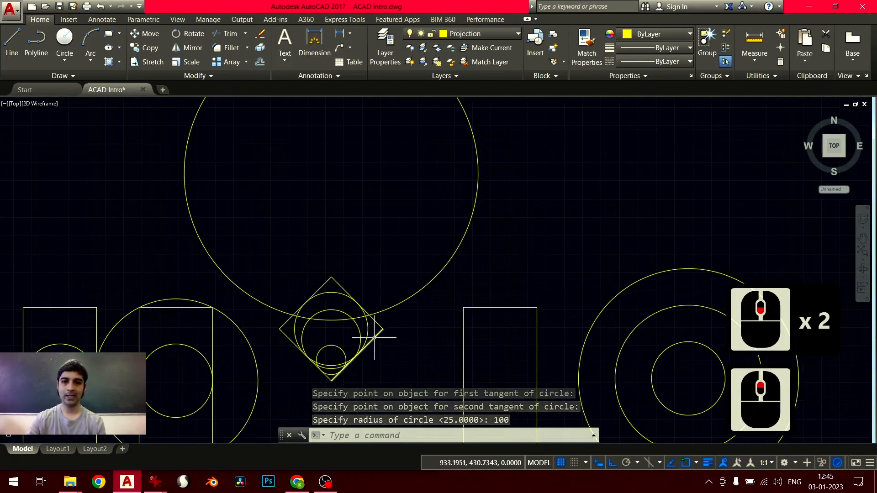
- Turn off Ortho mode while previewing the diamond's lower-right side stretched beyond its right corner along the radius-100 circle, and cancel the stretch
click(375, 338)
click(383, 329)
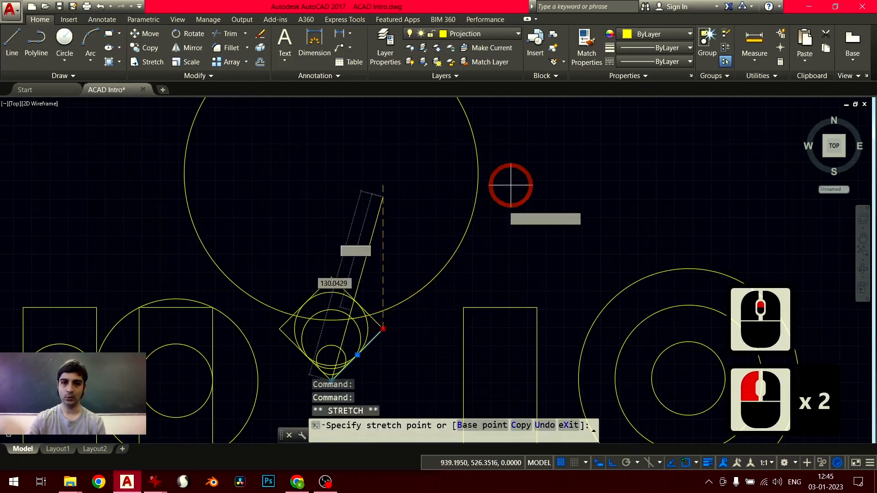
click(613, 463)
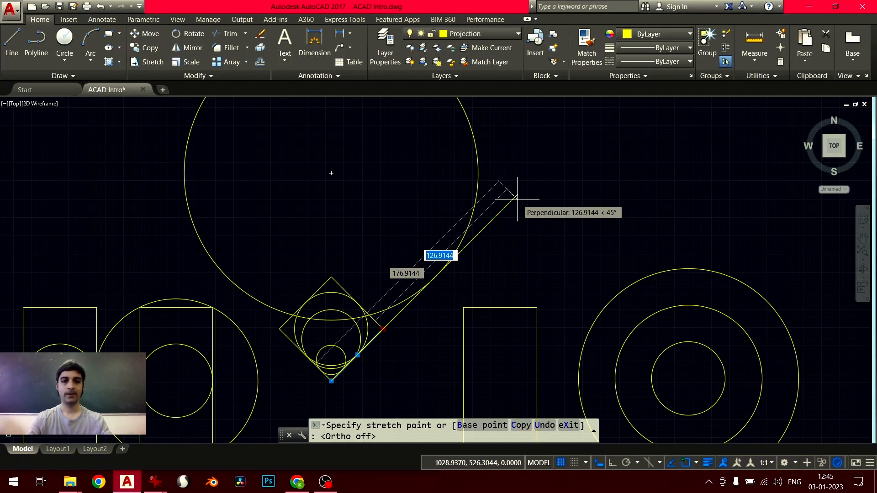
key(Escape)
key(Escape)
- Try to draw a tangent-tangent-radius circle of radius 25 between the two vertical sides of the empty rectangle beside the concentric circles
mouse_move(498, 308)
middle_down()
mouse_move(424, 270)
mouse_move(347, 248)
middle_up()
scroll(364, 329, up, 2)
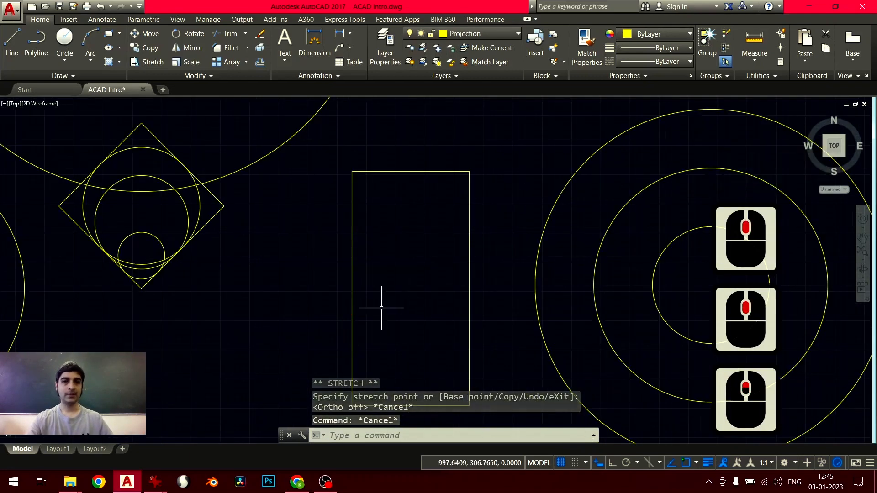
text(c)
key(Return)
text(ttr)
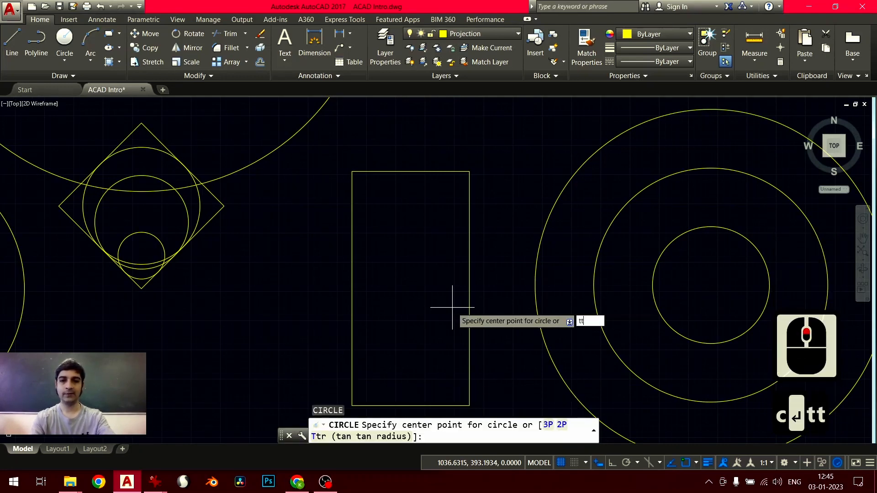
key(Return)
click(352, 301)
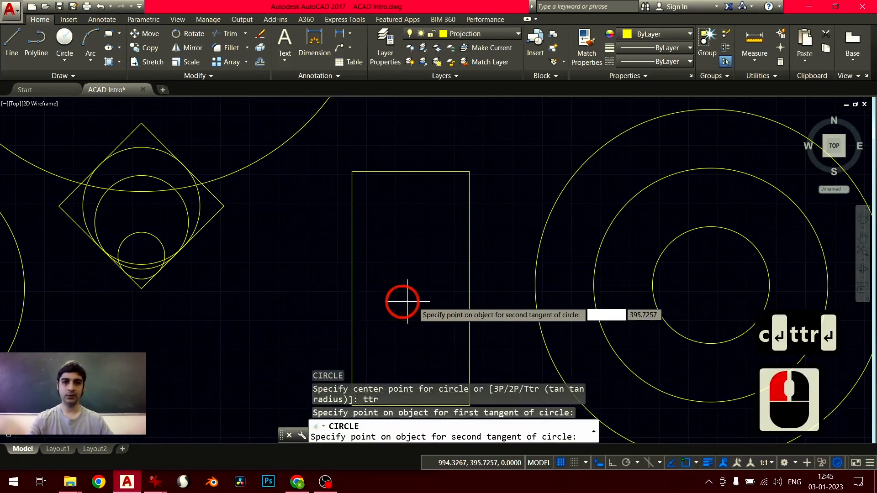
click(469, 302)
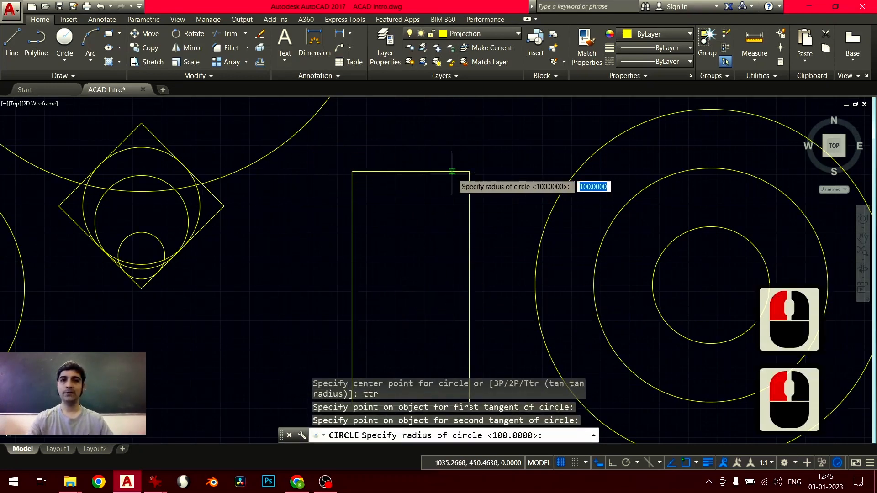
middle_drag(438, 263, 437, 225)
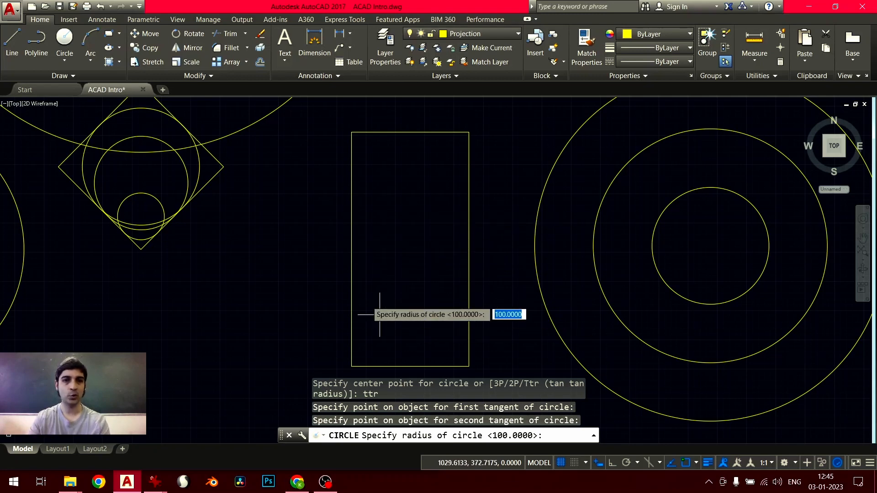
scroll(367, 274, up, 2)
middle_click(366, 274)
middle_click(366, 275)
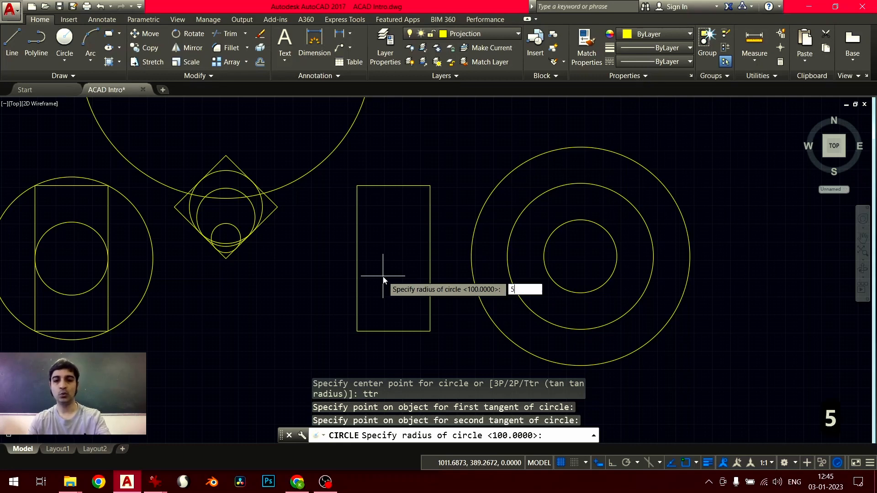
key(BackSpace)
key(BackSpace)
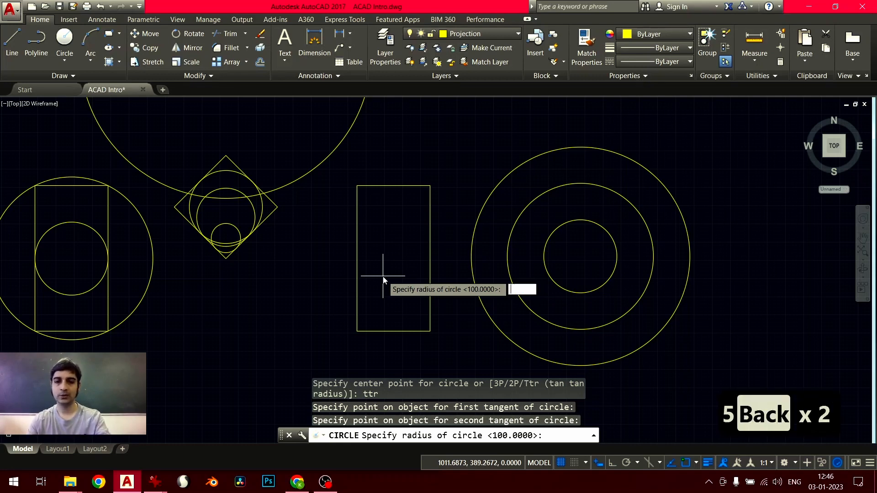
key(BackSpace)
text(25)
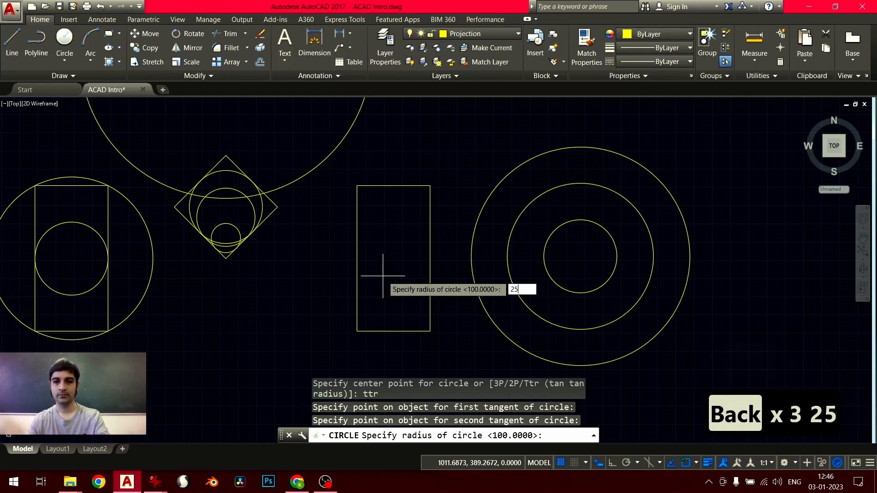
key(Return)
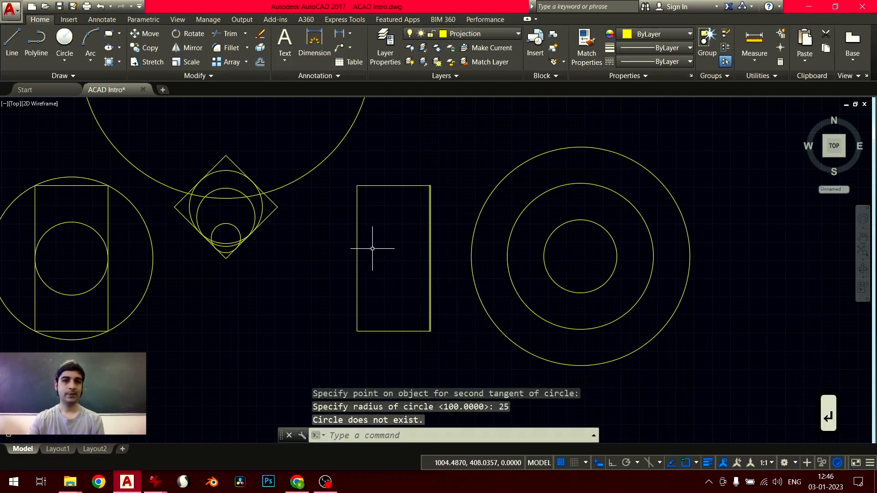
- Select the empty rectangle's left and right sides to examine their direction, and clear the selection
click(355, 244)
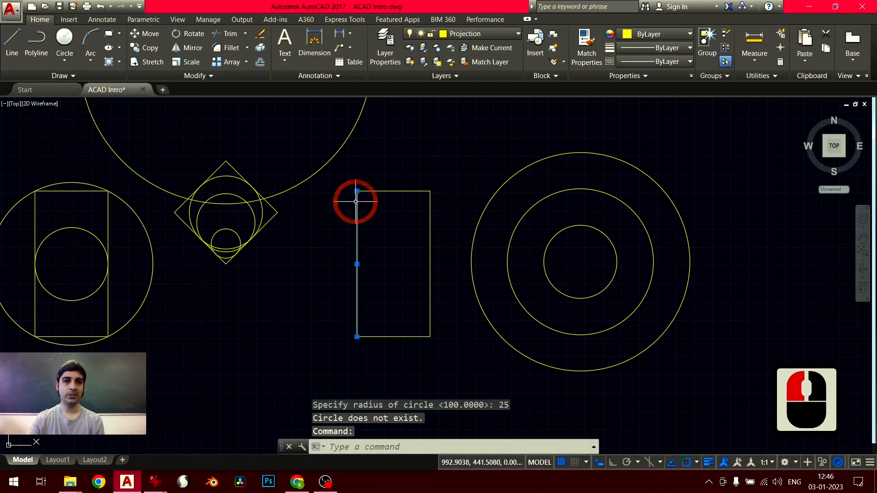
click(431, 231)
click(431, 231)
click(431, 229)
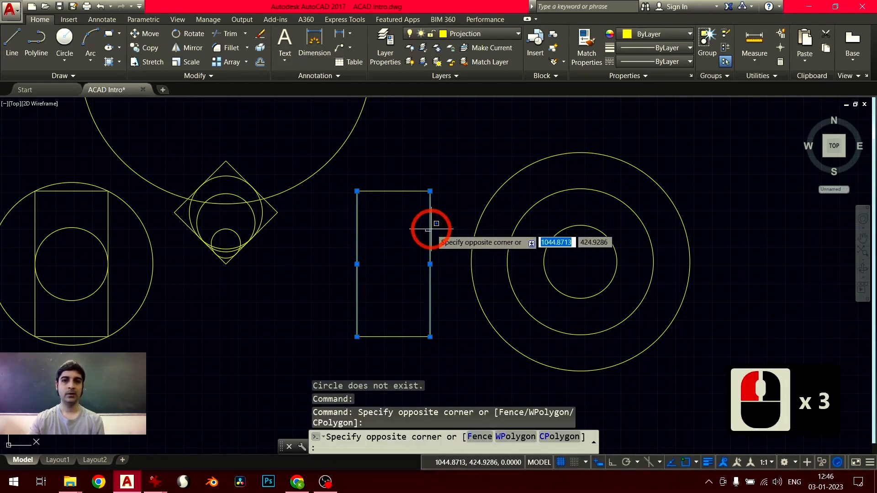
click(372, 217)
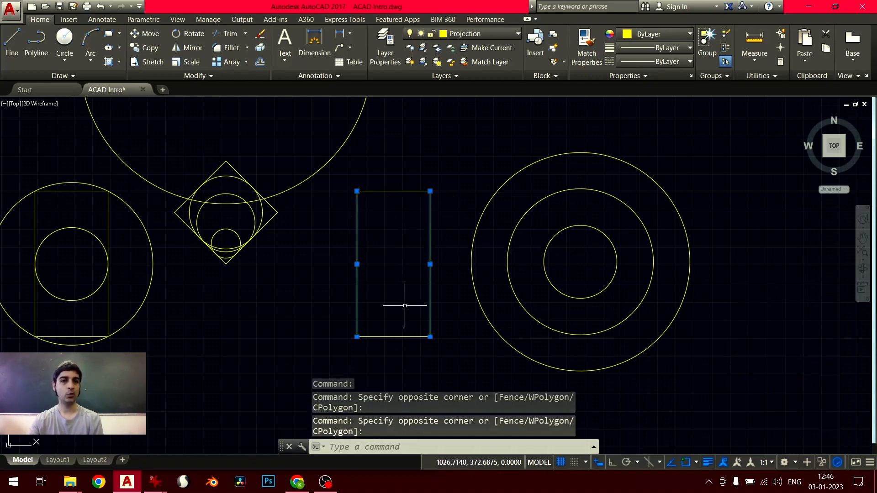
key(Escape)
key(Escape)
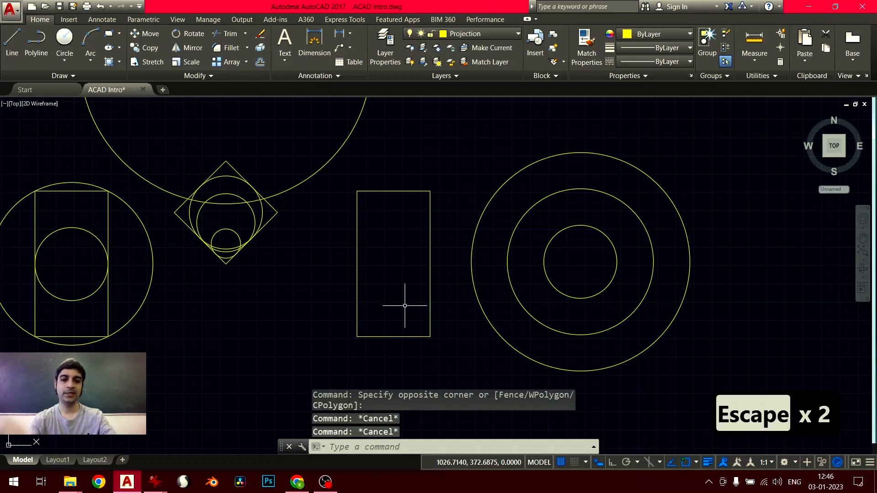
- Draw a two-point circle spanning the empty rectangle, from the midpoint of its left side to the midpoint of its right side
text(c)
key(Return)
text(2p)
key(Return)
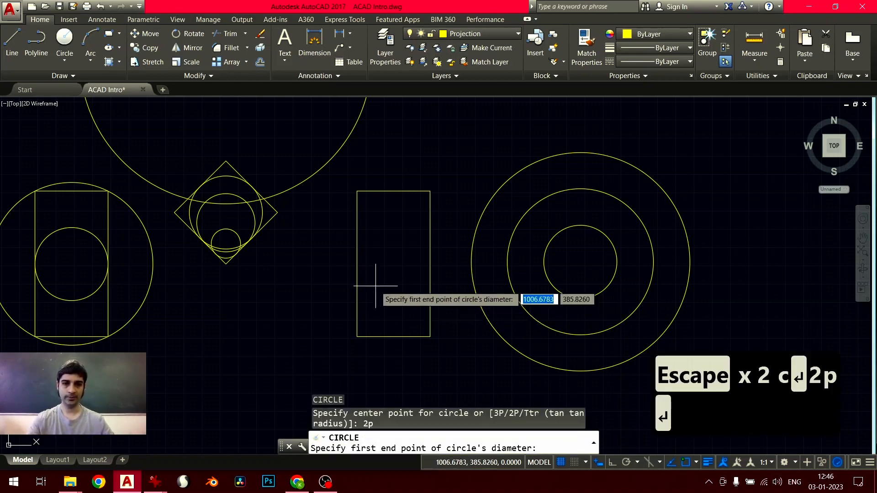
click(358, 264)
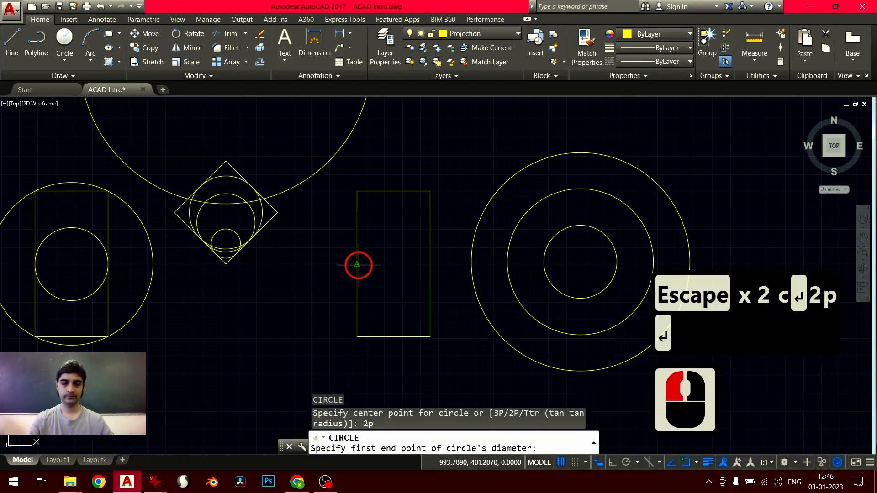
click(430, 264)
scroll(386, 298, down, 2)
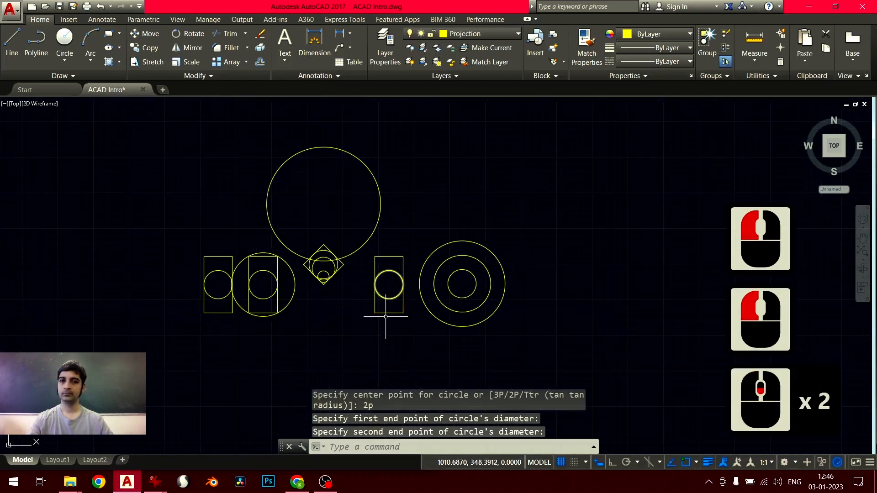
middle_drag(410, 332, 447, 341)
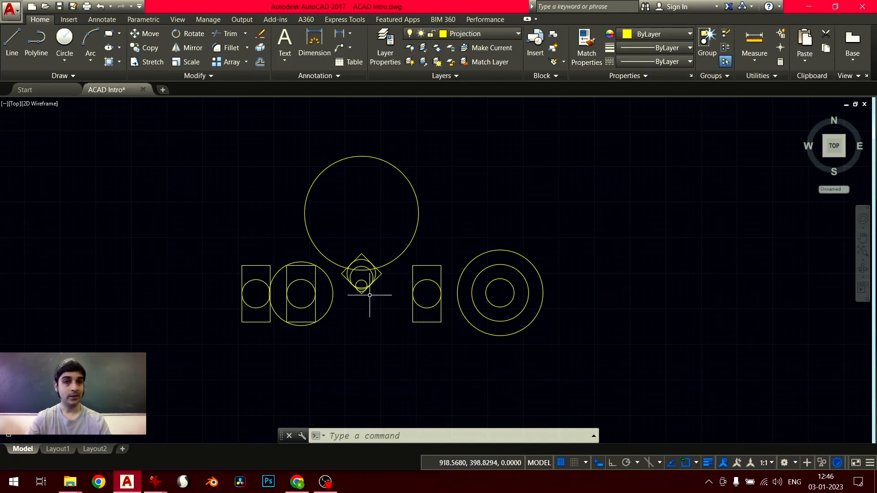
- Open the recent drawing Sheet05
middle_drag(387, 311, 343, 362)
scroll(368, 315, up, 2)
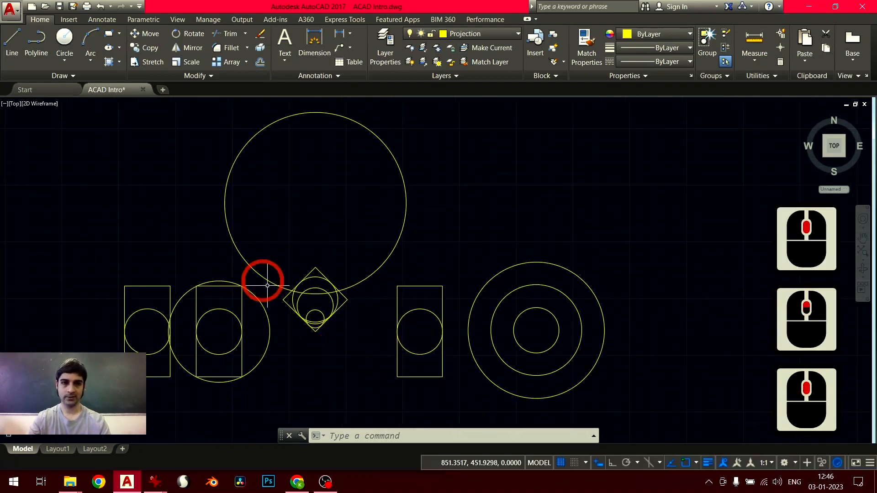
click(52, 91)
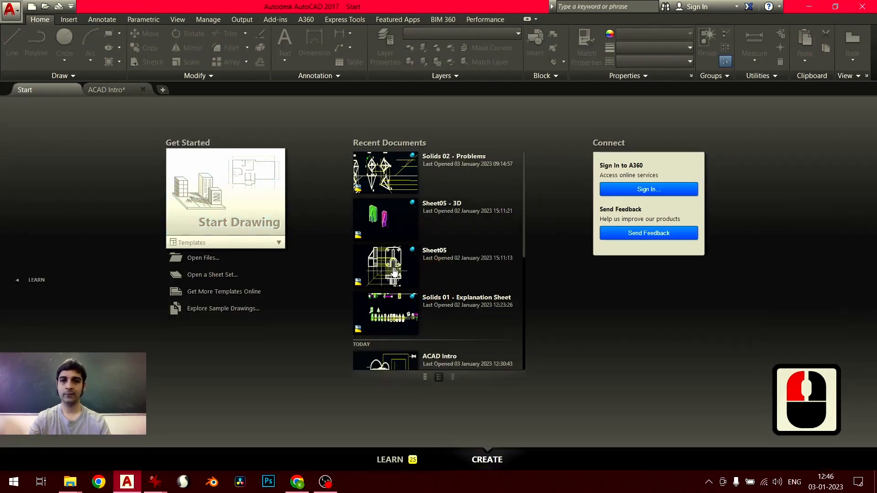
click(394, 272)
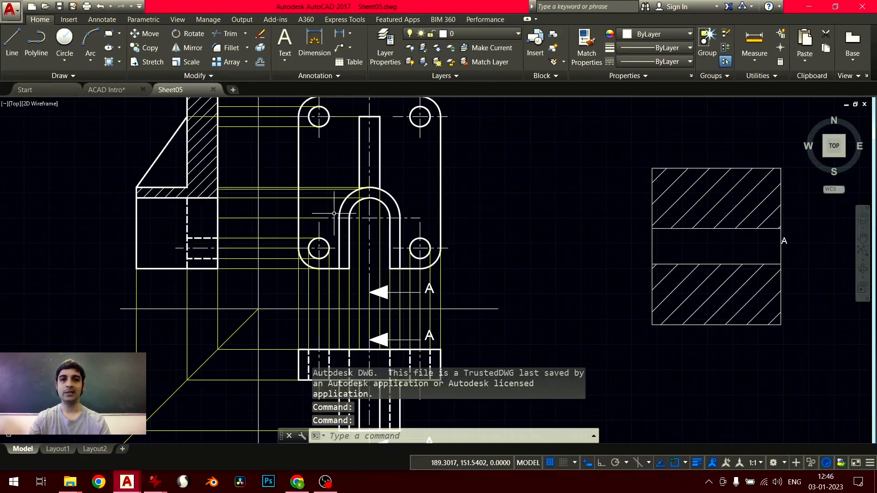
- Examine the front view, top view, sectional side view and projection lines in Sheet05
mouse_move(334, 214)
middle_down()
mouse_move(337, 254)
mouse_move(364, 233)
mouse_move(352, 315)
middle_up()
scroll(320, 195, up, 2)
scroll(321, 198, down, 2)
scroll(336, 249, down, 1)
scroll(338, 254, down, 1)
scroll(365, 268, up, 1)
scroll(365, 268, up, 2)
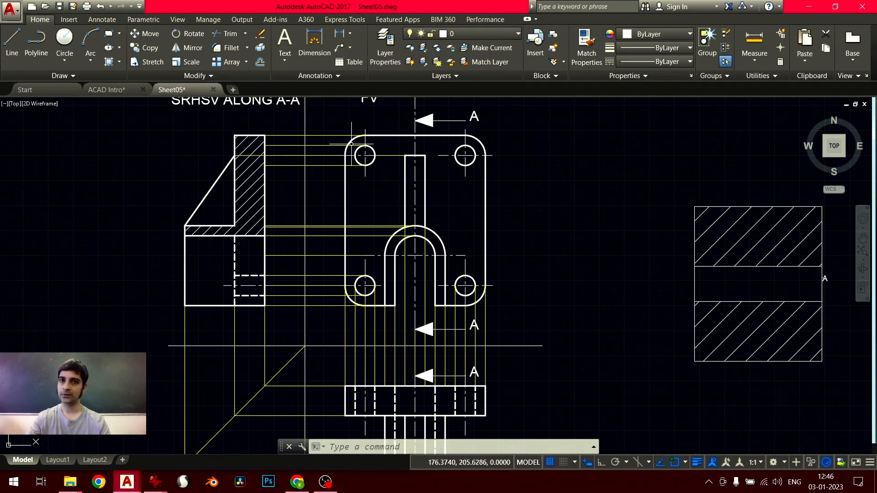
middle_click(345, 239)
middle_click(345, 240)
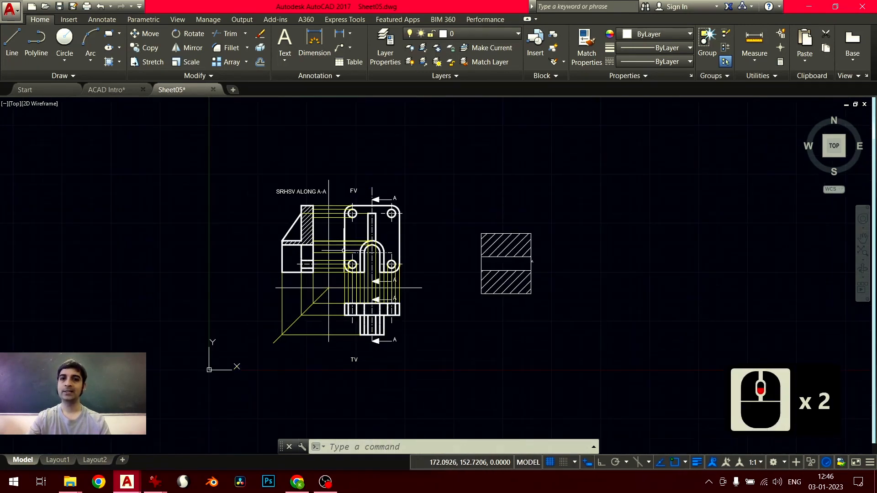
- Compare the ACAD Intro and Sheet05 drawings, and return to ACAD Intro
click(120, 90)
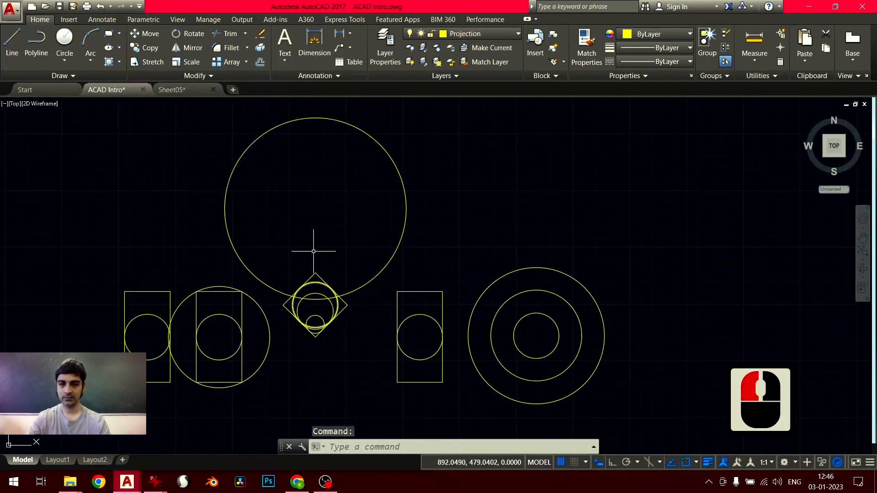
click(176, 90)
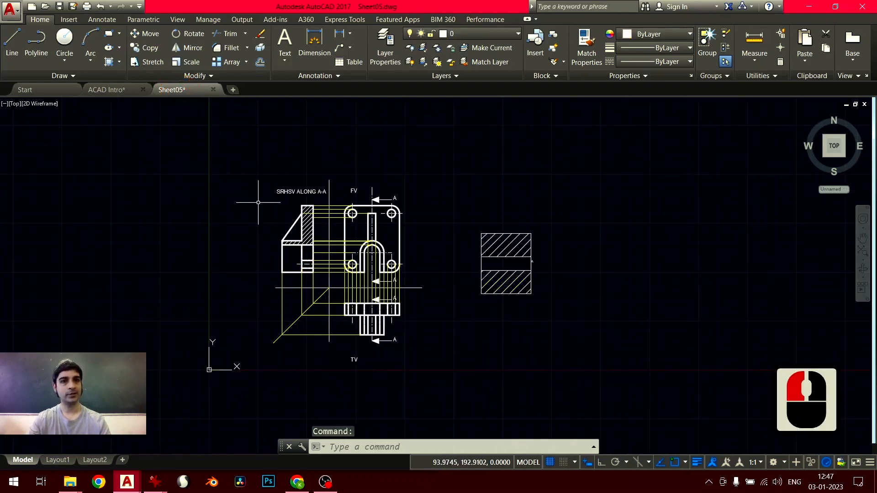
click(108, 90)
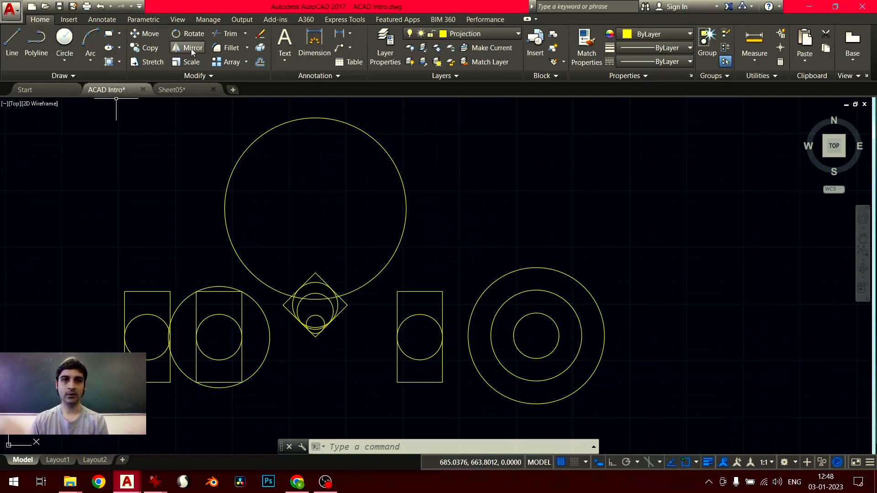
middle_drag(299, 262, 332, 243)
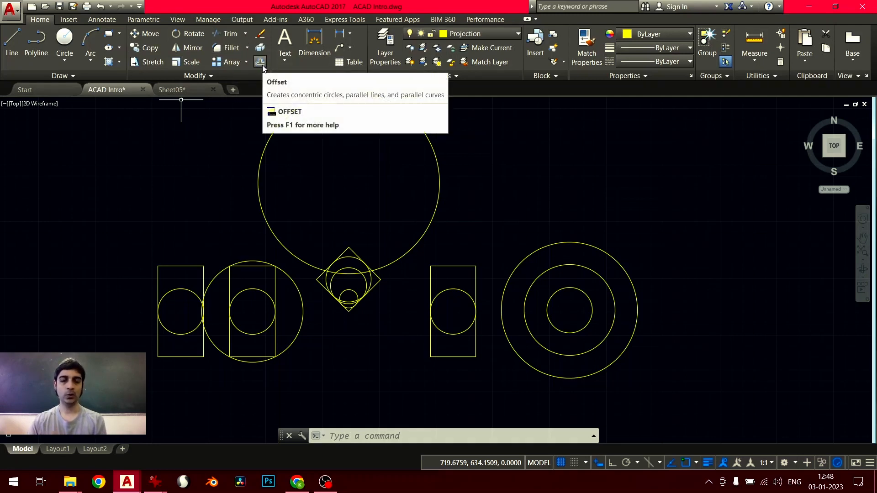
mouse_move(438, 250)
middle_down()
mouse_move(336, 278)
mouse_move(347, 284)
mouse_move(330, 277)
middle_up()
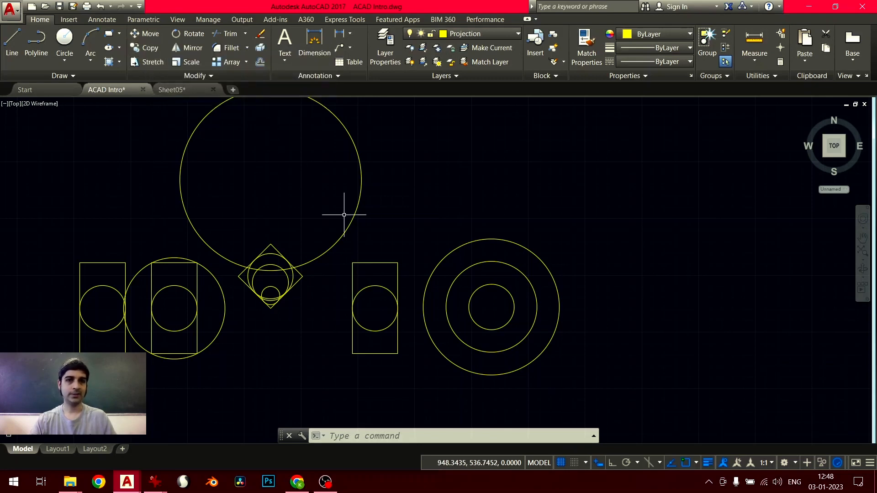
middle_drag(355, 311, 322, 304)
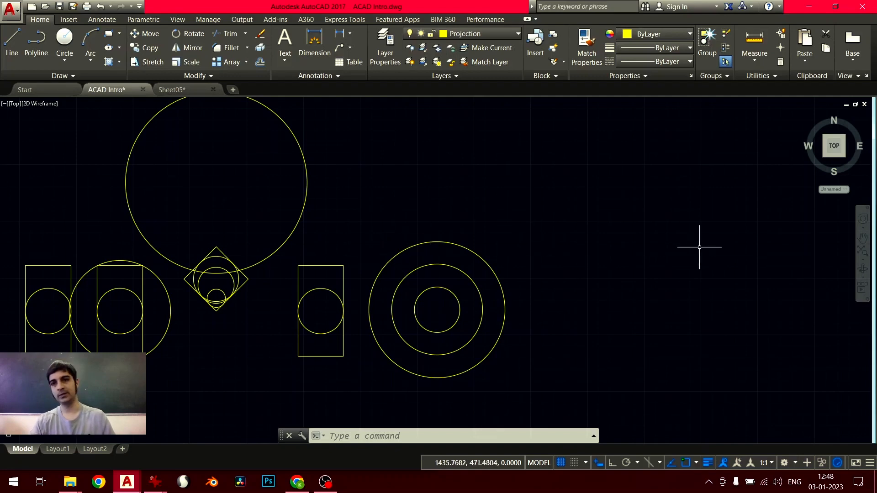
middle_drag(491, 311, 524, 314)
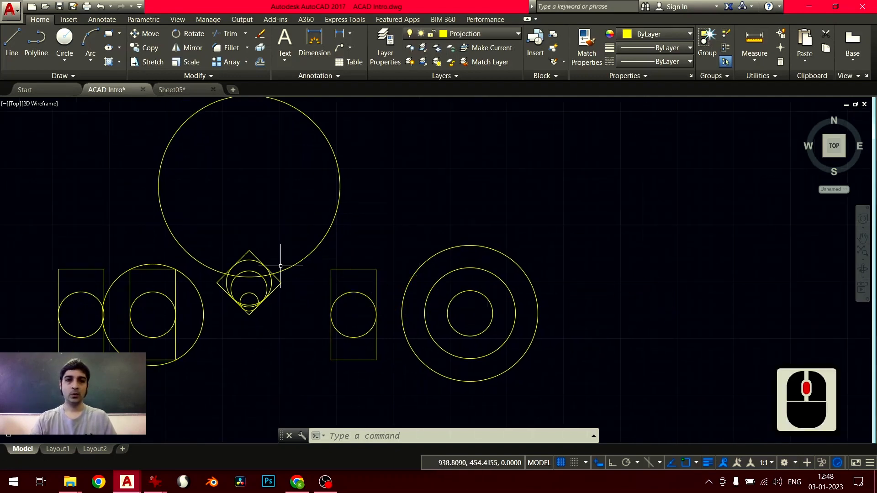
mouse_move(281, 265)
middle_down()
mouse_move(308, 253)
mouse_move(579, 279)
middle_up()
mouse_move(443, 167)
middle_down()
mouse_move(450, 286)
mouse_move(393, 276)
mouse_move(494, 280)
mouse_move(507, 244)
mouse_move(408, 246)
mouse_move(493, 254)
mouse_move(457, 253)
middle_up()
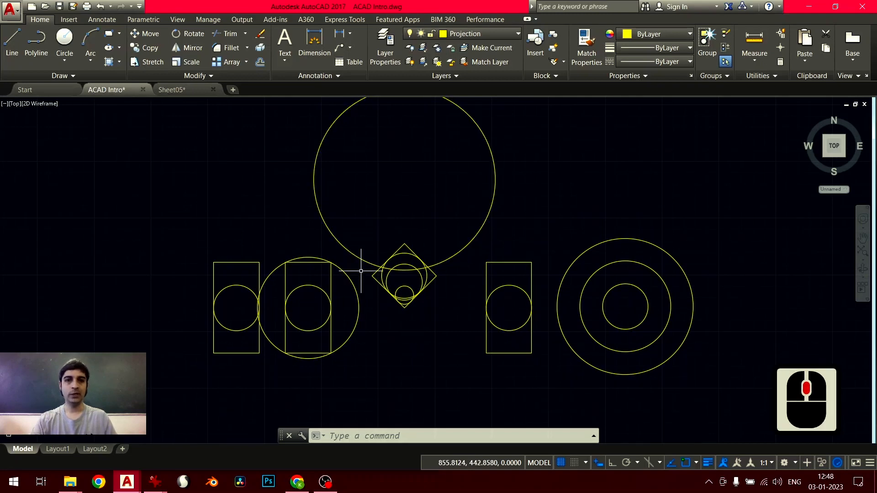
middle_drag(364, 287, 366, 286)
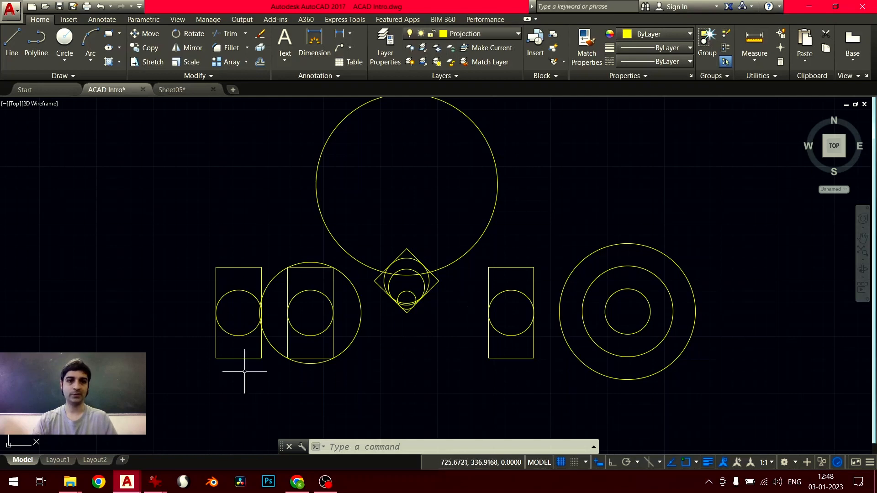
- Move the three concentric circles by their common center to an empty spot up and to the right, and undo the move
middle_drag(422, 341, 334, 333)
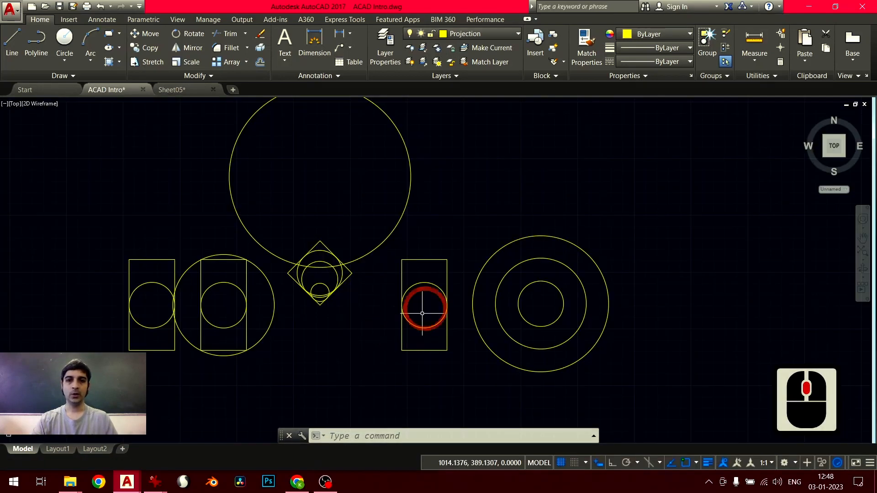
click(462, 200)
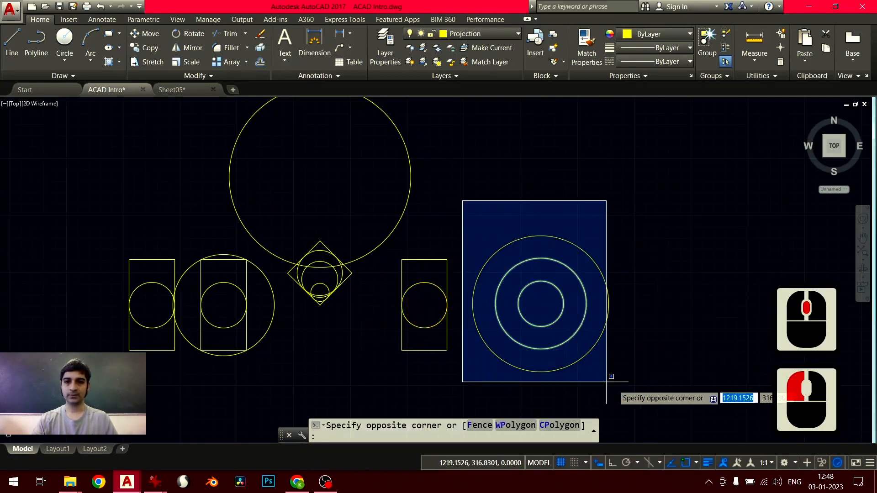
click(635, 395)
mouse_move(636, 396)
middle_down()
mouse_move(507, 352)
mouse_move(294, 368)
middle_up()
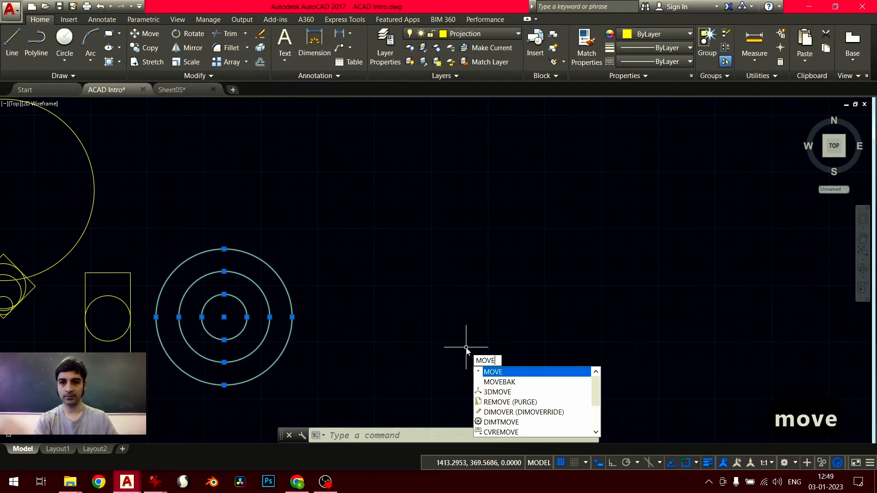
key(Return)
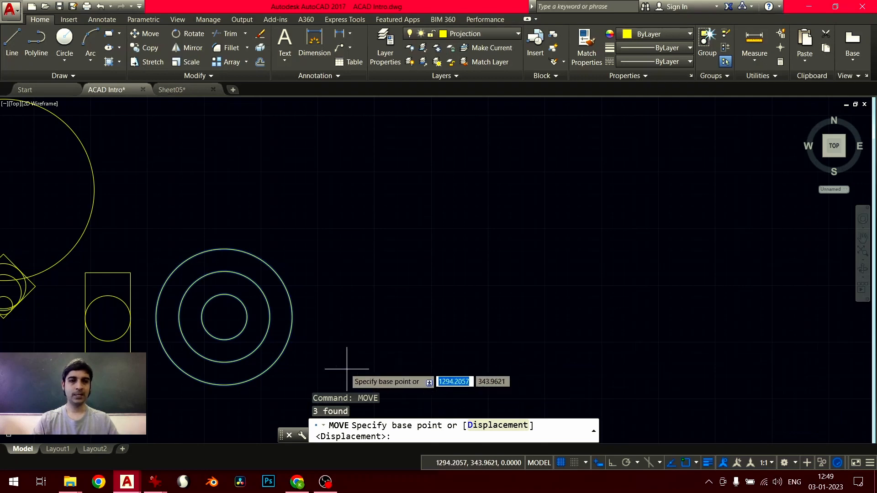
click(224, 316)
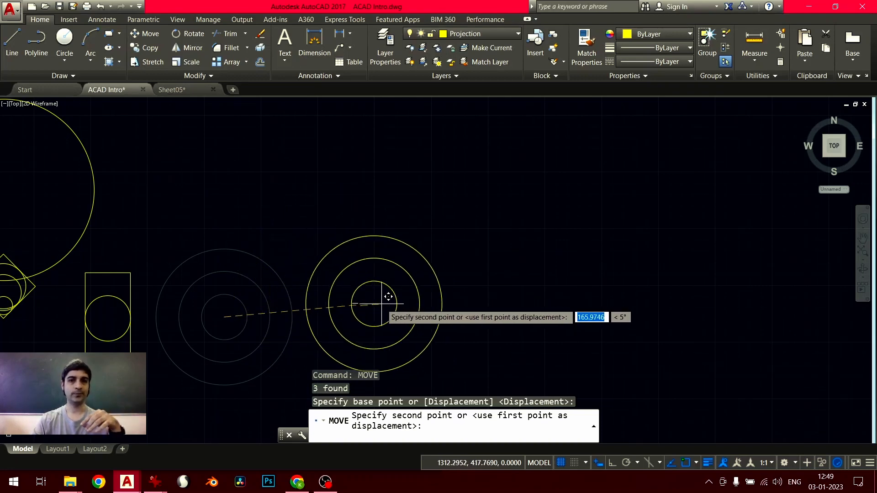
click(736, 210)
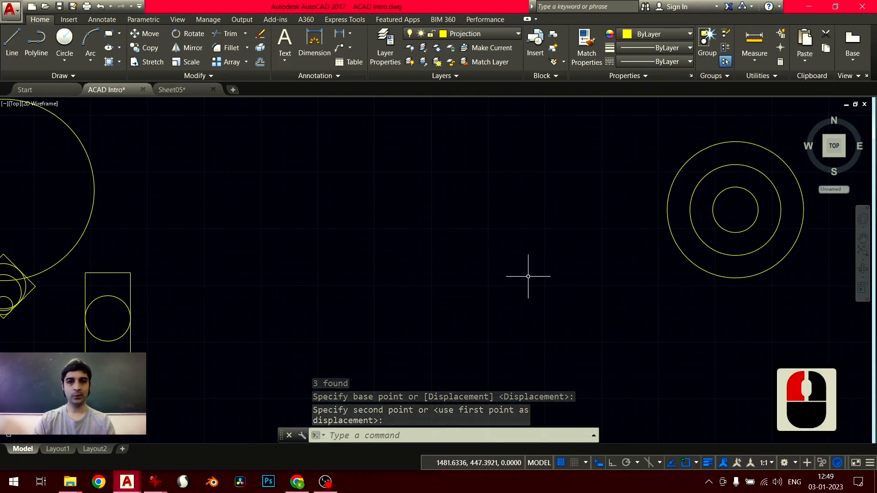
key(ctrl+z)
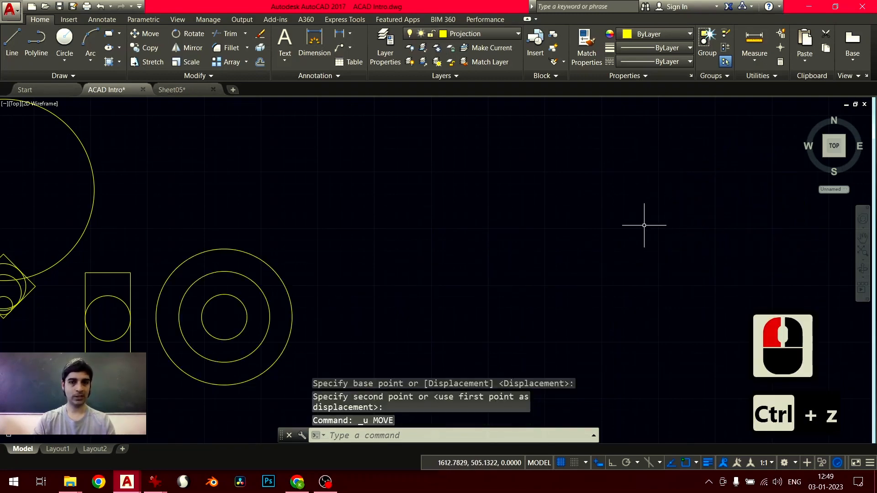
click(146, 233)
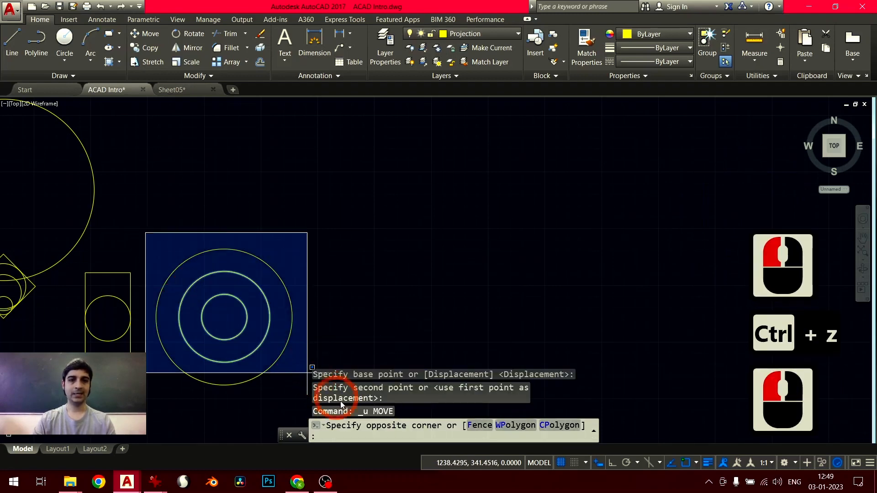
click(312, 406)
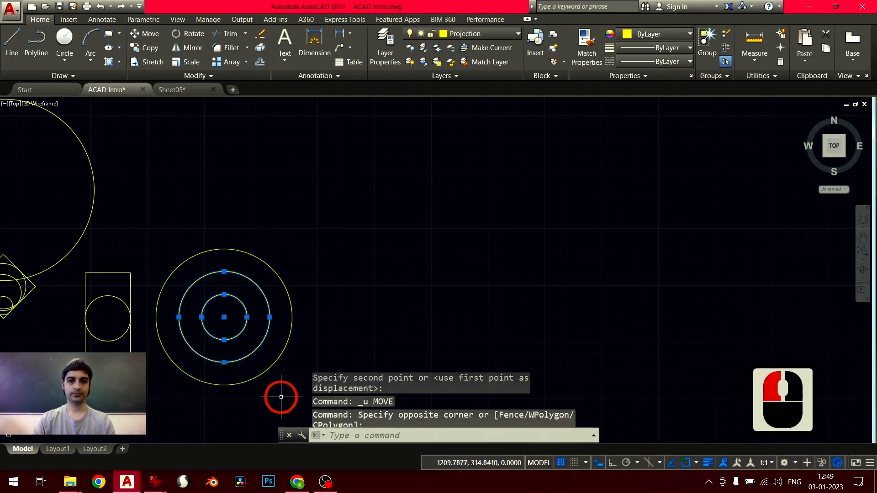
click(327, 308)
click(284, 348)
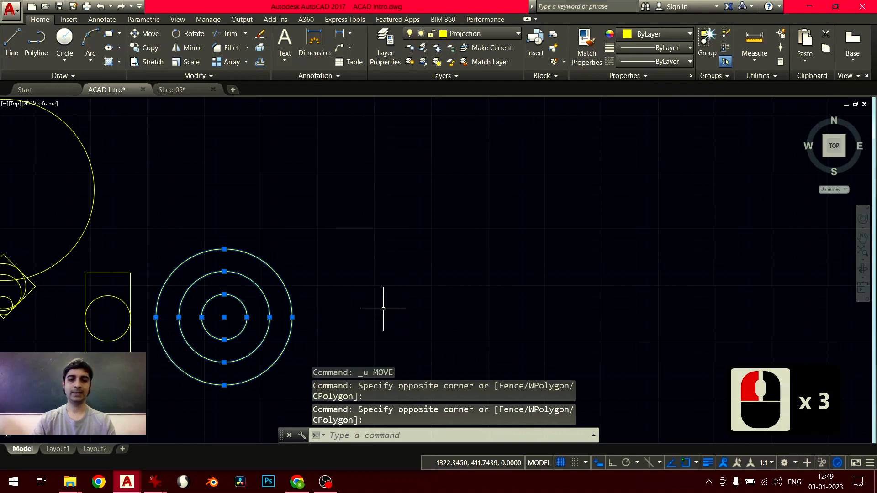
text(move)
key(Return)
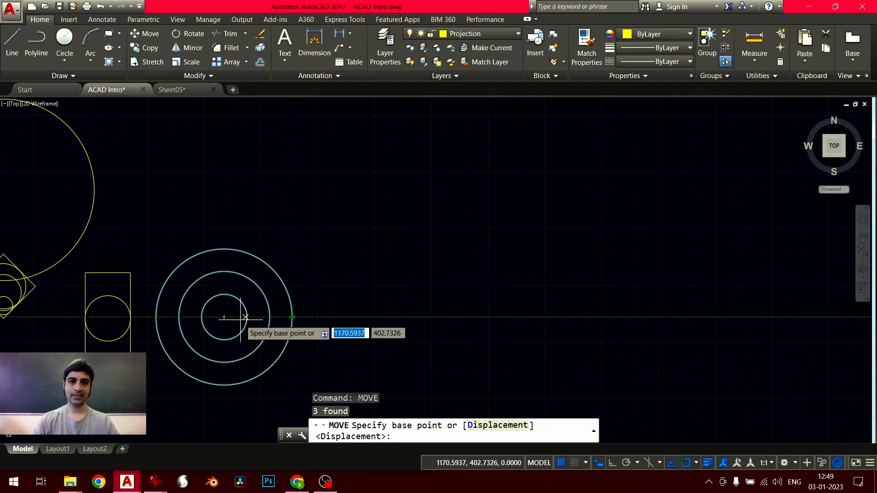
click(224, 317)
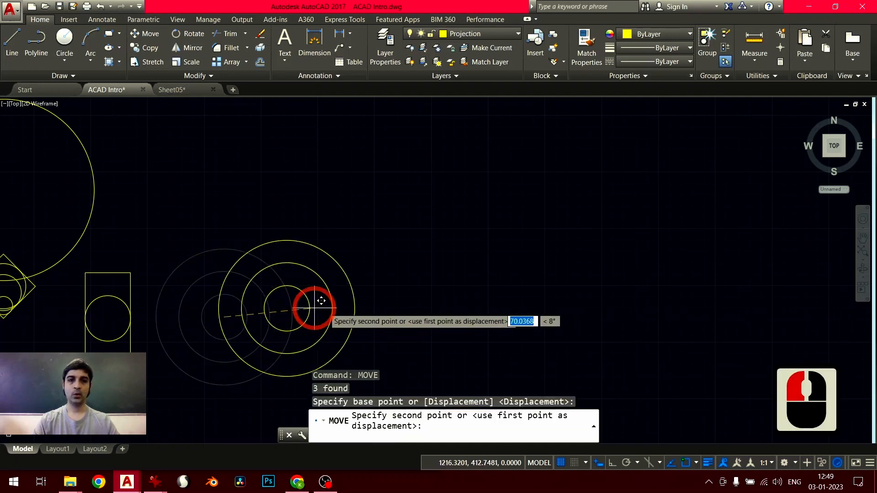
text(@)
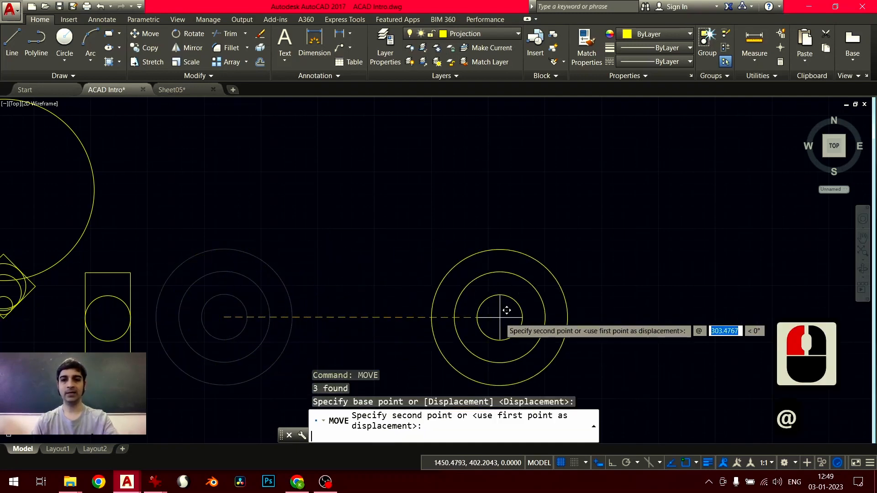
text(100,0)
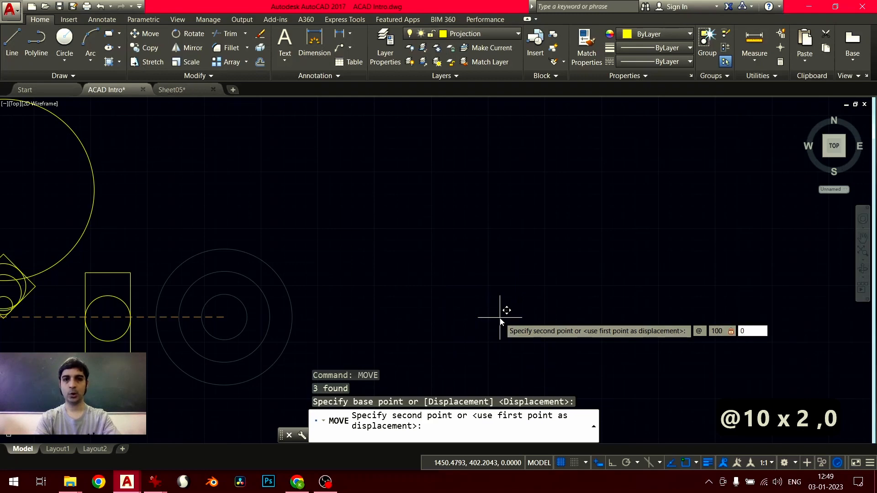
key(Return)
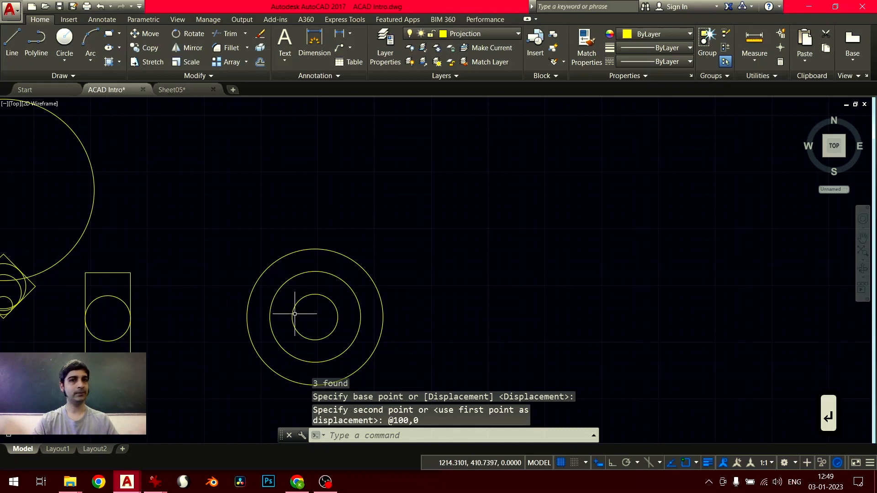
- Move the three concentric circles from the outer circle's lower quadrant by the relative displacement @0,100
middle_drag(295, 314, 313, 279)
click(255, 203)
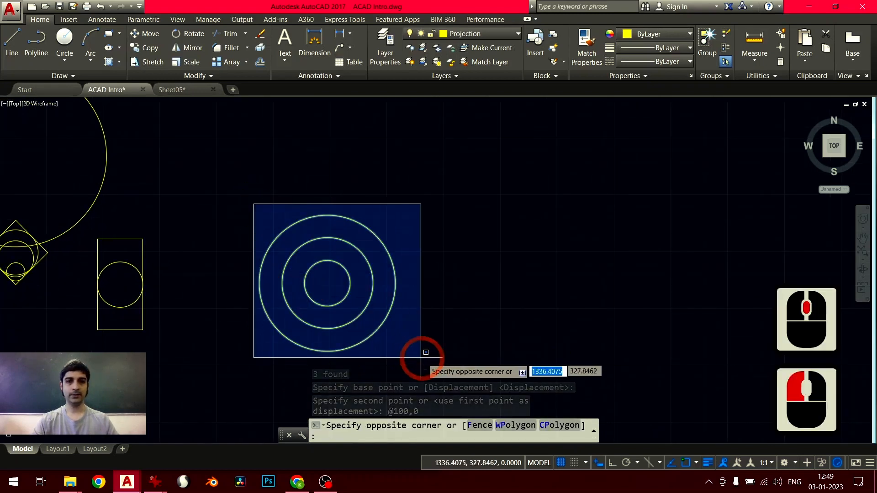
click(421, 358)
text(move)
key(Return)
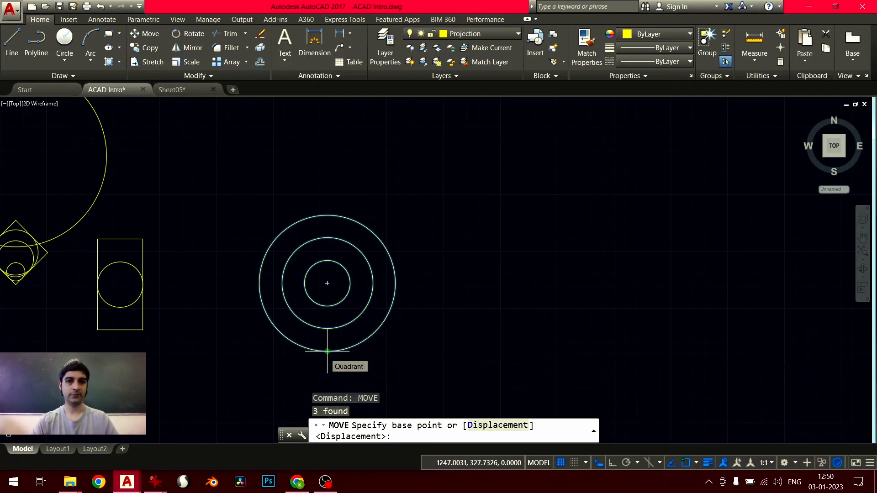
click(327, 351)
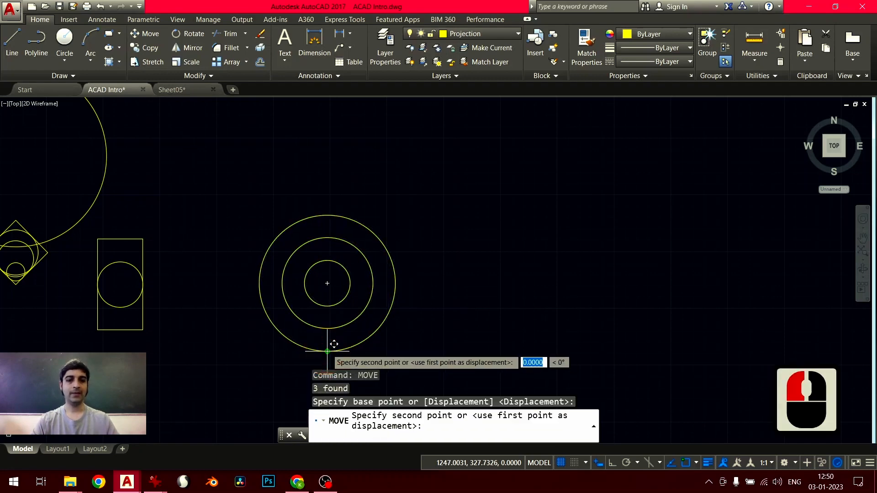
text(@0,10)
text(0)
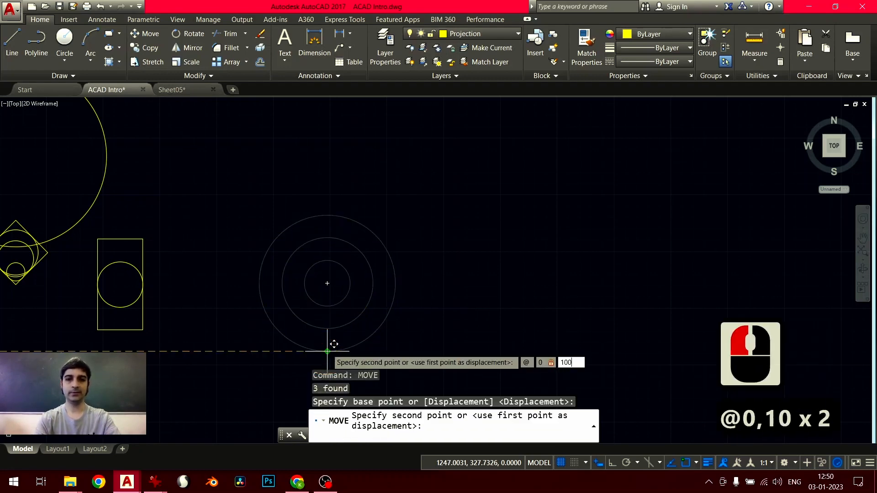
key(Return)
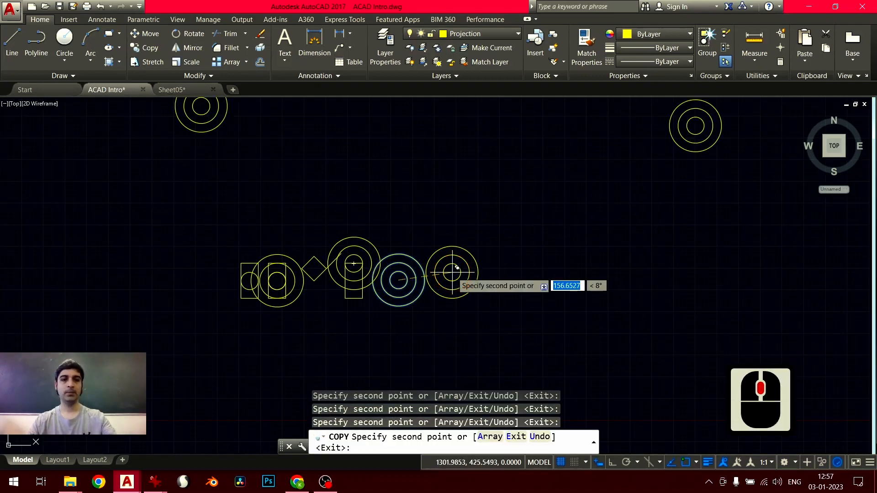
- End the running copy command and undo the scattered copies of the concentric circles
key(Escape)
key(Escape)
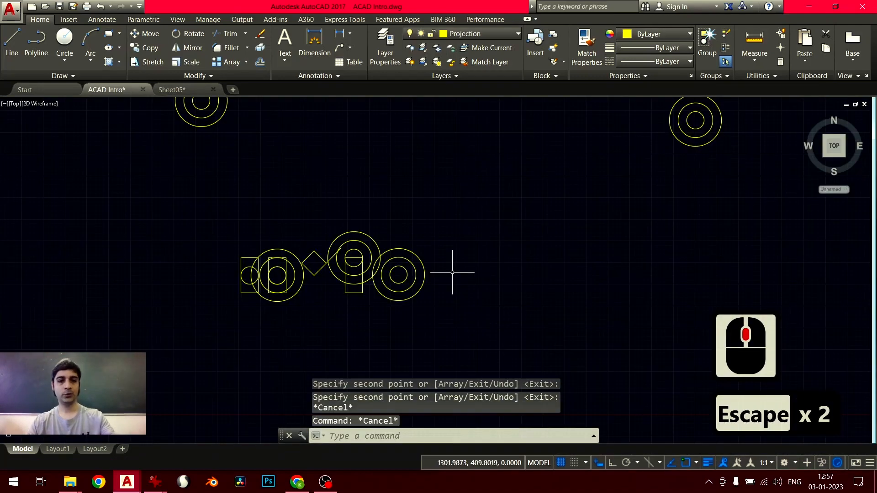
key(ctrl+z)
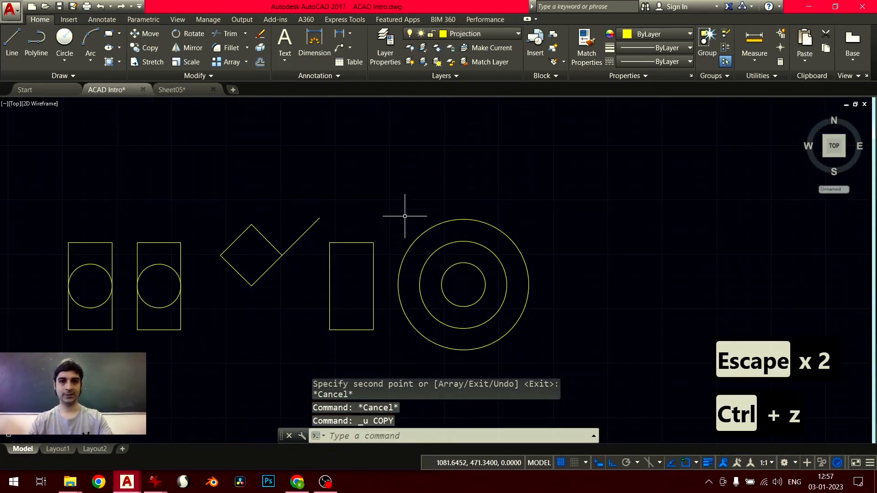
click(396, 204)
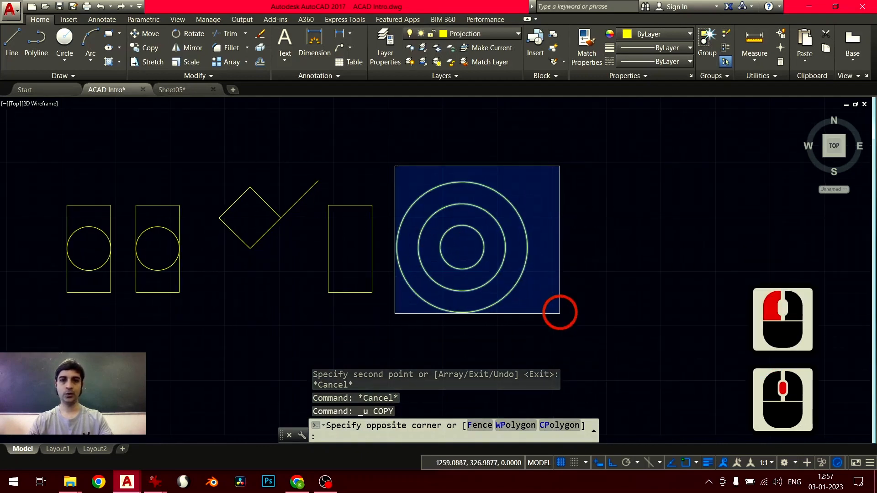
click(568, 328)
middle_drag(541, 320, 333, 343)
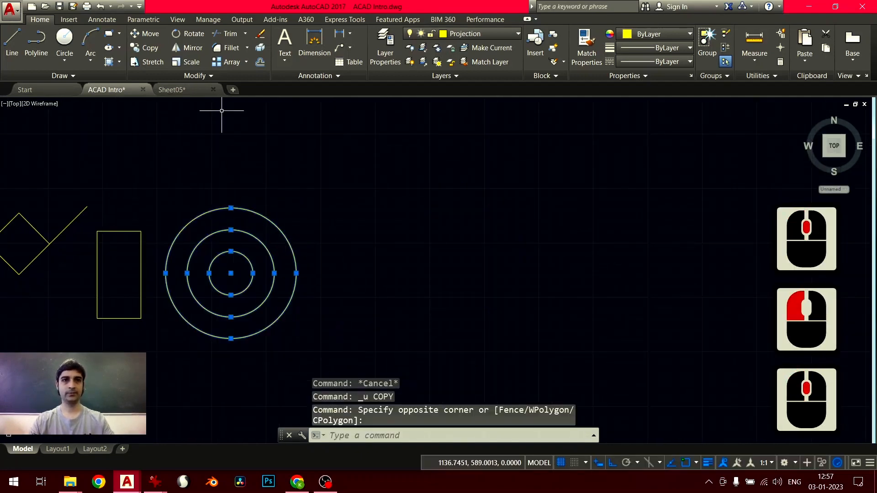
click(151, 48)
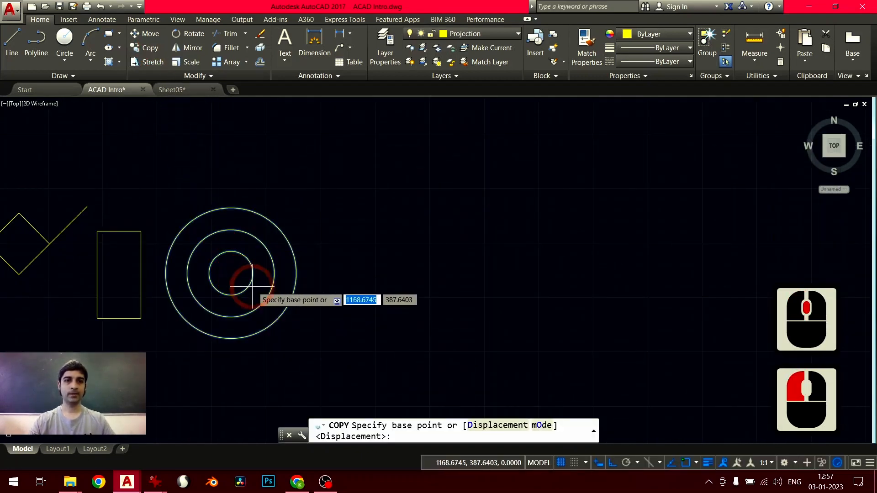
click(230, 273)
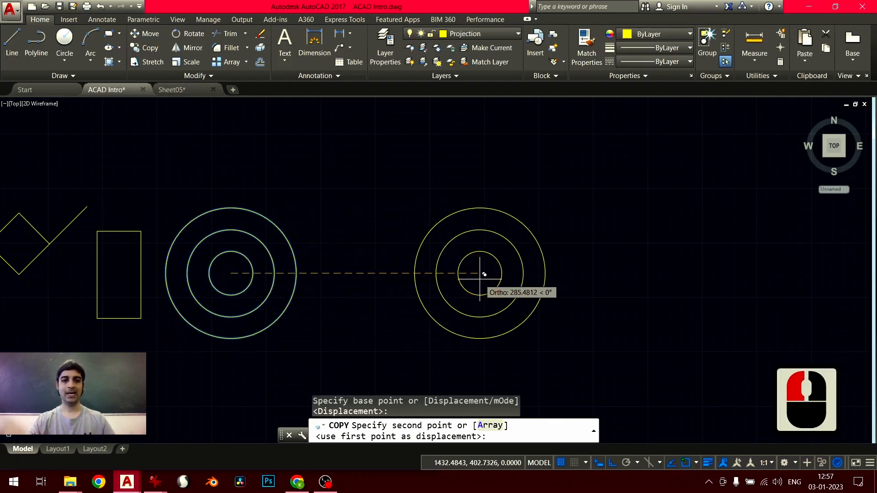
text(@200,0)
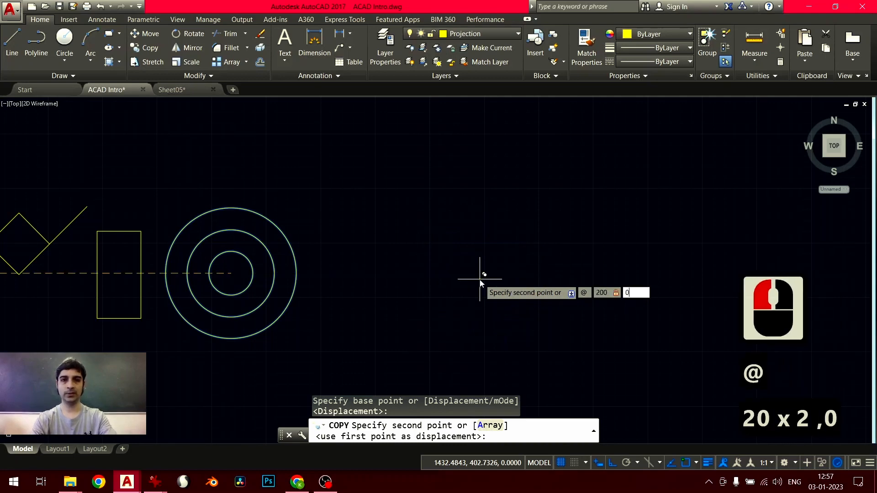
key(Return)
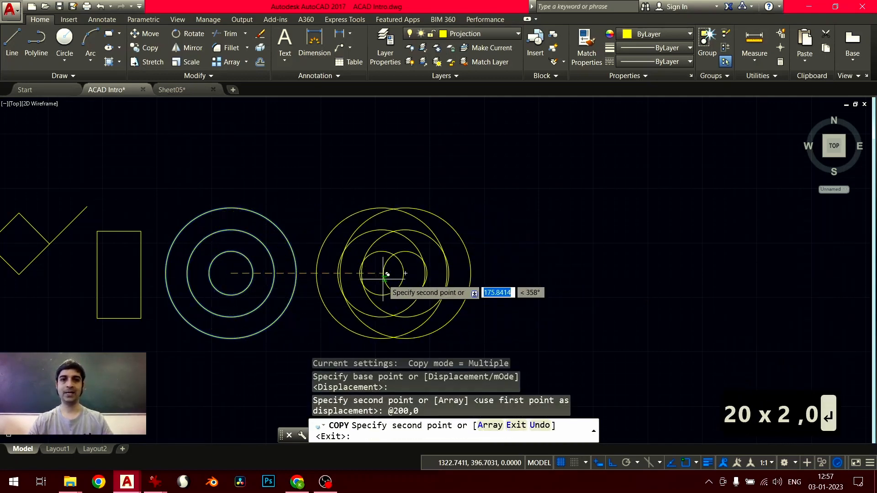
middle_click(698, 309)
middle_click(698, 308)
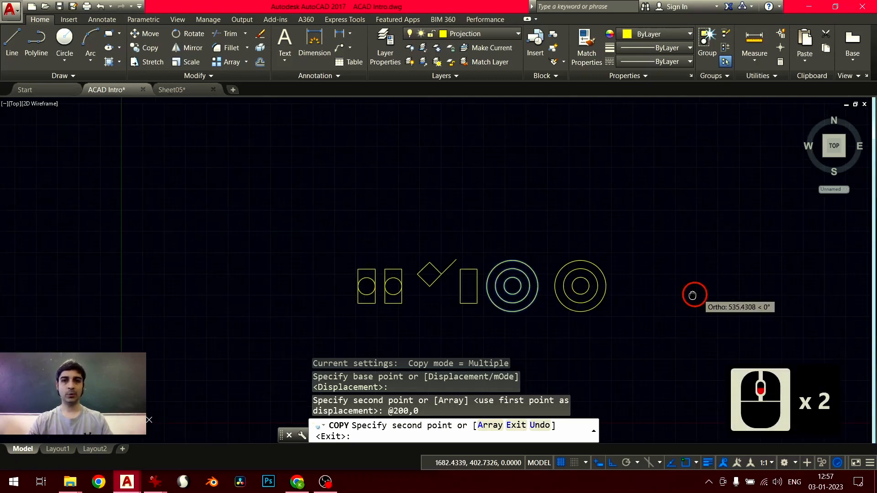
text(@0)
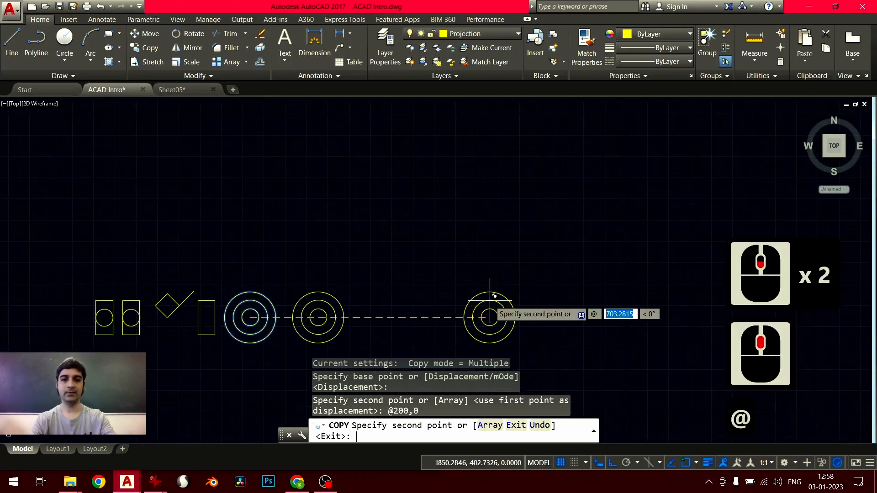
key(BackSpace)
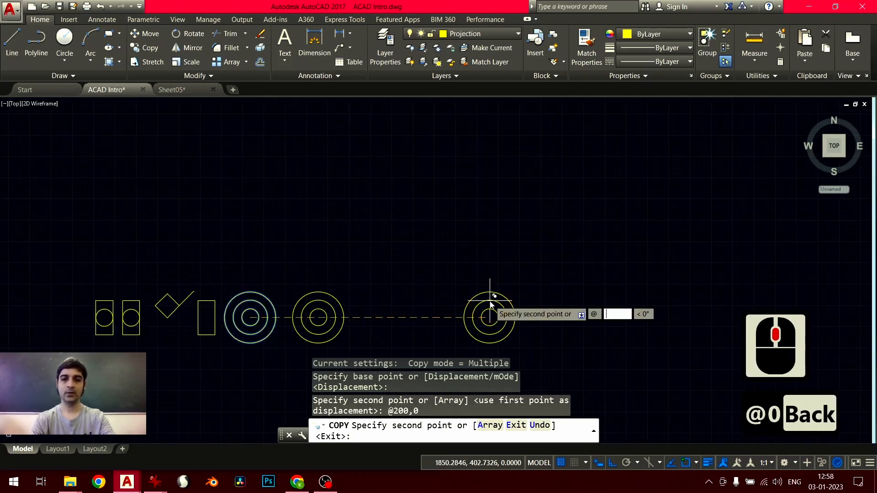
text(400,0)
key(Return)
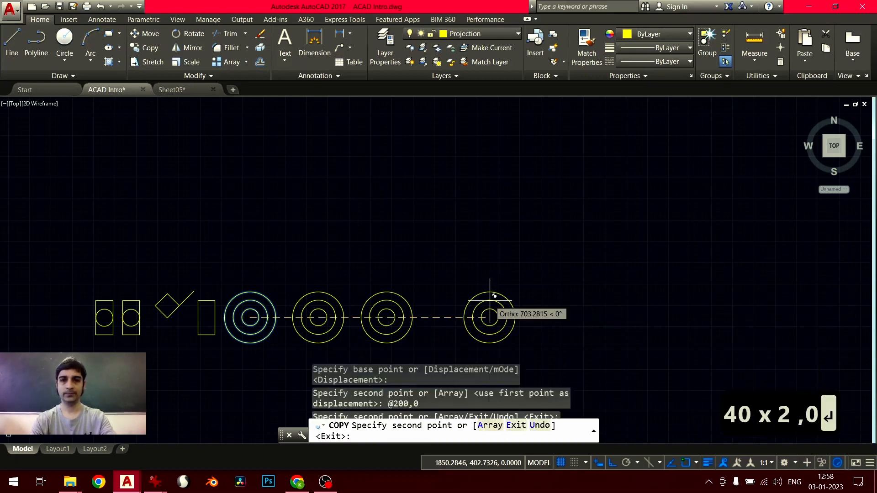
text(@600,)
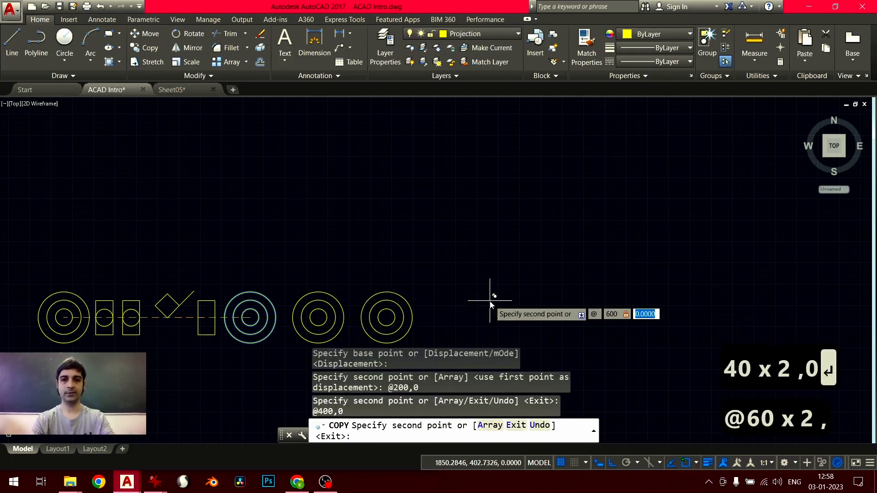
text(0)
key(Return)
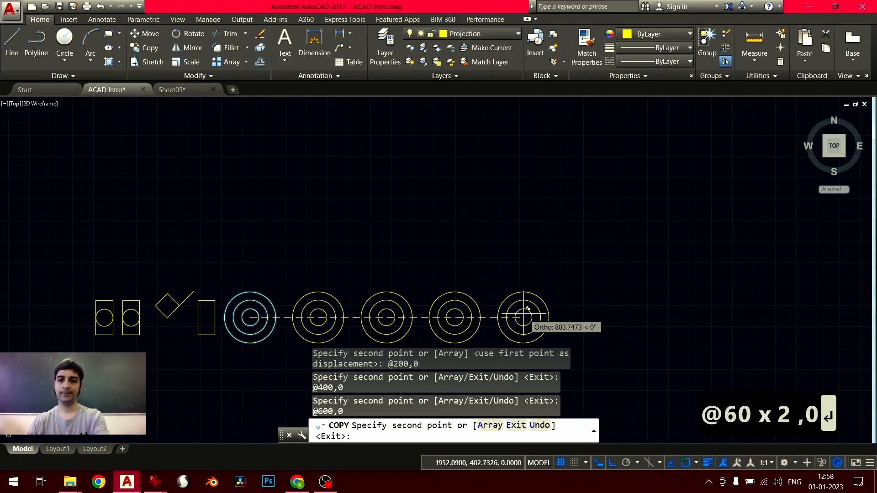
key(Return)
- Copy the row of four circle sets from the first set's center by @0,200 and @0,400 to form two more rows
click(519, 275)
middle_drag(290, 338, 301, 333)
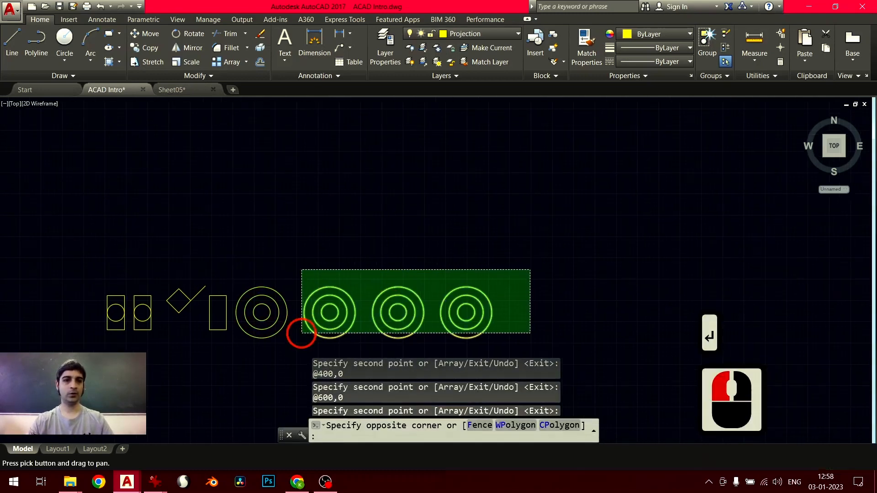
click(236, 341)
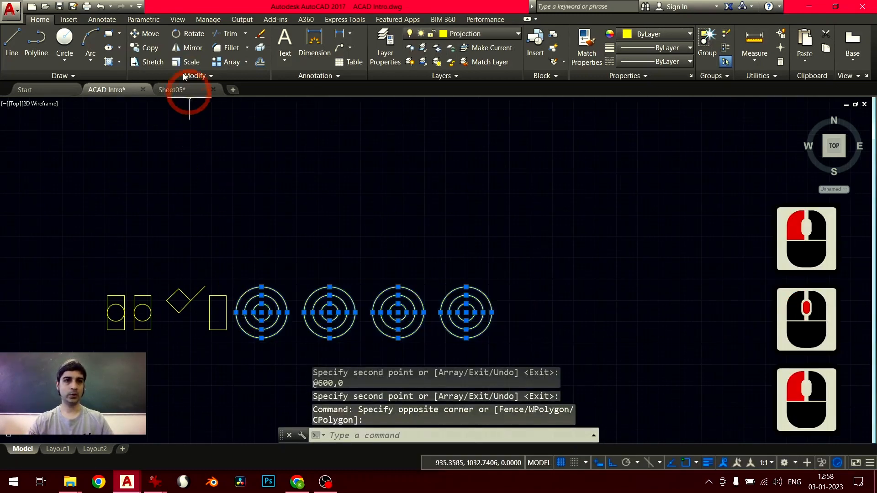
click(145, 48)
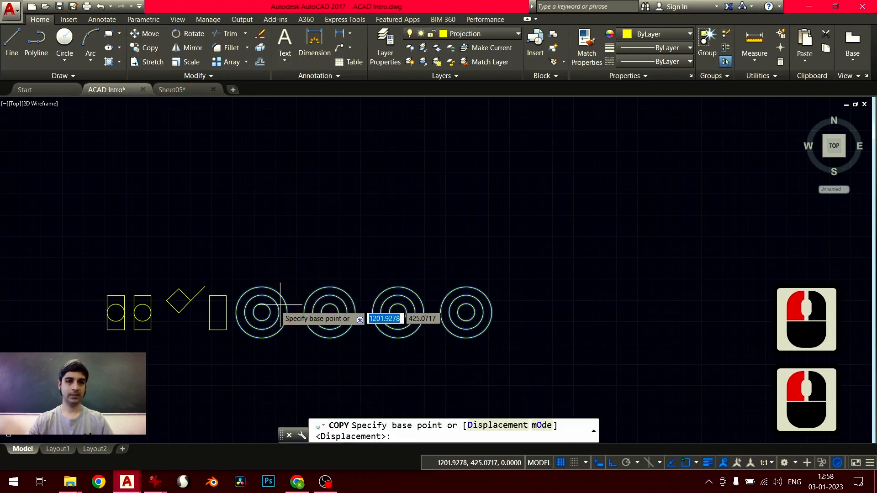
click(261, 313)
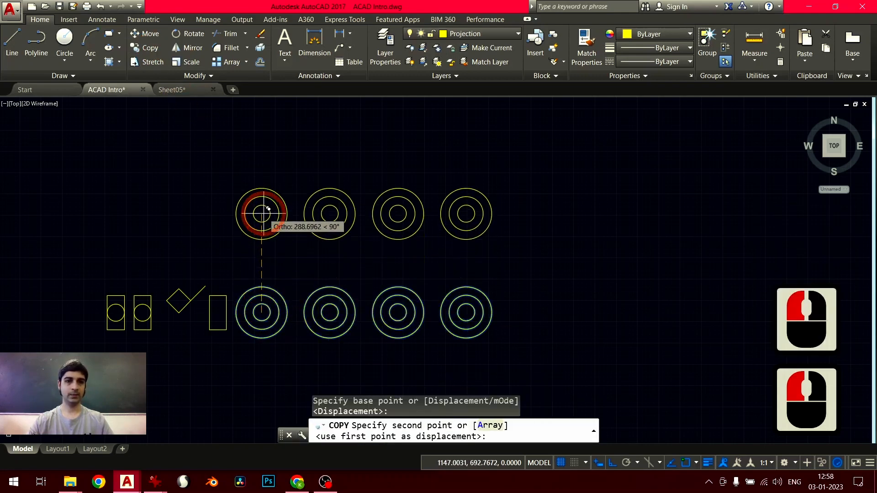
text(@0,200)
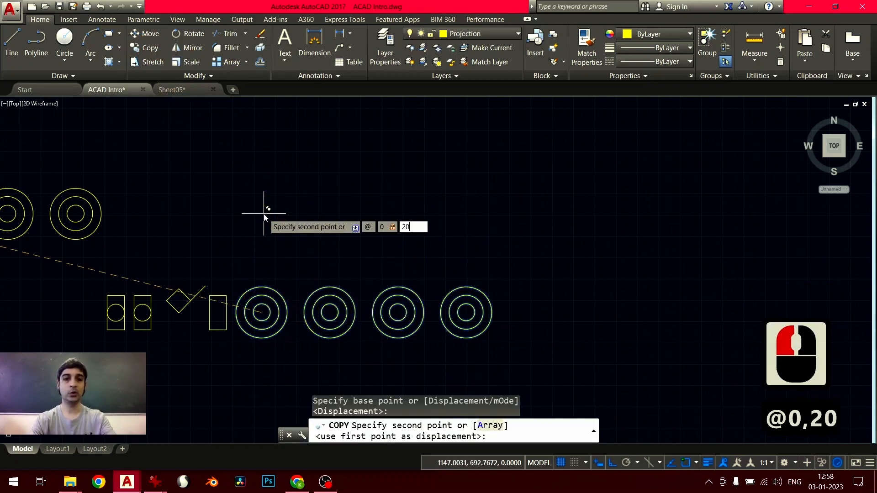
key(Return)
text(@0,)
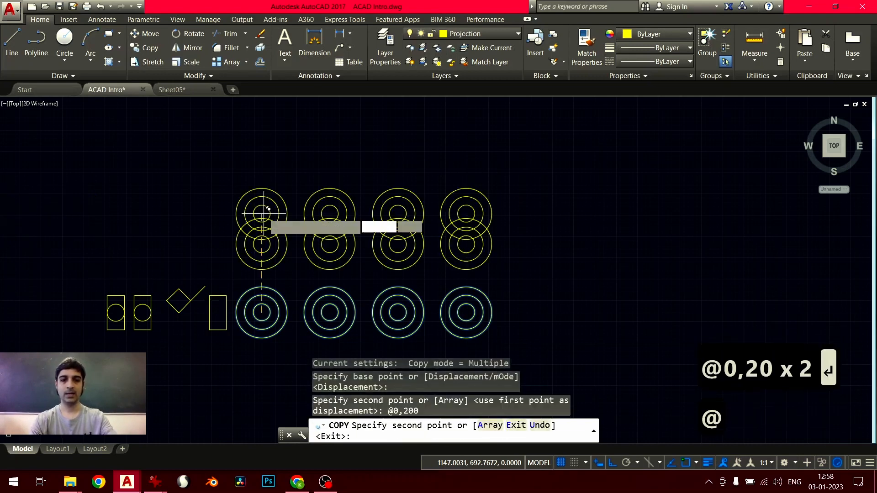
text(400)
key(Return)
key(Escape)
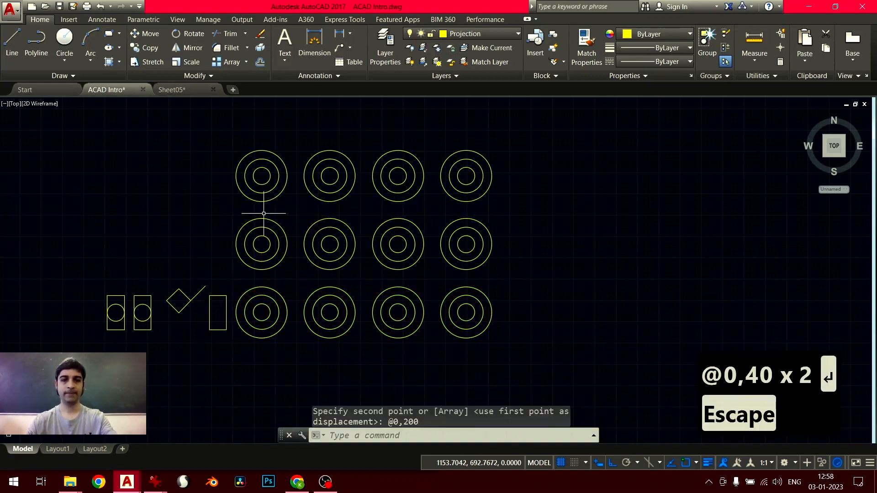
- Rotate the tilted square and its attached line 30° about the square's center with Ortho off, and undo the rotation
scroll(399, 291, down, 3)
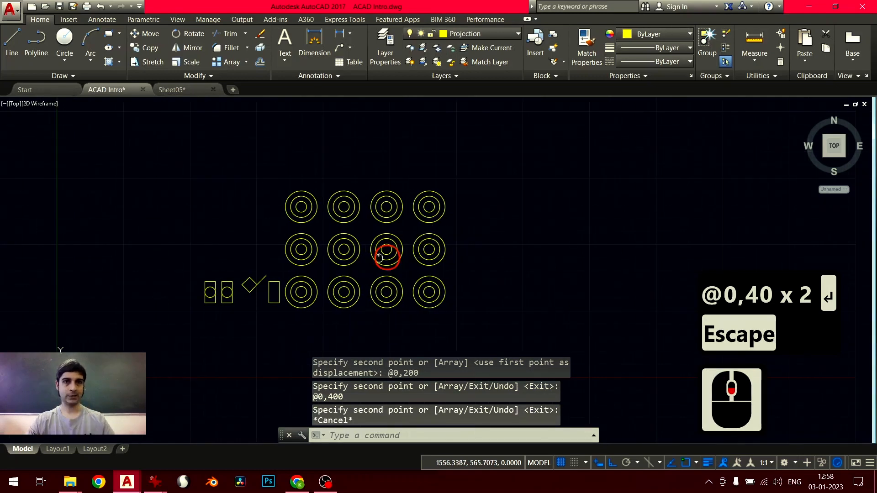
mouse_move(386, 251)
middle_down()
mouse_move(294, 266)
mouse_move(300, 273)
middle_up()
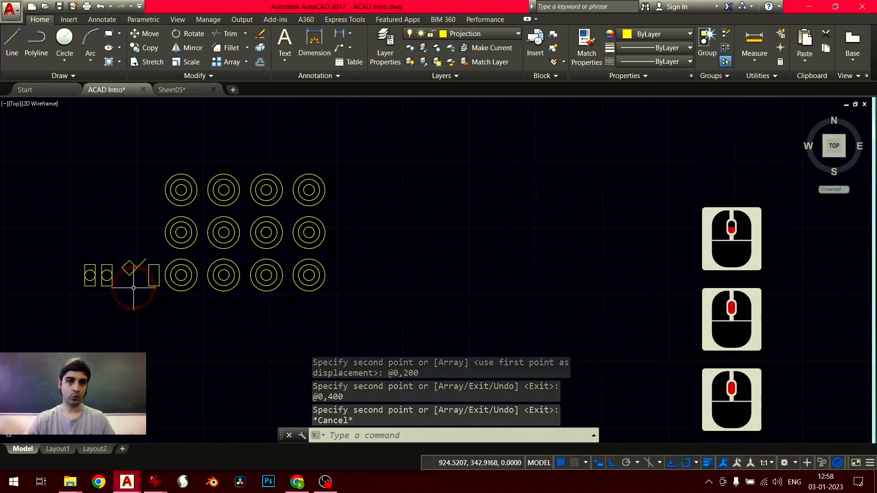
scroll(137, 286, up, 6)
middle_drag(138, 286, 153, 331)
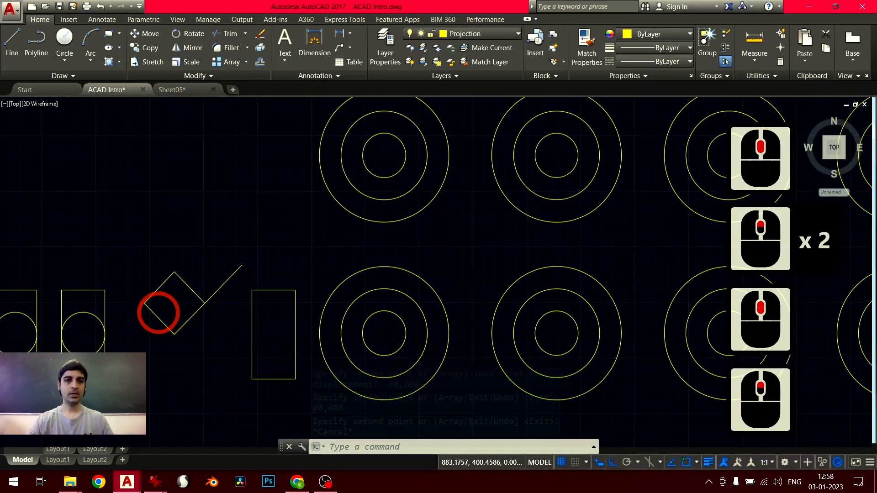
scroll(158, 312, up, 4)
scroll(158, 313, down, 2)
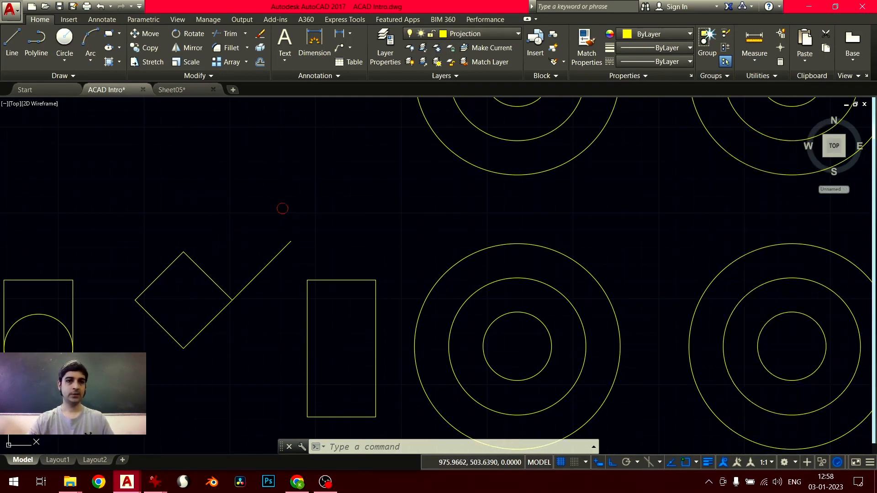
click(283, 209)
click(135, 339)
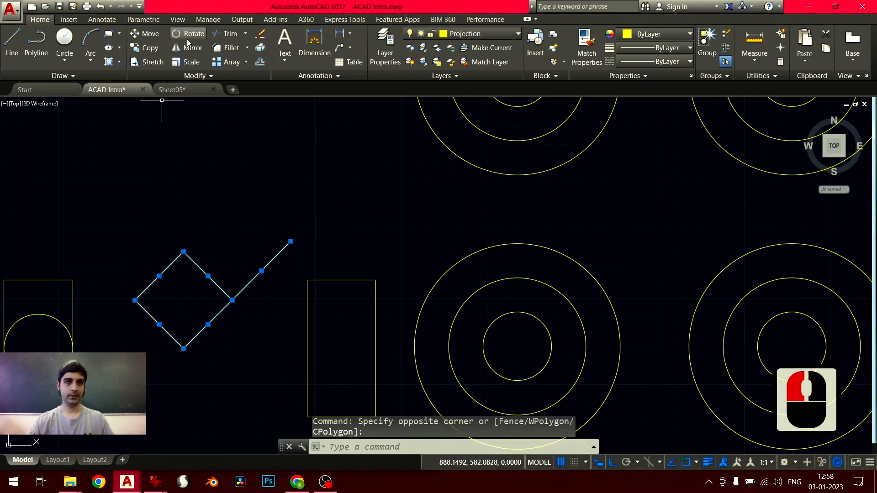
text(rot)
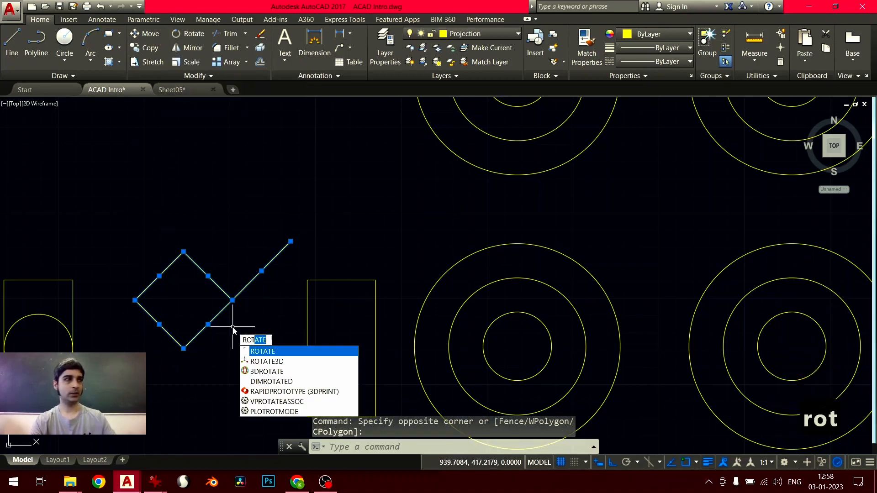
key(Return)
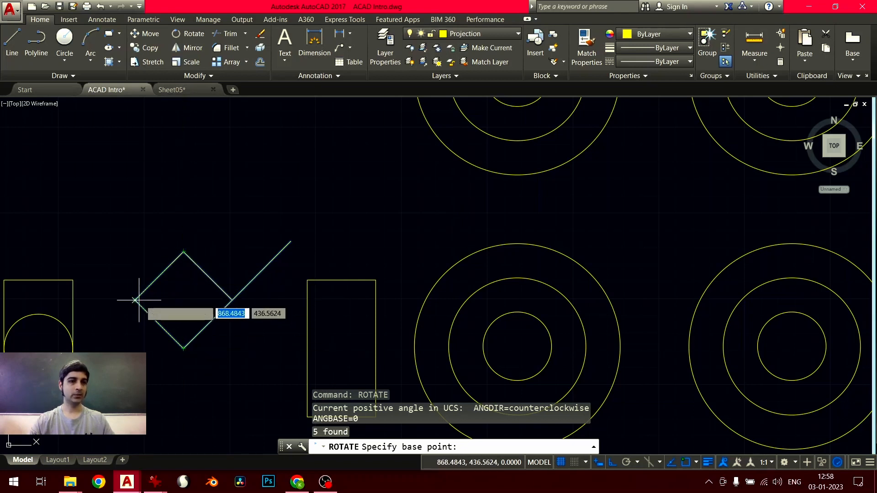
click(183, 300)
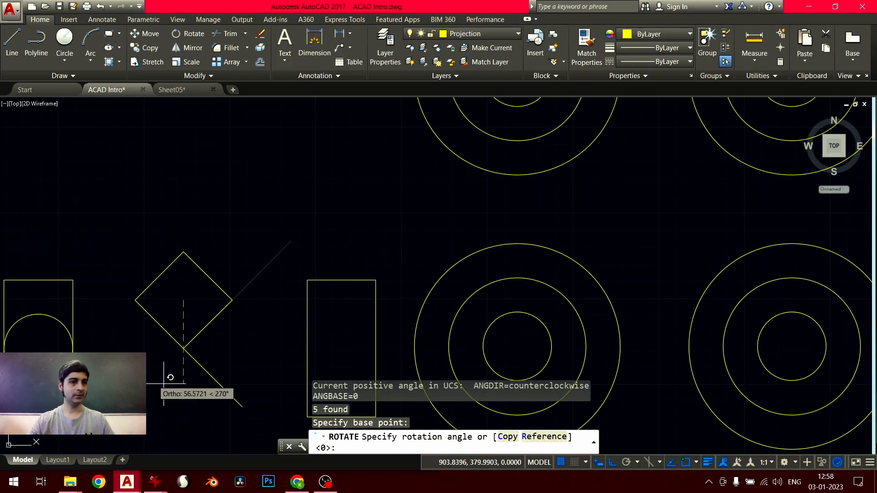
click(612, 463)
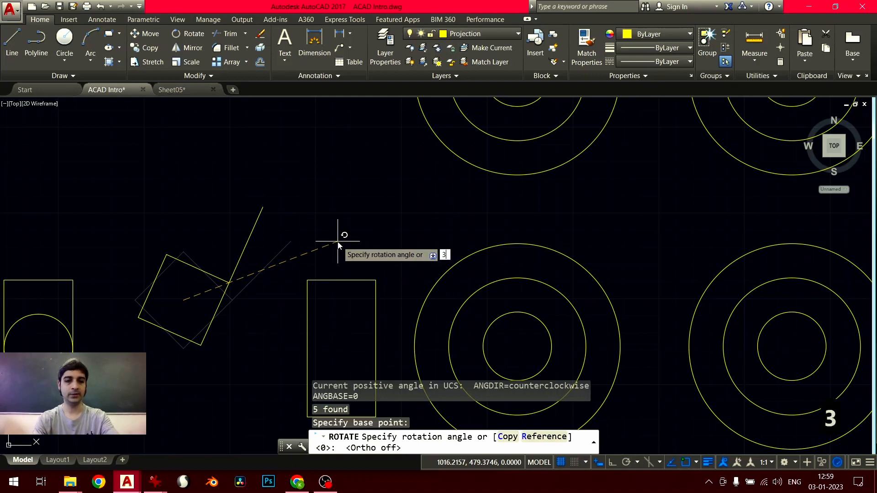
key(Return)
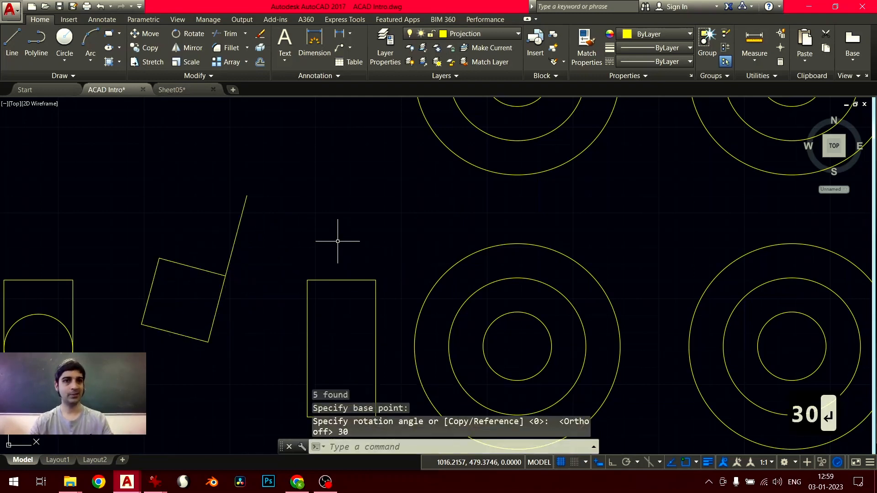
key(ctrl+z)
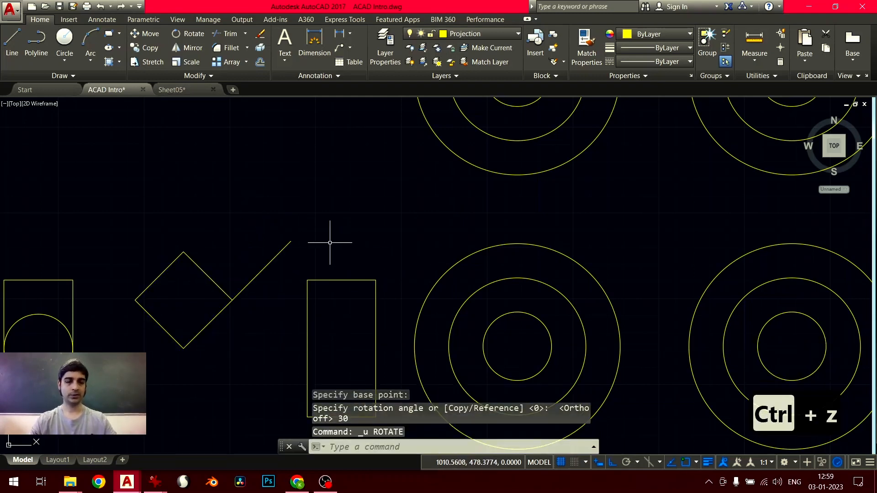
scroll(329, 242, down, 4)
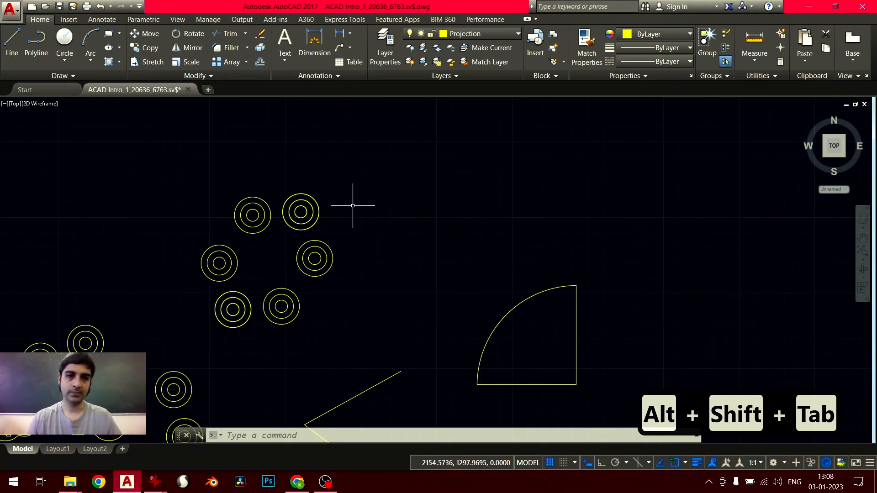
mouse_move(353, 206)
middle_down()
mouse_move(297, 233)
mouse_move(321, 251)
mouse_move(302, 265)
middle_up()
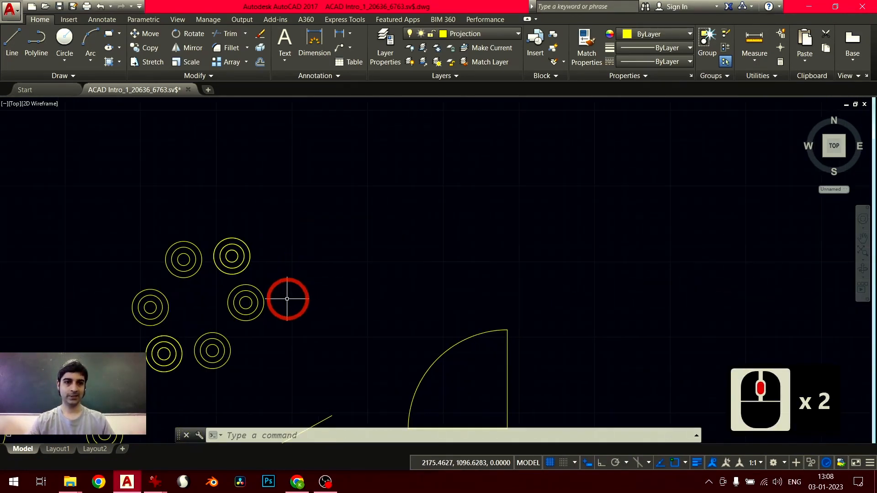
click(315, 213)
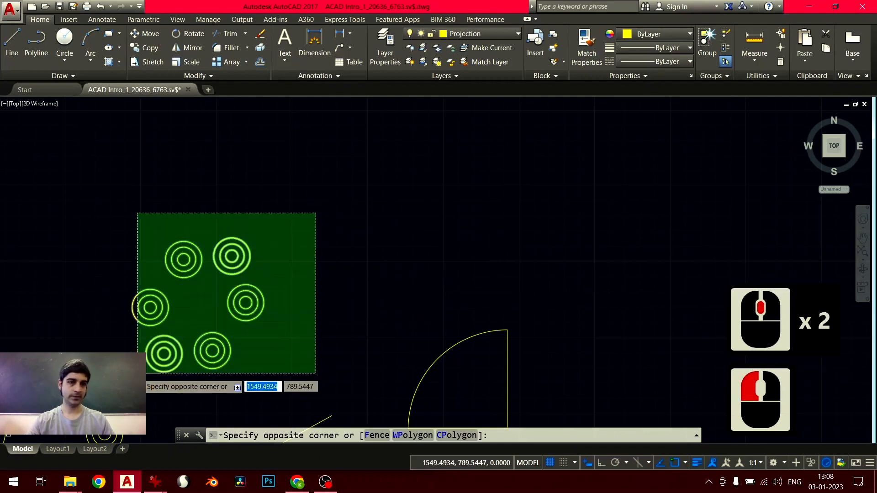
click(135, 373)
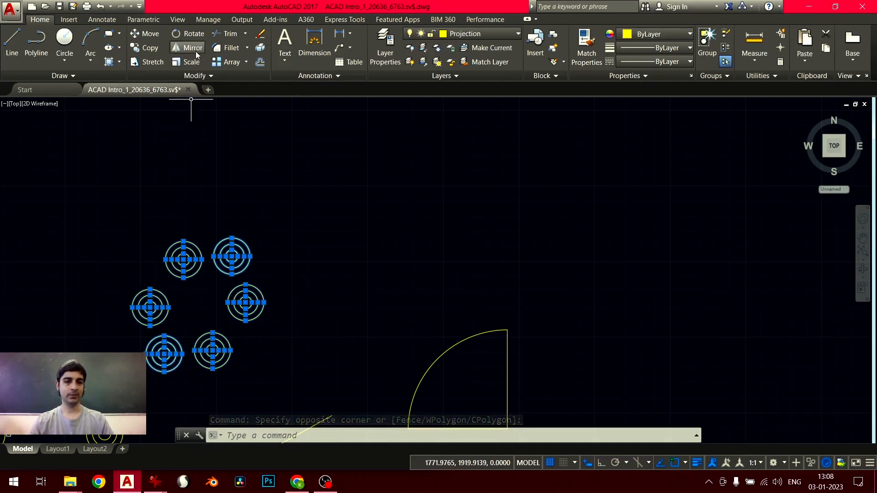
text(mi)
key(Return)
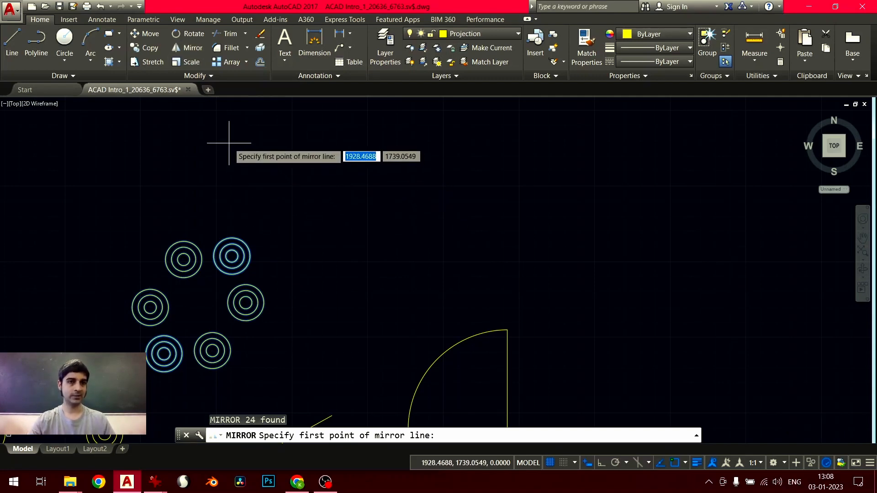
click(229, 143)
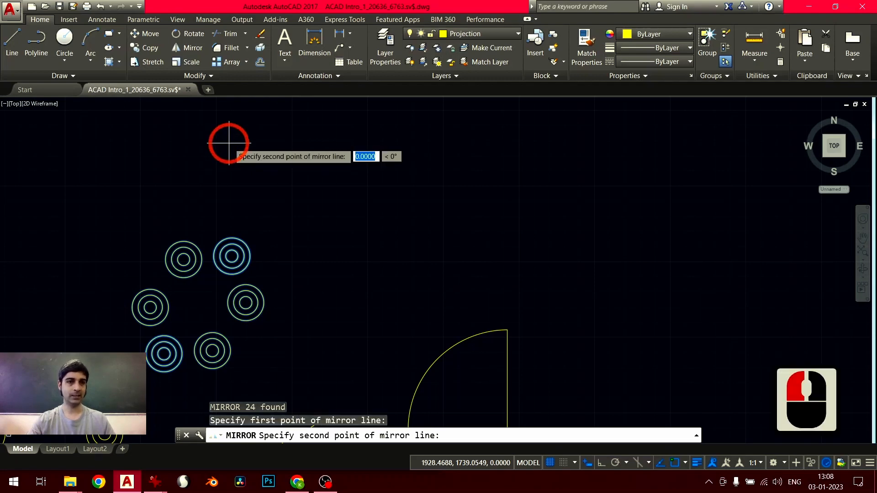
click(338, 373)
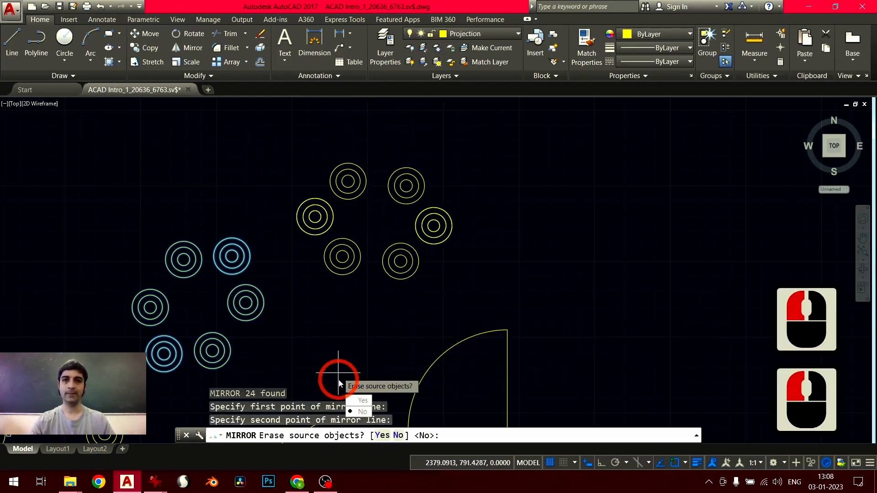
scroll(223, 283, up, 2)
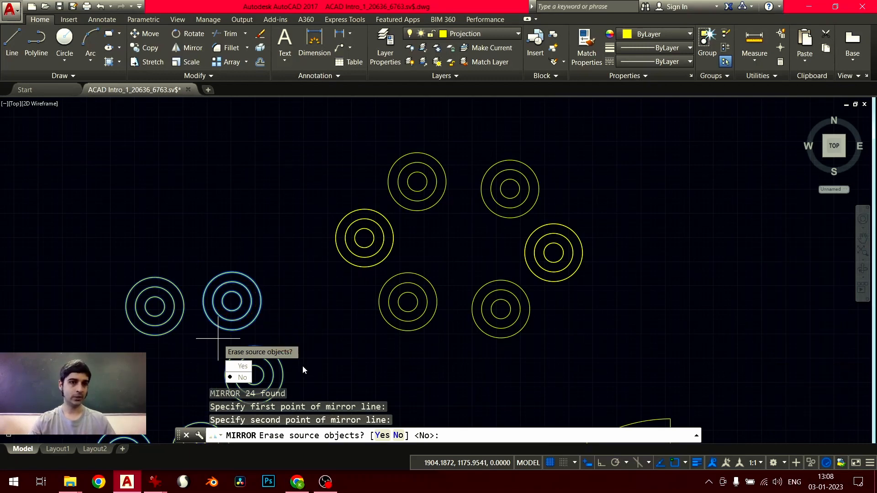
key(Escape)
key(Escape)
key(Escape)
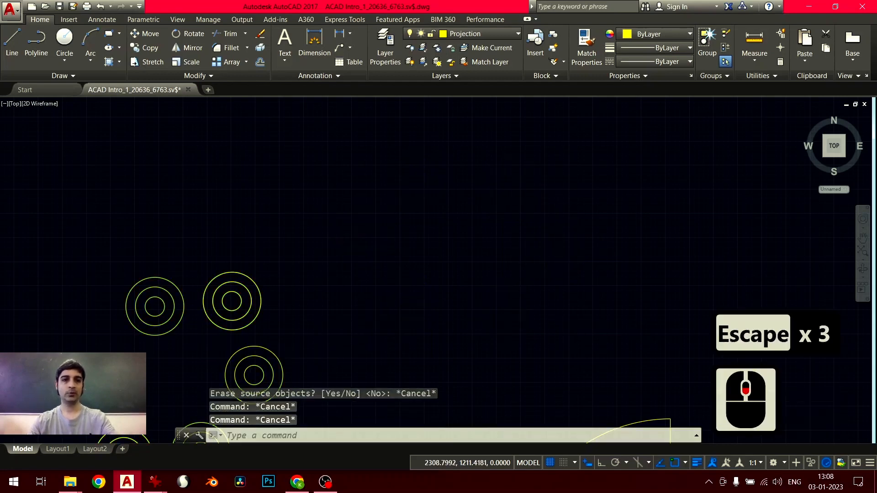
- Mirror the ring of six concentric circle sets across a slanted line drawn just beside it, keeping the source objects
scroll(411, 221, down, 2)
scroll(402, 221, up, 2)
drag(398, 172, 218, 322)
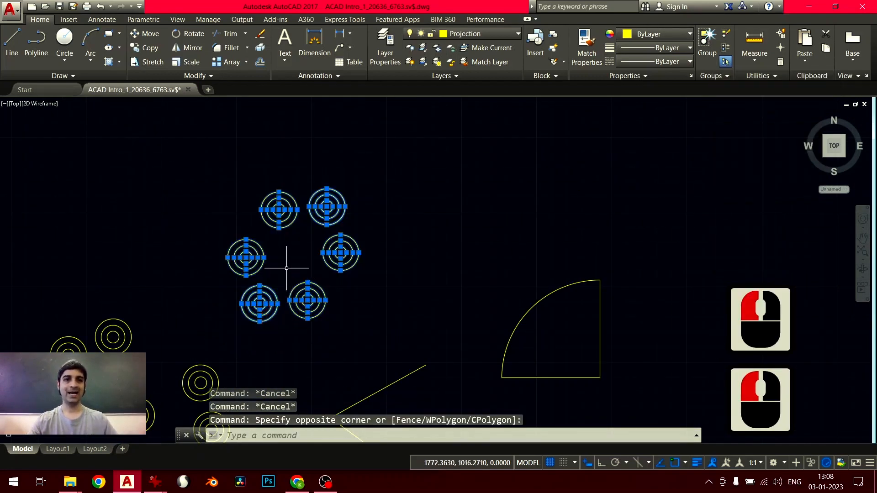
click(187, 48)
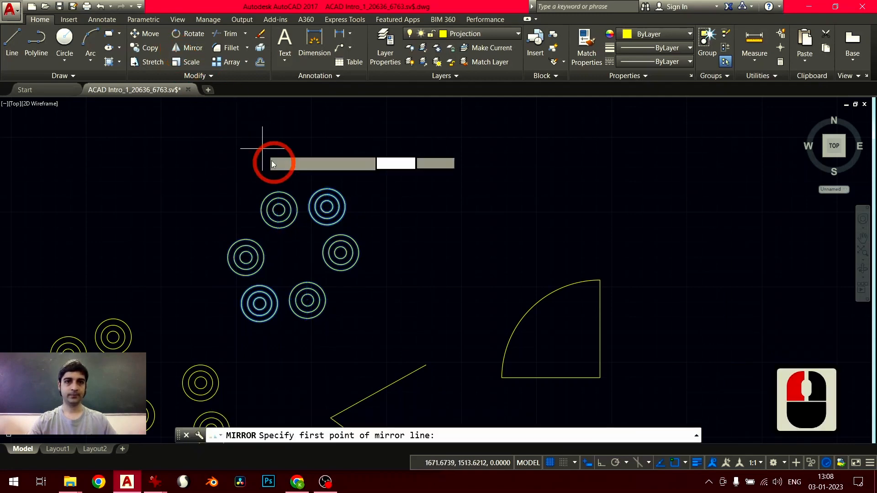
click(311, 122)
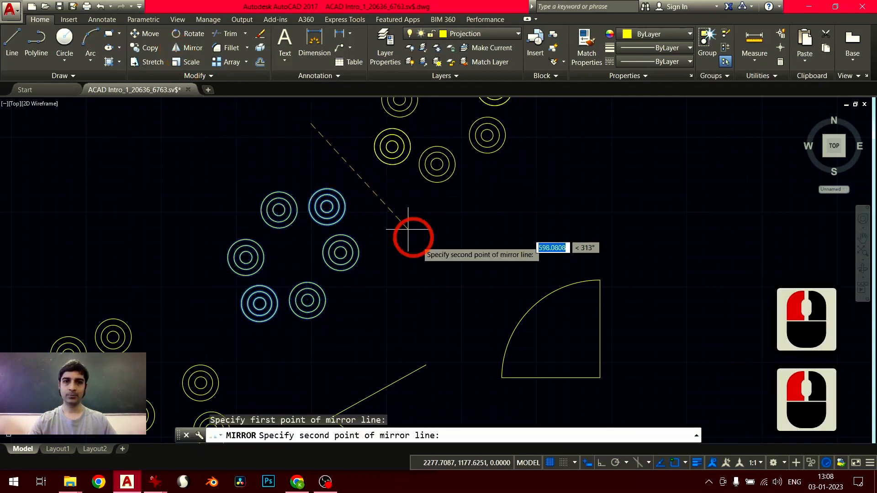
click(432, 320)
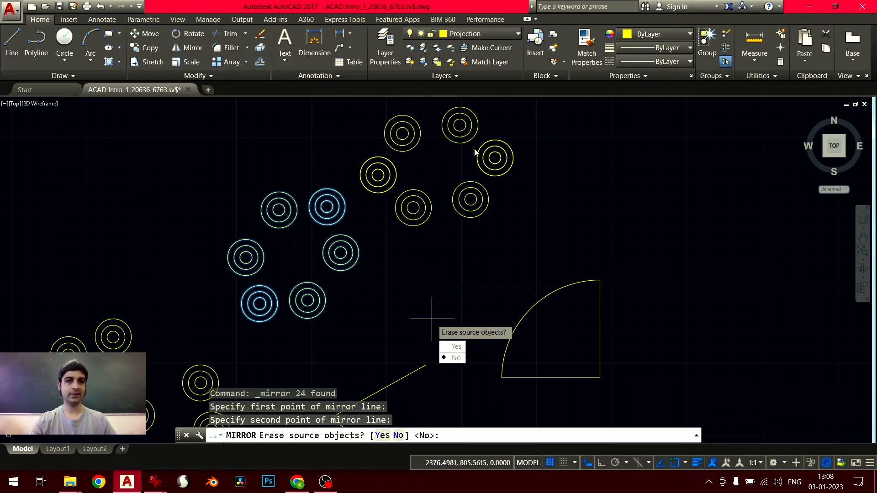
click(456, 359)
- Mirror both rings of circle sets and the quarter-circle's arc across a rising diagonal line above them, keeping the source objects
mouse_move(376, 247)
middle_down()
mouse_move(361, 293)
mouse_move(382, 218)
mouse_move(362, 298)
mouse_move(342, 318)
middle_up()
click(522, 141)
click(258, 326)
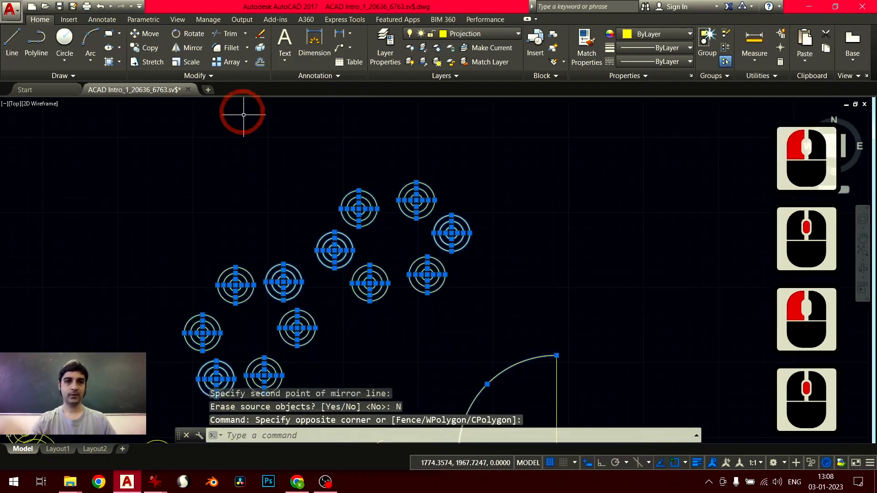
click(199, 52)
scroll(251, 238, up, 2)
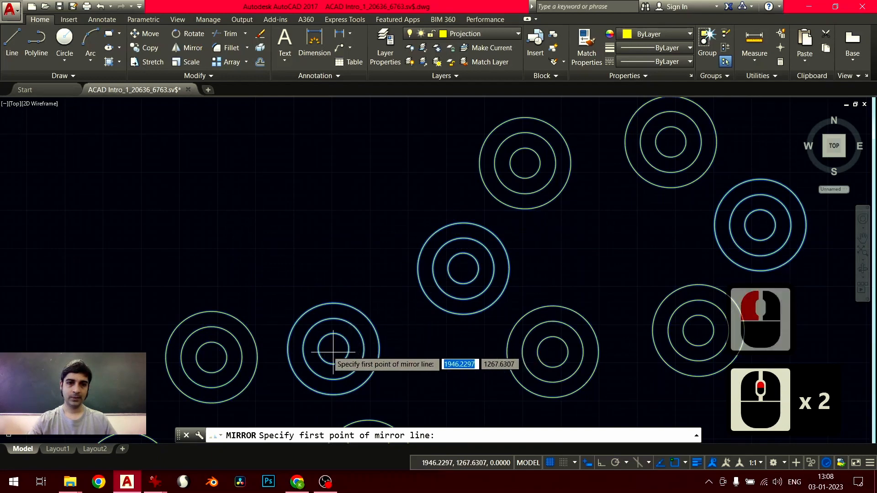
click(182, 323)
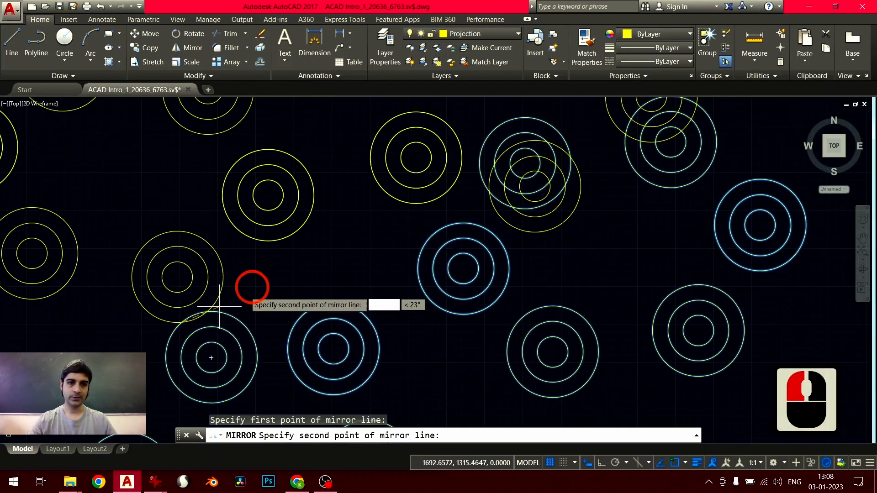
click(505, 123)
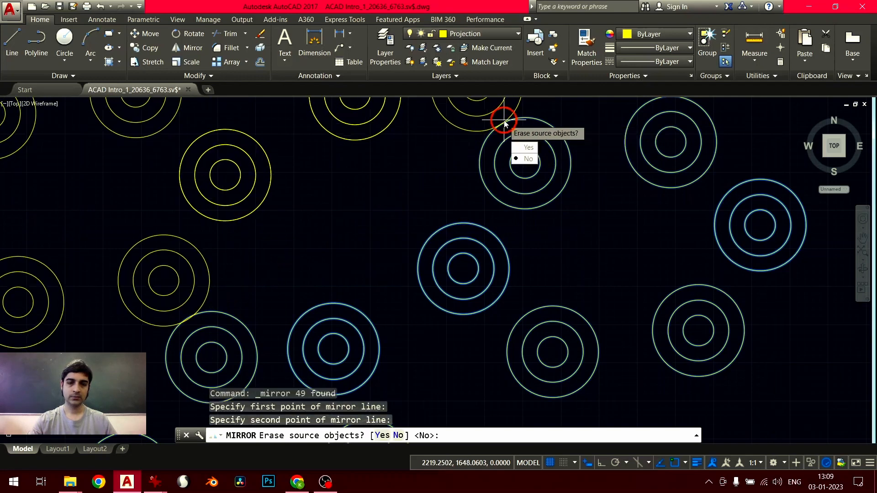
scroll(391, 276, down, 3)
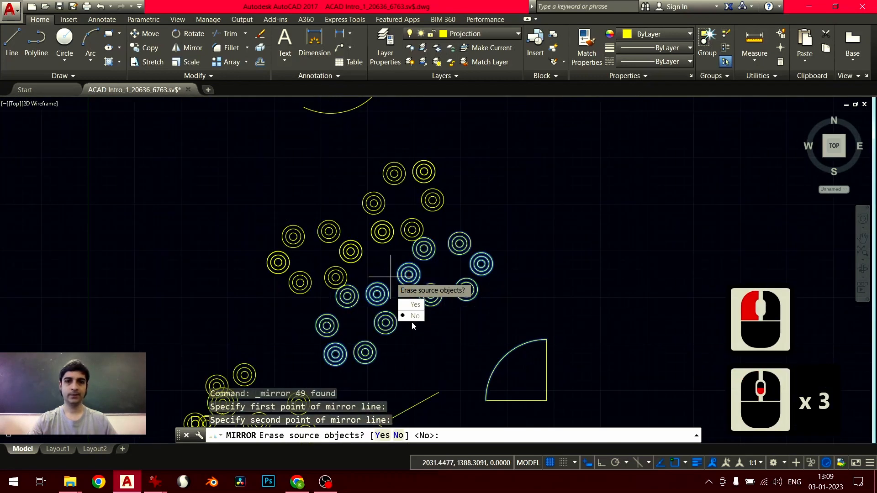
click(410, 316)
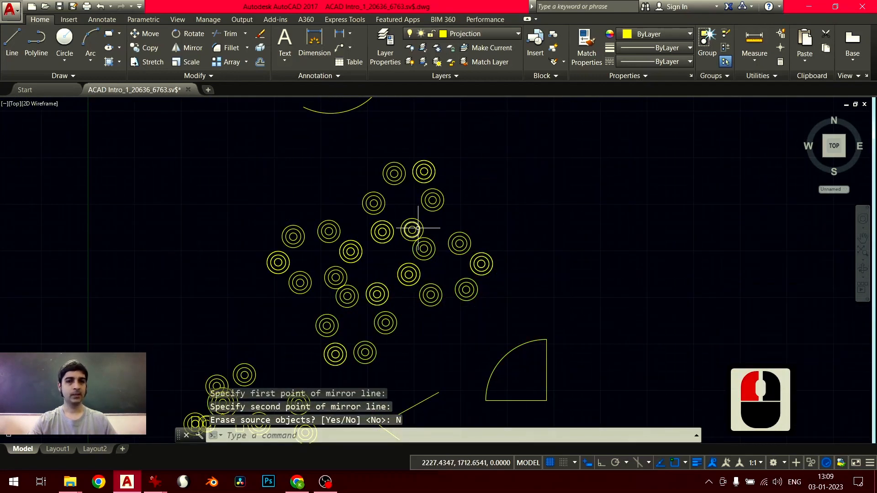
- Draw three connected lines beside the quarter circle, with the last segment crossing the first one
mouse_move(417, 228)
middle_down()
mouse_move(405, 262)
mouse_move(450, 226)
middle_up()
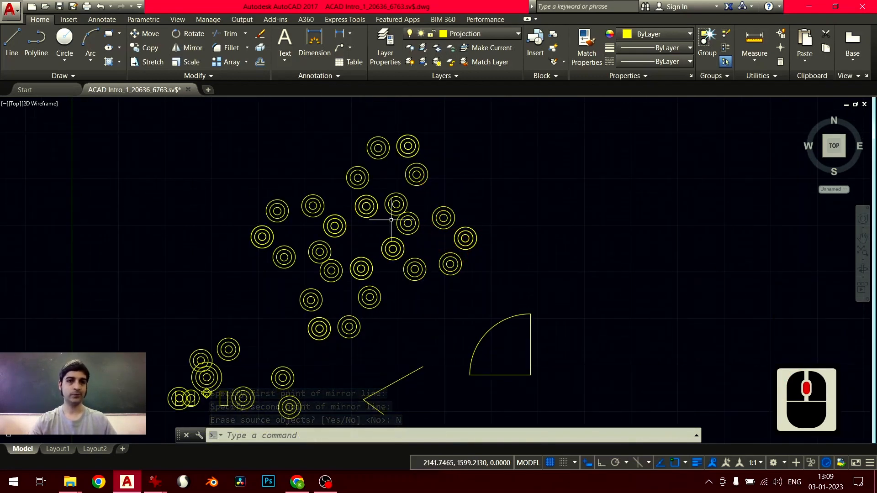
middle_drag(507, 287, 409, 256)
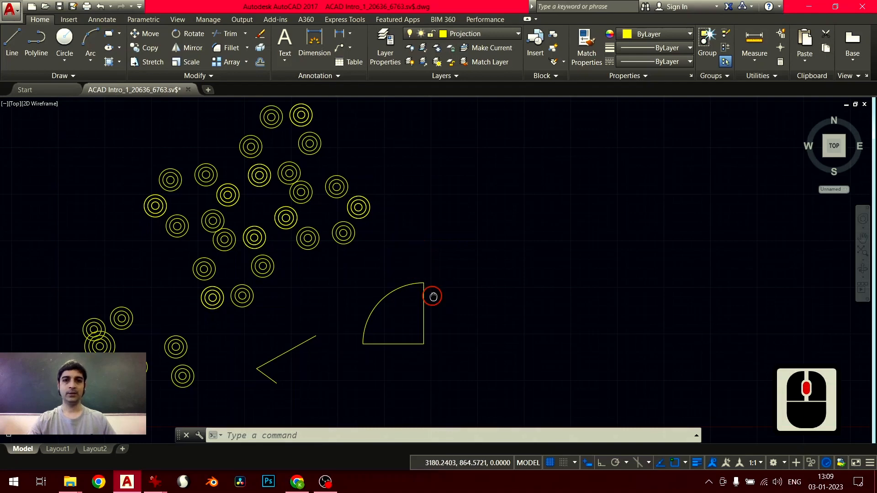
scroll(366, 272, up, 2)
mouse_move(434, 296)
middle_down()
mouse_move(380, 260)
mouse_move(327, 275)
middle_up()
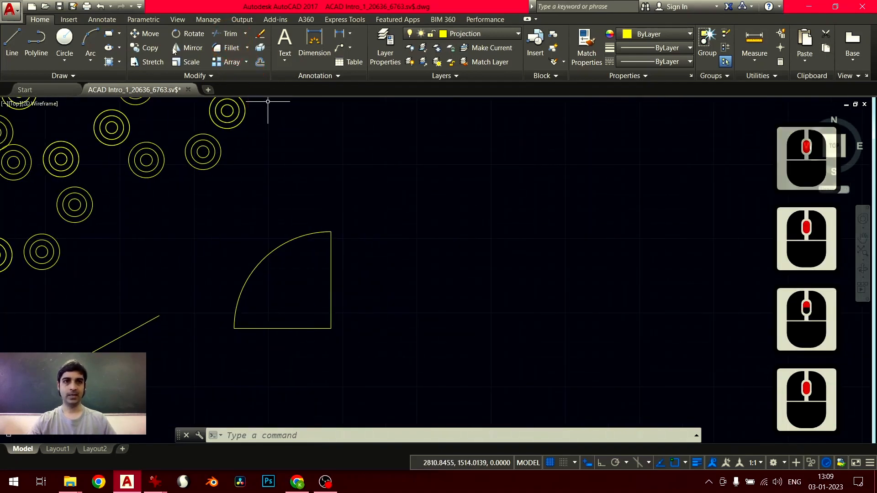
click(18, 45)
click(440, 177)
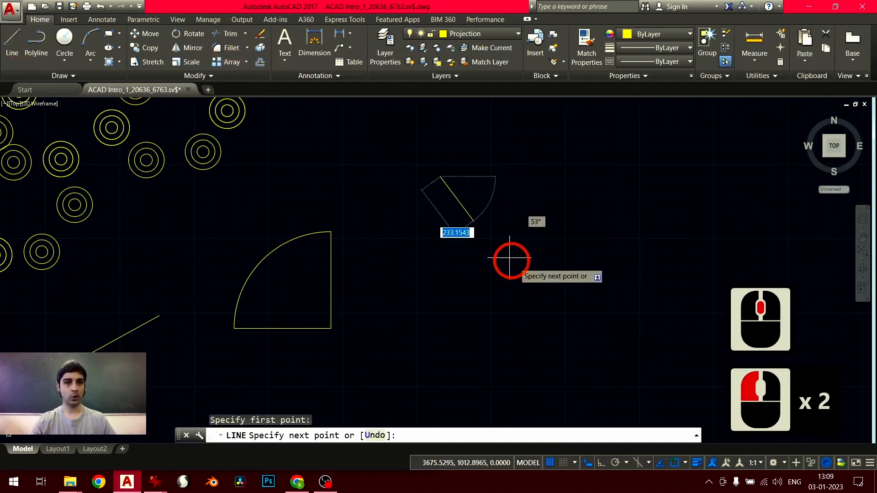
click(543, 286)
click(621, 146)
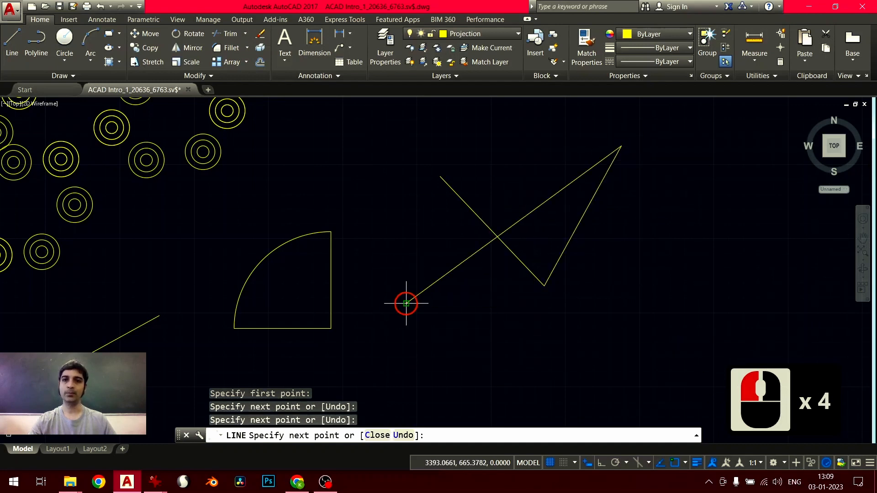
click(406, 302)
key(Return)
middle_drag(530, 302, 455, 340)
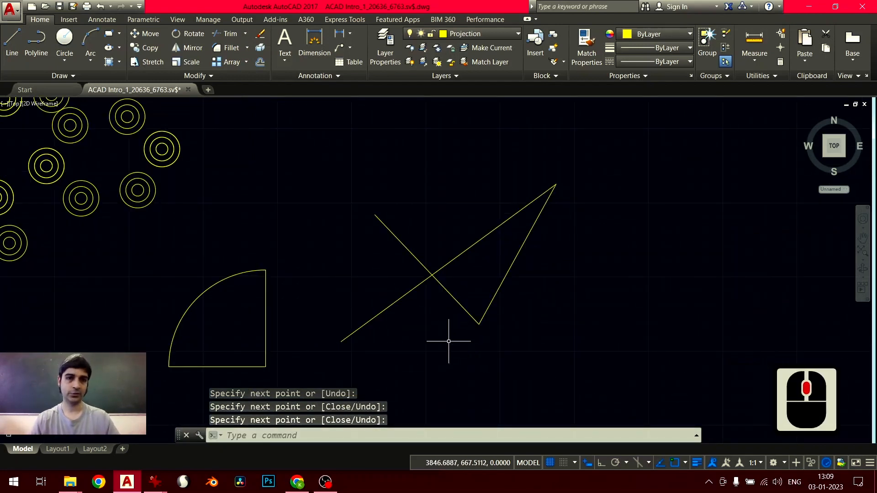
- Trim both overhanging line ends back to their crossing point to leave a closed triangle, using all objects as cutting edges
scroll(418, 324, up, 3)
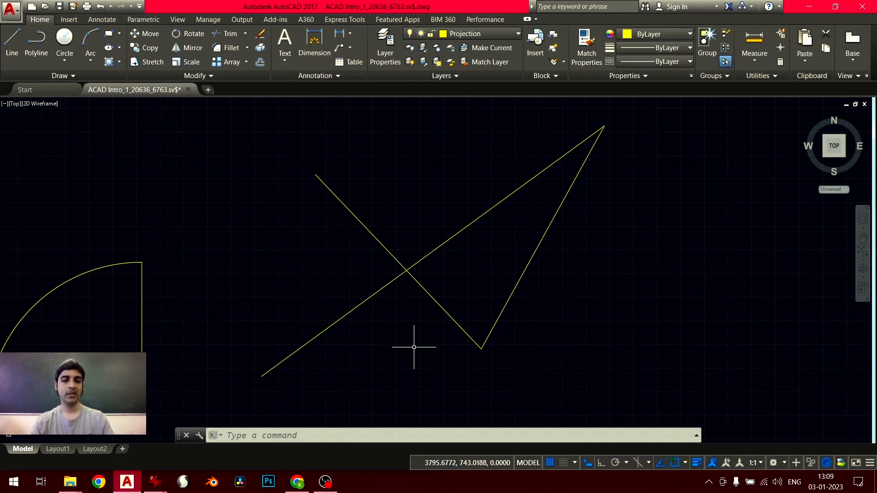
key(ctrl+a)
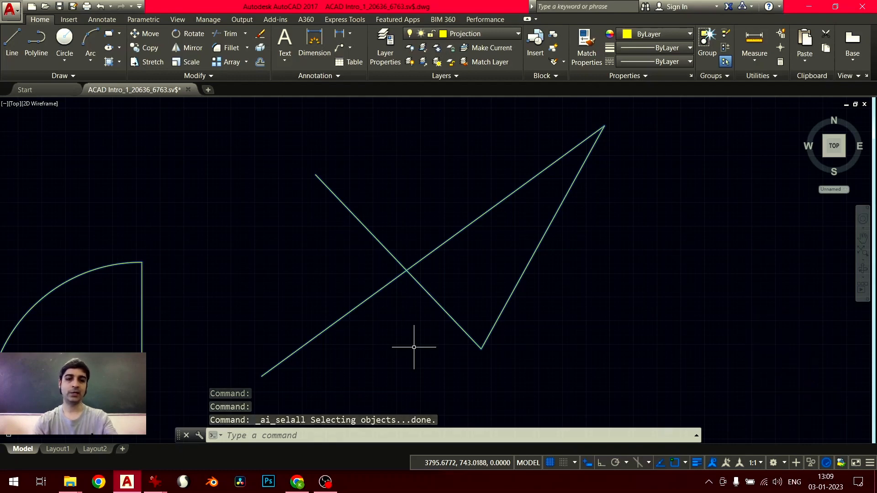
text(tr)
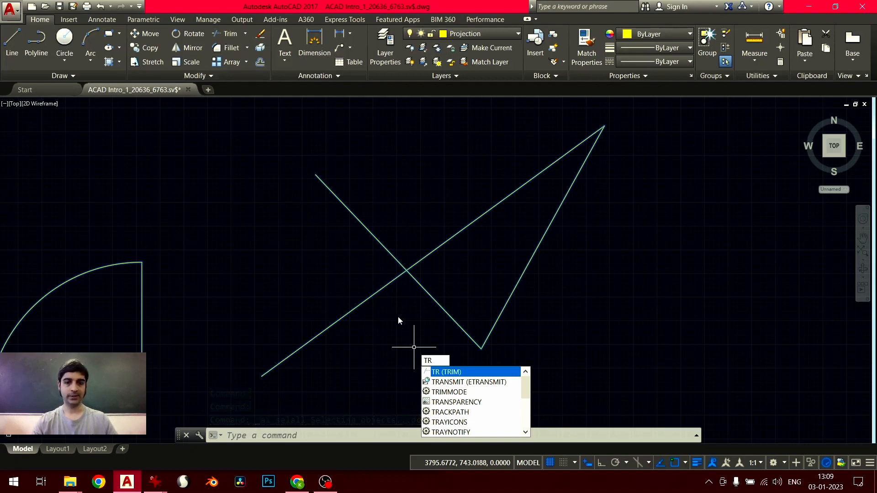
key(Return)
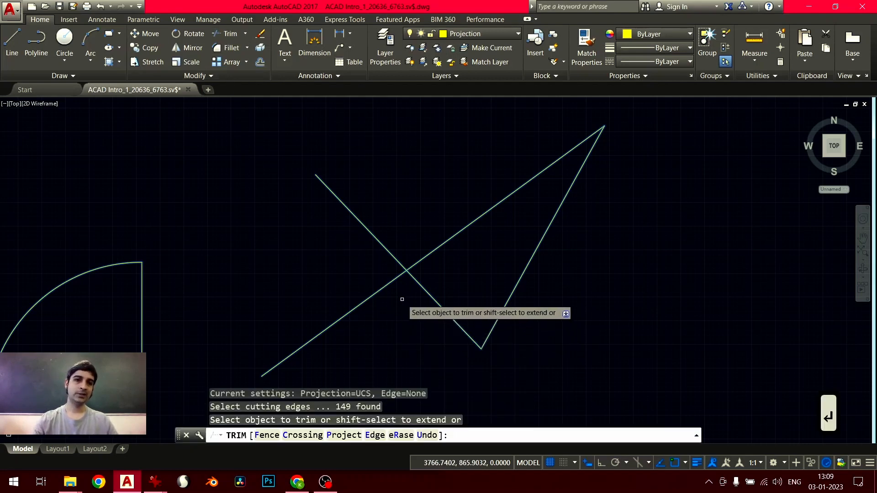
click(372, 297)
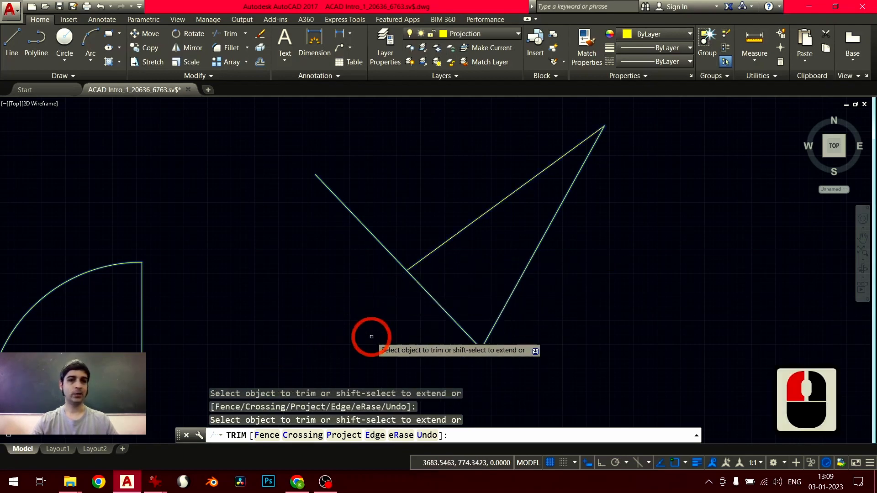
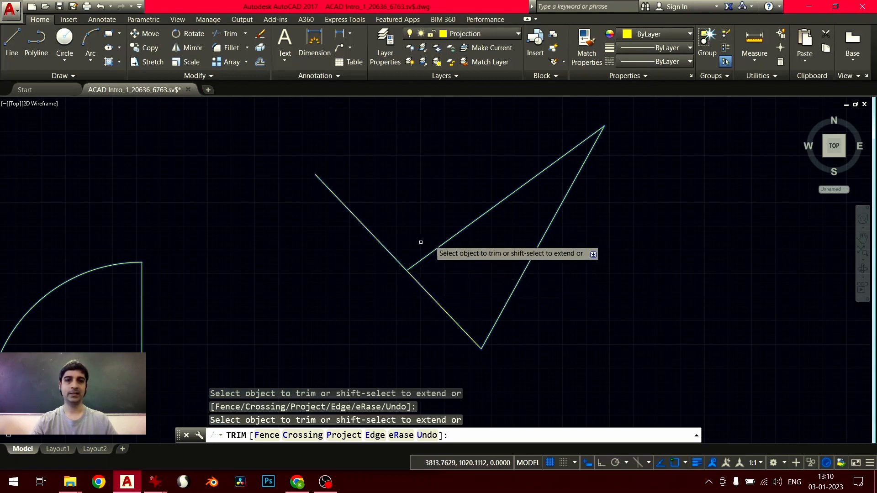
click(394, 254)
double_click(385, 251)
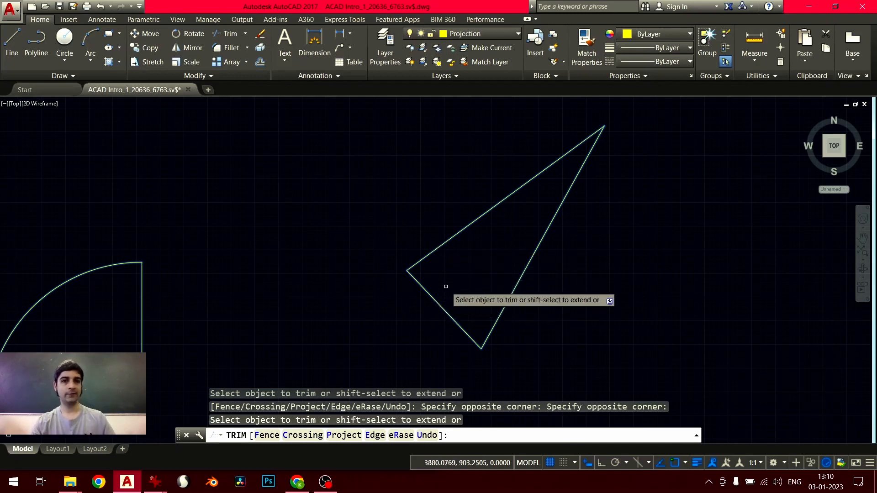
key(Escape)
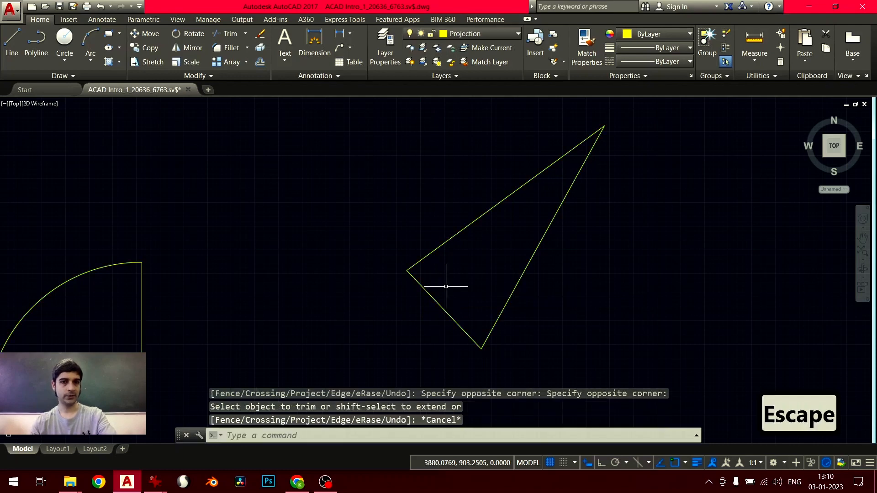
- Erase the triangle's upper slanted side
click(464, 229)
click(463, 235)
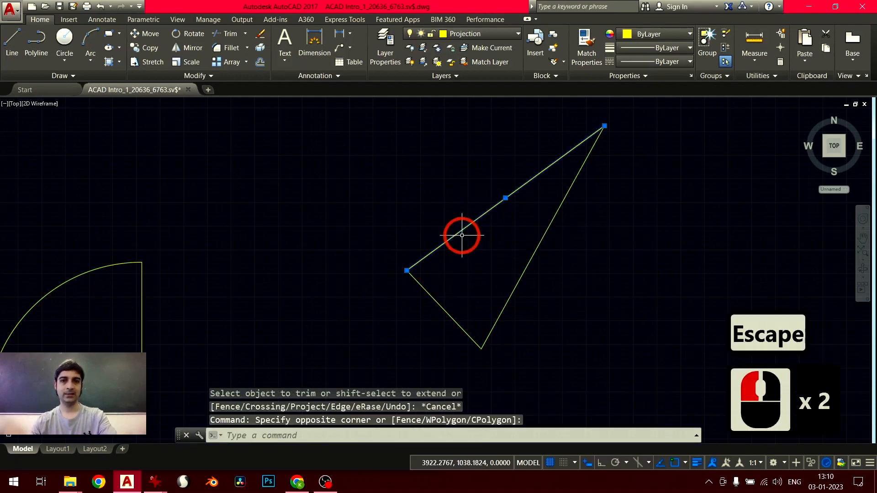
key(Delete)
- Draw a circle by center and radius in the empty area beyond the two remaining triangle lines
scroll(441, 307, down, 3)
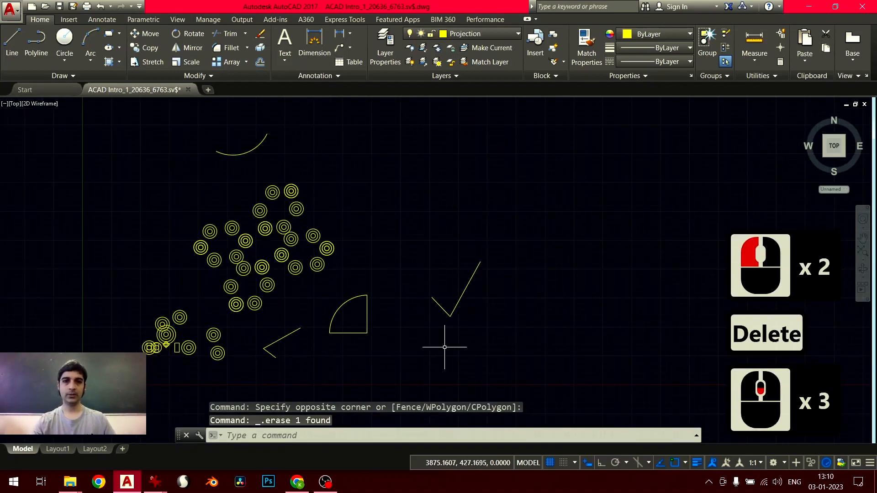
mouse_move(445, 348)
middle_down()
mouse_move(494, 282)
mouse_move(315, 352)
middle_up()
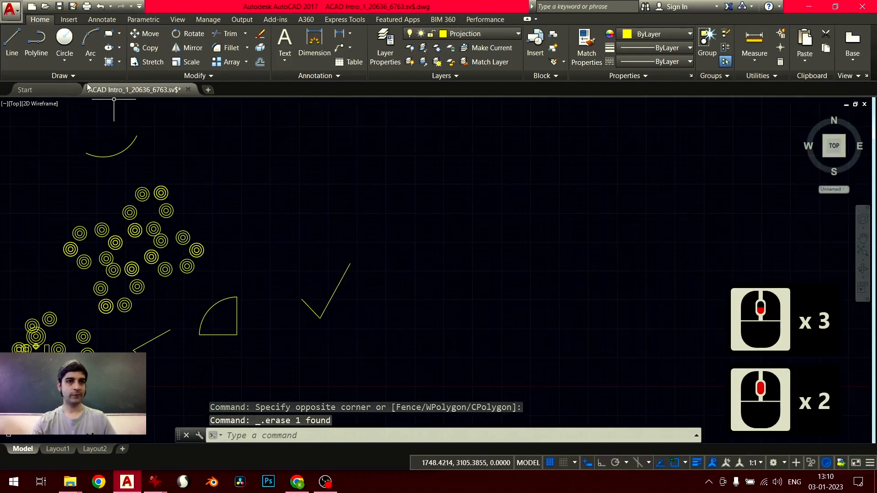
click(64, 39)
click(489, 229)
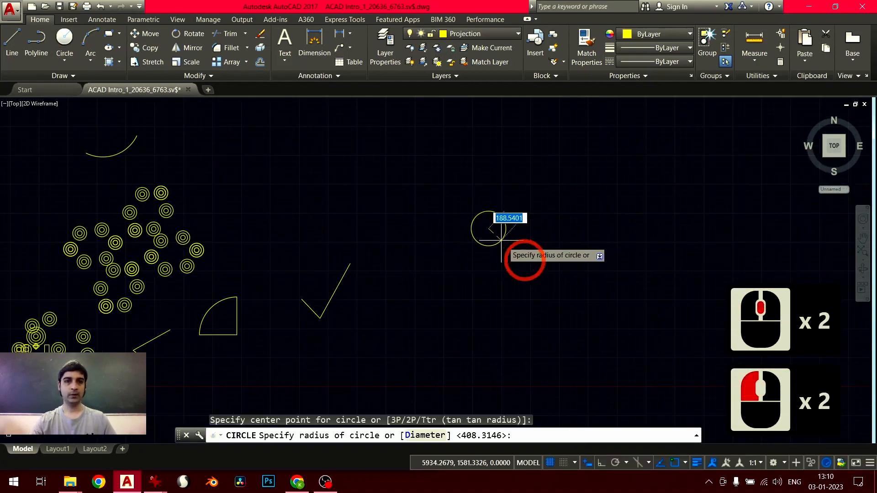
click(521, 250)
mouse_move(494, 270)
middle_down()
mouse_move(288, 344)
mouse_move(391, 288)
middle_up()
scroll(289, 344, up, 2)
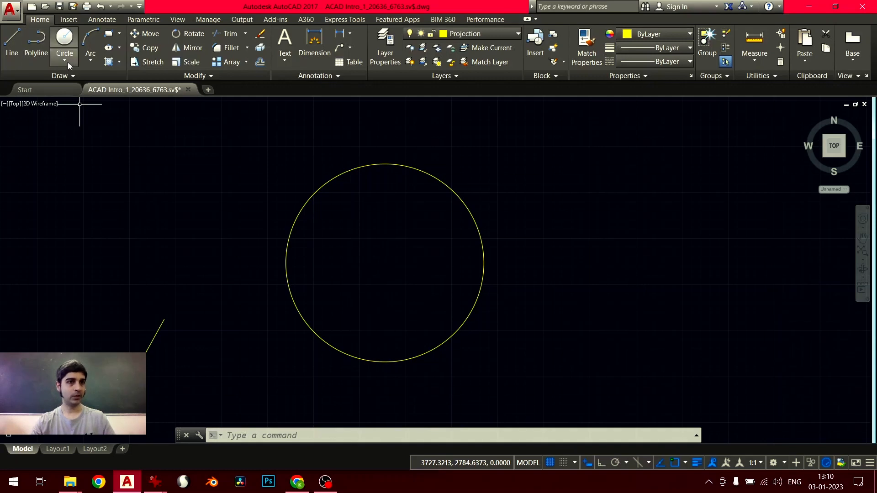
- Draw a horizontal diameter line across the circle between its left and right quadrant points
click(90, 60)
click(88, 59)
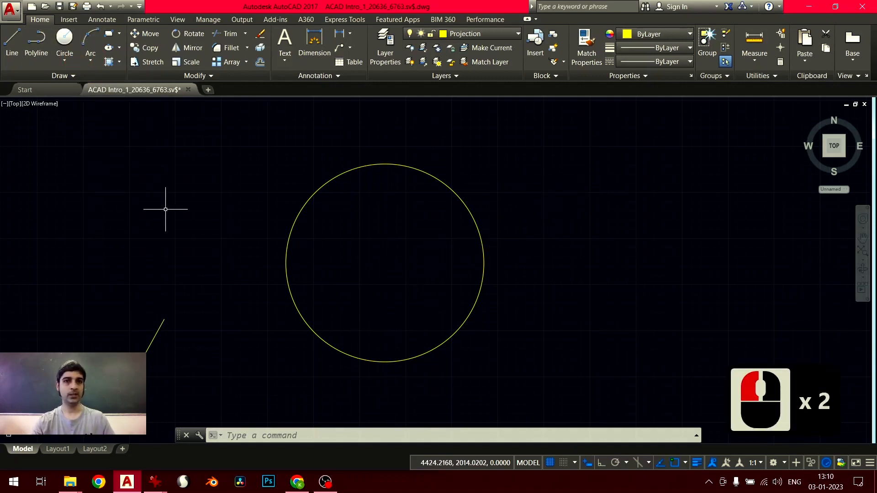
click(12, 43)
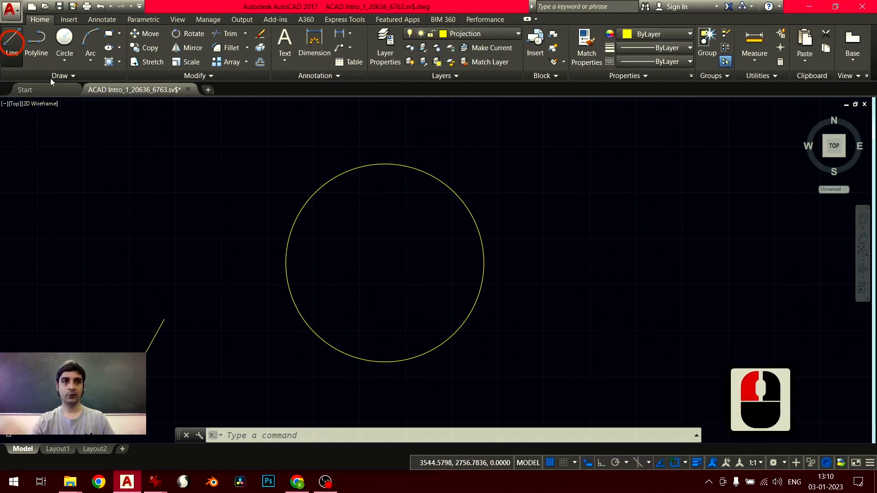
click(286, 262)
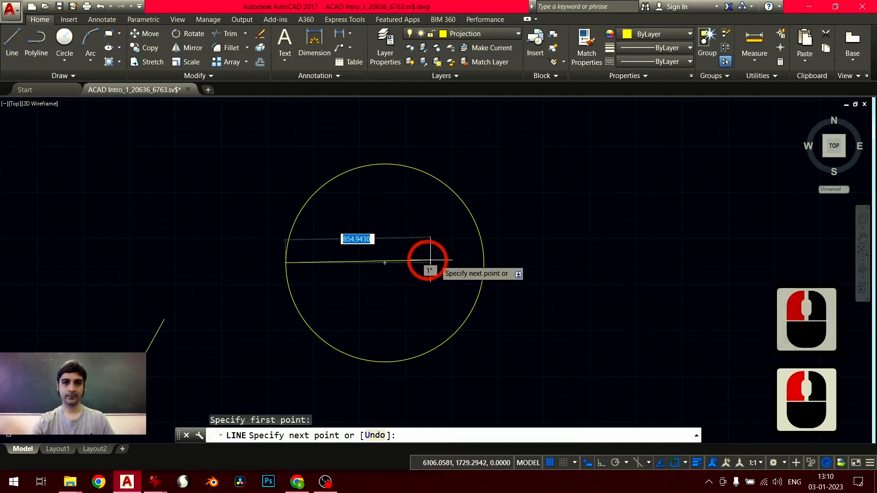
click(484, 263)
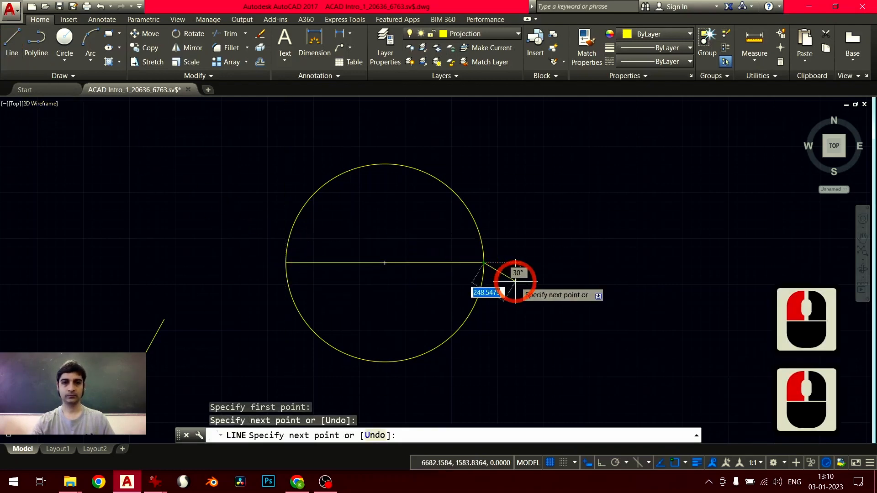
key(Return)
- Trim away the lower half of the circle below the diameter line, using all objects as cutting edges
key(ctrl+a)
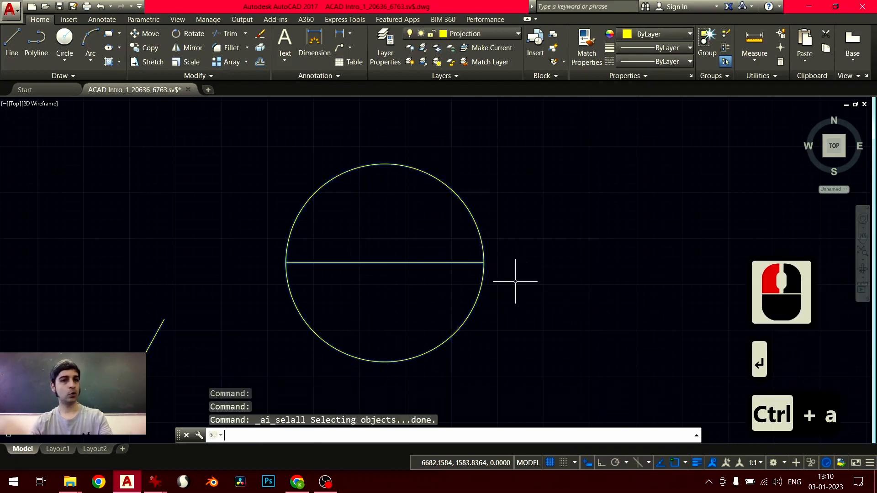
text(tr)
key(Return)
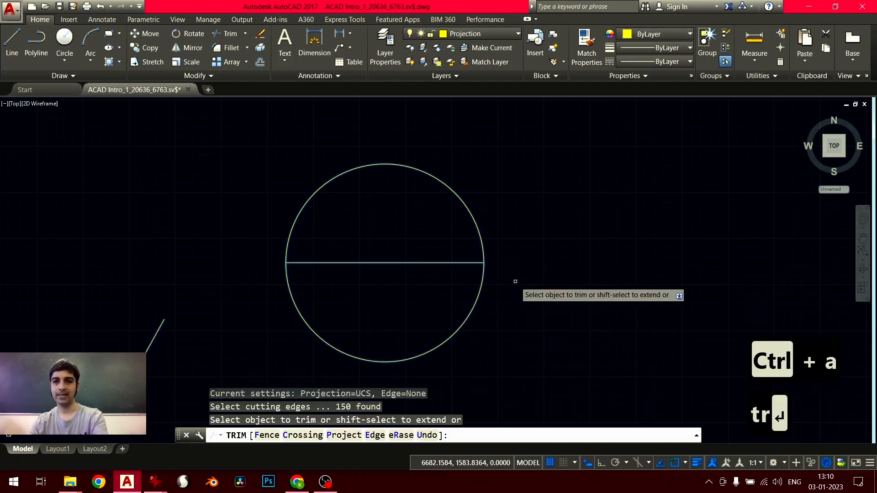
click(503, 276)
click(459, 301)
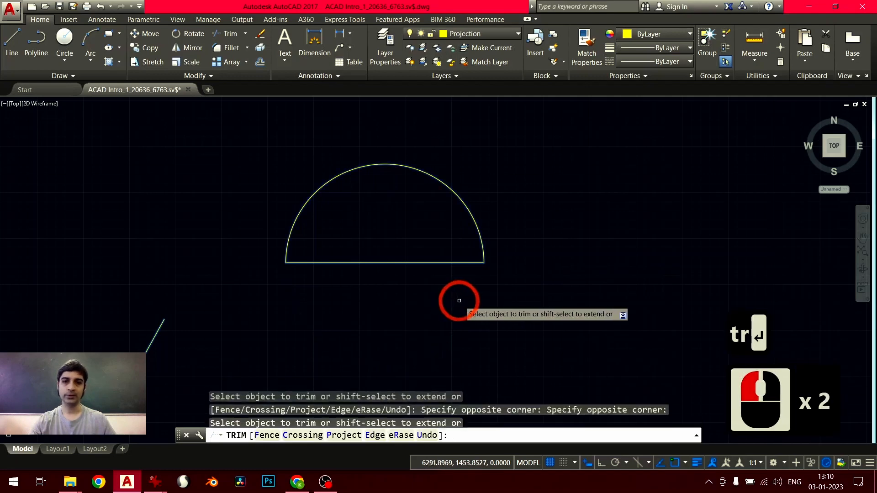
key(Return)
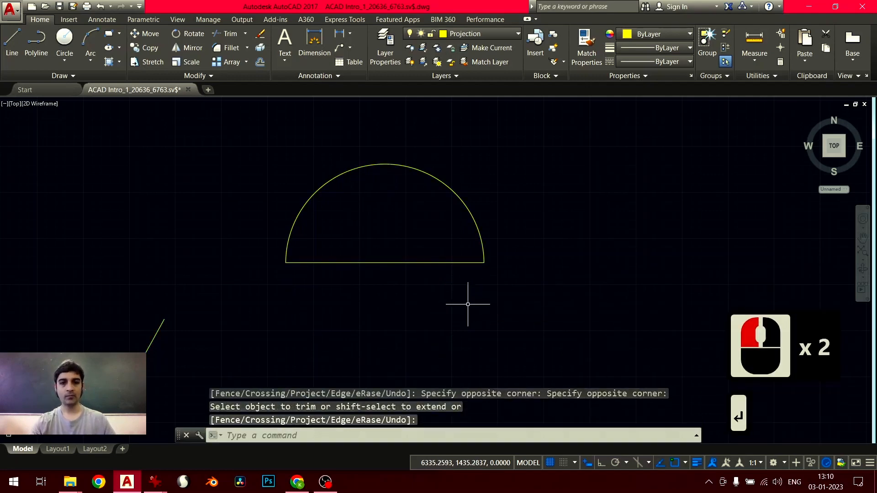
- Draw a vertical line from the diameter's midpoint up to the top of the semicircle
text(l)
key(Return)
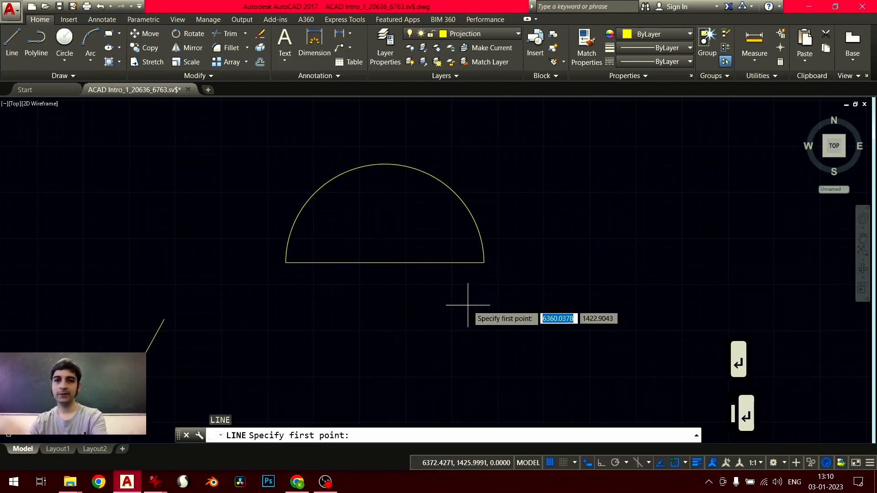
click(384, 263)
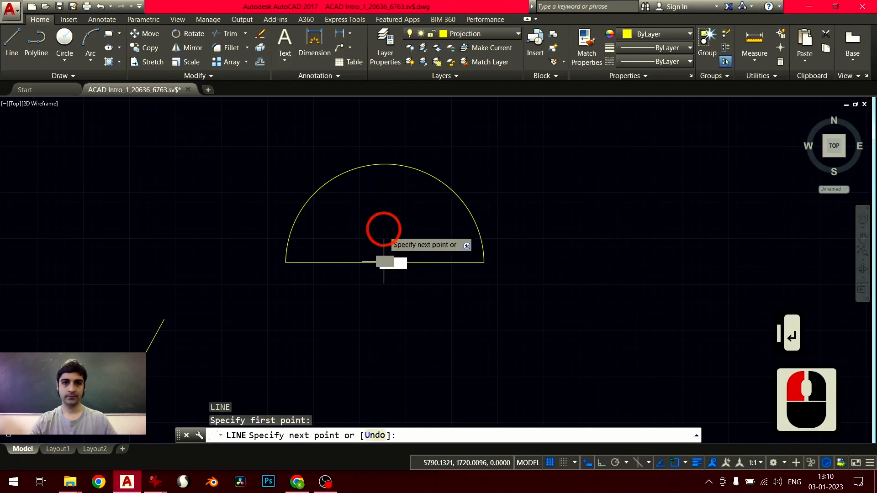
click(385, 164)
key(Escape)
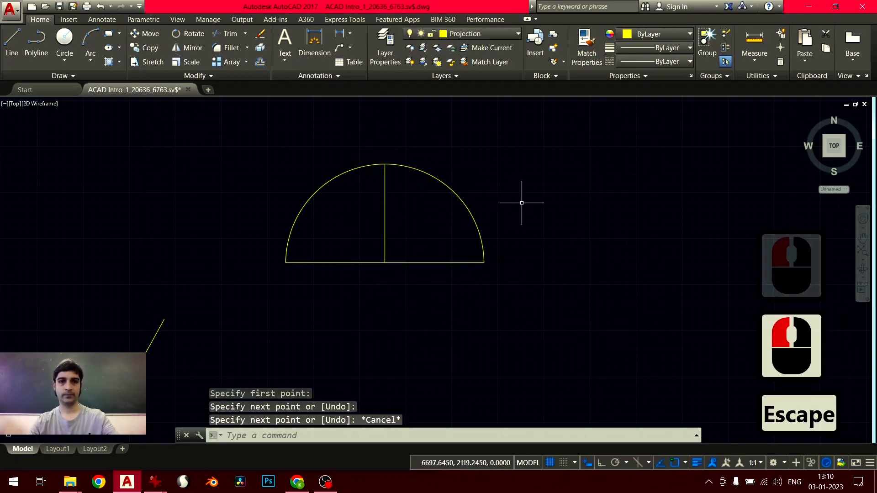
- Trim away the right half of the semicircle's arc and base to leave a quarter circle, using all objects as cutting edges
key(ctrl+a)
text(tr)
key(Return)
drag(534, 202, 459, 280)
key(Return)
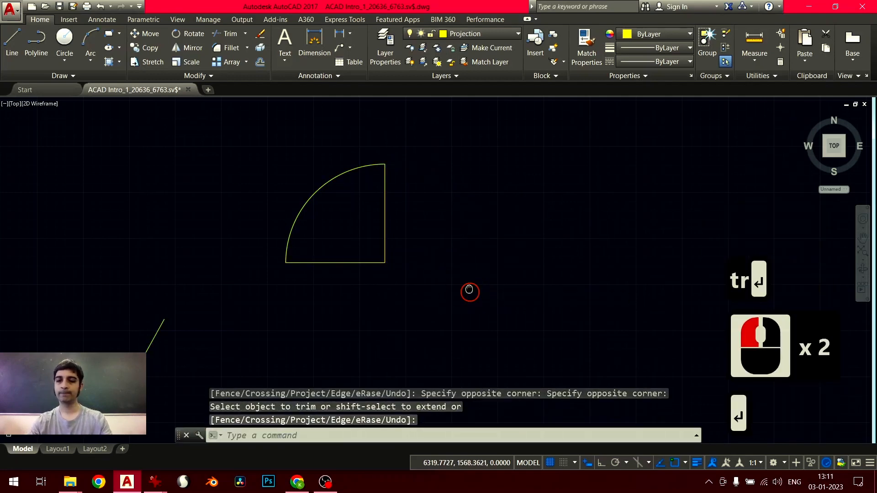
- Draw a line from the new quarter circle's corner to the midpoint of its arc
middle_drag(465, 274, 465, 306)
text(l)
key(Return)
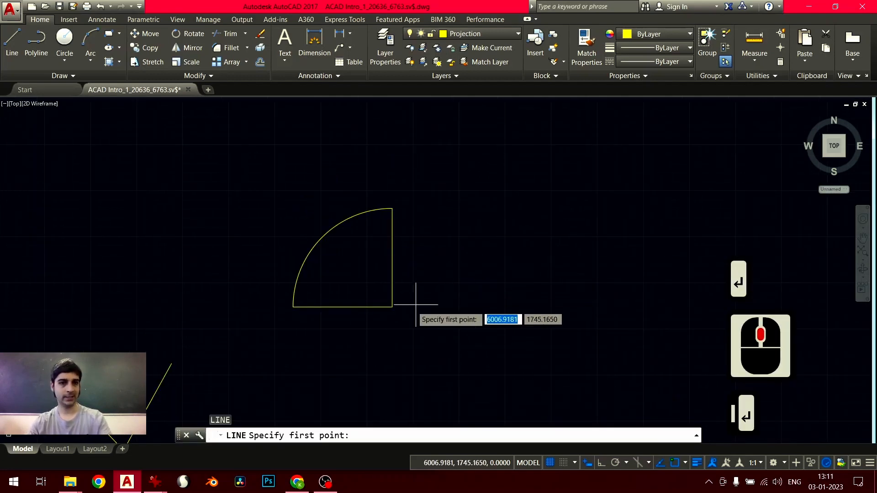
click(392, 307)
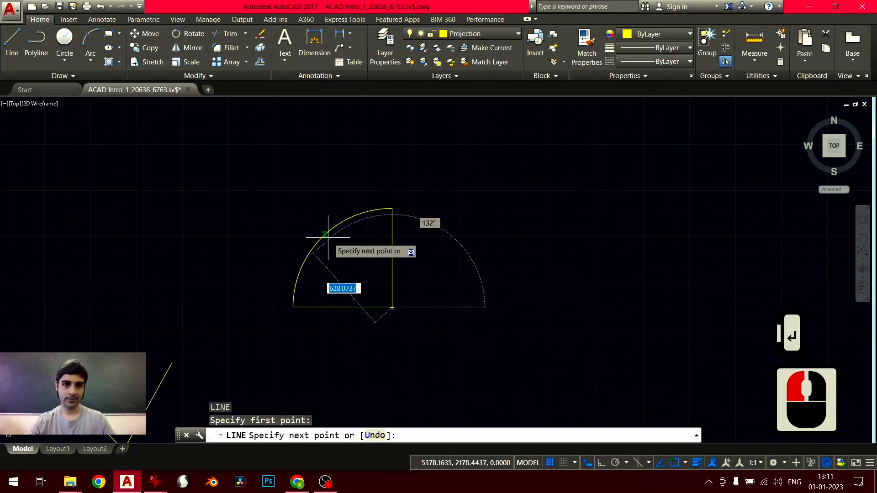
click(323, 238)
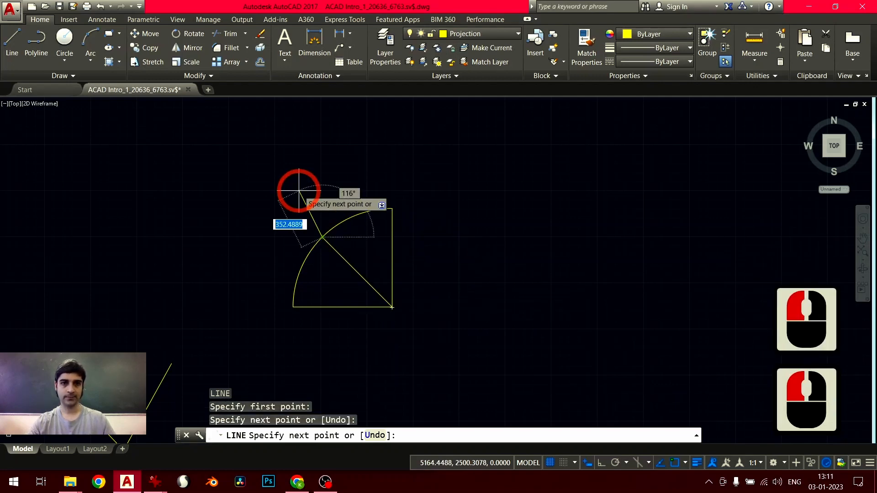
key(Return)
- Trim away the arc half between the diagonal and the vertical line of the quarter circle, using all objects as cutting edges
key(ctrl+a)
text(tr)
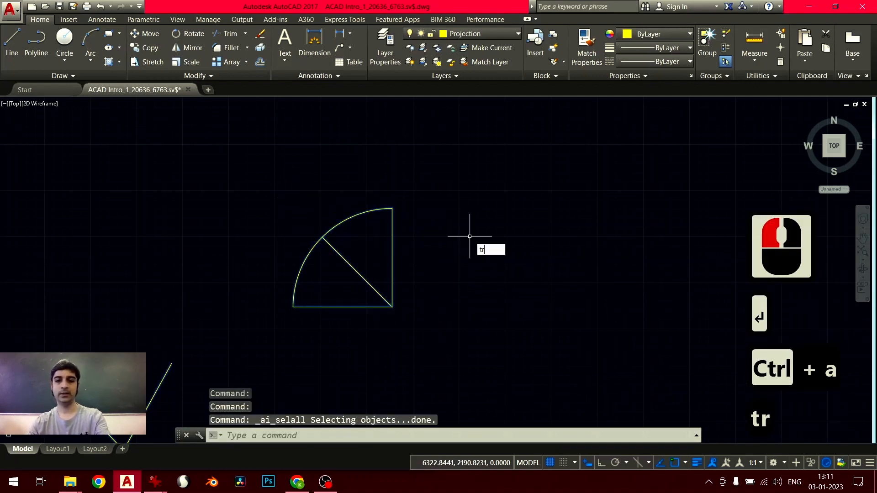
key(Return)
click(402, 202)
click(370, 235)
key(Return)
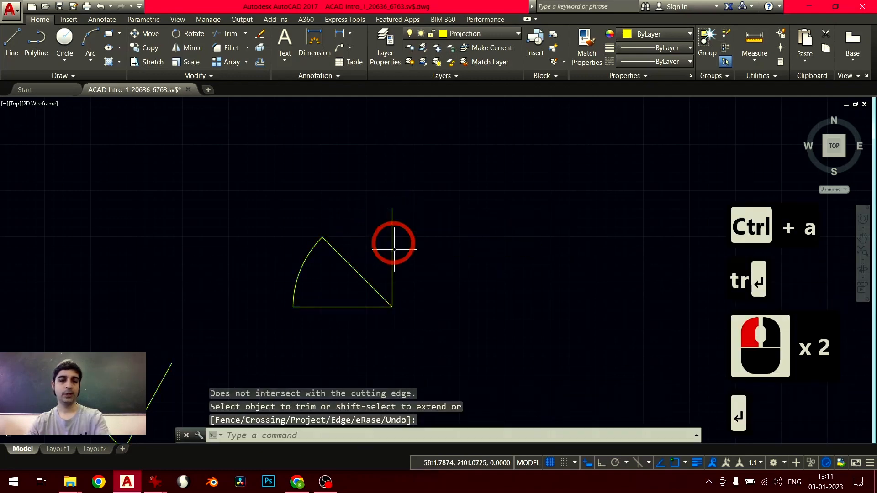
- Delete the leftover vertical line beside the eighth-circle sector
click(392, 237)
click(387, 240)
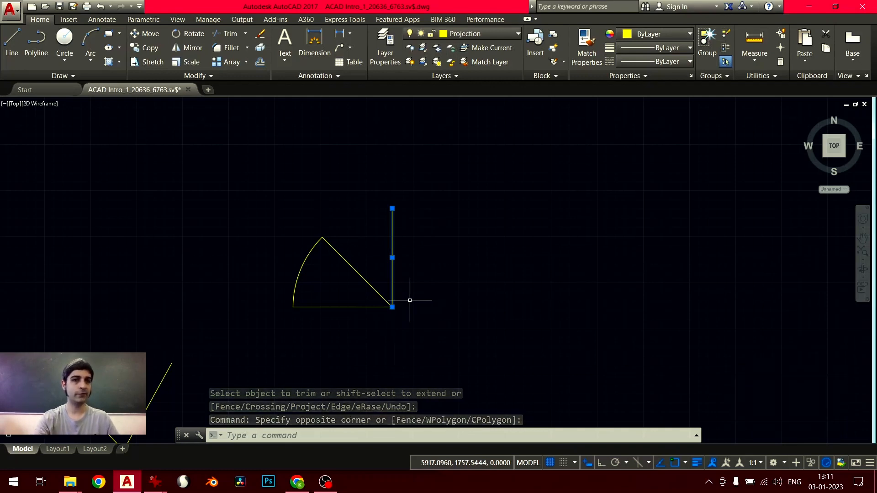
key(Delete)
scroll(410, 300, up, 3)
scroll(347, 285, down, 3)
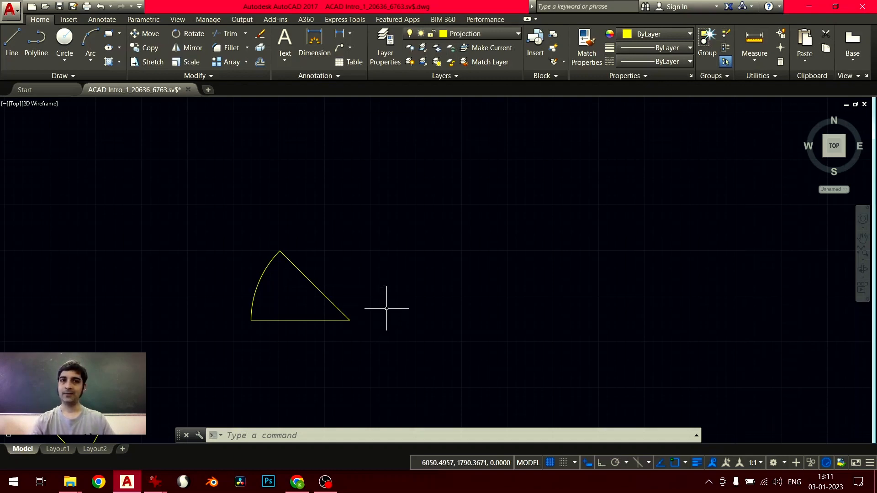
- Draw a long diagonal line sloping down to the right in the empty space right of the eighth-circle sector
middle_drag(366, 274, 294, 288)
middle_click(294, 288)
middle_click(294, 288)
middle_drag(284, 347, 402, 306)
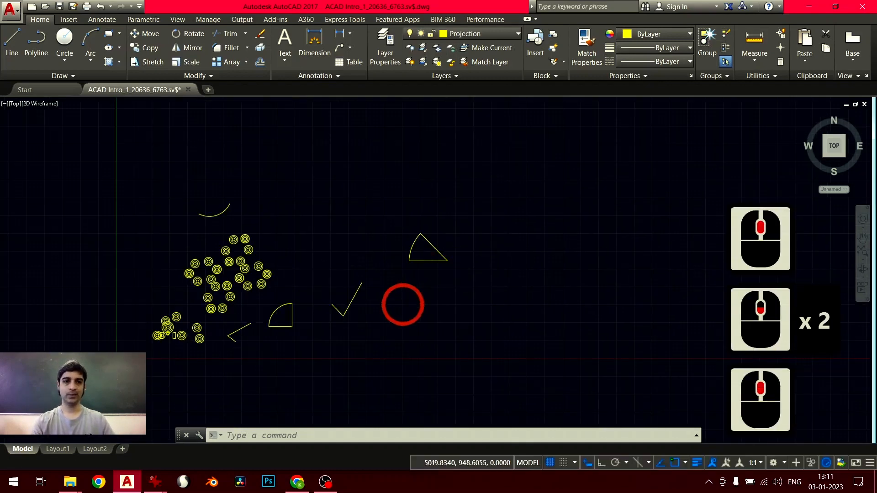
scroll(398, 307, up, 2)
scroll(395, 309, up, 2)
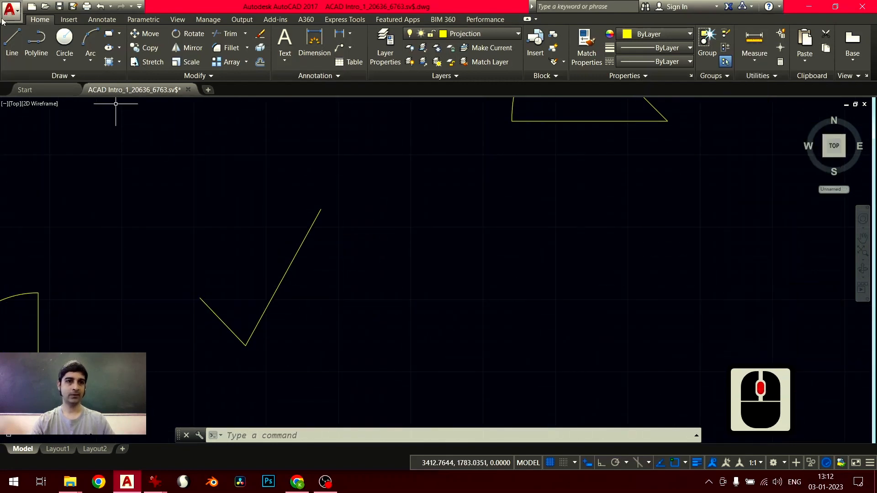
click(29, 48)
scroll(407, 299, down, 3)
middle_drag(614, 160, 229, 161)
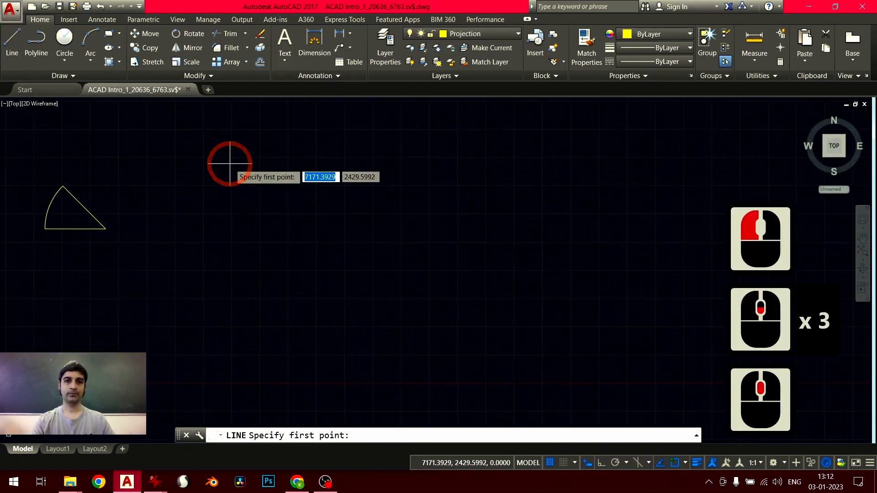
click(230, 163)
click(460, 354)
key(Return)
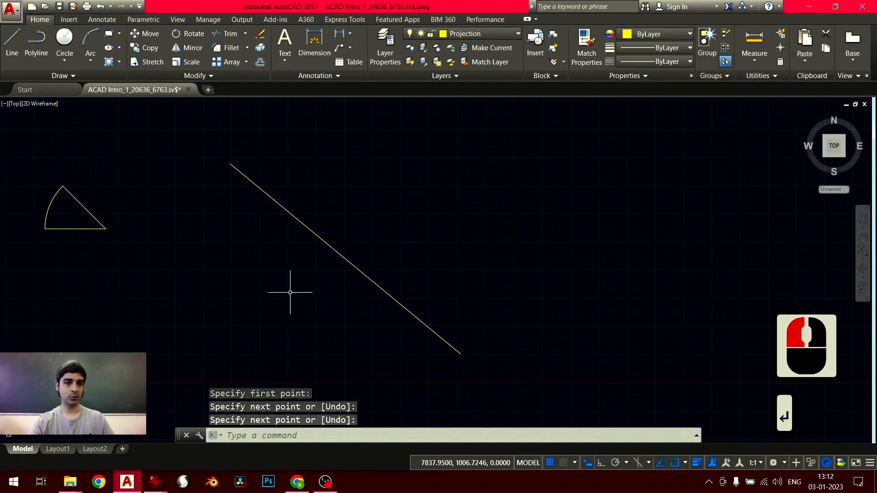
- Offset the diagonal line by 10 toward its upper-right side
click(380, 230)
click(317, 268)
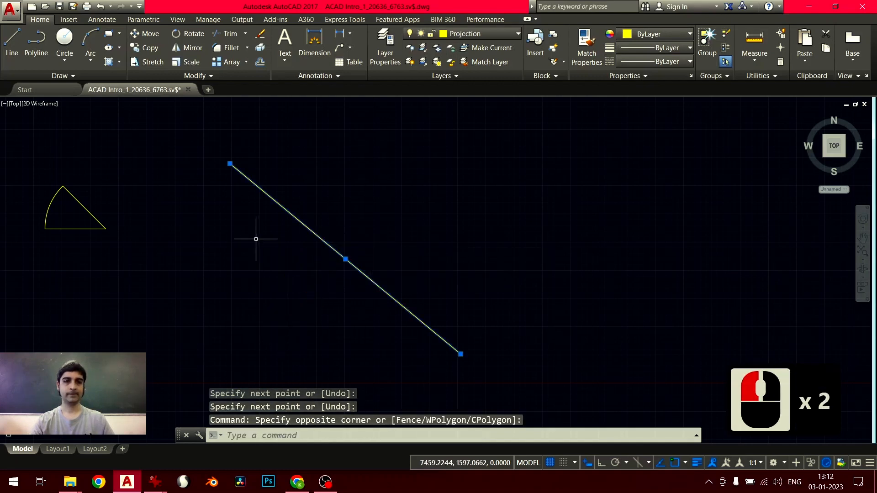
click(259, 63)
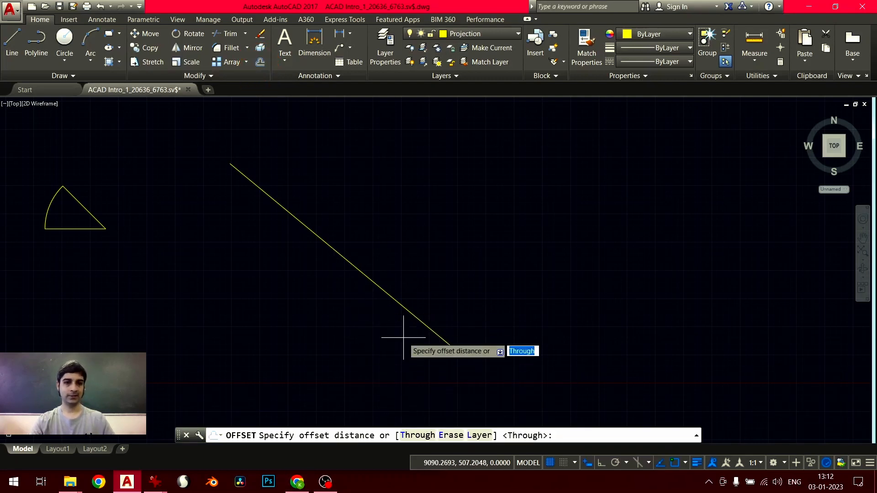
key(Return)
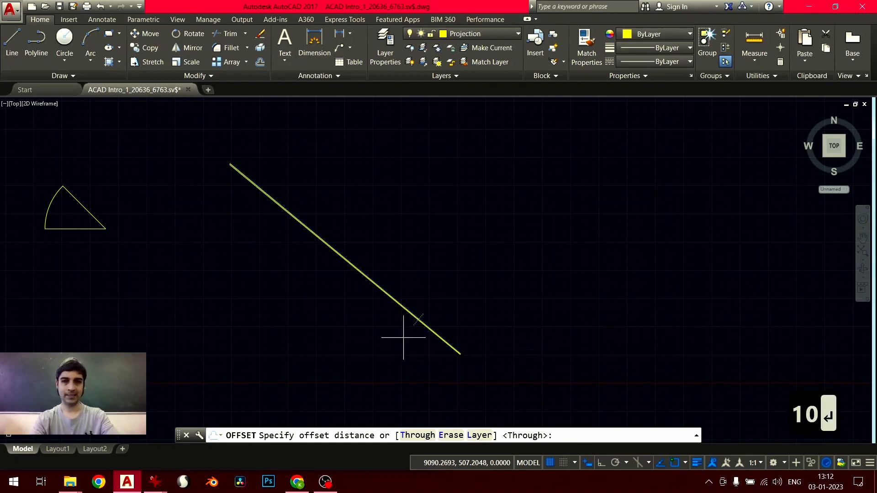
scroll(408, 338, up, 4)
middle_drag(475, 296, 396, 396)
scroll(413, 329, up, 4)
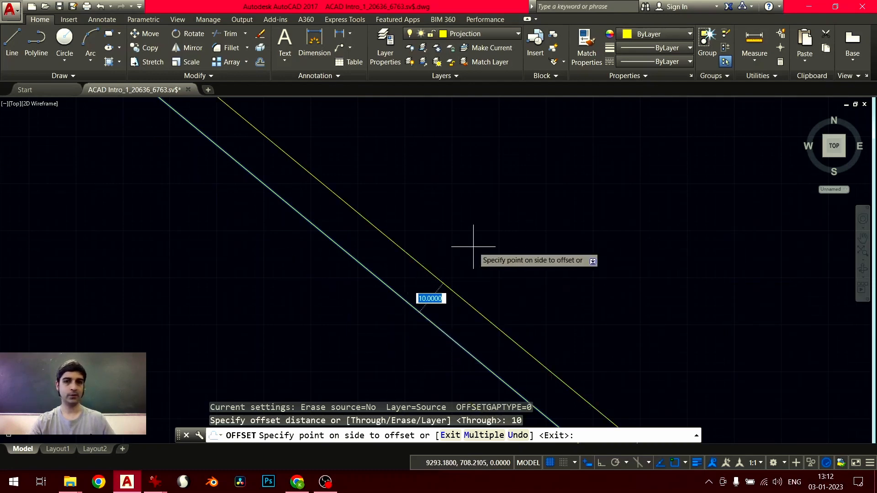
click(472, 278)
- Offset three more parallel lines on the upper-right side, each 10 from the previous line
click(464, 293)
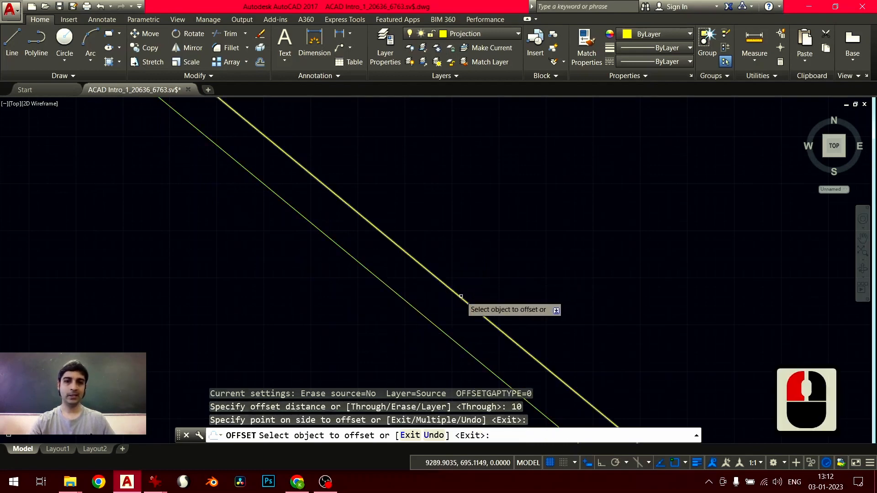
click(491, 271)
click(490, 270)
click(490, 268)
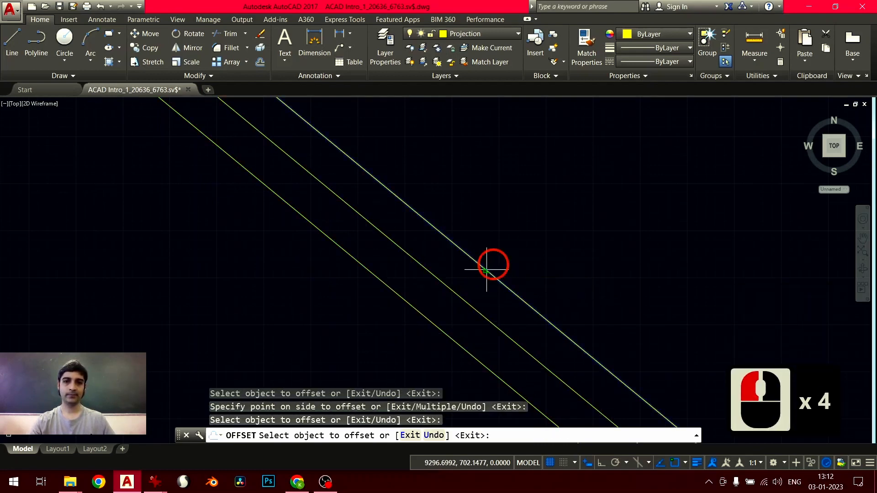
click(513, 251)
click(520, 249)
click(545, 221)
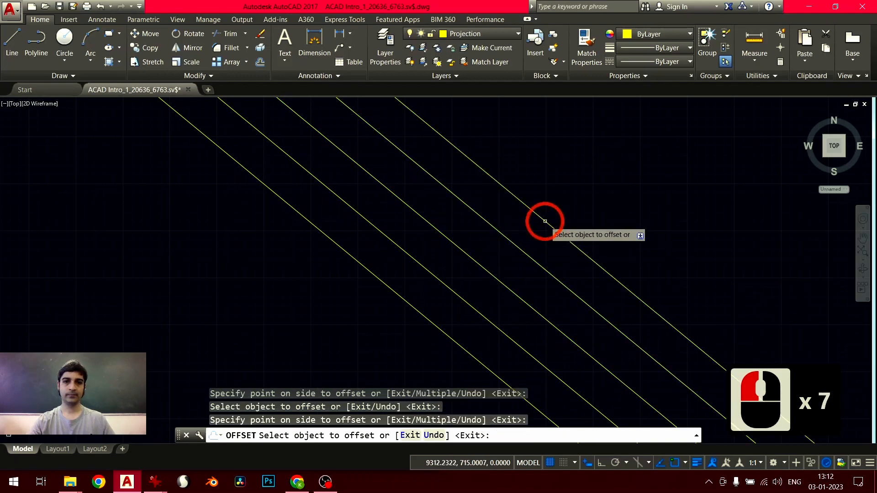
- Offset two parallel lines at a distance of 10 on the lower-left side and finish the Offset command
click(419, 313)
click(397, 336)
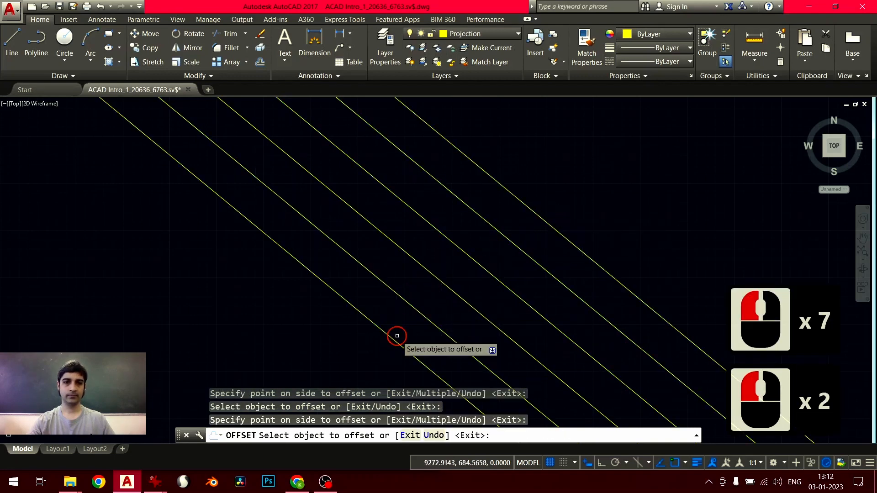
click(394, 339)
click(345, 363)
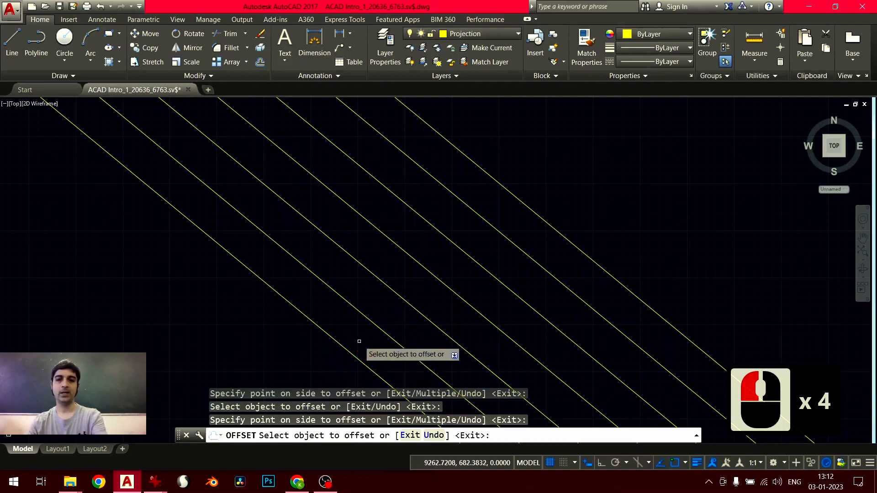
scroll(359, 342, down, 8)
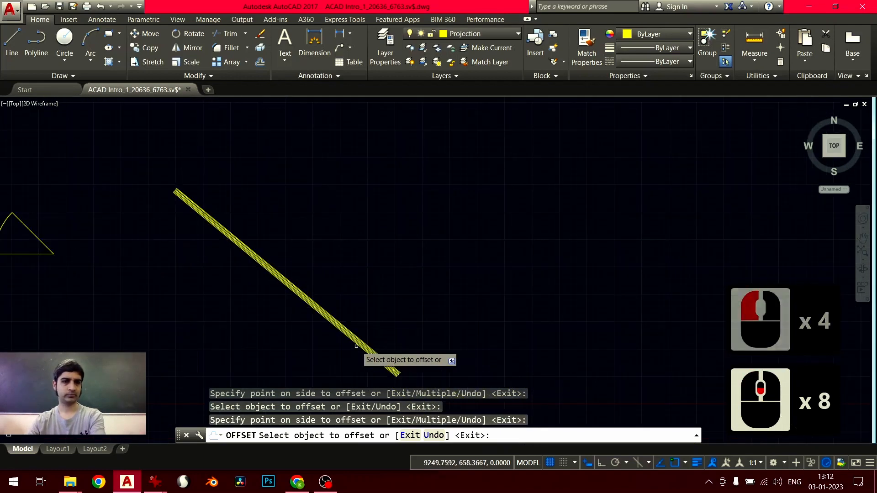
key(Return)
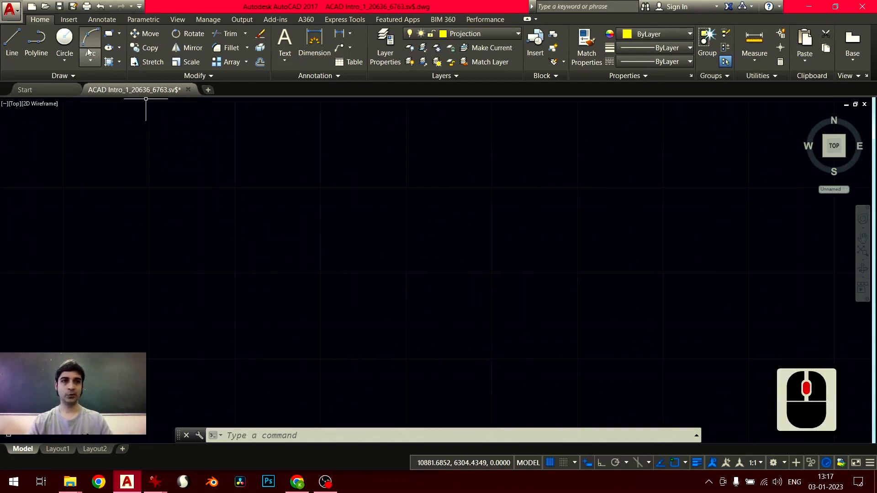
- Draw a large circle with a radius of about 1660 in an empty area and a smaller circle to its upper right
click(64, 40)
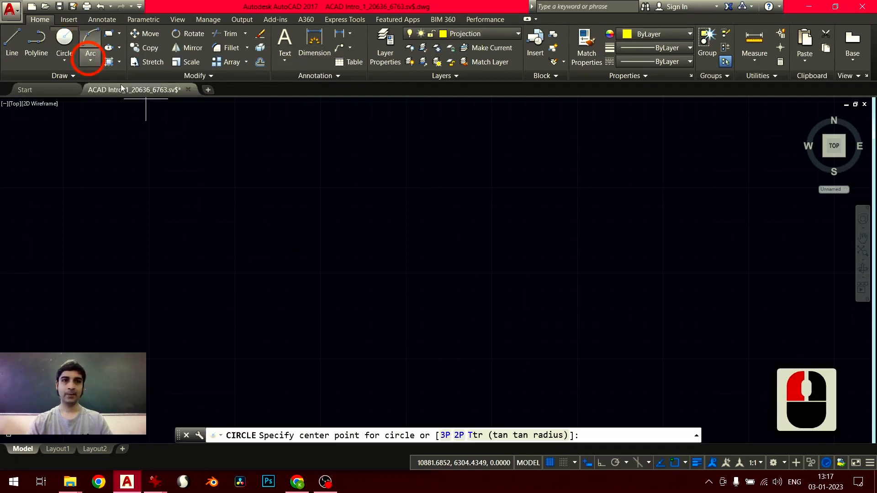
click(293, 199)
click(364, 264)
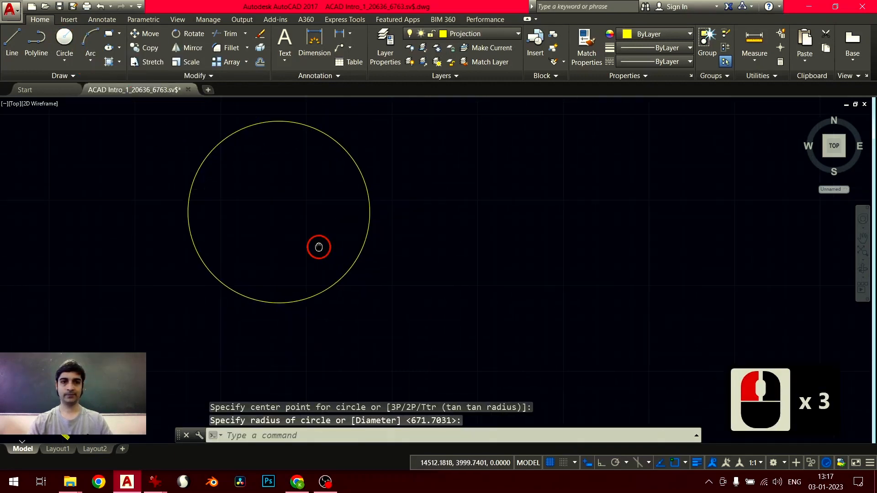
middle_drag(311, 202, 216, 245)
click(65, 48)
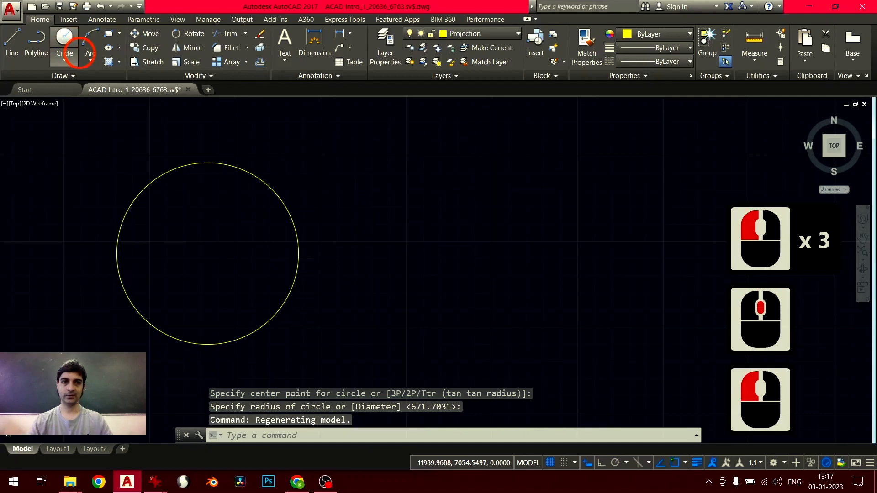
click(382, 177)
click(348, 213)
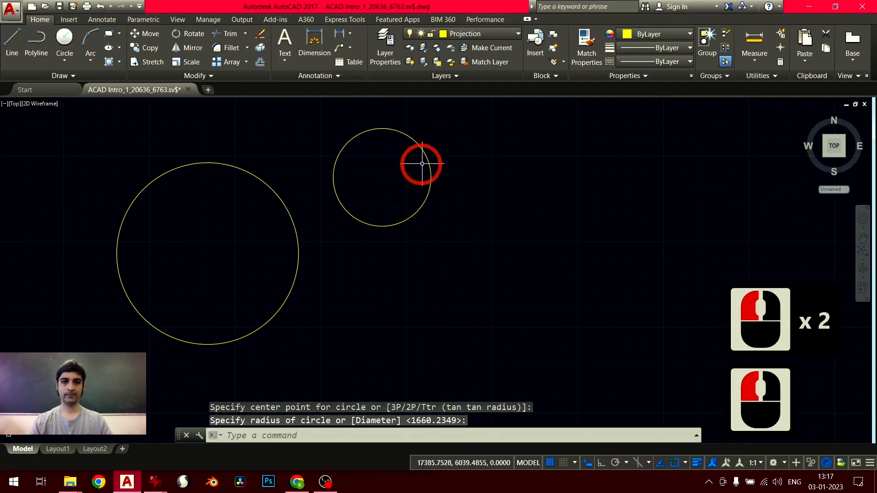
- Move the smaller circle by its centre to directly above the large circle's centre, so its lowest point meets that centre
click(408, 173)
click(210, 109)
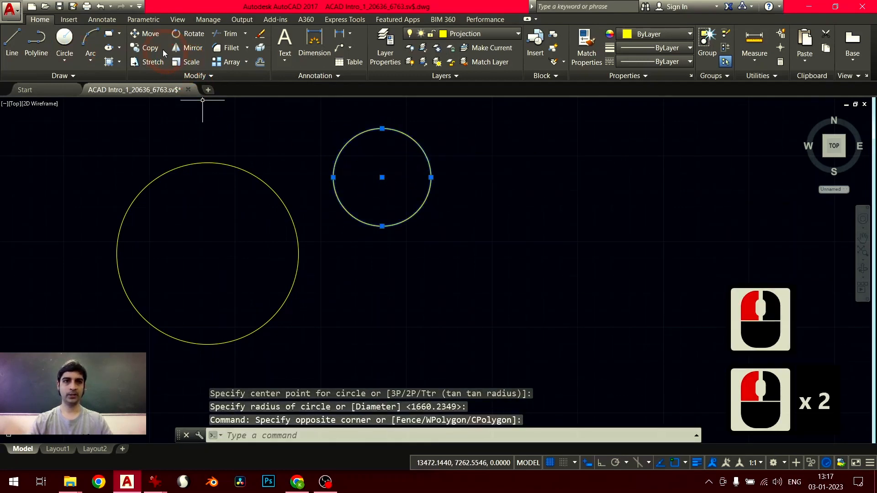
click(147, 34)
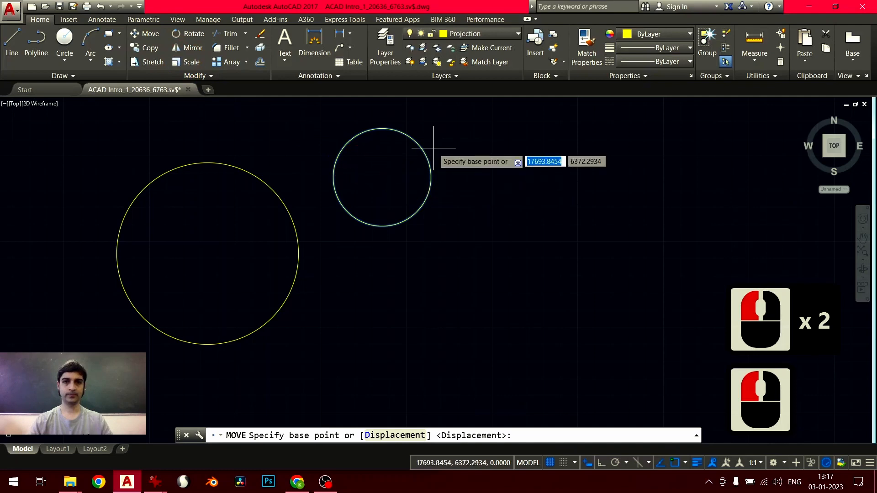
click(382, 178)
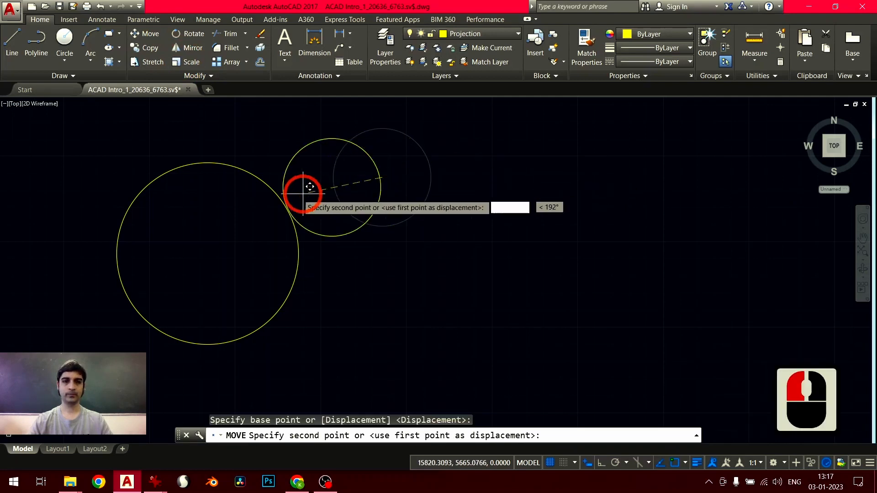
click(207, 205)
middle_drag(170, 167, 132, 192)
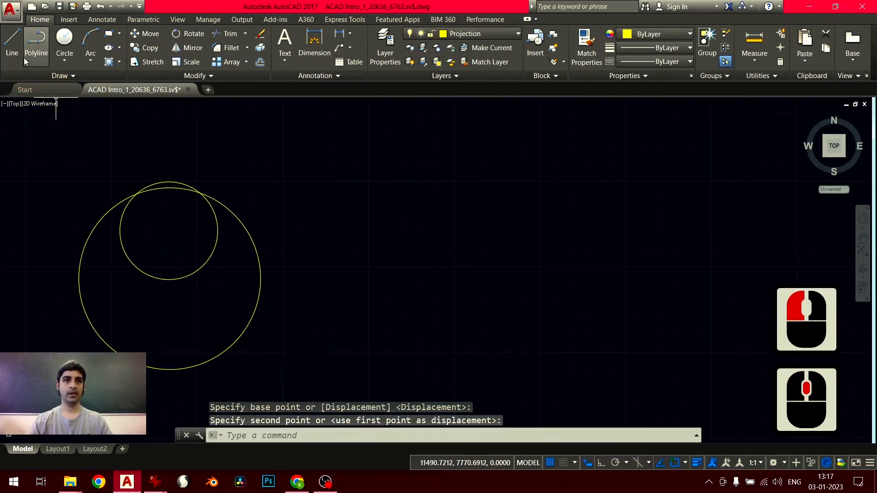
- Draw connected lines from the small circle's lower right up to a distant upper-right point and back to the large circle's lower right
click(12, 50)
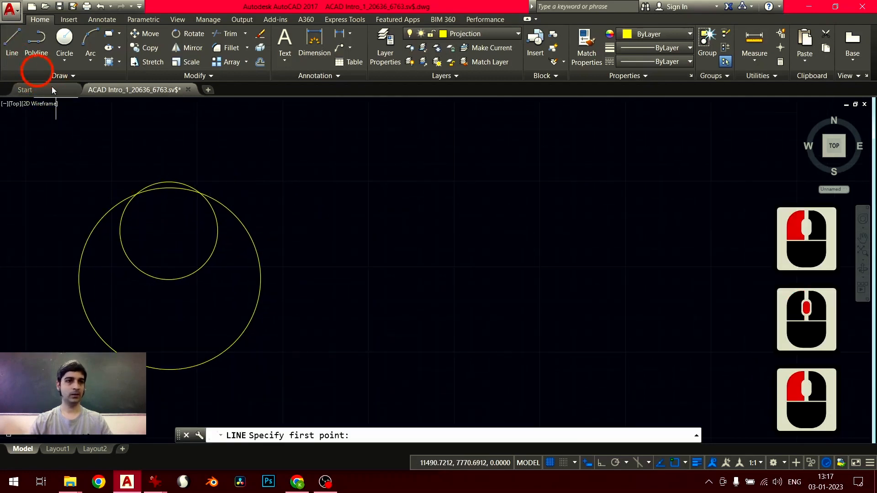
click(205, 264)
scroll(341, 120, down, 2)
middle_drag(343, 120, 337, 176)
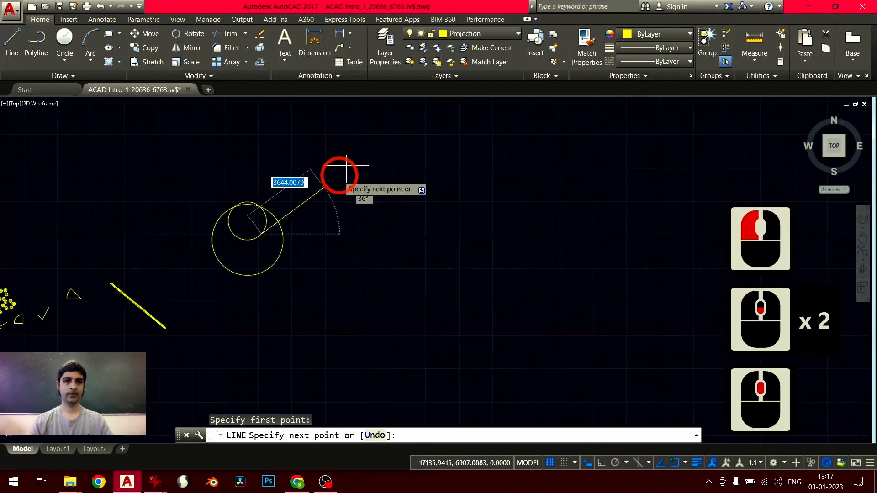
click(369, 122)
scroll(301, 229, up, 4)
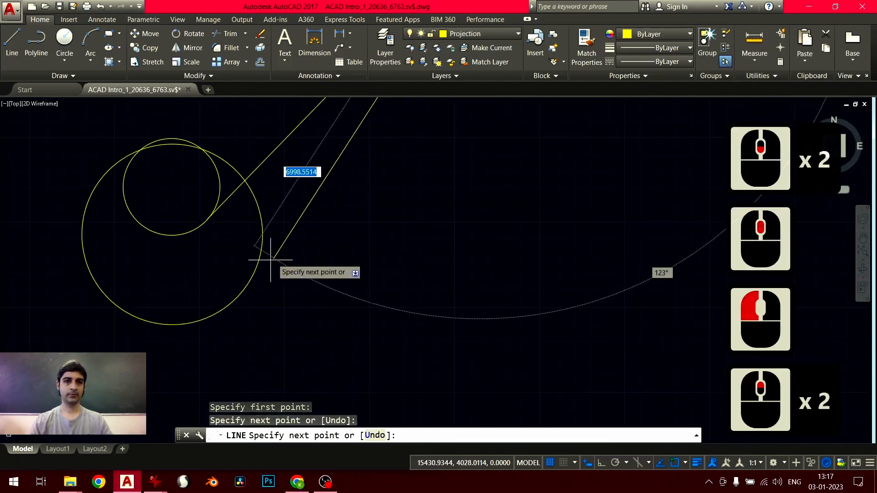
click(246, 282)
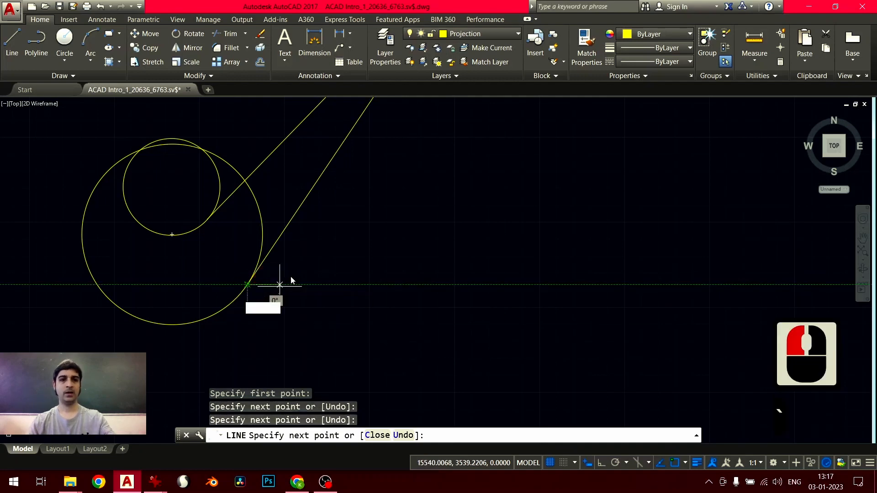
key(Escape)
key(Escape)
- Trim away the top and right arcs of both circles to leave a closed swoosh outline, using all objects as cutting edges
scroll(301, 279, down, 3)
scroll(278, 299, up, 4)
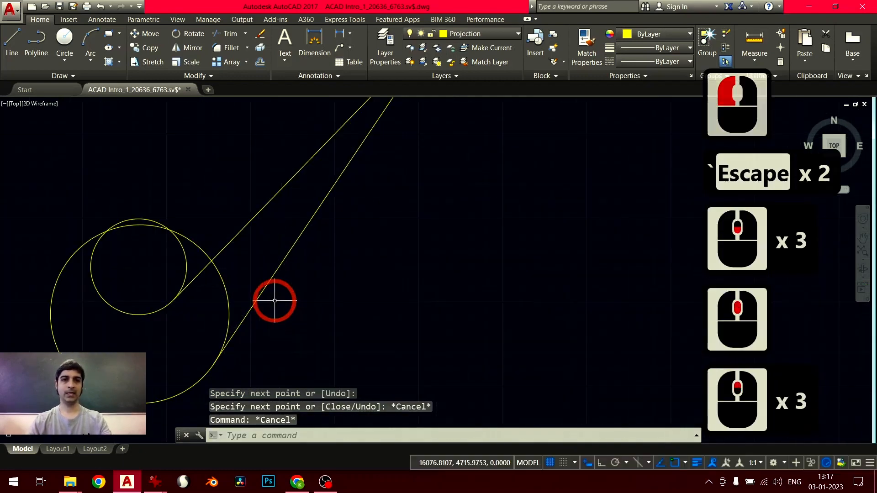
middle_drag(282, 302, 327, 319)
key(ctrl+a)
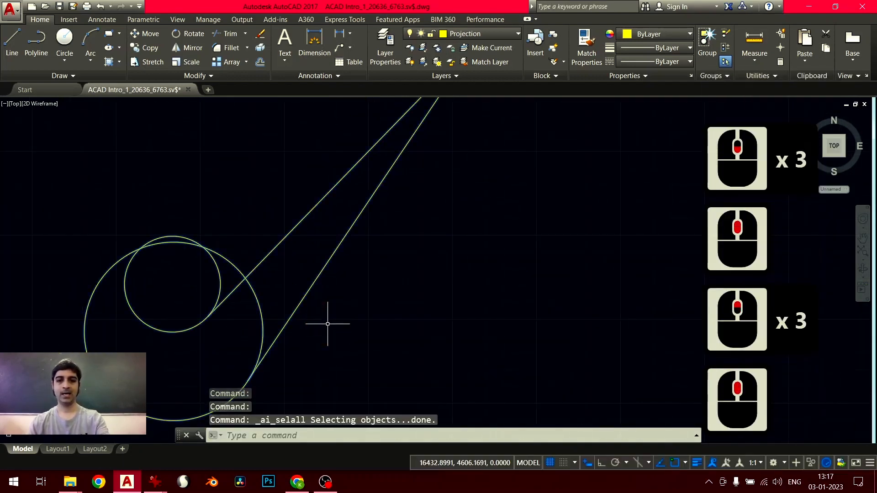
key(Return)
click(249, 212)
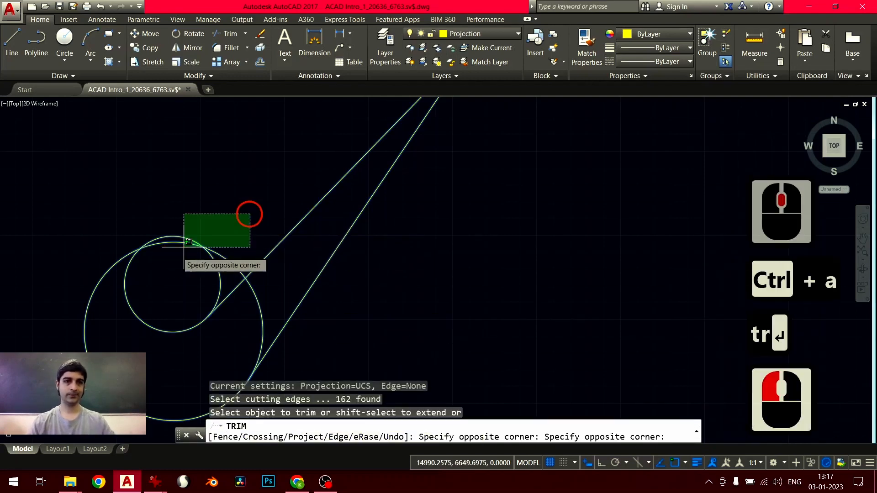
click(197, 274)
click(282, 287)
click(239, 309)
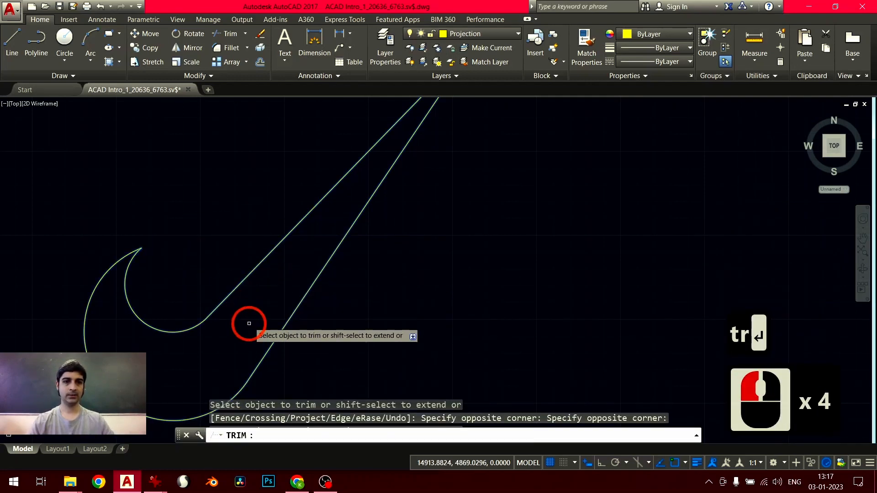
scroll(272, 321, down, 2)
middle_drag(318, 320, 392, 315)
scroll(392, 315, up, 1)
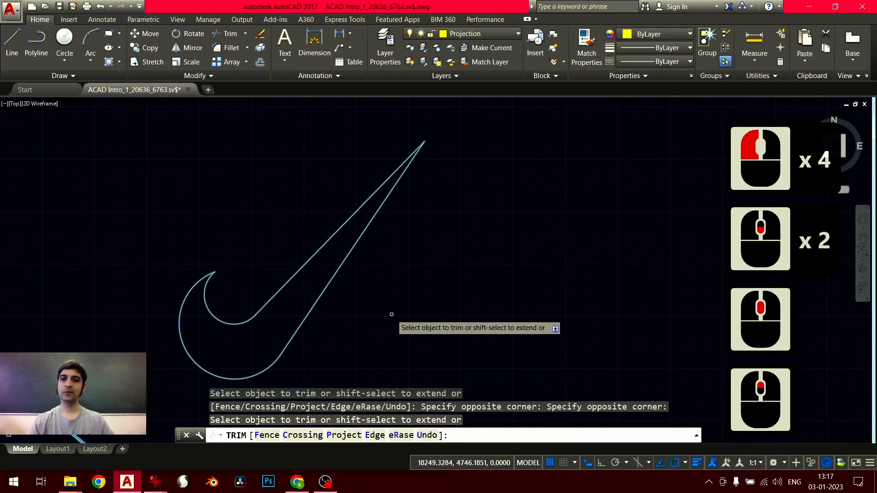
key(Return)
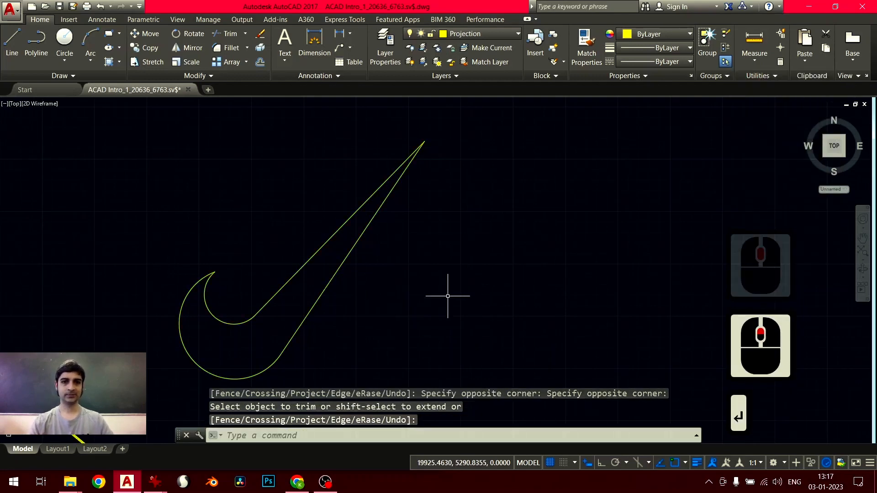